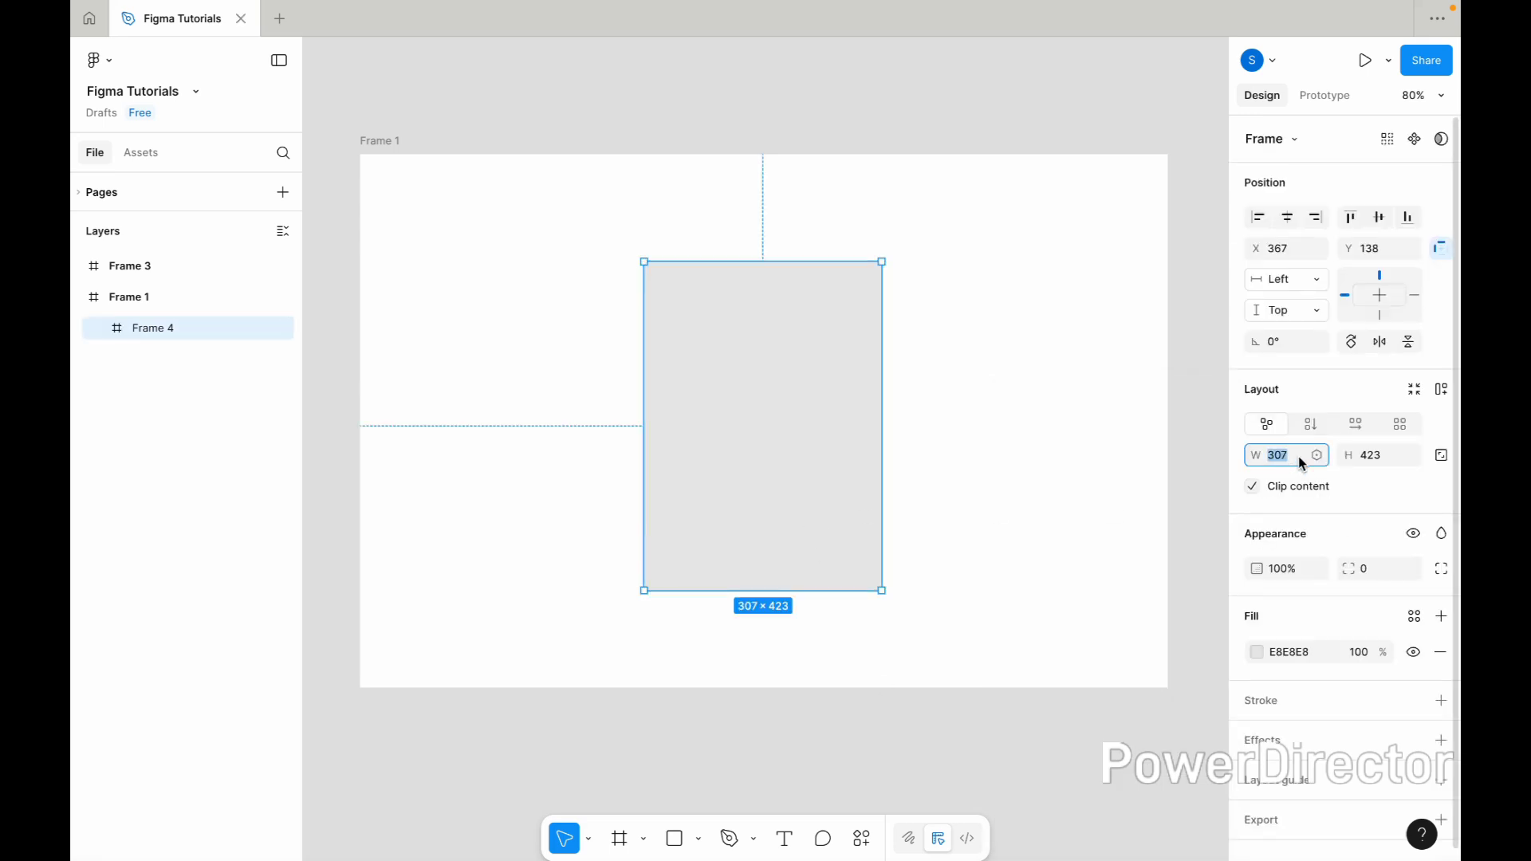
Resize the grey card frame to 280 × 380 and centre it horizontally and vertically in Frame 1.
{"action": "type", "text": "280"}
{"action": "key", "text": "Return"}
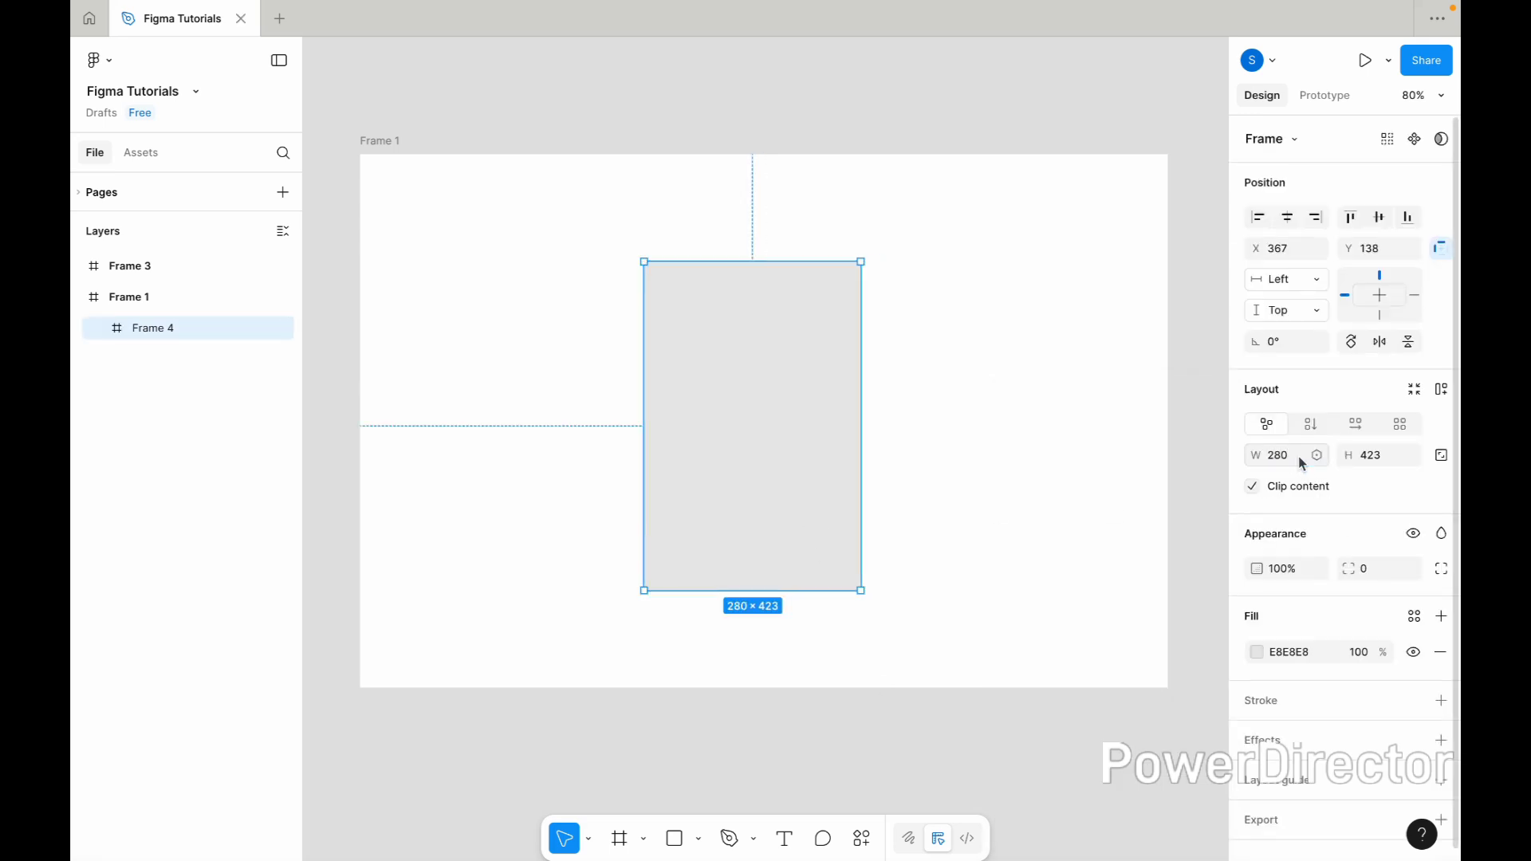
{"action": "left_click", "coordinate": [1383, 467]}
{"action": "key", "text": "Return"}
{"action": "left_click", "coordinate": [1287, 217]}
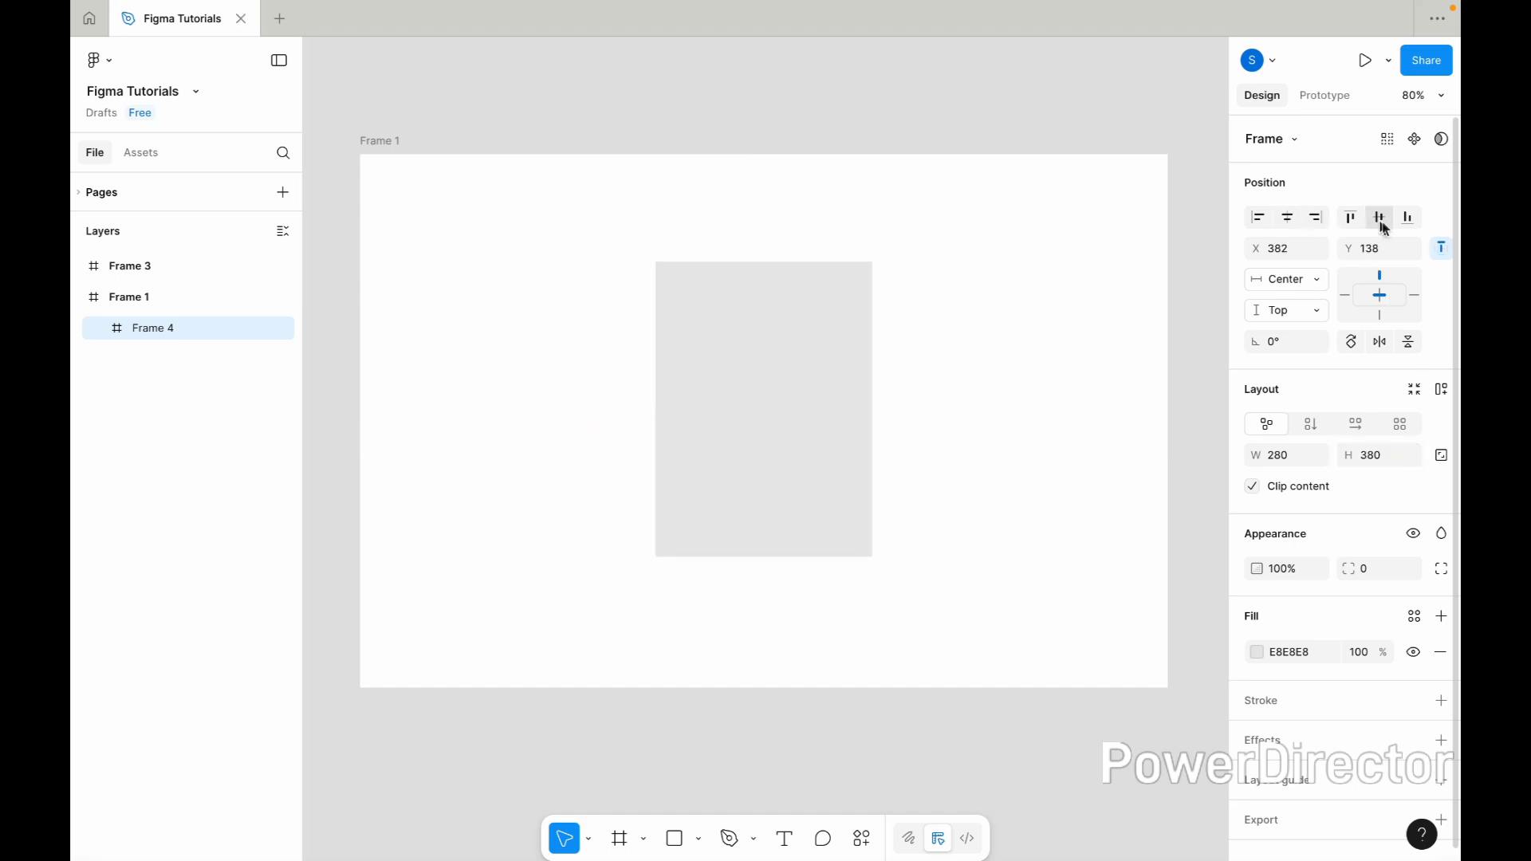
{"action": "left_click", "coordinate": [1380, 217]}
Set the card frame's corner radius to 20.
{"action": "left_click", "coordinate": [1376, 568]}
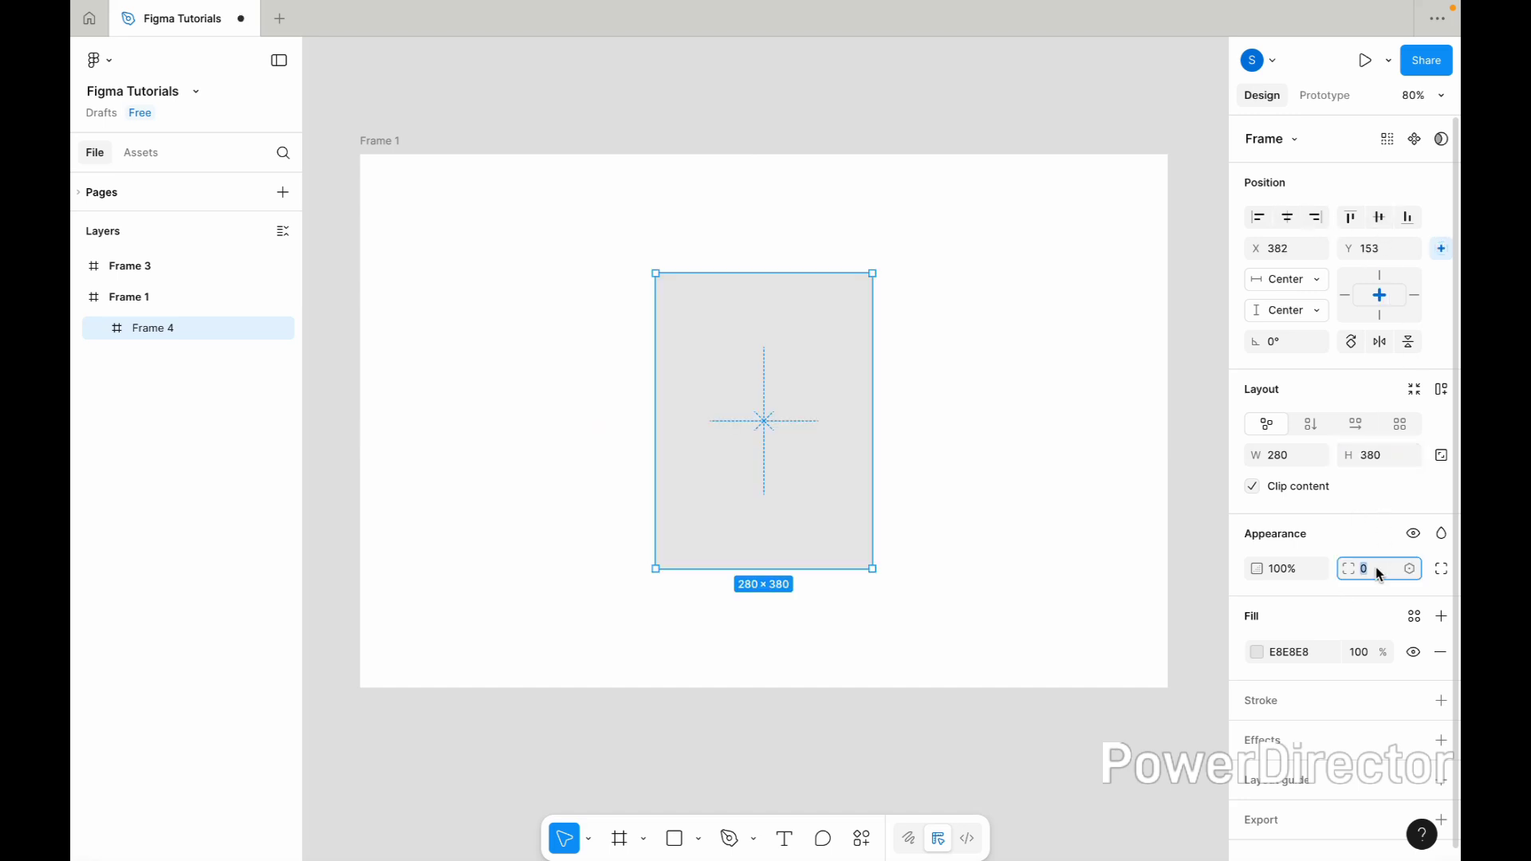
{"action": "type", "text": "20"}
{"action": "key", "text": "Return"}
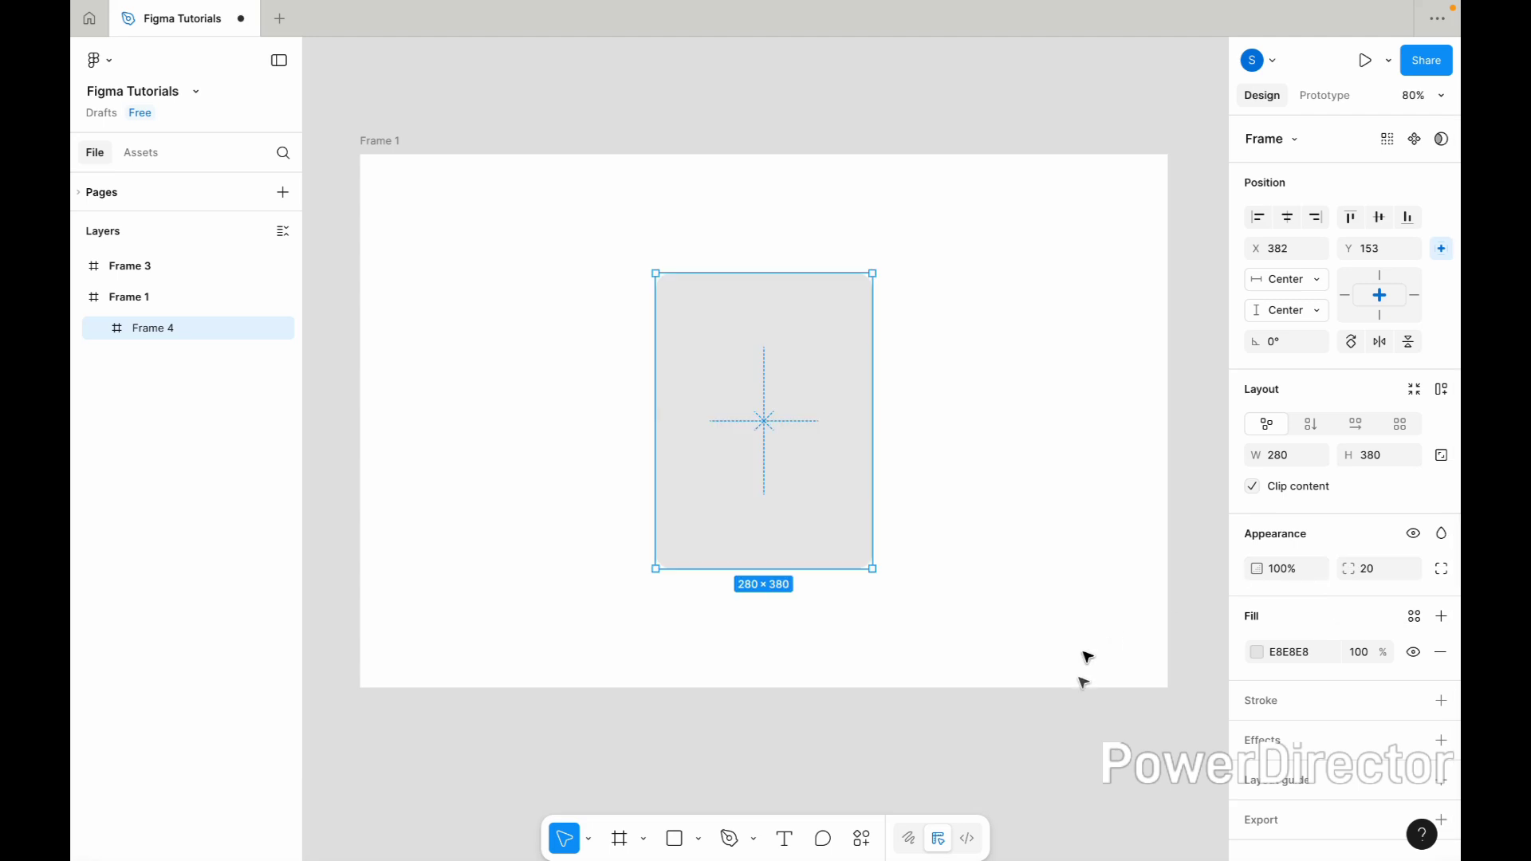
Recolour the card's fill to a dark reddish brown and change it to a linear gradient.
{"action": "left_click", "coordinate": [1257, 654]}
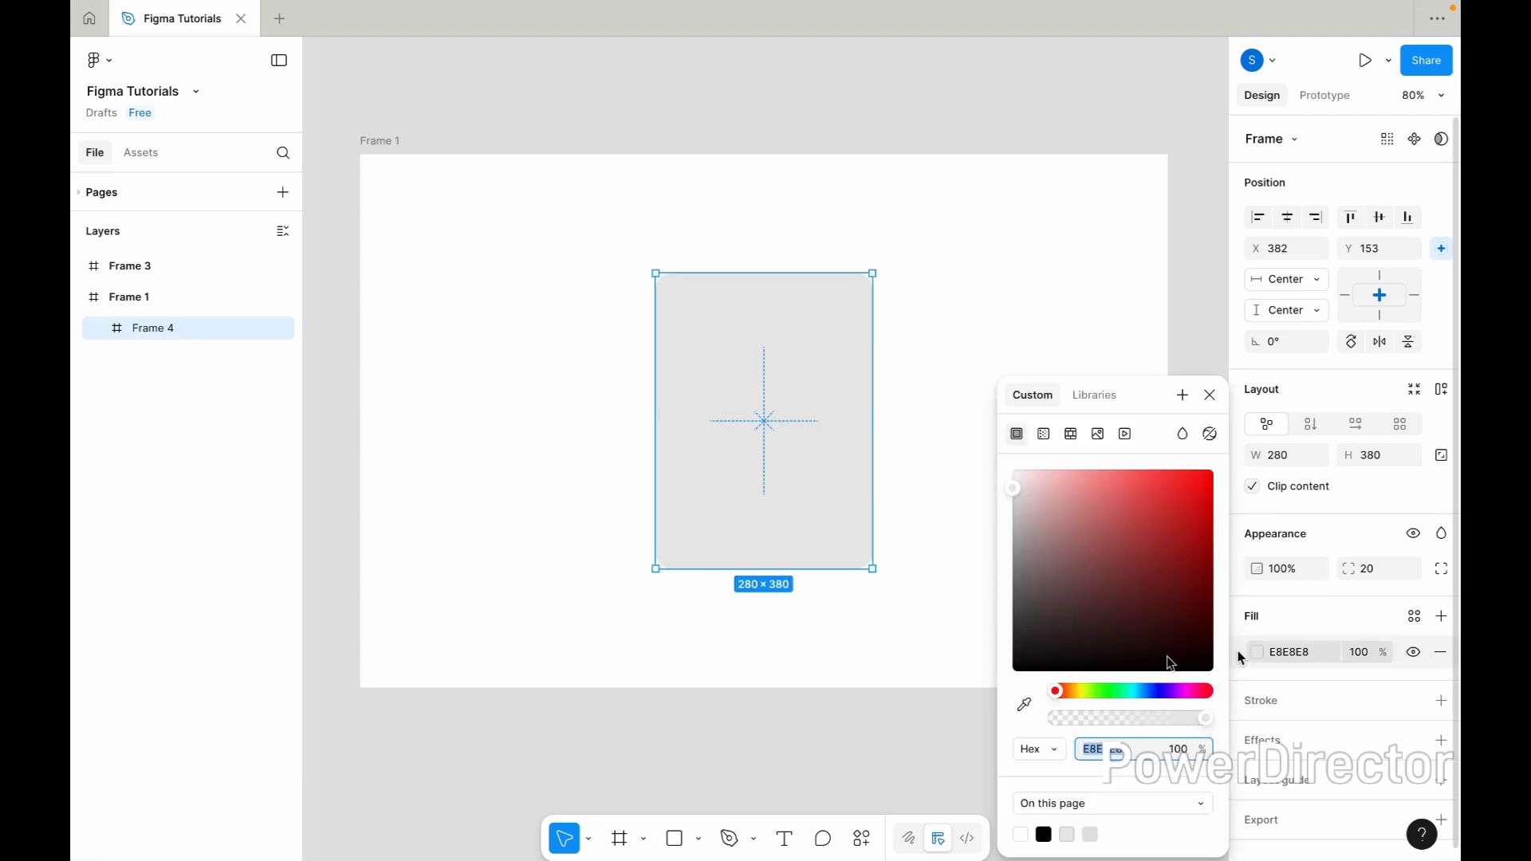
{"action": "left_click", "coordinate": [1060, 692]}
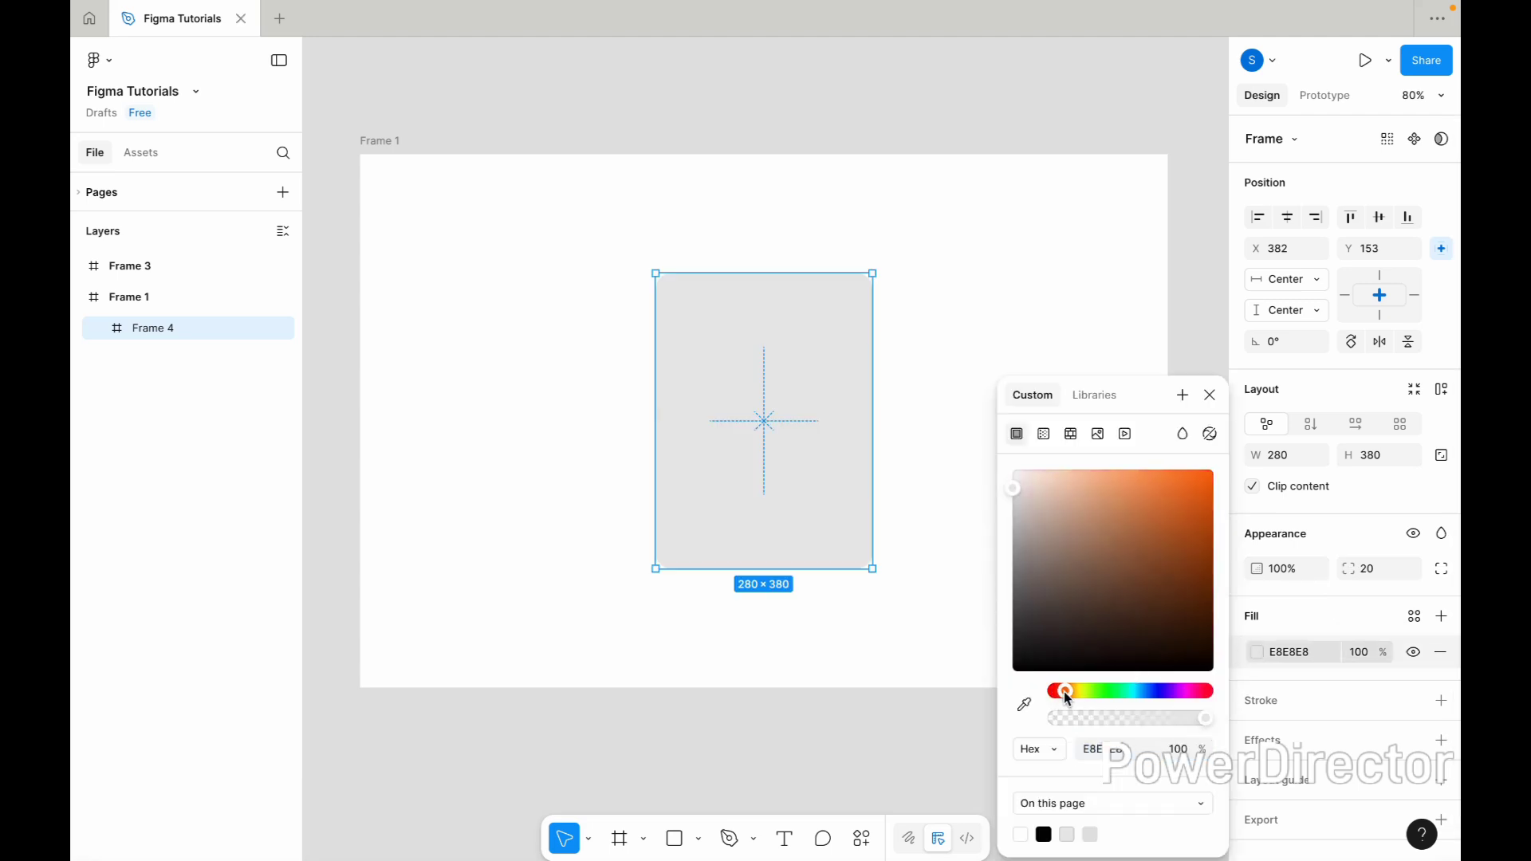
{"action": "mouse_move", "coordinate": [1172, 608]}
{"action": "left_mouse_down"}
{"action": "mouse_move", "coordinate": [1185, 606]}
{"action": "mouse_move", "coordinate": [1187, 628]}
{"action": "left_mouse_up"}
{"action": "left_click", "coordinate": [1034, 440]}
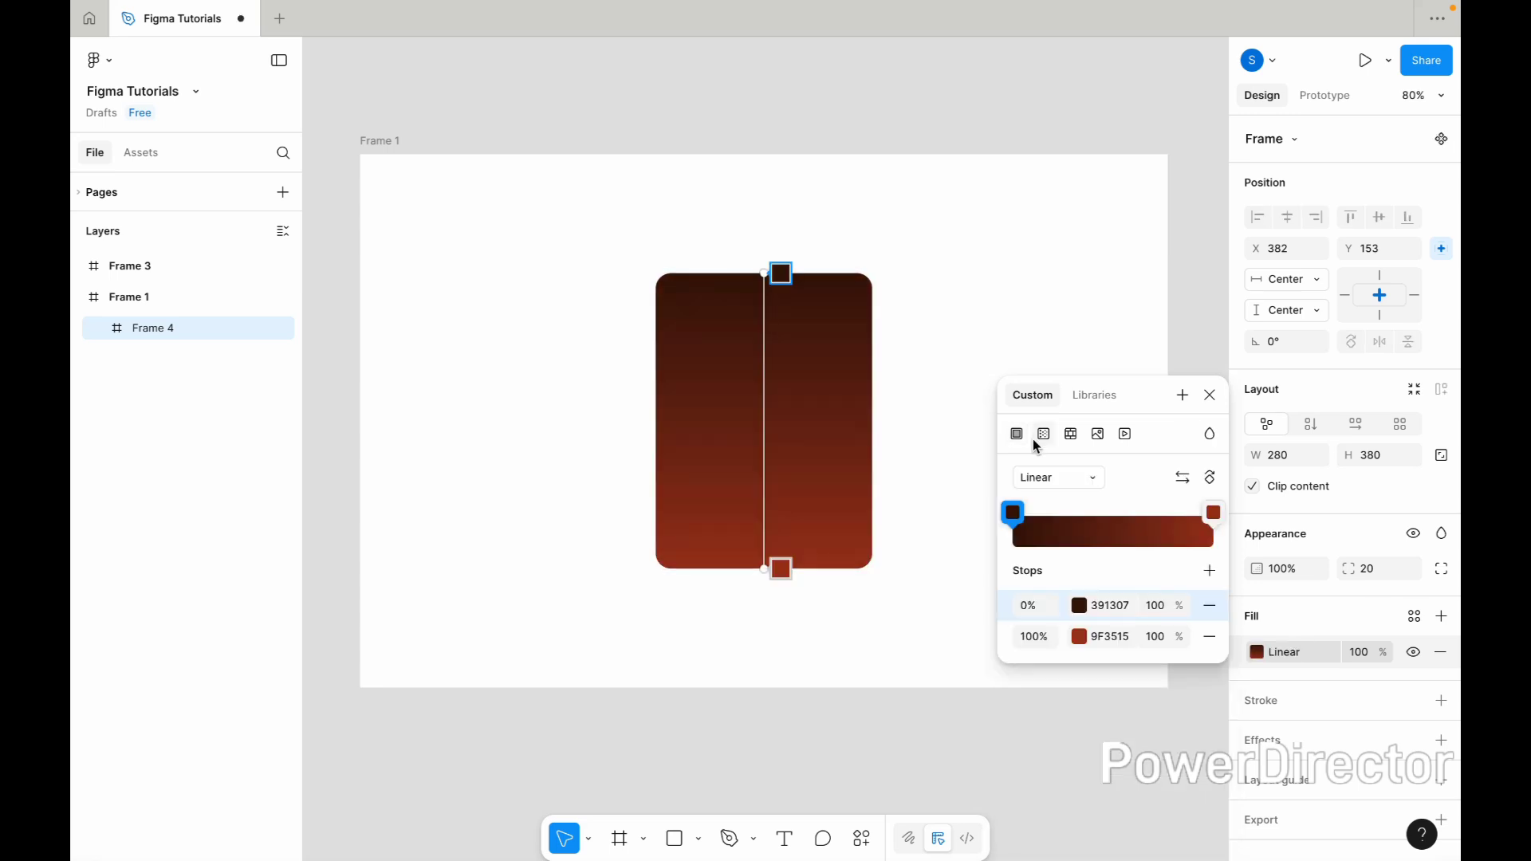
Set the card gradient's 100% stop to 391307 and lighten the 0% stop to a medium reddish brown.
{"action": "left_click", "coordinate": [1122, 613]}
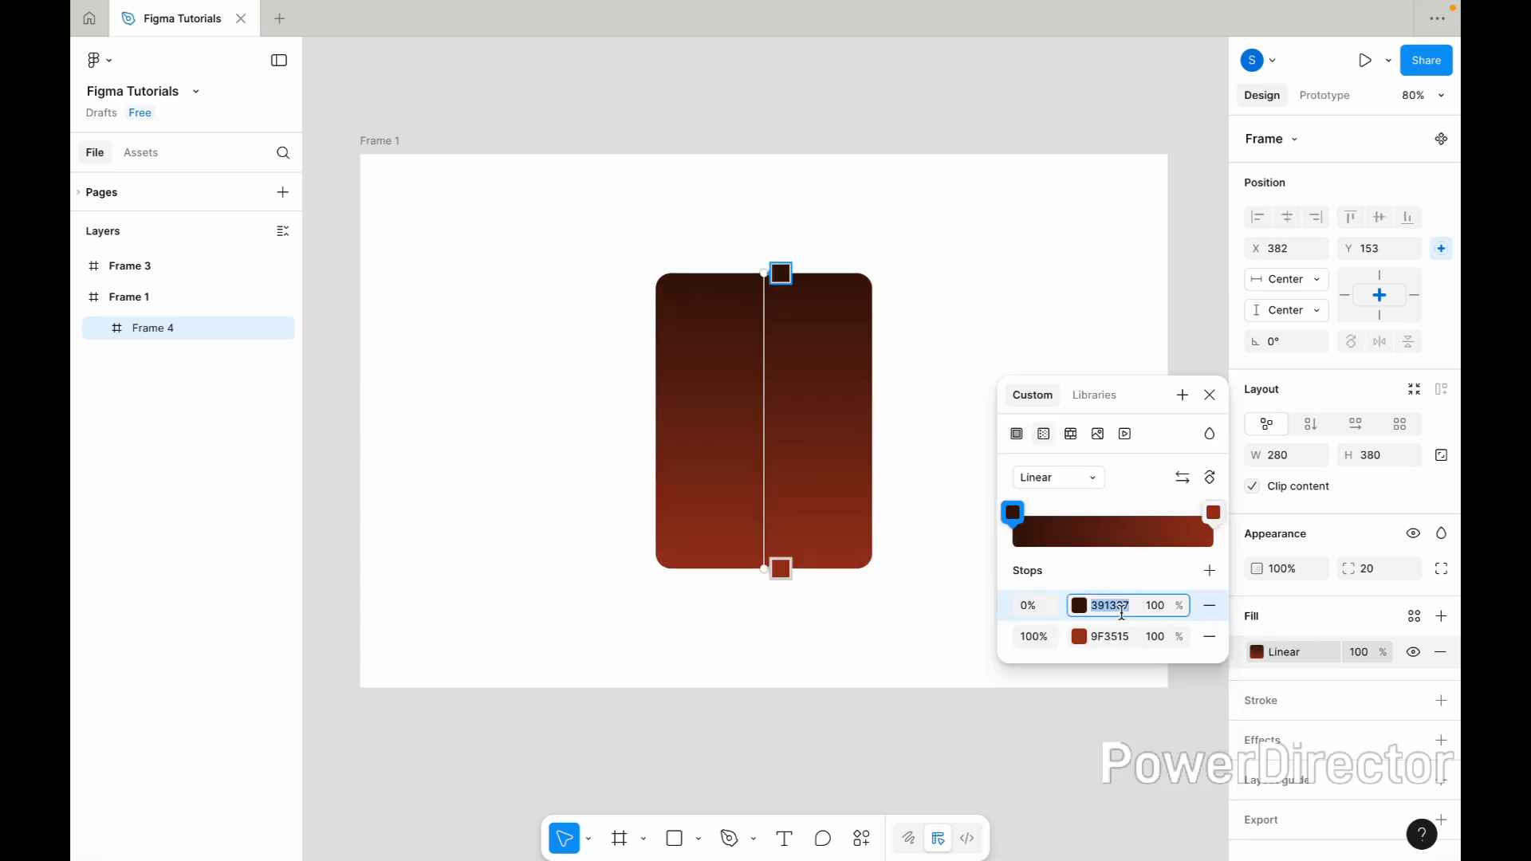
{"action": "left_click", "coordinate": [1111, 638]}
{"action": "key", "text": "Return"}
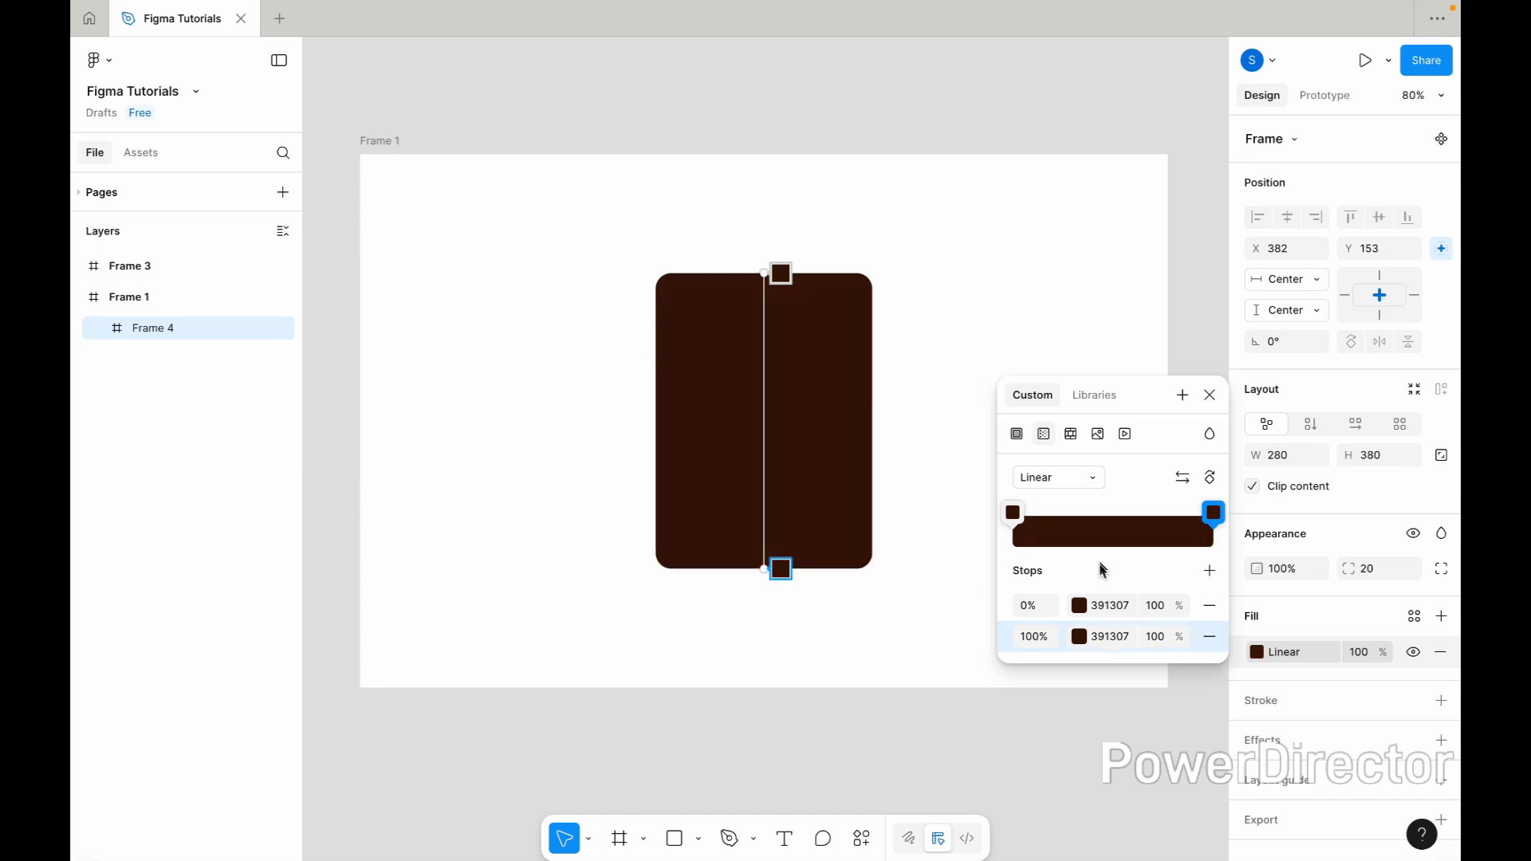
{"action": "left_click", "coordinate": [1082, 607]}
{"action": "left_click_drag", "start_coordinate": [957, 630], "coordinate": [960, 601]}
{"action": "key", "text": "Escape"}
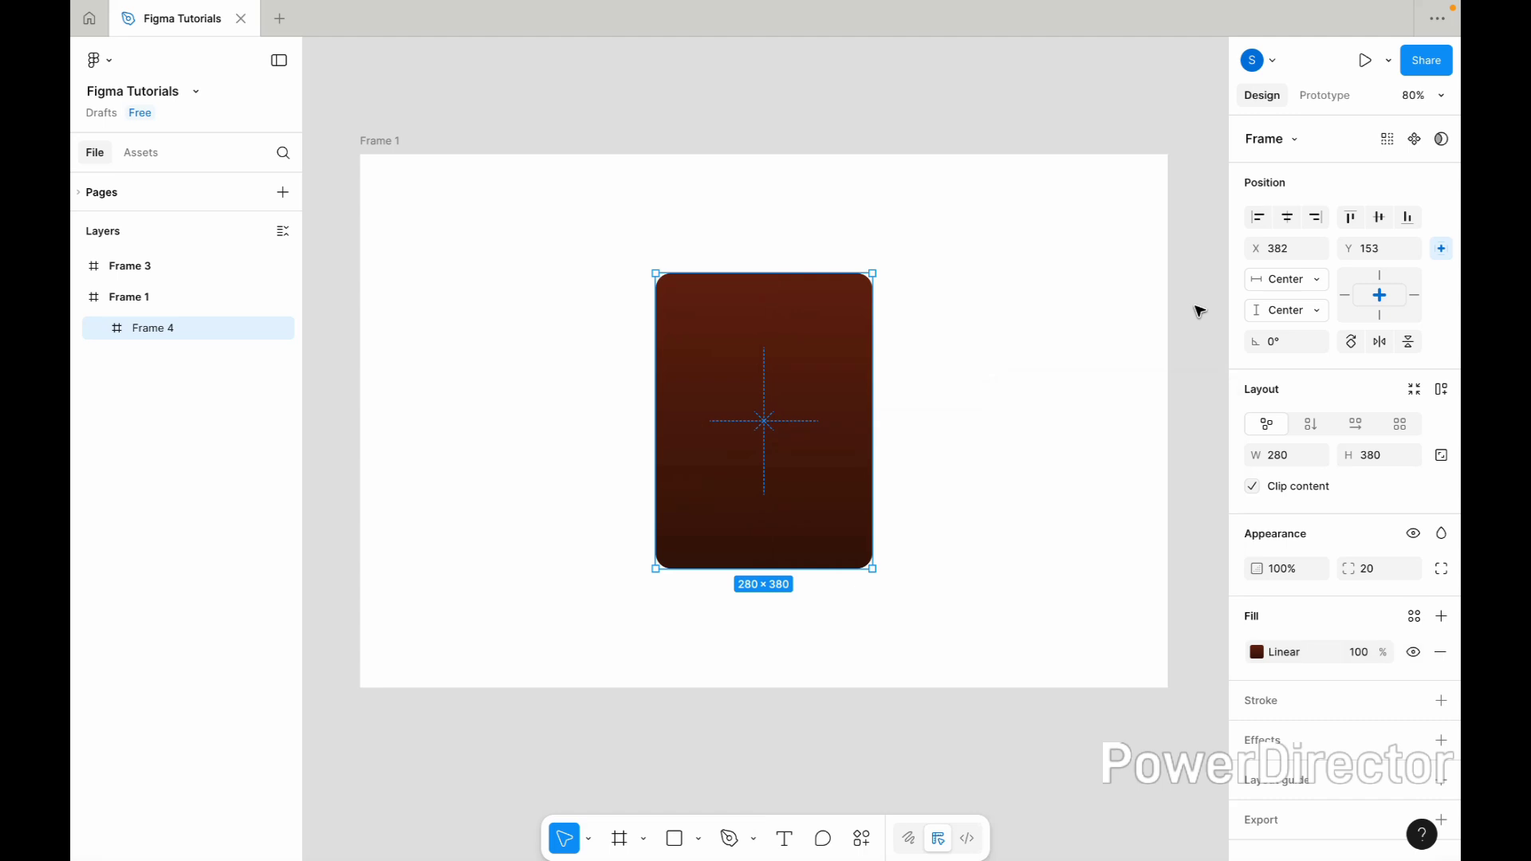
{"action": "left_click", "coordinate": [1201, 311]}
Copy the character illustration frame from Frame 3 into the card and centre it horizontally and vertically.
{"action": "scroll", "coordinate": [917, 399], "scroll_direction": "up", "scroll_amount": 5}
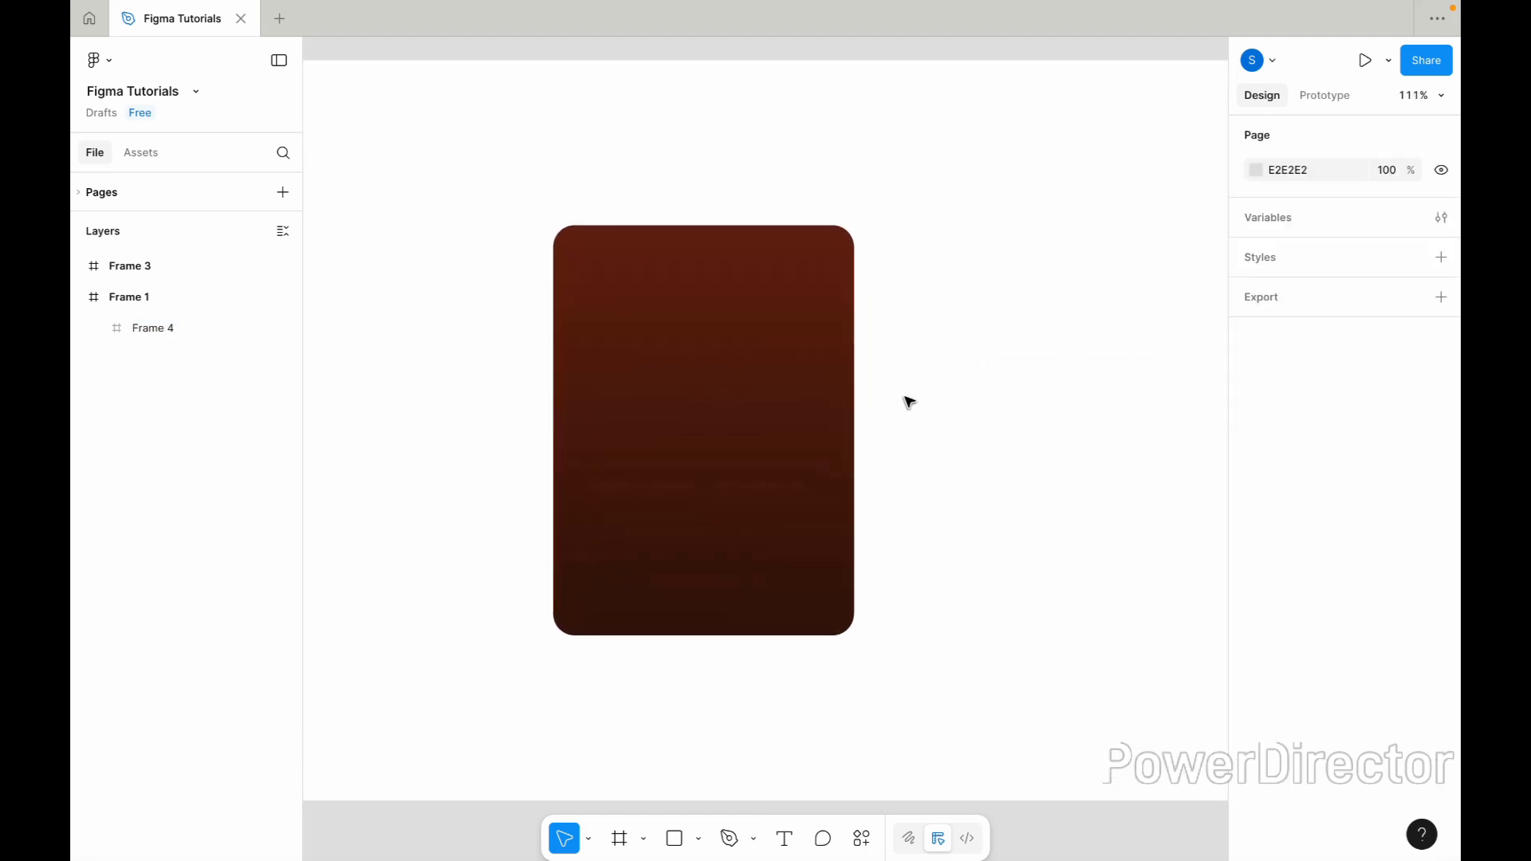
{"action": "scroll", "coordinate": [877, 399], "scroll_direction": "left", "scroll_amount": 1}
{"action": "left_click", "coordinate": [846, 400]}
{"action": "left_click", "coordinate": [981, 426]}
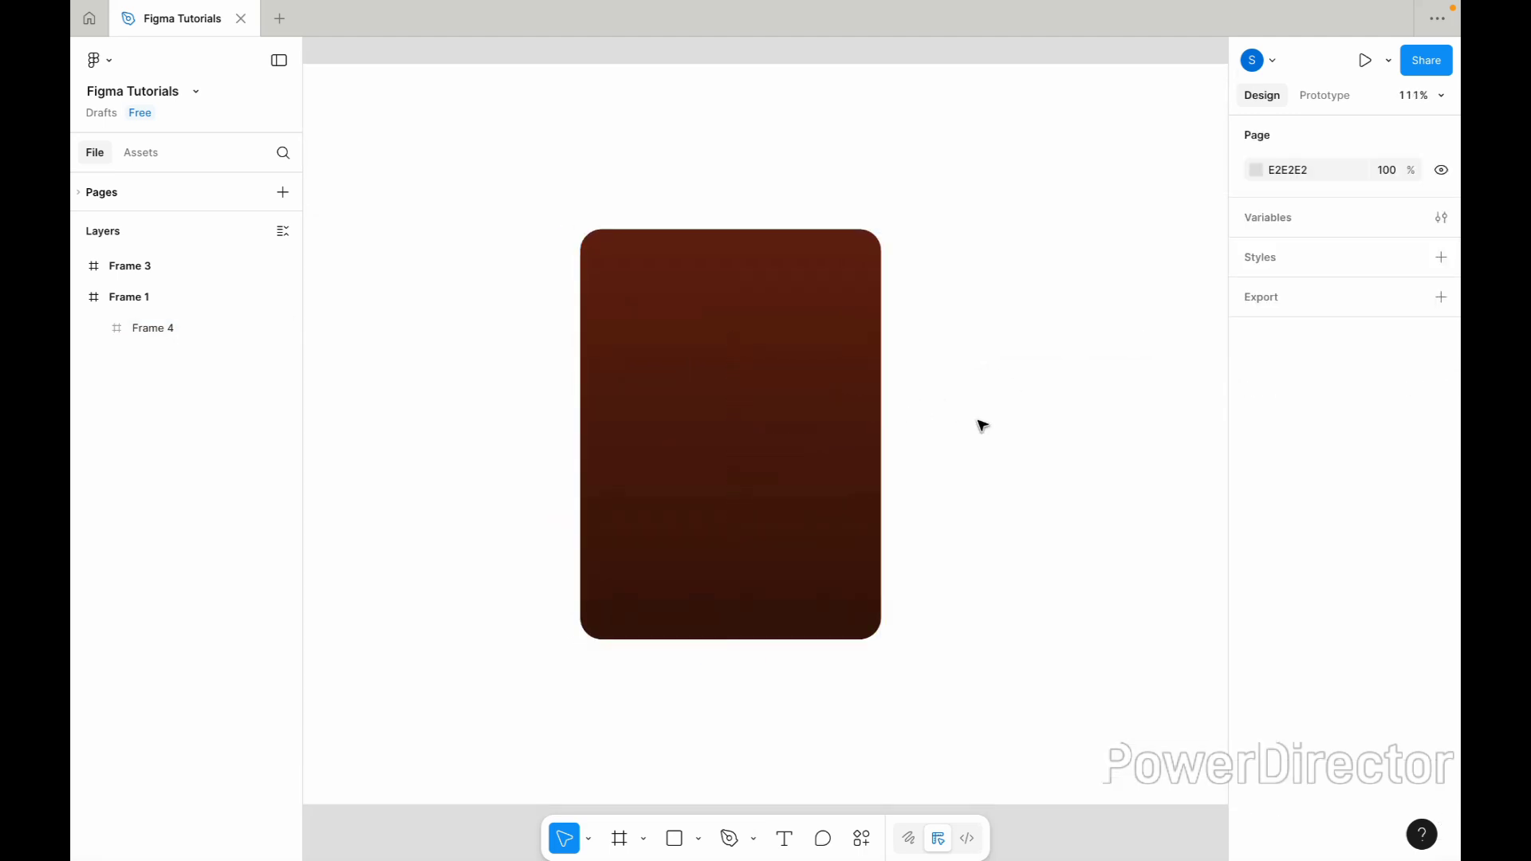
{"action": "key", "text": "n"}
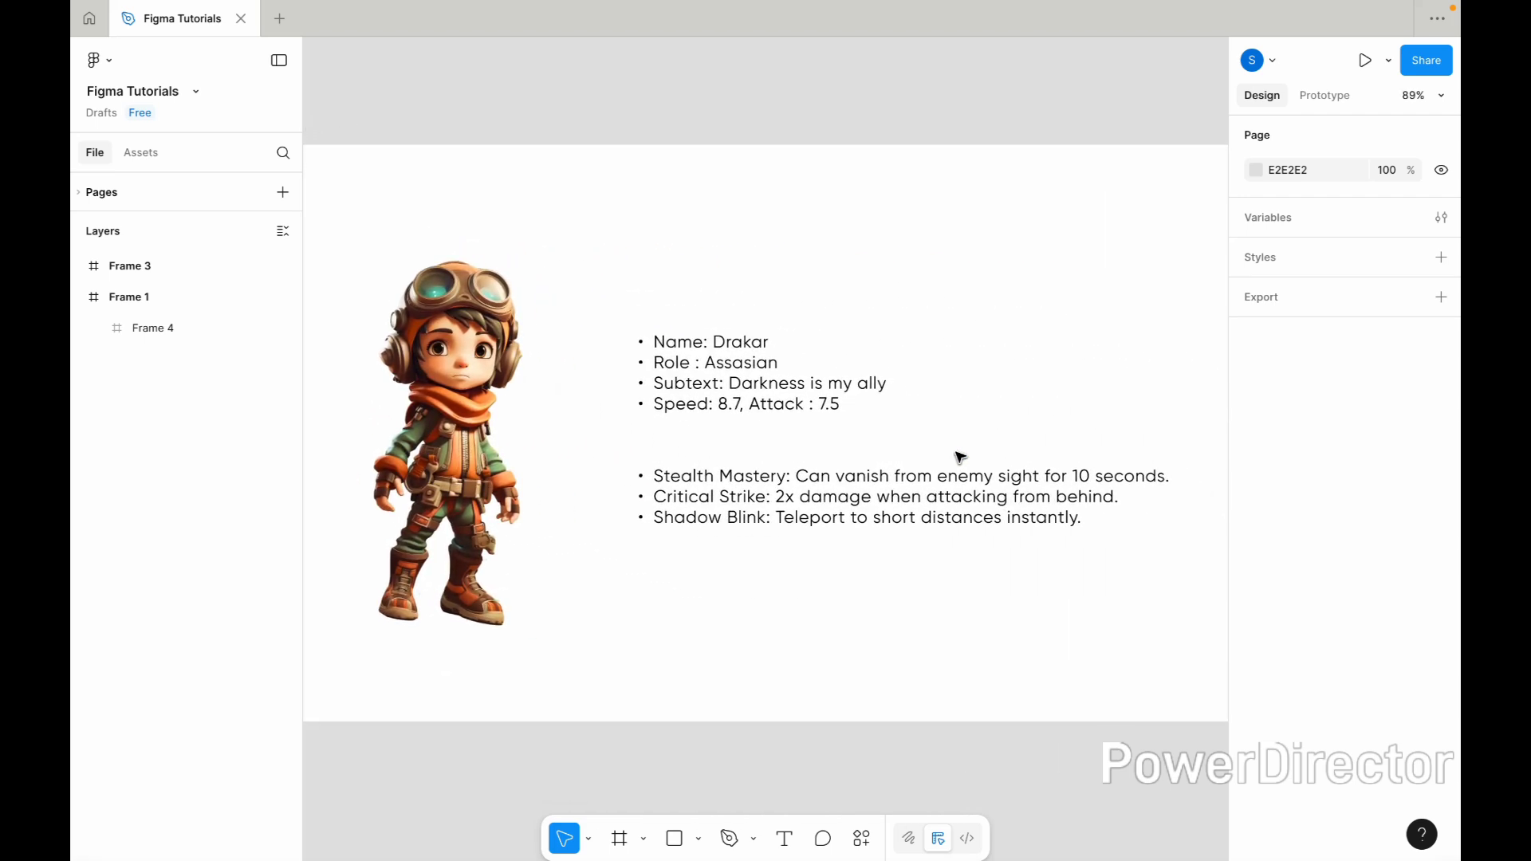
{"action": "left_click", "coordinate": [498, 490]}
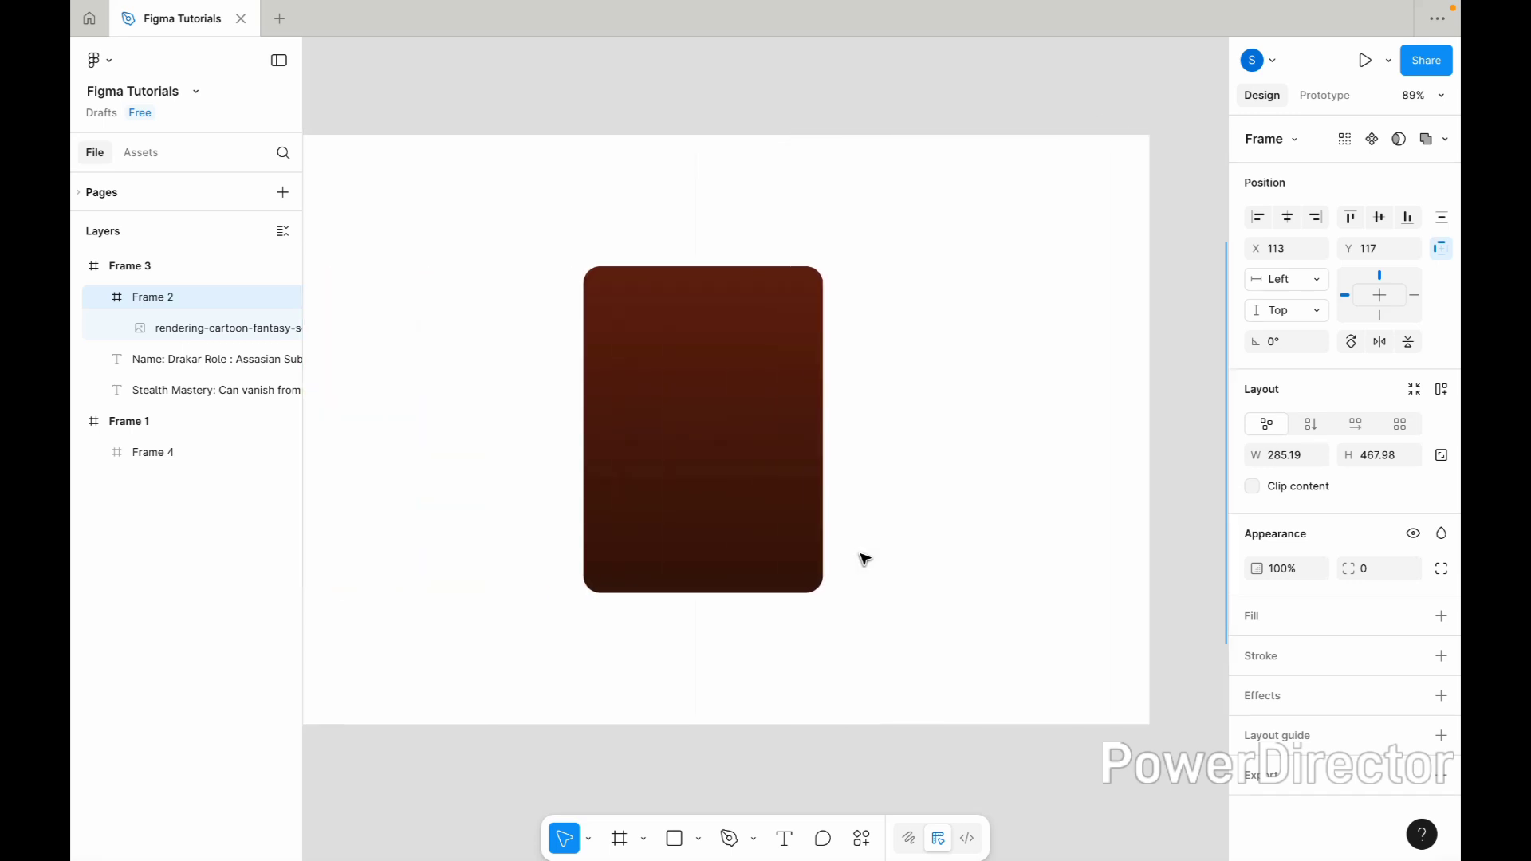
{"action": "left_click", "coordinate": [758, 489]}
{"action": "key", "text": "ctrl+v"}
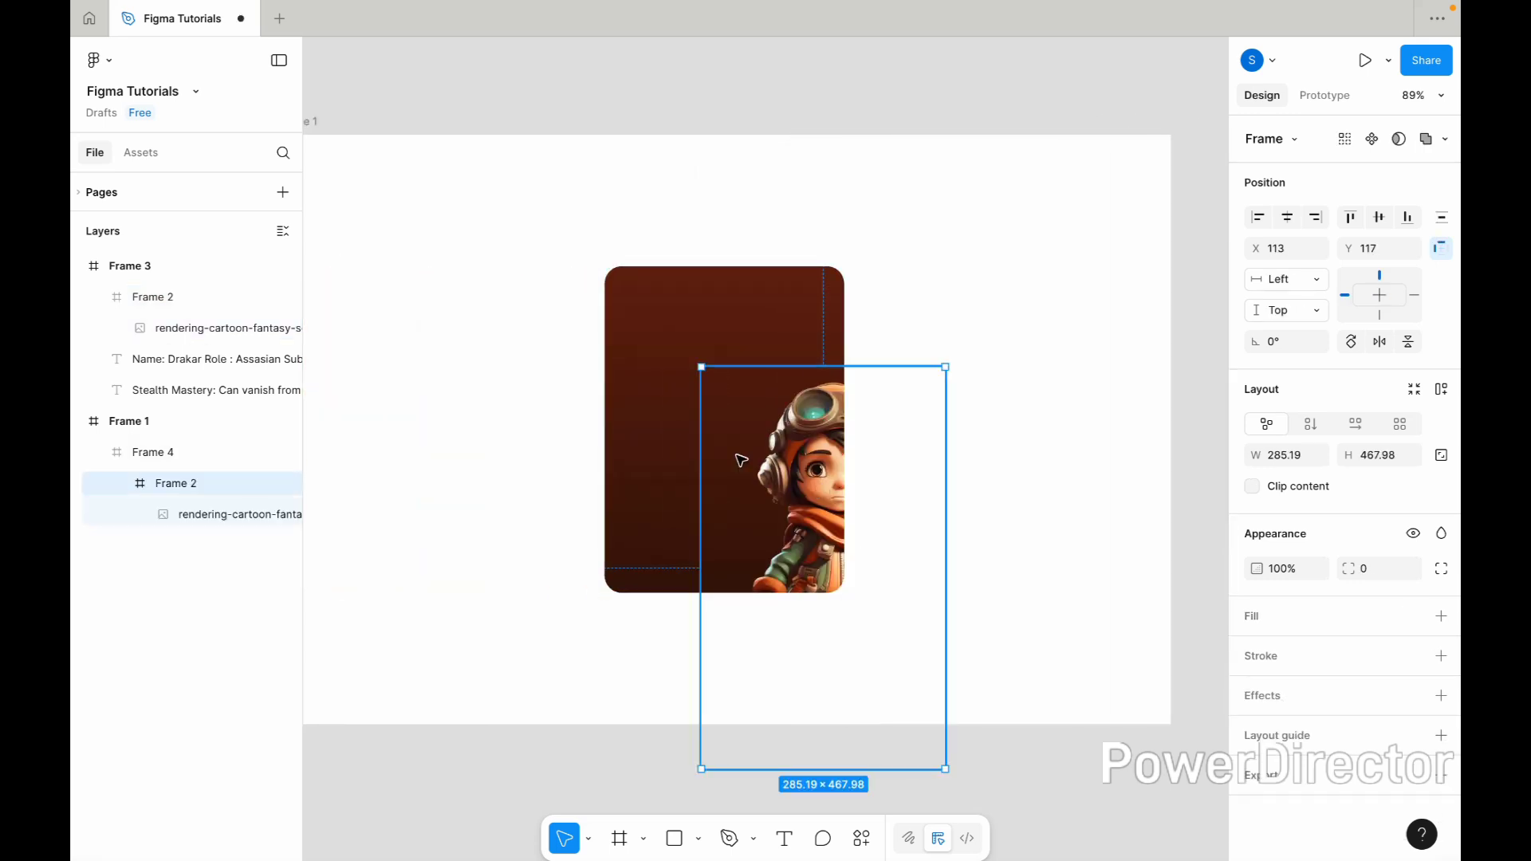
{"action": "left_click", "coordinate": [1287, 217]}
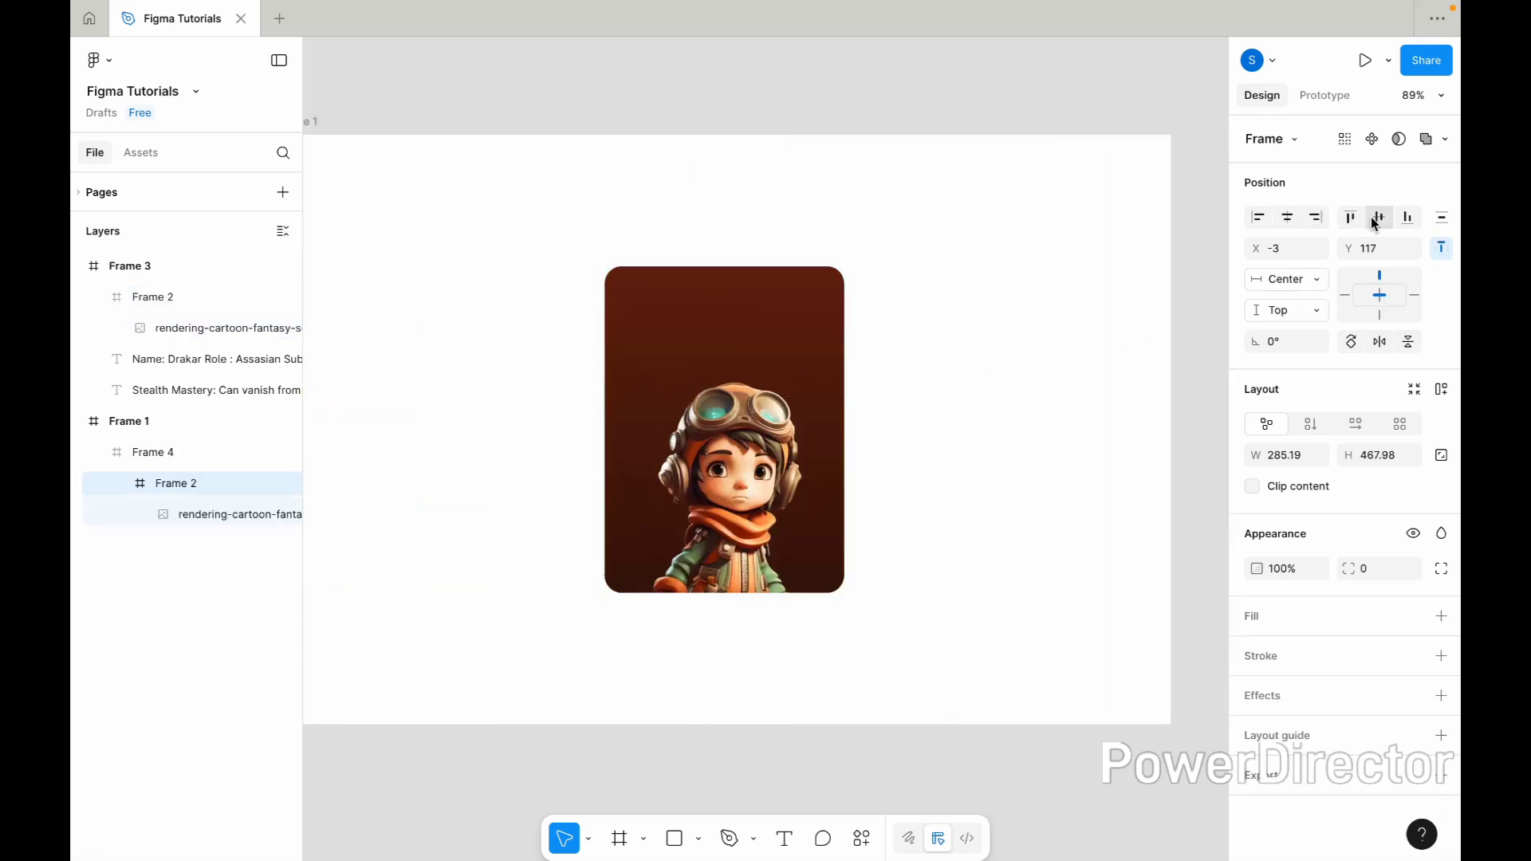
{"action": "left_click", "coordinate": [1380, 217]}
Scale the character down proportionally to about 183 × 300 and place it within the card at about X 48, Y 61.
{"action": "scroll", "coordinate": [870, 341], "scroll_direction": "up", "scroll_amount": 4}
{"action": "left_click_drag", "start_coordinate": [684, 382], "coordinate": [684, 491]}
{"action": "key", "text": "k"}
{"action": "left_click_drag", "start_coordinate": [831, 269], "coordinate": [760, 388]}
{"action": "left_click_drag", "start_coordinate": [664, 531], "coordinate": [662, 451]}
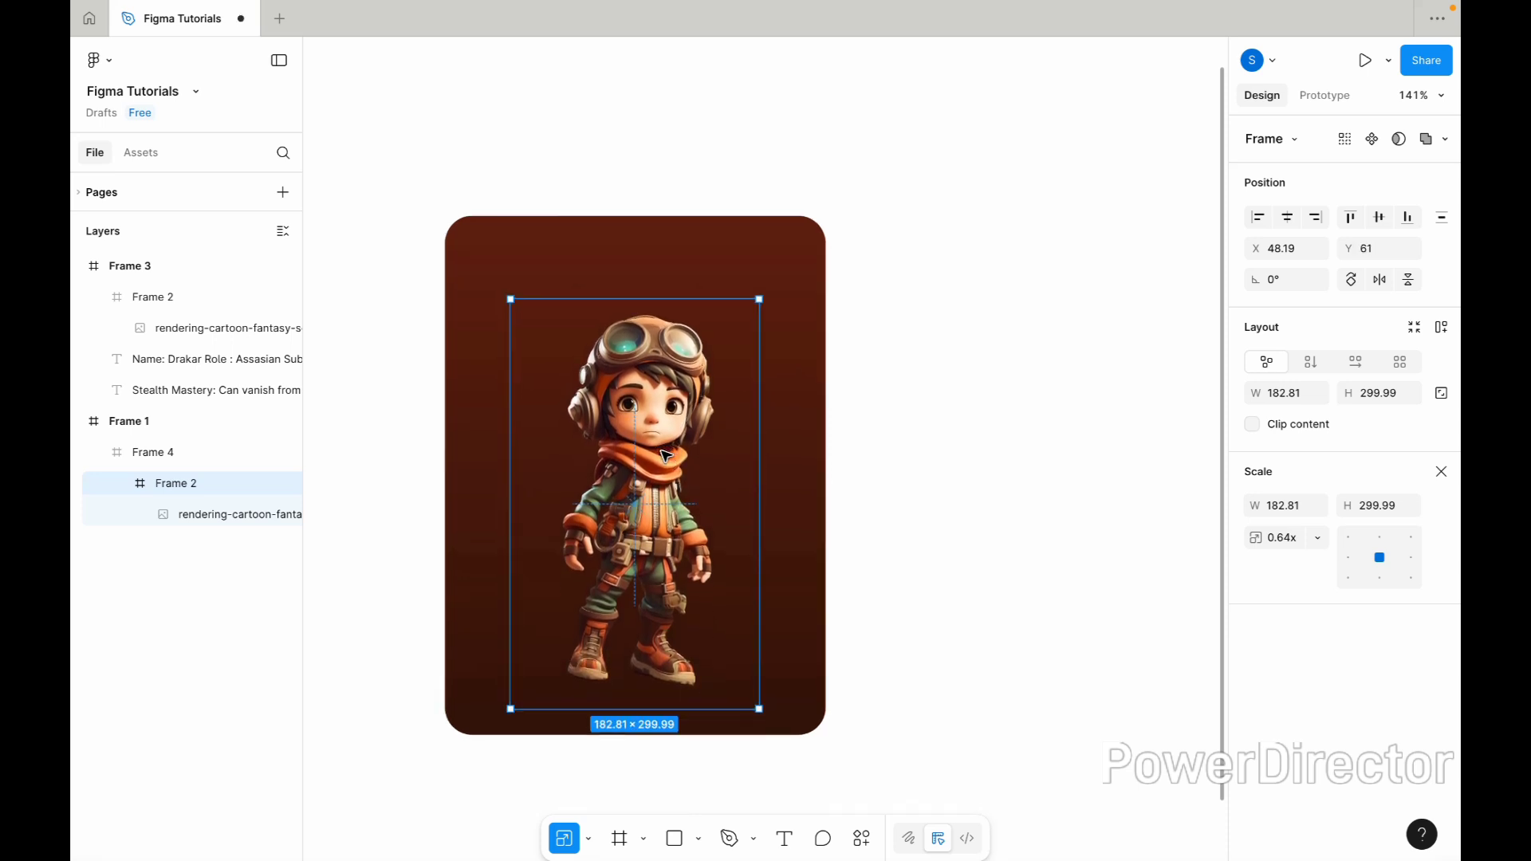
{"action": "scroll", "coordinate": [971, 523], "scroll_direction": "down", "scroll_amount": 1}
{"action": "left_click", "coordinate": [972, 523]}
Draw a new frame of about 255 × 134 in the empty area beside the card.
{"action": "scroll", "coordinate": [971, 524], "scroll_direction": "right", "scroll_amount": 2}
{"action": "scroll", "coordinate": [971, 523], "scroll_direction": "down", "scroll_amount": 1}
{"action": "key", "text": "f"}
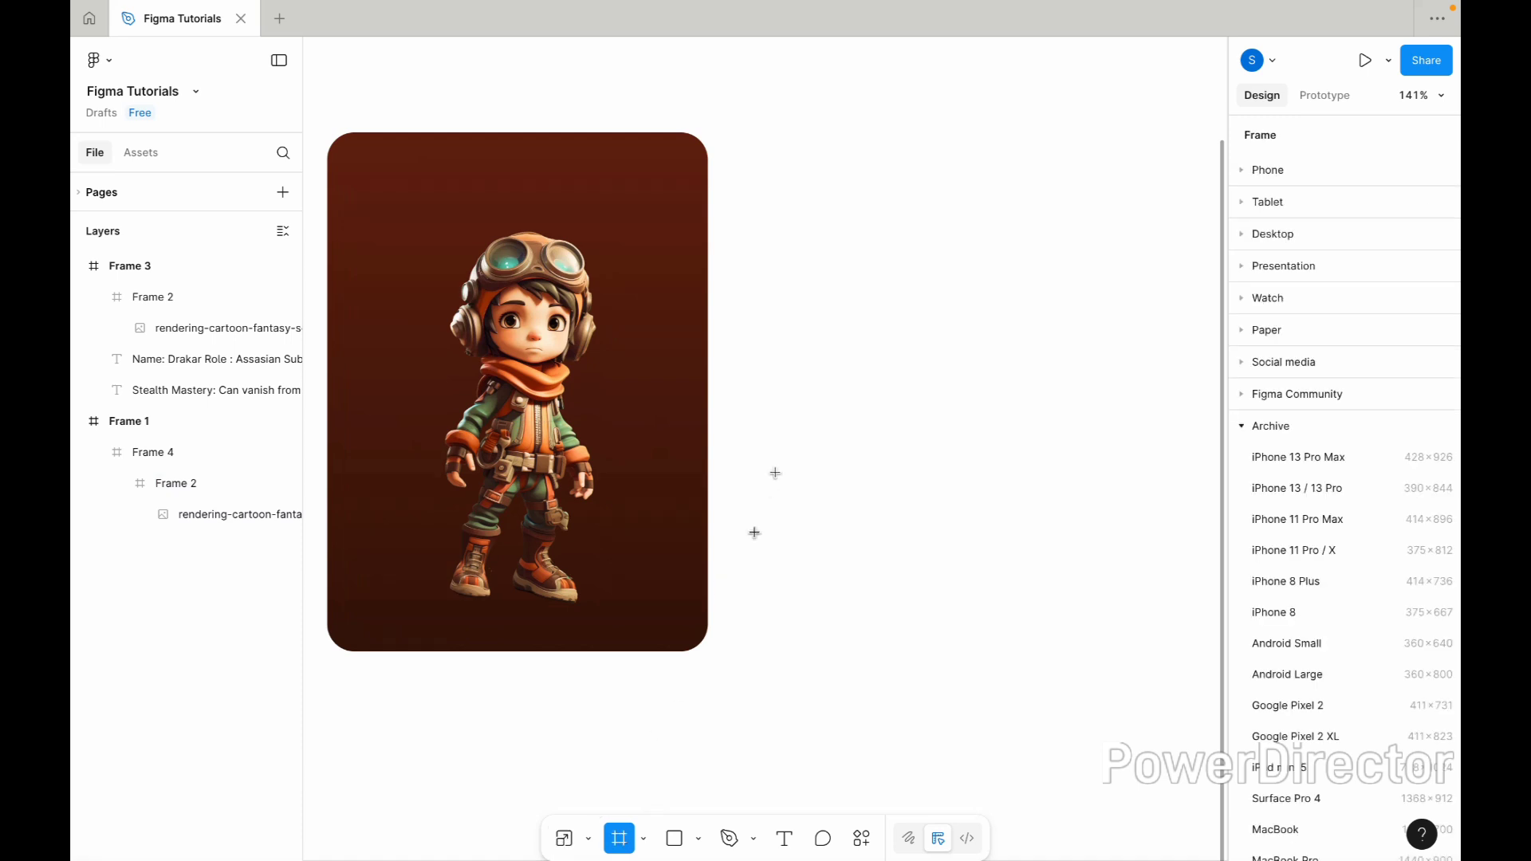
{"action": "left_click_drag", "start_coordinate": [767, 432], "coordinate": [1114, 615]}
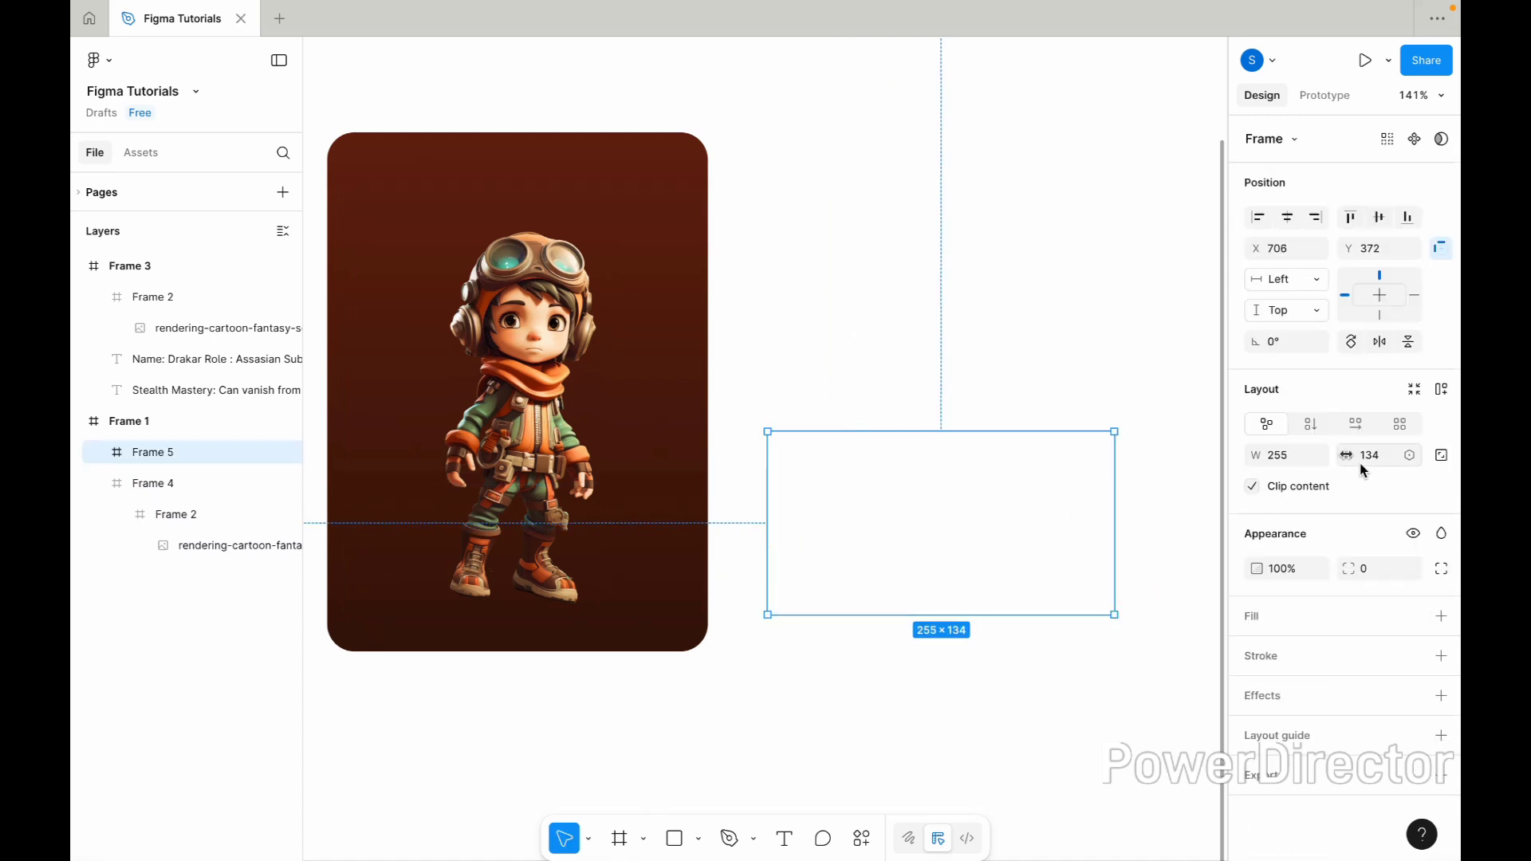
{"action": "left_click", "coordinate": [1285, 462]}
{"action": "type", "text": "2"}
{"action": "key", "text": "Return"}
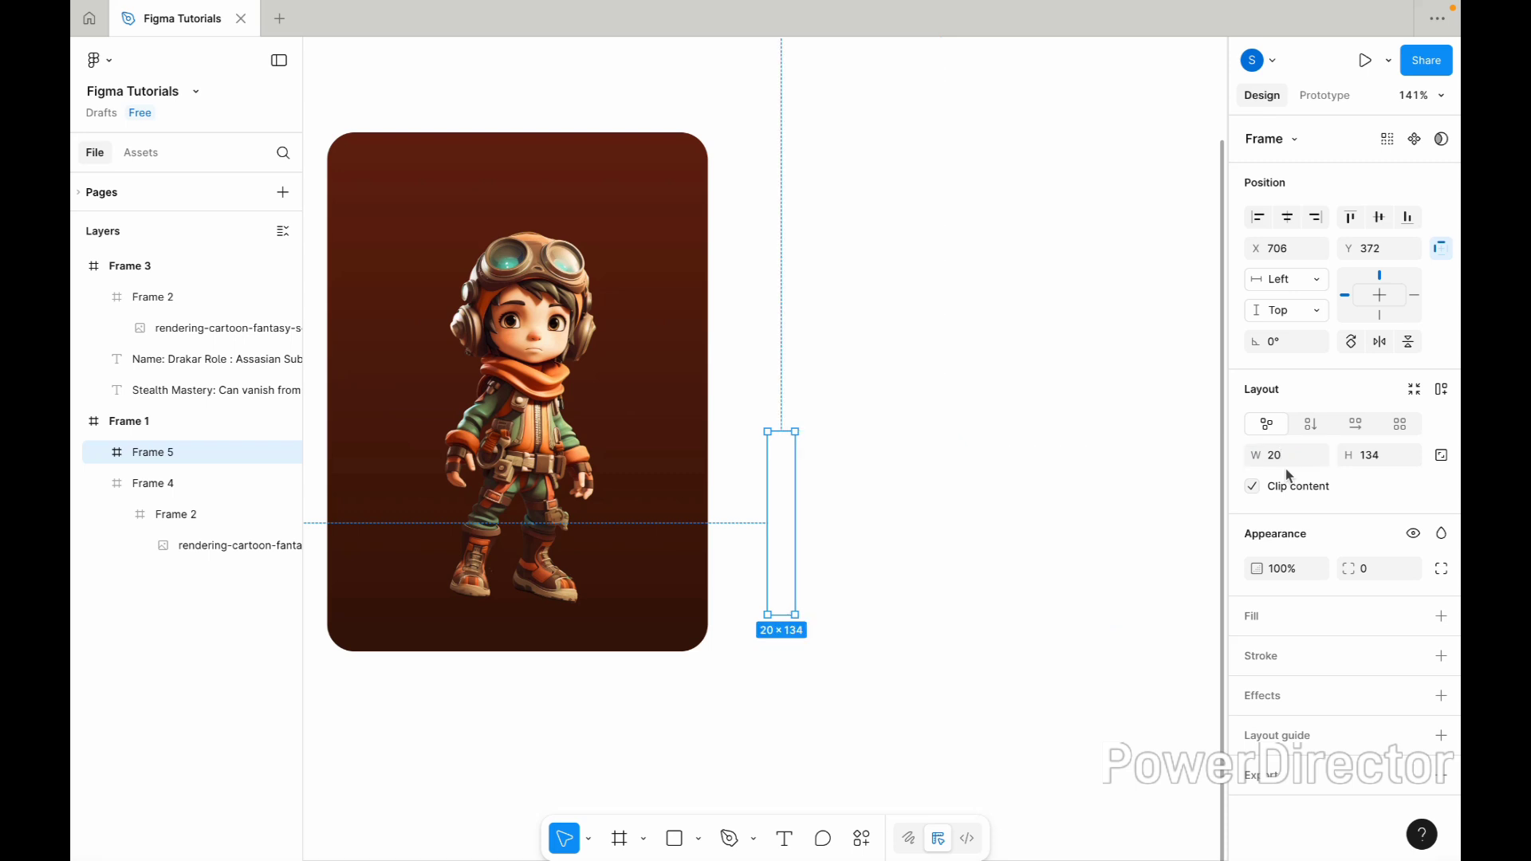
{"action": "key", "text": "ctrl+z"}
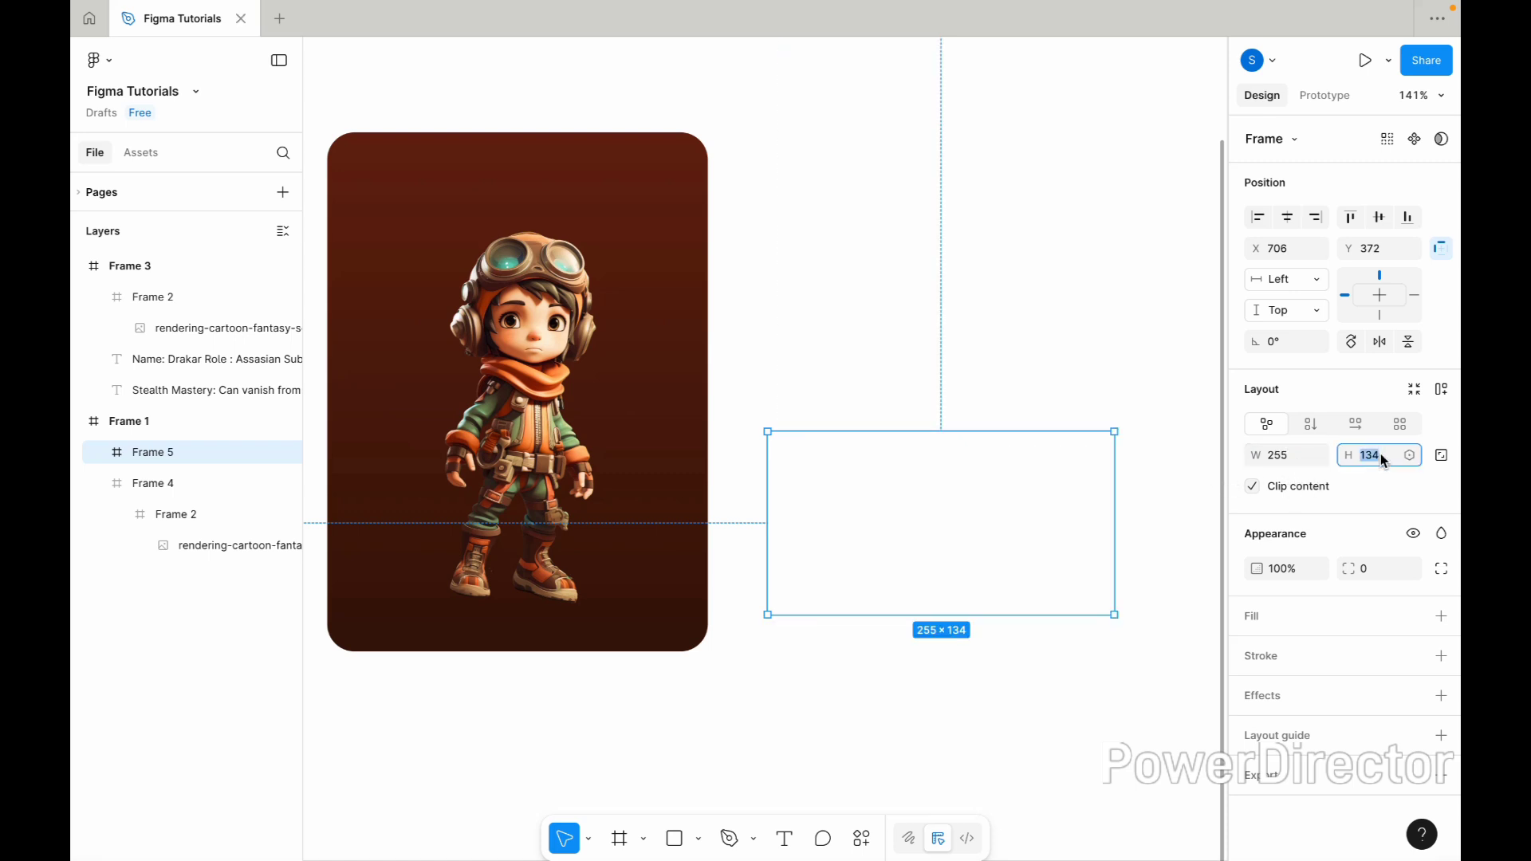
Set the new frame's height to 120 and its width to 220.
{"action": "type", "text": "120"}
{"action": "key", "text": "Return"}
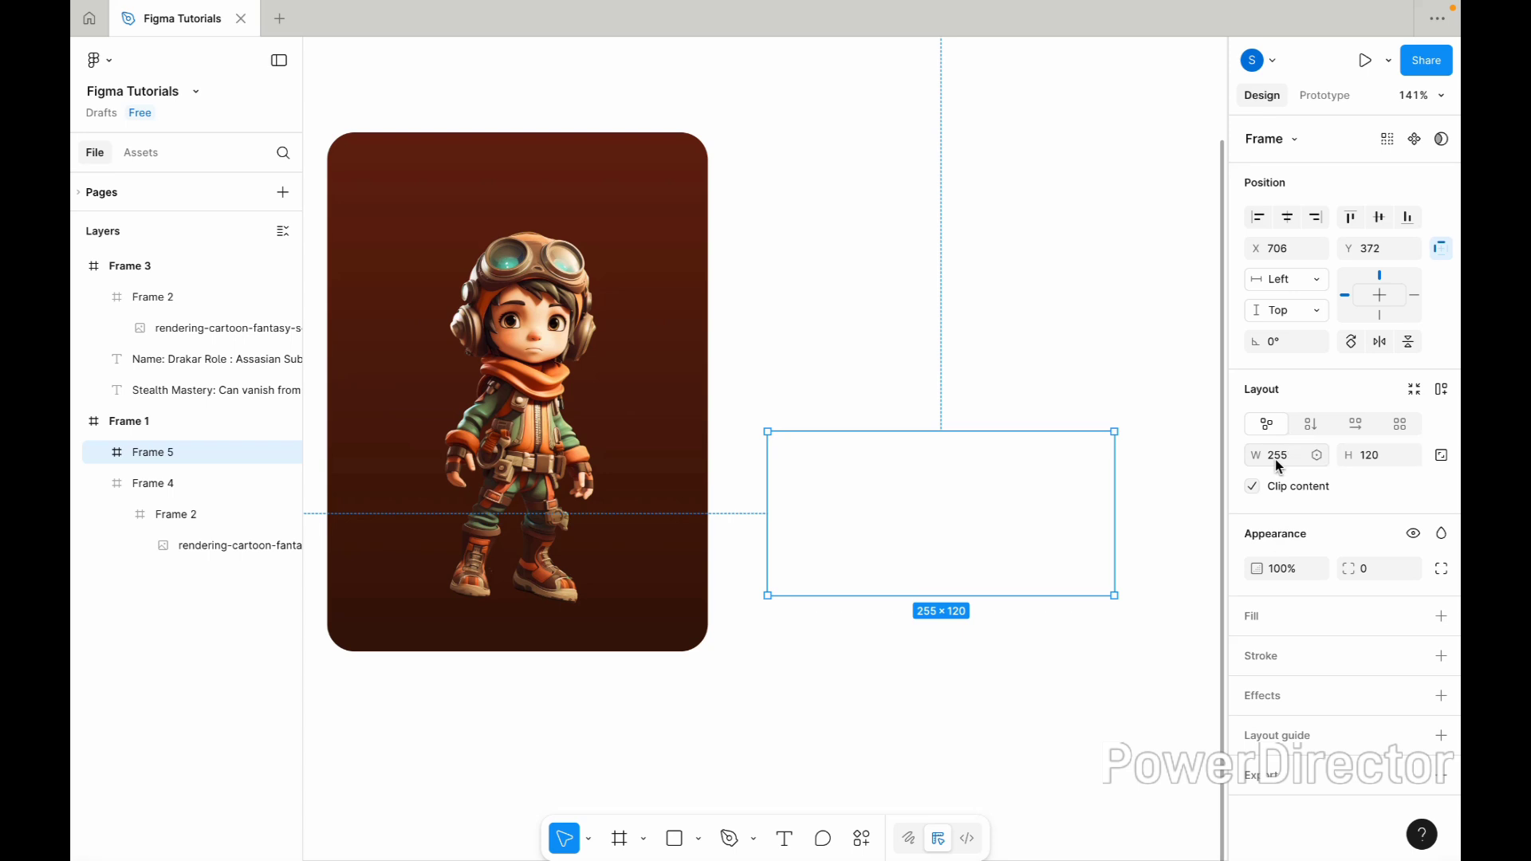
{"action": "left_click", "coordinate": [1278, 464]}
{"action": "type", "text": "220"}
{"action": "key", "text": "Return"}
Fill the new frame with the dark brown sampled from the card's lower area, darkened slightly to 311107.
{"action": "left_click", "coordinate": [1261, 619]}
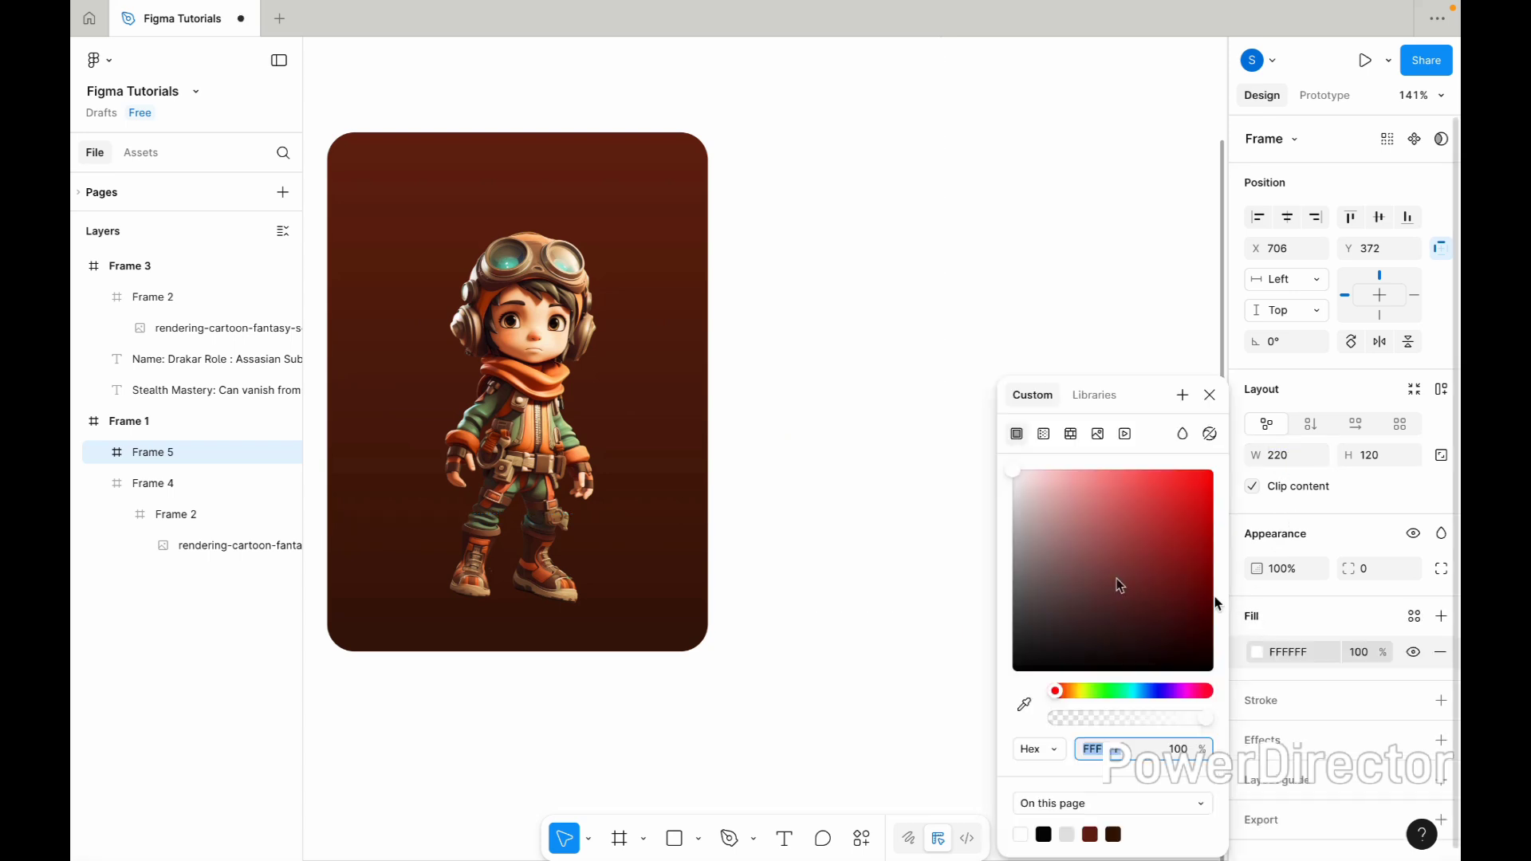
{"action": "left_click", "coordinate": [1024, 704]}
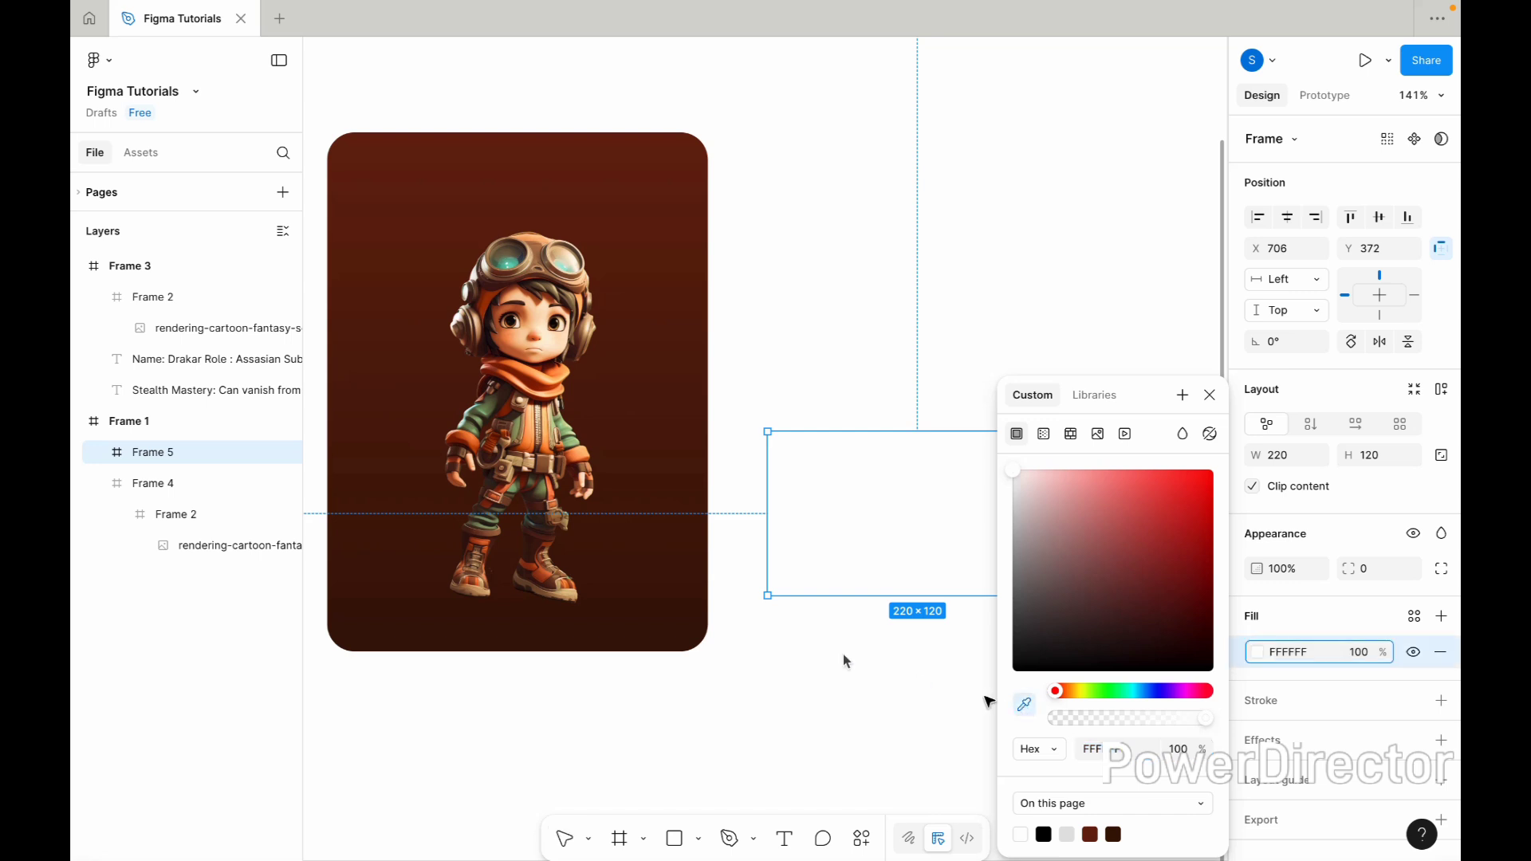
{"action": "left_click", "coordinate": [682, 606]}
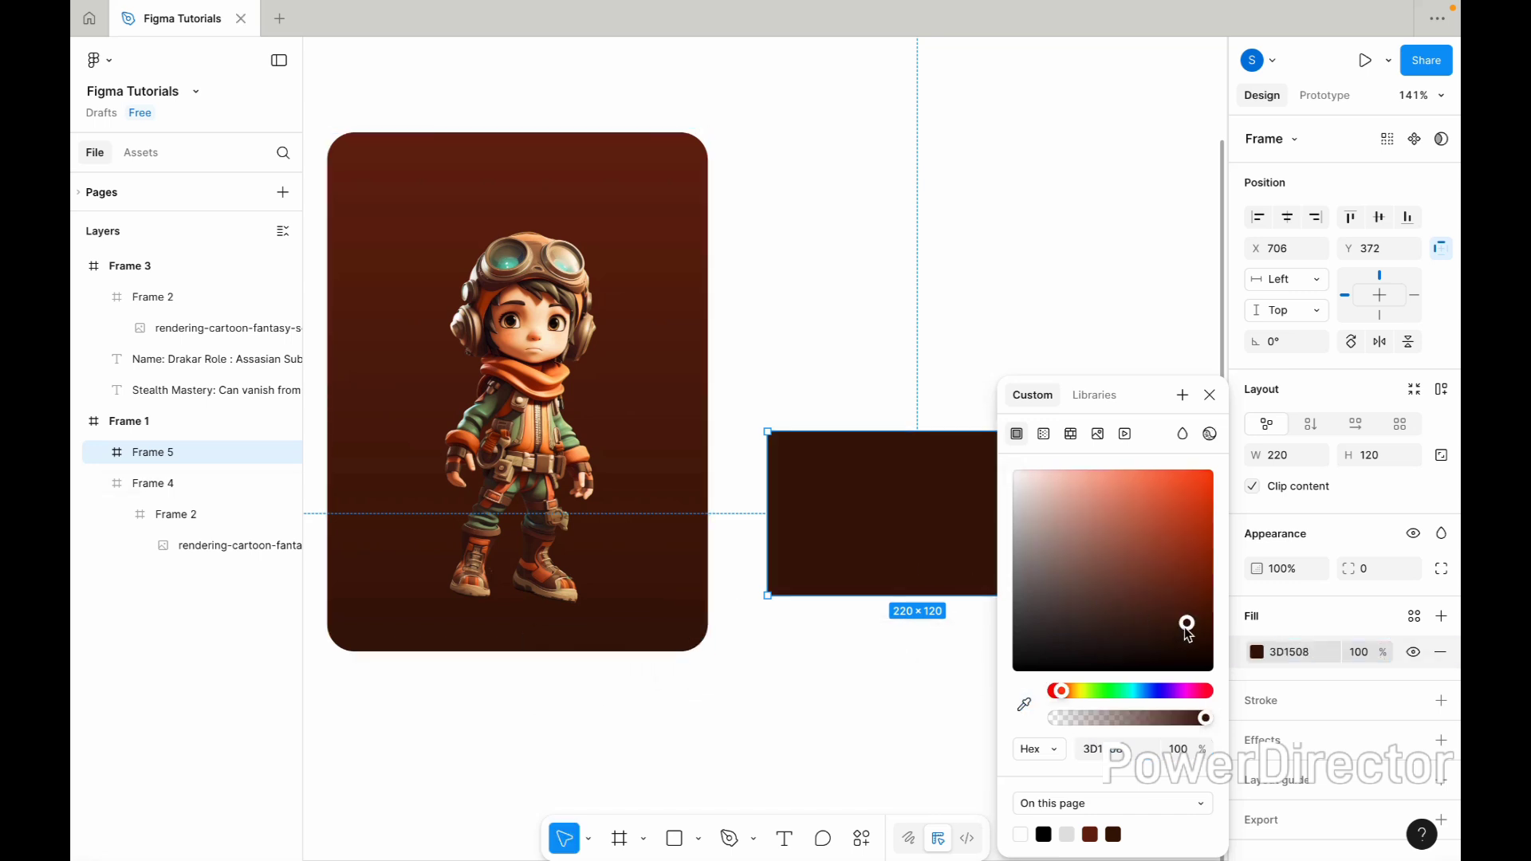
{"action": "left_click_drag", "start_coordinate": [1188, 634], "coordinate": [1188, 643]}
{"action": "left_click", "coordinate": [1210, 395]}
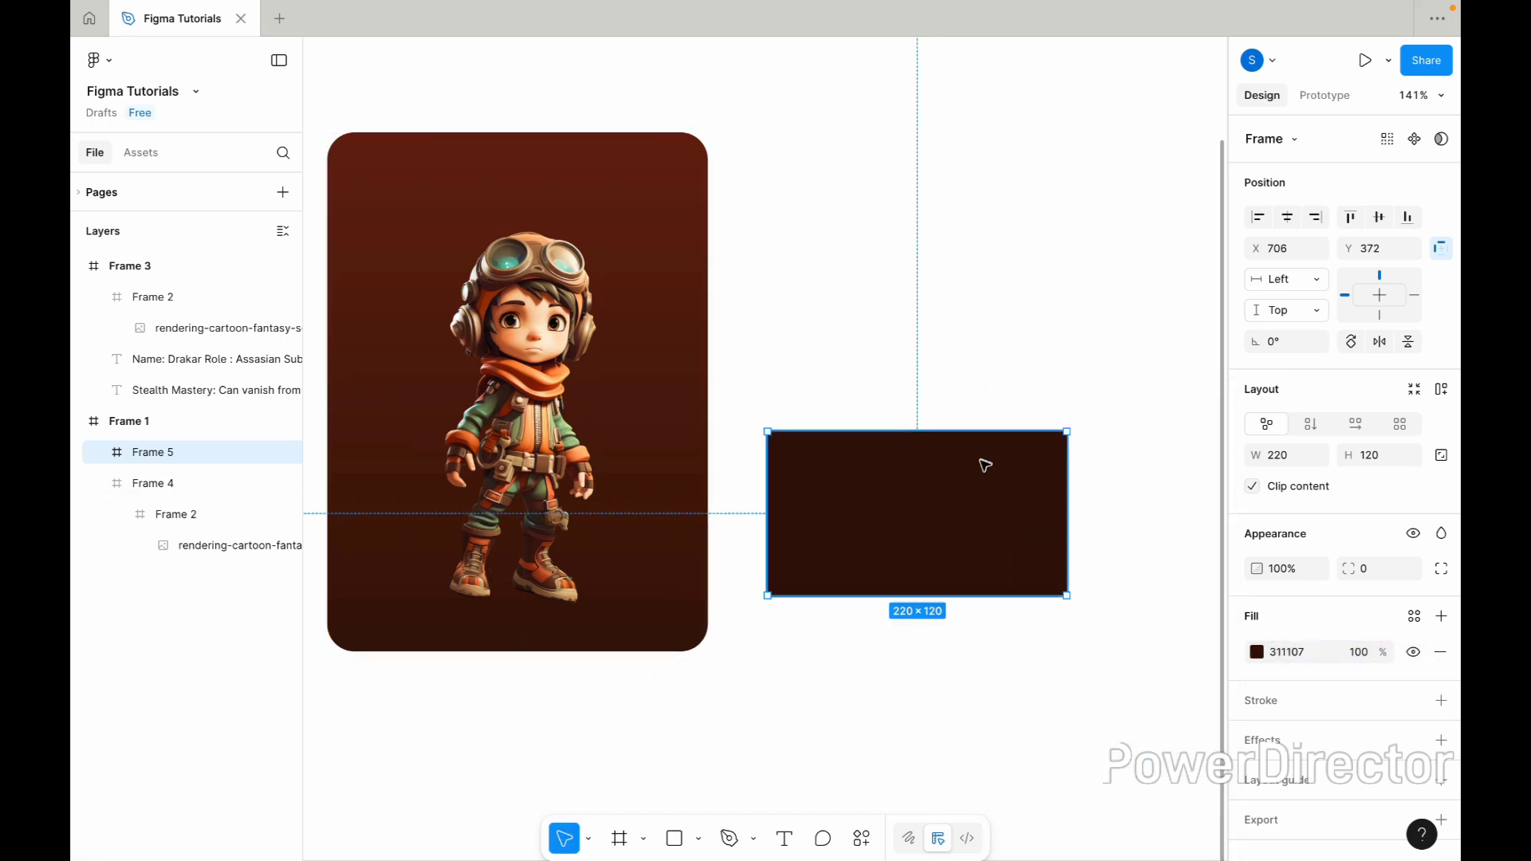
Copy the dark frame into the card, align it to the card's bottom centre, and delete the original outside the card.
{"action": "left_click", "coordinate": [646, 362]}
{"action": "key", "text": "ctrl+v"}
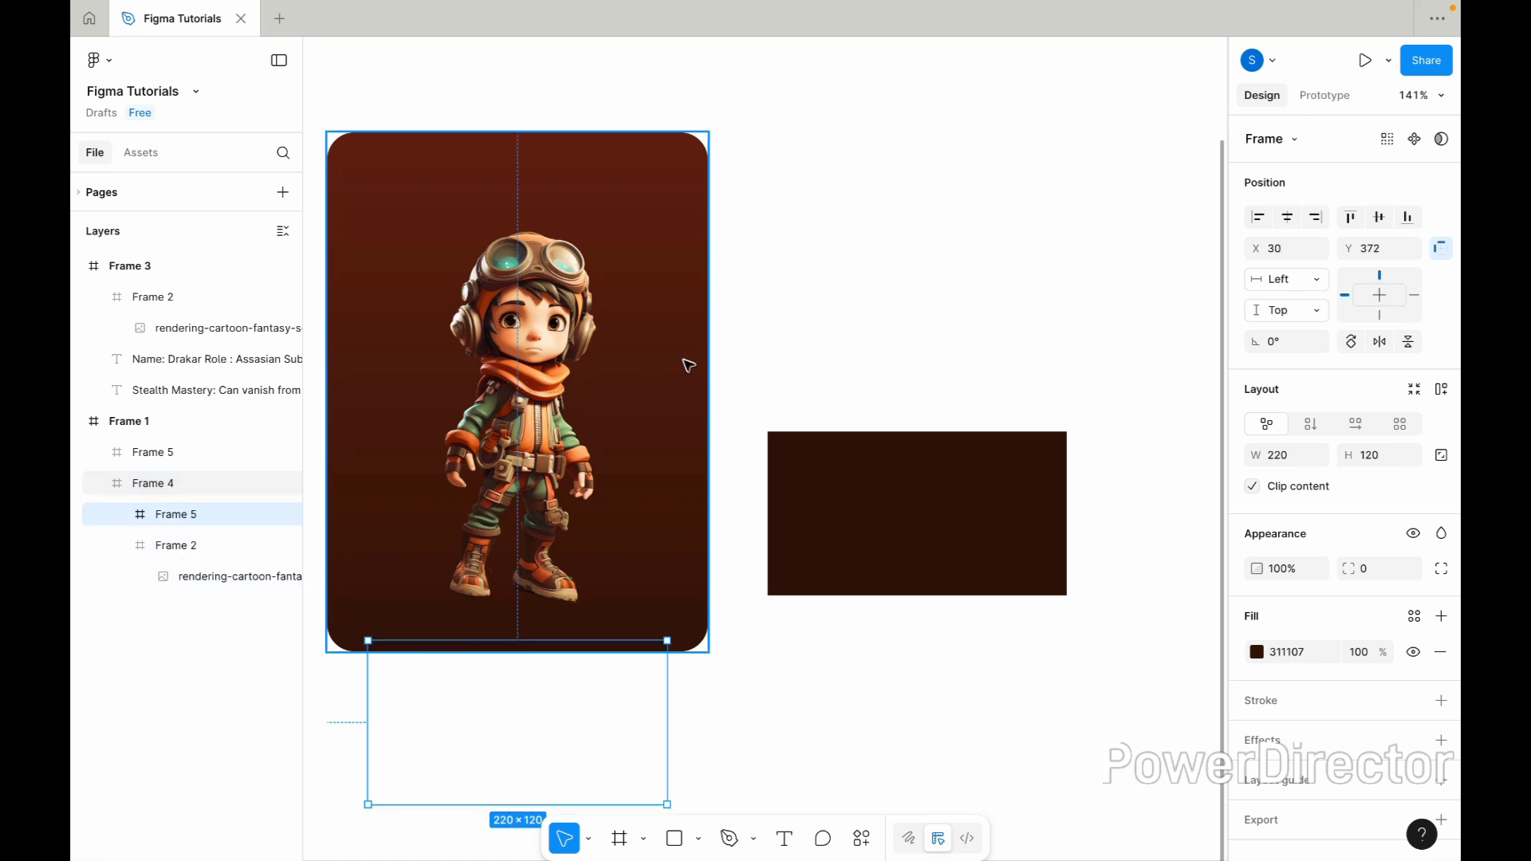
{"action": "left_click", "coordinate": [1407, 217]}
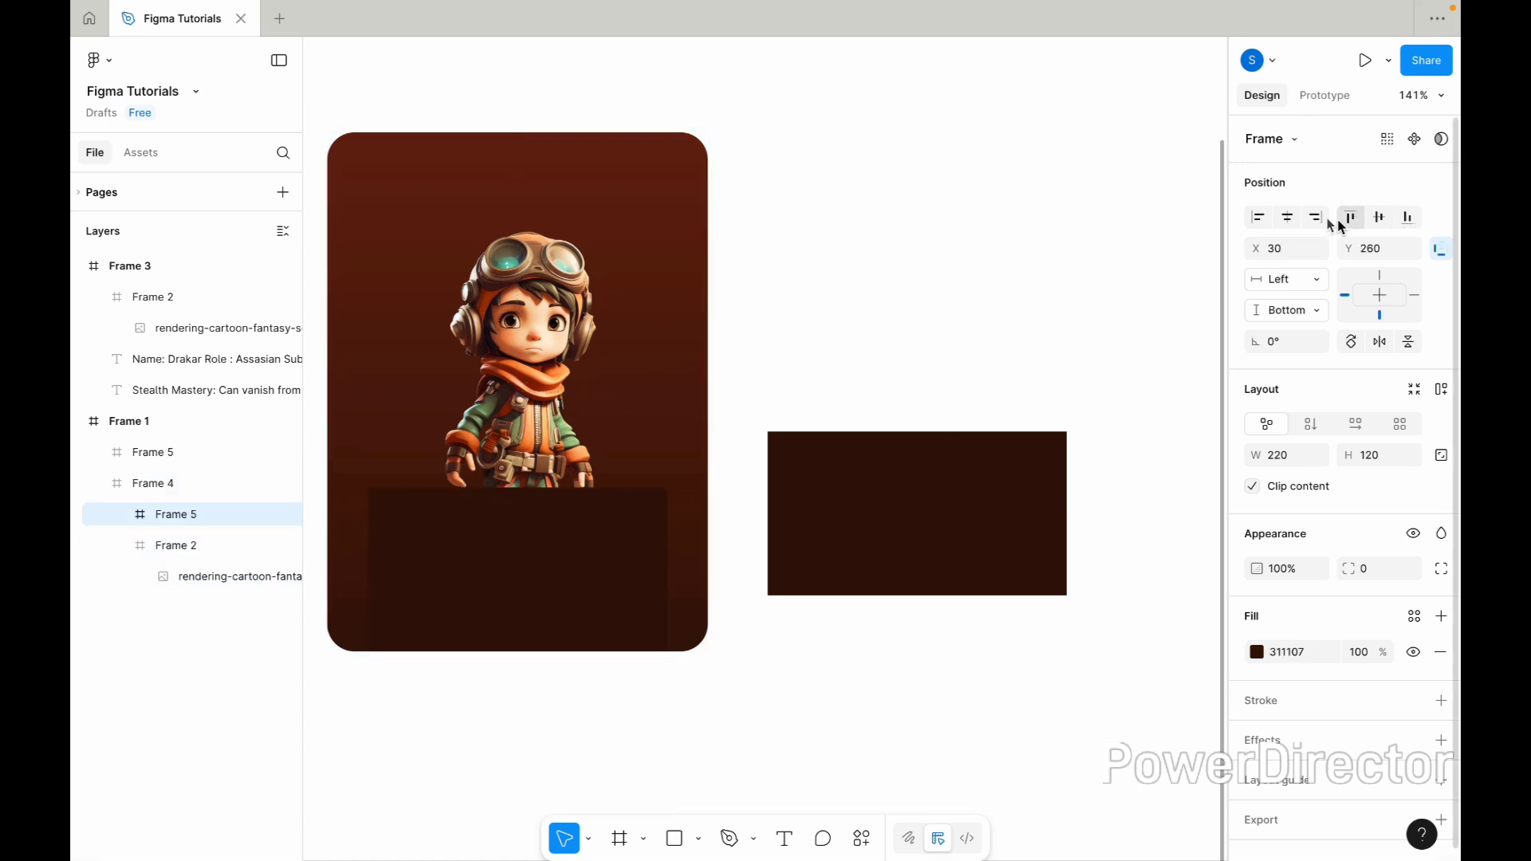
{"action": "left_click", "coordinate": [1278, 222]}
{"action": "left_click", "coordinate": [973, 495]}
{"action": "key", "text": "Delete"}
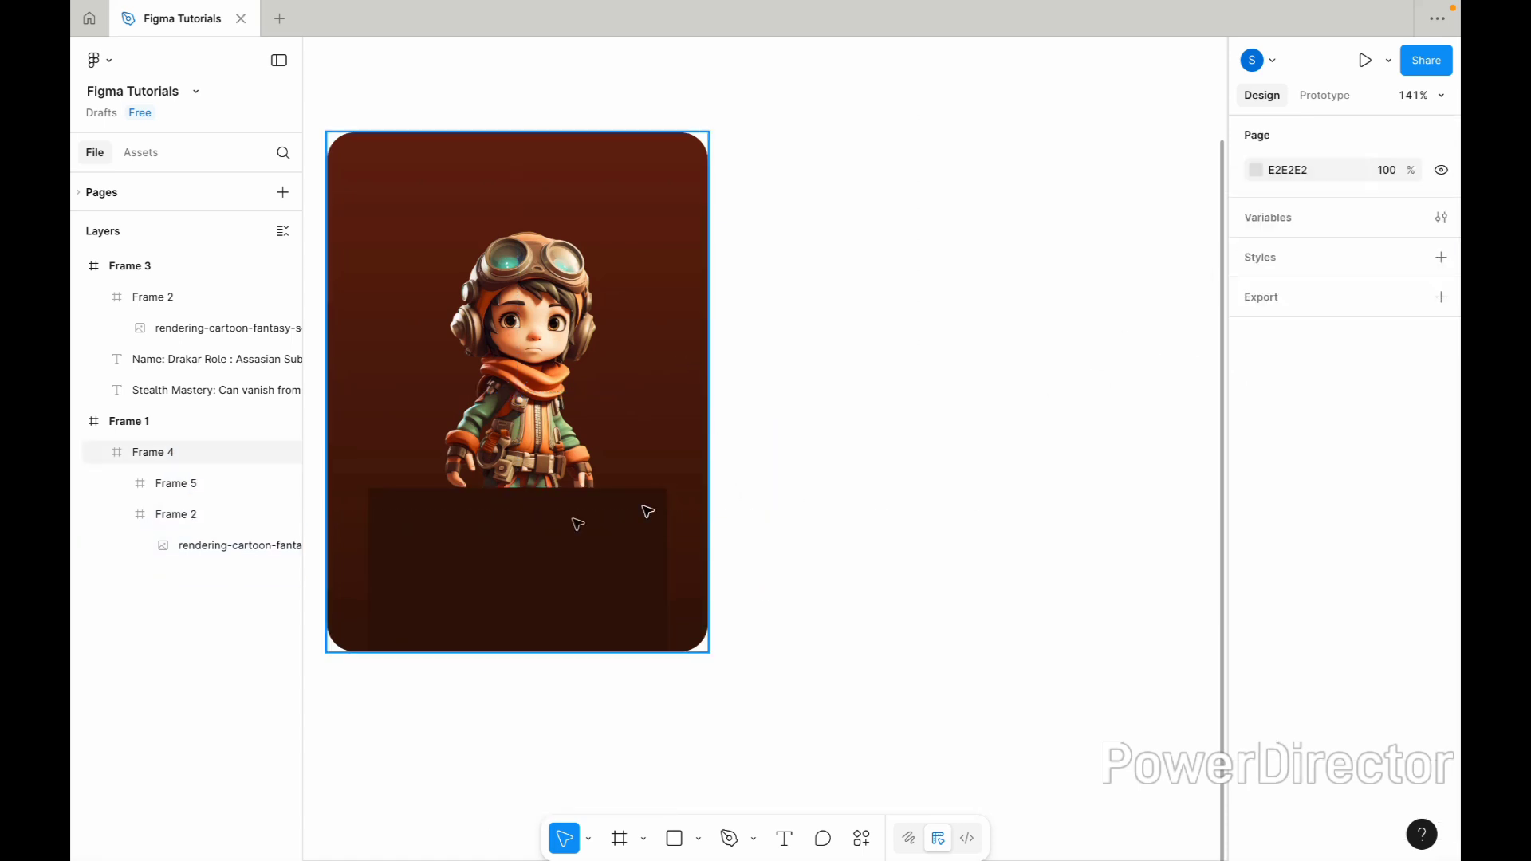
Widen the dark frame inside the card to 260 and centre it horizontally again.
{"action": "scroll", "coordinate": [518, 545], "scroll_direction": "left", "scroll_amount": 2}
{"action": "scroll", "coordinate": [518, 545], "scroll_direction": "up", "scroll_amount": 3}
{"action": "left_click", "coordinate": [626, 578]}
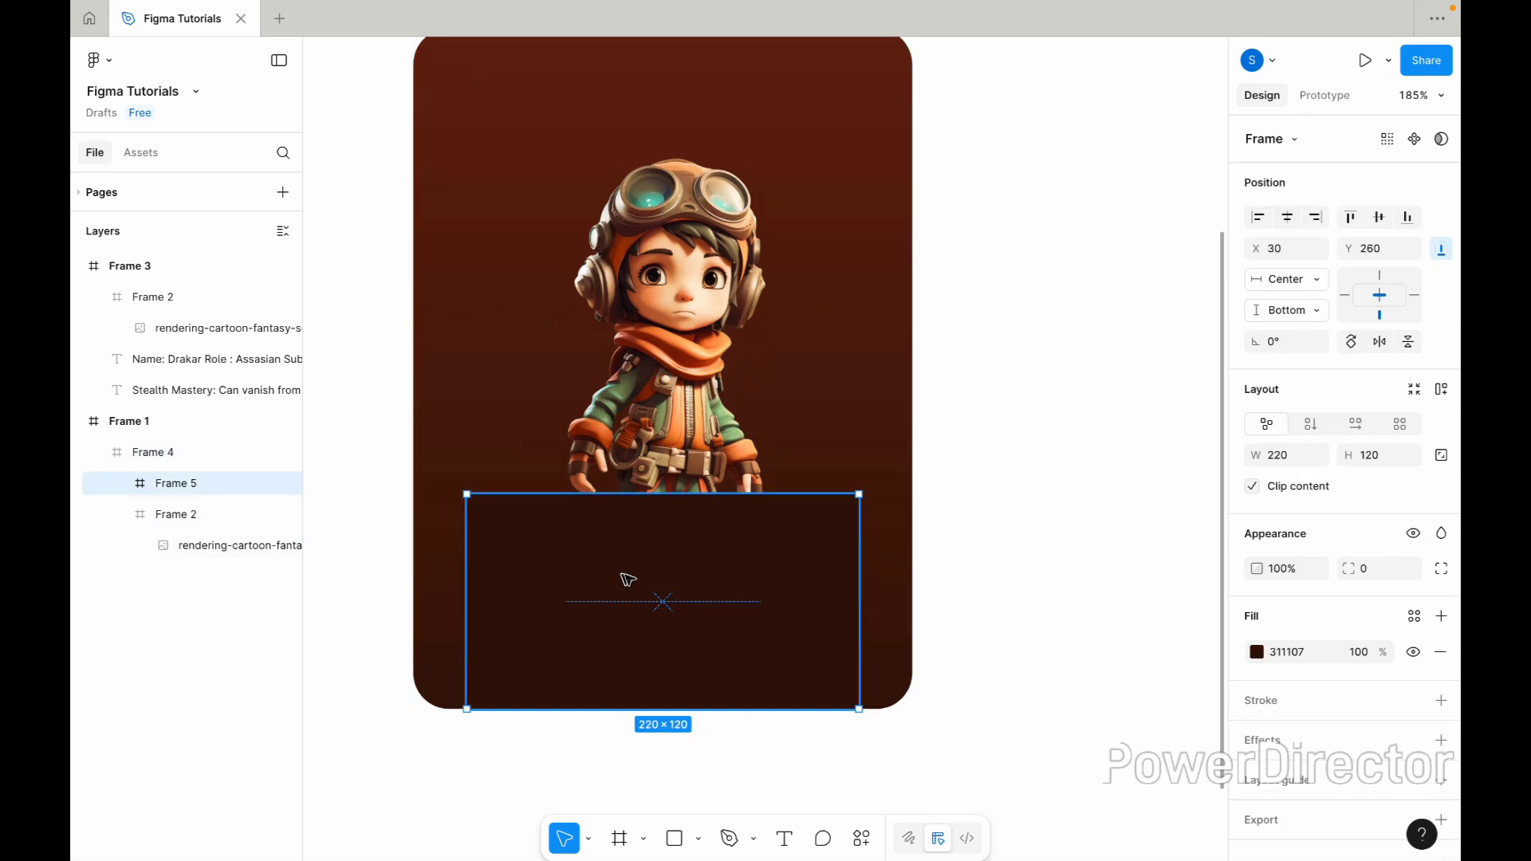
{"action": "left_click", "coordinate": [885, 580]}
{"action": "left_click", "coordinate": [775, 574]}
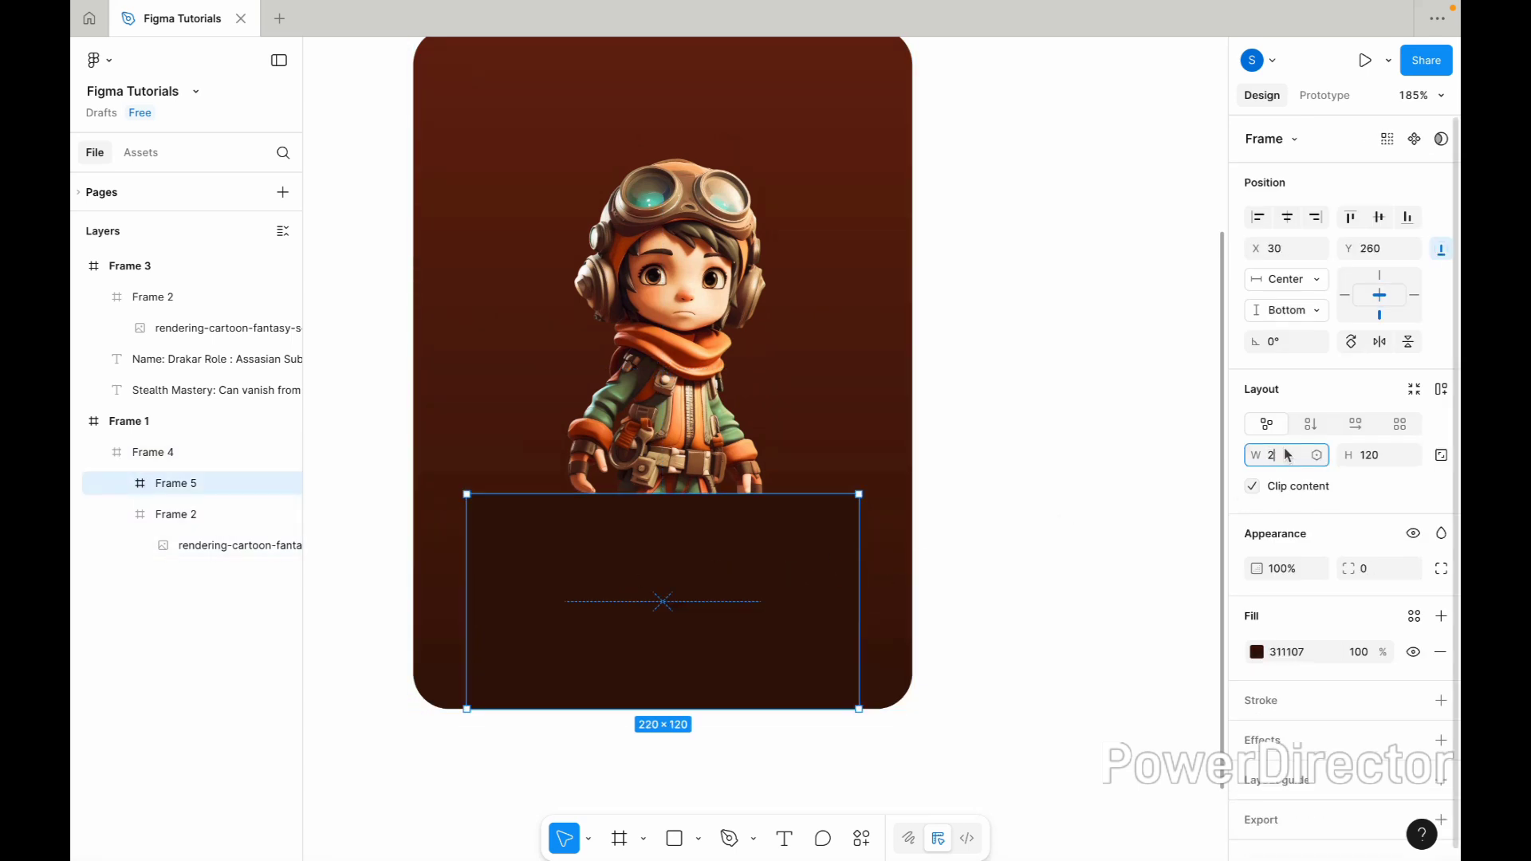
{"action": "left_click", "coordinate": [1286, 455]}
{"action": "type", "text": "260"}
{"action": "key", "text": "Return"}
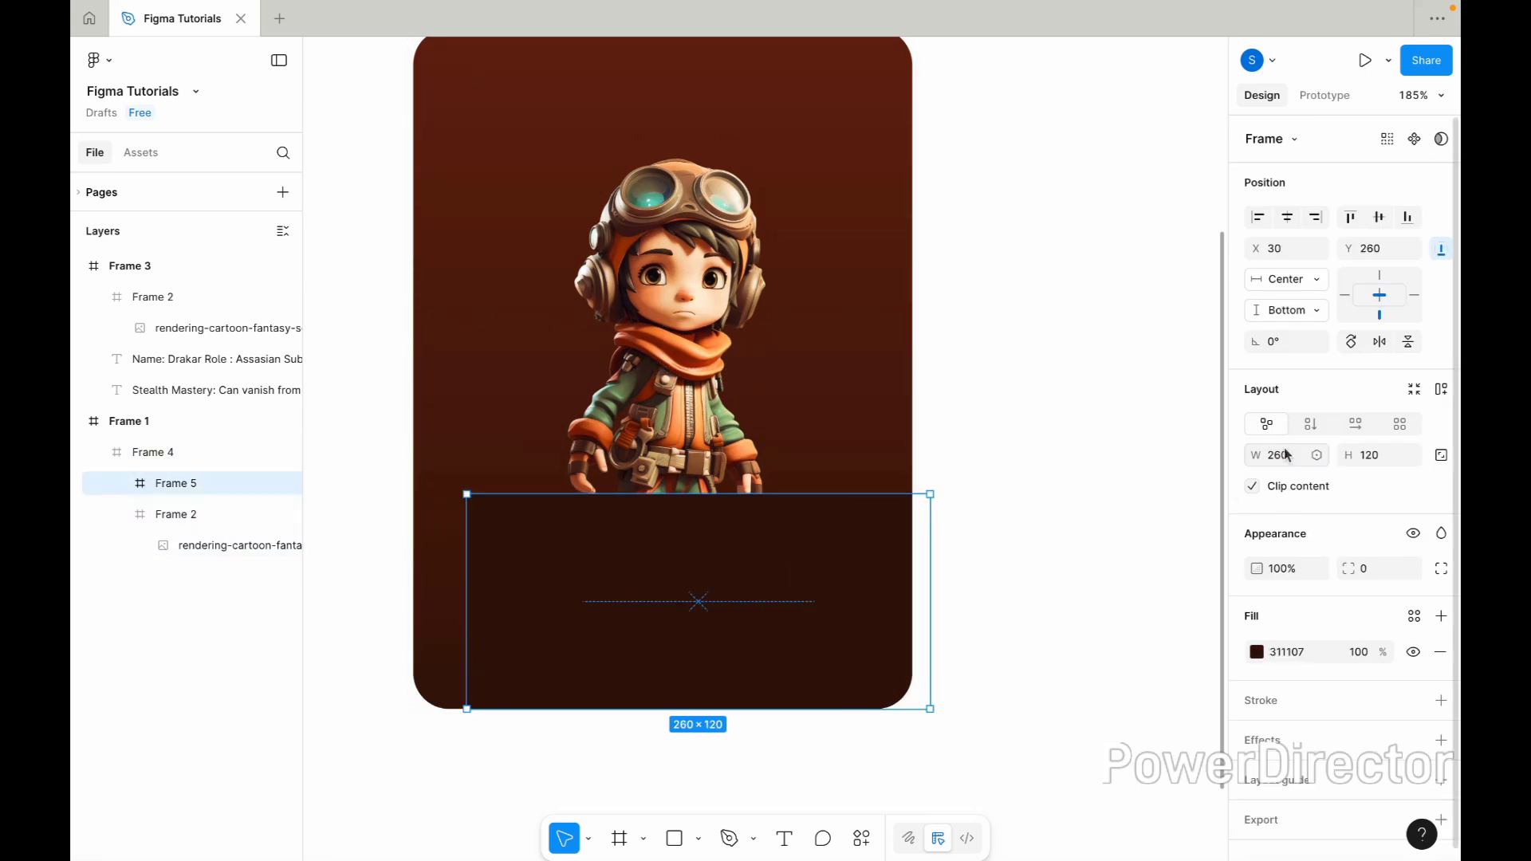
{"action": "left_click", "coordinate": [1286, 217]}
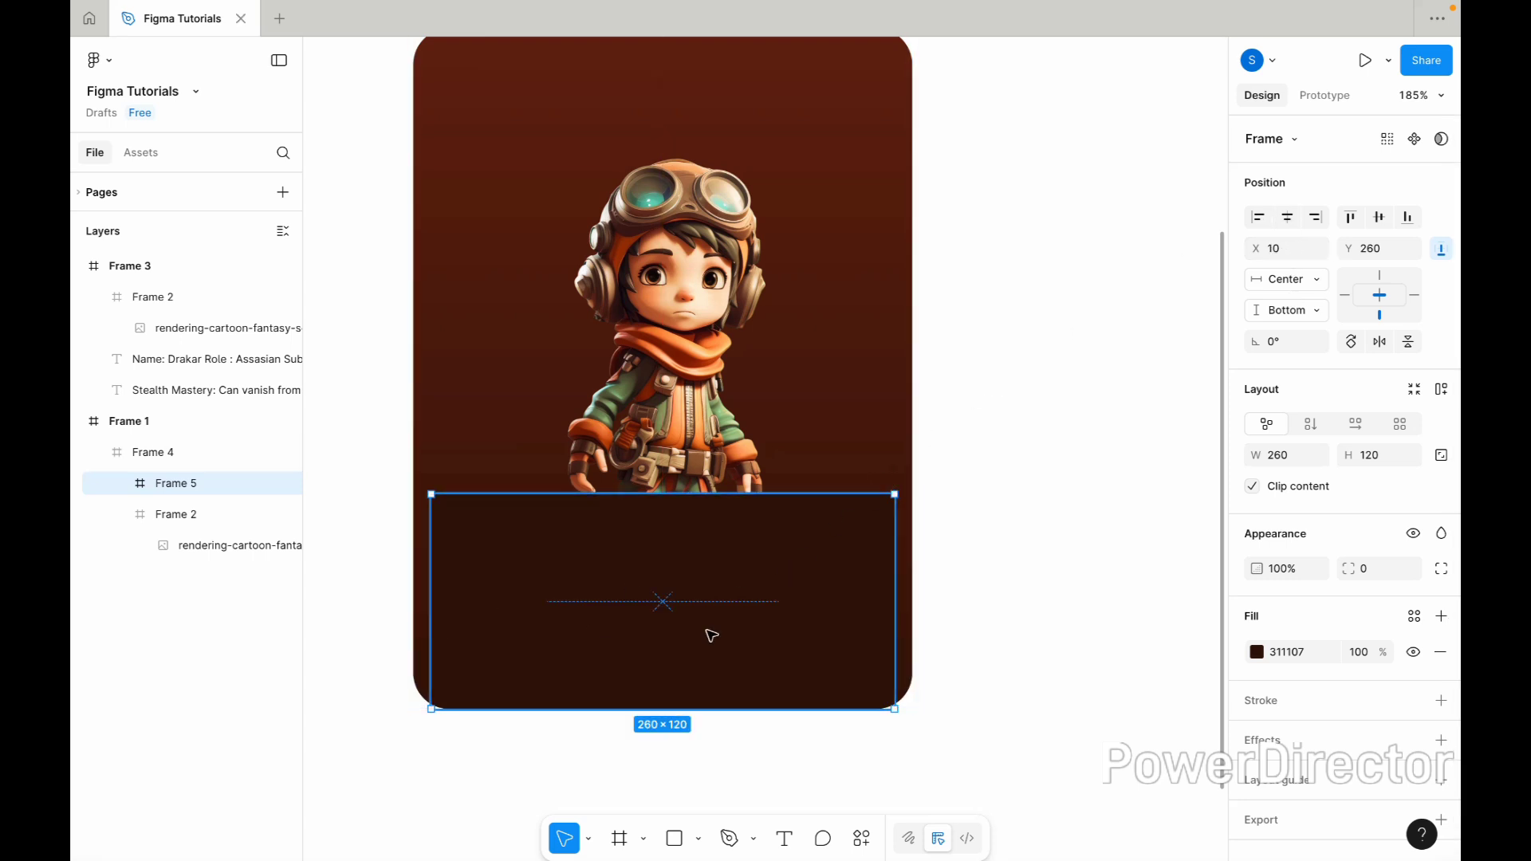
Move the dark frame up to Y 250, leaving a 10 px gap above the card's bottom edge.
{"action": "left_click_drag", "start_coordinate": [712, 636], "coordinate": [711, 621]}
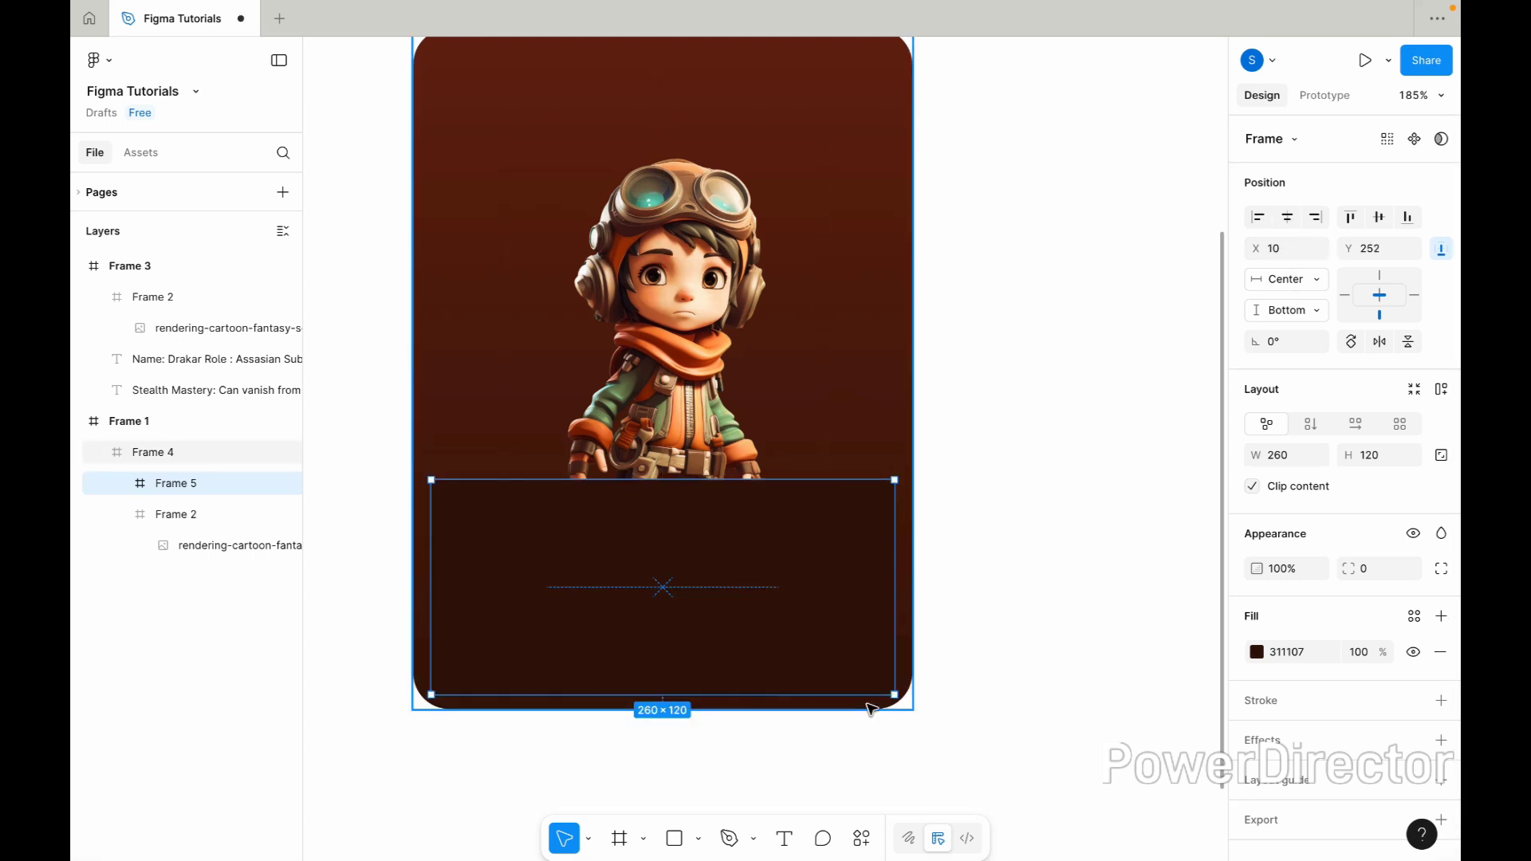
{"action": "key", "text": "Up"}
{"action": "key", "text": "Up"}
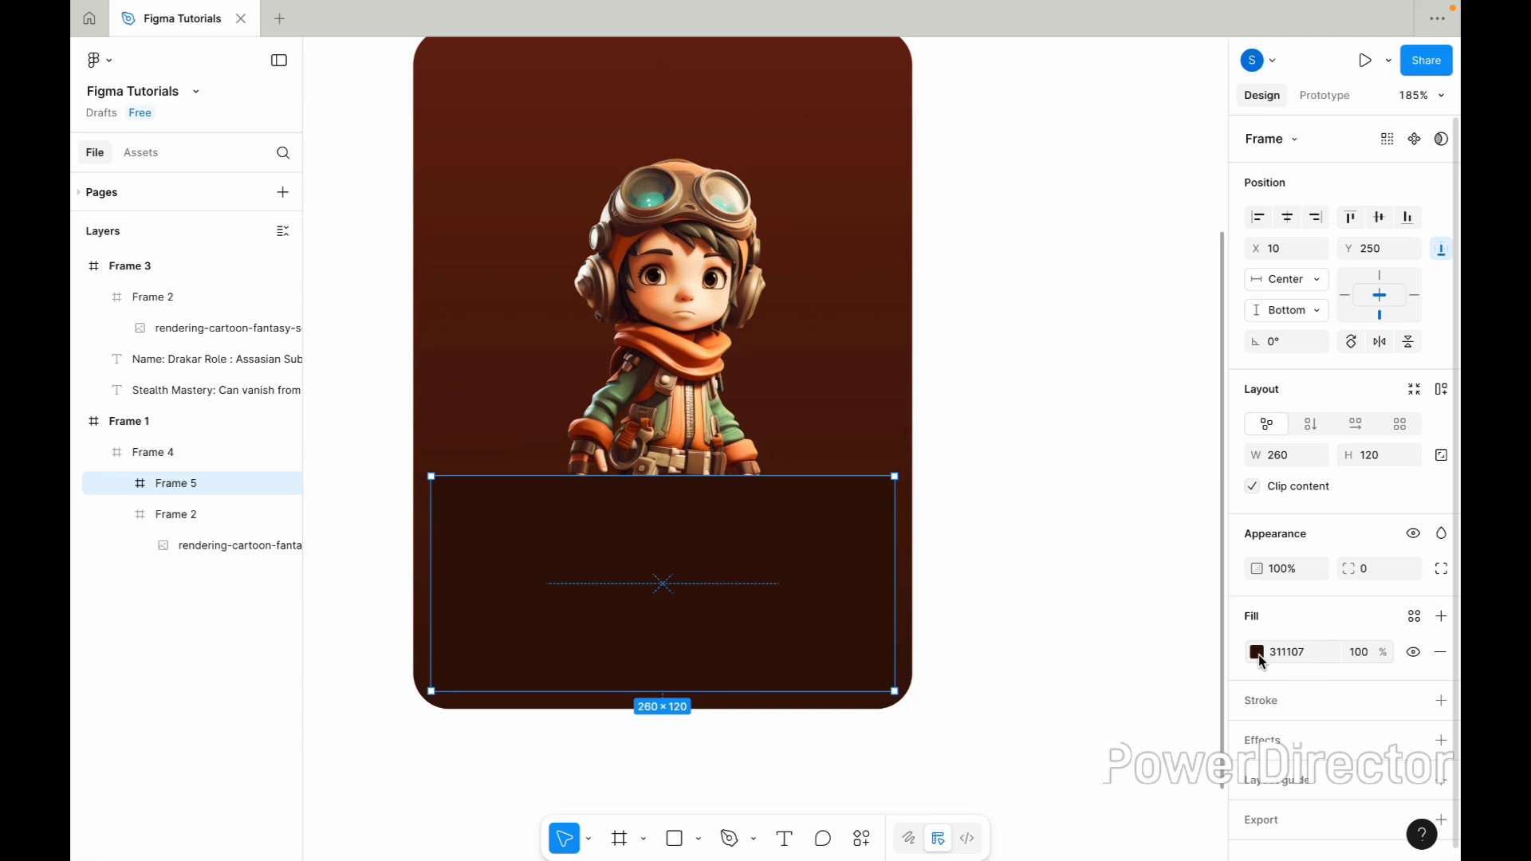
Change the dark panel's fill to a linear gradient from 311107 at 0% to 4C1D0E at 100%.
{"action": "left_click", "coordinate": [1257, 653]}
{"action": "left_click", "coordinate": [1044, 434]}
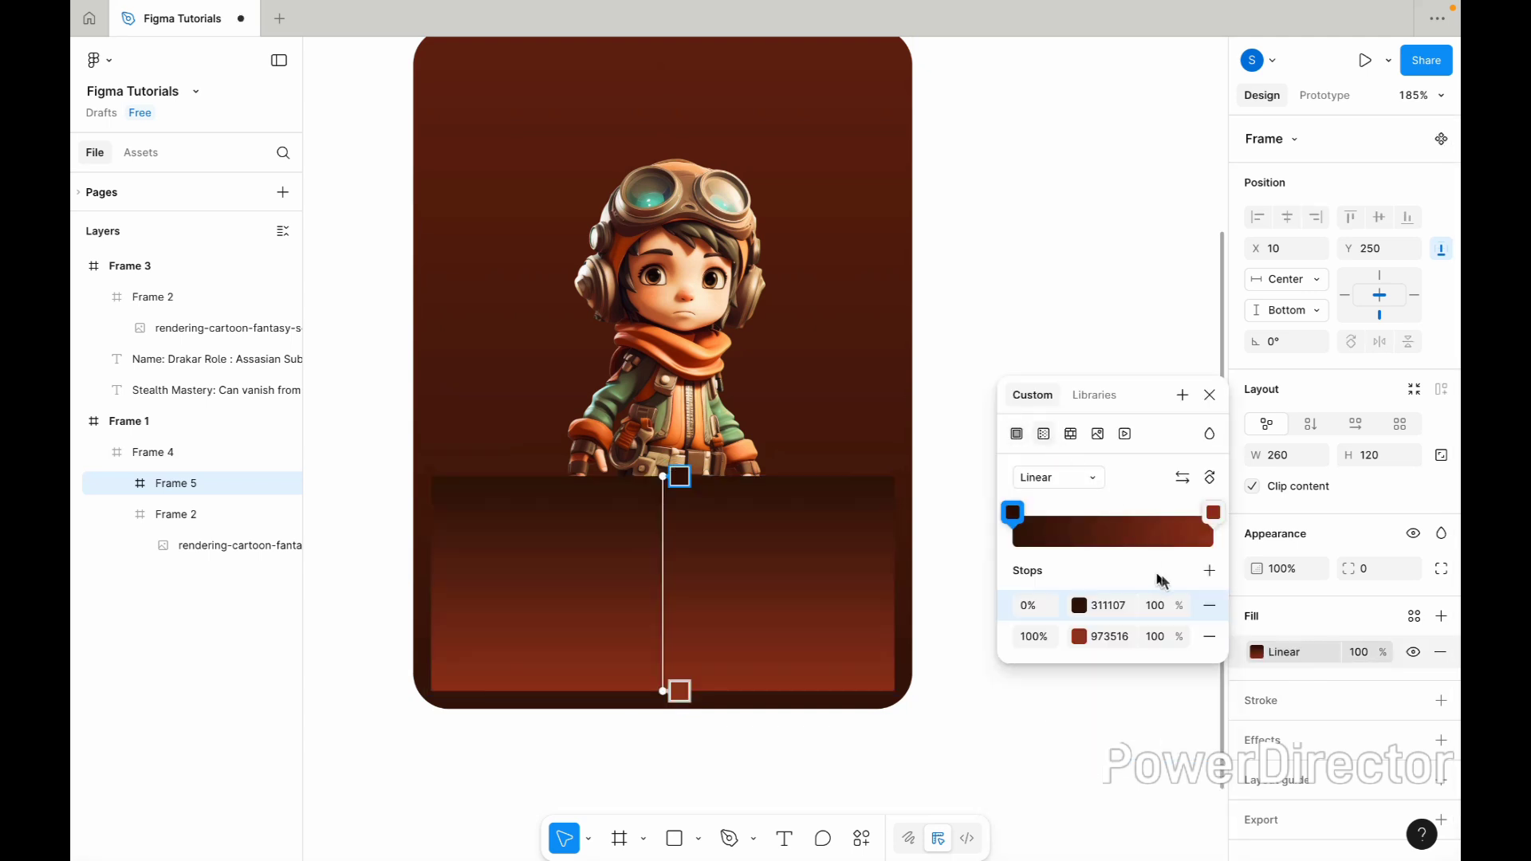
{"action": "left_click", "coordinate": [1210, 636]}
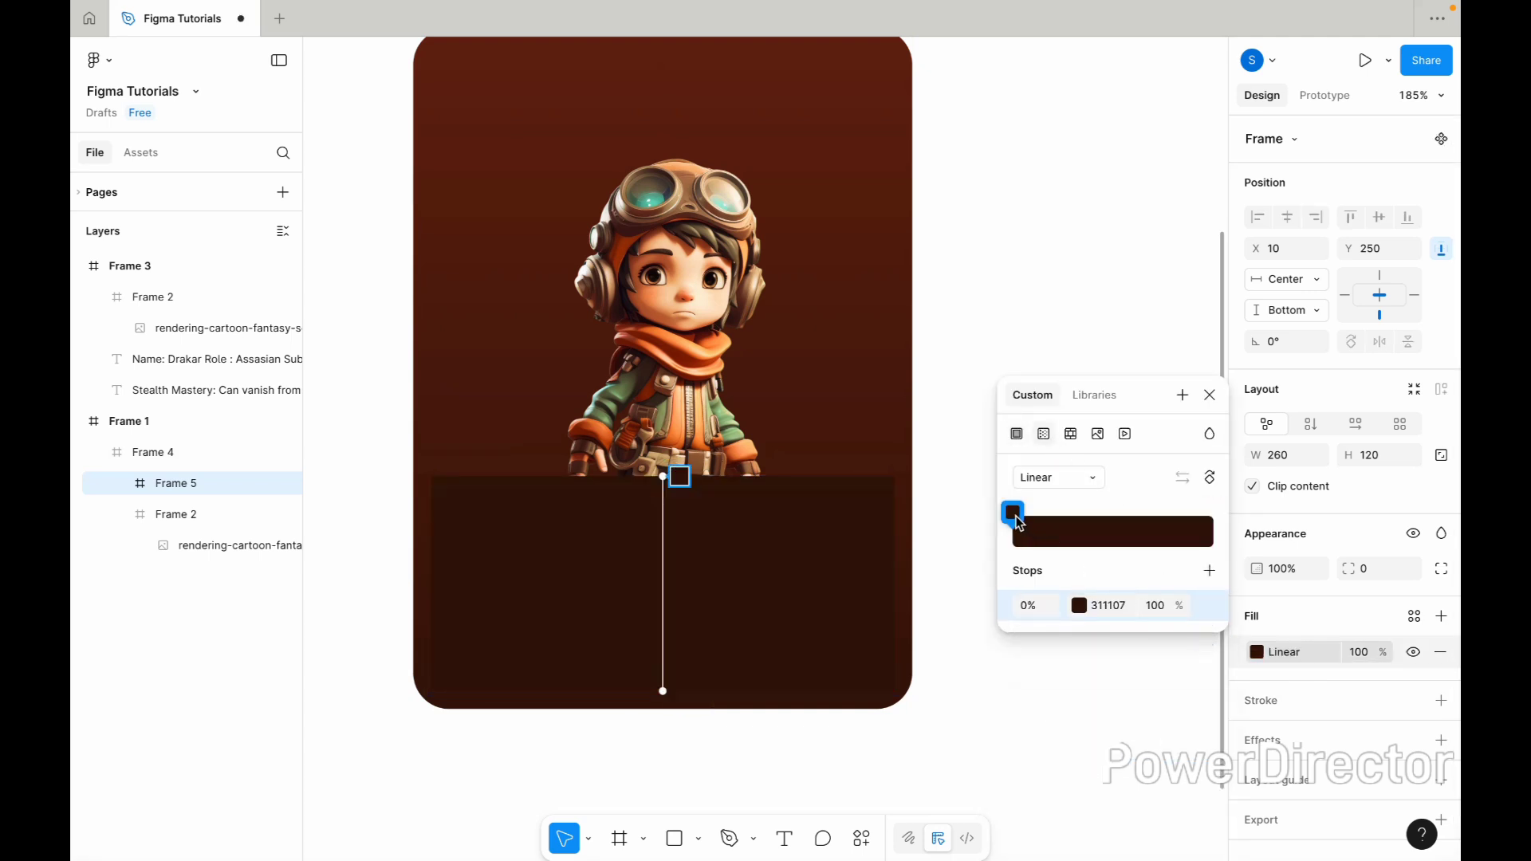
{"action": "left_click", "coordinate": [1209, 570]}
{"action": "left_click", "coordinate": [1079, 637]}
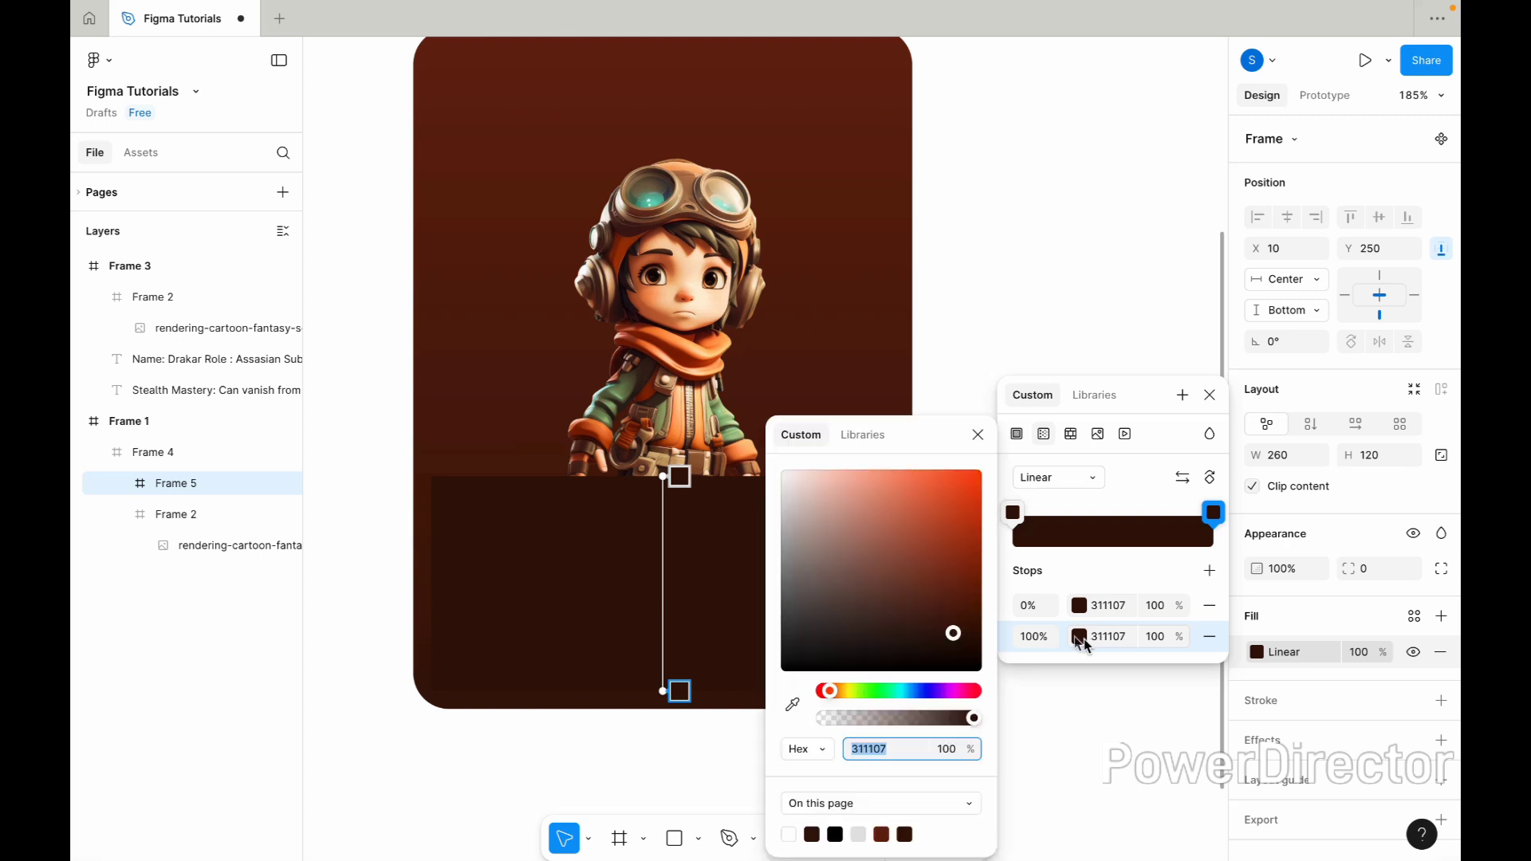
{"action": "left_click_drag", "start_coordinate": [953, 634], "coordinate": [946, 622]}
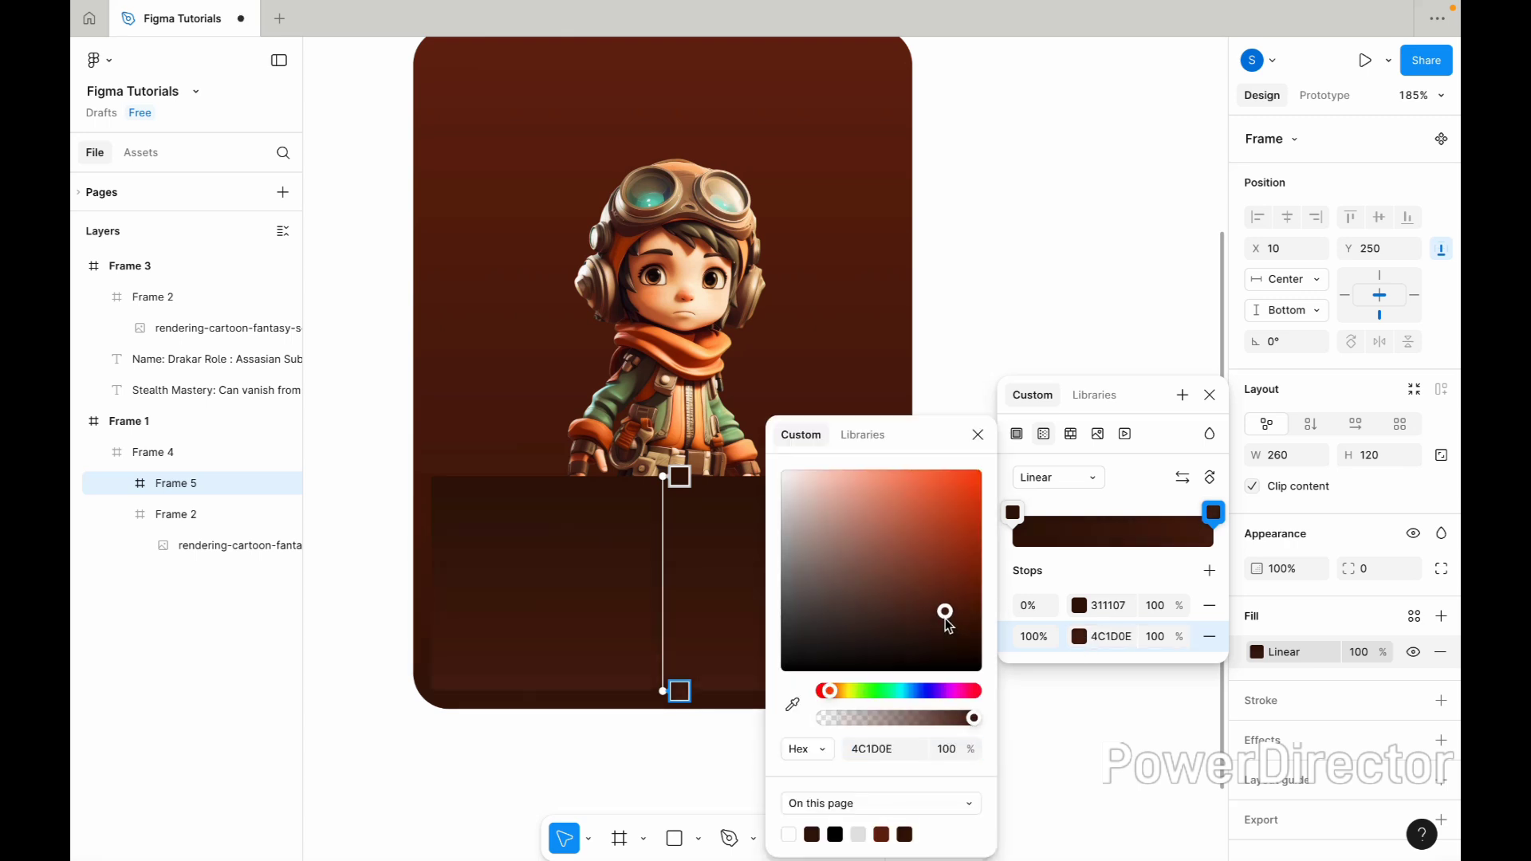
{"action": "left_click", "coordinate": [978, 435]}
{"action": "left_click", "coordinate": [1210, 395]}
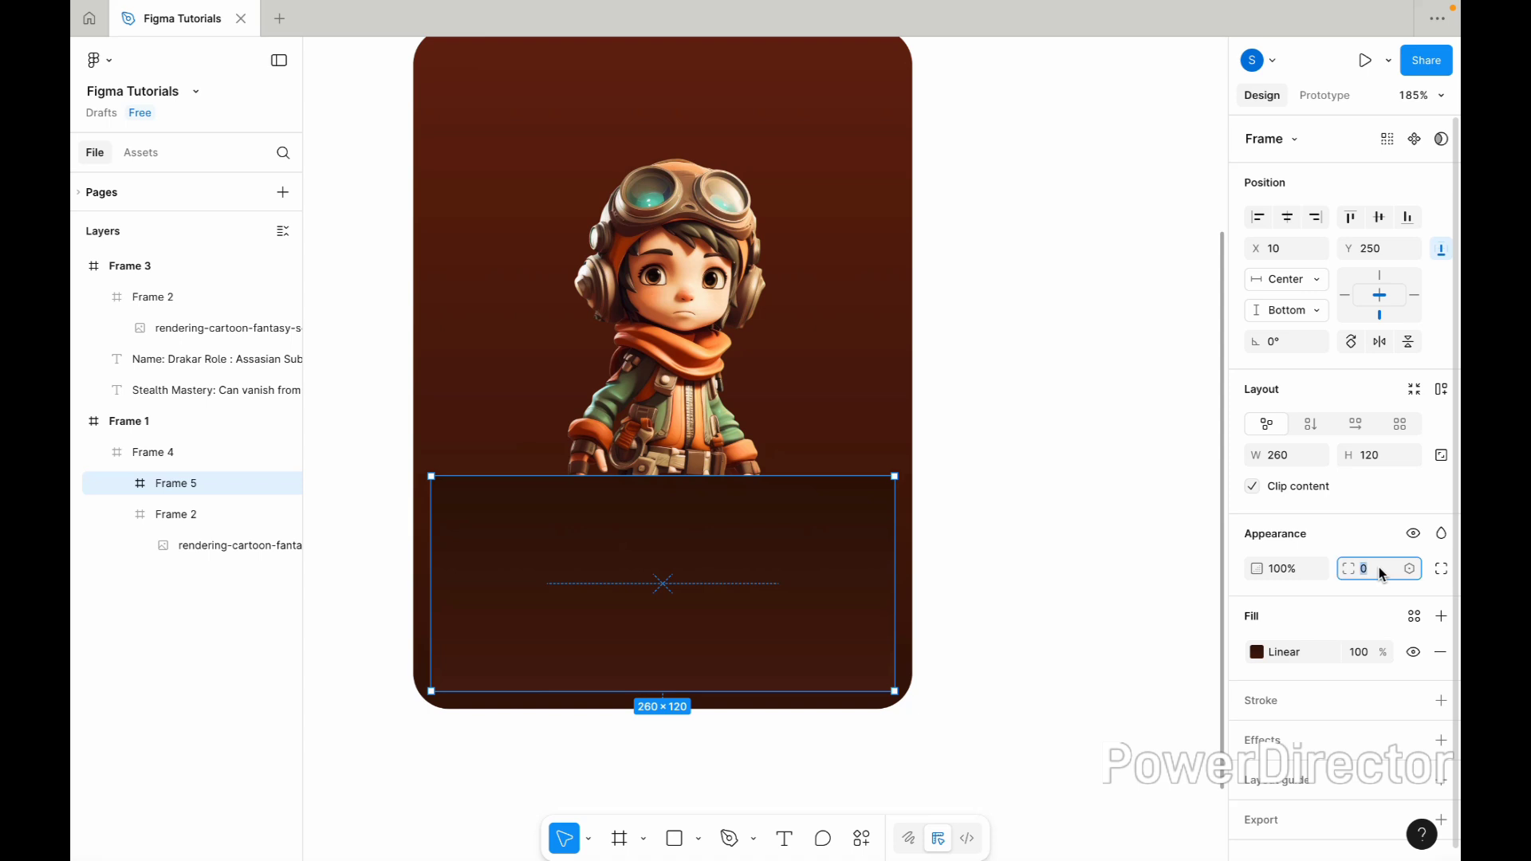
Round the panel's corners to 16 and add a white FFFFFF stroke at 20% opacity.
{"action": "left_click", "coordinate": [1440, 701]}
{"action": "left_click", "coordinate": [1255, 736]}
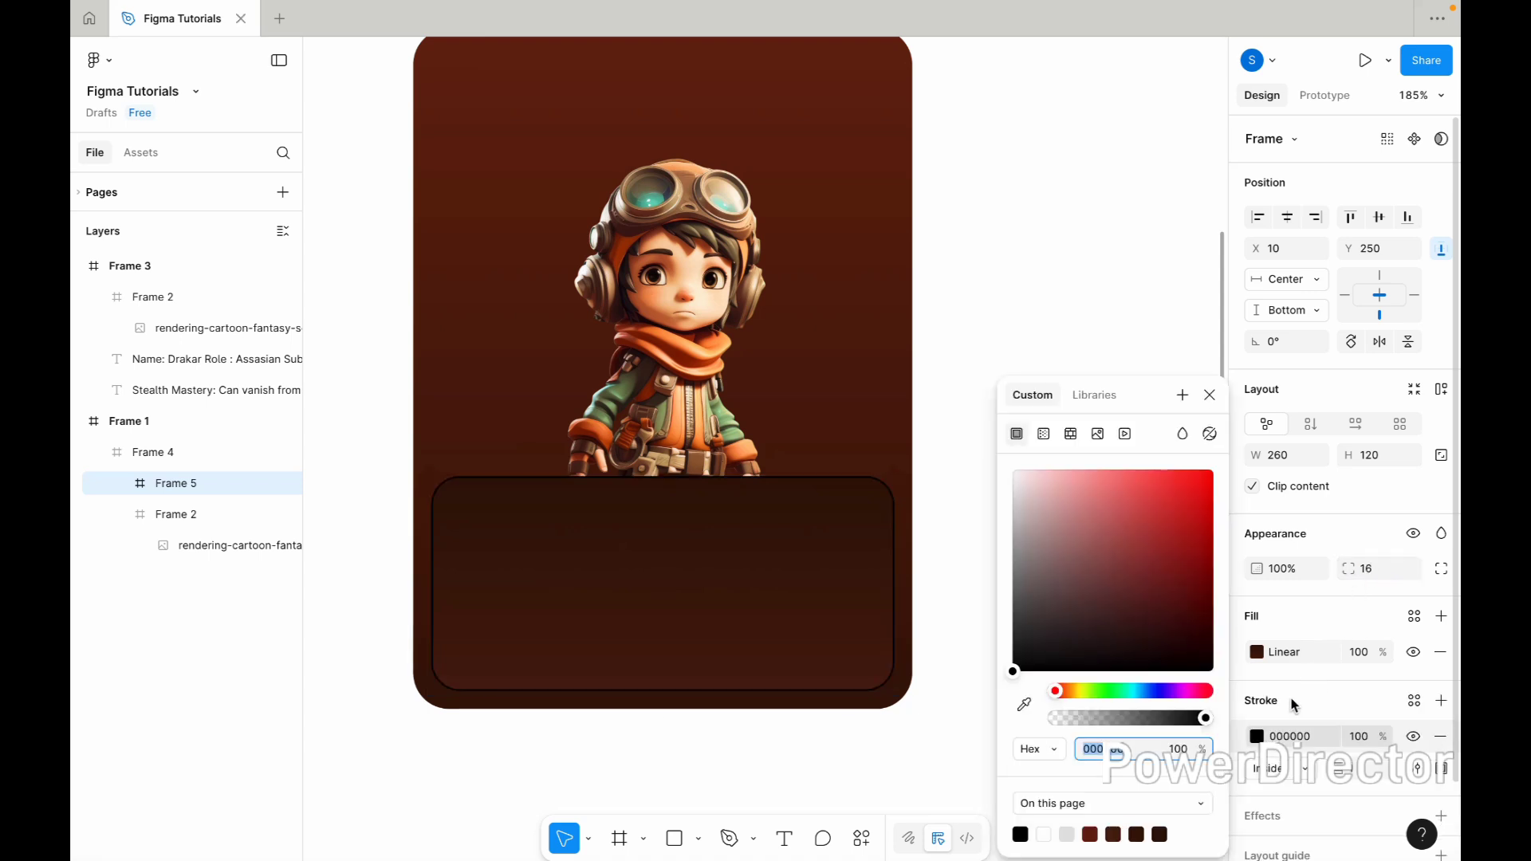
{"action": "left_click_drag", "start_coordinate": [1021, 492], "coordinate": [1014, 472]}
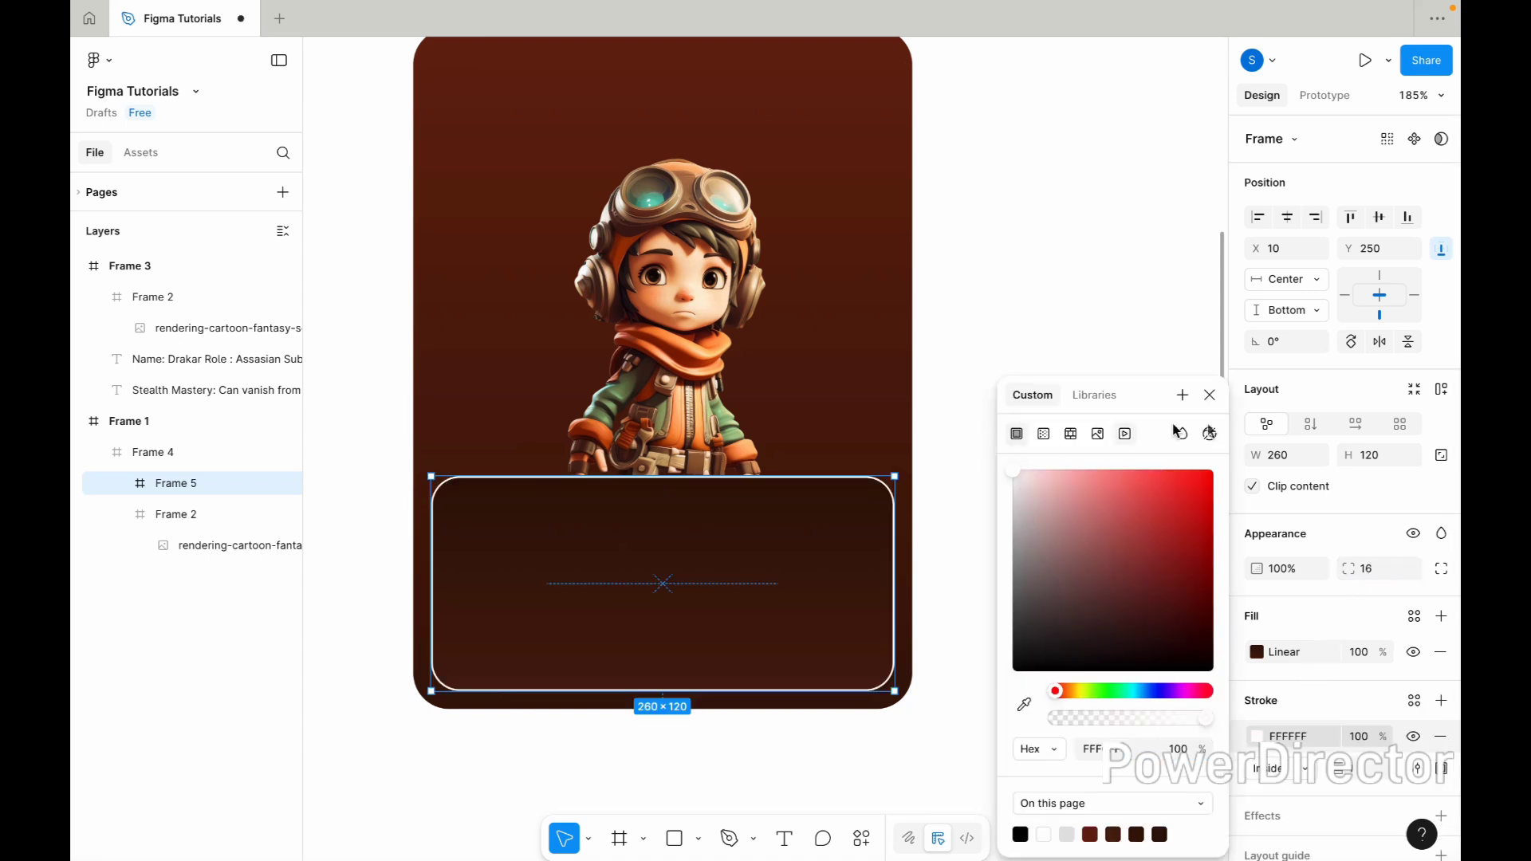
{"action": "left_click", "coordinate": [1209, 395]}
{"action": "left_click", "coordinate": [1351, 742]}
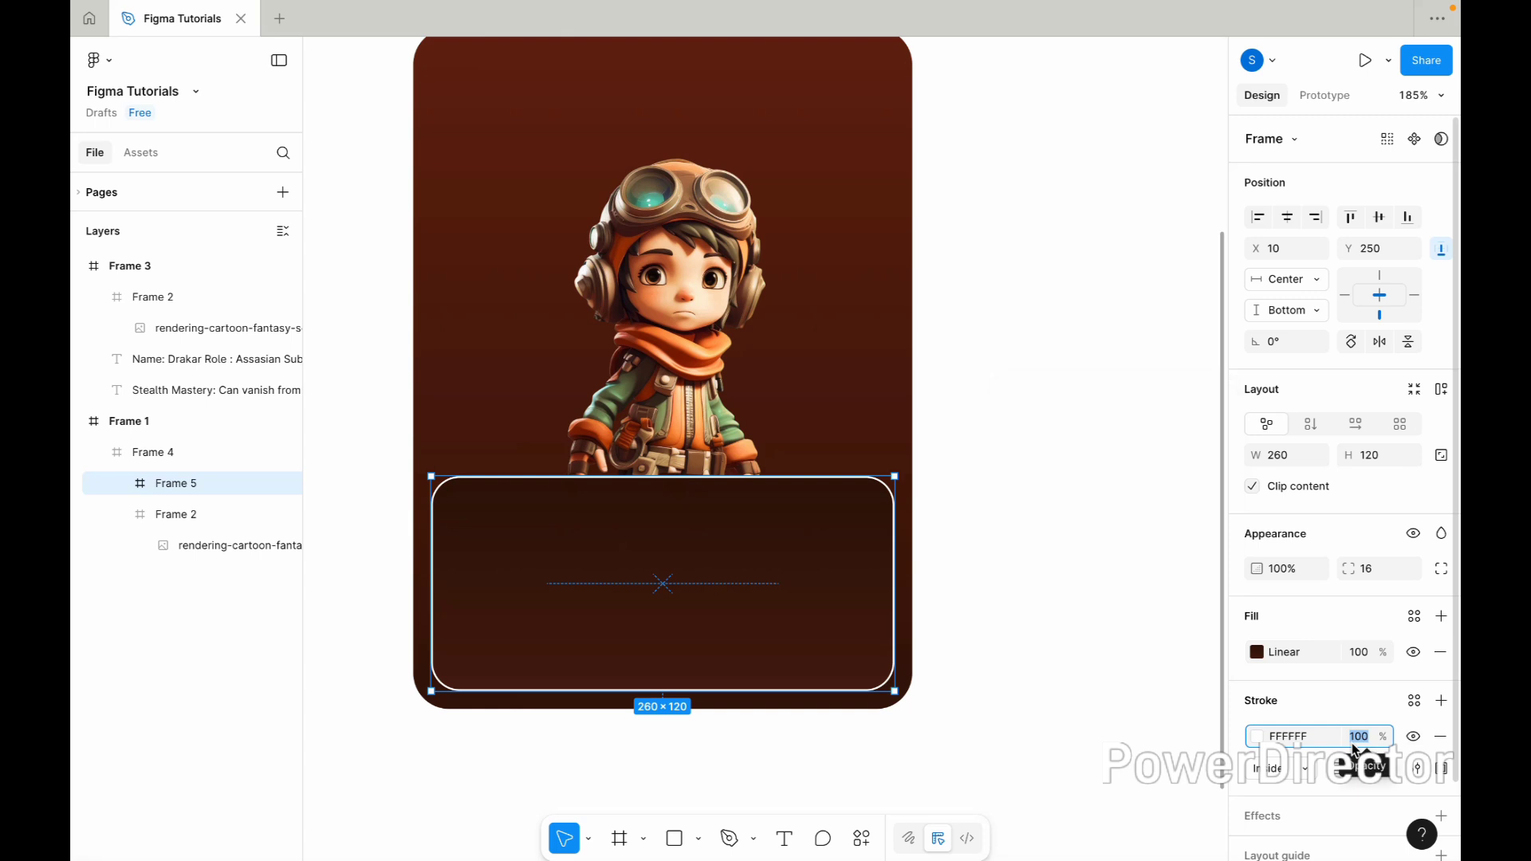
{"action": "type", "text": "20"}
{"action": "key", "text": "Return"}
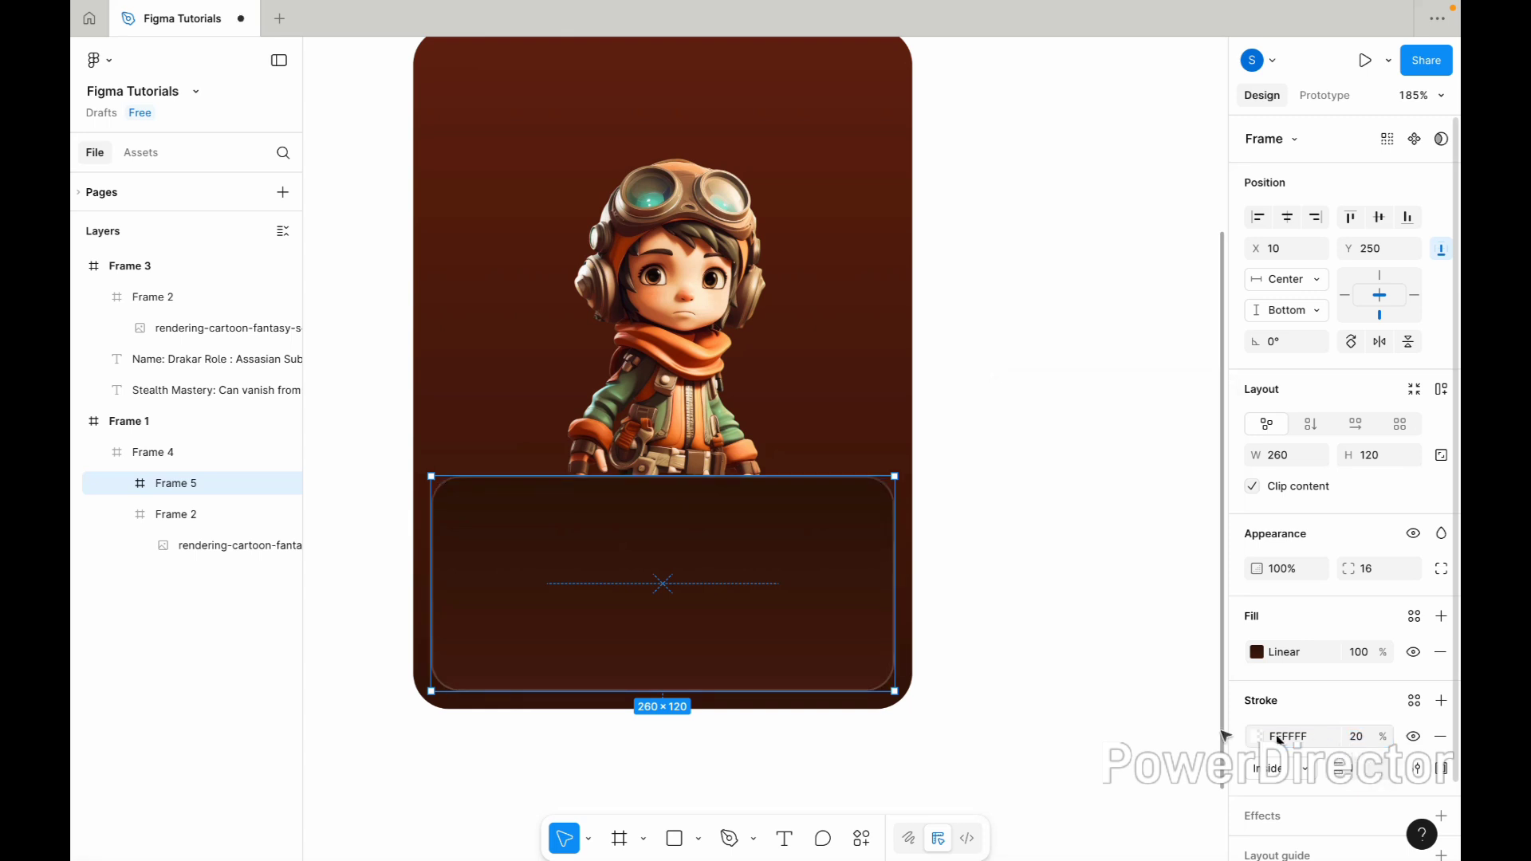
Reduce the panel's height to 100 by lowering its upper edge to Y 270, keeping the lower edge in place.
{"action": "left_click", "coordinate": [1079, 683]}
{"action": "scroll", "coordinate": [1080, 683], "scroll_direction": "down", "scroll_amount": 1}
{"action": "left_click", "coordinate": [745, 614]}
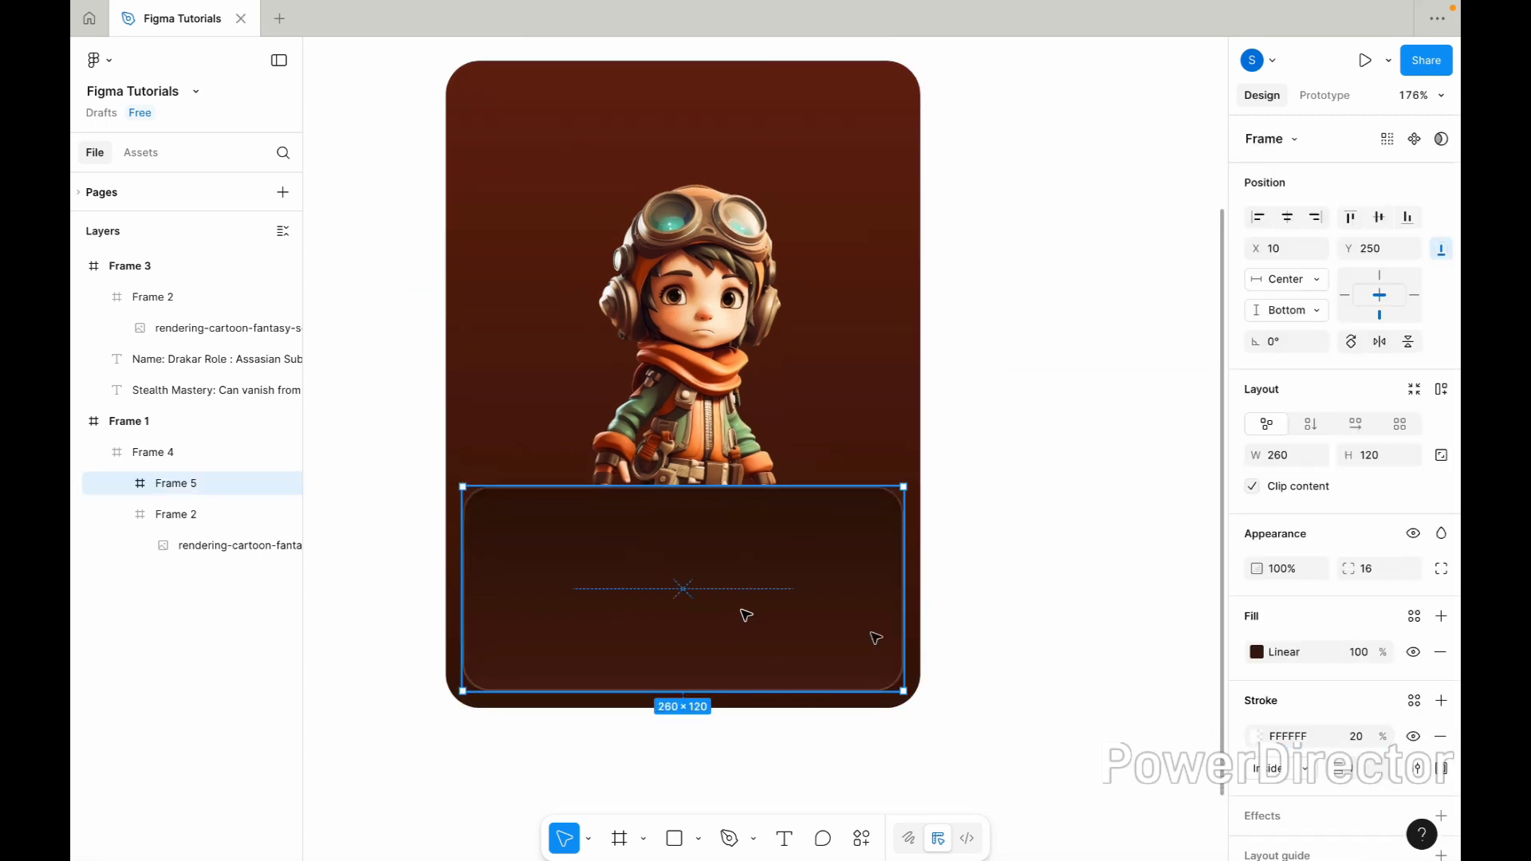
{"action": "scroll", "coordinate": [743, 735], "scroll_direction": "up", "scroll_amount": 5}
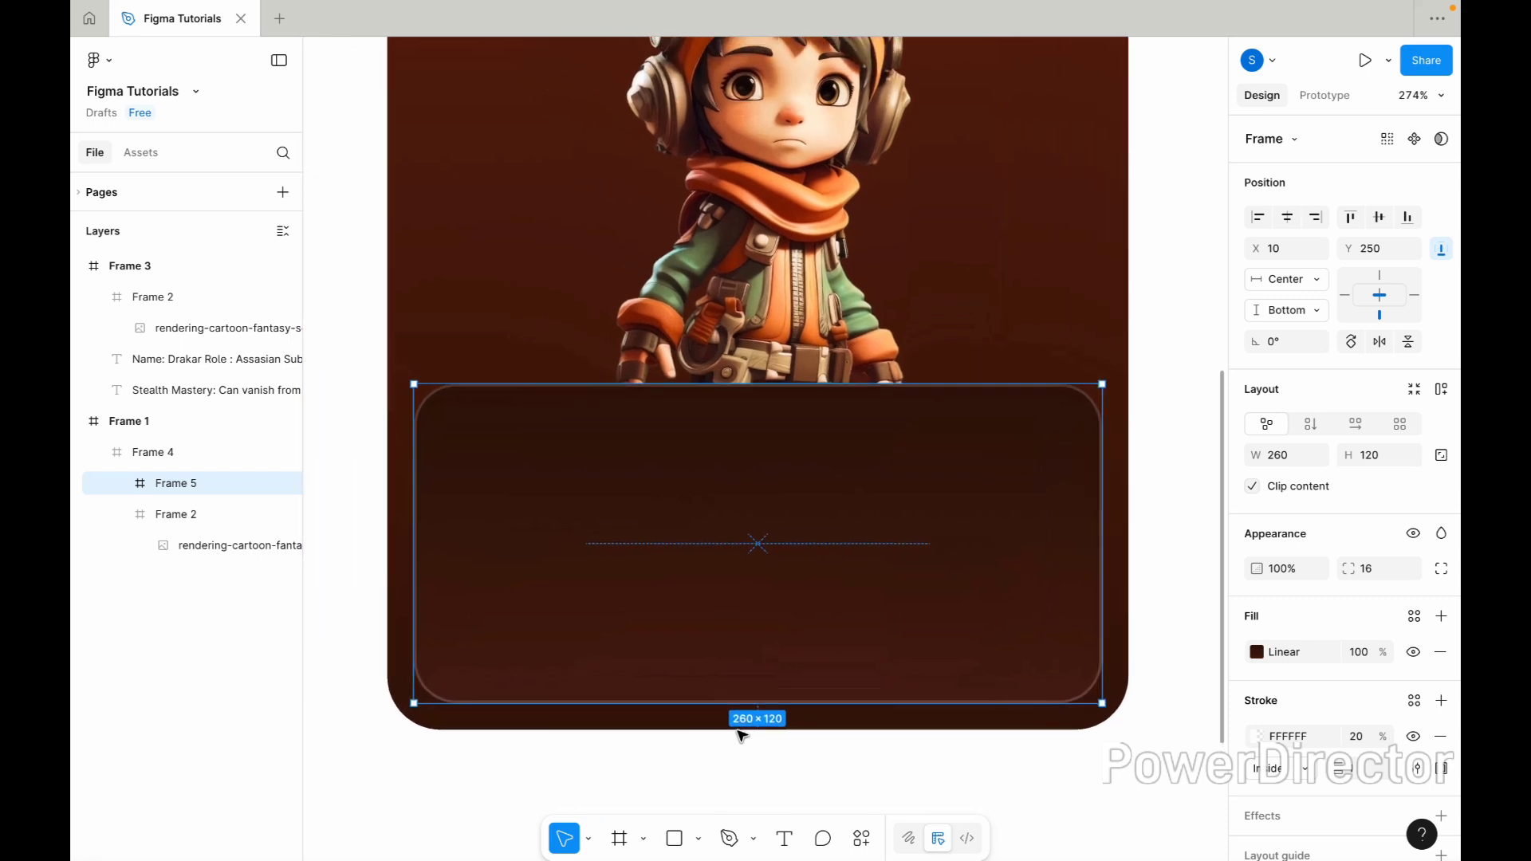
{"action": "left_click_drag", "start_coordinate": [740, 437], "coordinate": [742, 464]}
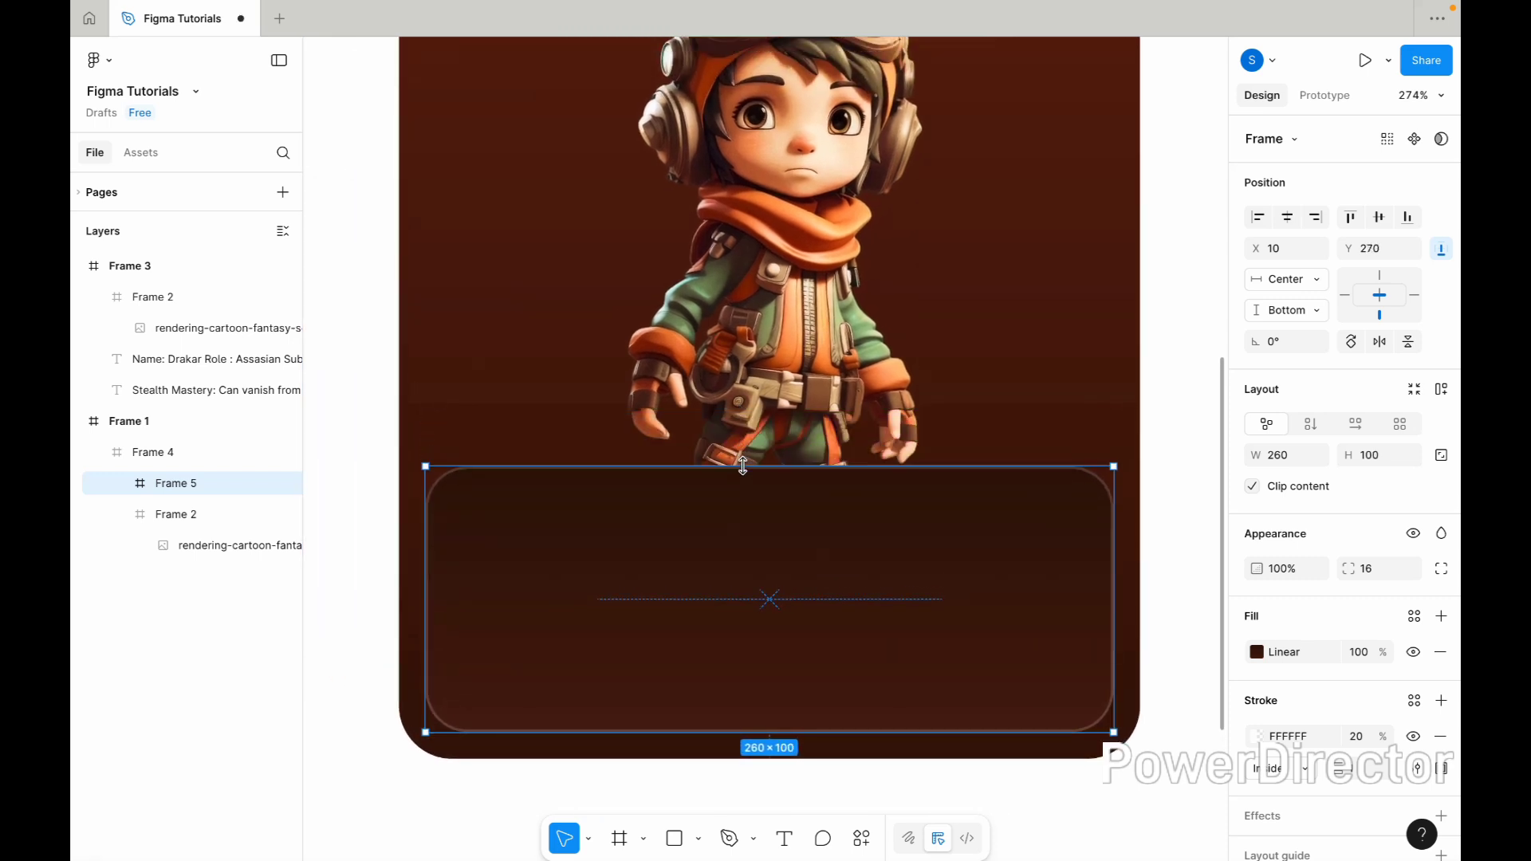
{"action": "scroll", "coordinate": [742, 717], "scroll_direction": "down", "scroll_amount": 3}
{"action": "left_click", "coordinate": [724, 728]}
{"action": "scroll", "coordinate": [728, 734], "scroll_direction": "down", "scroll_amount": 2}
{"action": "scroll", "coordinate": [728, 734], "scroll_direction": "right", "scroll_amount": 1}
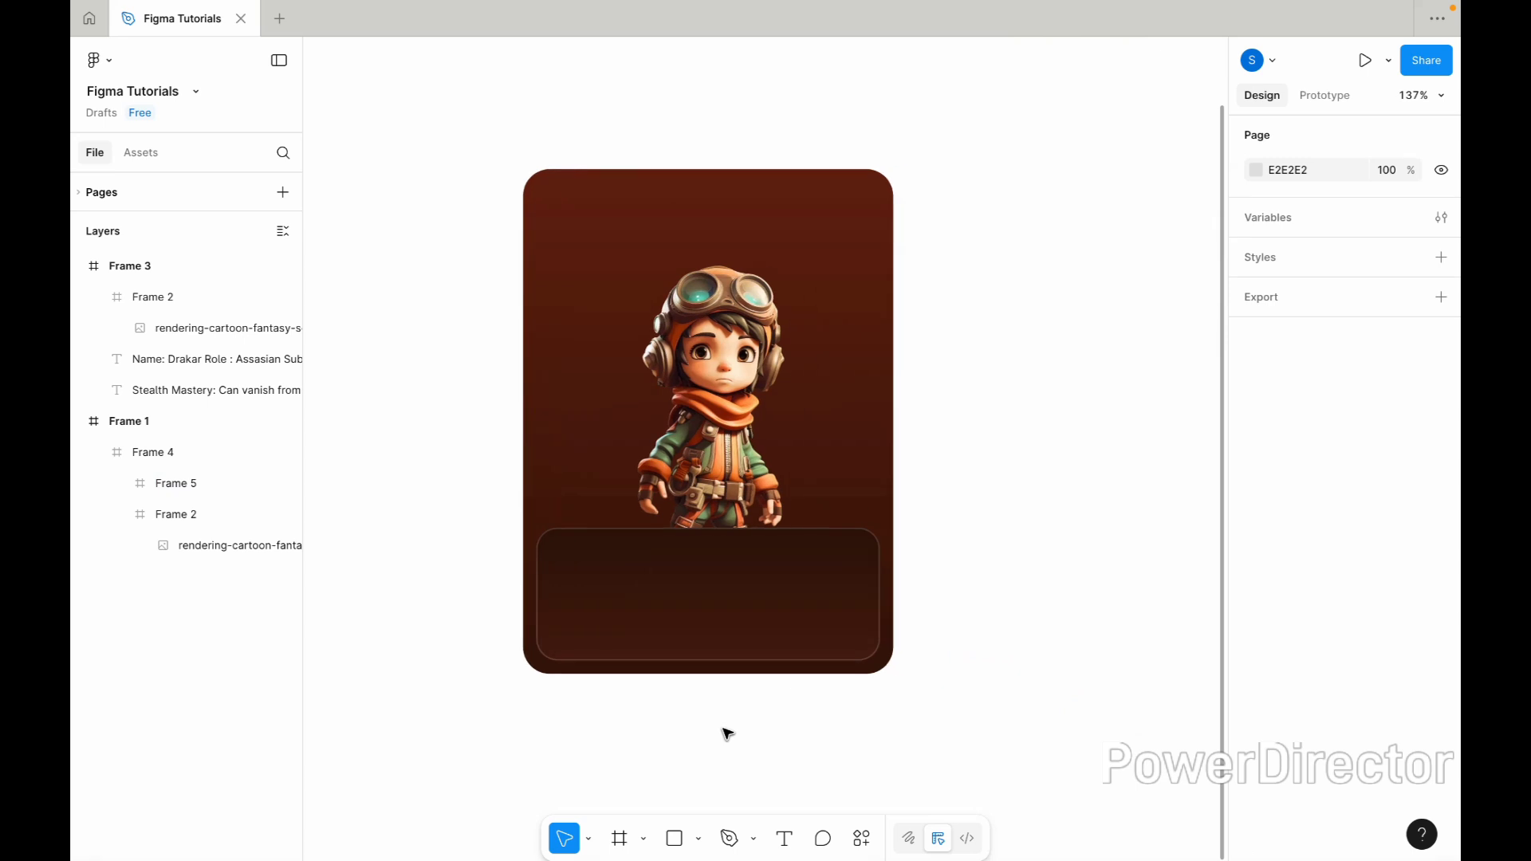
{"action": "scroll", "coordinate": [722, 728], "scroll_direction": "up", "scroll_amount": 2}
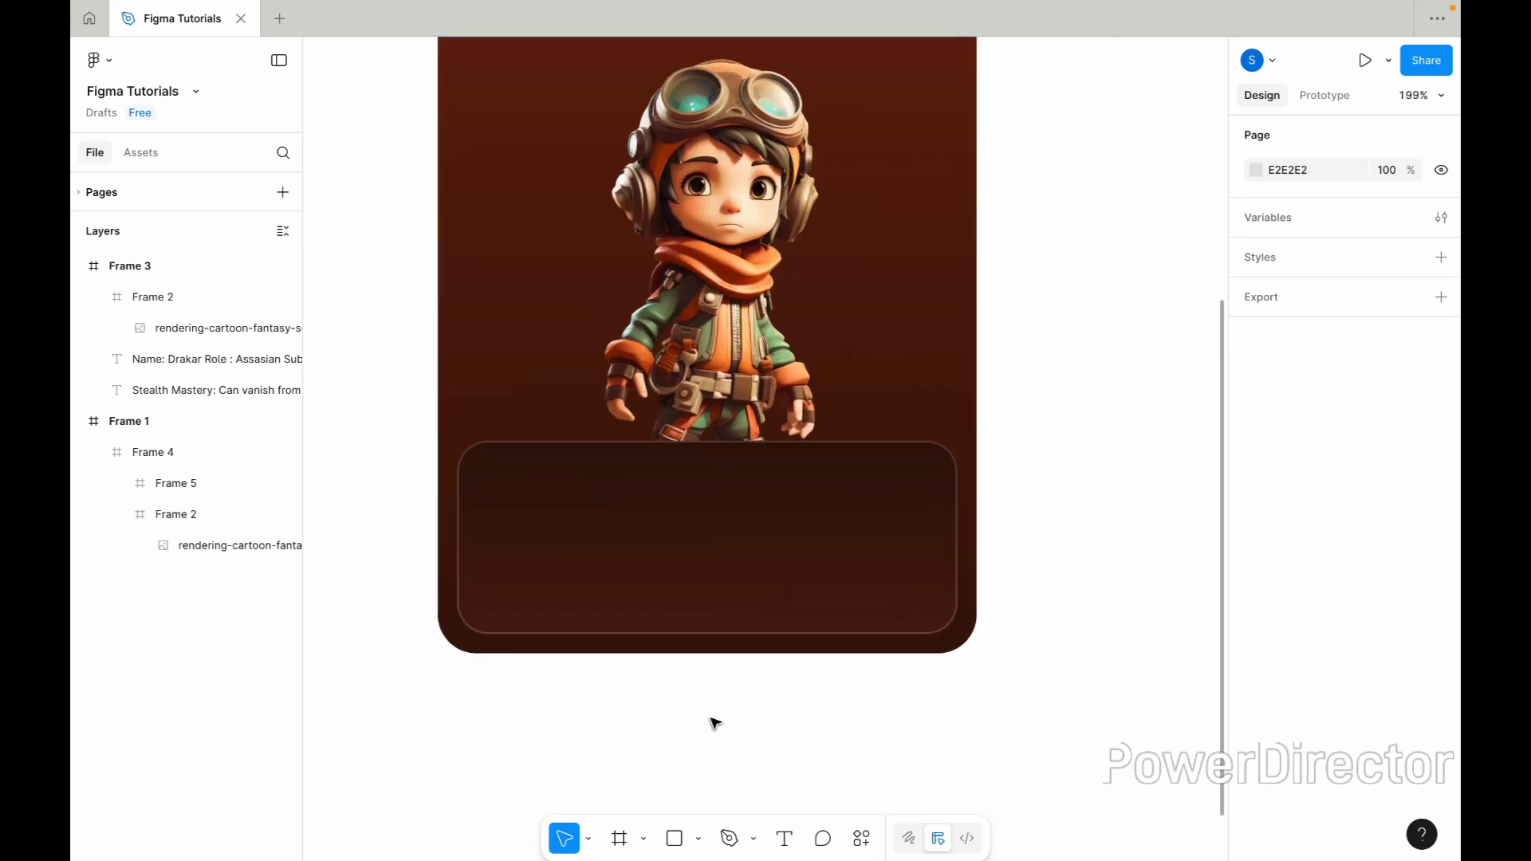
Lower the opacity of the panel's white stroke to 12%.
{"action": "left_click", "coordinate": [693, 615]}
{"action": "scroll", "coordinate": [1055, 647], "scroll_direction": "up", "scroll_amount": 1}
{"action": "scroll", "coordinate": [1055, 647], "scroll_direction": "up", "scroll_amount": 1}
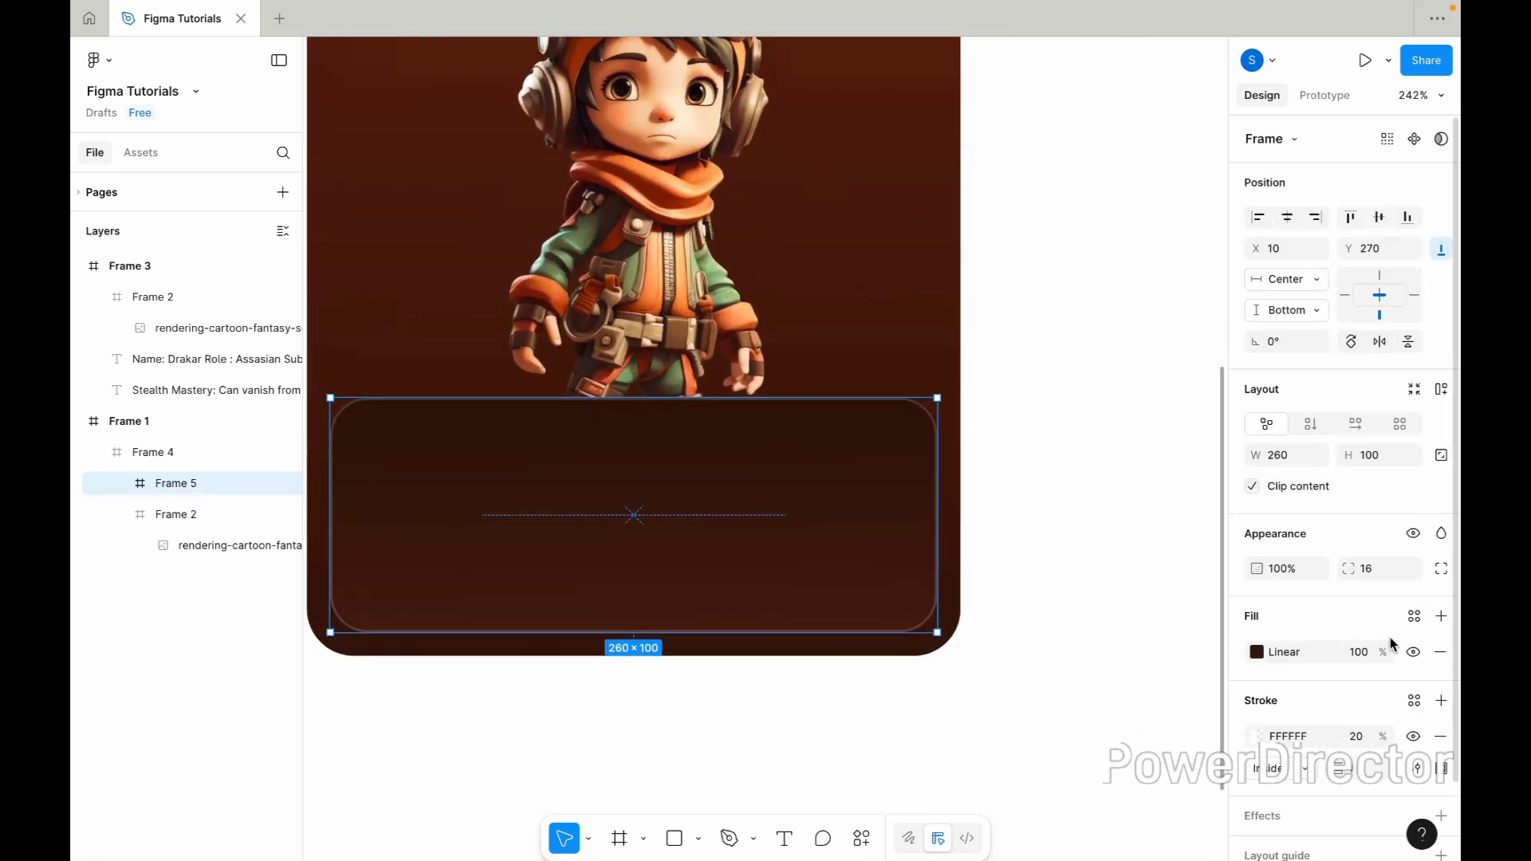
{"action": "left_click", "coordinate": [1357, 739]}
{"action": "type", "text": "12"}
{"action": "left_click", "coordinate": [998, 711]}
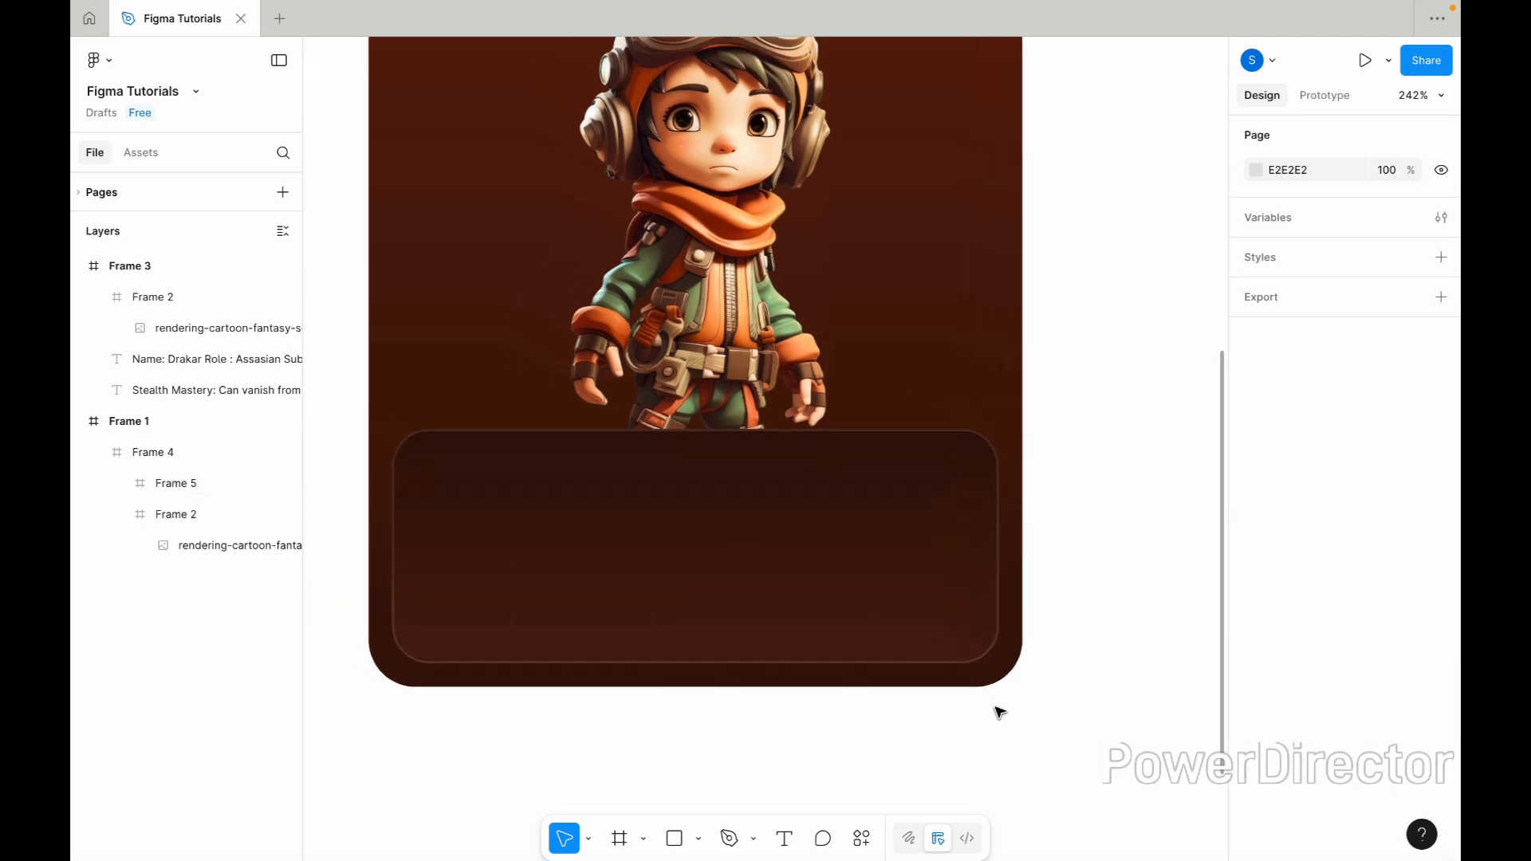
{"action": "scroll", "coordinate": [1000, 713], "scroll_direction": "down", "scroll_amount": 3}
{"action": "scroll", "coordinate": [1000, 712], "scroll_direction": "up", "scroll_amount": 1}
{"action": "scroll", "coordinate": [1000, 712], "scroll_direction": "right", "scroll_amount": 1}
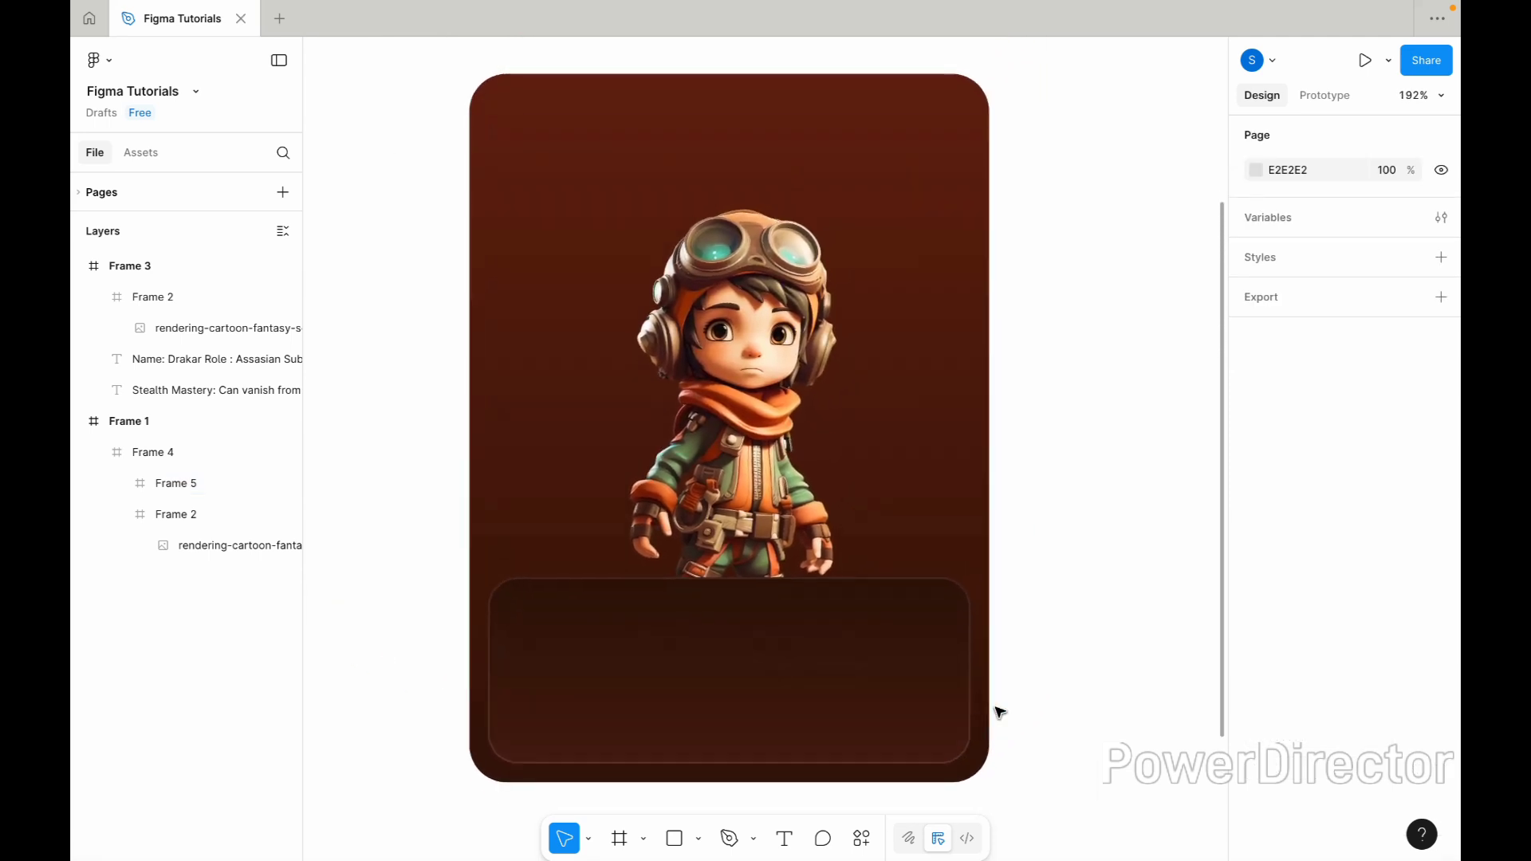
Add a text layer reading "Name" in the empty area of Frame 1 beside the card.
{"action": "scroll", "coordinate": [1060, 690], "scroll_direction": "right", "scroll_amount": 1}
{"action": "scroll", "coordinate": [1060, 690], "scroll_direction": "right", "scroll_amount": 2}
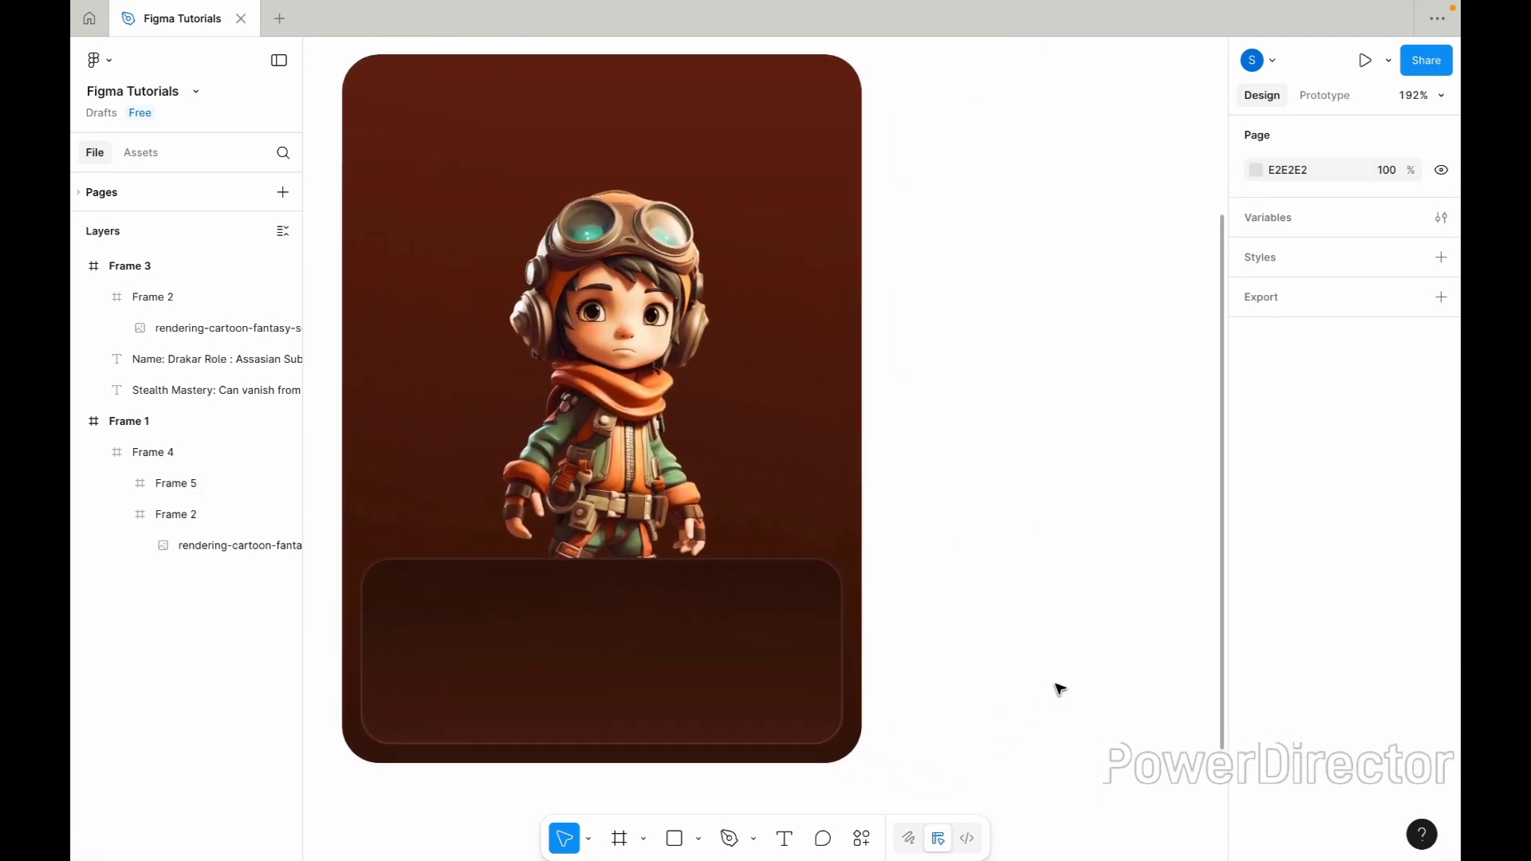
{"action": "left_click", "coordinate": [785, 838]}
{"action": "scroll", "coordinate": [915, 702], "scroll_direction": "right", "scroll_amount": 2}
{"action": "left_click", "coordinate": [895, 457]}
{"action": "scroll", "coordinate": [861, 503], "scroll_direction": "down", "scroll_amount": 2}
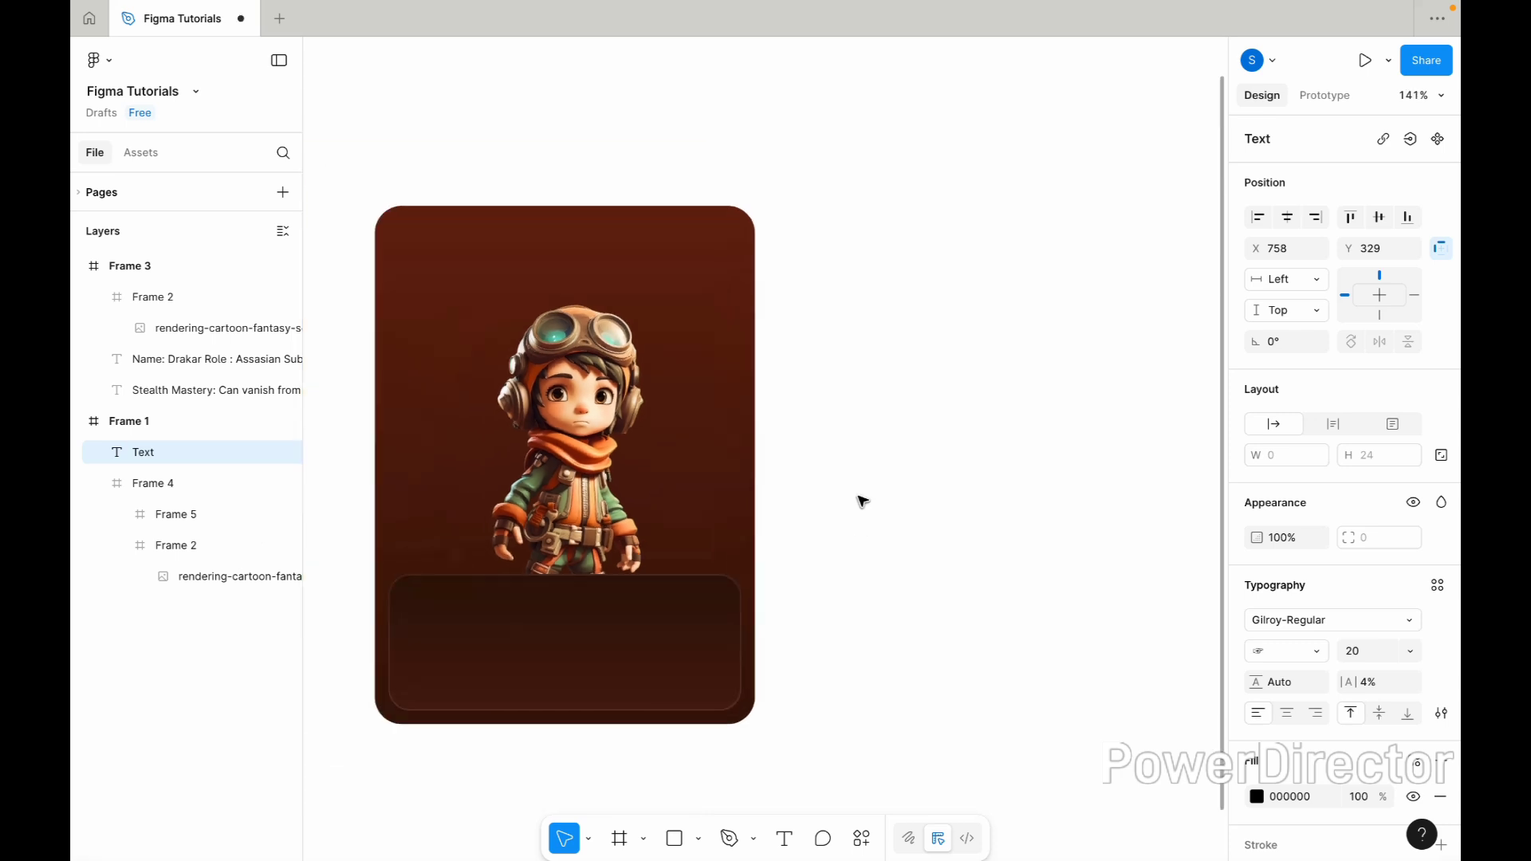
{"action": "scroll", "coordinate": [862, 501], "scroll_direction": "right", "scroll_amount": 2}
{"action": "scroll", "coordinate": [798, 484], "scroll_direction": "up", "scroll_amount": 2}
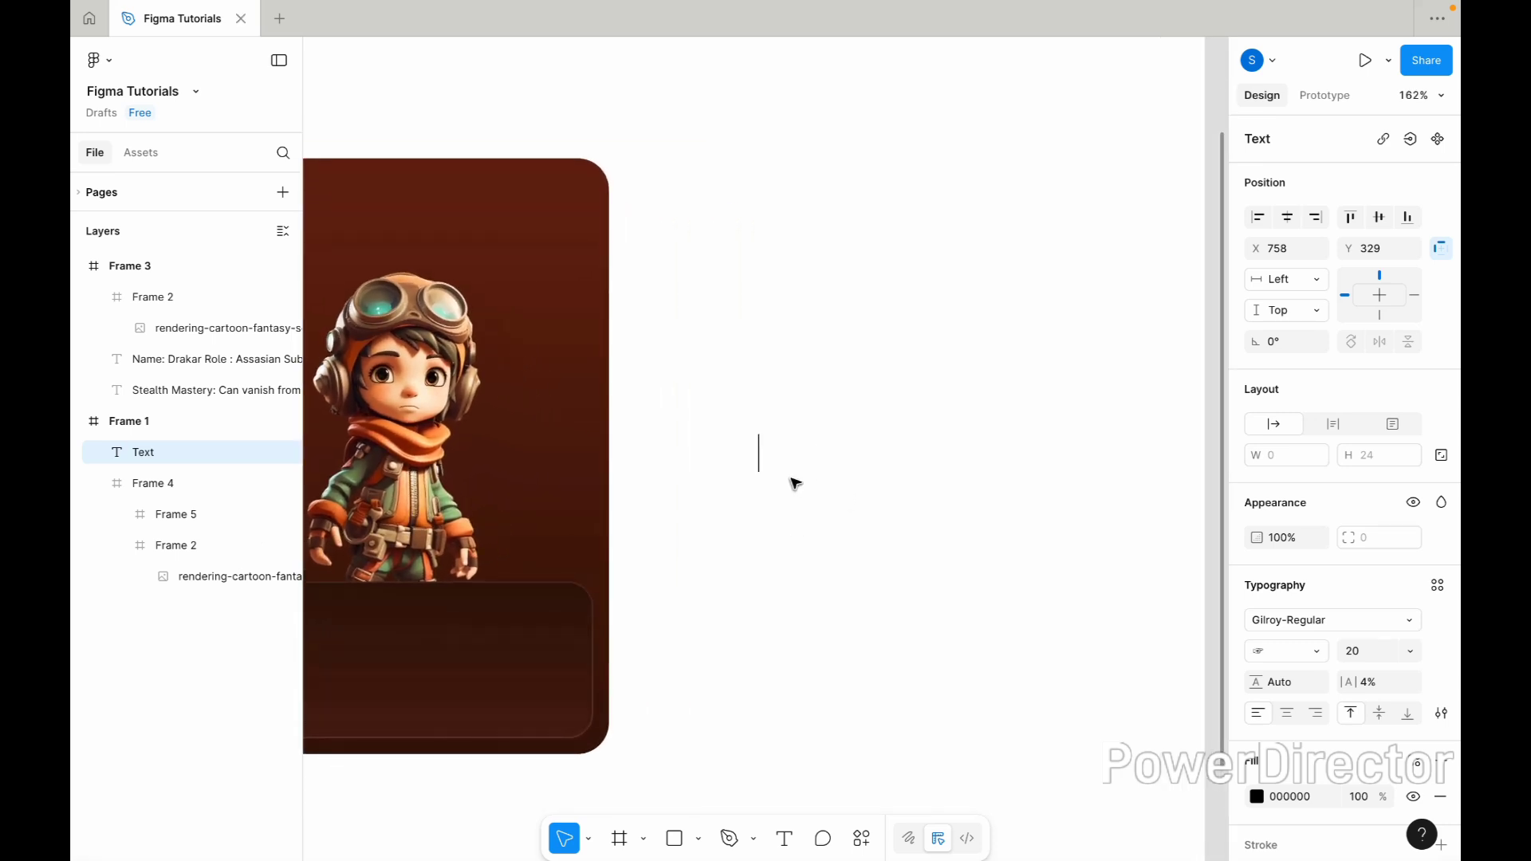
{"action": "scroll", "coordinate": [795, 483], "scroll_direction": "left", "scroll_amount": 2}
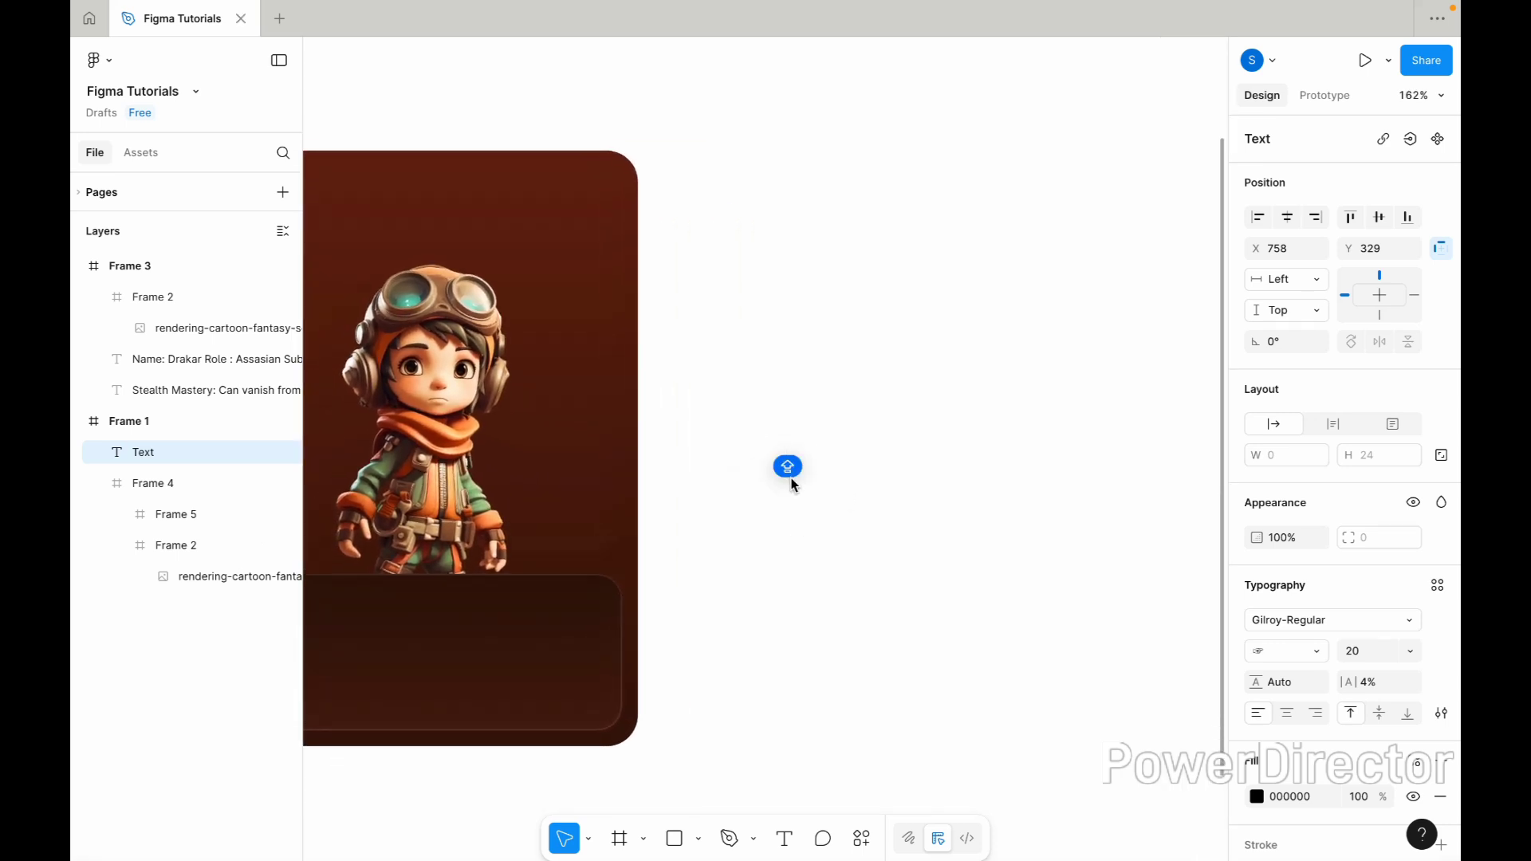
{"action": "type", "text": "Name"}
{"action": "key", "text": "Escape"}
Copy the word "Drakar" from the Name line of the character details text in Frame 3.
{"action": "scroll", "coordinate": [805, 561], "scroll_direction": "down", "scroll_amount": 4}
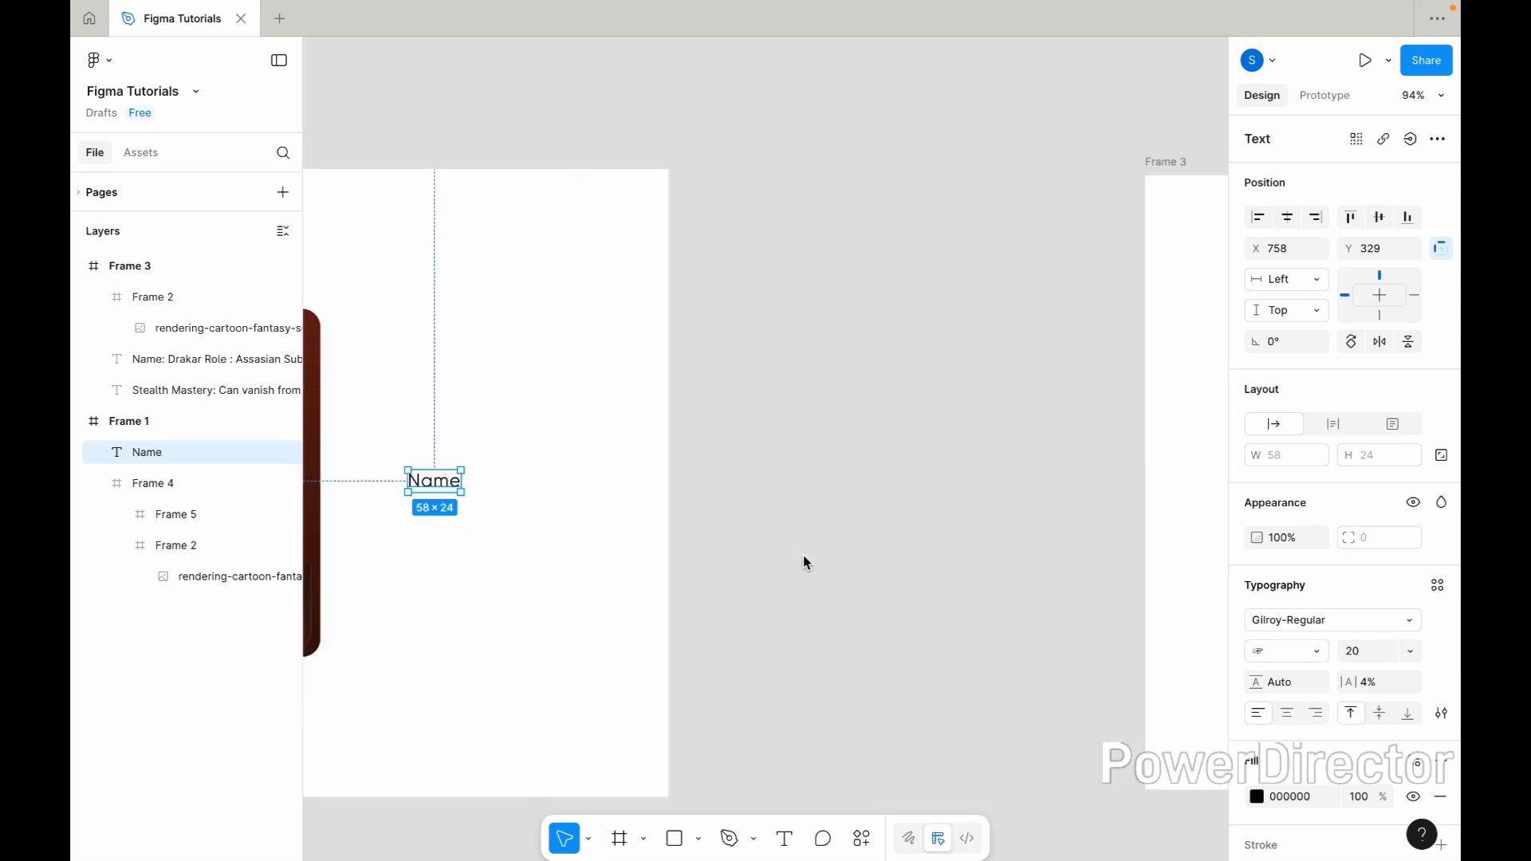
{"action": "scroll", "coordinate": [805, 561], "scroll_direction": "right", "scroll_amount": 10}
{"action": "scroll", "coordinate": [762, 398], "scroll_direction": "up", "scroll_amount": 2}
{"action": "double_click", "coordinate": [805, 394]}
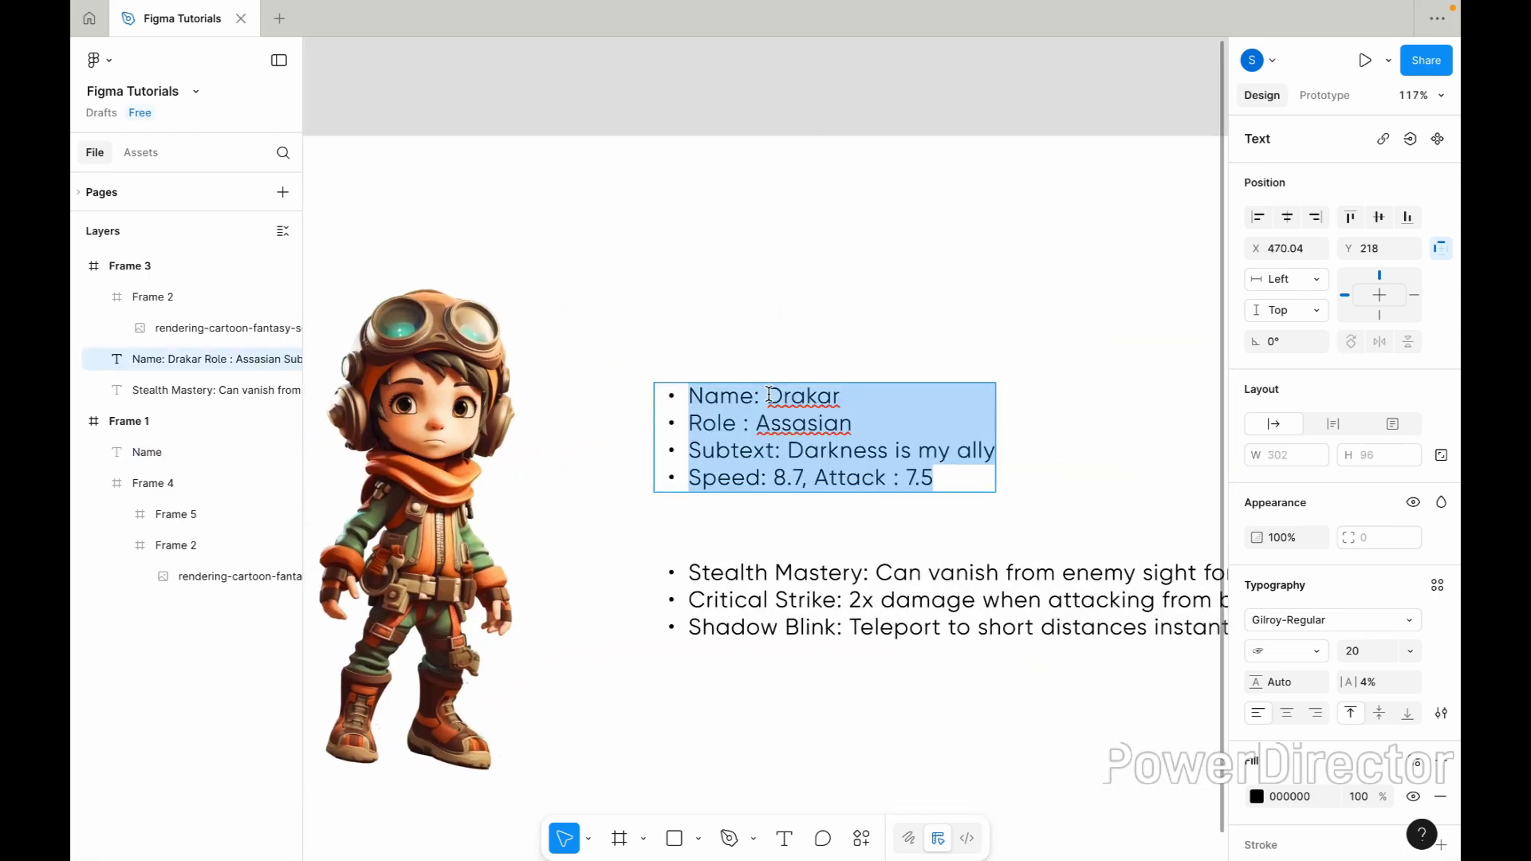
{"action": "left_click_drag", "start_coordinate": [769, 394], "coordinate": [860, 394]}
{"action": "key", "text": "ctrl+c"}
Replace the placeholder text beside the card with the copied "Drakar" and remove its bullet.
{"action": "scroll", "coordinate": [871, 395], "scroll_direction": "down", "scroll_amount": 2}
{"action": "scroll", "coordinate": [871, 396], "scroll_direction": "left", "scroll_amount": 10}
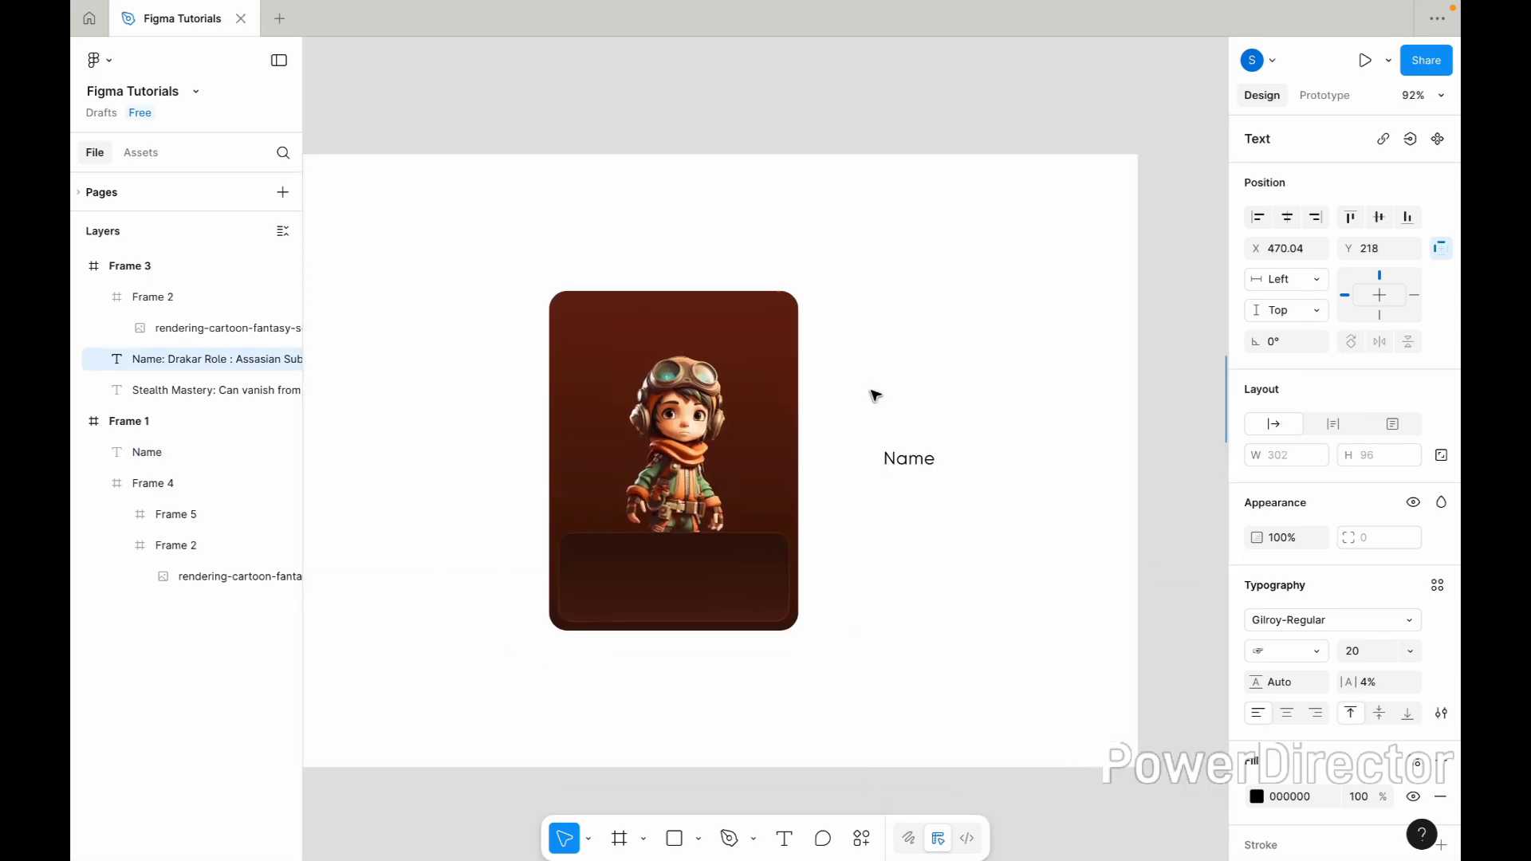
{"action": "scroll", "coordinate": [871, 396], "scroll_direction": "up", "scroll_amount": 4}
{"action": "double_click", "coordinate": [806, 456]}
{"action": "key", "text": "ctrl+v"}
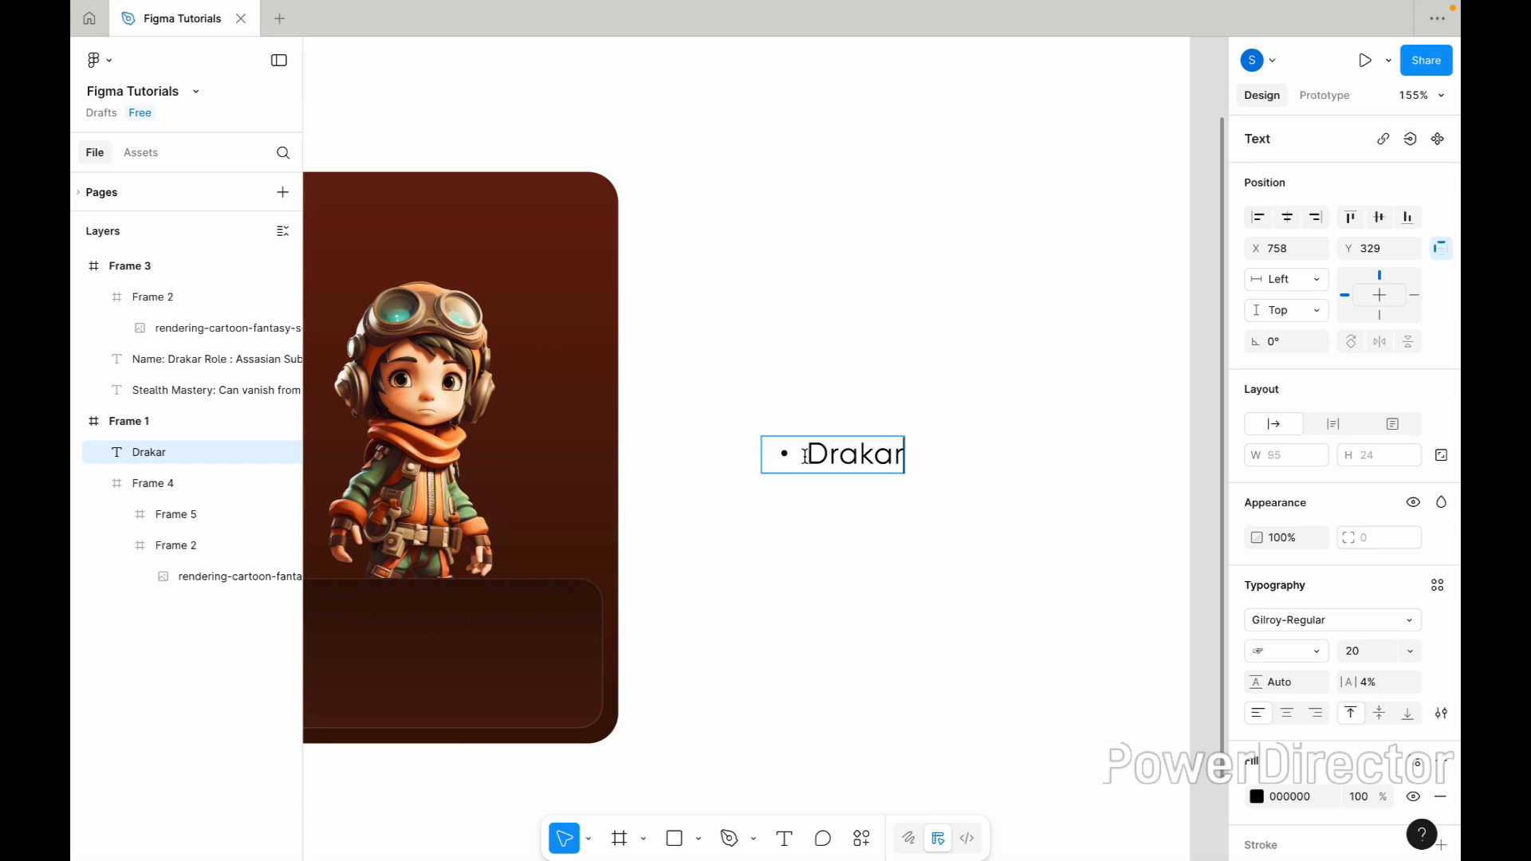
{"action": "key", "text": "BackSpace"}
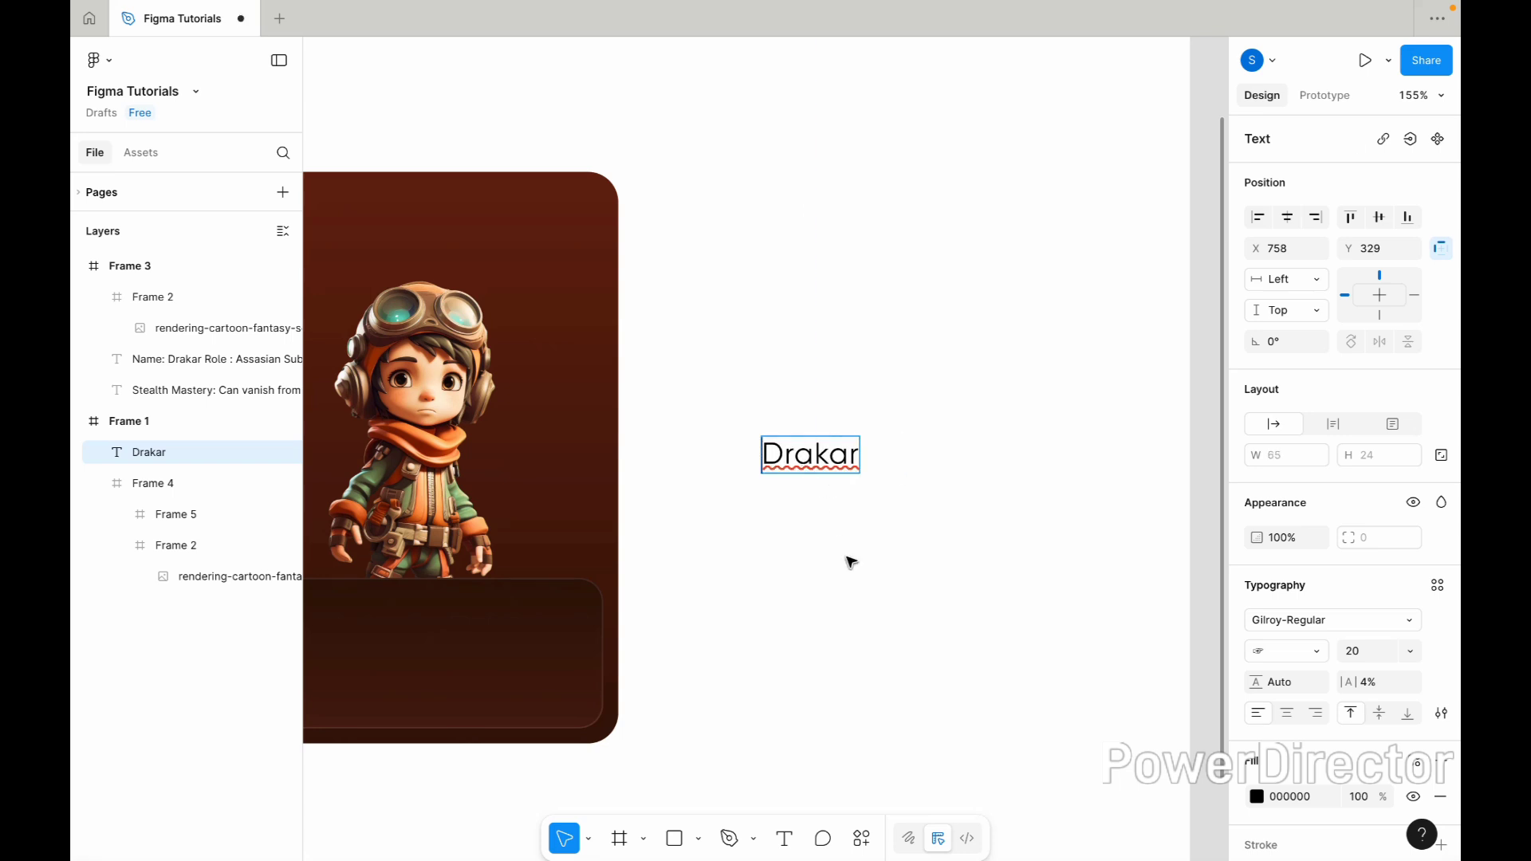
{"action": "key", "text": "Escape"}
Set the Drakar text's font to Gilroy-HeavyItalic at size 48.
{"action": "left_click", "coordinate": [1307, 620]}
{"action": "scroll", "coordinate": [1146, 721], "scroll_direction": "up", "scroll_amount": 2}
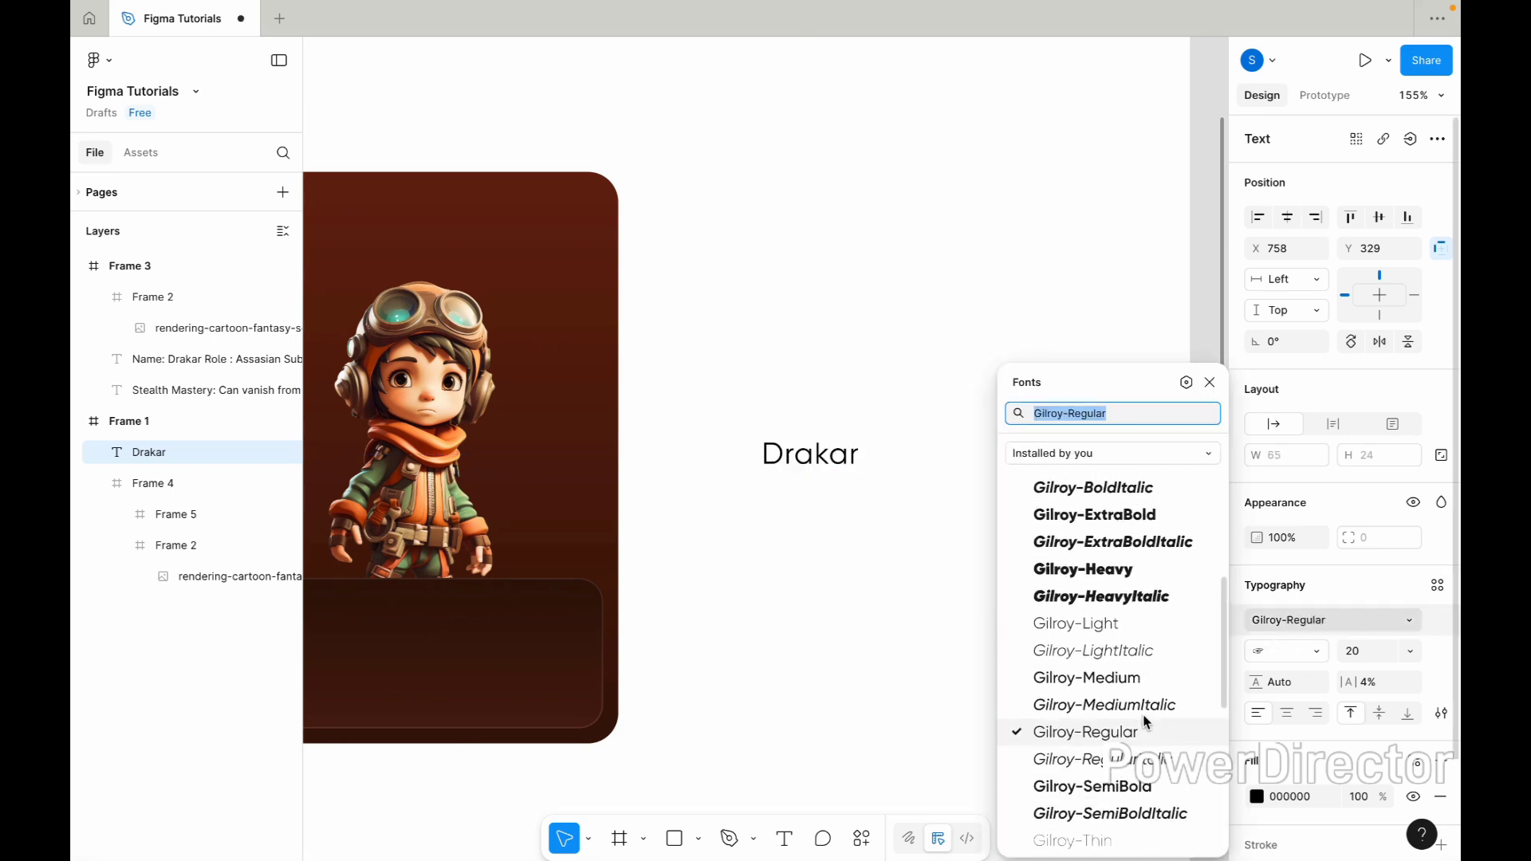
{"action": "left_click", "coordinate": [1140, 596]}
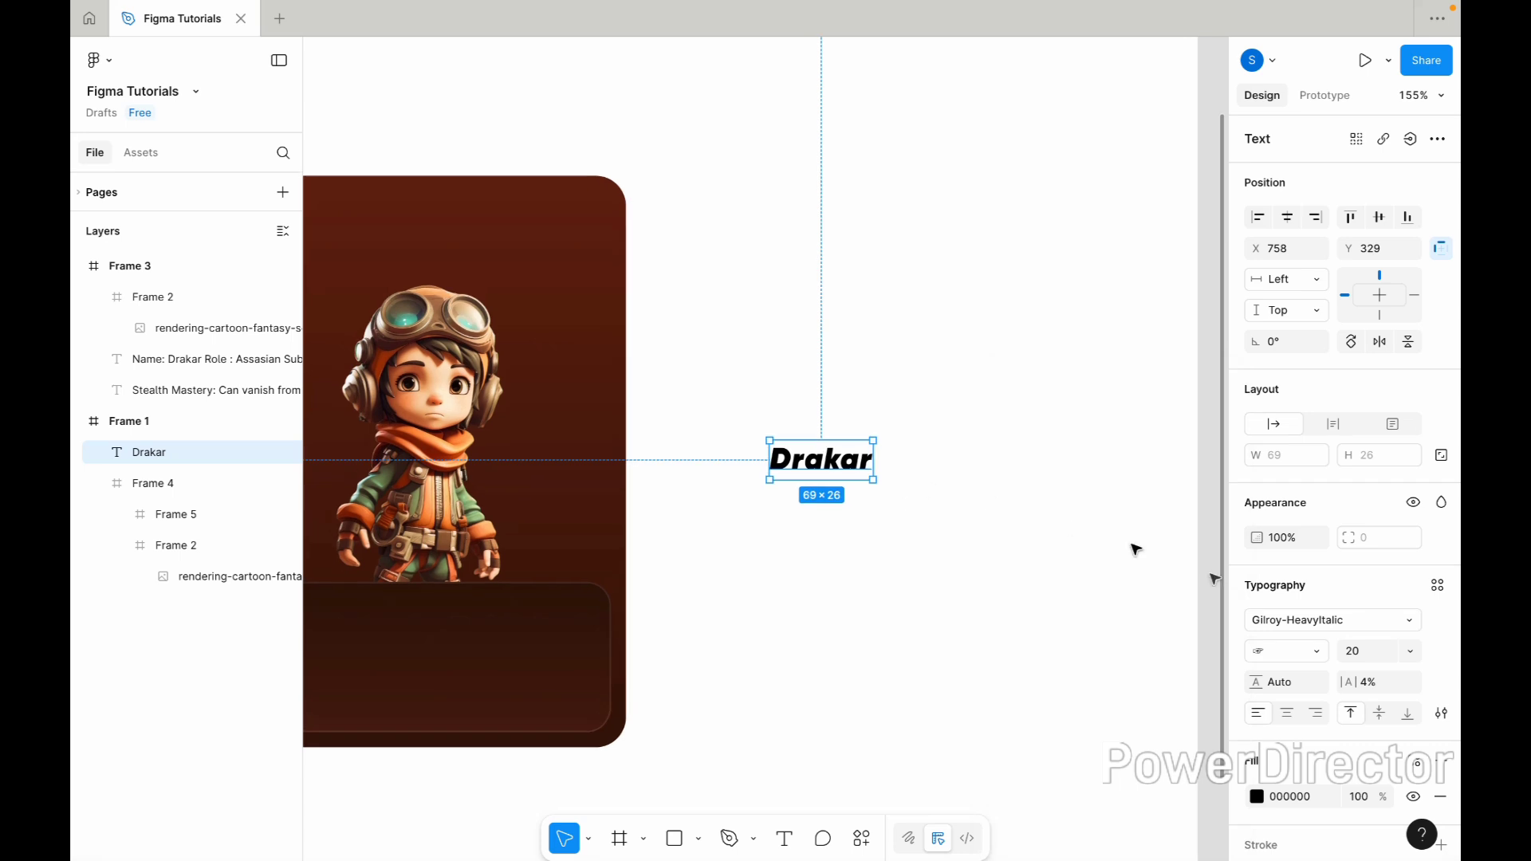
{"action": "type", "text": "48"}
{"action": "key", "text": "Return"}
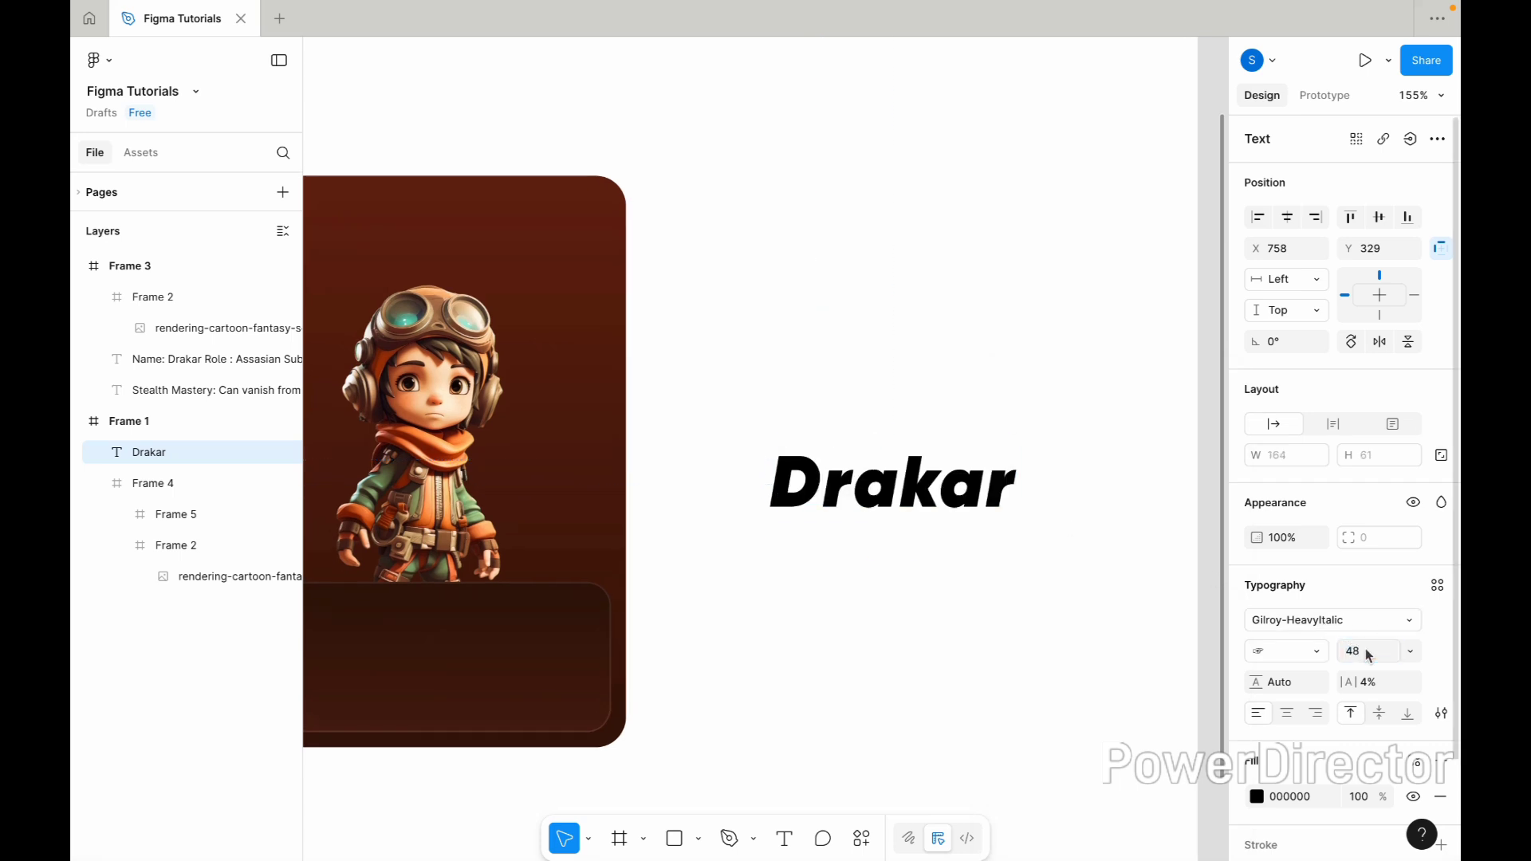
Paste a copy of the Drakar text into the card, centred horizontally near the card's upper edge at Y 10.
{"action": "scroll", "coordinate": [917, 487], "scroll_direction": "left", "scroll_amount": 3}
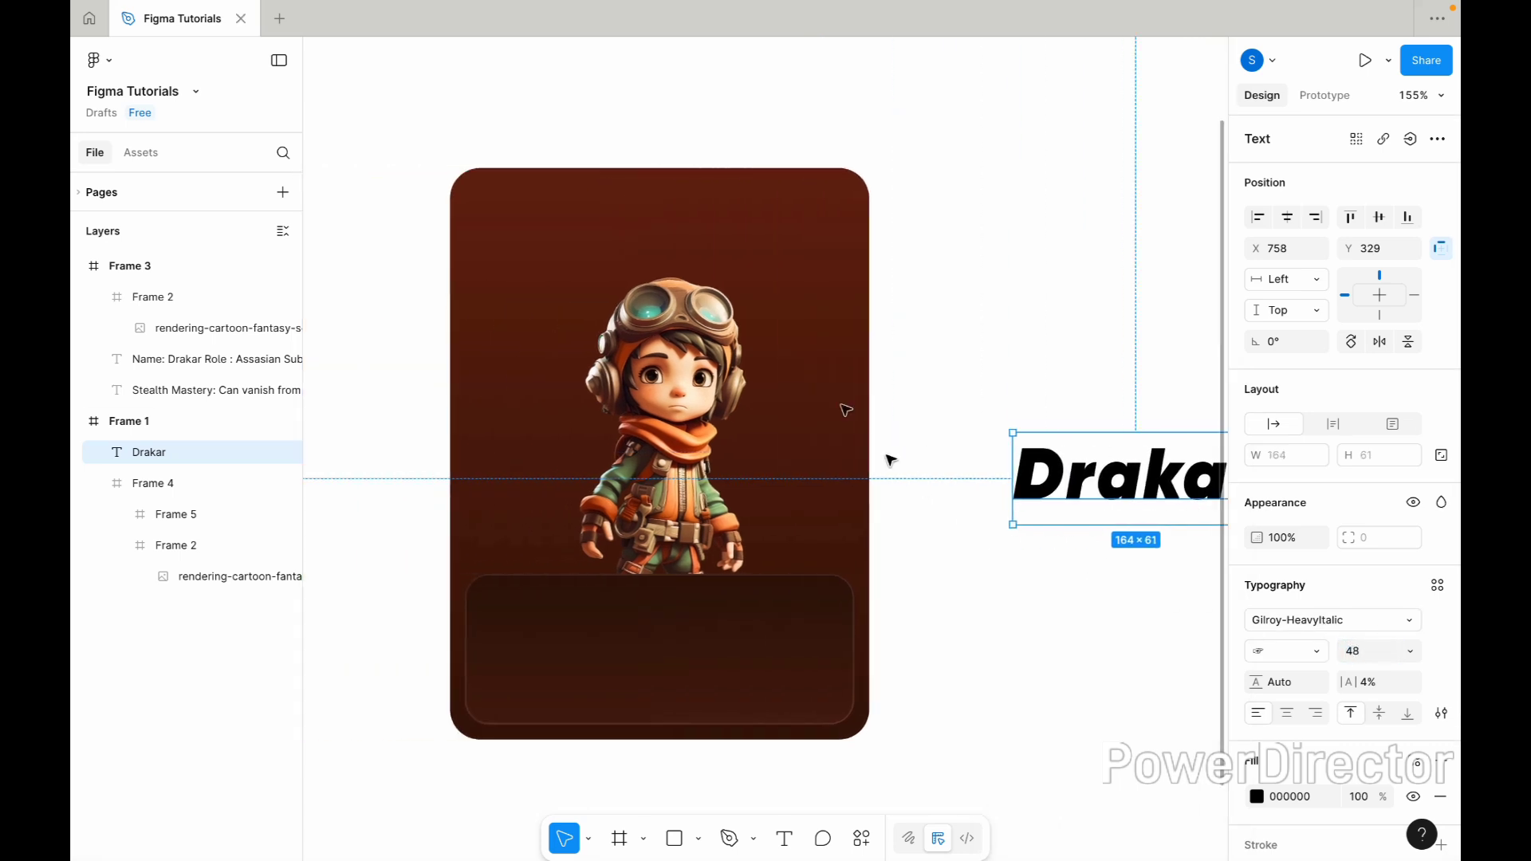
{"action": "left_click", "coordinate": [836, 395]}
{"action": "key", "text": "ctrl+v"}
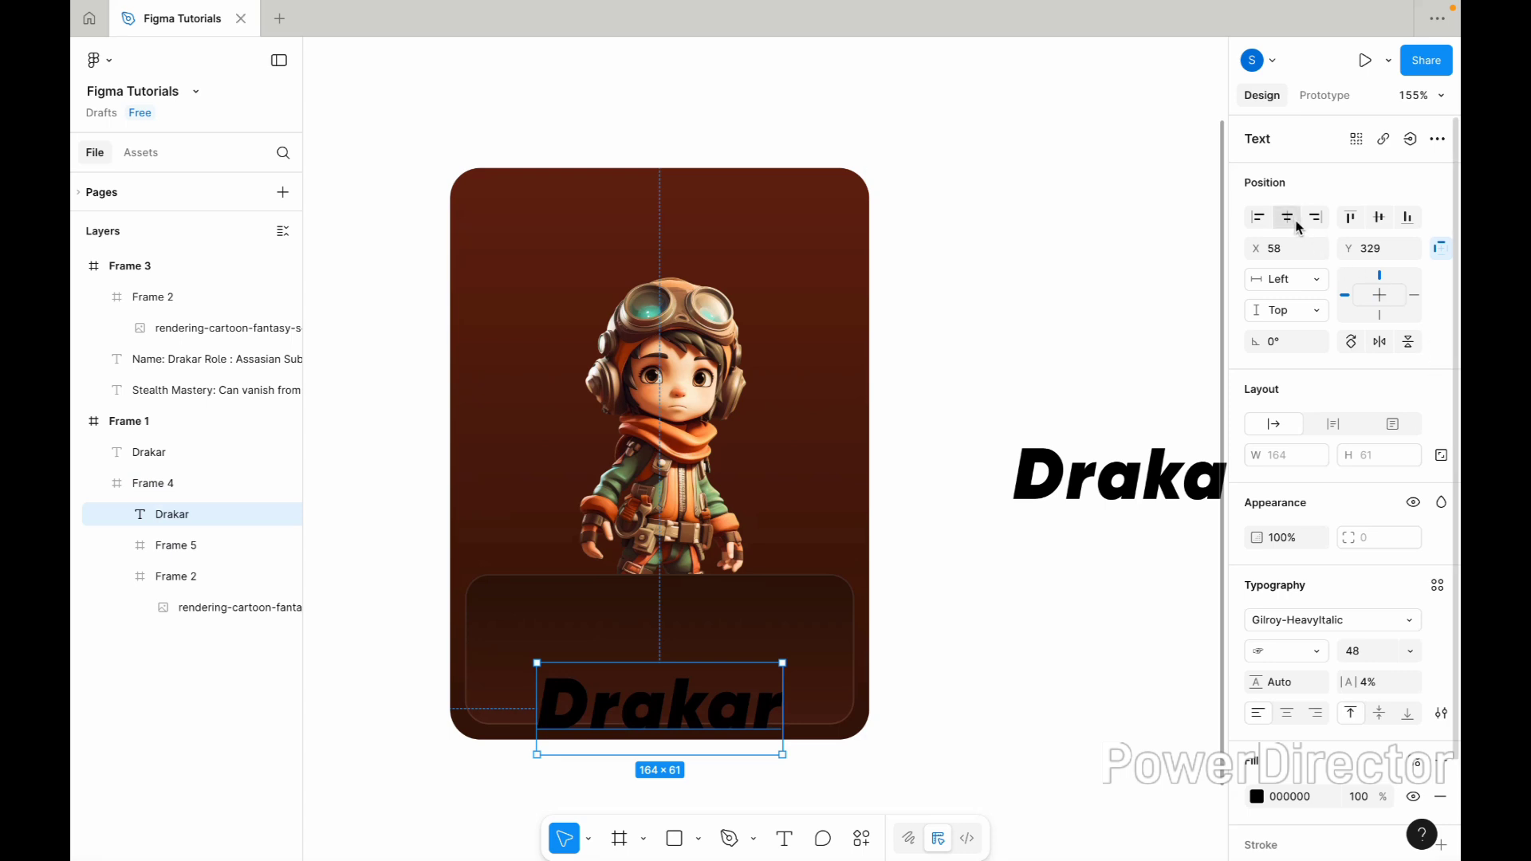
{"action": "left_click", "coordinate": [1287, 217]}
{"action": "left_click", "coordinate": [1348, 219]}
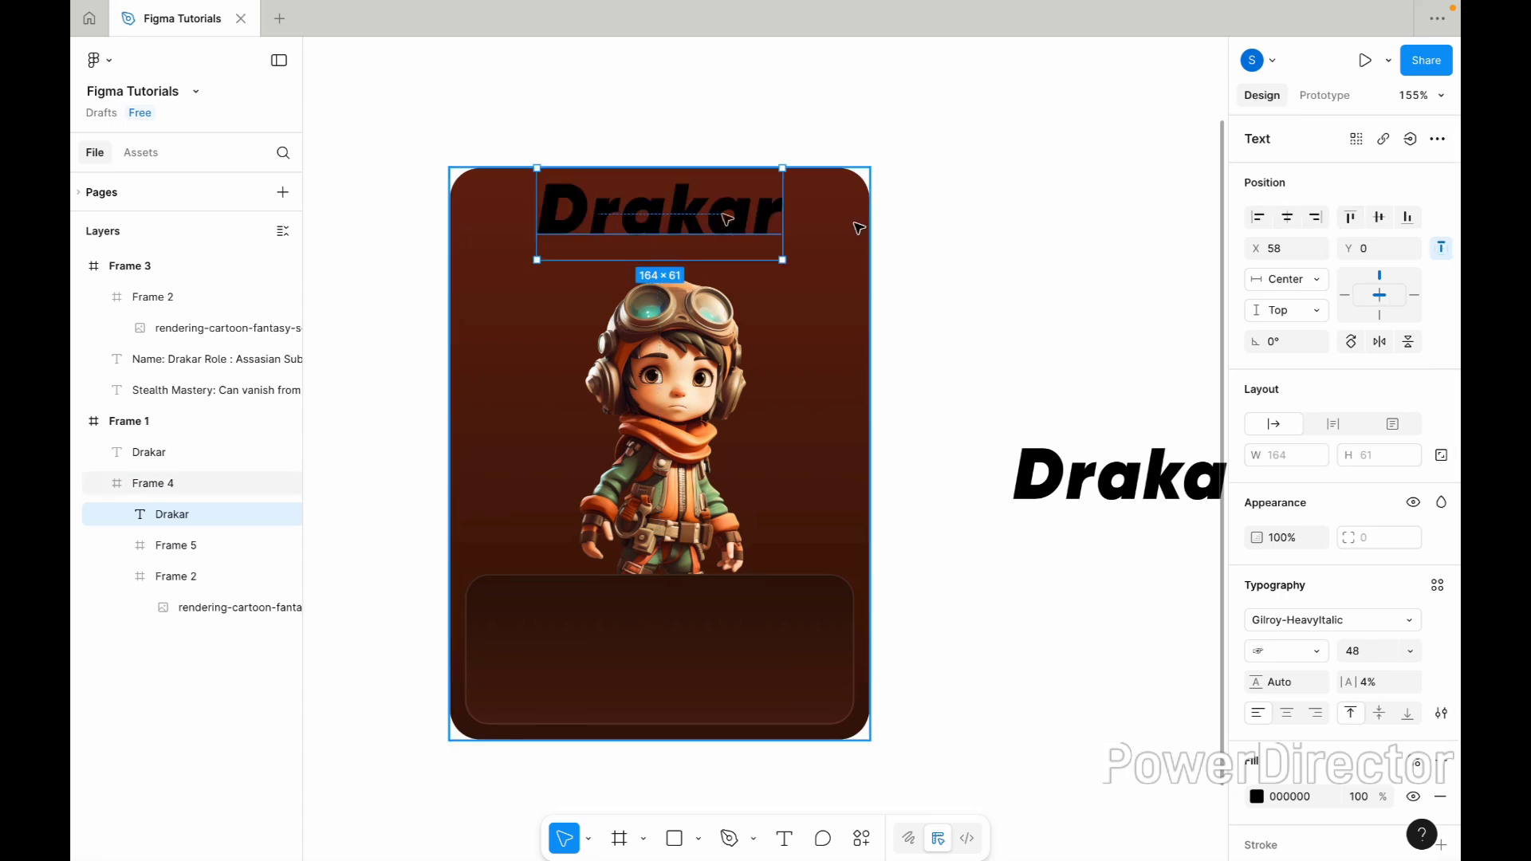
{"action": "mouse_move", "coordinate": [692, 226]}
{"action": "left_mouse_down"}
{"action": "mouse_move", "coordinate": [693, 319]}
{"action": "mouse_move", "coordinate": [690, 163]}
{"action": "mouse_move", "coordinate": [679, 239]}
{"action": "left_mouse_up"}
Send the card's Drakar title behind the character and panel, and enlarge its font size to 54.
{"action": "right_click", "coordinate": [702, 237]}
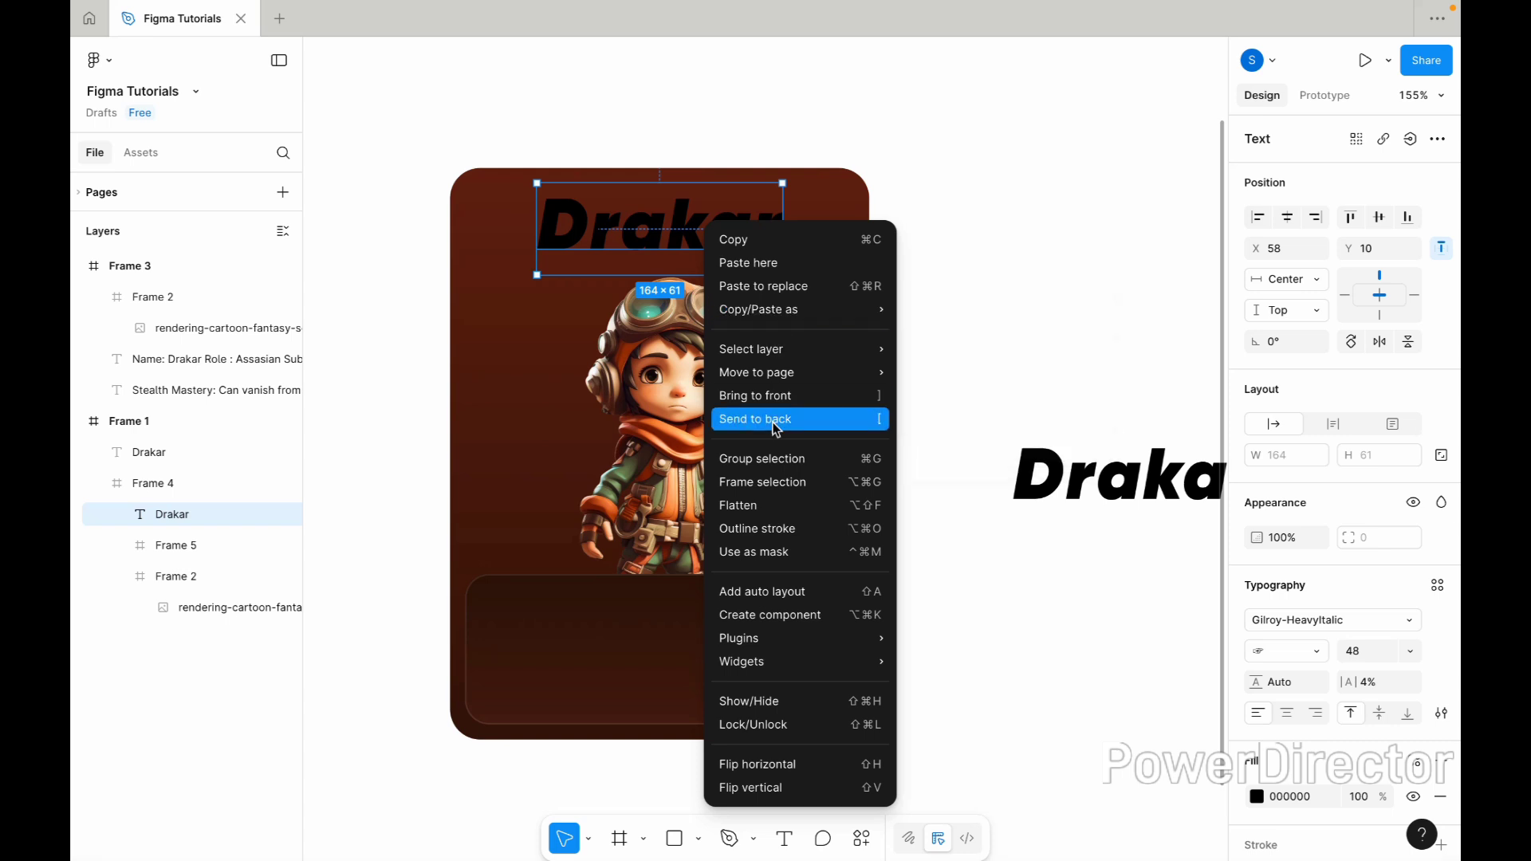
{"action": "left_click", "coordinate": [773, 418]}
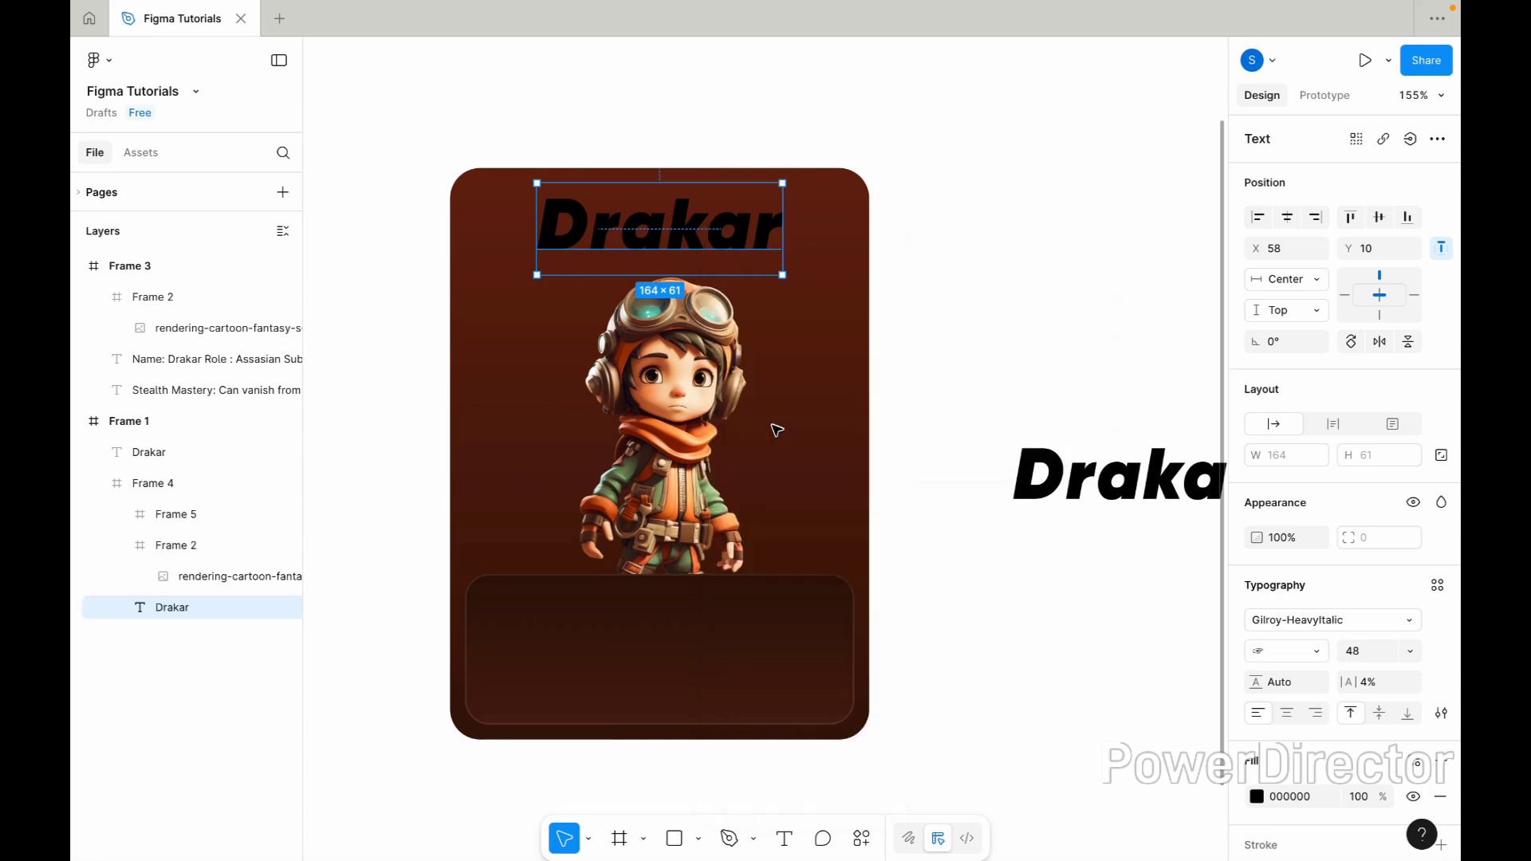
{"action": "left_click", "coordinate": [1369, 661]}
{"action": "type", "text": "54"}
{"action": "key", "text": "Return"}
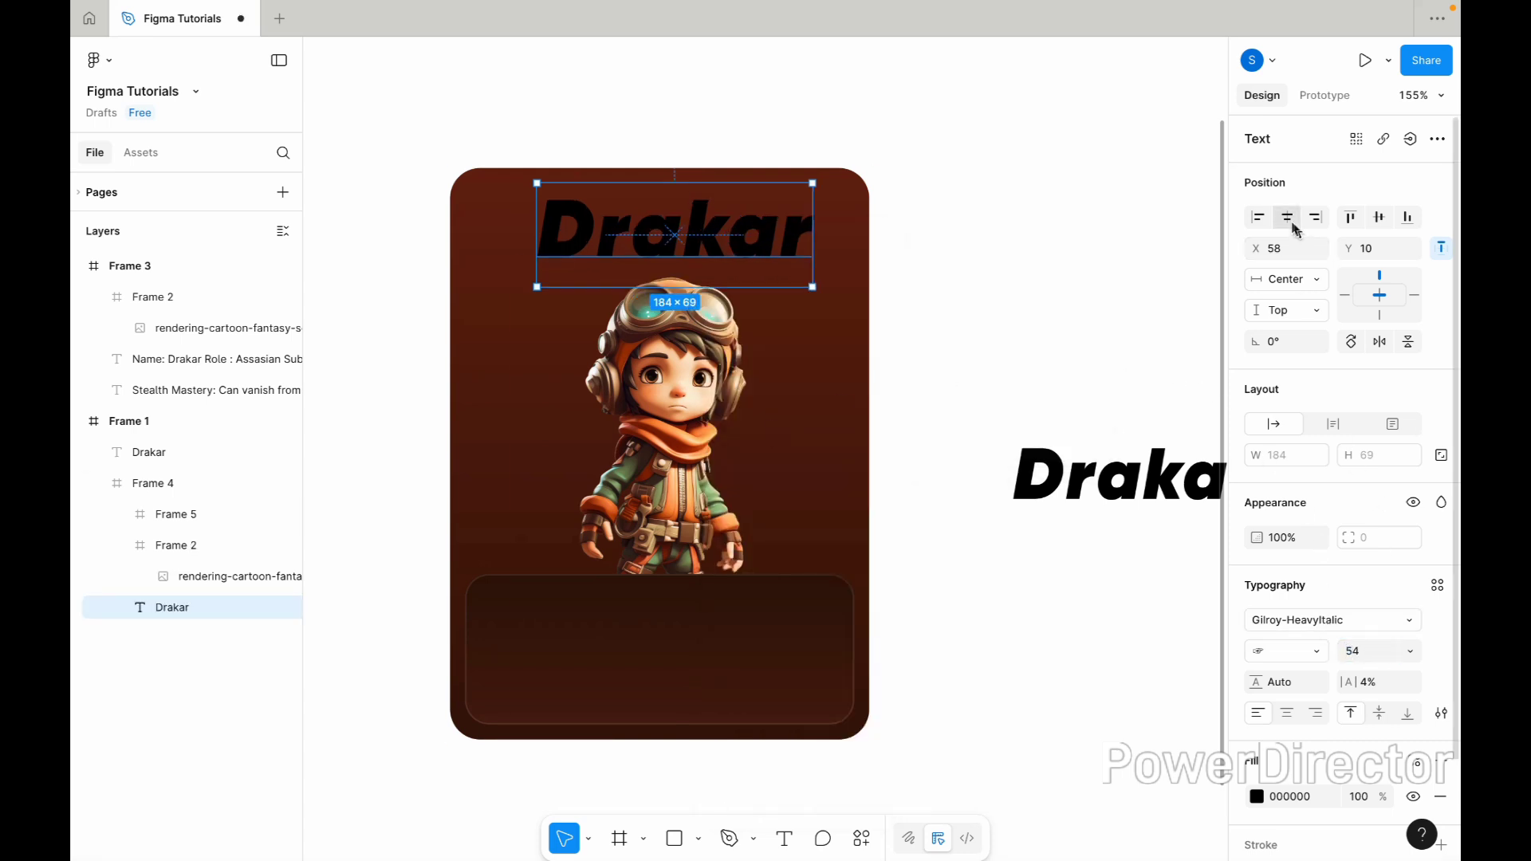
Centre the card's Drakar title horizontally at Y 31 and fill it with white FFFFFF at 20% opacity.
{"action": "left_click", "coordinate": [1287, 221]}
{"action": "left_click_drag", "start_coordinate": [786, 236], "coordinate": [788, 268]}
{"action": "left_click", "coordinate": [1256, 797]}
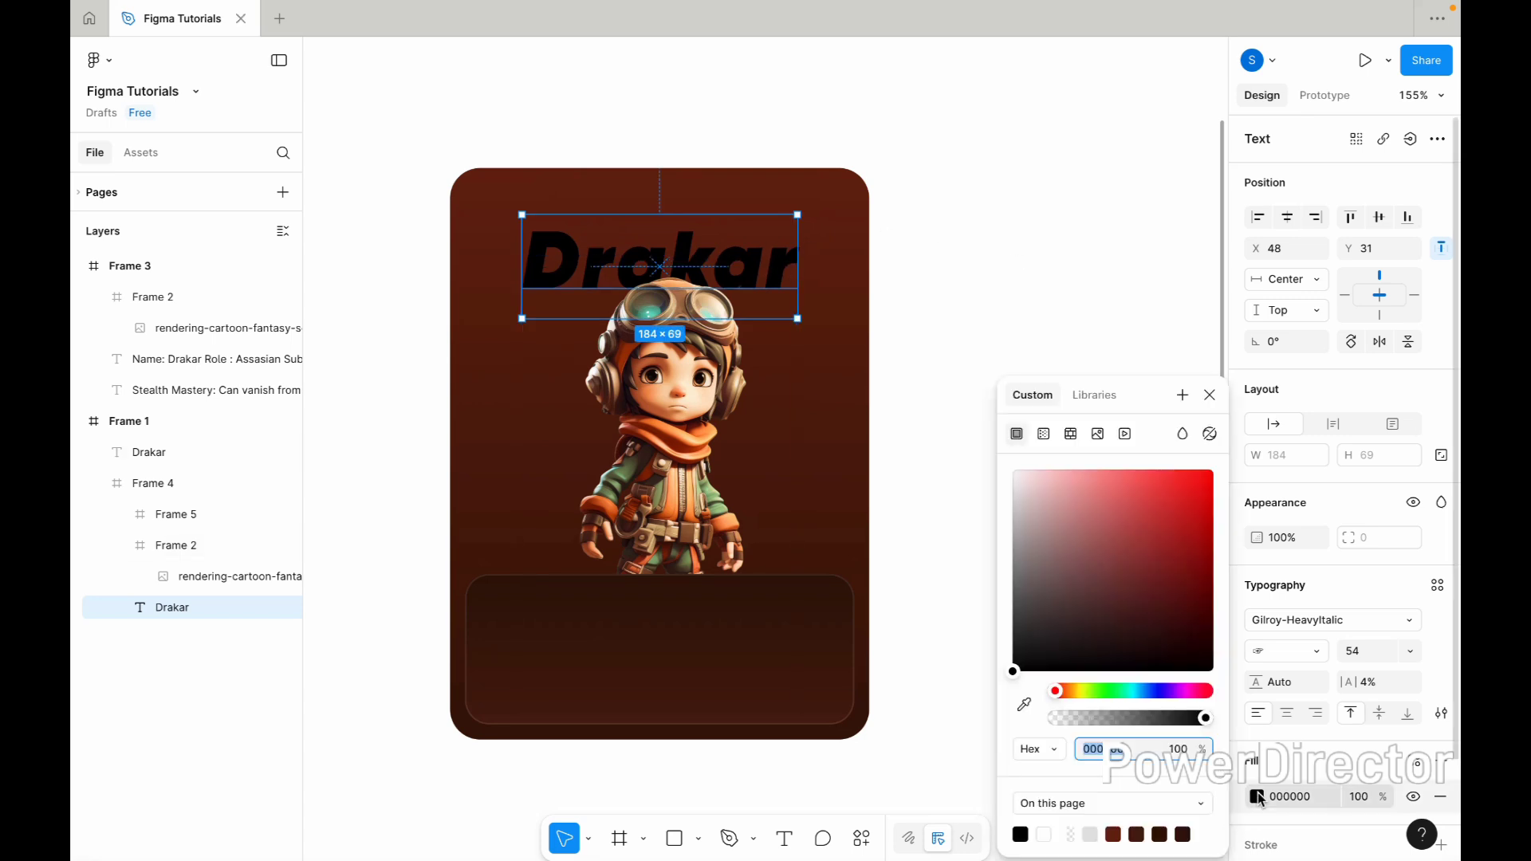
{"action": "left_click_drag", "start_coordinate": [1111, 580], "coordinate": [995, 465]}
{"action": "left_click", "coordinate": [1208, 396]}
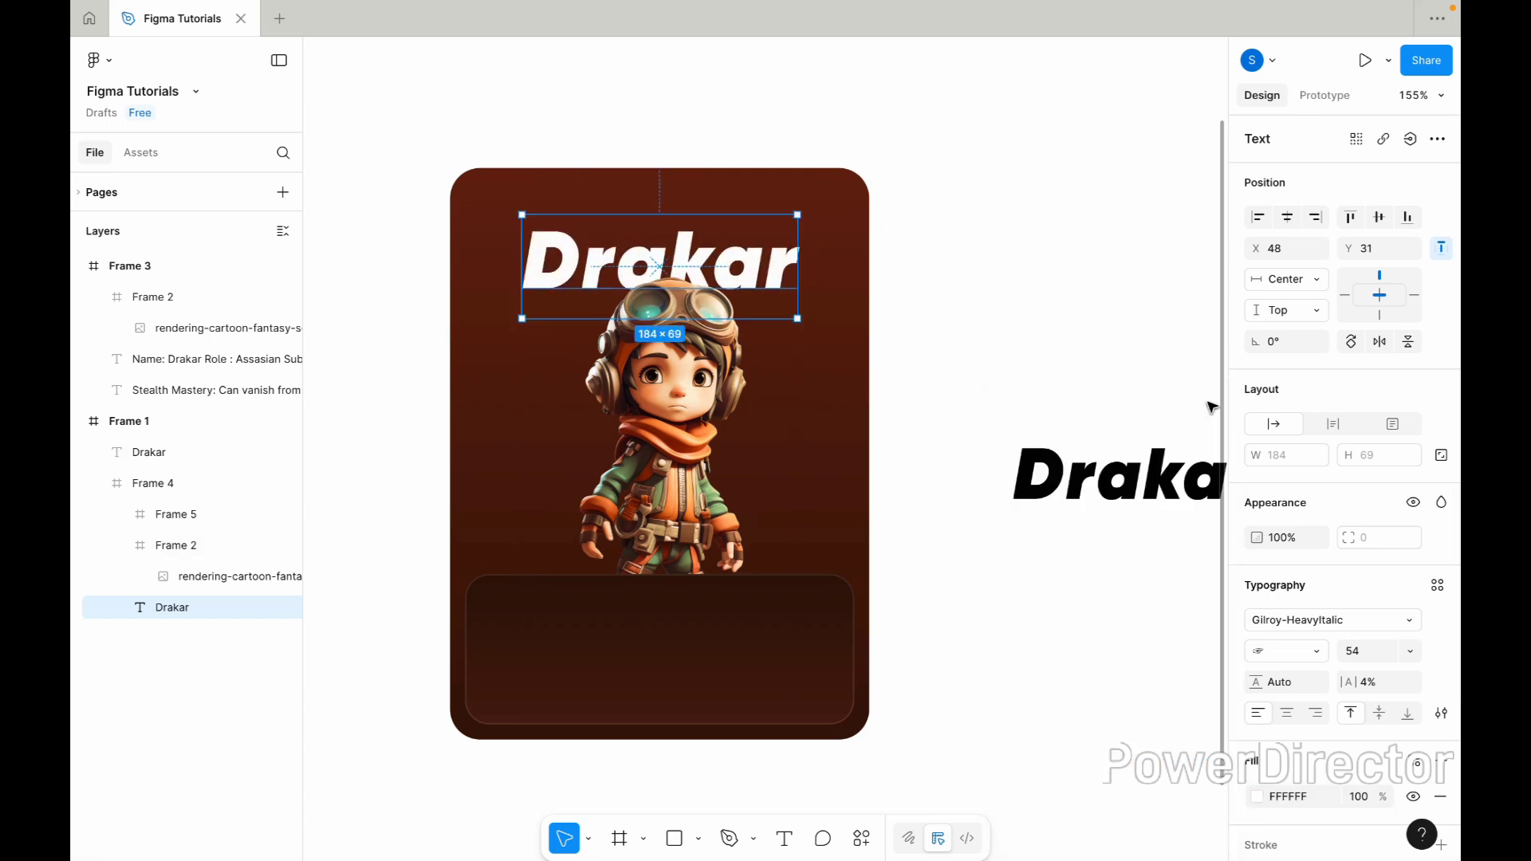
{"action": "left_click", "coordinate": [1362, 798]}
{"action": "type", "text": "20"}
{"action": "key", "text": "Return"}
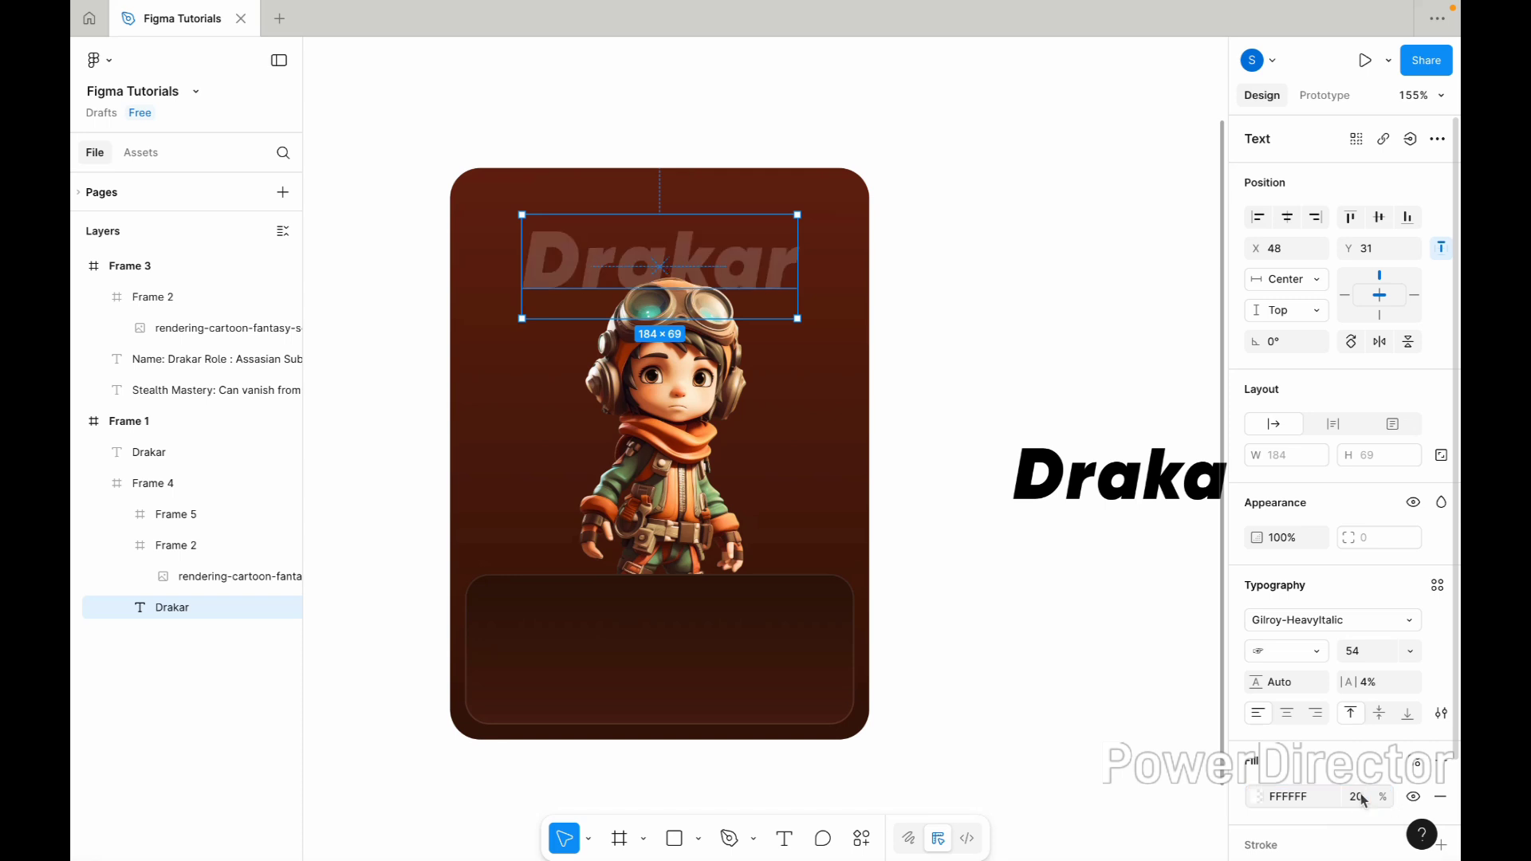
Rewrite the card's title in capitals as "DRAKAR" and centre it horizontally in the card again.
{"action": "double_click", "coordinate": [749, 241]}
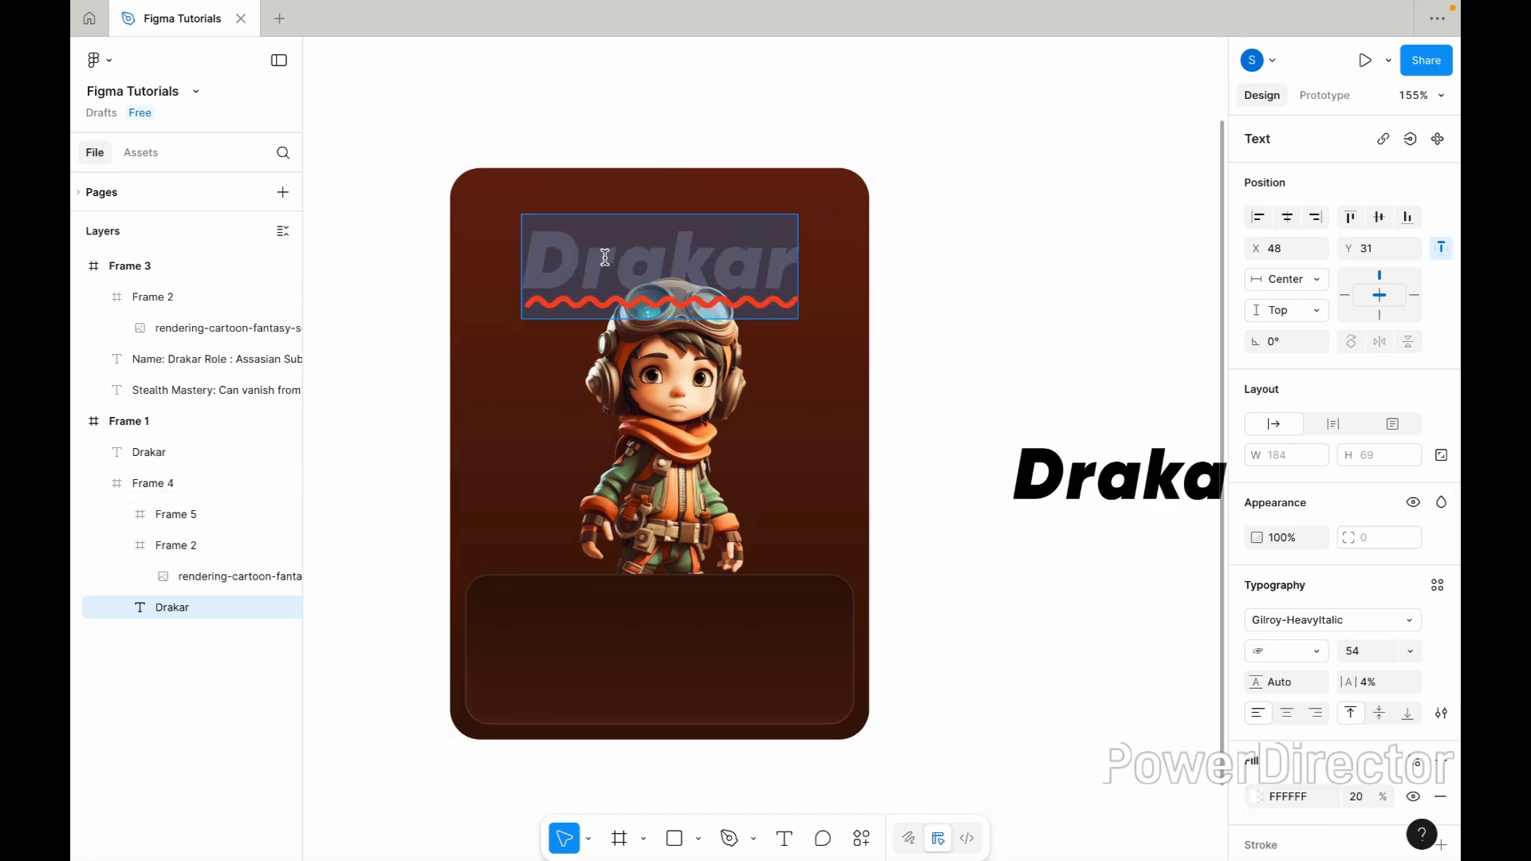
{"action": "left_click_drag", "start_coordinate": [606, 257], "coordinate": [806, 277]}
{"action": "type", "text": "RAKAR"}
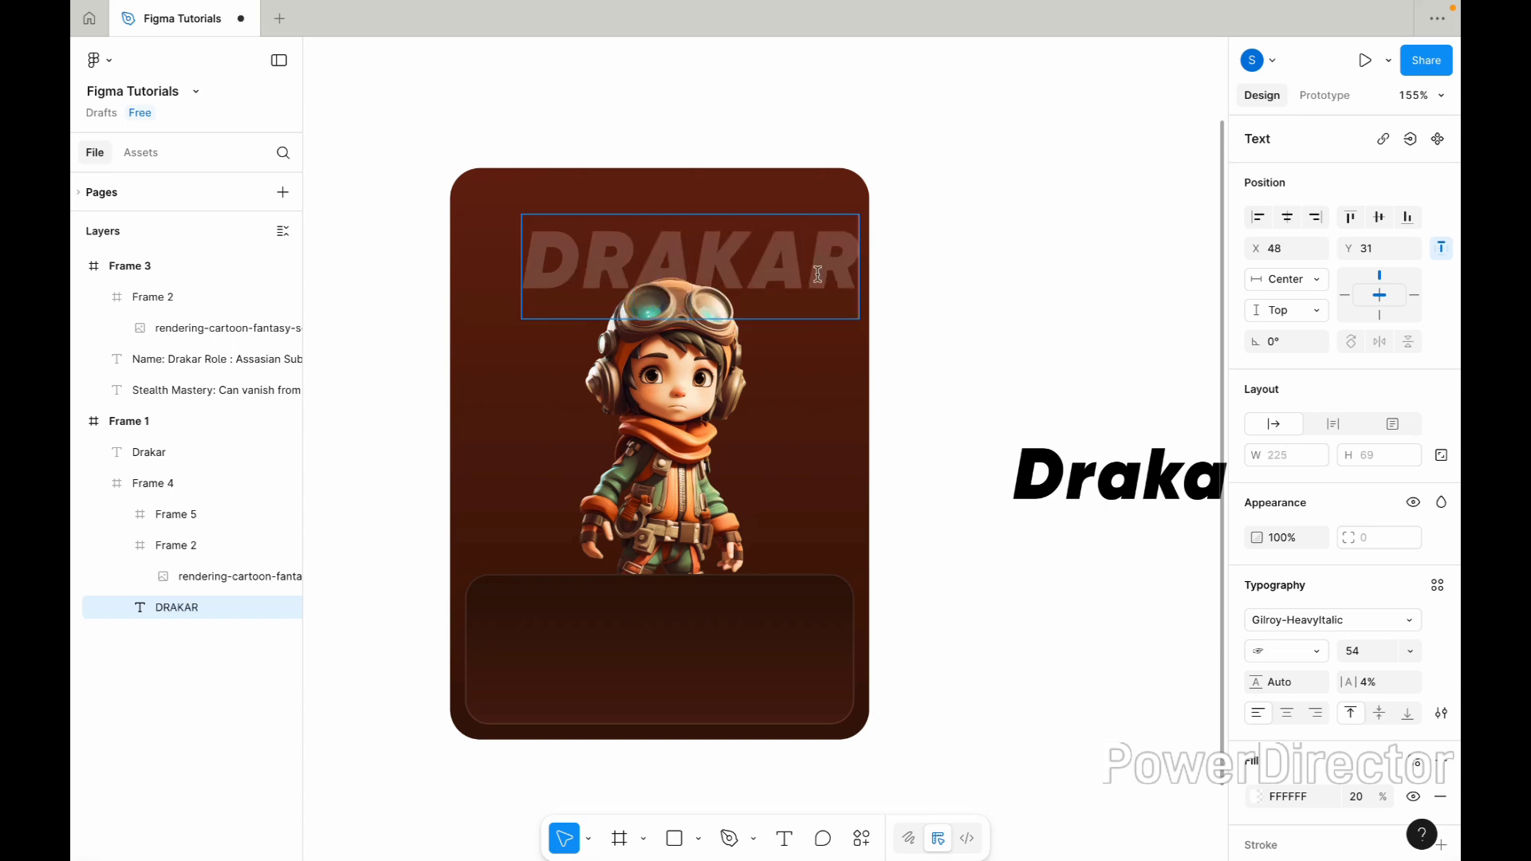
{"action": "key", "text": "Escape"}
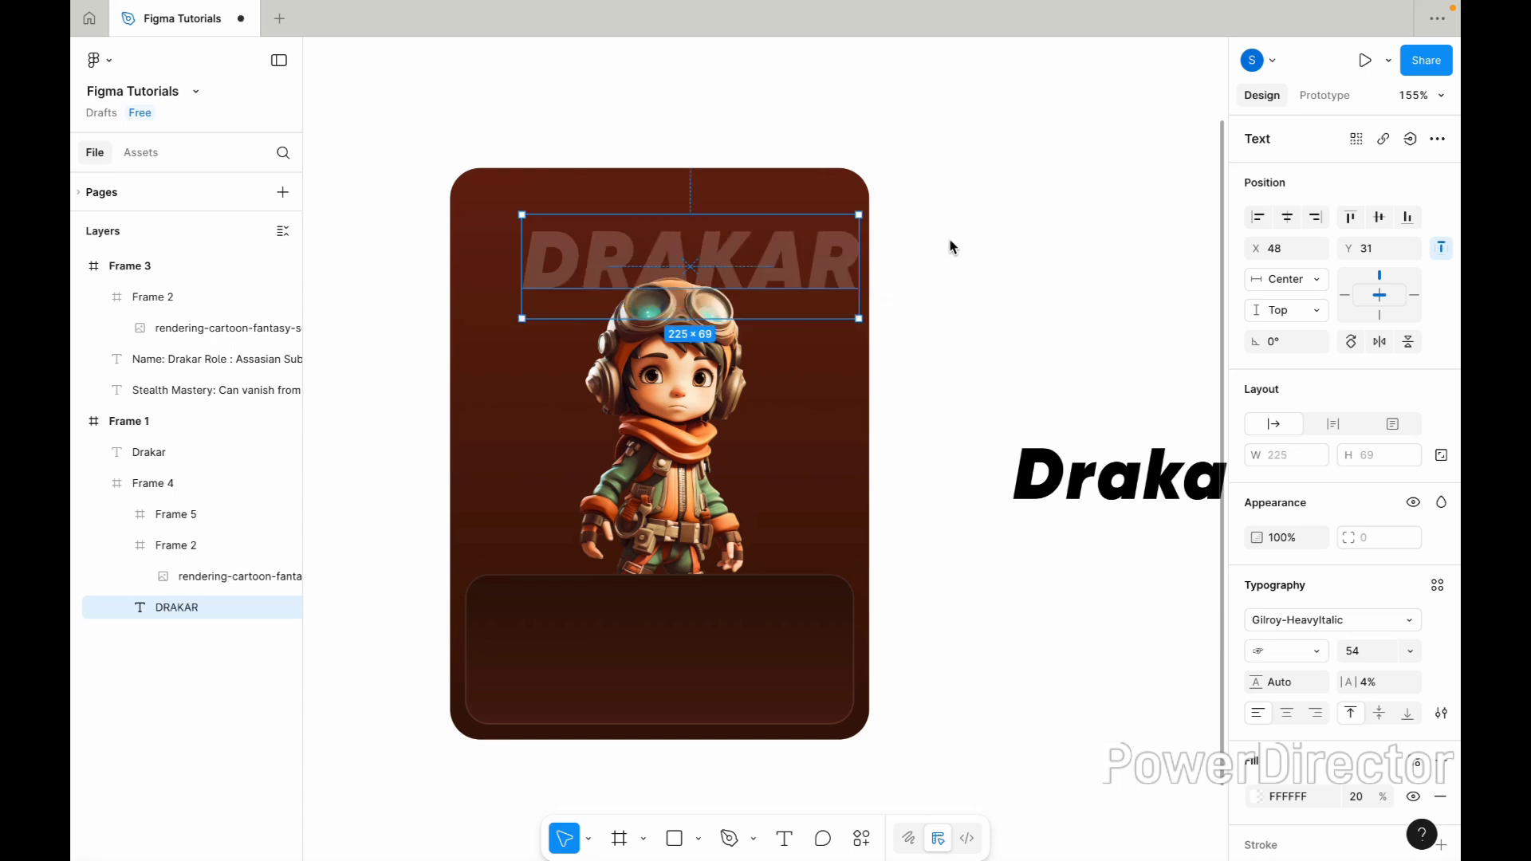
{"action": "left_click", "coordinate": [1284, 217]}
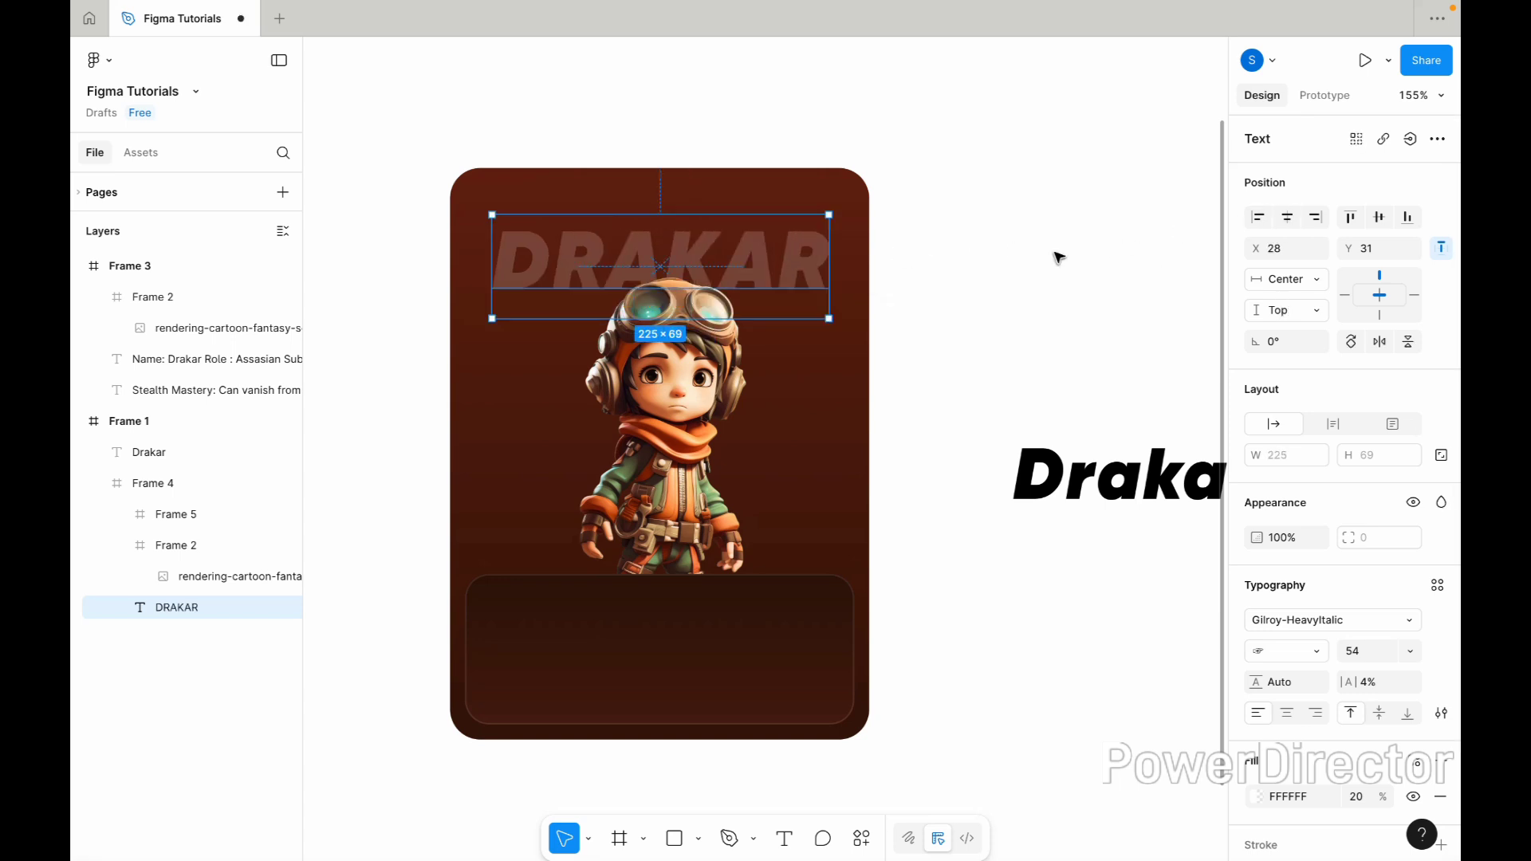
Set the DRAKAR title's fill opacity to 12%.
{"action": "left_click", "coordinate": [1354, 797]}
{"action": "type", "text": "12"}
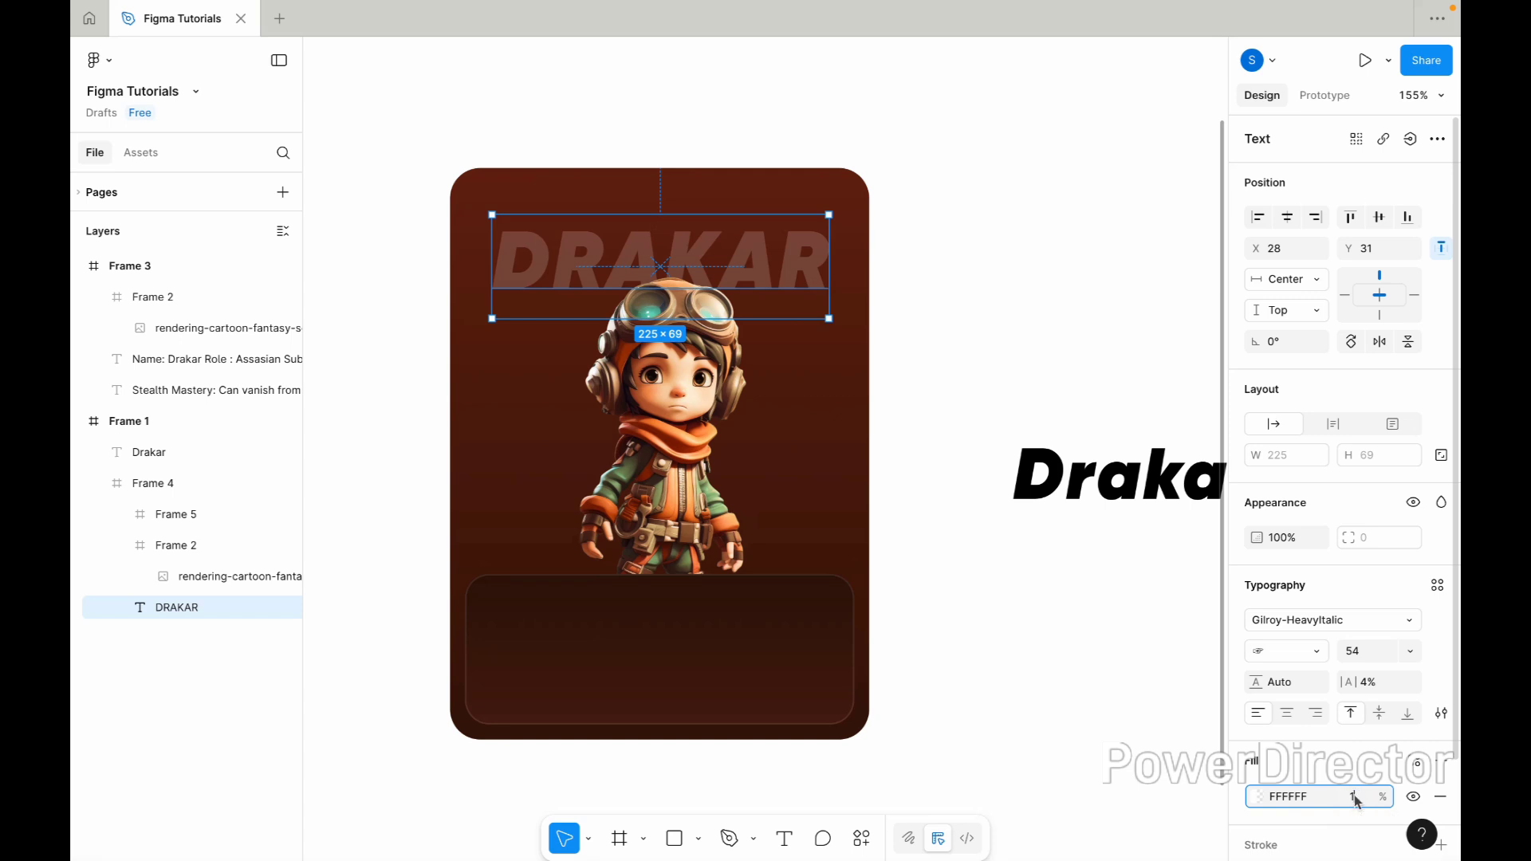
{"action": "key", "text": "Return"}
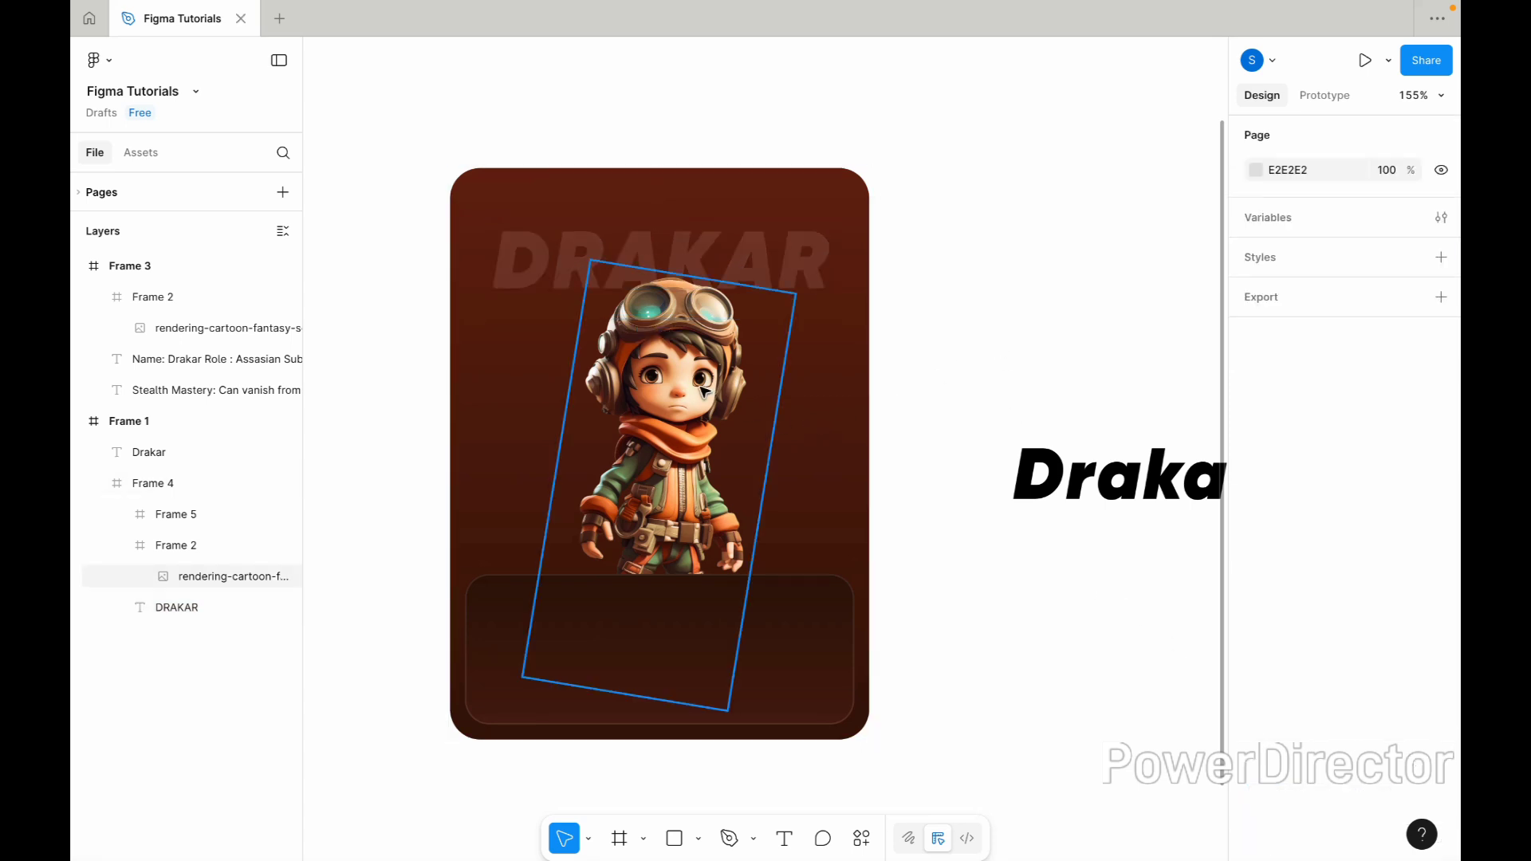
Delete the spare Drakar text beside the card and draw a circle about 158 × 158 on the empty canvas there.
{"action": "left_click", "coordinate": [695, 415], "text": "super"}
{"action": "left_click", "coordinate": [697, 838]}
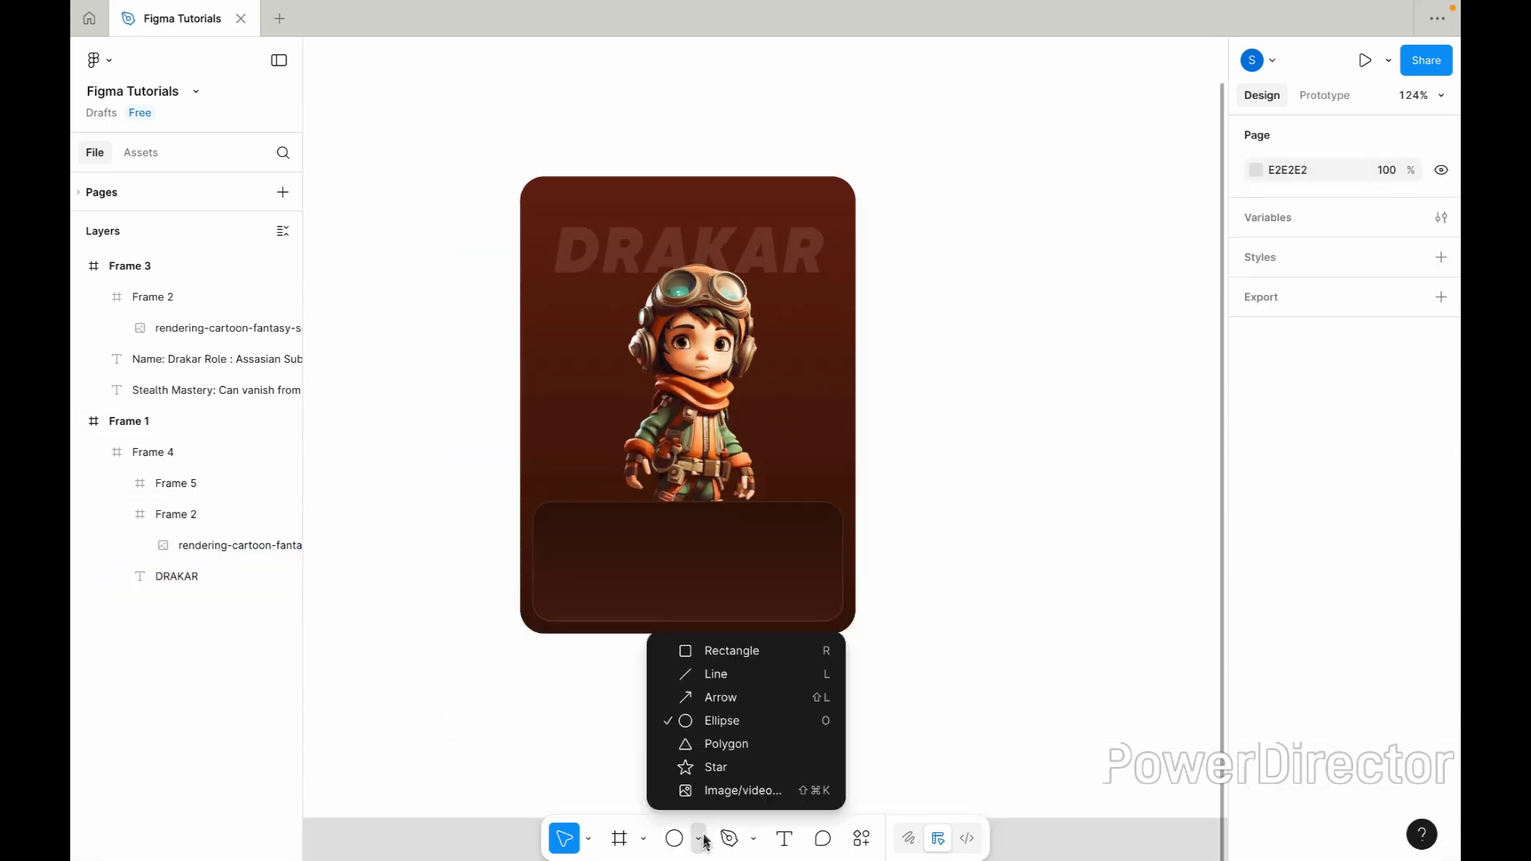
{"action": "left_click", "coordinate": [706, 718]}
{"action": "left_click_drag", "start_coordinate": [947, 443], "coordinate": [1136, 634]}
Sample the card's dark red for the circle's fill and adjust it to the brownish orange A95811.
{"action": "left_click", "coordinate": [1256, 591]}
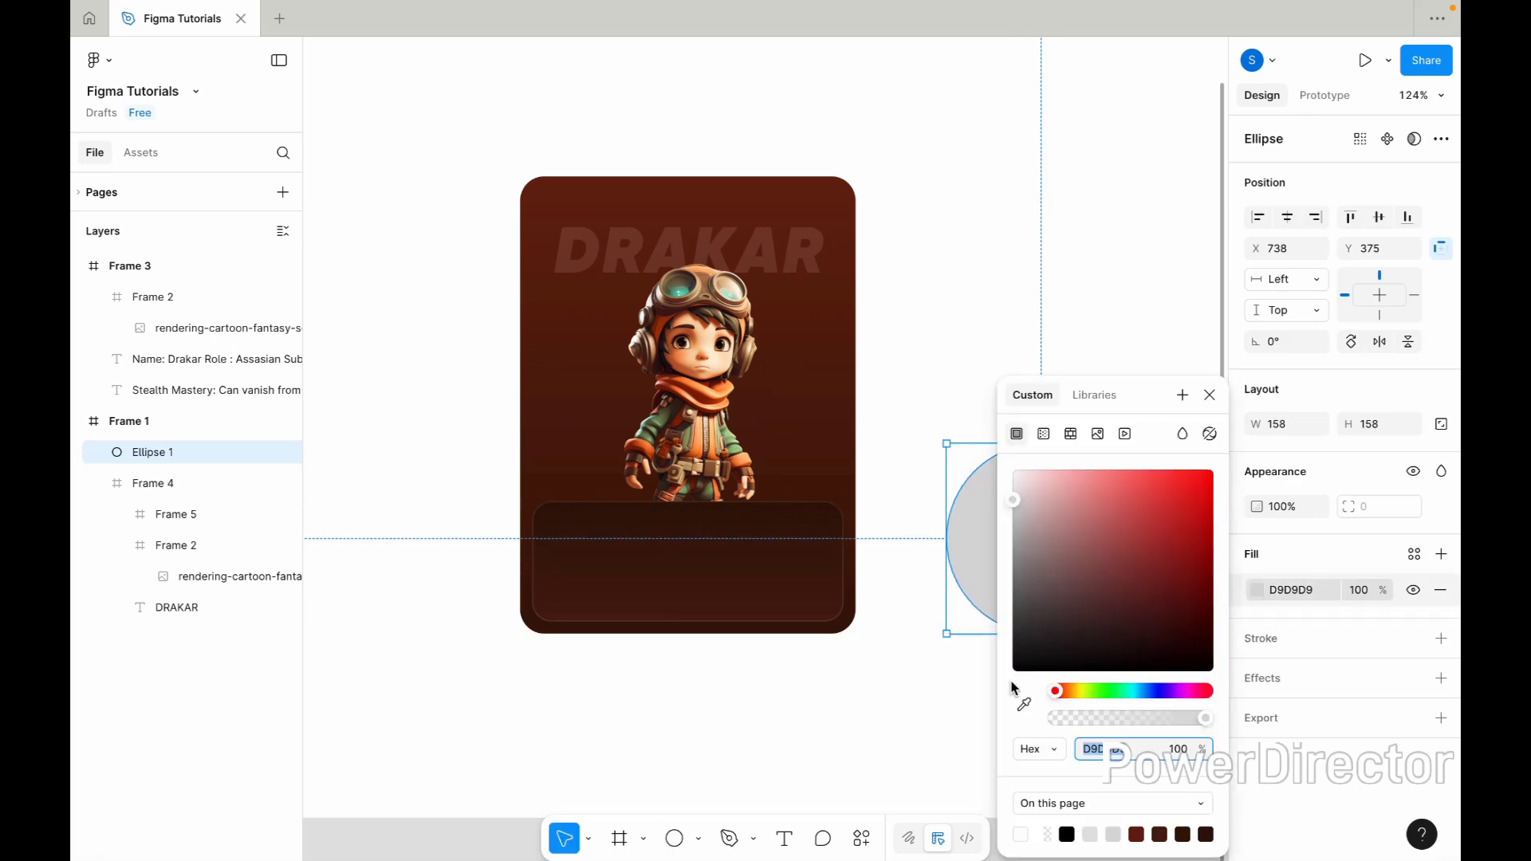
{"action": "left_click", "coordinate": [1024, 704]}
{"action": "left_click", "coordinate": [820, 447]}
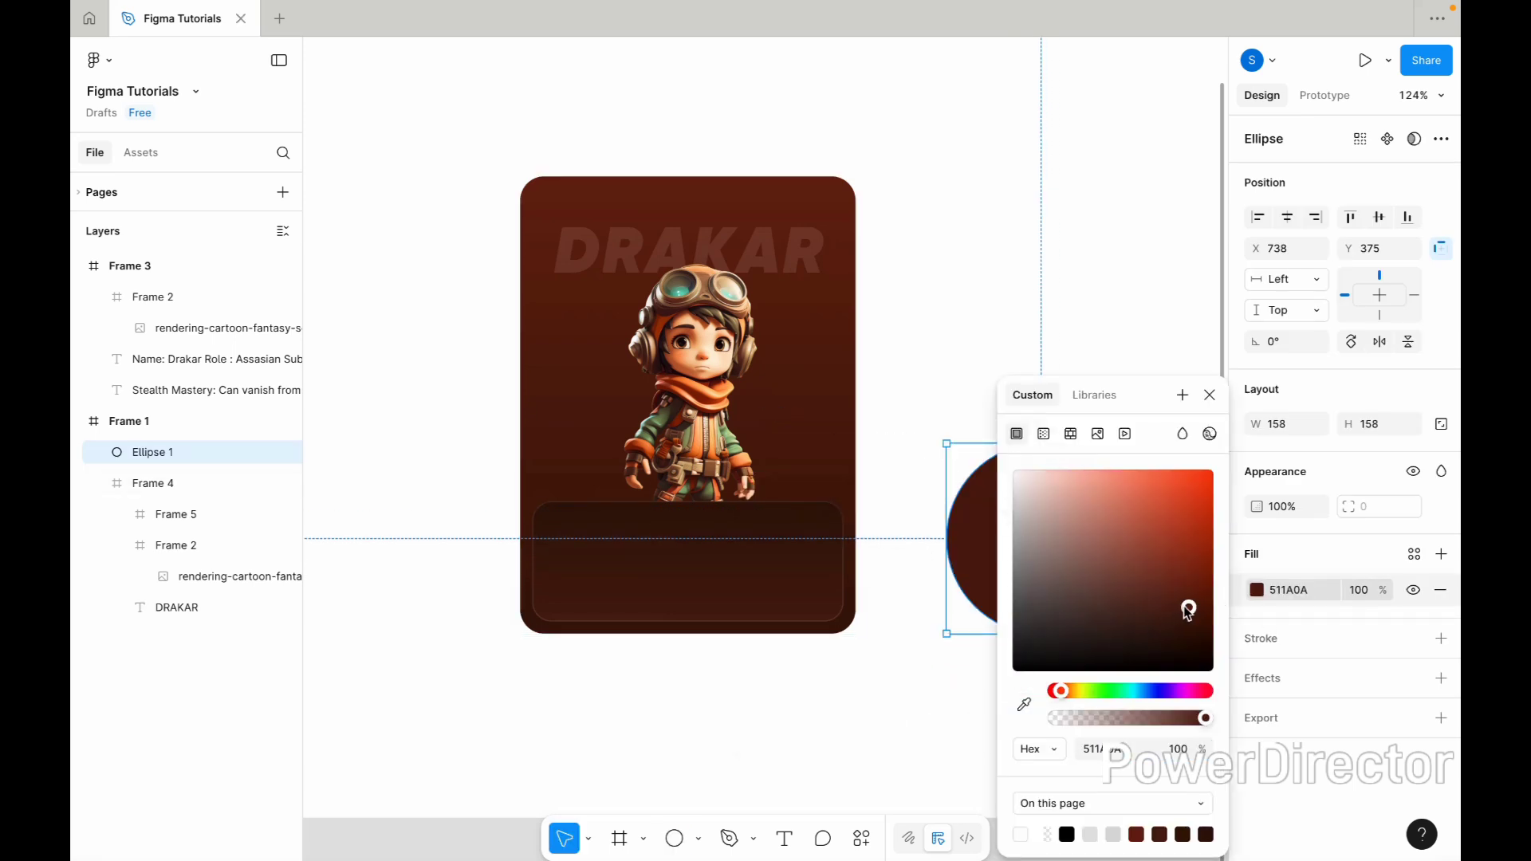
{"action": "left_click_drag", "start_coordinate": [1187, 612], "coordinate": [1179, 561]}
{"action": "left_click_drag", "start_coordinate": [1060, 692], "coordinate": [1070, 696]}
{"action": "left_click_drag", "start_coordinate": [1187, 563], "coordinate": [1204, 550]}
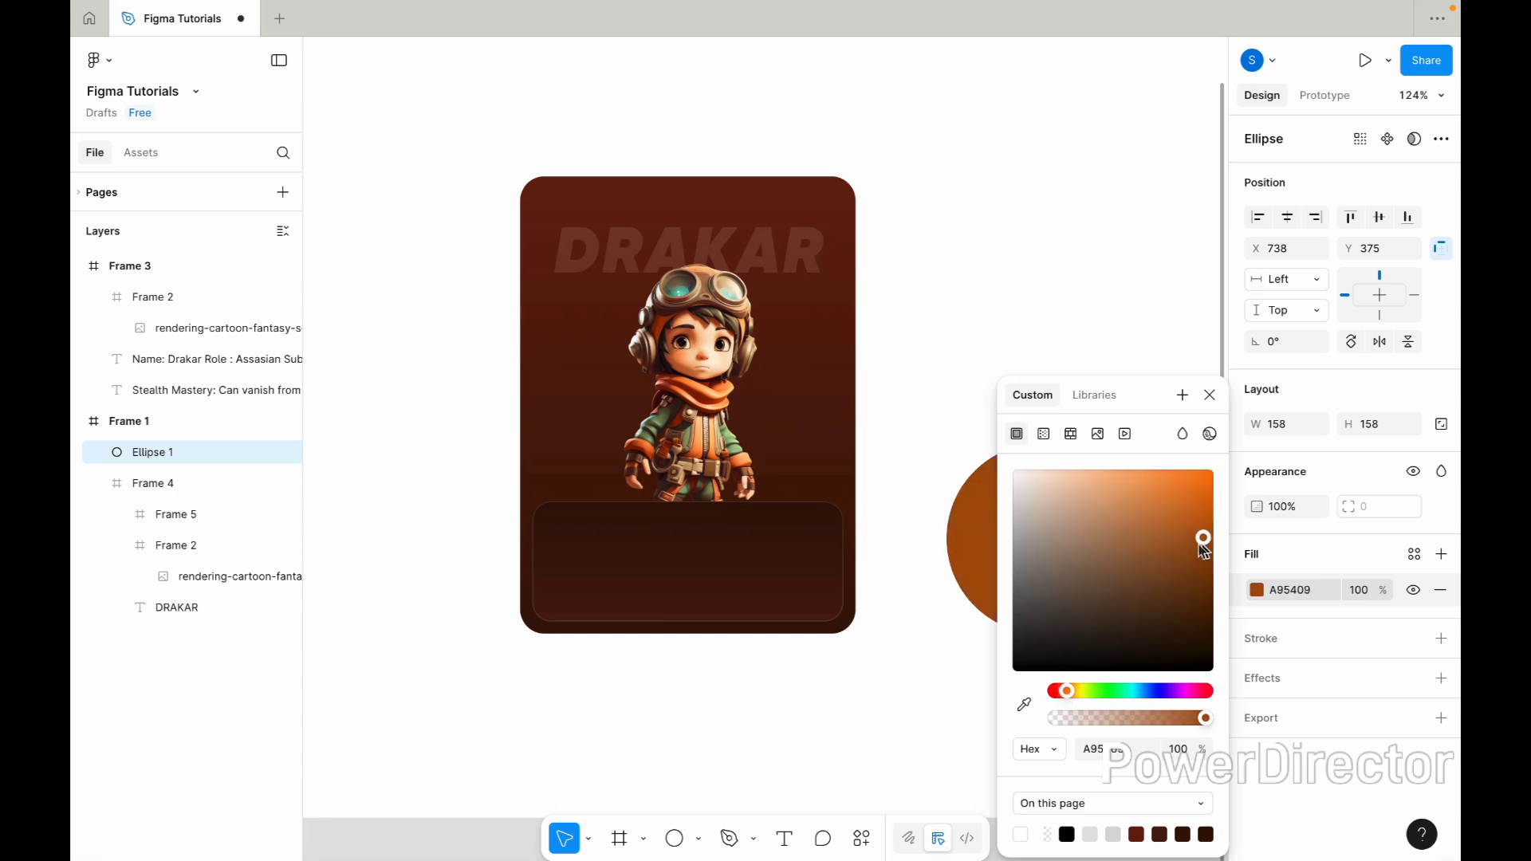
{"action": "left_click", "coordinate": [1210, 395]}
Add a uniform layer blur of 48 to the orange circle.
{"action": "left_click", "coordinate": [1441, 678]}
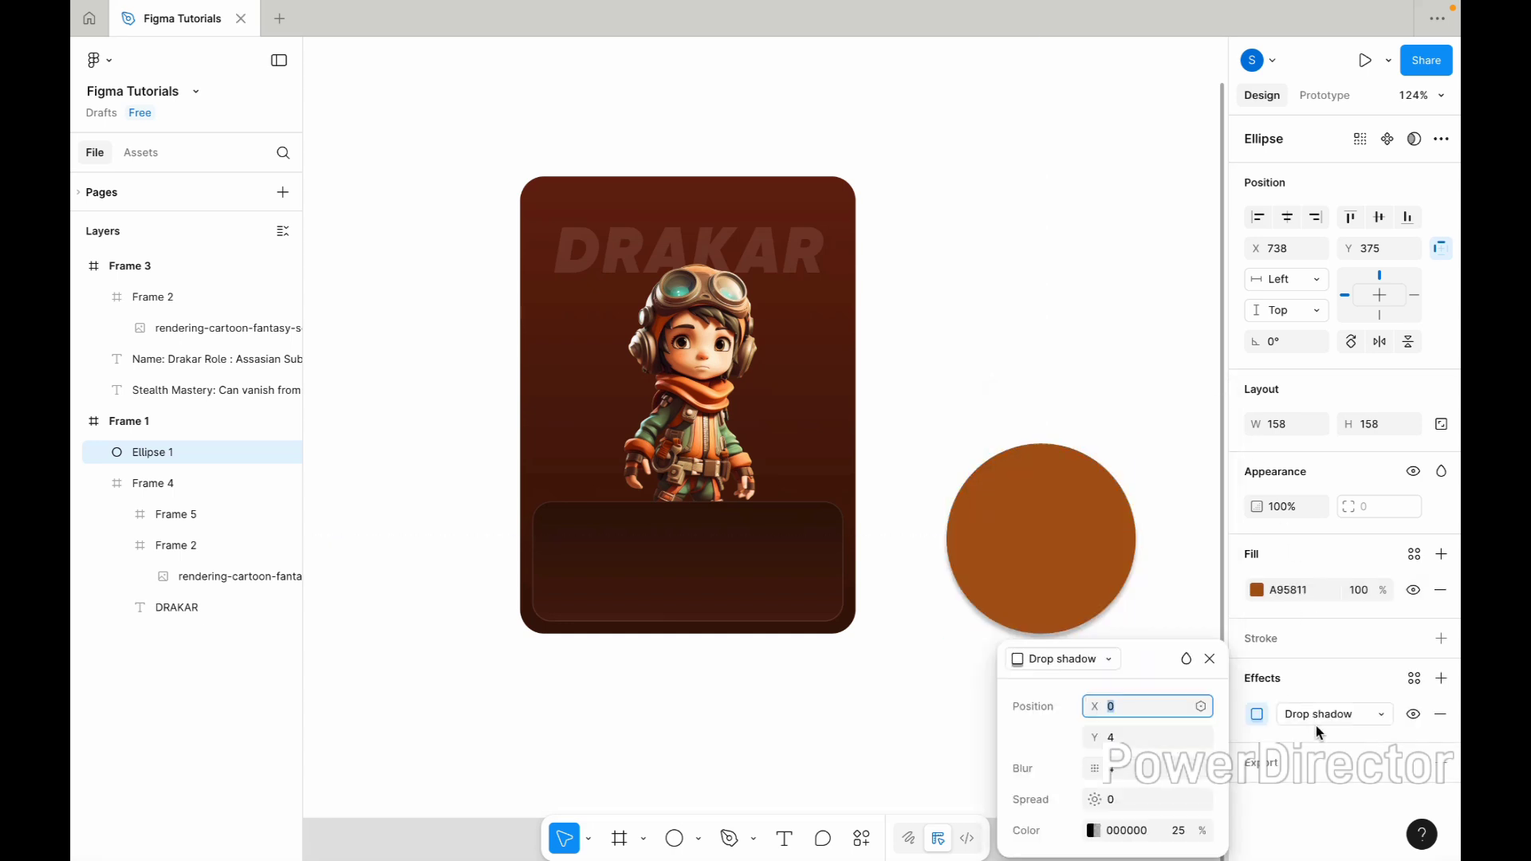
{"action": "left_click", "coordinate": [1312, 718]}
{"action": "left_click", "coordinate": [1309, 735]}
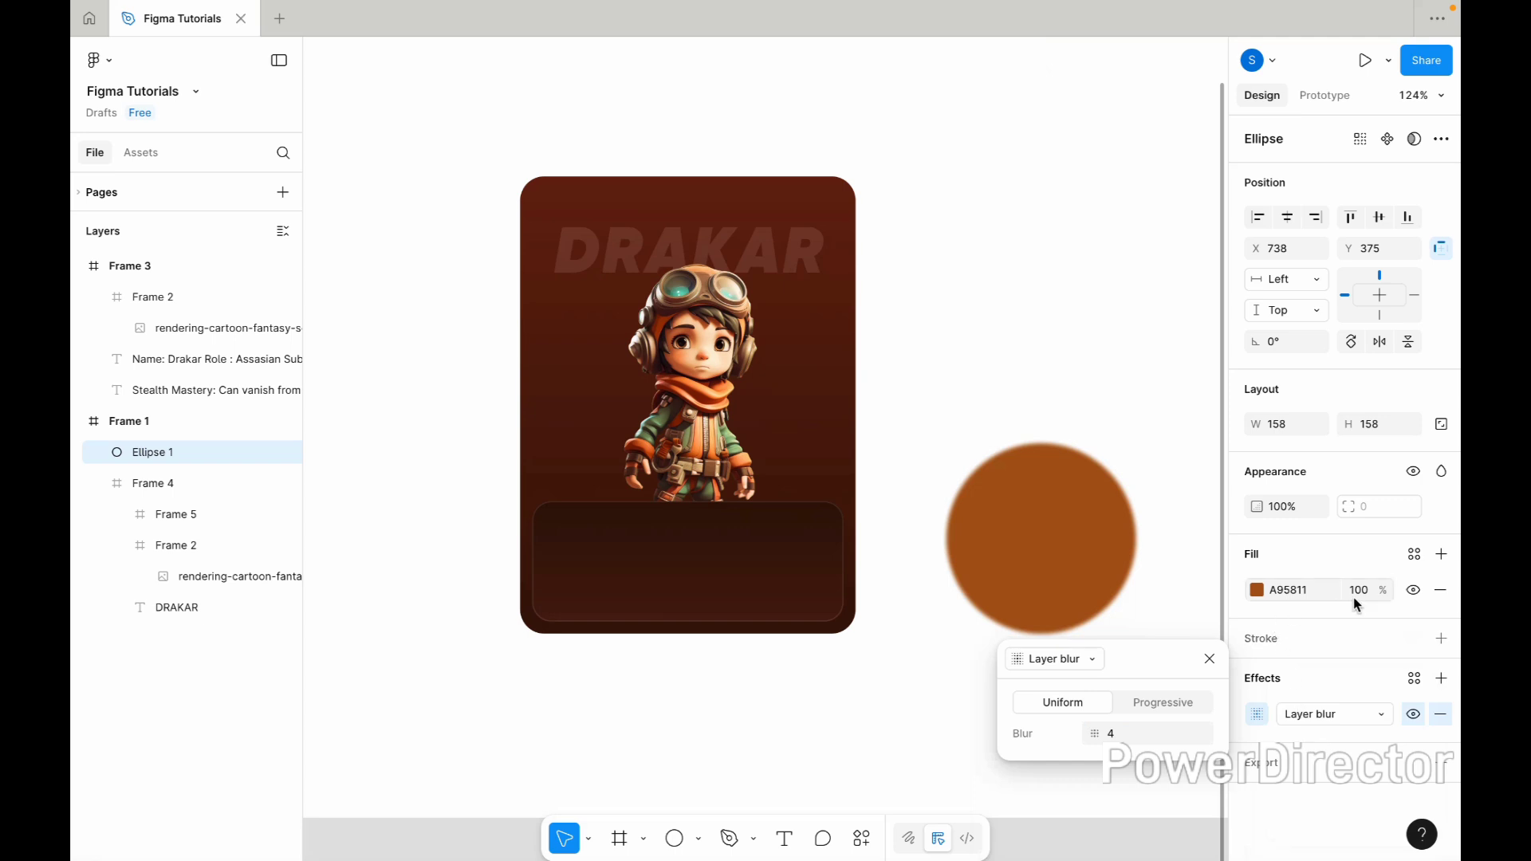
{"action": "left_click", "coordinate": [1265, 707]}
{"action": "left_click", "coordinate": [1265, 706]}
{"action": "left_click", "coordinate": [1153, 792]}
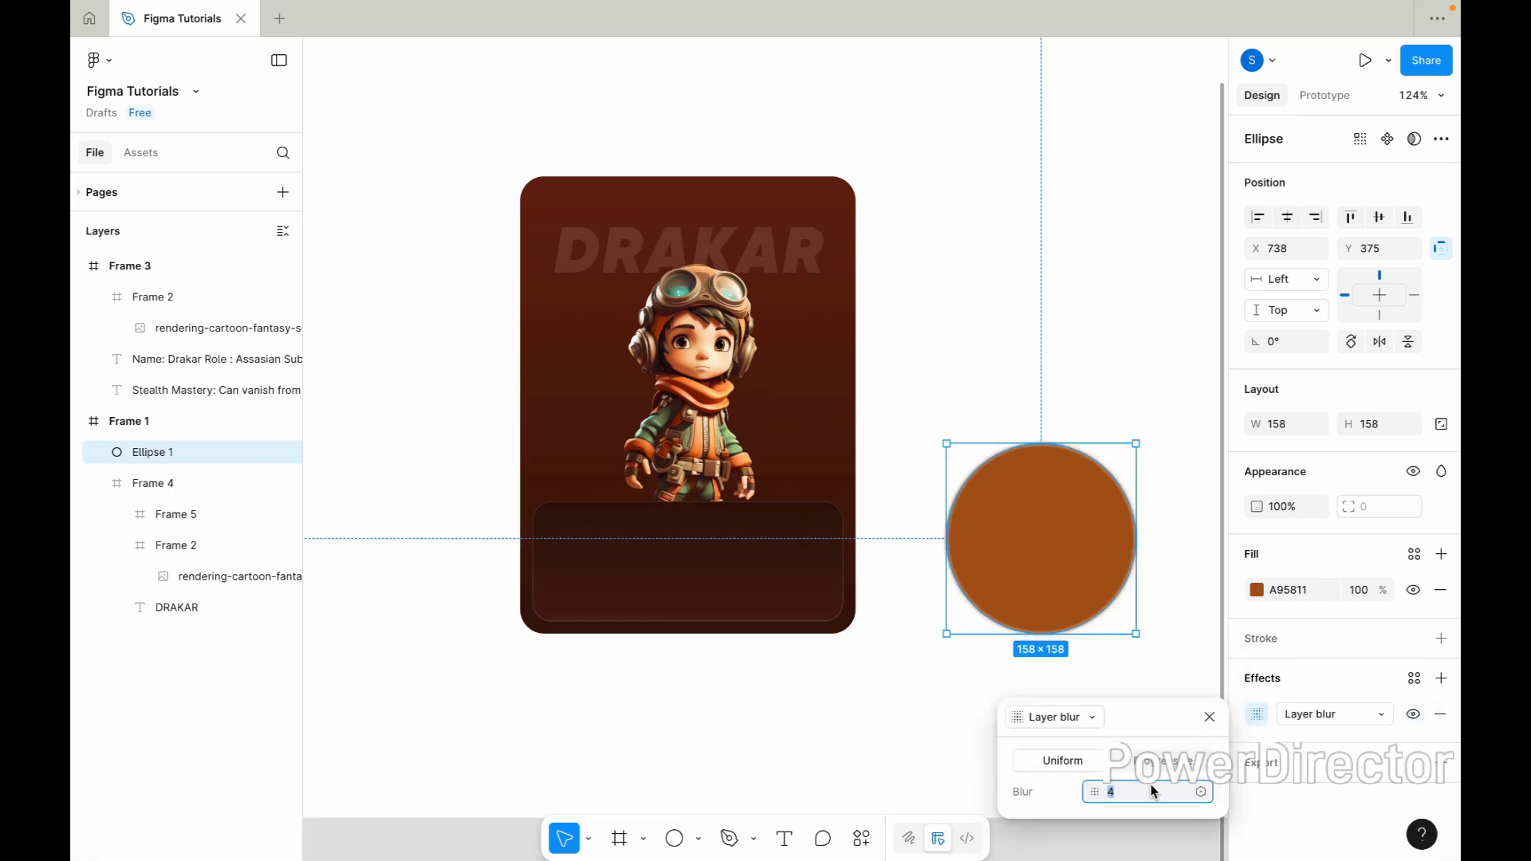
{"action": "type", "text": "8"}
{"action": "key", "text": "Return"}
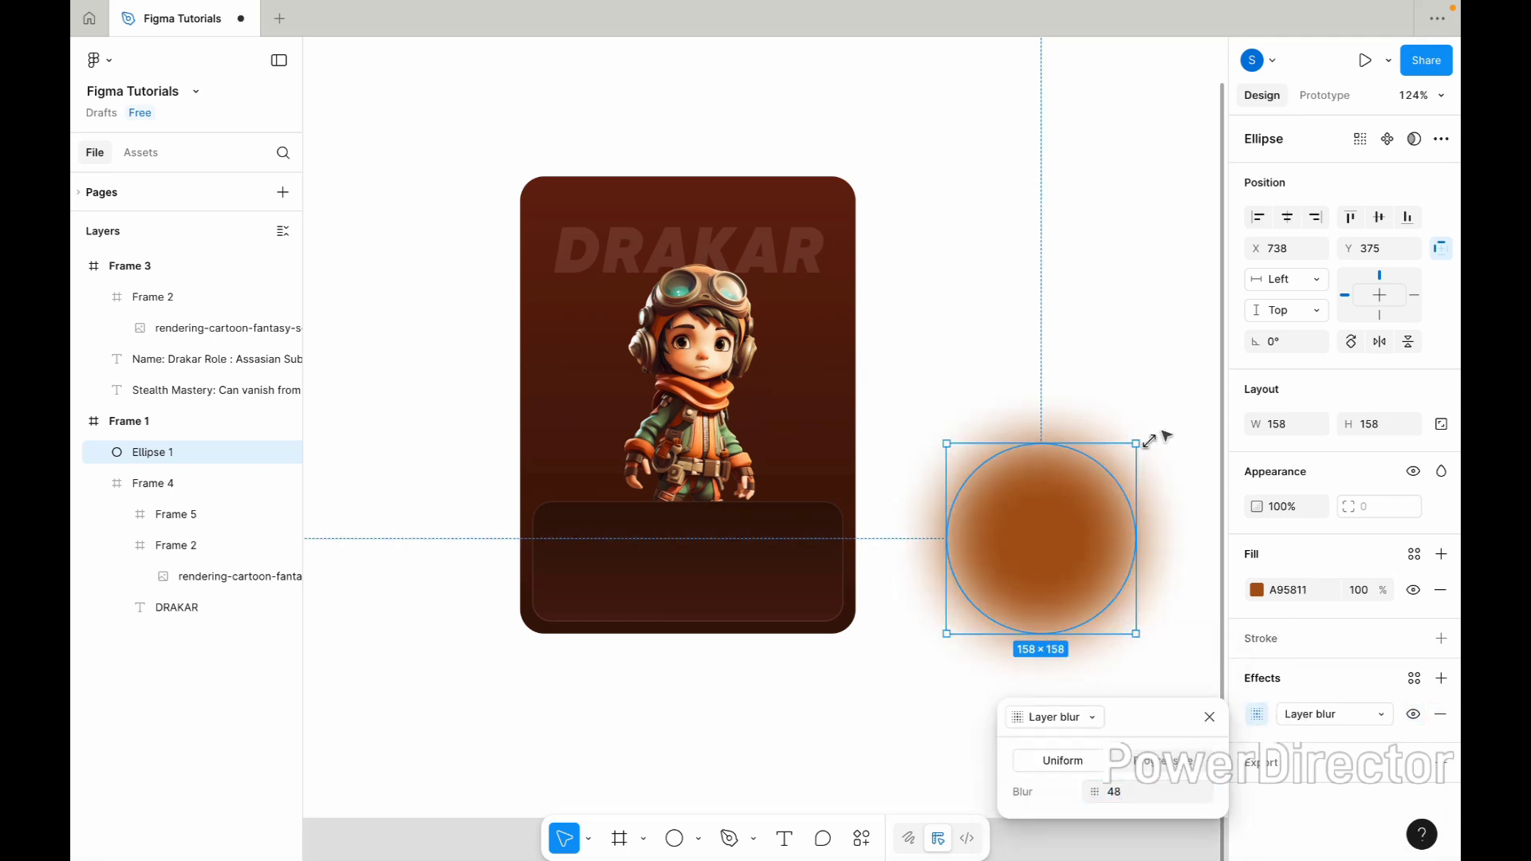
Paste a copy of the blurred circle into the card and centre it vertically and horizontally.
{"action": "left_click", "coordinate": [1069, 505]}
{"action": "key", "text": "super+c"}
{"action": "left_click", "coordinate": [811, 376]}
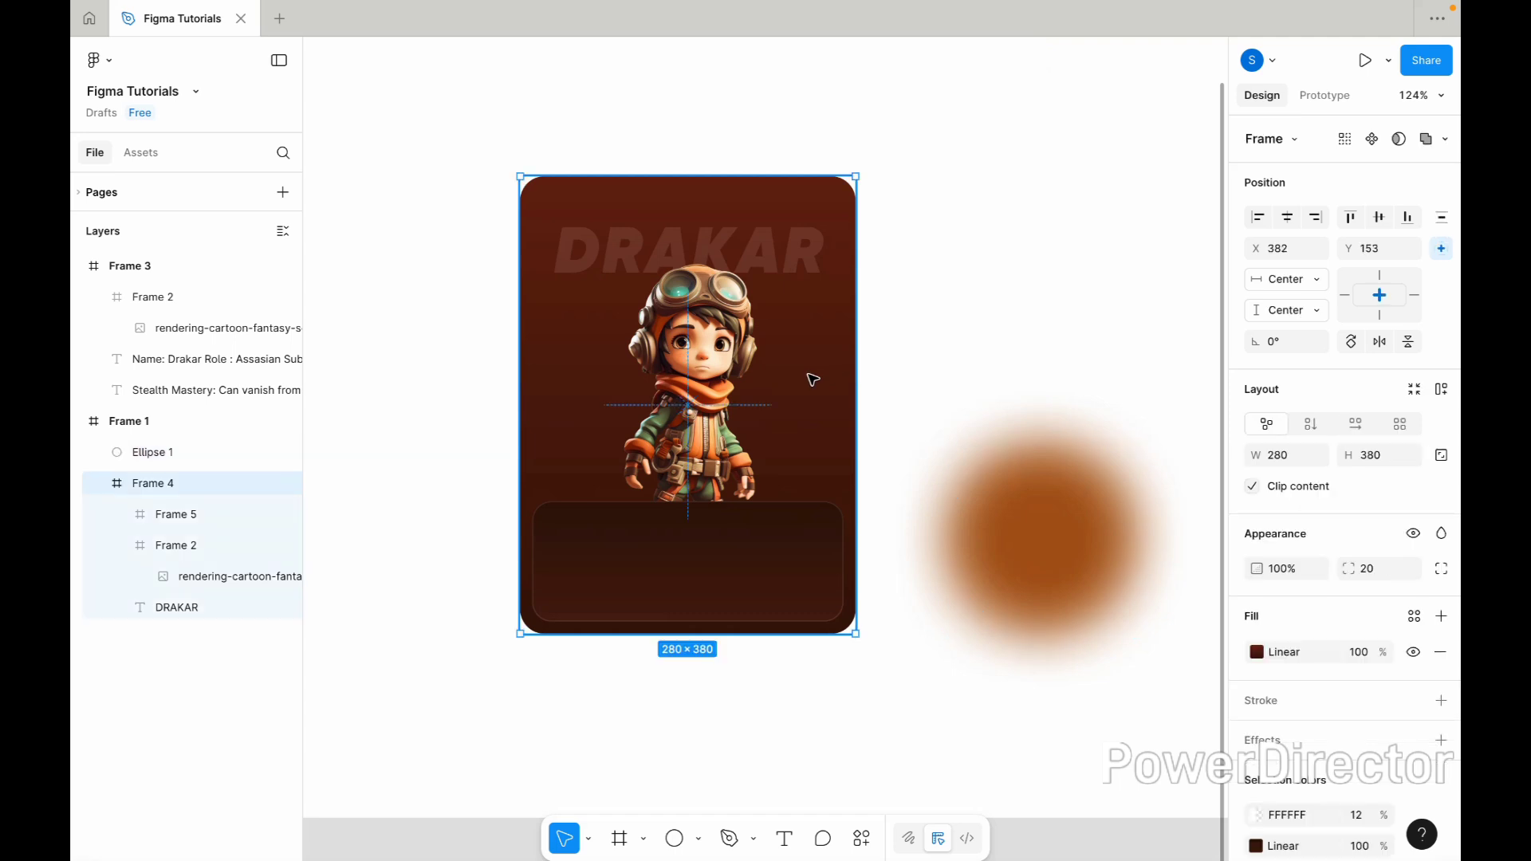
{"action": "key", "text": "super+v"}
{"action": "left_click", "coordinate": [1379, 217]}
{"action": "left_click", "coordinate": [1287, 217]}
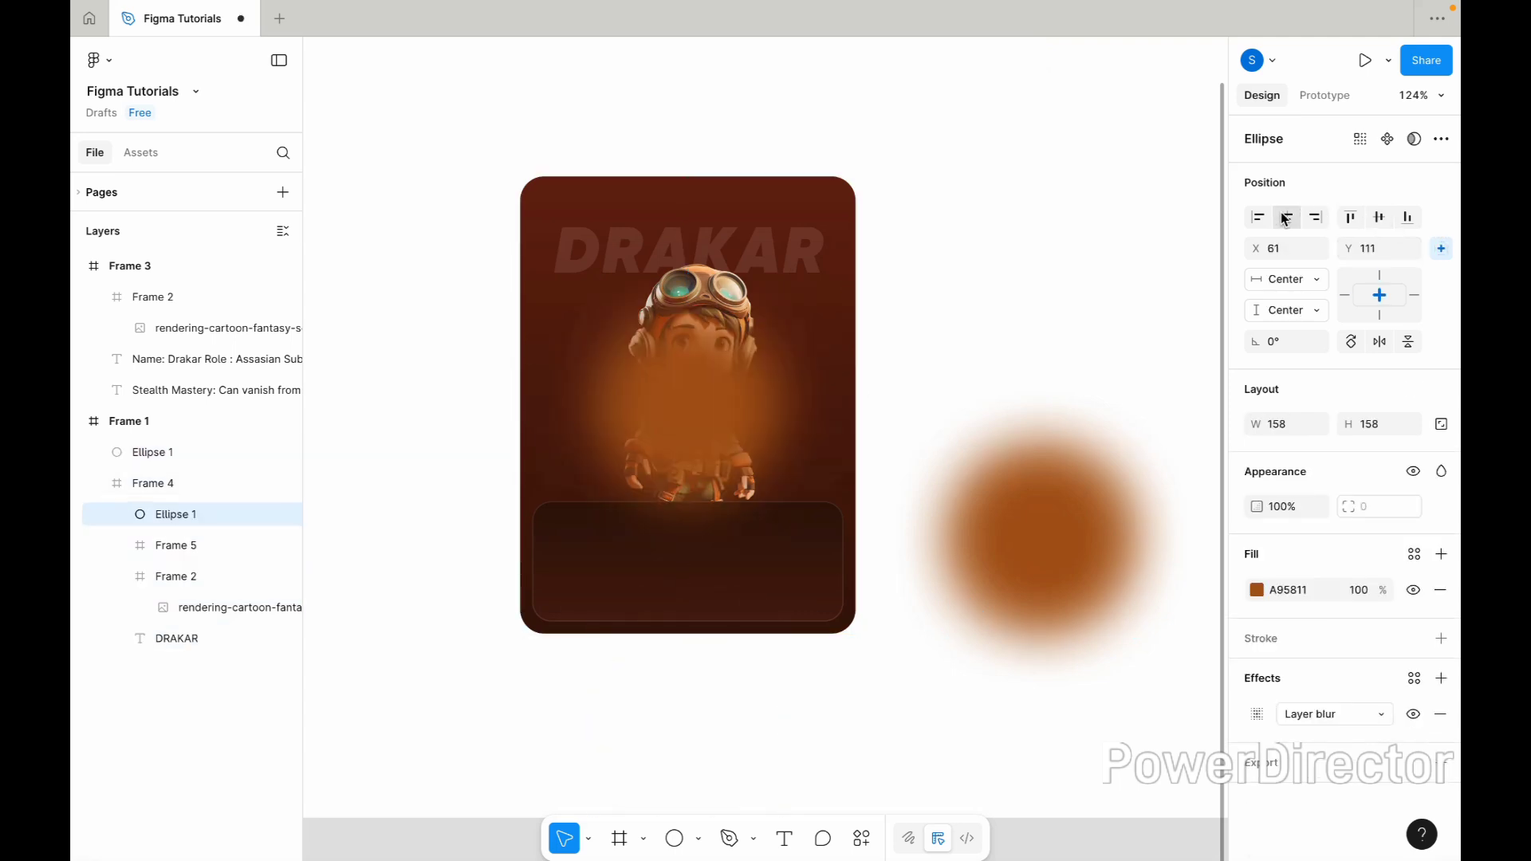
Delete the original circle outside the card and send the card's blurred circle behind its other layers.
{"action": "left_click", "coordinate": [992, 519]}
{"action": "key", "text": "Delete"}
{"action": "left_click", "coordinate": [775, 435]}
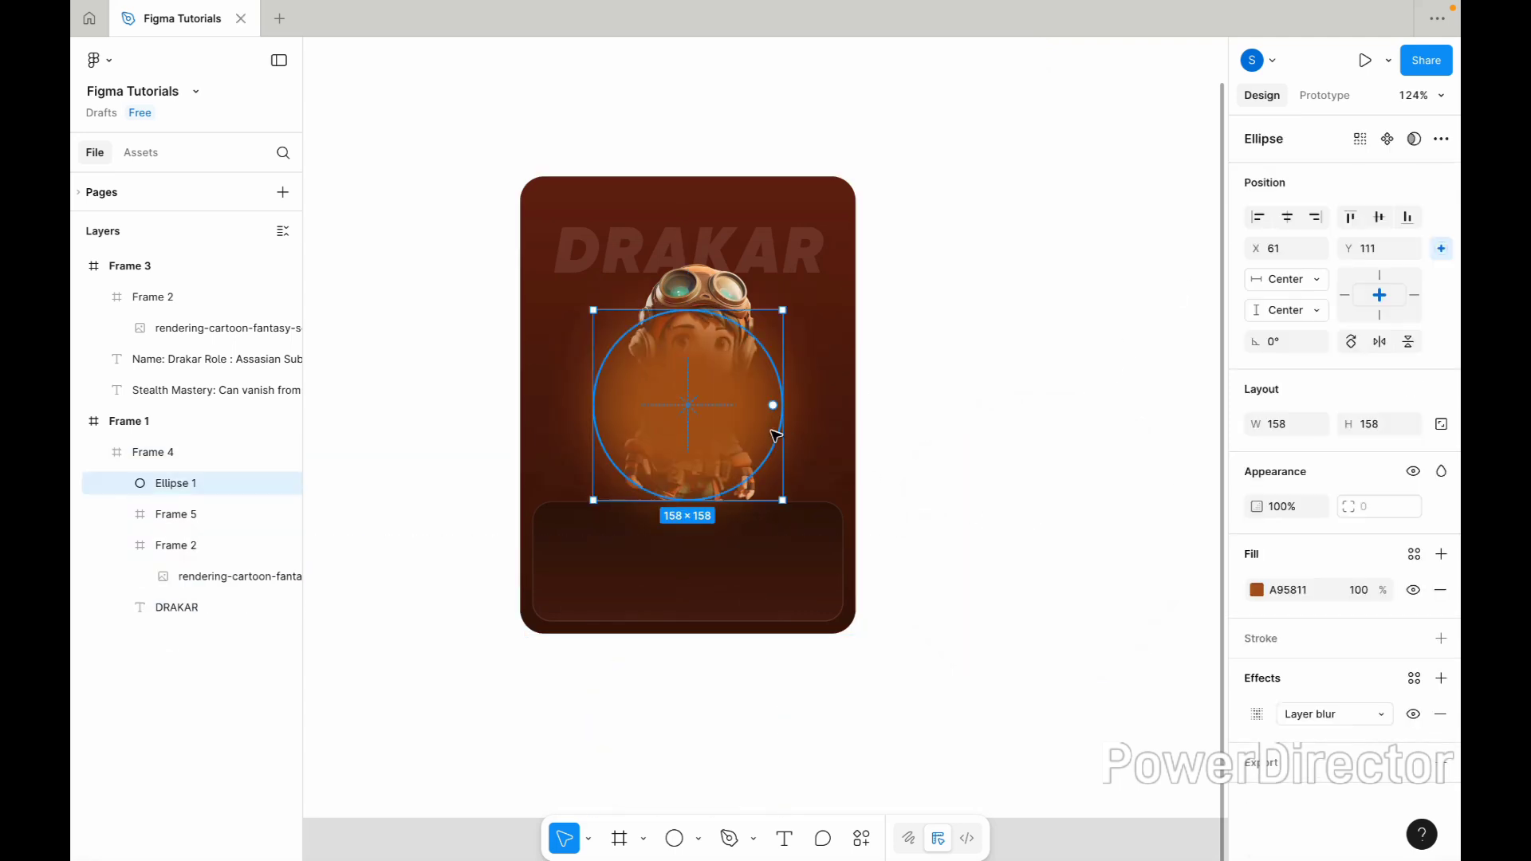
{"action": "right_click", "coordinate": [775, 434]}
{"action": "left_click", "coordinate": [845, 417]}
Enlarge the glow circle to about 198 × 198 and lower it behind the character's body, at about X 41, Y 130.
{"action": "scroll", "coordinate": [687, 412], "scroll_direction": "up", "scroll_amount": 3}
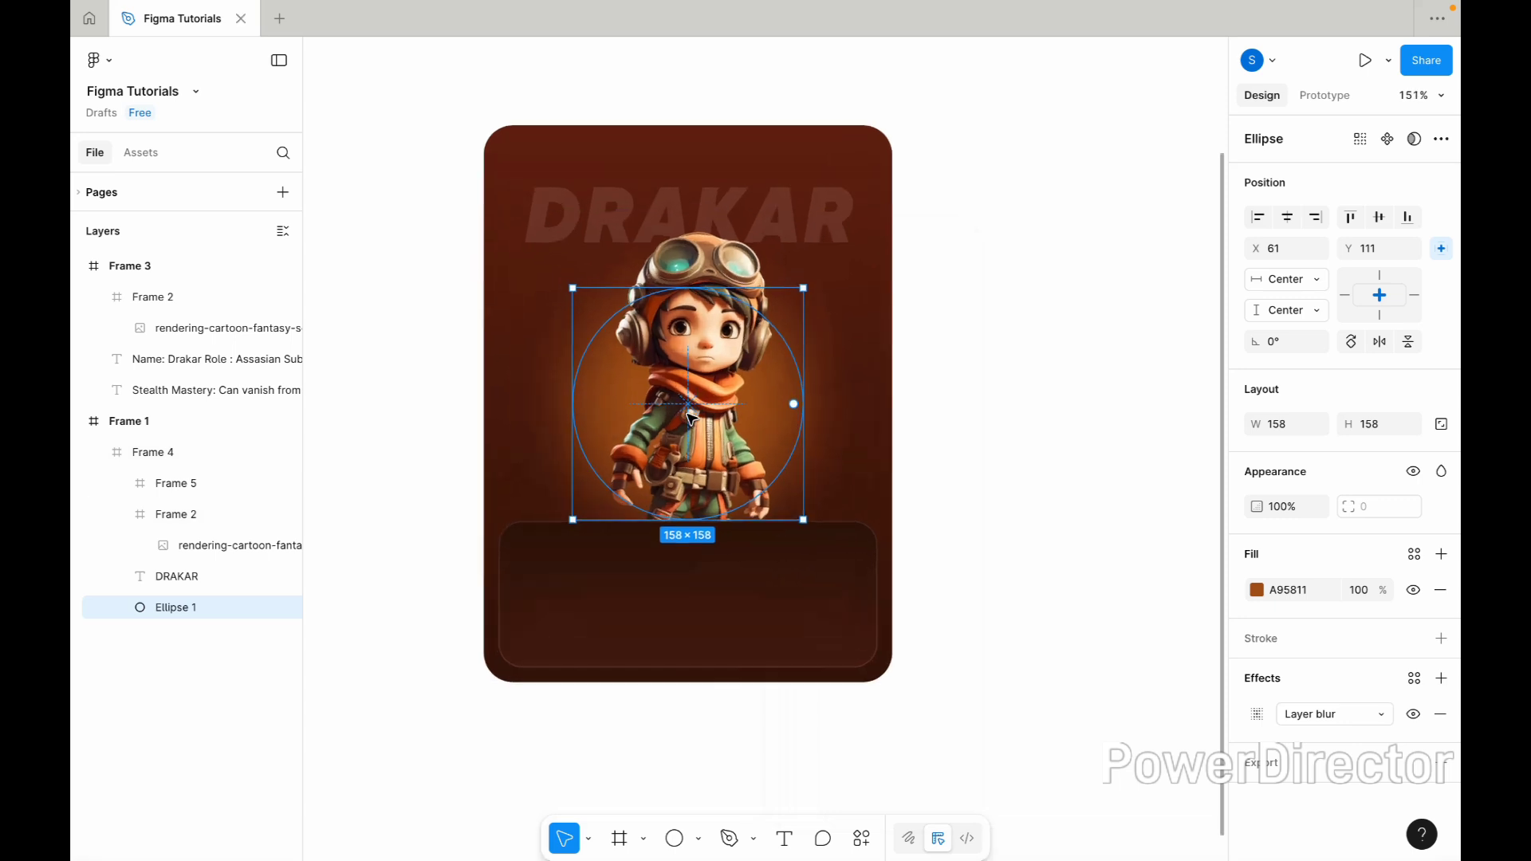
{"action": "left_click_drag", "start_coordinate": [804, 287], "coordinate": [821, 269]}
{"action": "left_click_drag", "start_coordinate": [758, 402], "coordinate": [758, 460]}
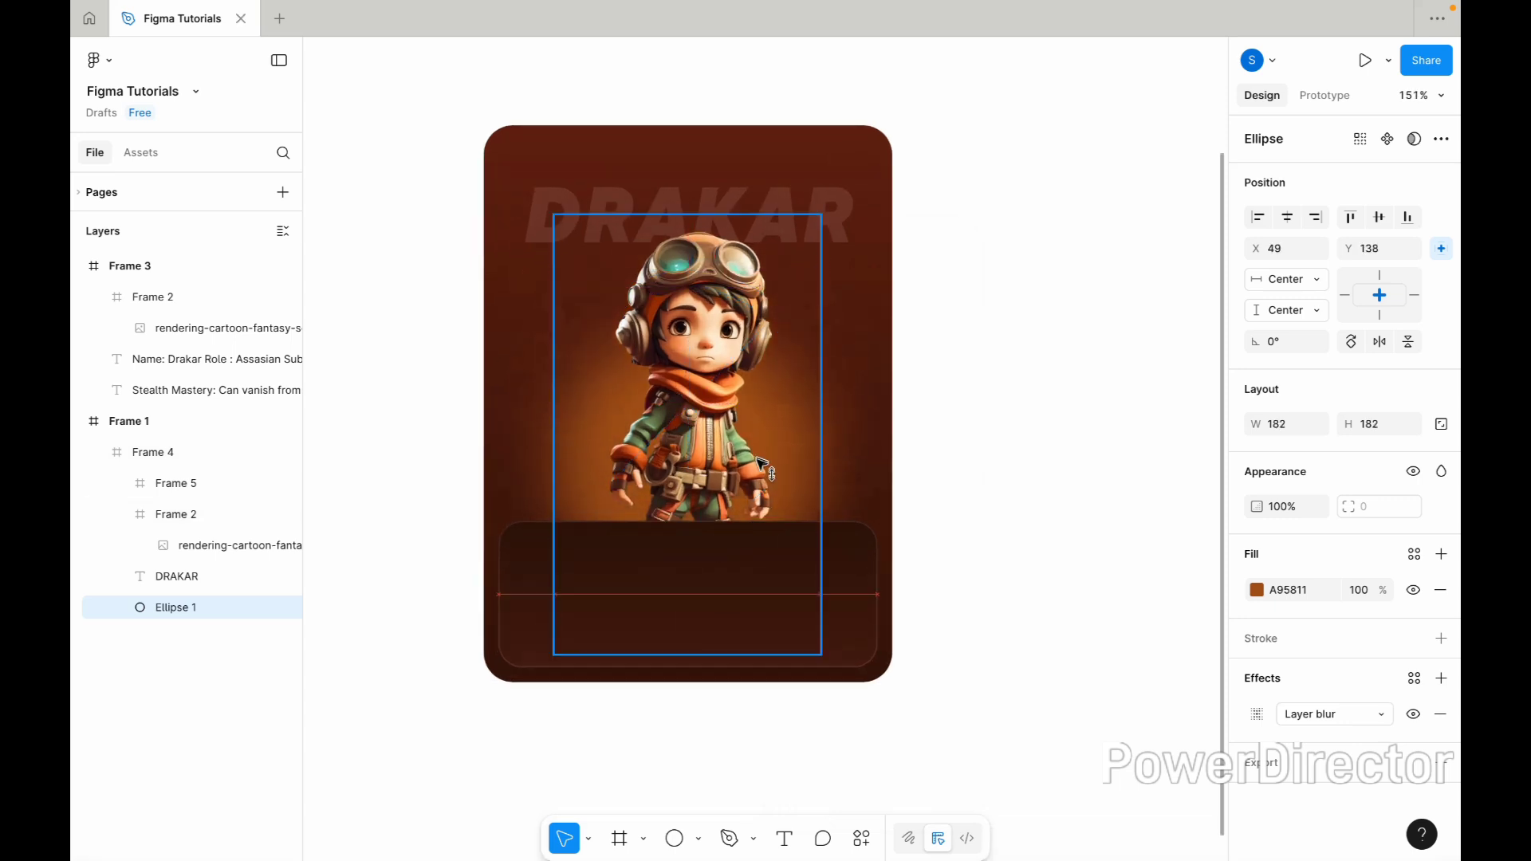
{"action": "left_click_drag", "start_coordinate": [807, 328], "coordinate": [832, 316]}
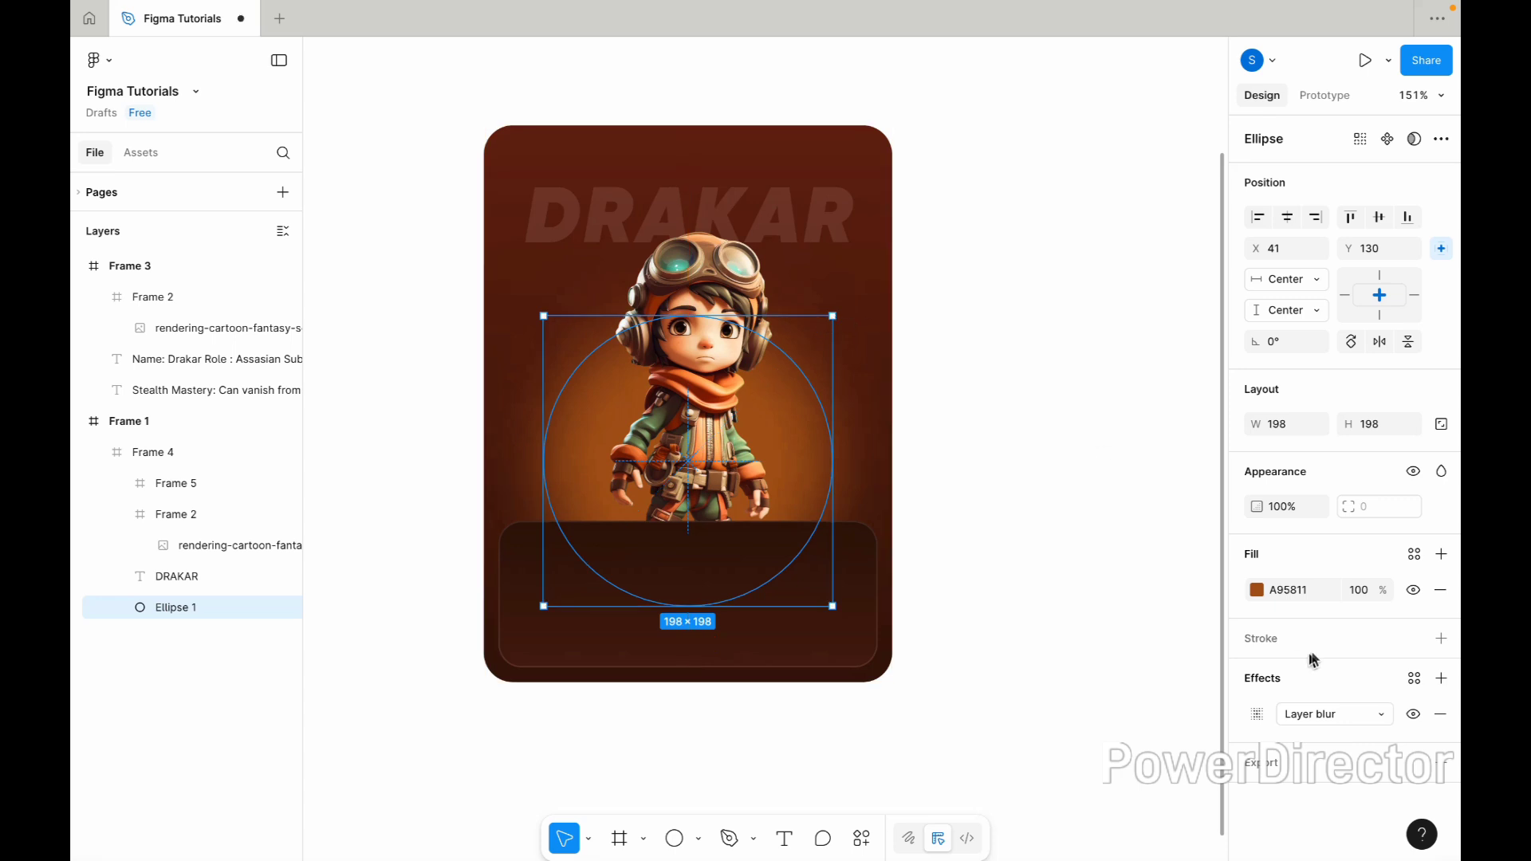
Set the glow circle's fill opacity to 60%.
{"action": "left_click", "coordinate": [1373, 592]}
{"action": "type", "text": "60"}
{"action": "key", "text": "Return"}
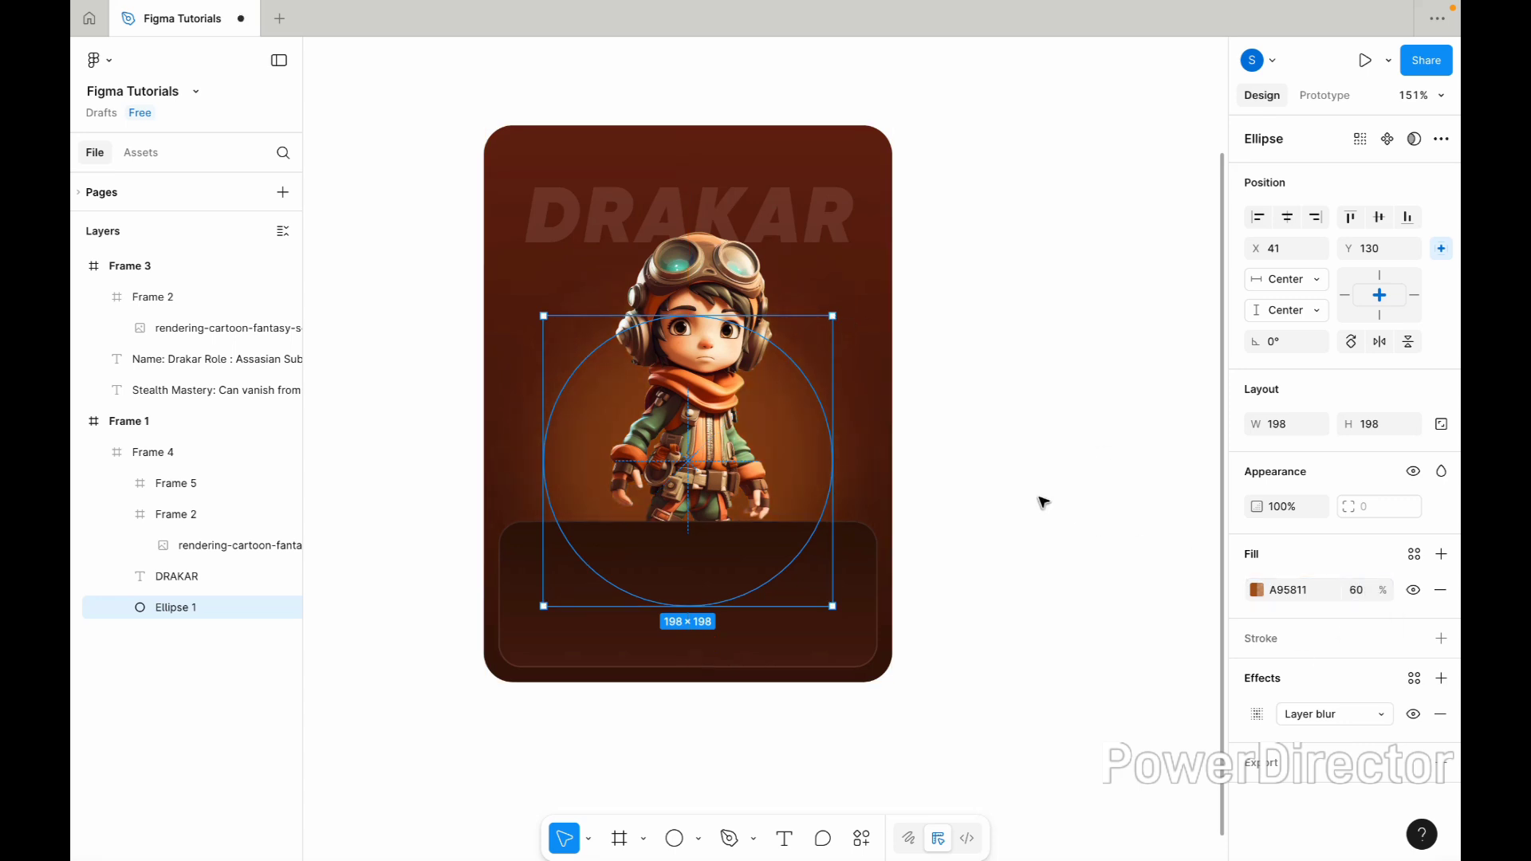
{"action": "left_click", "coordinate": [1043, 502]}
Duplicate the character image up and to the right within the card, and crop the copy to about 139 × 170.
{"action": "scroll", "coordinate": [1043, 503], "scroll_direction": "down", "scroll_amount": 2}
{"action": "left_click", "coordinate": [858, 369]}
{"action": "left_click", "coordinate": [852, 343]}
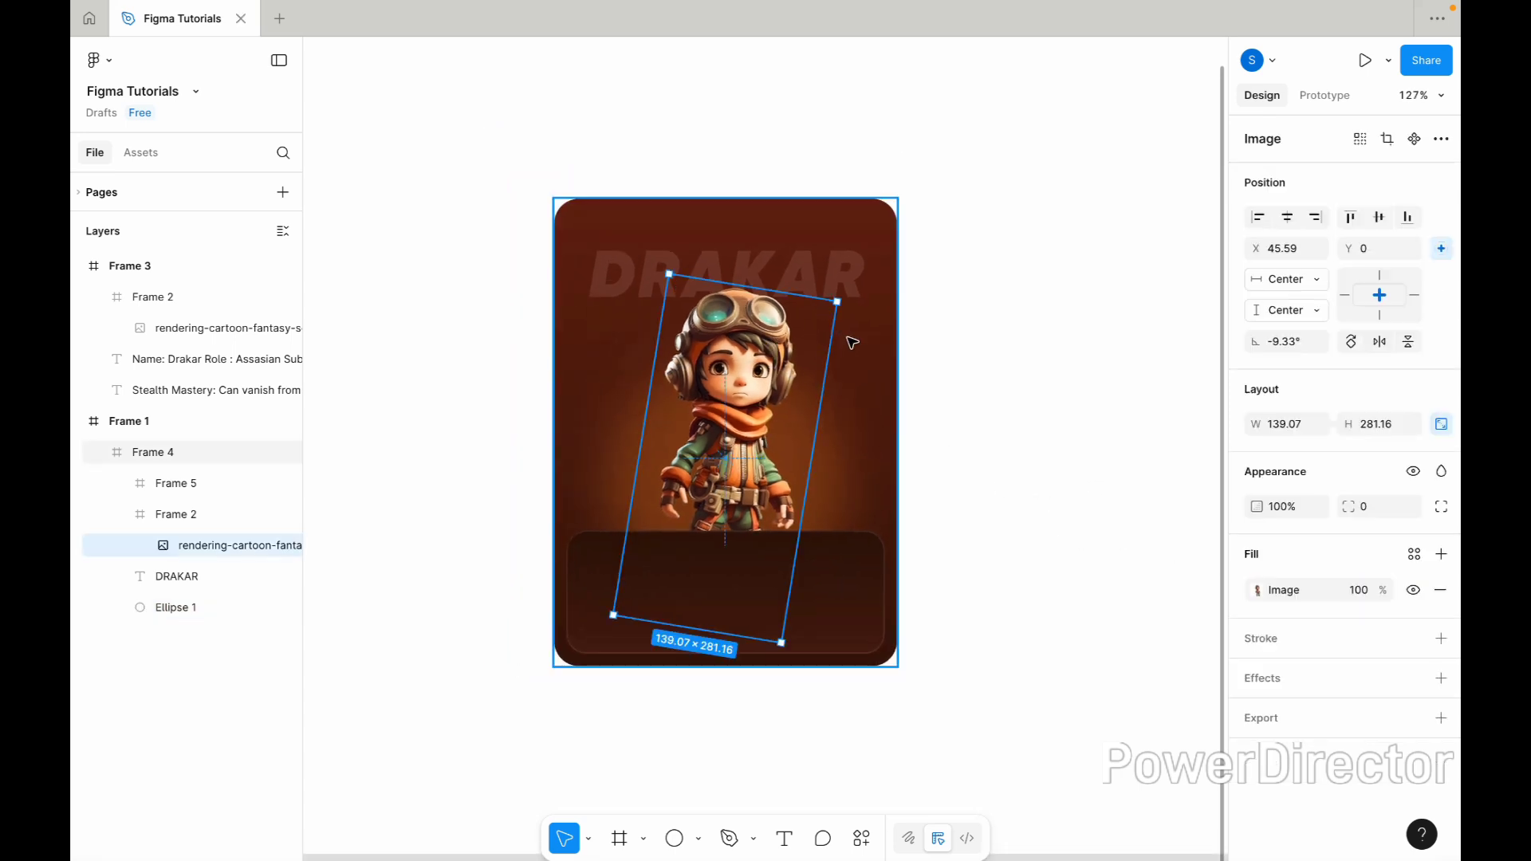
{"action": "left_click_drag", "start_coordinate": [734, 394], "coordinate": [832, 319], "text": "alt"}
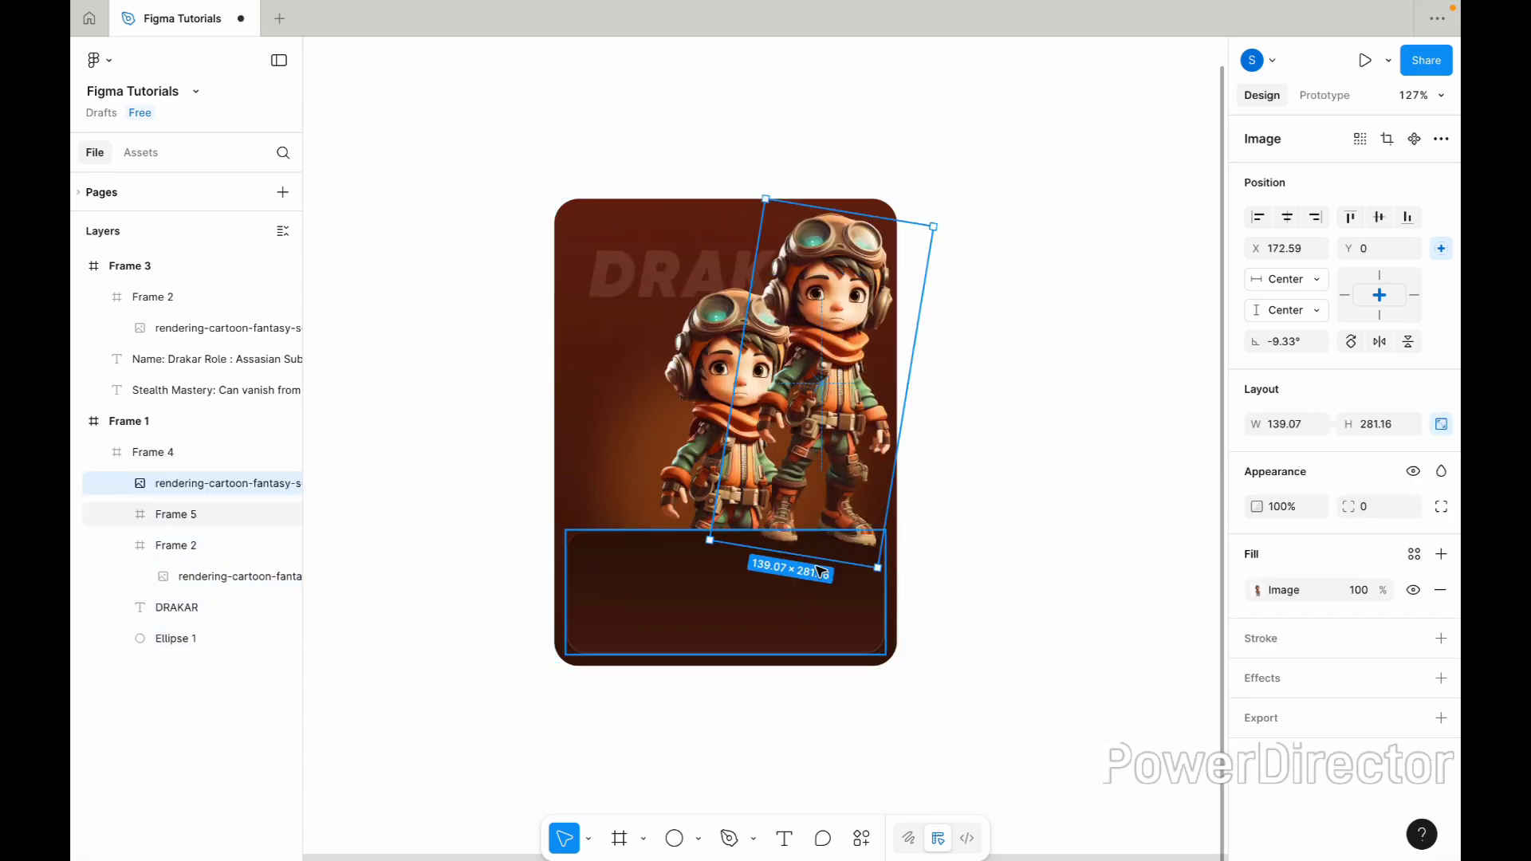
{"action": "left_click_drag", "start_coordinate": [814, 552], "coordinate": [842, 421]}
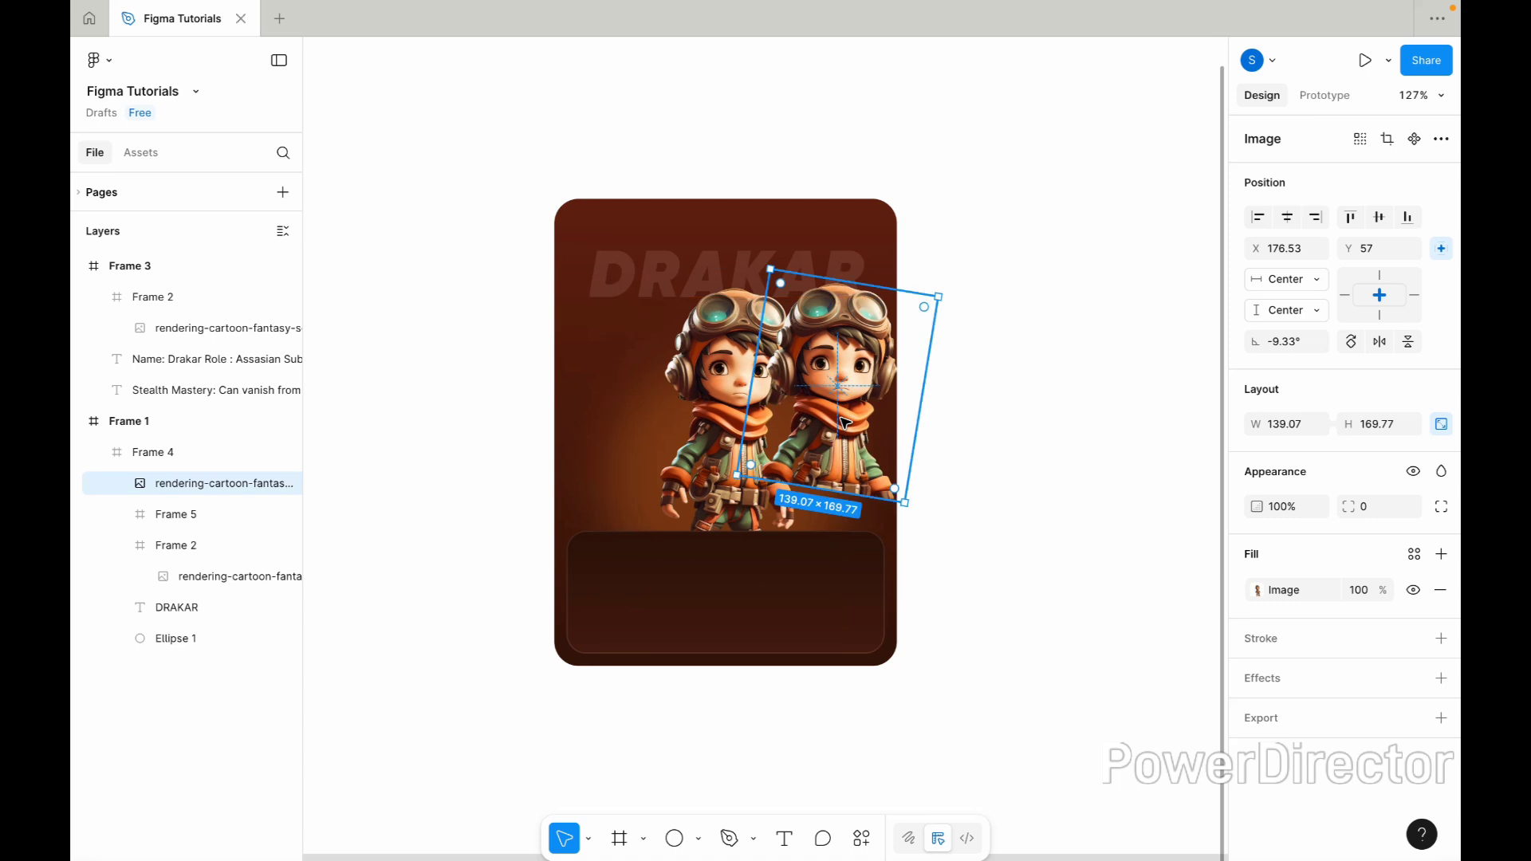
Send the duplicate character image behind the card's other layers and scale it to about 307 × 375.
{"action": "right_click", "coordinate": [885, 419]}
{"action": "left_click", "coordinate": [890, 418]}
{"action": "key", "text": "k"}
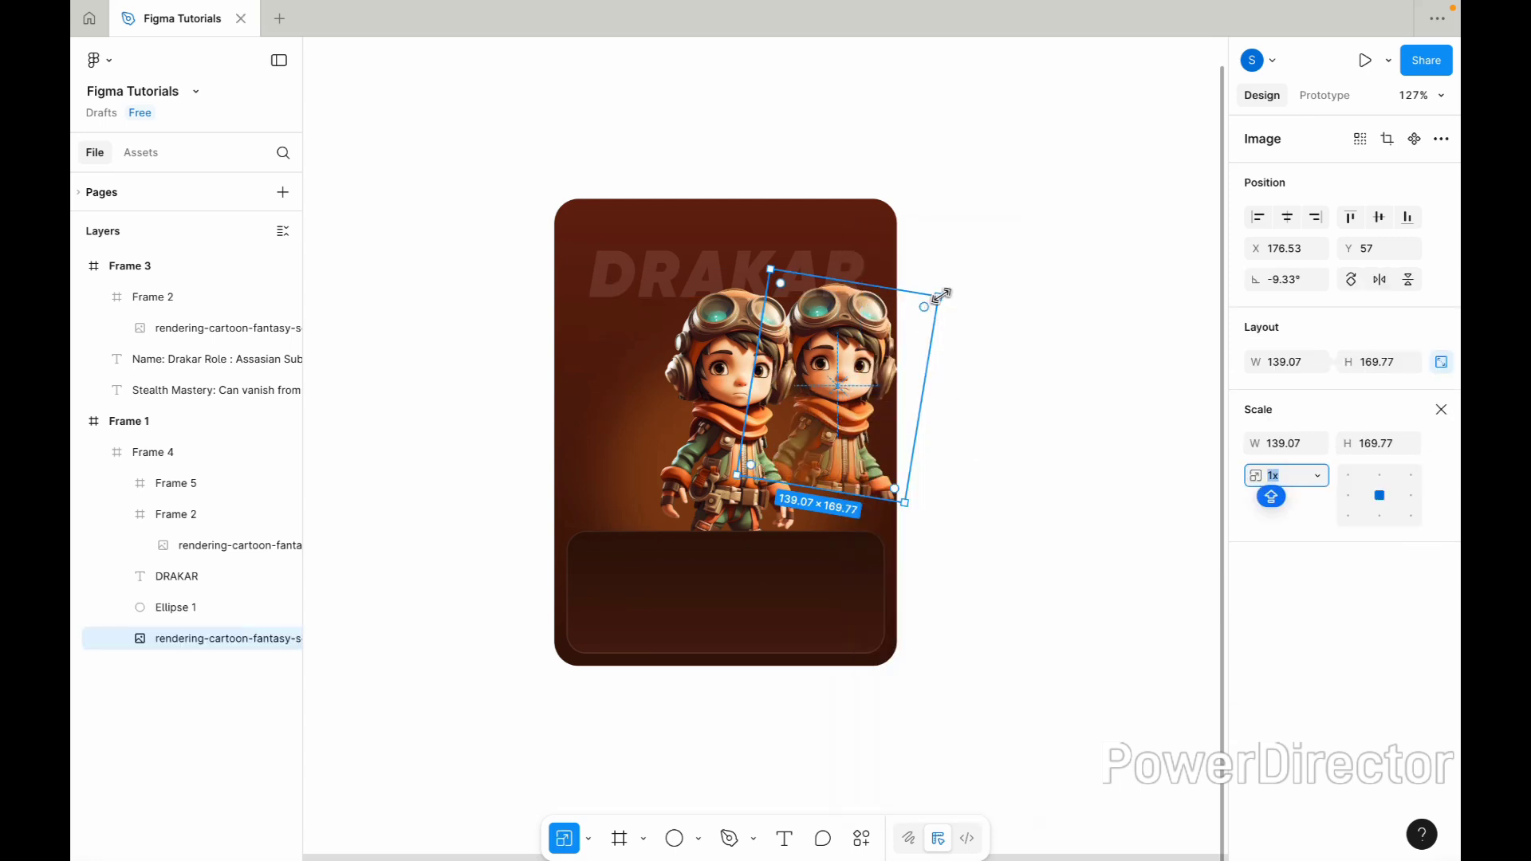
{"action": "left_click_drag", "start_coordinate": [939, 296], "coordinate": [1012, 182]}
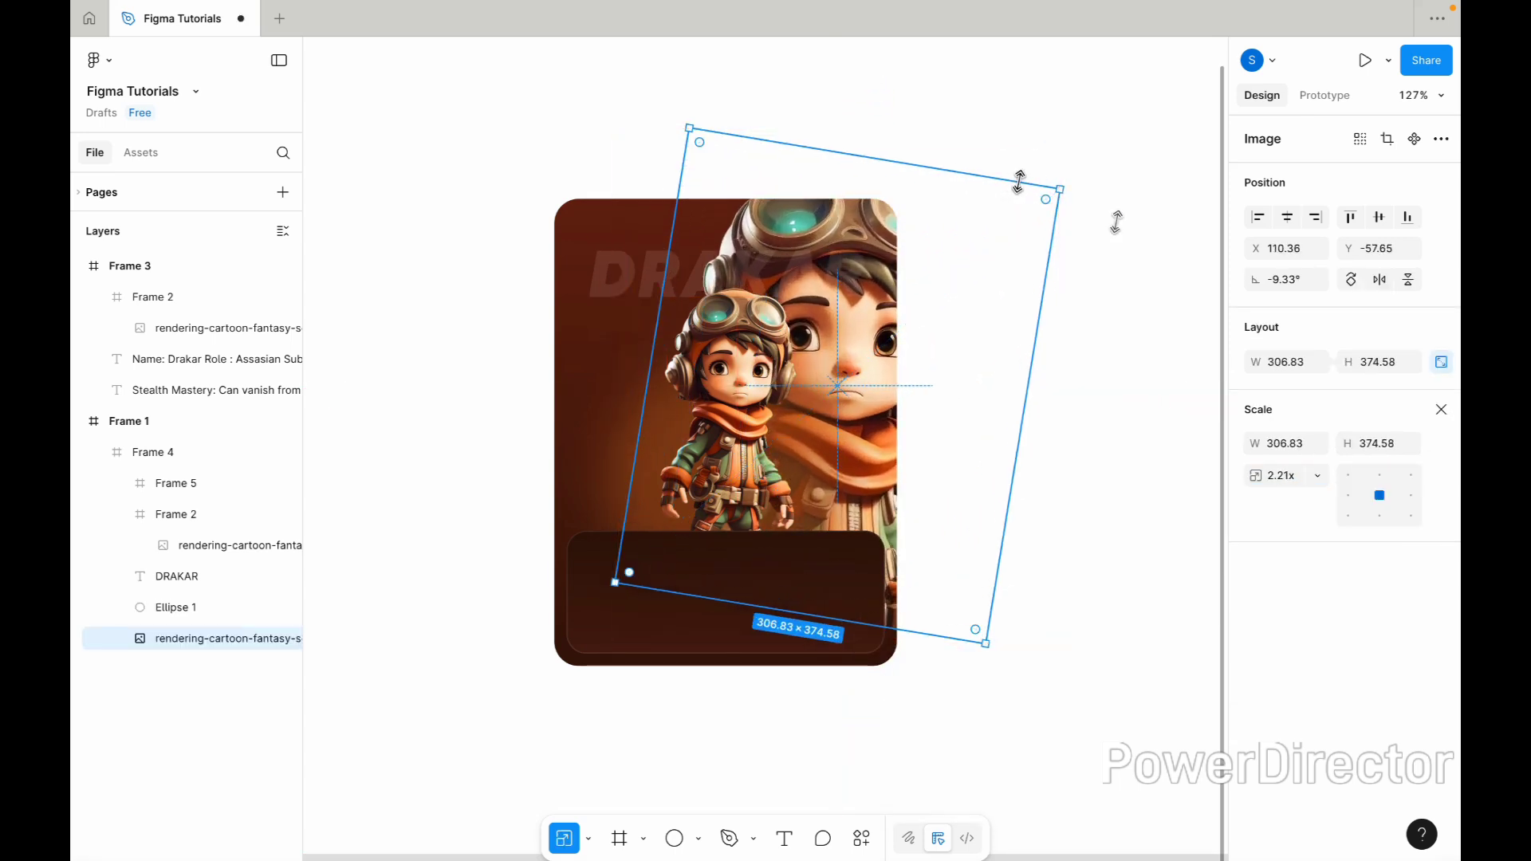
Set the enlarged character image's fill opacity to 10% and shift it slightly down and to the right.
{"action": "left_click", "coordinate": [1441, 409]}
{"action": "type", "text": "10"}
{"action": "key", "text": "Return"}
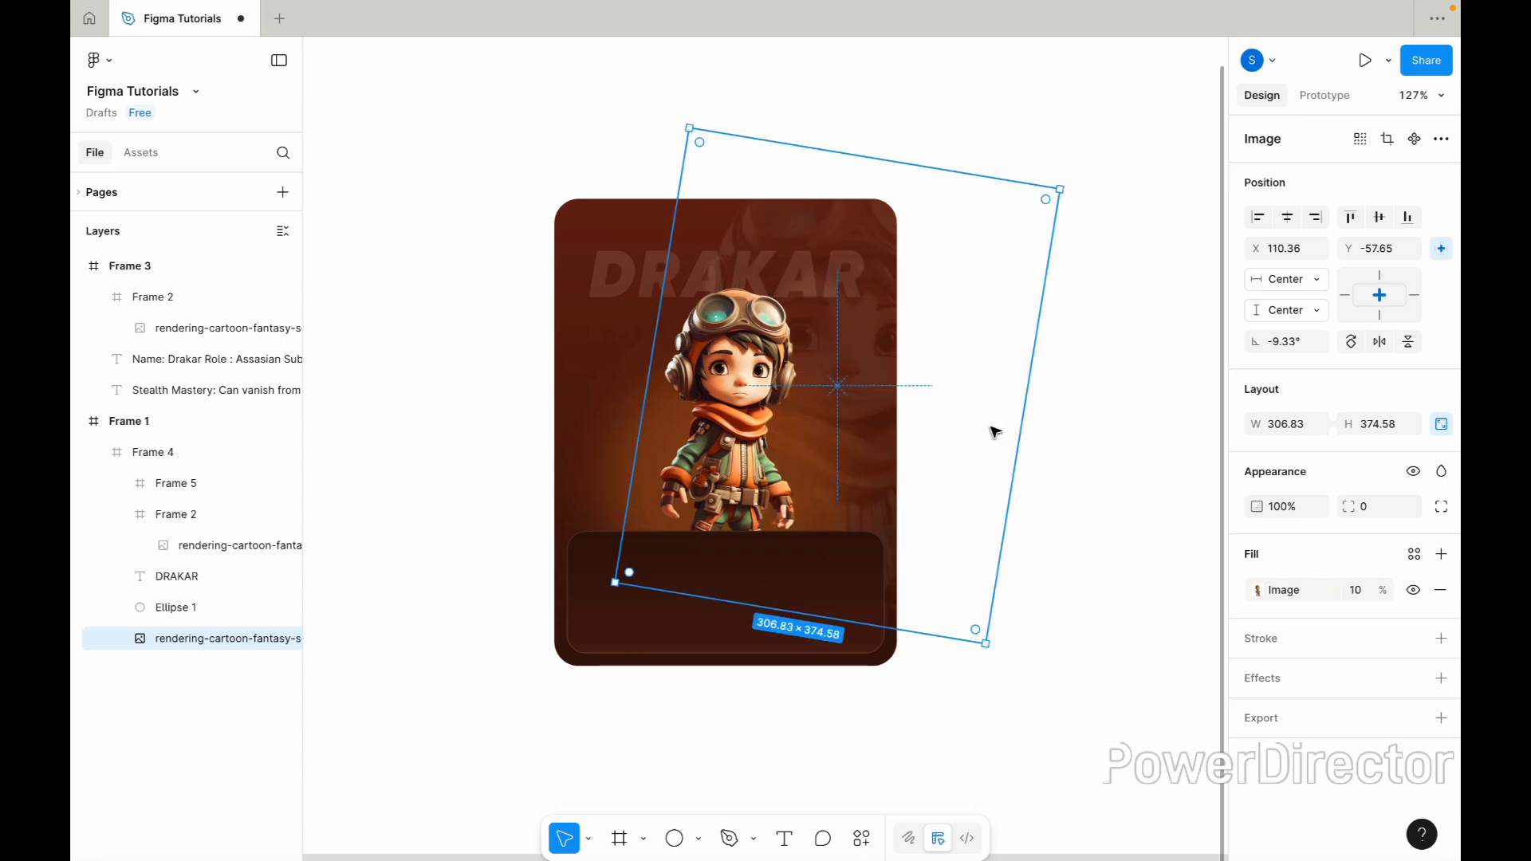
{"action": "left_click_drag", "start_coordinate": [834, 359], "coordinate": [851, 423]}
{"action": "left_click", "coordinate": [1023, 479]}
{"action": "scroll", "coordinate": [944, 430], "scroll_direction": "up", "scroll_amount": 3}
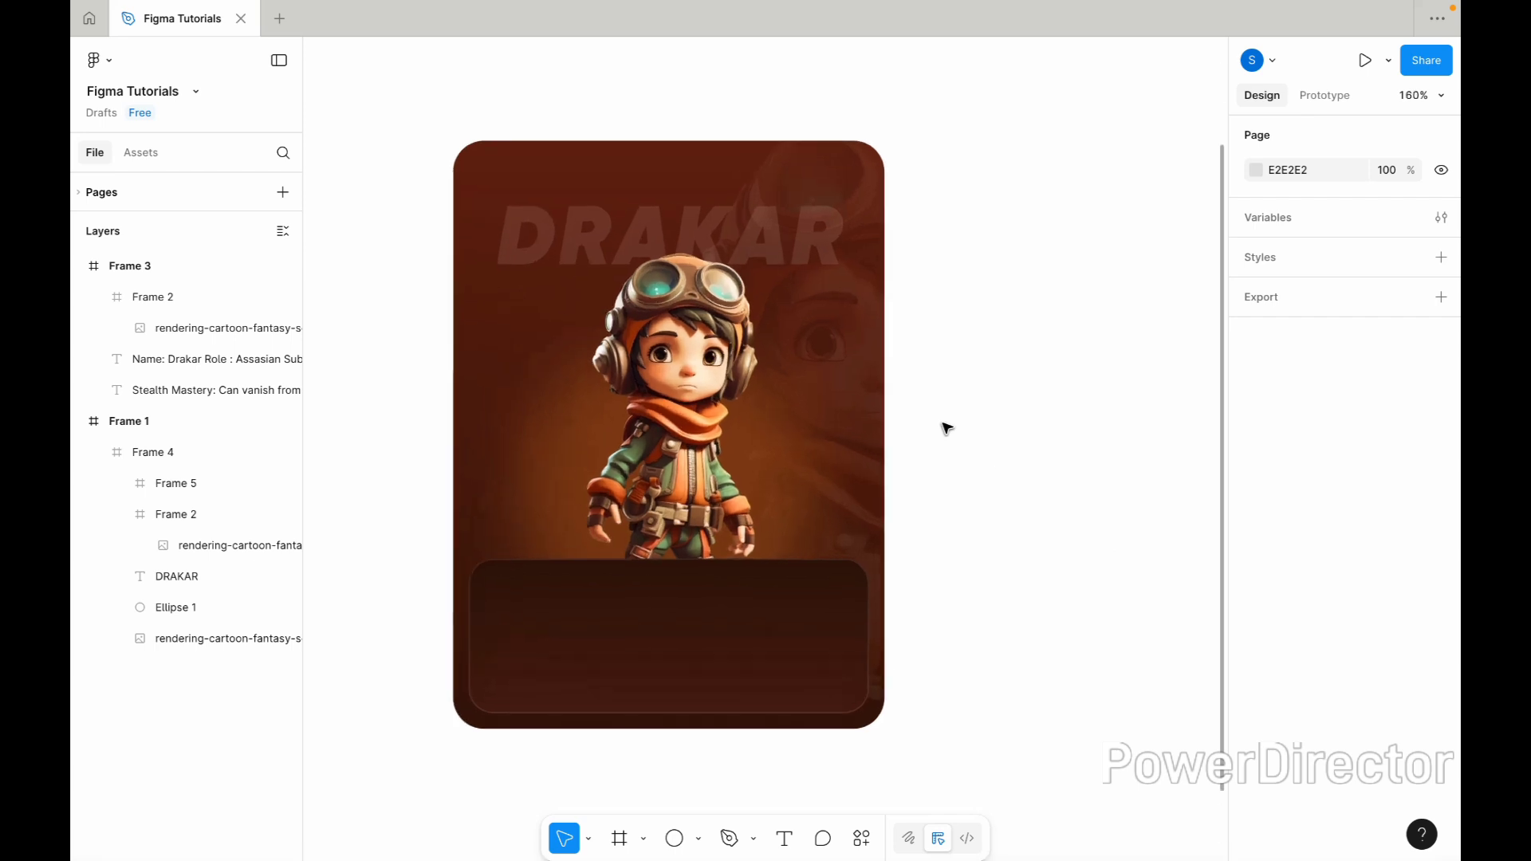
Add a background blur effect of 12 to the DRAKAR title.
{"action": "left_click", "coordinate": [587, 249]}
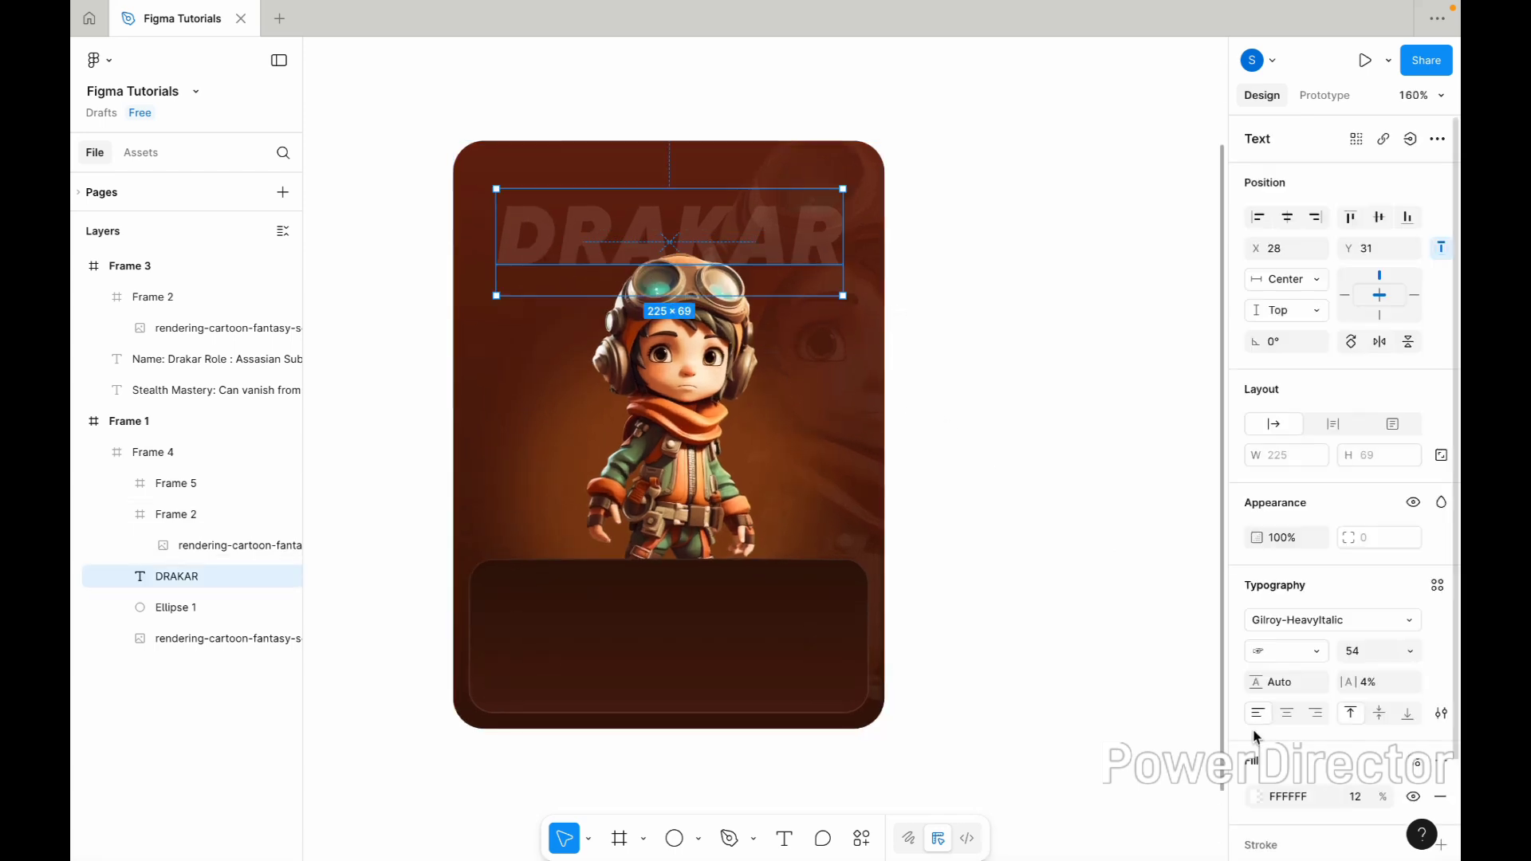
{"action": "scroll", "coordinate": [1242, 803], "scroll_direction": "down", "scroll_amount": 2}
{"action": "left_click", "coordinate": [1288, 769]}
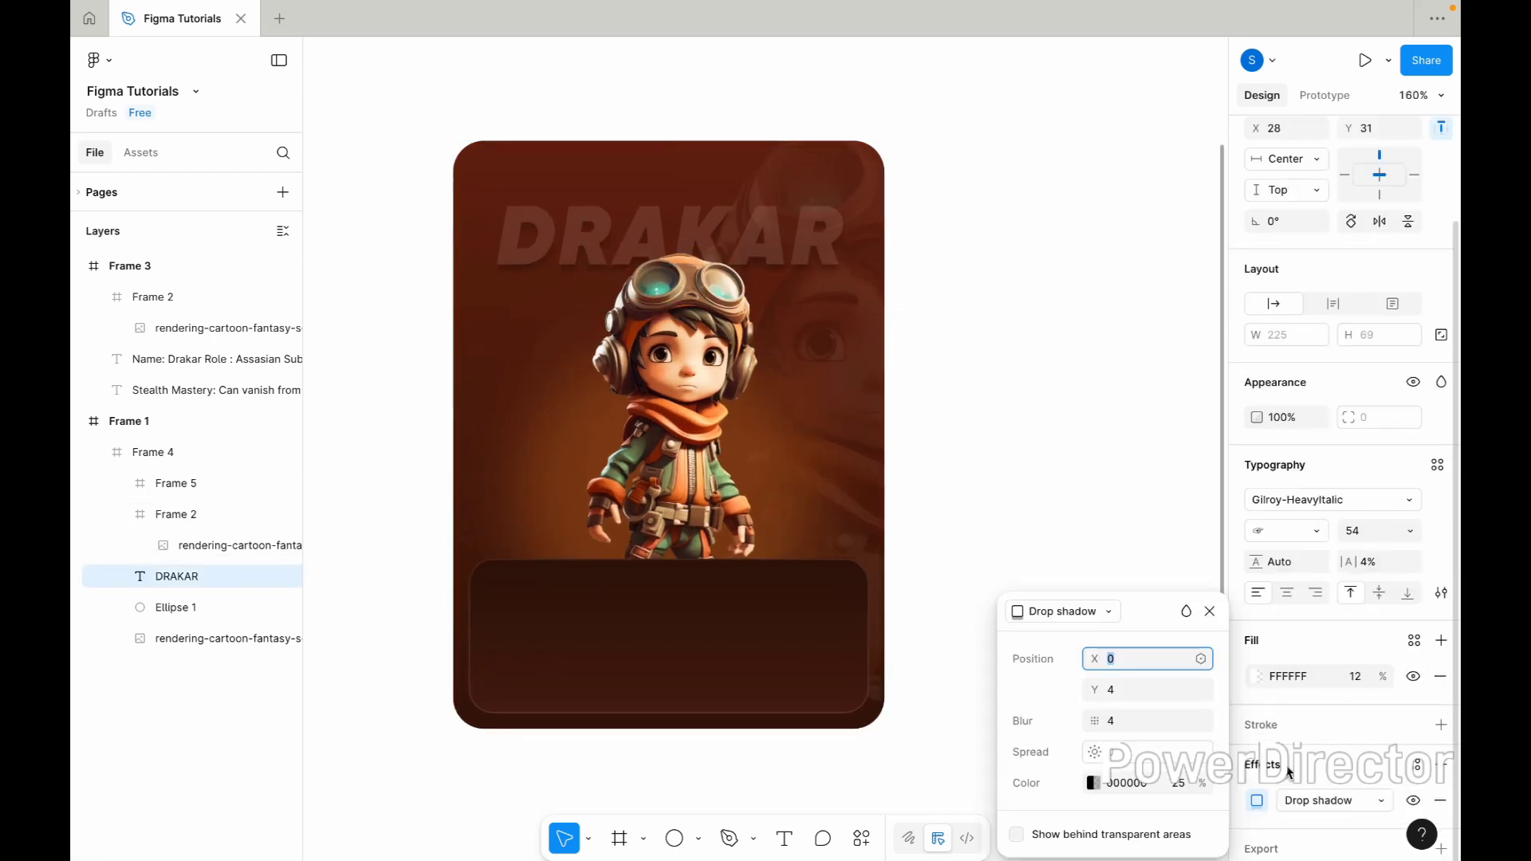
{"action": "left_click", "coordinate": [1317, 806]}
{"action": "left_click", "coordinate": [1347, 784]}
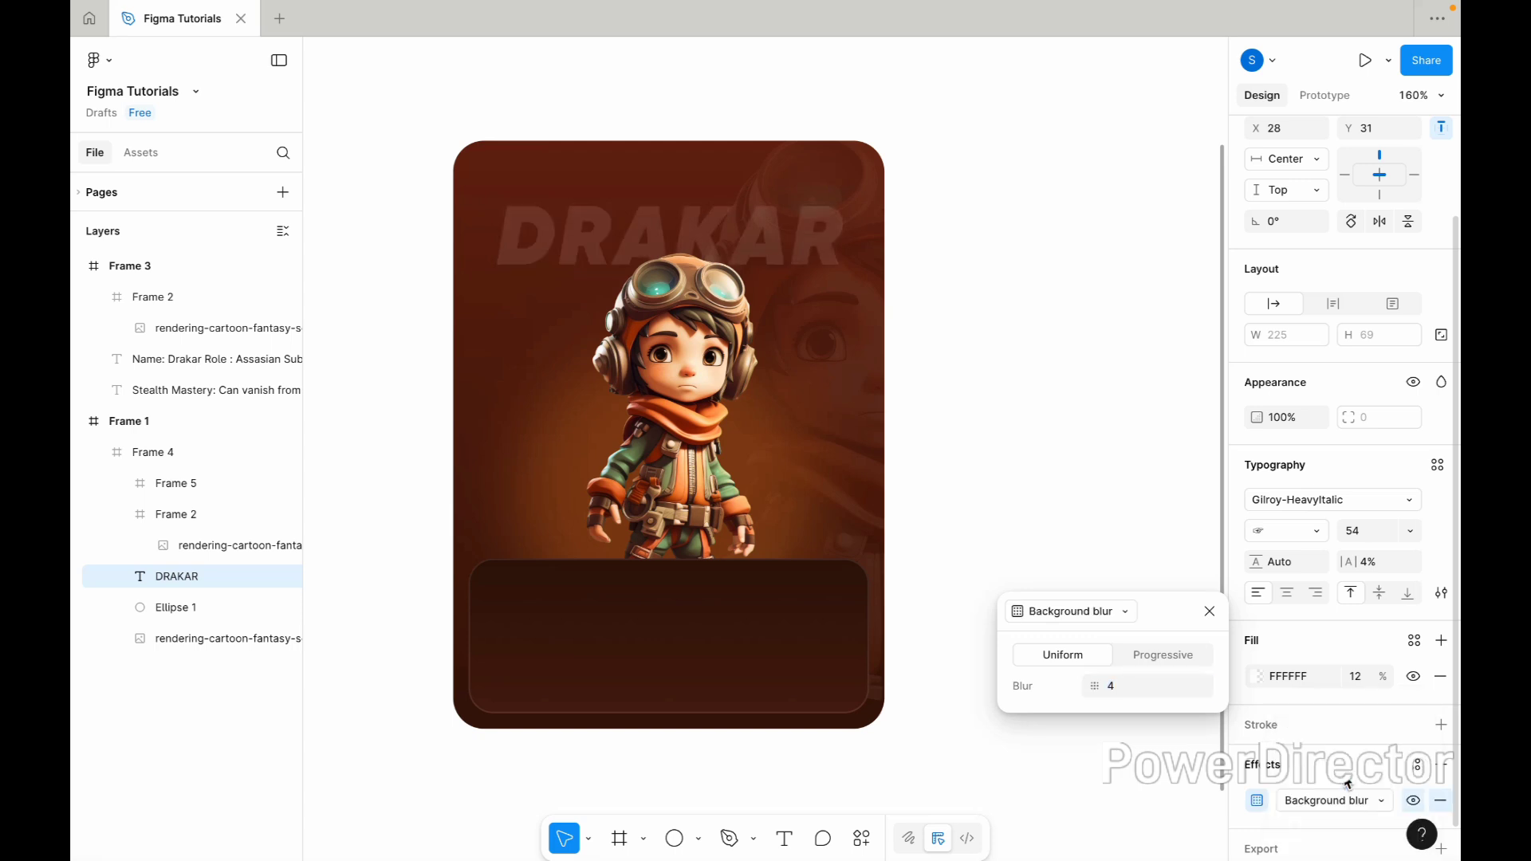
{"action": "left_click", "coordinate": [1120, 688]}
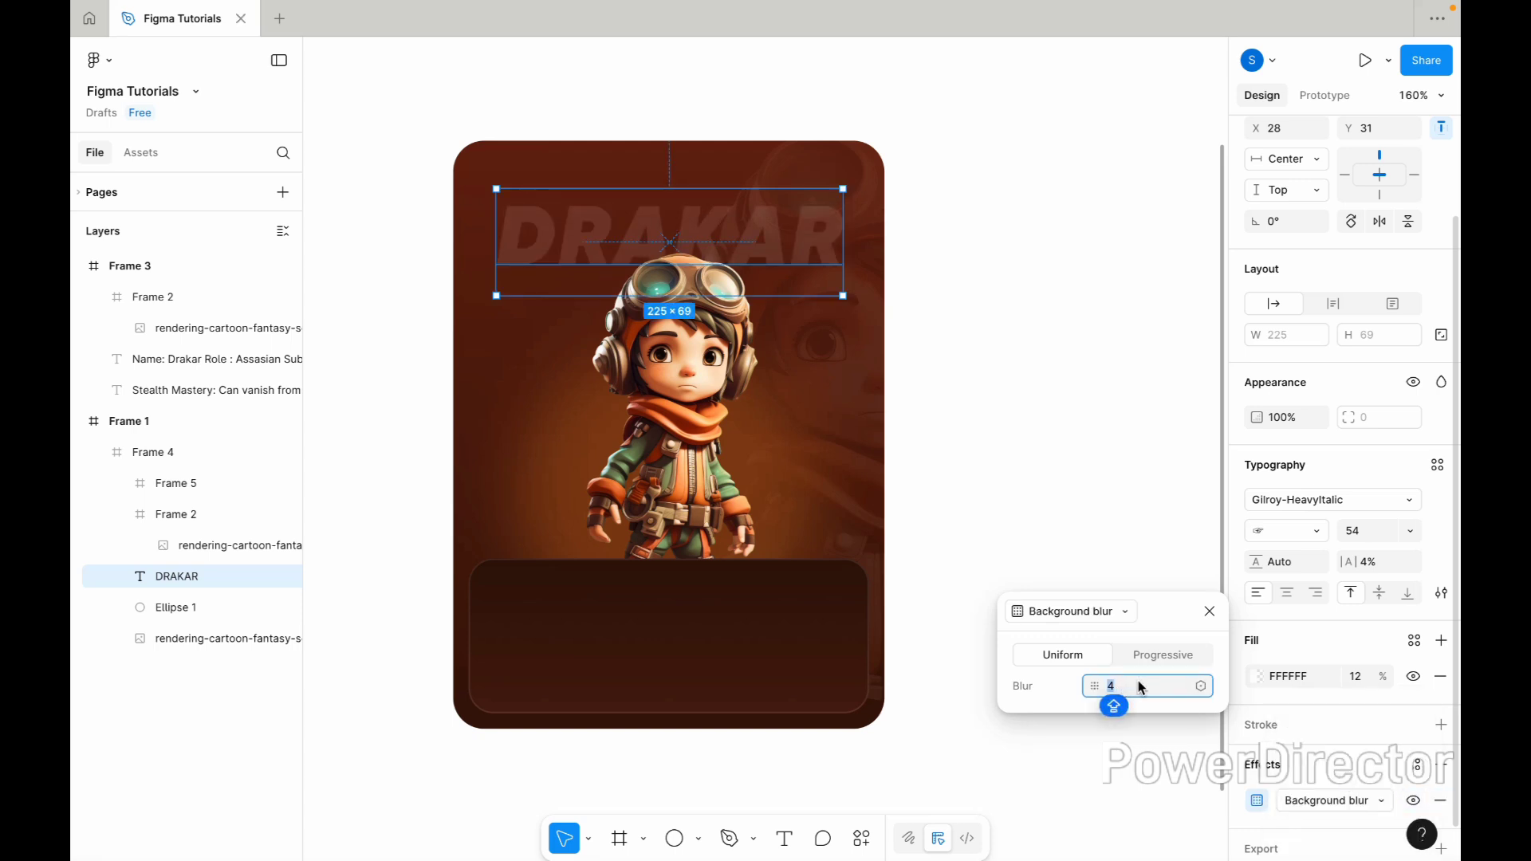
{"action": "type", "text": "12"}
{"action": "key", "text": "Return"}
Set the DRAKAR title's fill opacity to 20%.
{"action": "left_click", "coordinate": [1367, 678]}
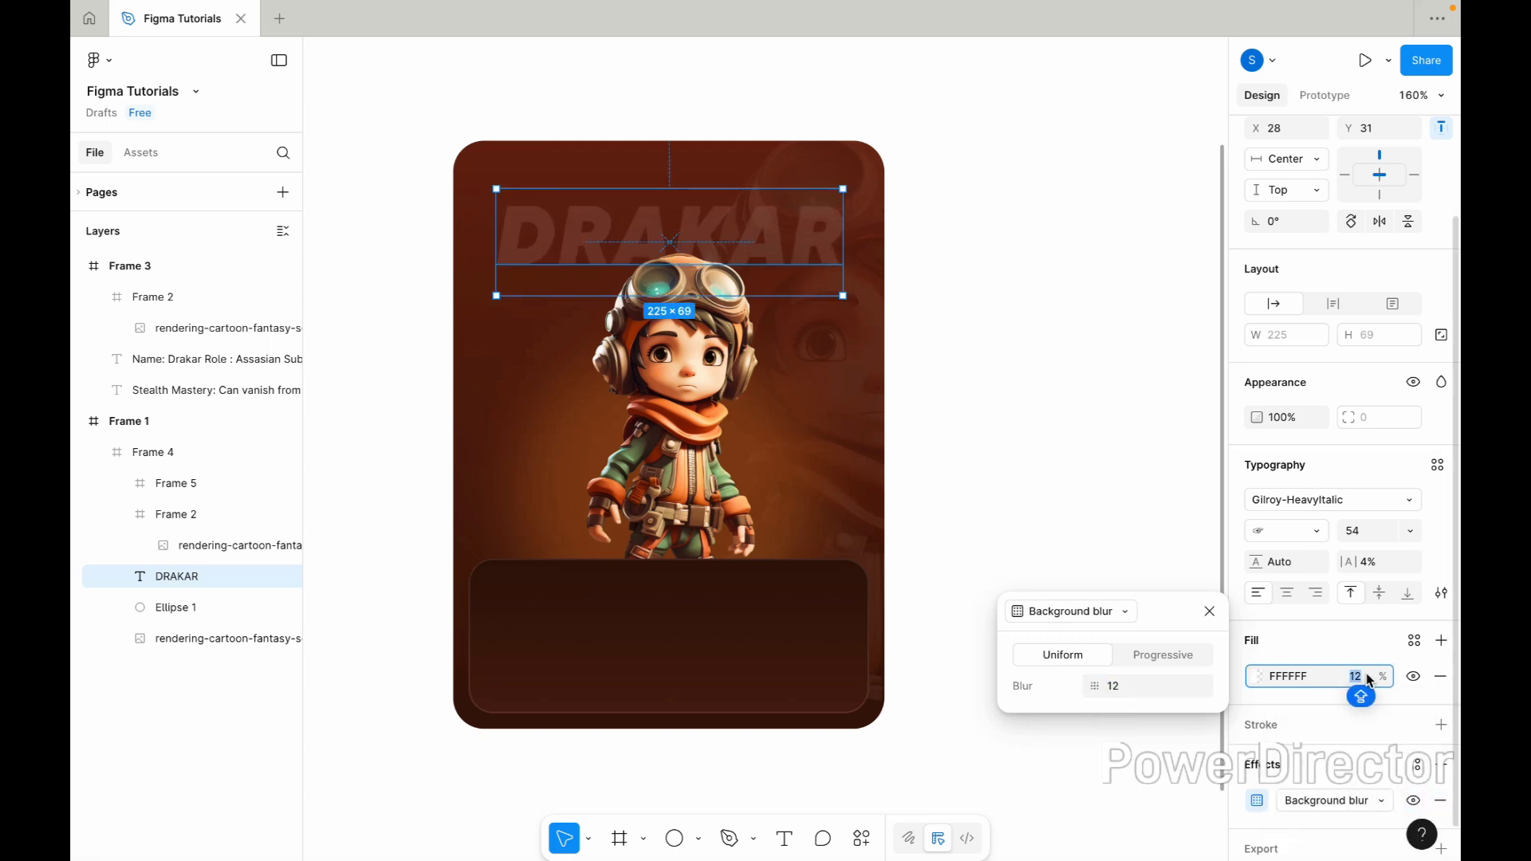
{"action": "type", "text": "20"}
{"action": "key", "text": "Return"}
{"action": "left_click", "coordinate": [987, 369]}
{"action": "scroll", "coordinate": [988, 369], "scroll_direction": "down", "scroll_amount": 3}
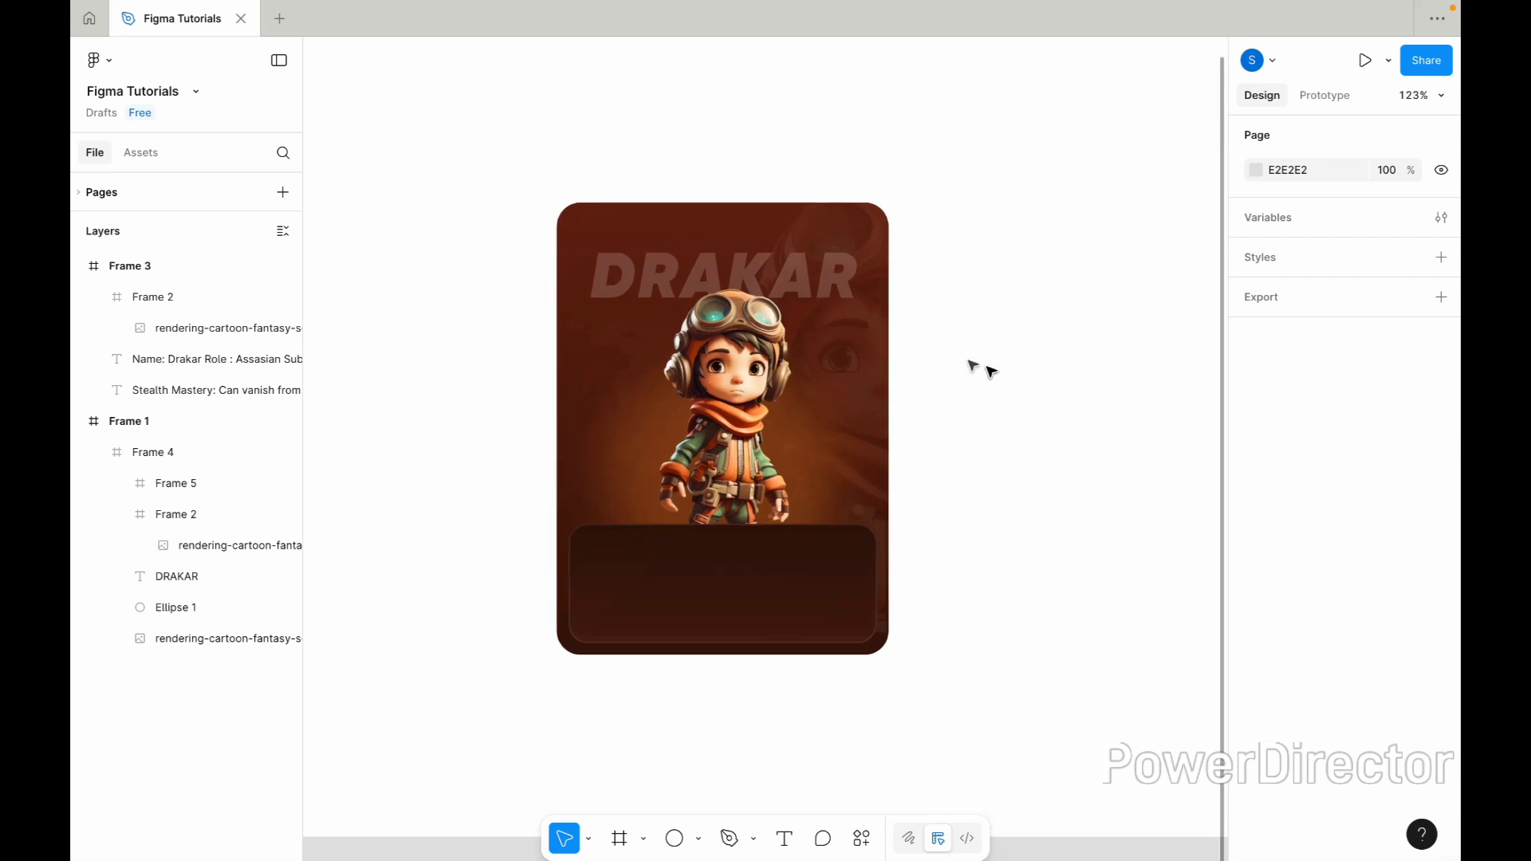
{"action": "scroll", "coordinate": [911, 306], "scroll_direction": "up", "scroll_amount": 2}
{"action": "left_click", "coordinate": [841, 287]}
{"action": "left_click", "coordinate": [1358, 797]}
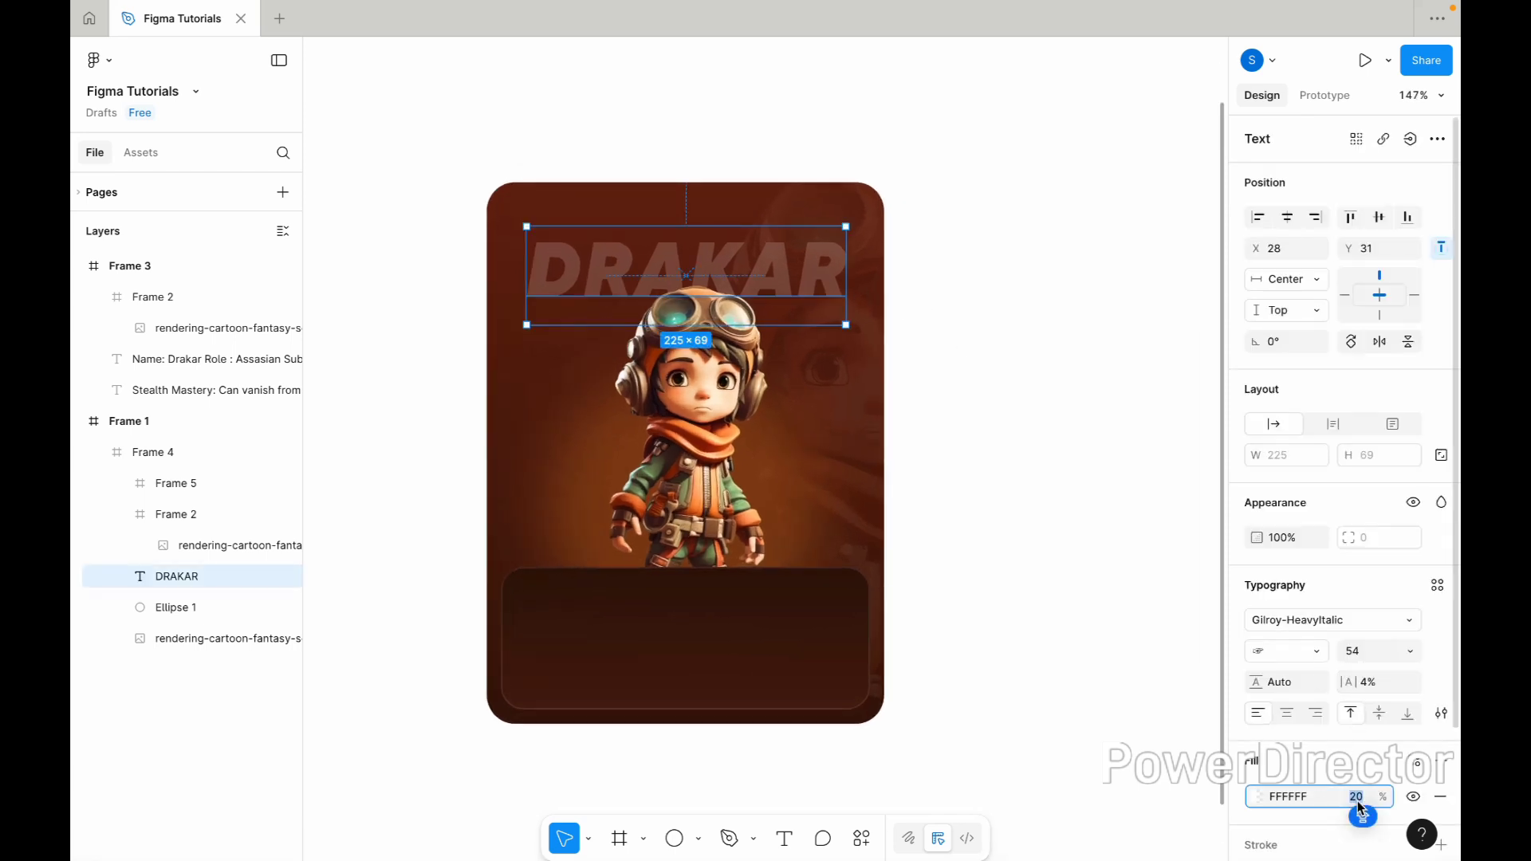
{"action": "left_click", "coordinate": [944, 375]}
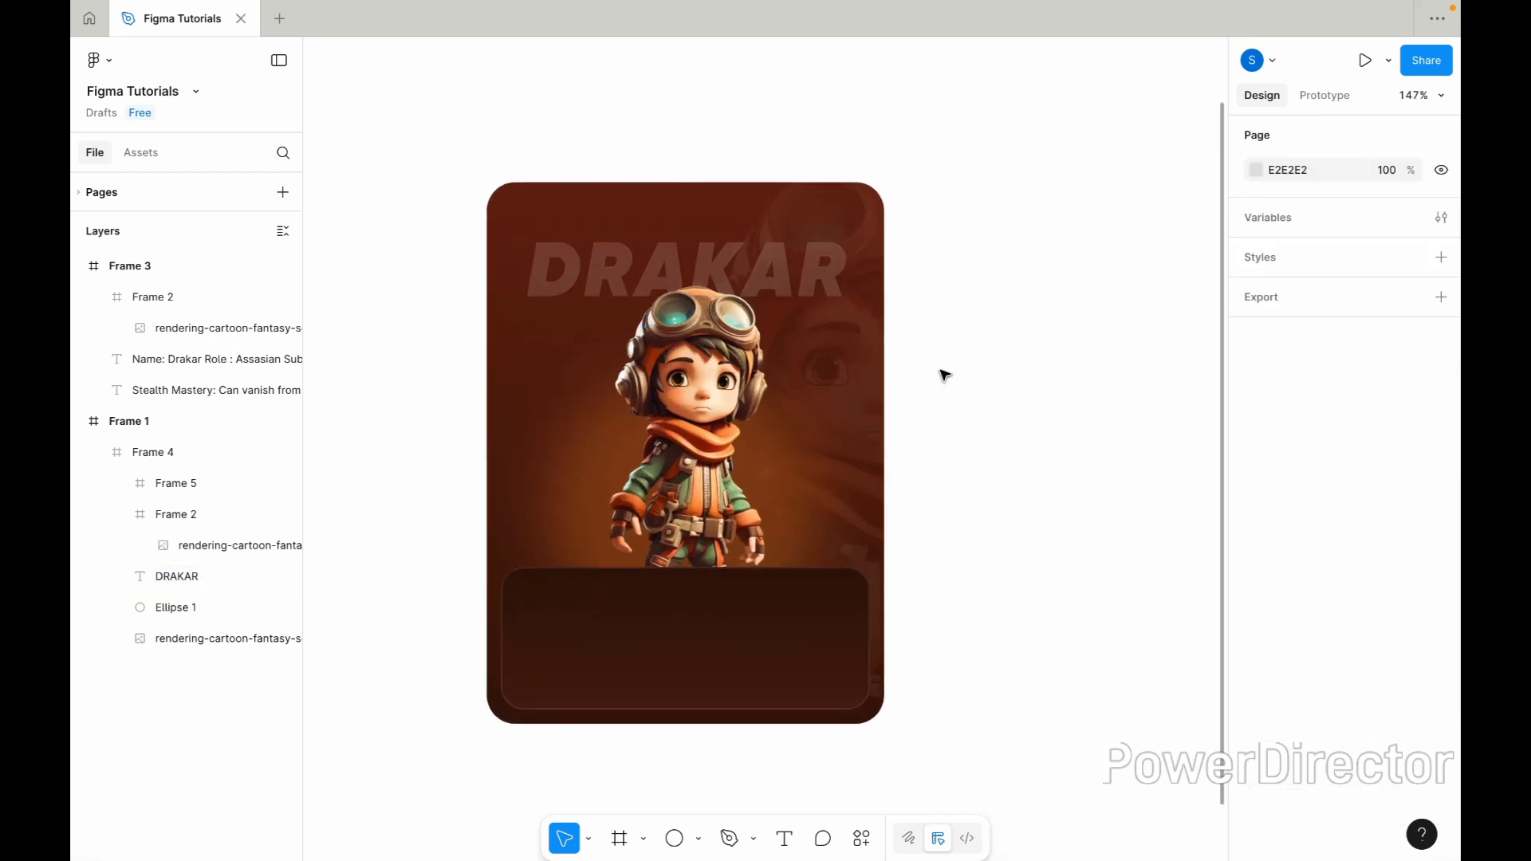
Draw a rectangle about 87 × 35 on the blank area beside the card, level with the information panel.
{"action": "scroll", "coordinate": [943, 375], "scroll_direction": "down", "scroll_amount": 3}
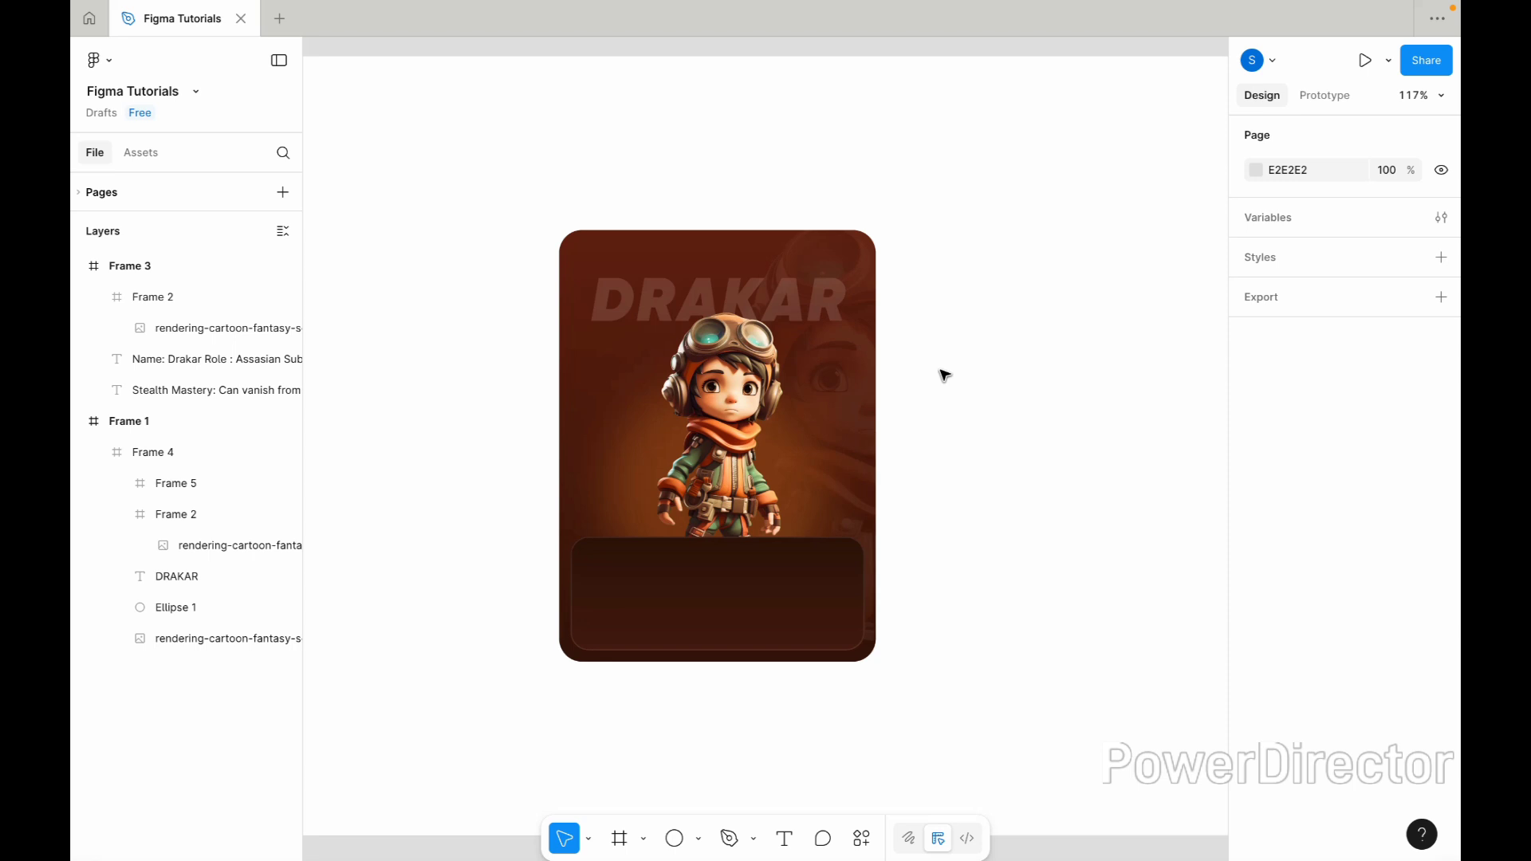
{"action": "scroll", "coordinate": [917, 381], "scroll_direction": "up", "scroll_amount": 3}
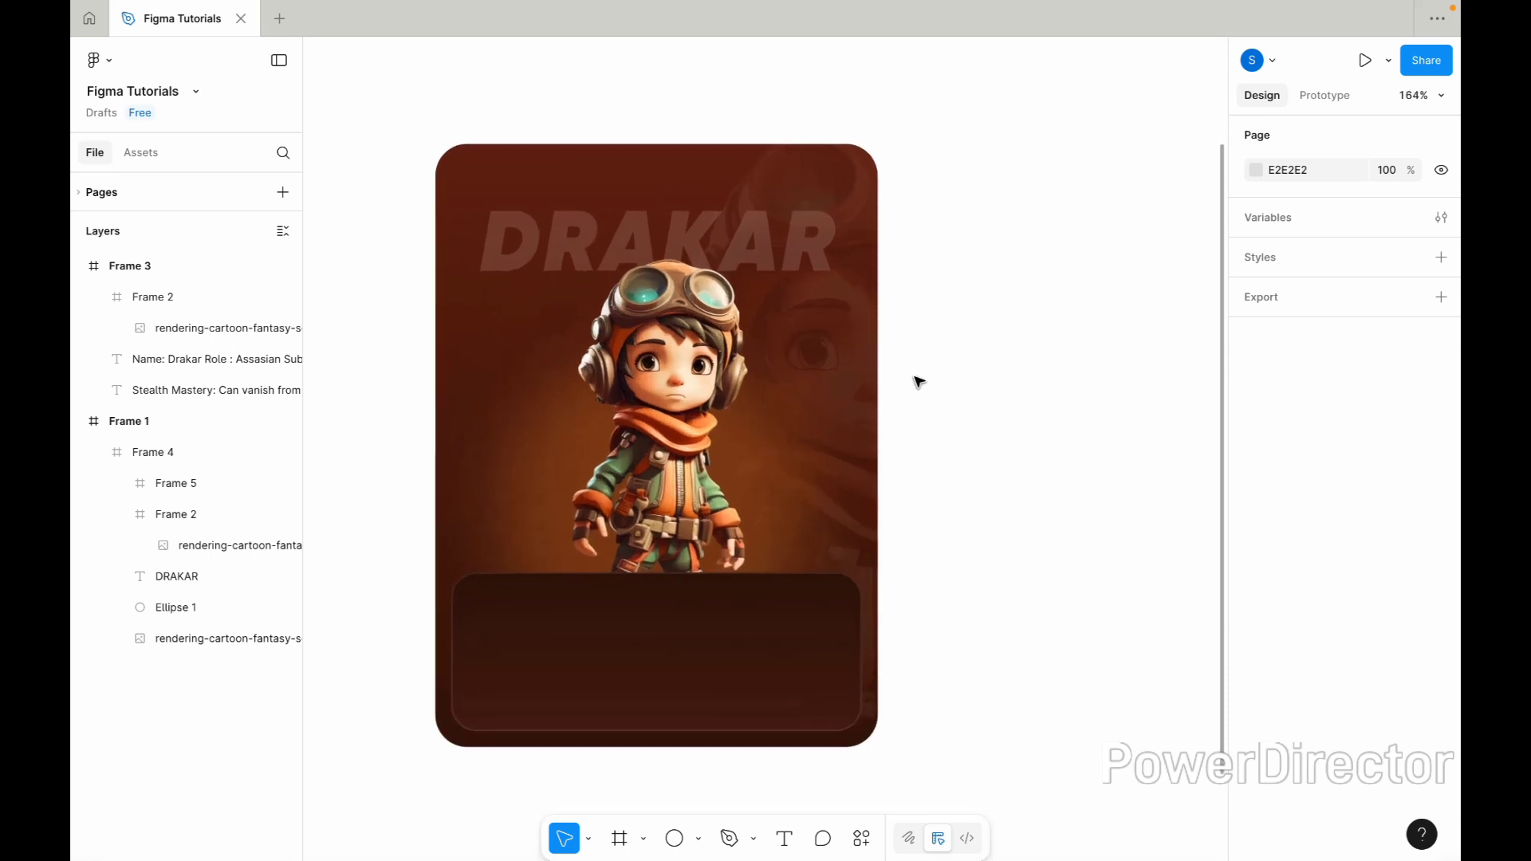
{"action": "scroll", "coordinate": [968, 449], "scroll_direction": "down", "scroll_amount": 3}
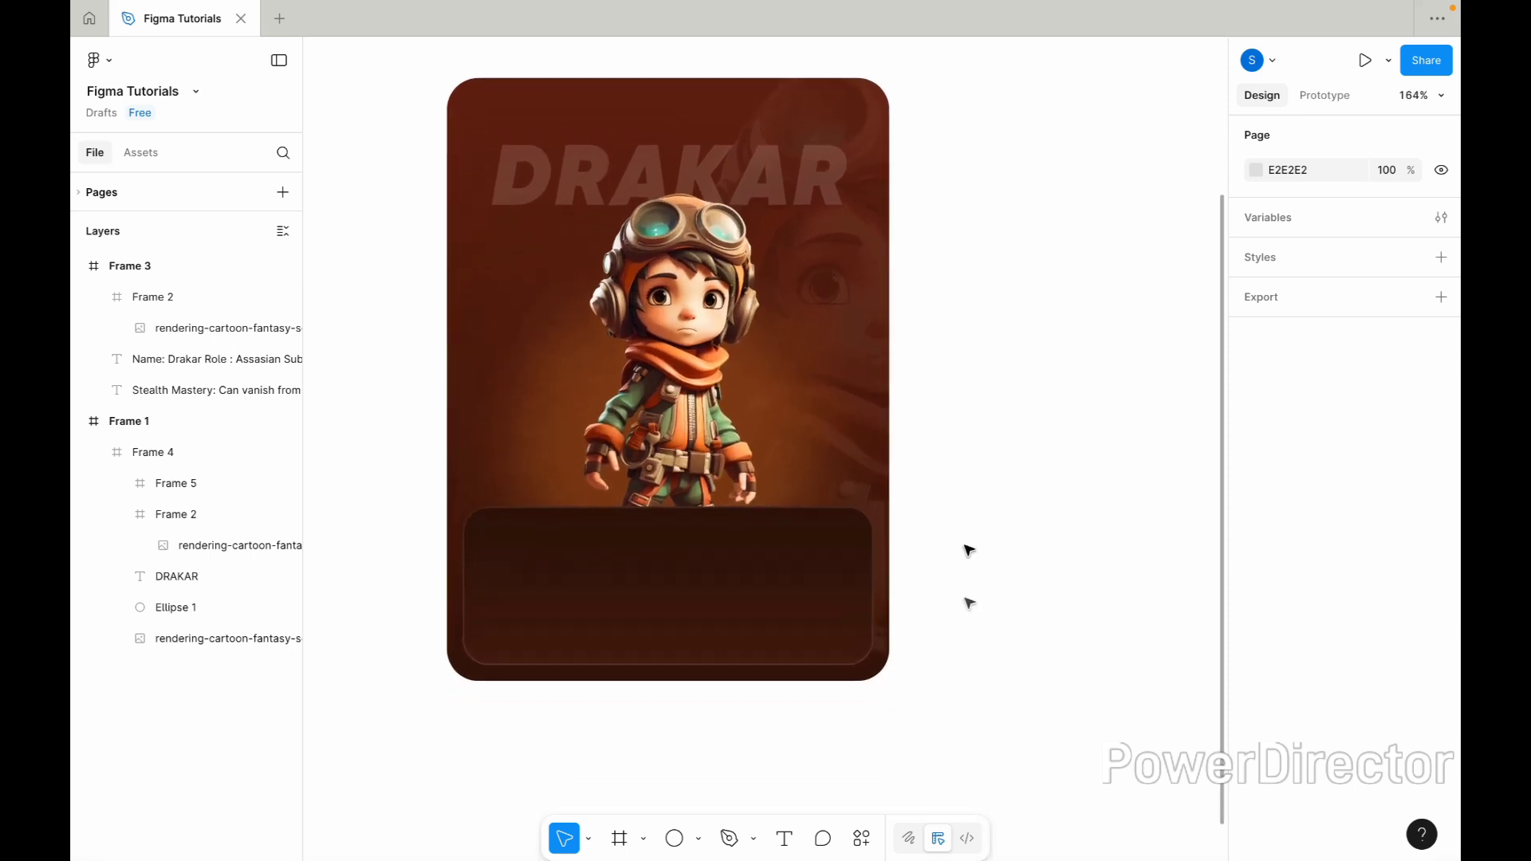
{"action": "scroll", "coordinate": [965, 691], "scroll_direction": "right", "scroll_amount": 2}
{"action": "left_click", "coordinate": [697, 843]}
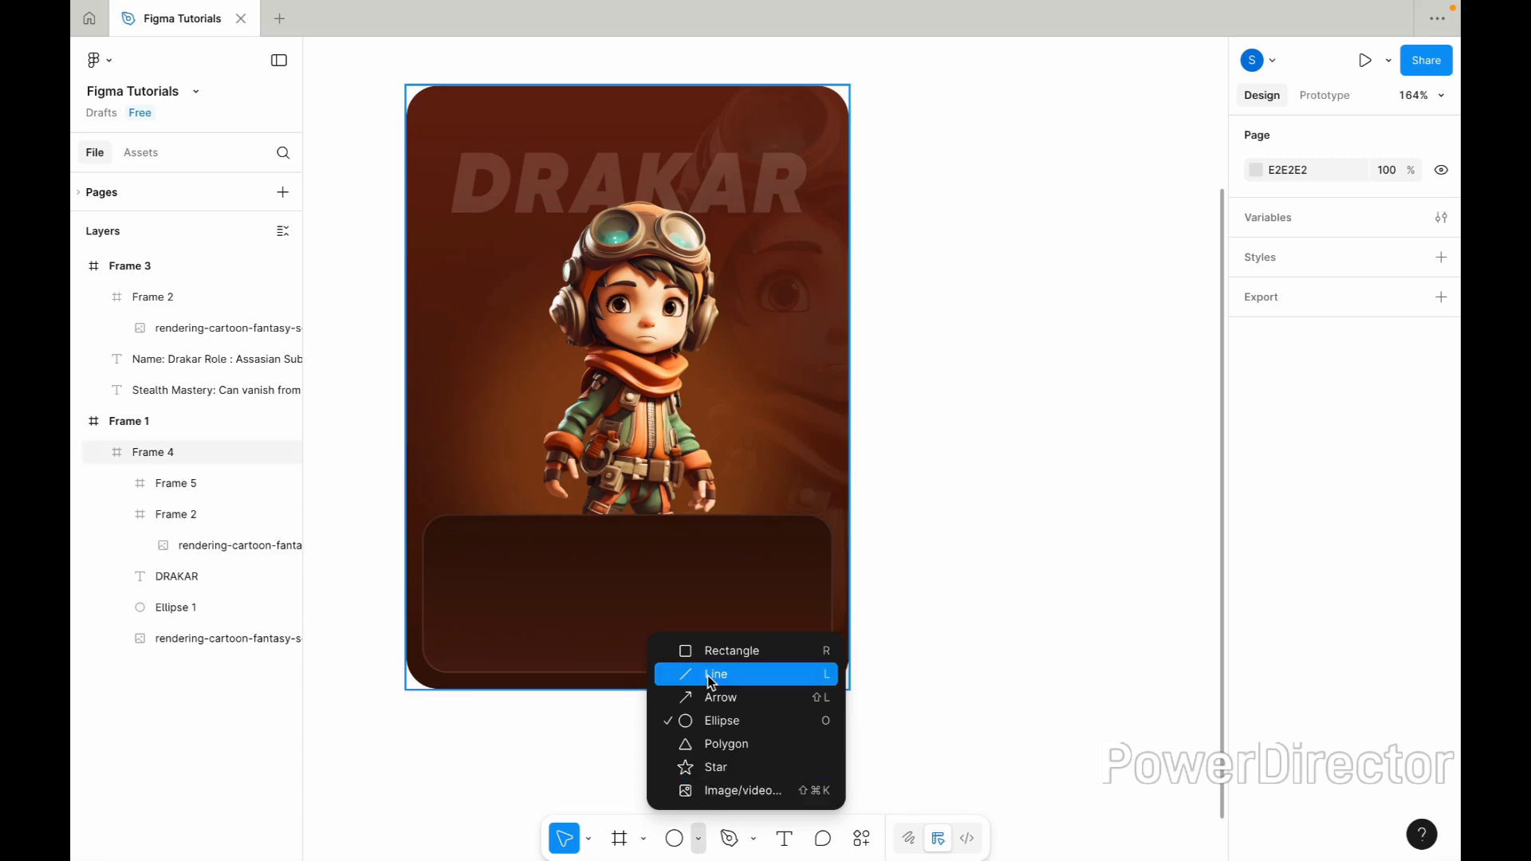
{"action": "left_click", "coordinate": [710, 650]}
{"action": "left_click_drag", "start_coordinate": [988, 585], "coordinate": [1059, 606]}
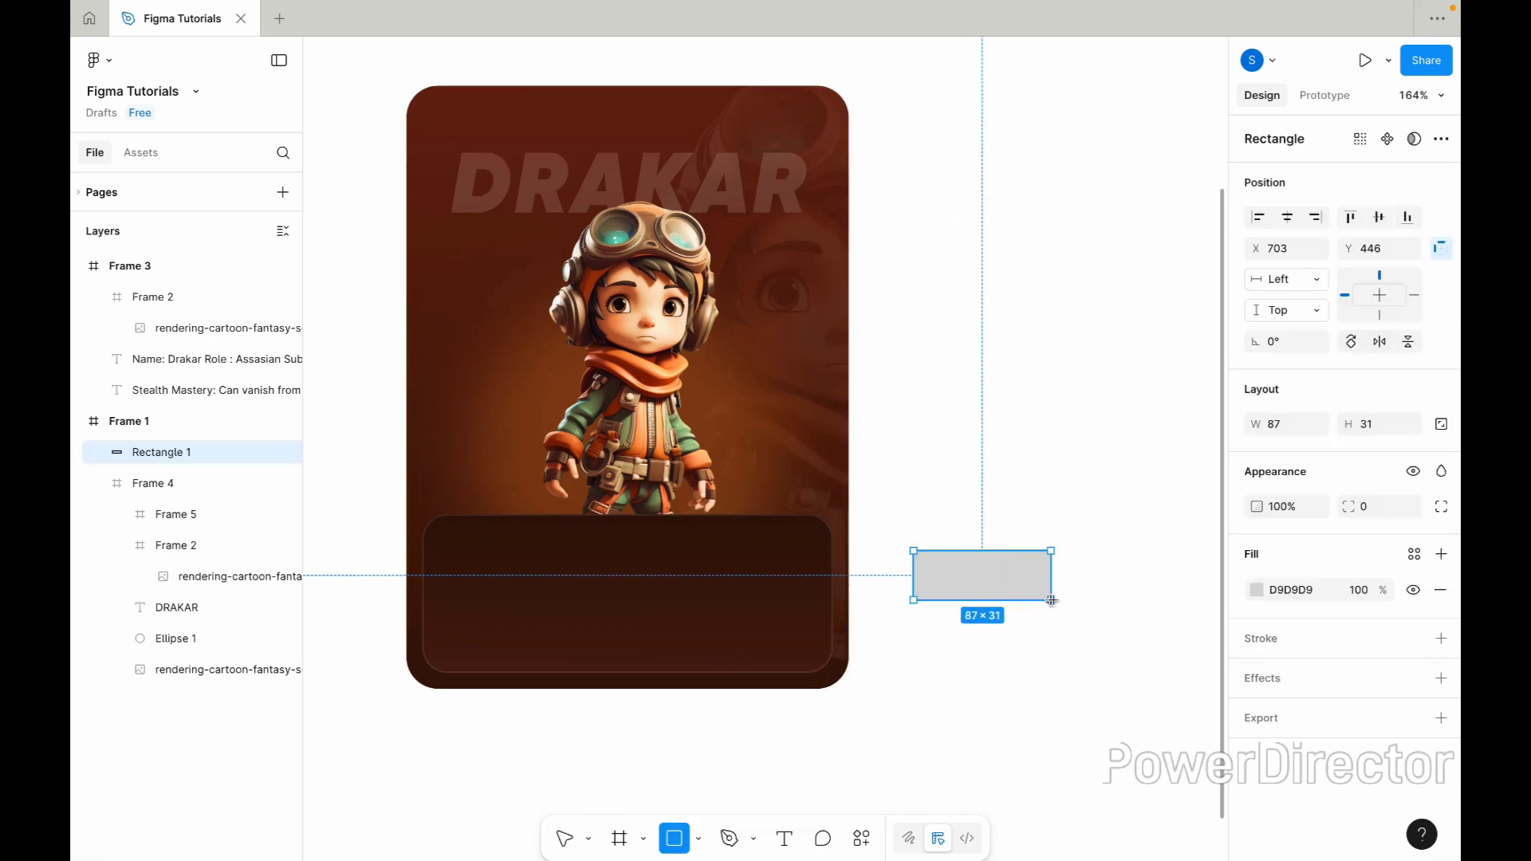
Set the new rectangle's width to 80 and its height to 32.
{"action": "left_click", "coordinate": [1280, 424]}
{"action": "type", "text": "80"}
{"action": "key", "text": "Return"}
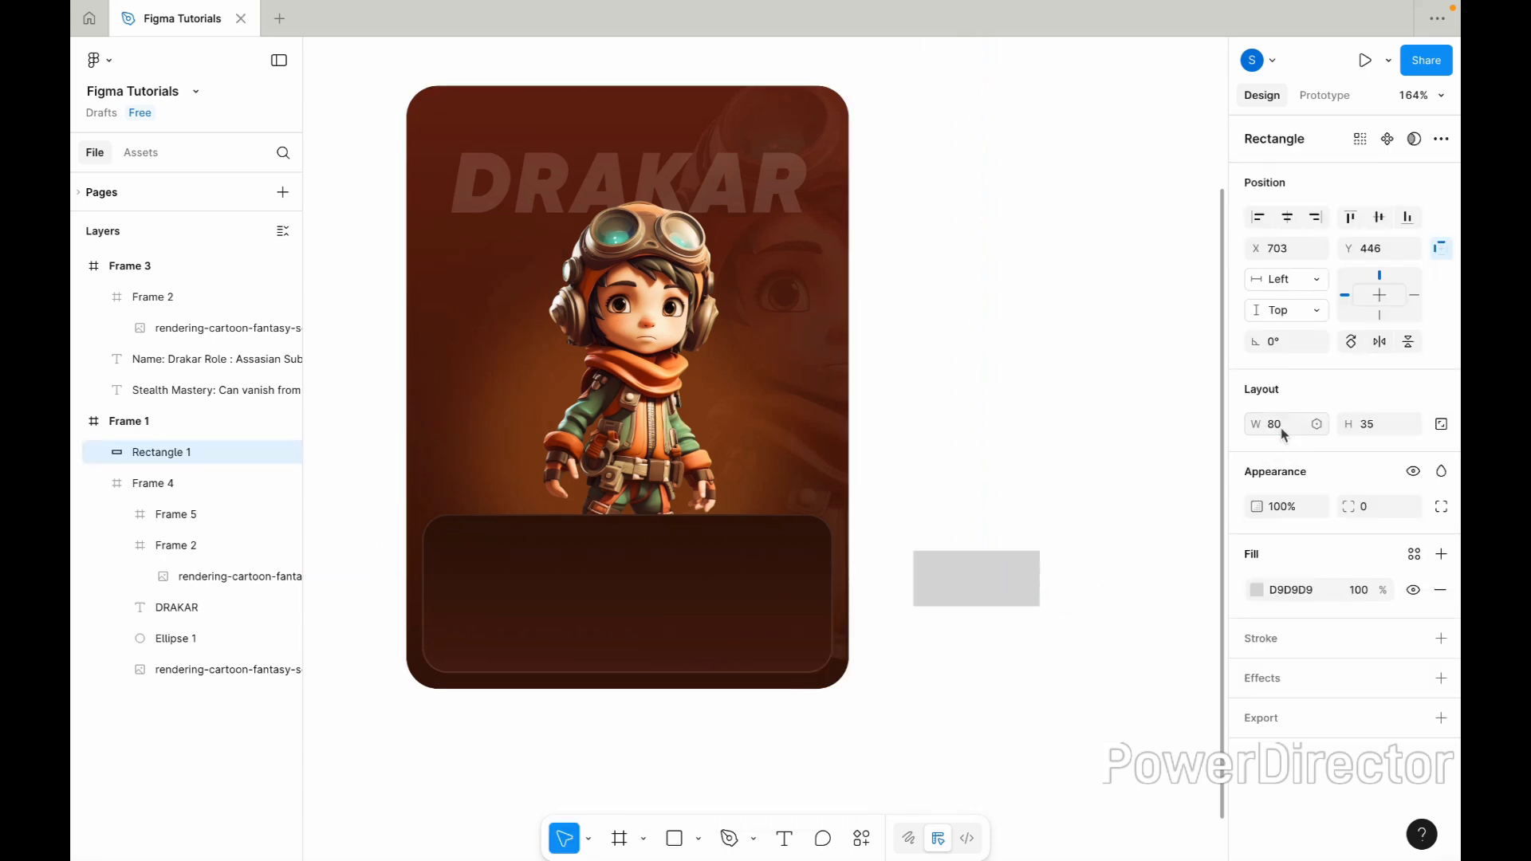
{"action": "left_click", "coordinate": [1386, 421]}
{"action": "type", "text": "32"}
{"action": "key", "text": "Return"}
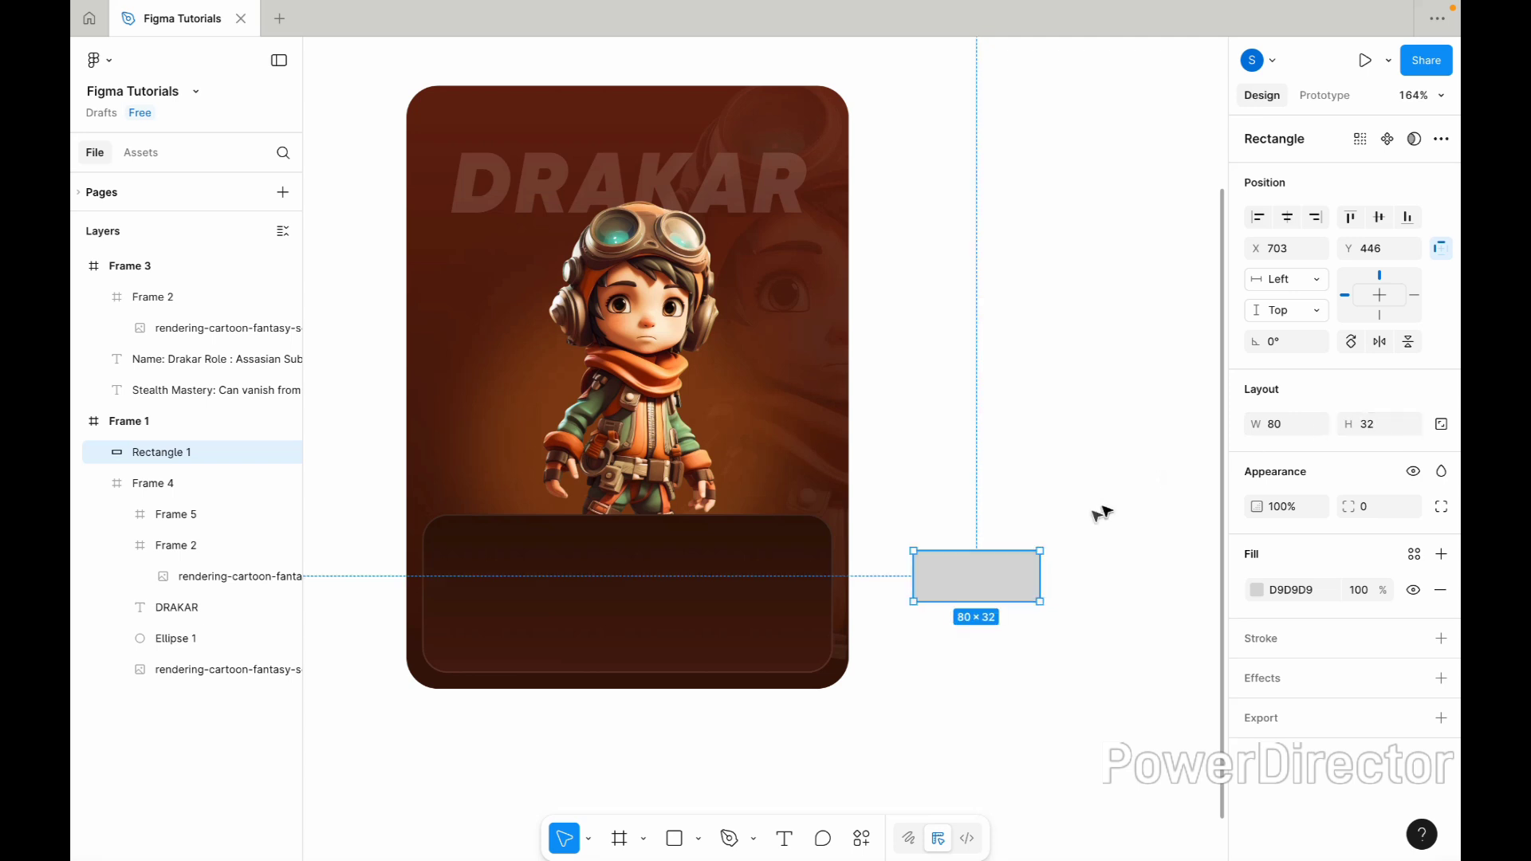
Add a midpoint to the rectangle's right edge and pull it outward about 9 px to form a point.
{"action": "scroll", "coordinate": [1094, 513], "scroll_direction": "up", "scroll_amount": 5}
{"action": "scroll", "coordinate": [1091, 516], "scroll_direction": "down", "scroll_amount": 2}
{"action": "scroll", "coordinate": [1090, 517], "scroll_direction": "left", "scroll_amount": 2}
{"action": "double_click", "coordinate": [1034, 547]}
{"action": "key", "text": "Escape"}
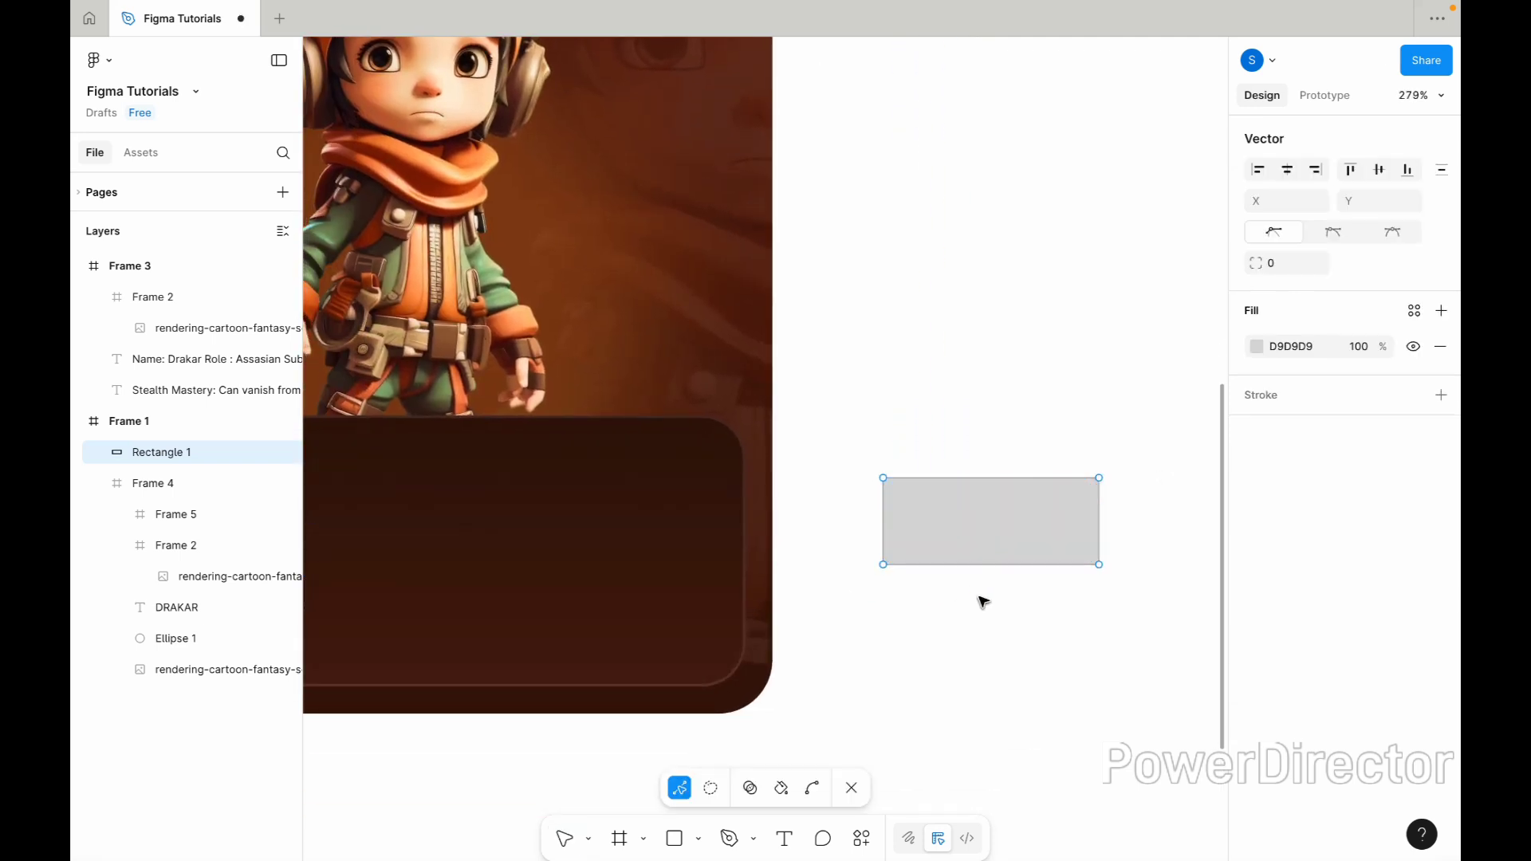
{"action": "double_click", "coordinate": [1096, 518]}
{"action": "left_click_drag", "start_coordinate": [1100, 519], "coordinate": [1126, 525]}
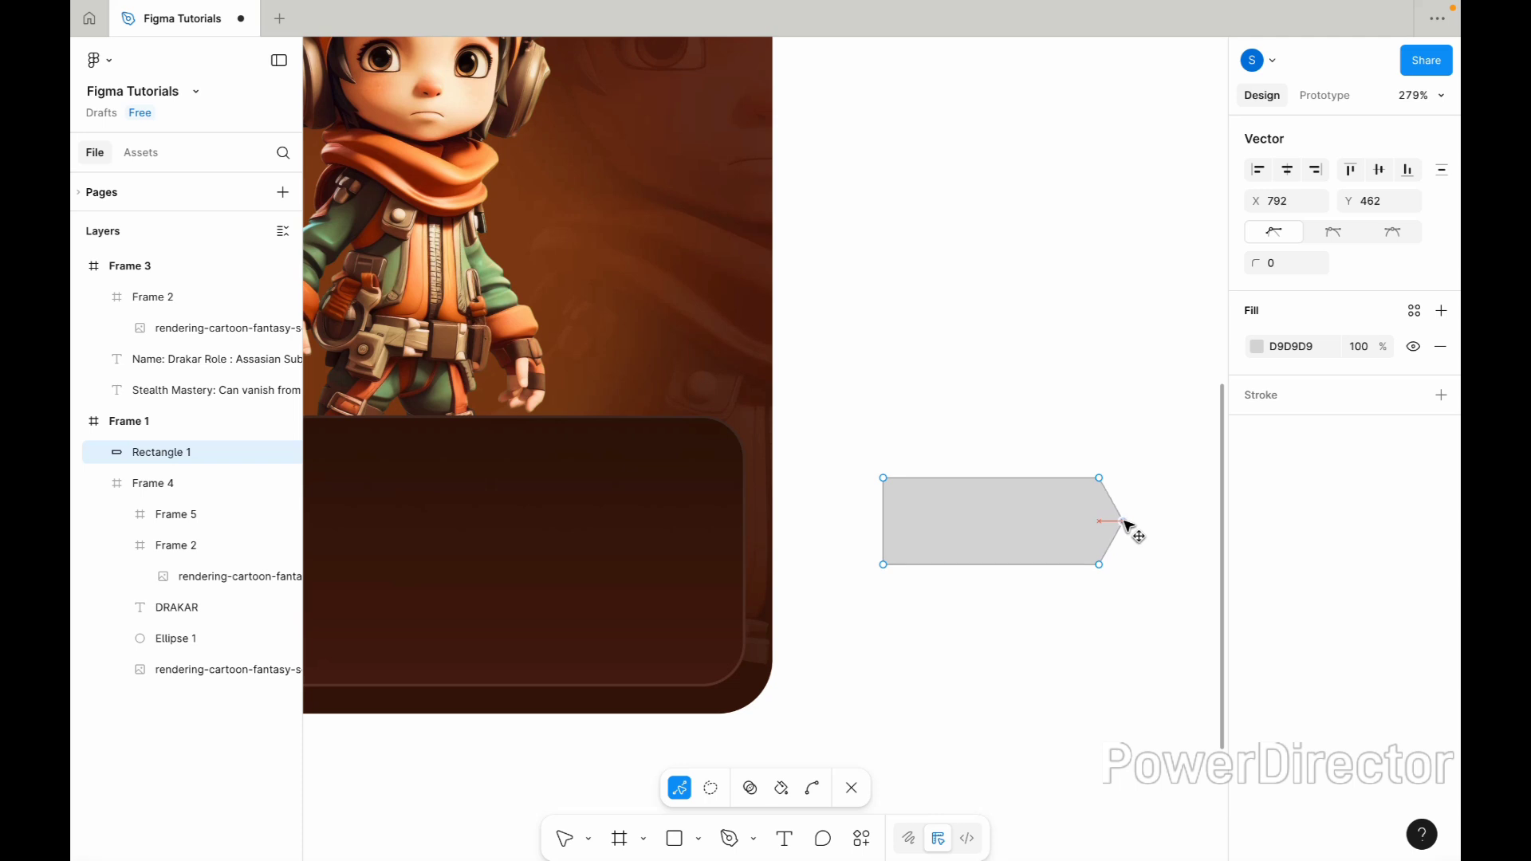
{"action": "key", "text": "Escape"}
Add a midpoint to the shape's left edge and pull it outward about 9 px, making a 98 × 32 hexagon.
{"action": "double_click", "coordinate": [882, 522]}
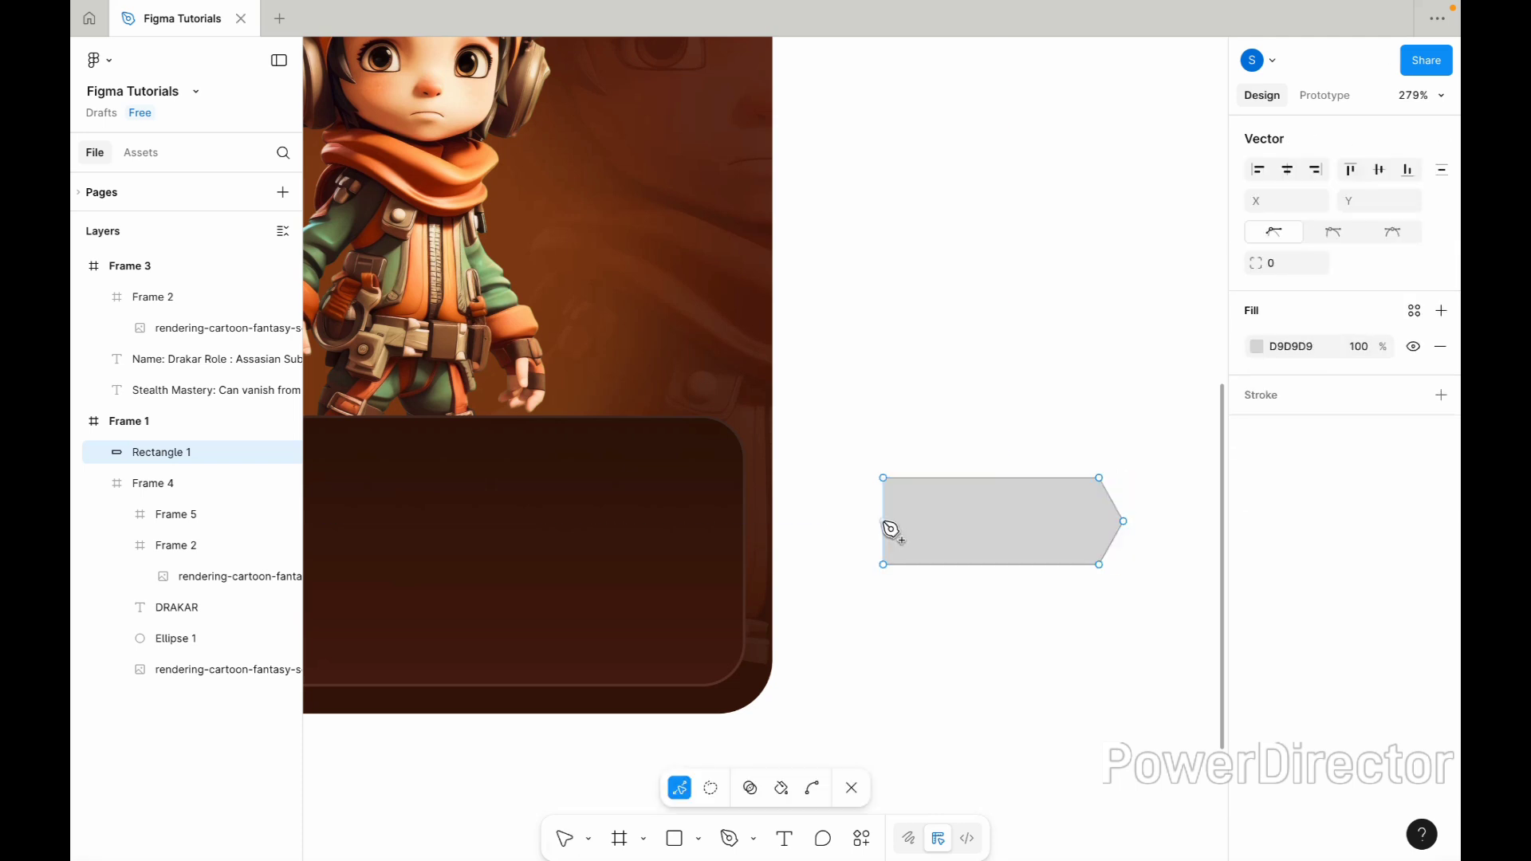
{"action": "left_click_drag", "start_coordinate": [878, 521], "coordinate": [859, 522]}
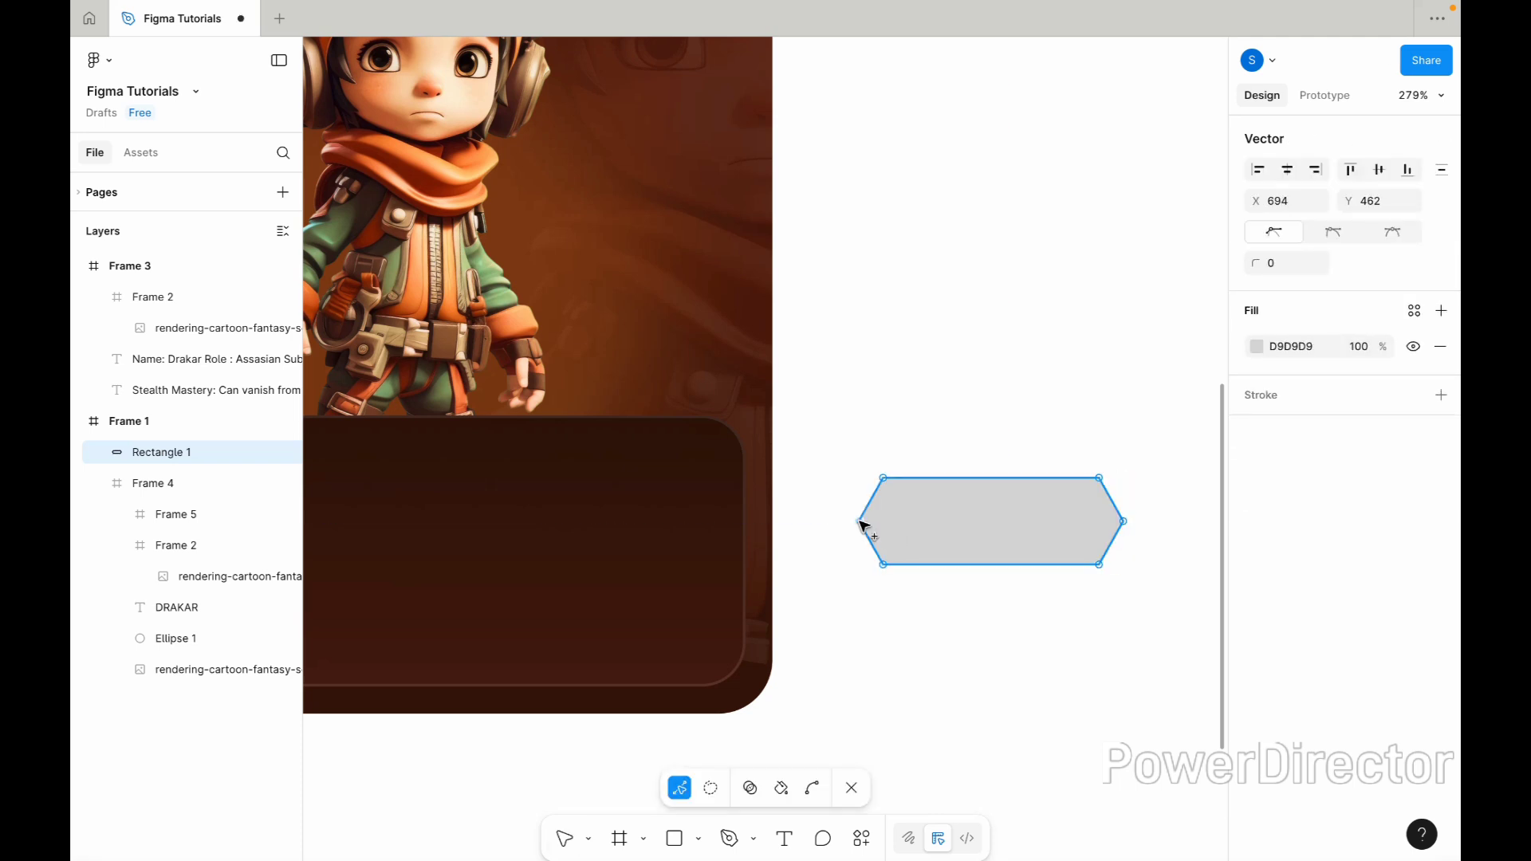
{"action": "key", "text": "Escape"}
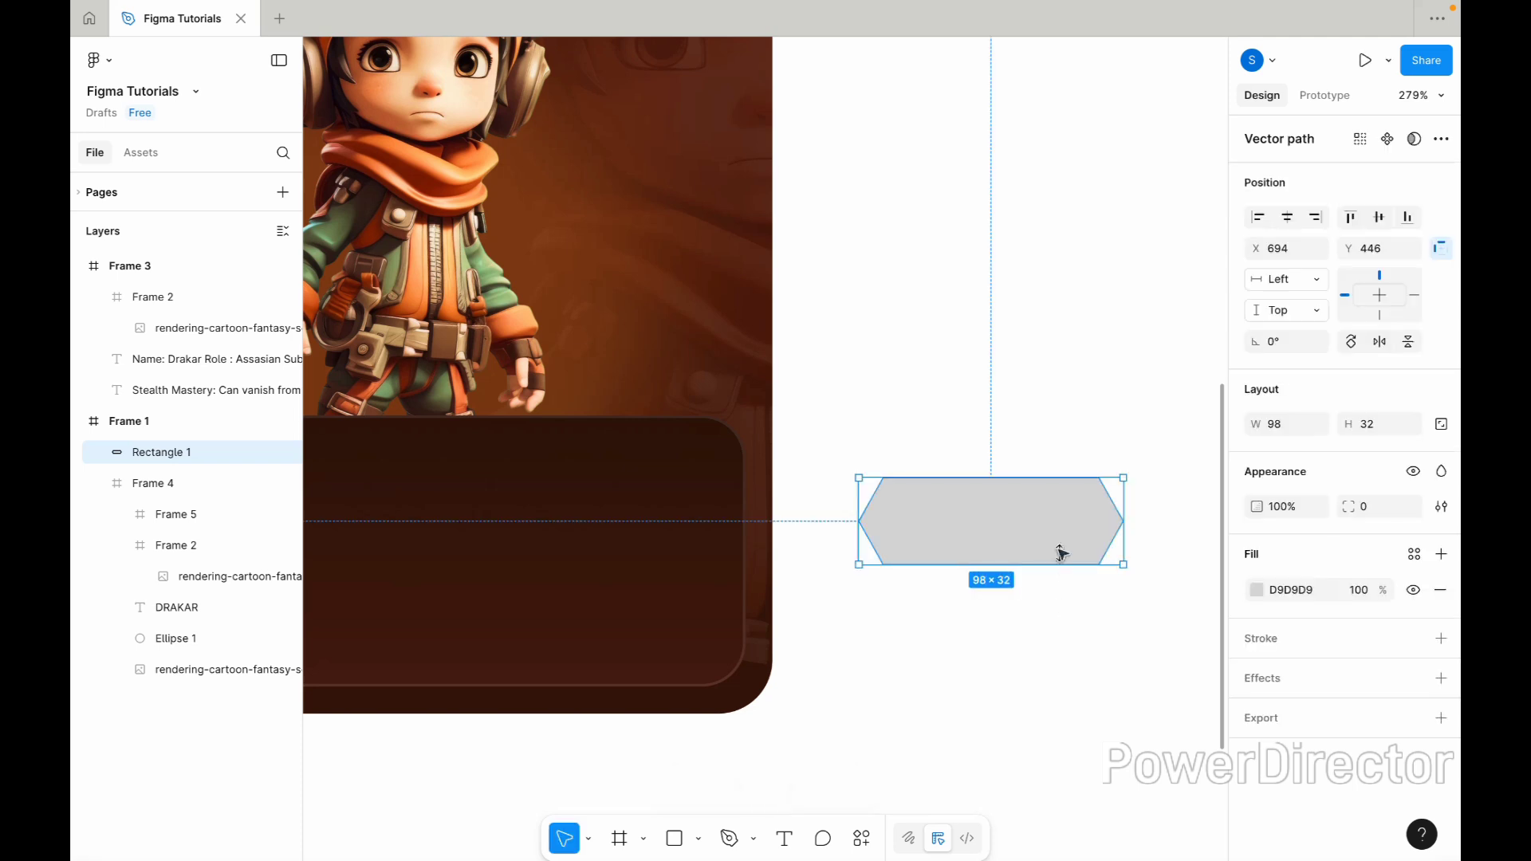
Try corner radii of 4, 12 and 8 on the hexagon.
{"action": "left_click", "coordinate": [1372, 509]}
{"action": "type", "text": "4"}
{"action": "key", "text": "Return"}
{"action": "left_click", "coordinate": [1367, 510]}
{"action": "type", "text": "12"}
{"action": "key", "text": "Return"}
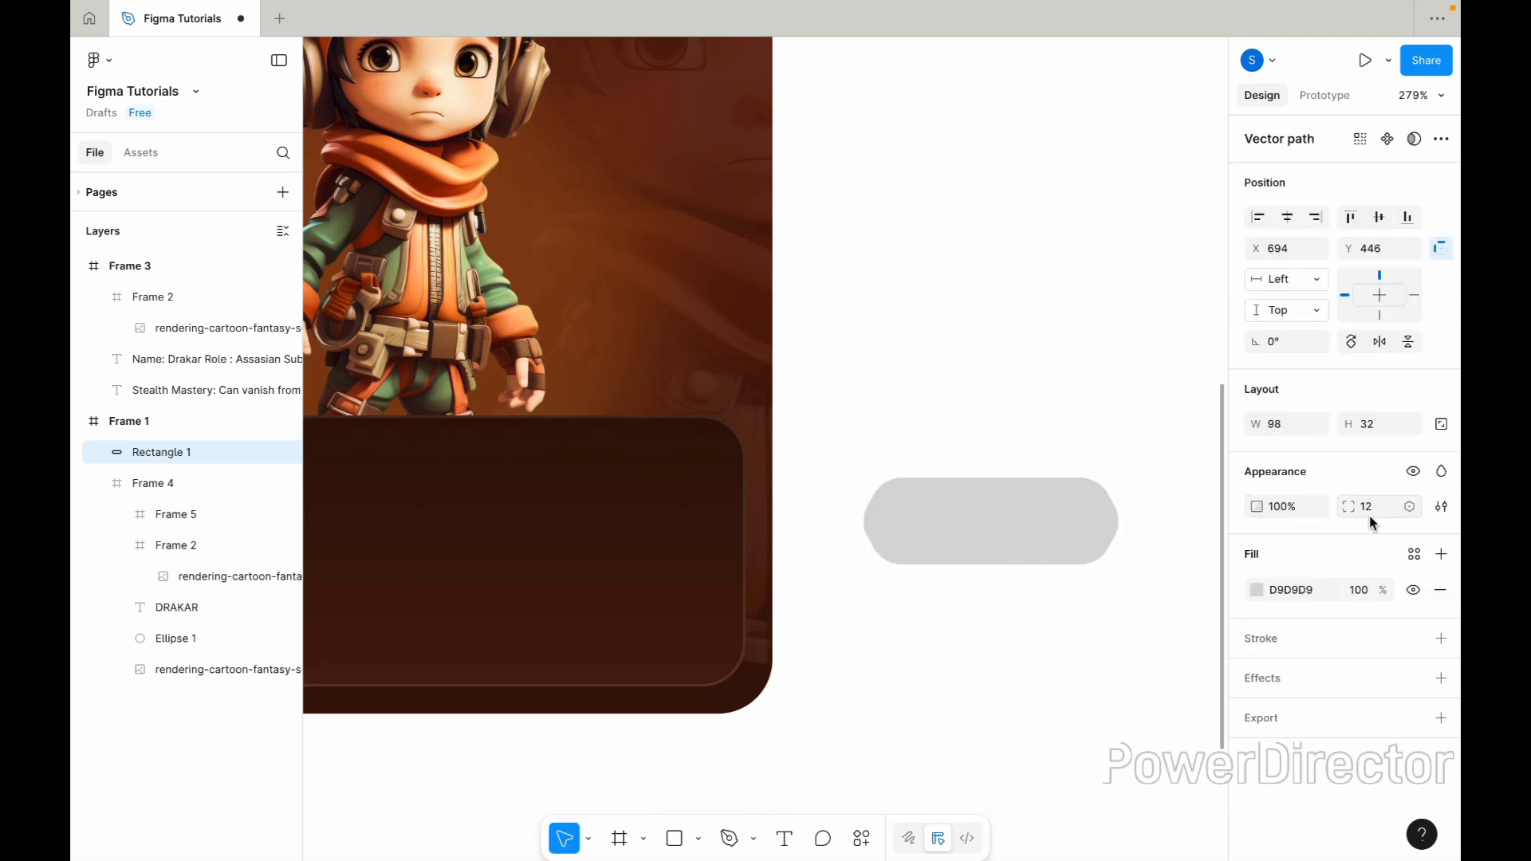
{"action": "left_click", "coordinate": [1370, 516]}
{"action": "type", "text": "8"}
{"action": "key", "text": "Return"}
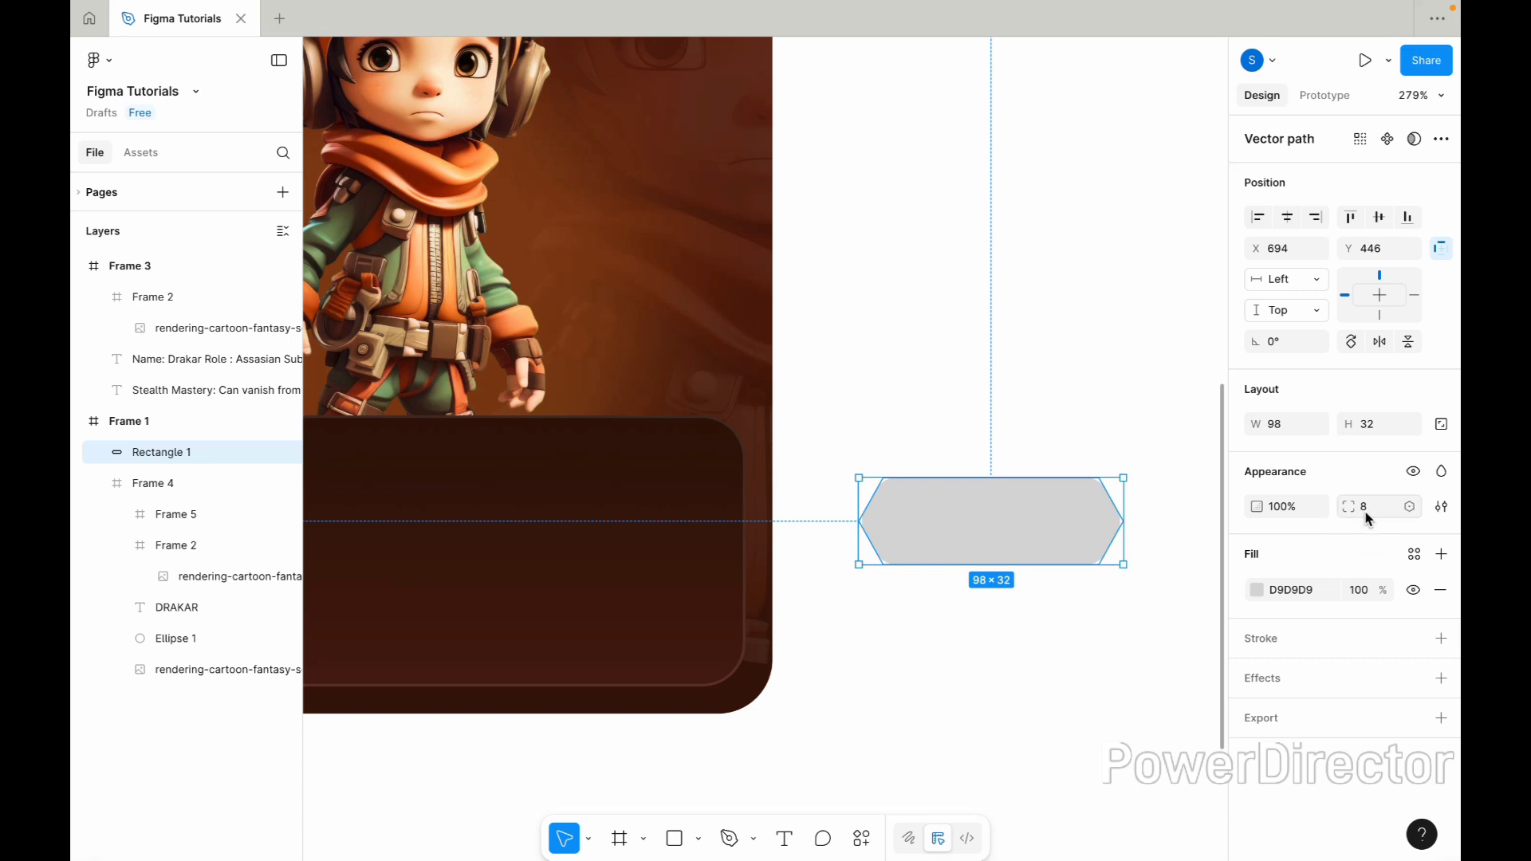
Set the hexagon's corner radius to 6.
{"action": "left_click", "coordinate": [1368, 517]}
{"action": "type", "text": "8"}
{"action": "key", "text": "Return"}
{"action": "left_click", "coordinate": [1002, 625]}
{"action": "scroll", "coordinate": [1001, 625], "scroll_direction": "down", "scroll_amount": 2}
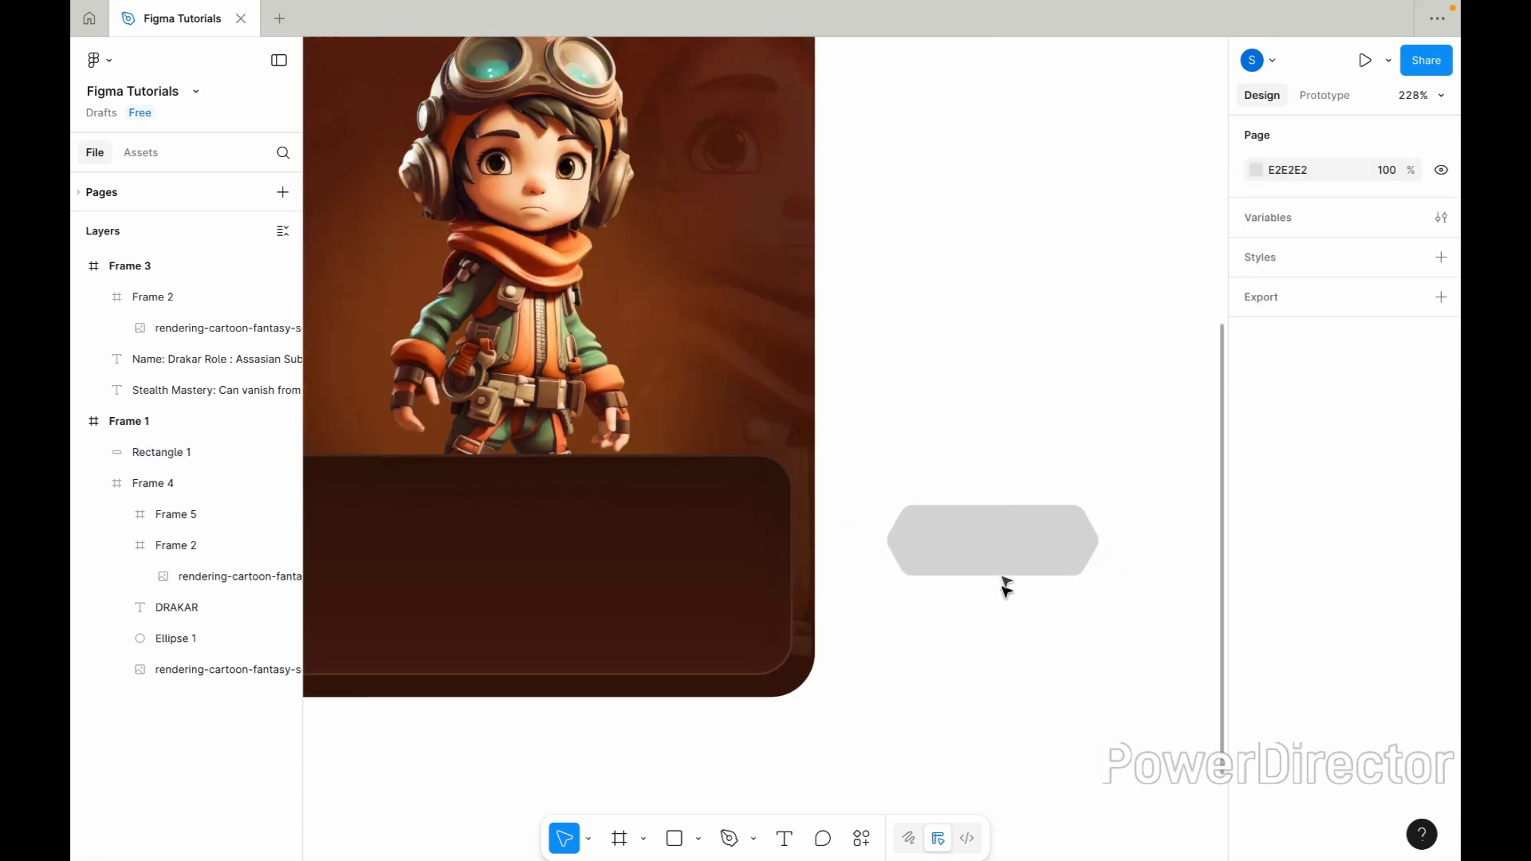
Copy the hexagon and paste it inside the card frame.
{"action": "left_click", "coordinate": [1005, 573]}
{"action": "scroll", "coordinate": [1048, 626], "scroll_direction": "down", "scroll_amount": 2}
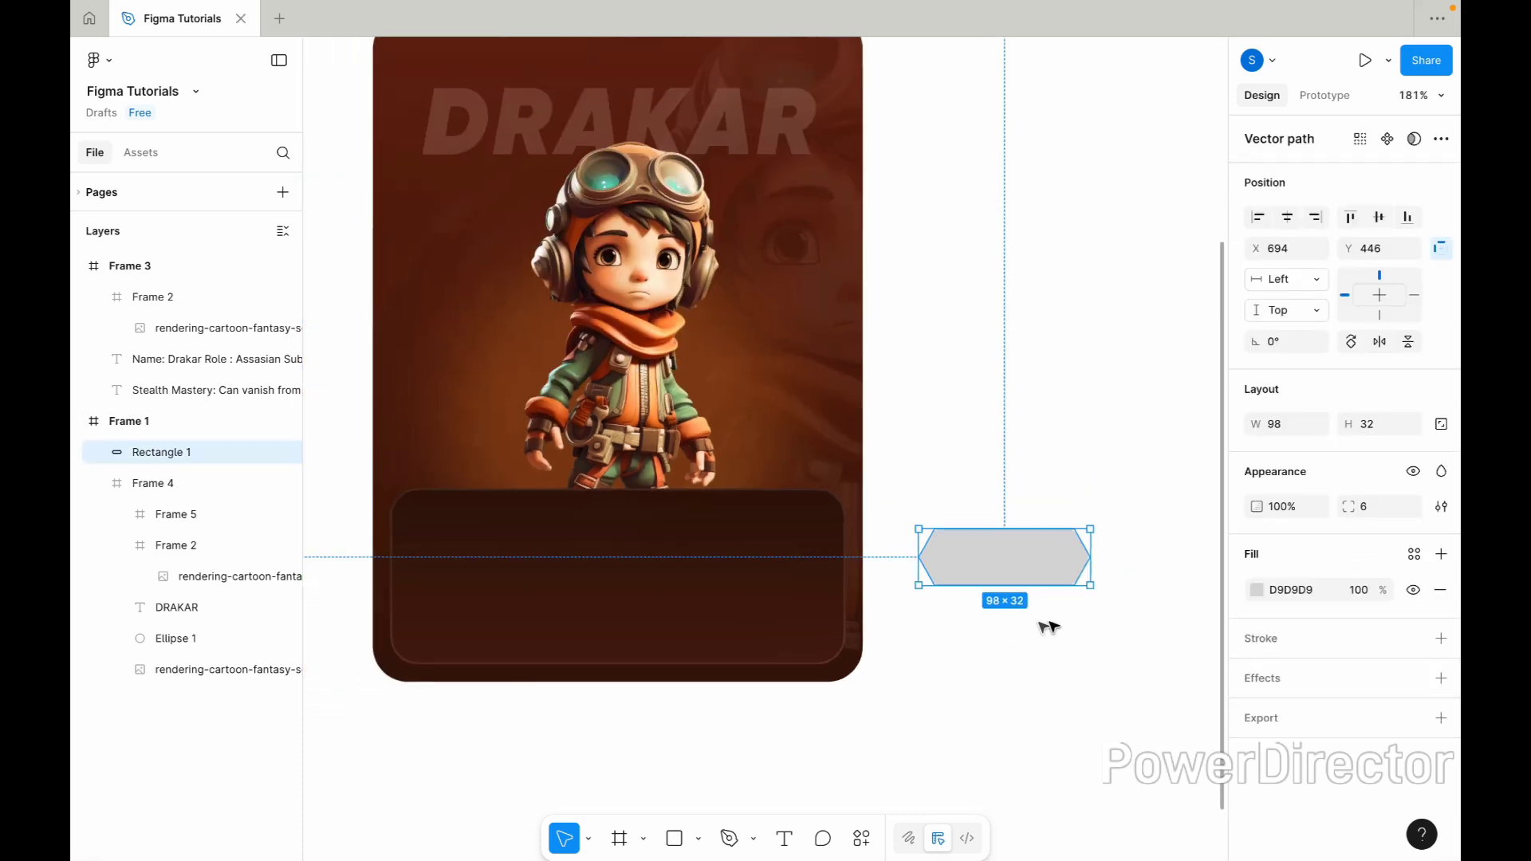
{"action": "left_click", "coordinate": [783, 571]}
{"action": "scroll", "coordinate": [783, 571], "scroll_direction": "left", "scroll_amount": 3}
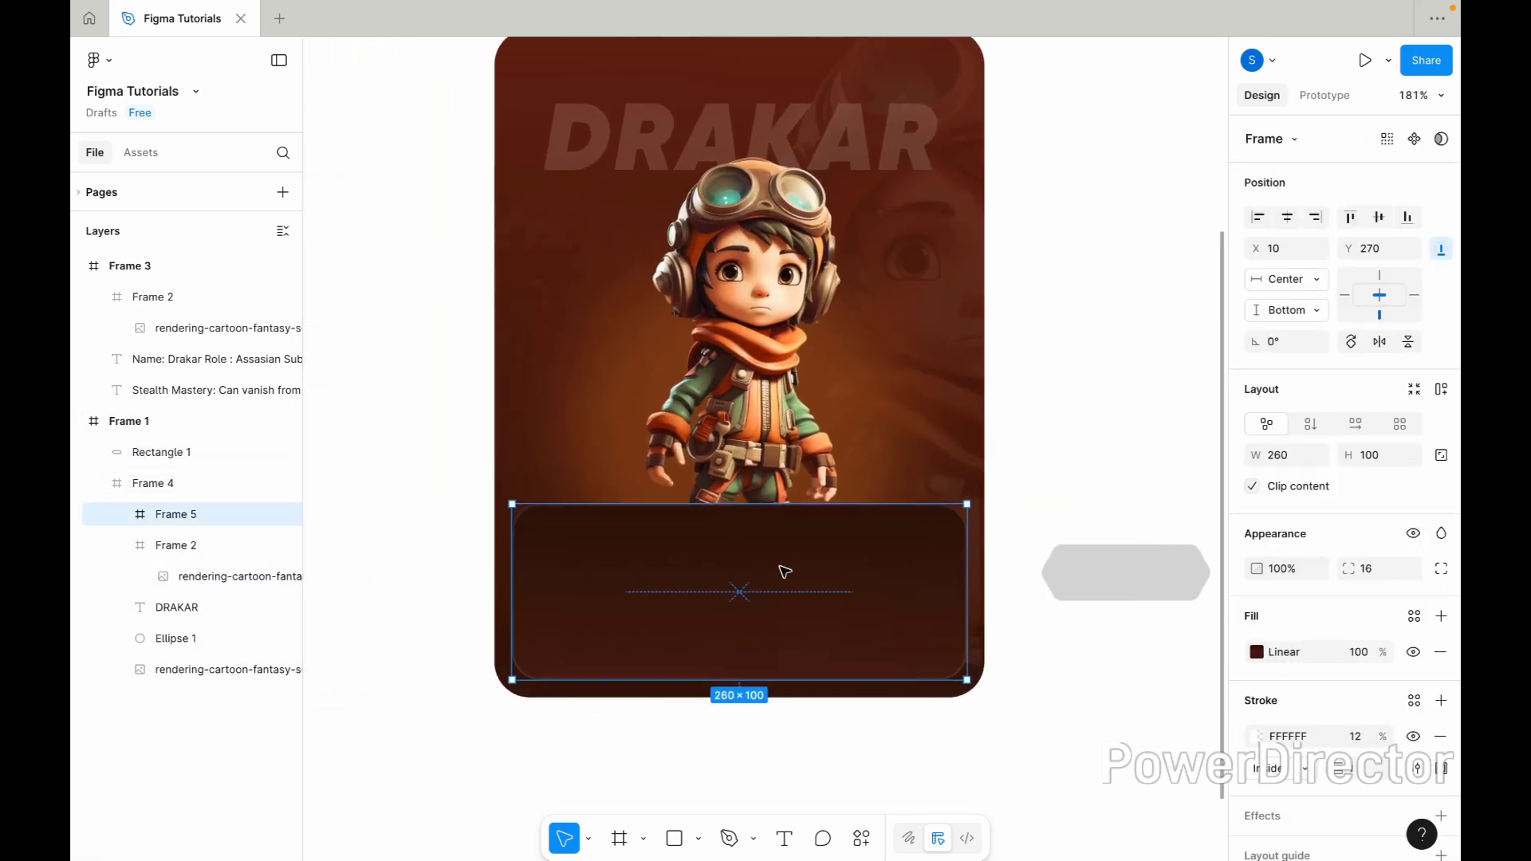
{"action": "left_click", "coordinate": [1116, 597]}
{"action": "key", "text": "ctrl+c"}
{"action": "left_click", "coordinate": [973, 547]}
{"action": "key", "text": "ctrl+v"}
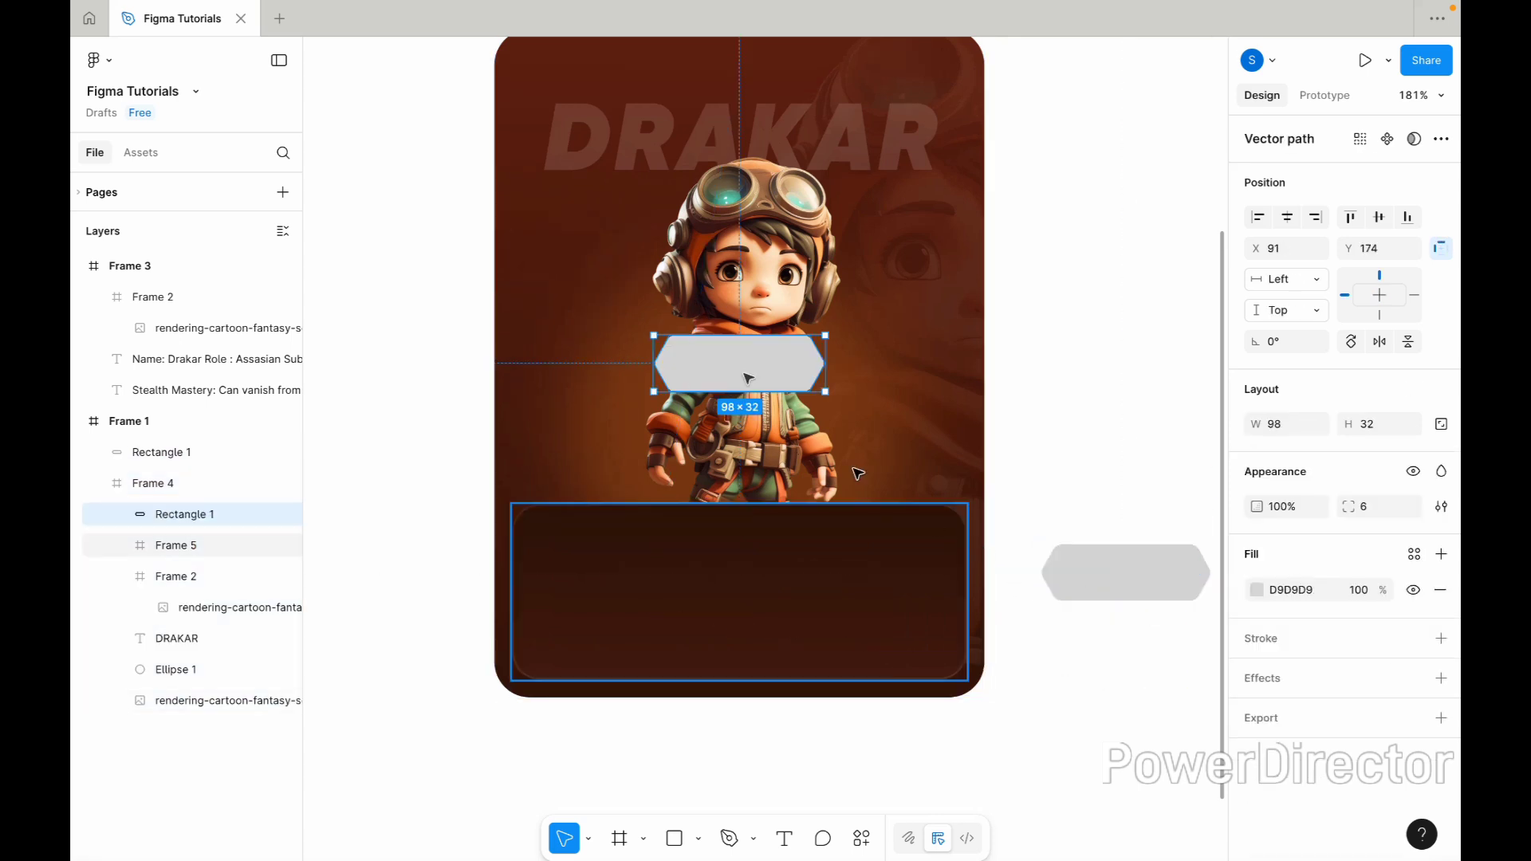
Move the pasted hexagon down onto the middle of the information panel's top edge and delete the original outside the card.
{"action": "left_click_drag", "start_coordinate": [717, 355], "coordinate": [725, 512]}
{"action": "left_click", "coordinate": [1114, 558]}
{"action": "key", "text": "Delete"}
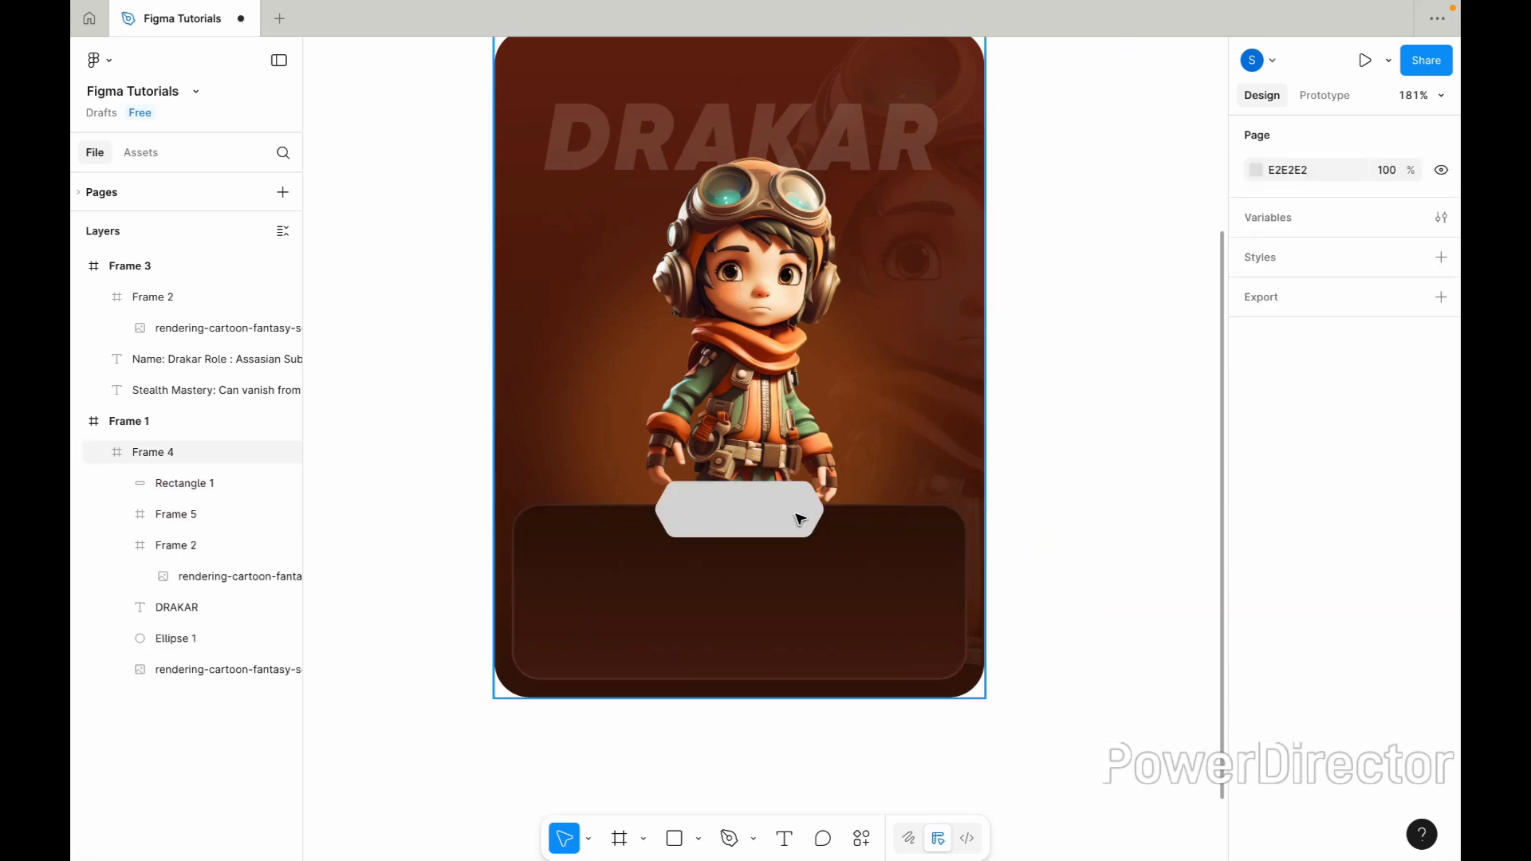
Change the hexagon's fill to white (FFFFFF) at 10% opacity.
{"action": "scroll", "coordinate": [778, 510], "scroll_direction": "up", "scroll_amount": 5}
{"action": "left_click", "coordinate": [758, 505]}
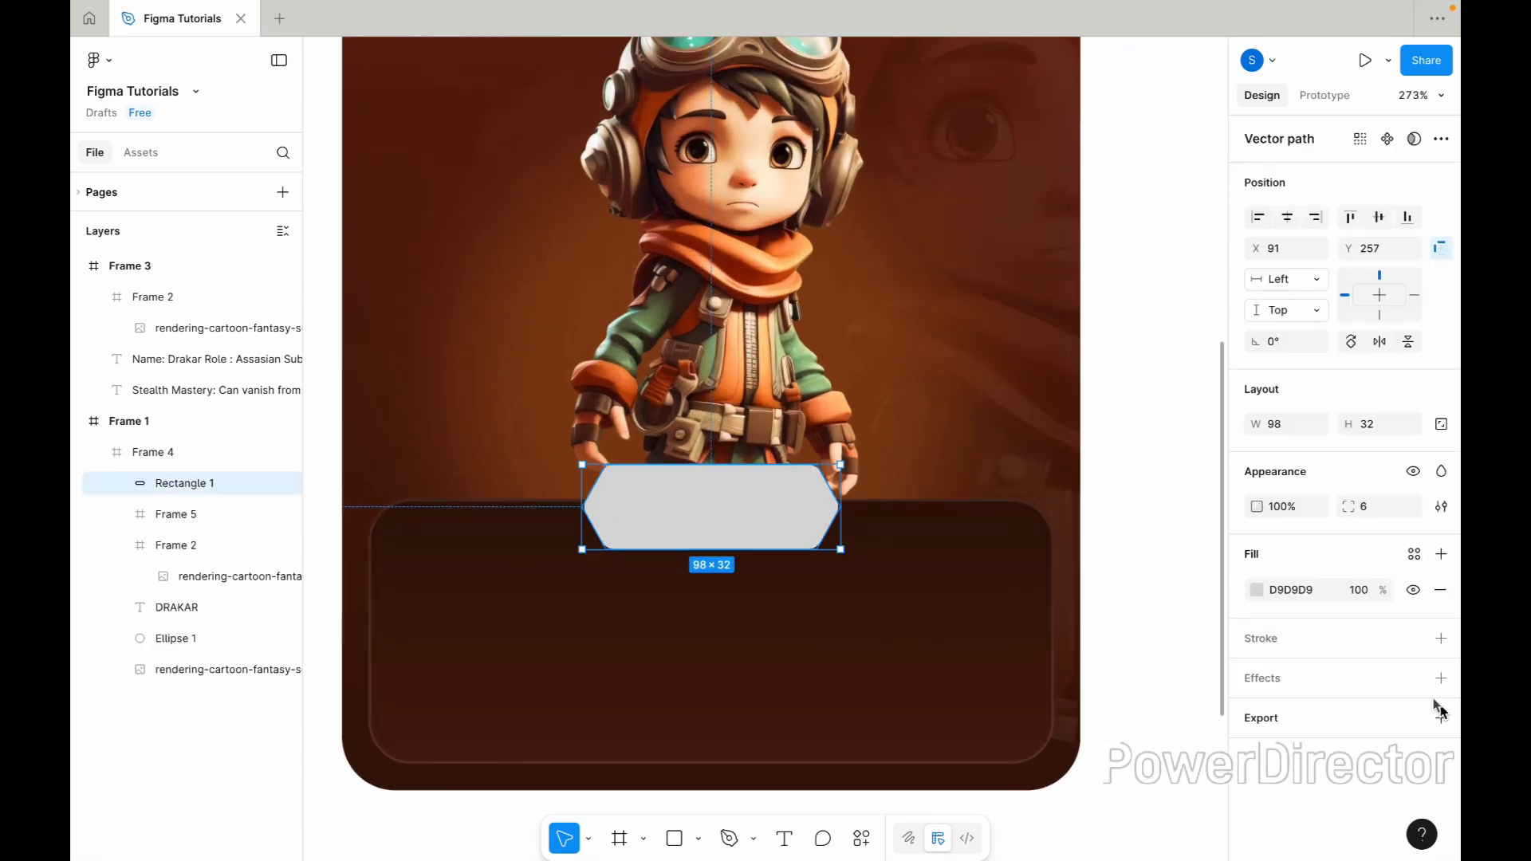
{"action": "left_click", "coordinate": [1252, 591]}
{"action": "left_click_drag", "start_coordinate": [1034, 459], "coordinate": [996, 418]}
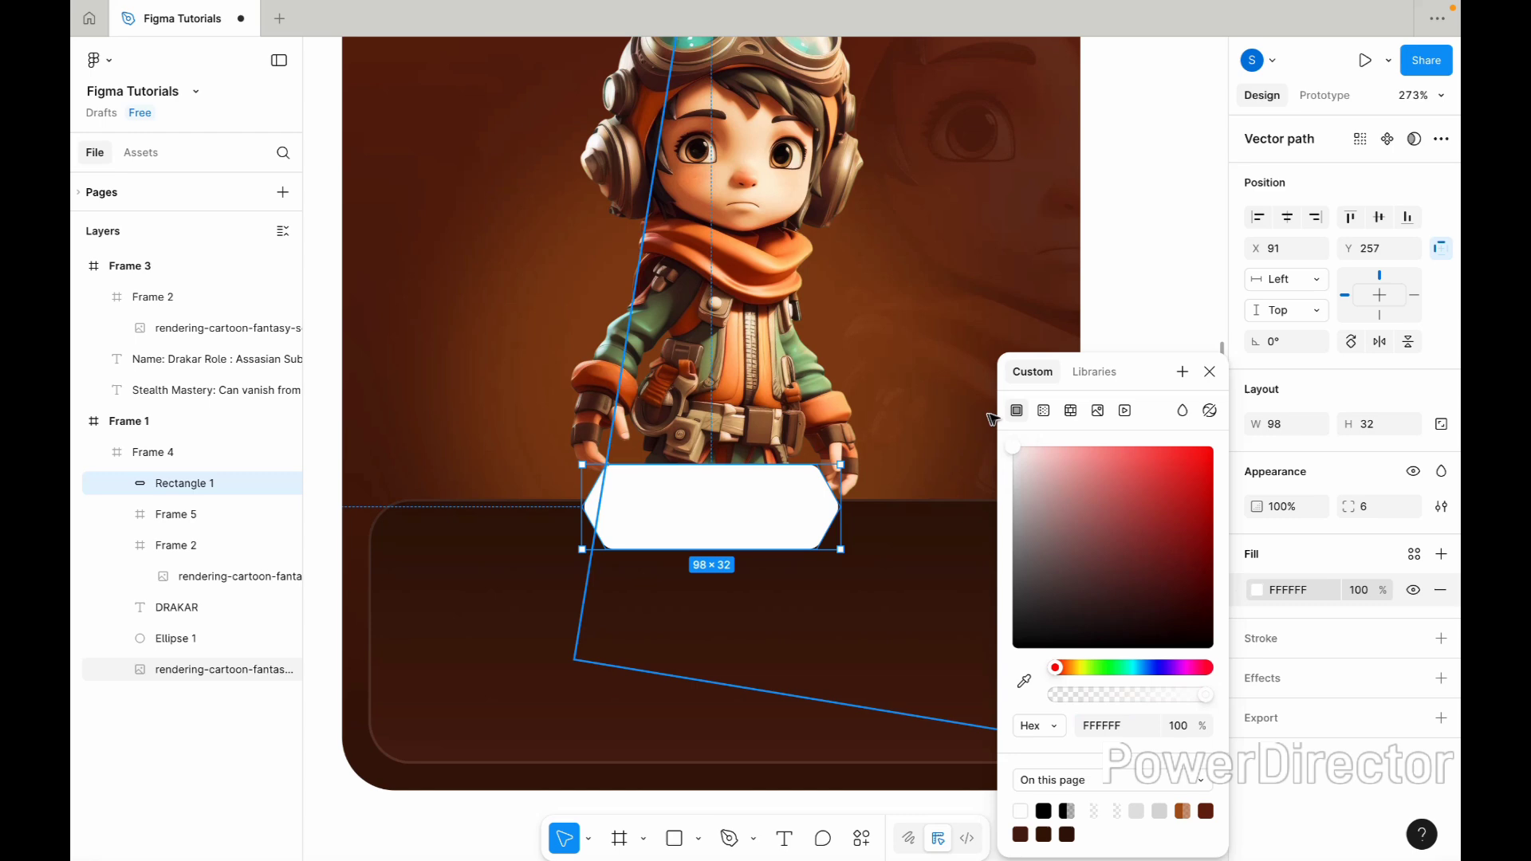
{"action": "left_click", "coordinate": [1210, 370]}
{"action": "left_click", "coordinate": [1366, 589]}
{"action": "left_click", "coordinate": [1365, 593]}
{"action": "type", "text": "10"}
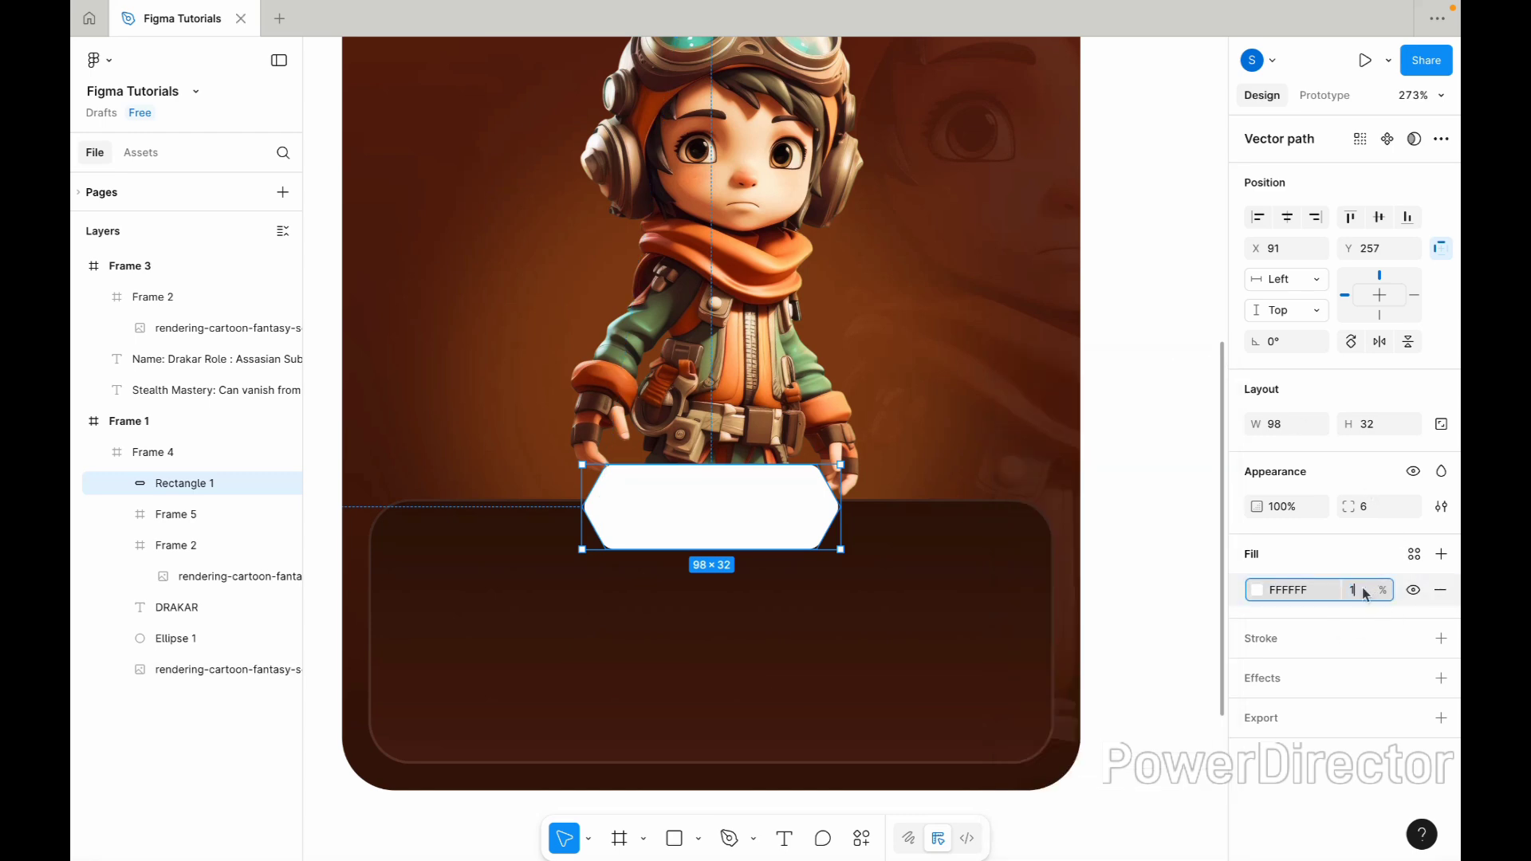
{"action": "key", "text": "Return"}
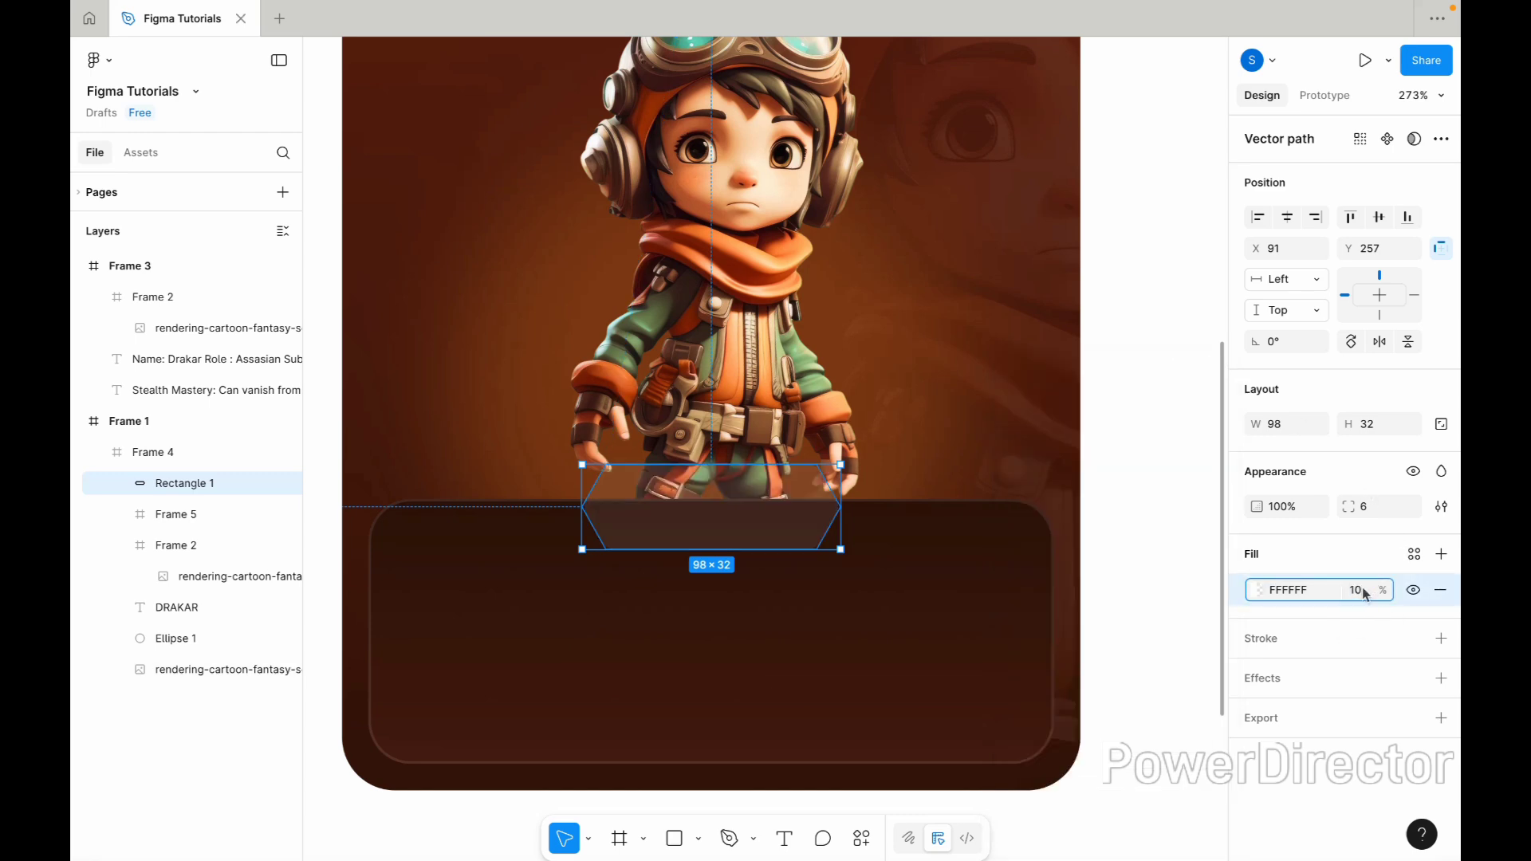
Add a background blur effect of 24 to the hexagon.
{"action": "left_click", "coordinate": [1280, 680]}
{"action": "left_click", "coordinate": [1301, 710]}
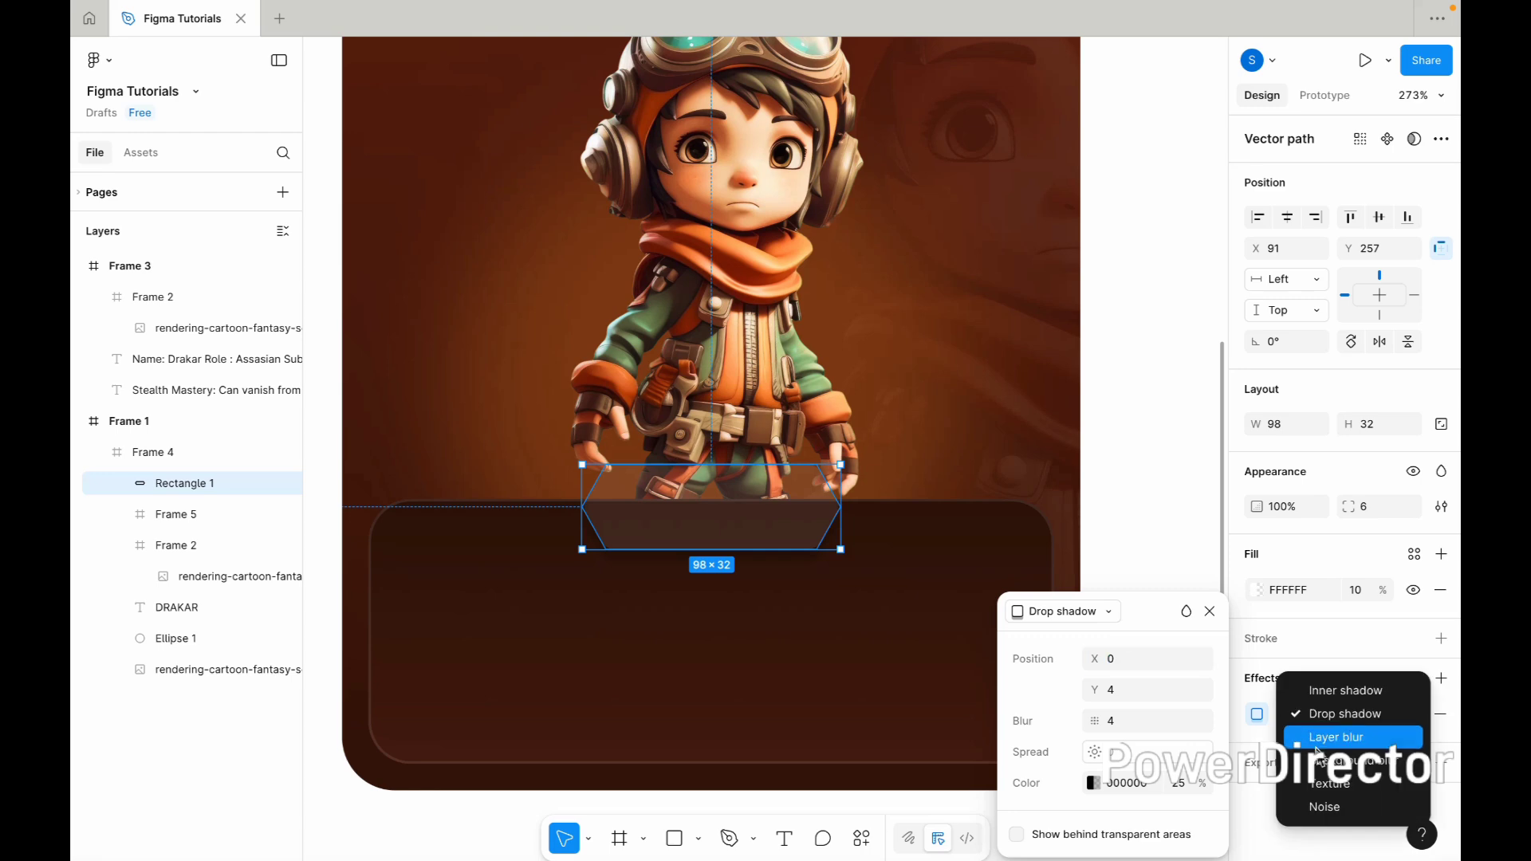
{"action": "left_click", "coordinate": [1320, 762]}
{"action": "left_click", "coordinate": [1127, 684]}
{"action": "type", "text": "24"}
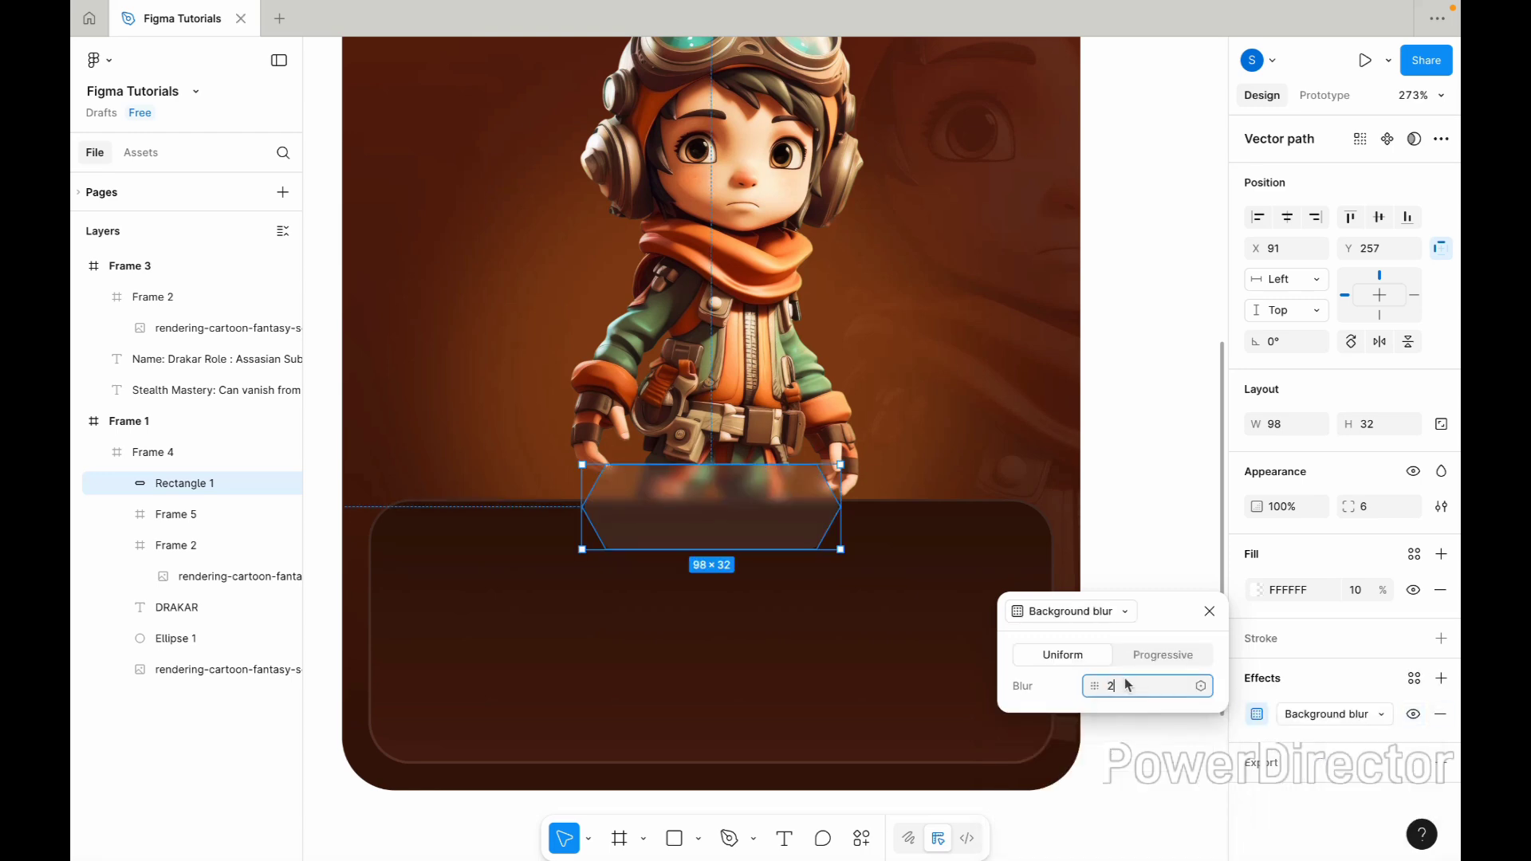
{"action": "key", "text": "Return"}
{"action": "left_click", "coordinate": [1208, 612]}
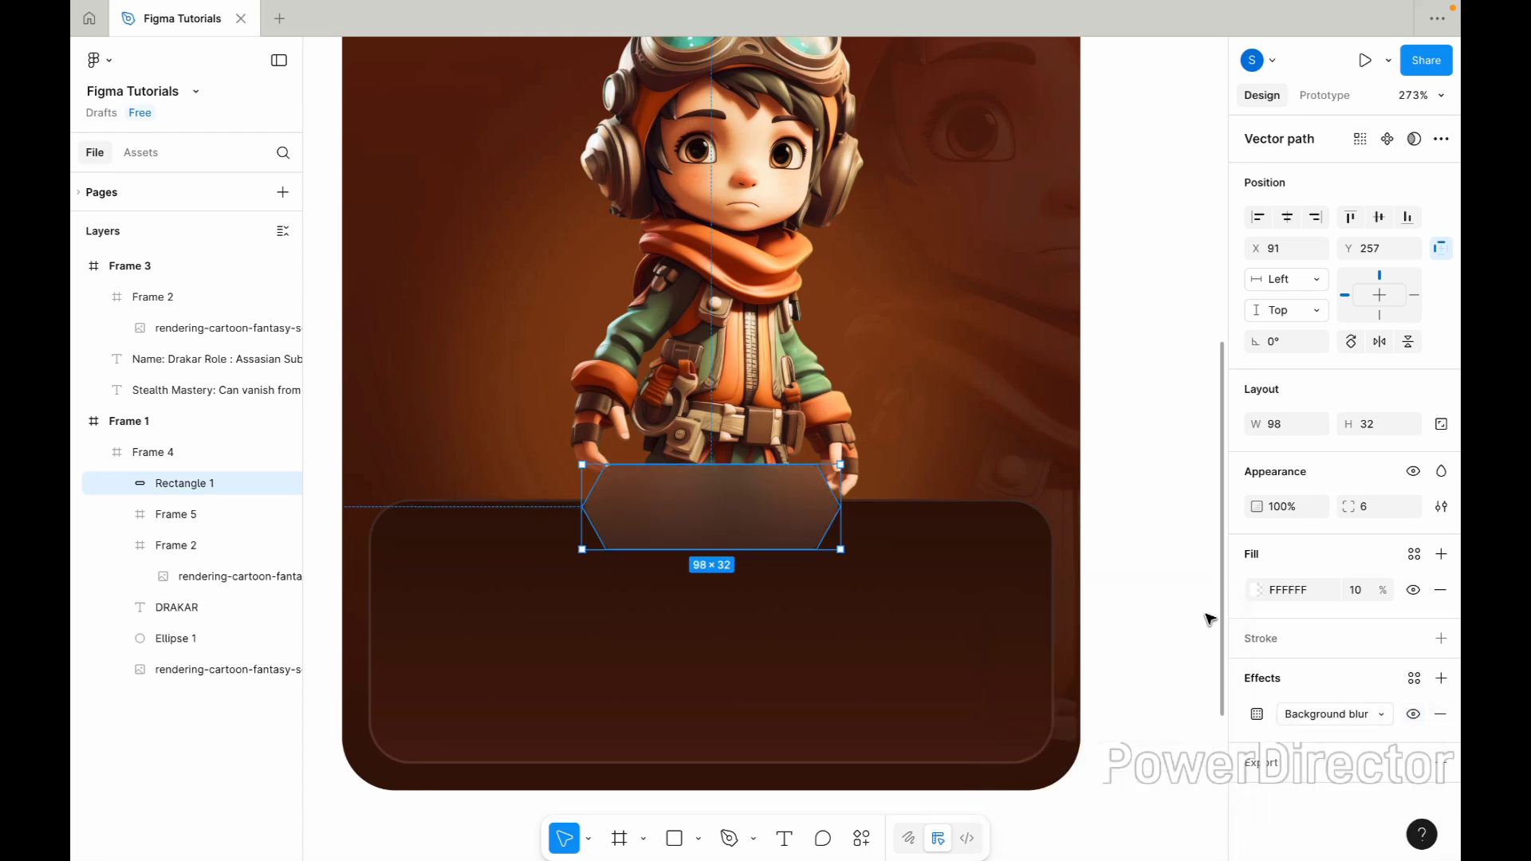
Add a linear gradient fill to the hexagon, fading from transparent to solid red FF2200 toward its lower-left corner.
{"action": "left_click", "coordinate": [1441, 553]}
{"action": "left_click", "coordinate": [1064, 670]}
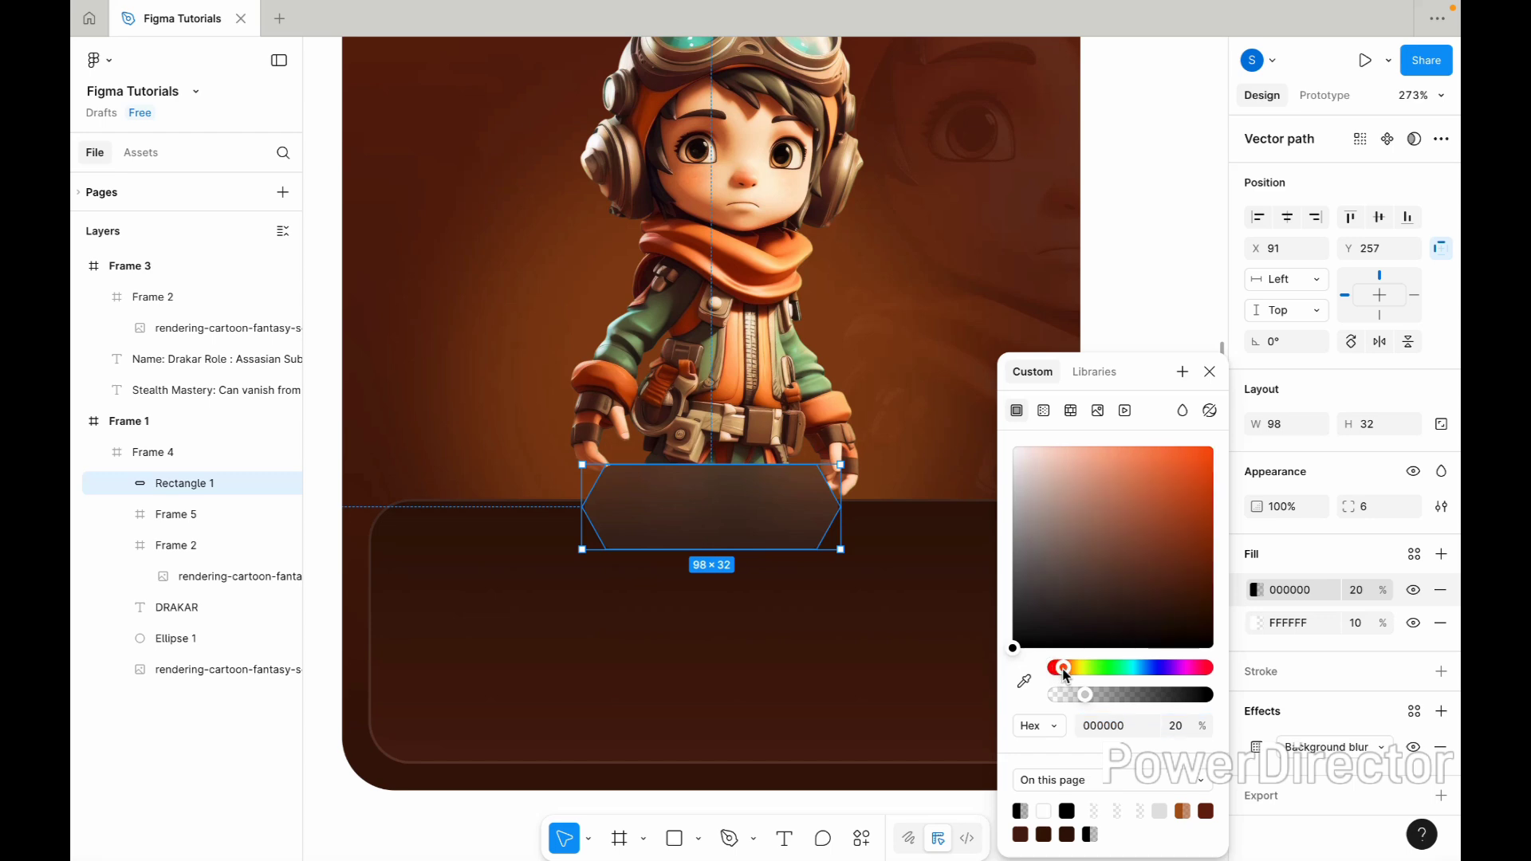
{"action": "left_click_drag", "start_coordinate": [1191, 466], "coordinate": [1203, 410]}
{"action": "left_click", "coordinate": [1043, 411]}
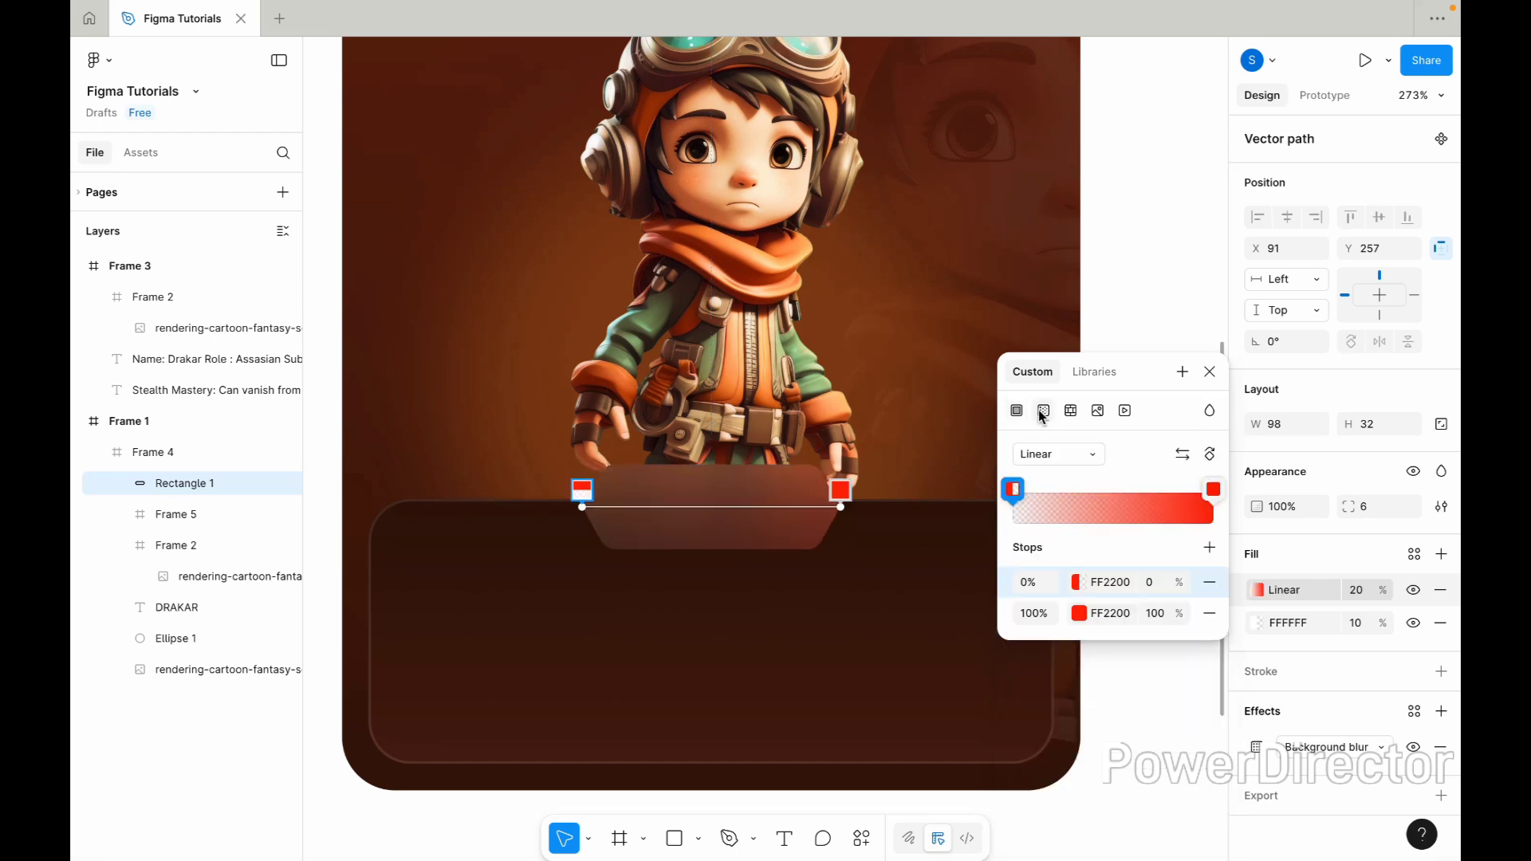
{"action": "mouse_move", "coordinate": [841, 504]}
{"action": "left_mouse_down"}
{"action": "mouse_move", "coordinate": [682, 516]}
{"action": "mouse_move", "coordinate": [638, 552]}
{"action": "mouse_move", "coordinate": [592, 526]}
{"action": "mouse_move", "coordinate": [663, 491]}
{"action": "left_mouse_up"}
{"action": "left_click_drag", "start_coordinate": [615, 568], "coordinate": [626, 558]}
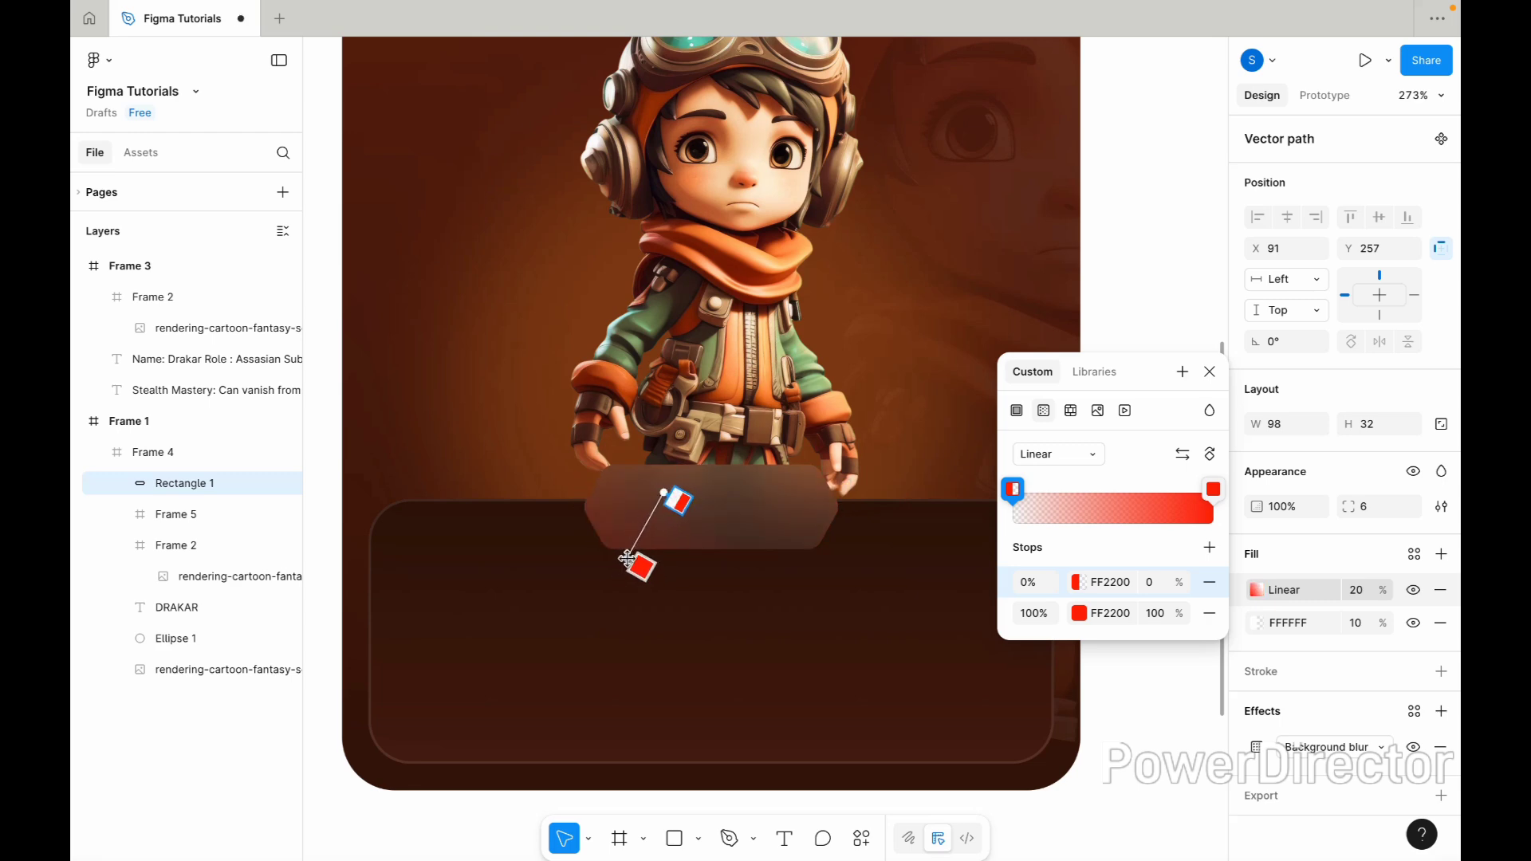
{"action": "left_click", "coordinate": [1080, 583]}
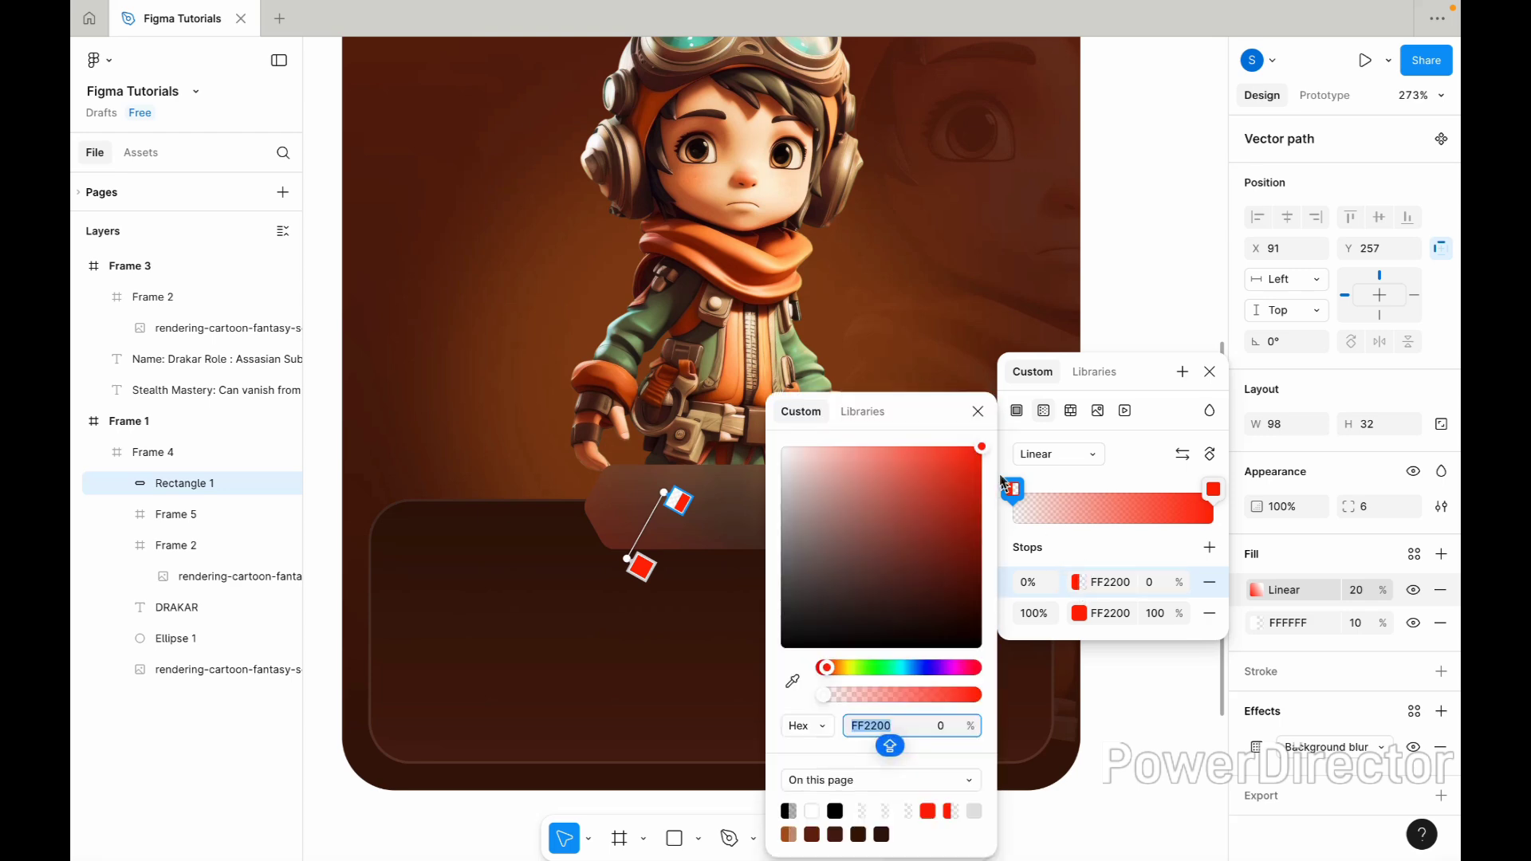
{"action": "left_click", "coordinate": [1079, 614]}
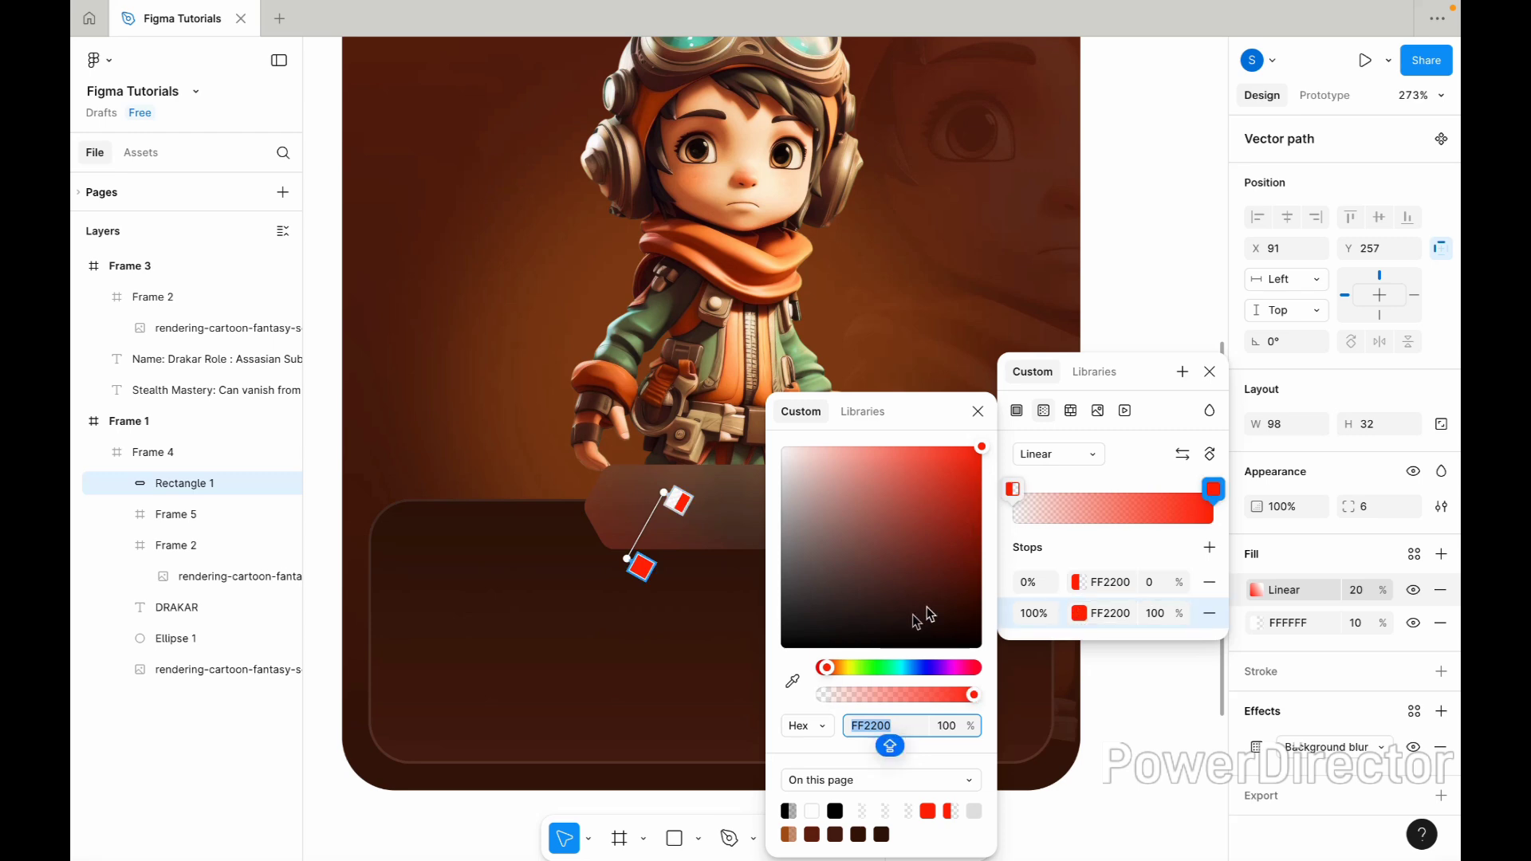
{"action": "left_click", "coordinate": [979, 412]}
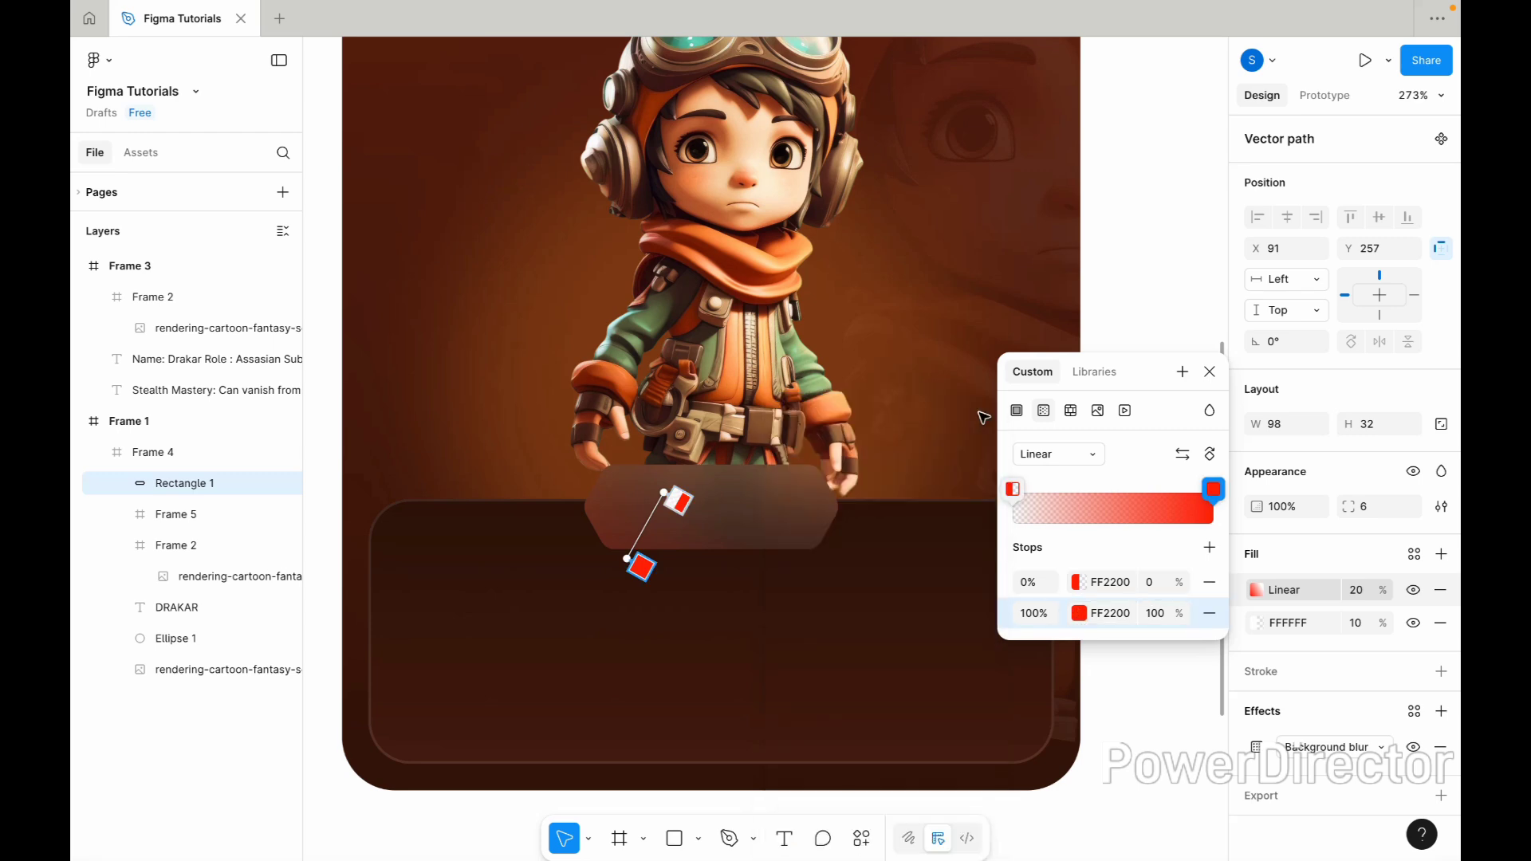
{"action": "left_click", "coordinate": [1208, 374]}
{"action": "left_click", "coordinate": [1151, 471]}
{"action": "scroll", "coordinate": [1152, 471], "scroll_direction": "up", "scroll_amount": 2}
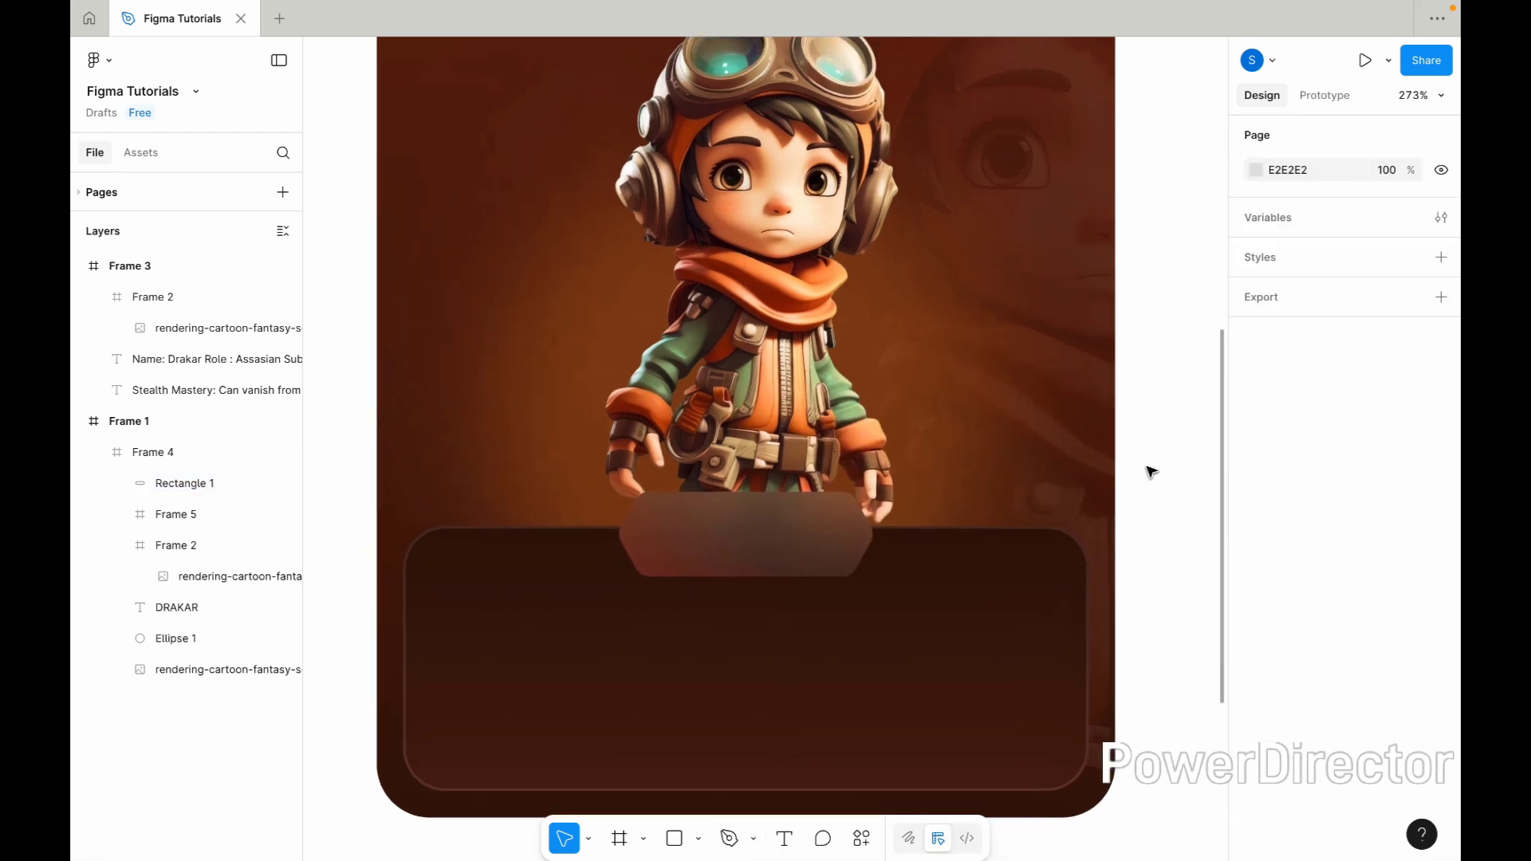
Set the opacity of the hexagon's red gradient fill to 60%.
{"action": "left_click", "coordinate": [741, 552]}
{"action": "left_click", "coordinate": [1256, 594]}
{"action": "left_click", "coordinate": [1360, 594]}
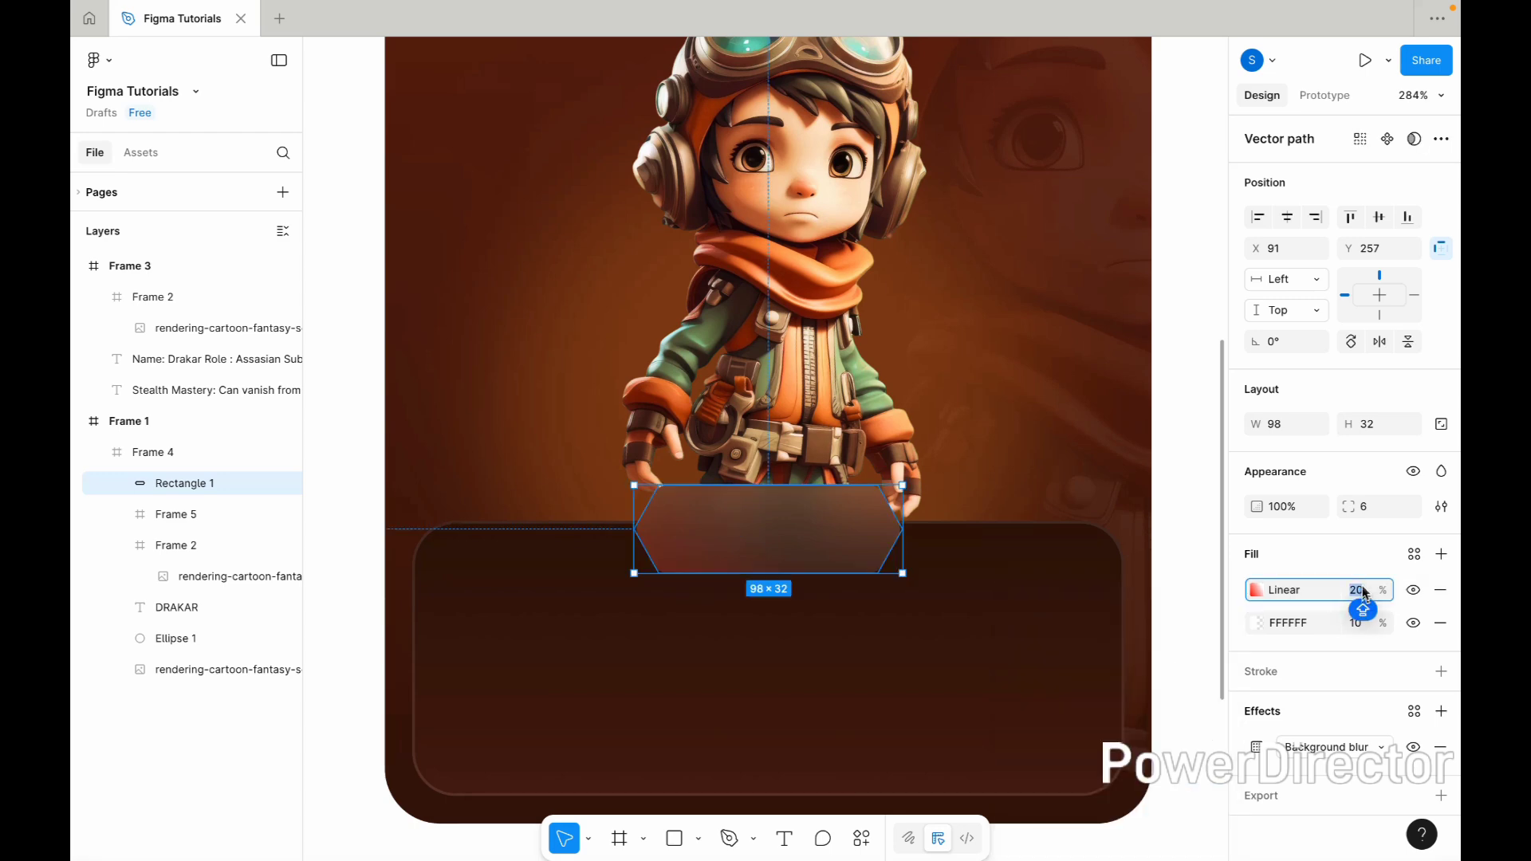
{"action": "type", "text": "60"}
{"action": "key", "text": "Return"}
Add another fill to the hexagon in orange FFA620 at 20% opacity.
{"action": "left_click", "coordinate": [1441, 554]}
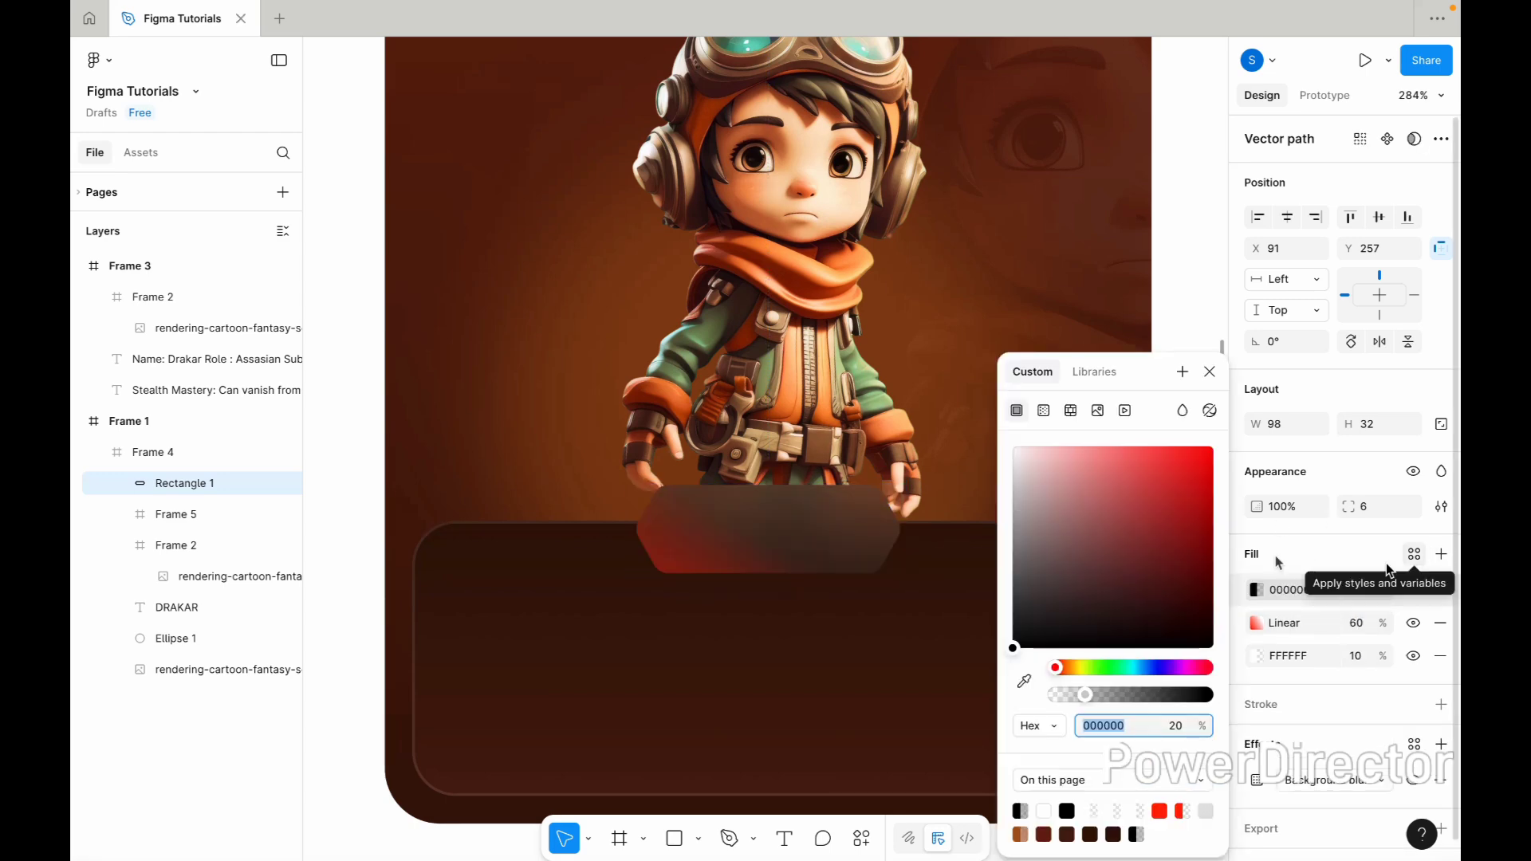
{"action": "left_click", "coordinate": [1256, 591]}
{"action": "left_click", "coordinate": [1256, 592]}
{"action": "left_click_drag", "start_coordinate": [1055, 669], "coordinate": [1069, 667]}
{"action": "left_click", "coordinate": [1188, 448]}
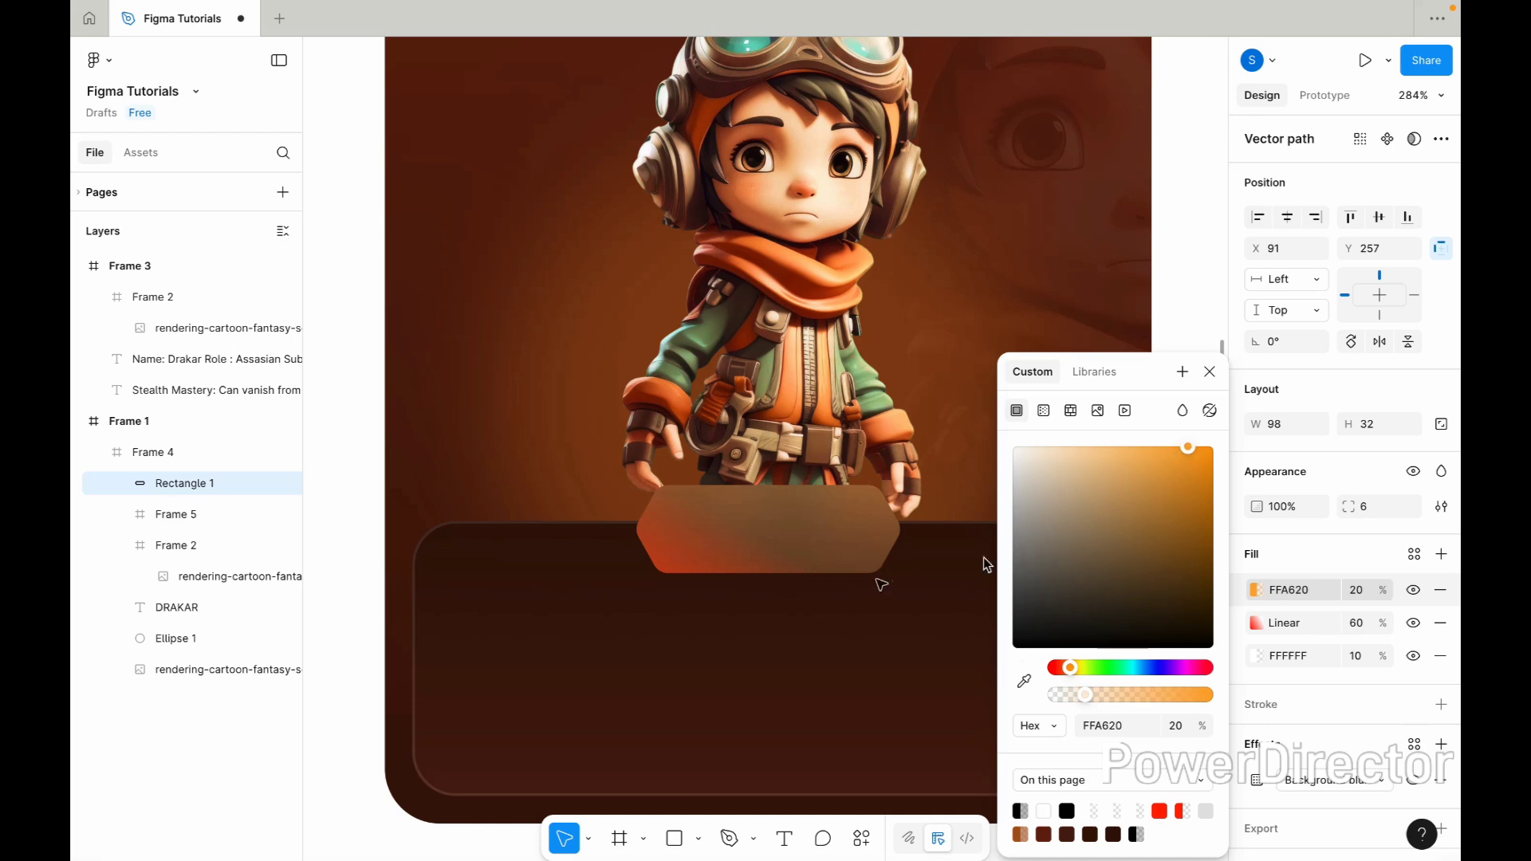
Turn the orange fill into a linear gradient running from transparent near the hexagon's lower middle to solid at its top edge.
{"action": "left_click", "coordinate": [1043, 410]}
{"action": "left_click_drag", "start_coordinate": [902, 513], "coordinate": [750, 469]}
{"action": "left_click_drag", "start_coordinate": [634, 529], "coordinate": [784, 544]}
{"action": "left_click", "coordinate": [1209, 372]}
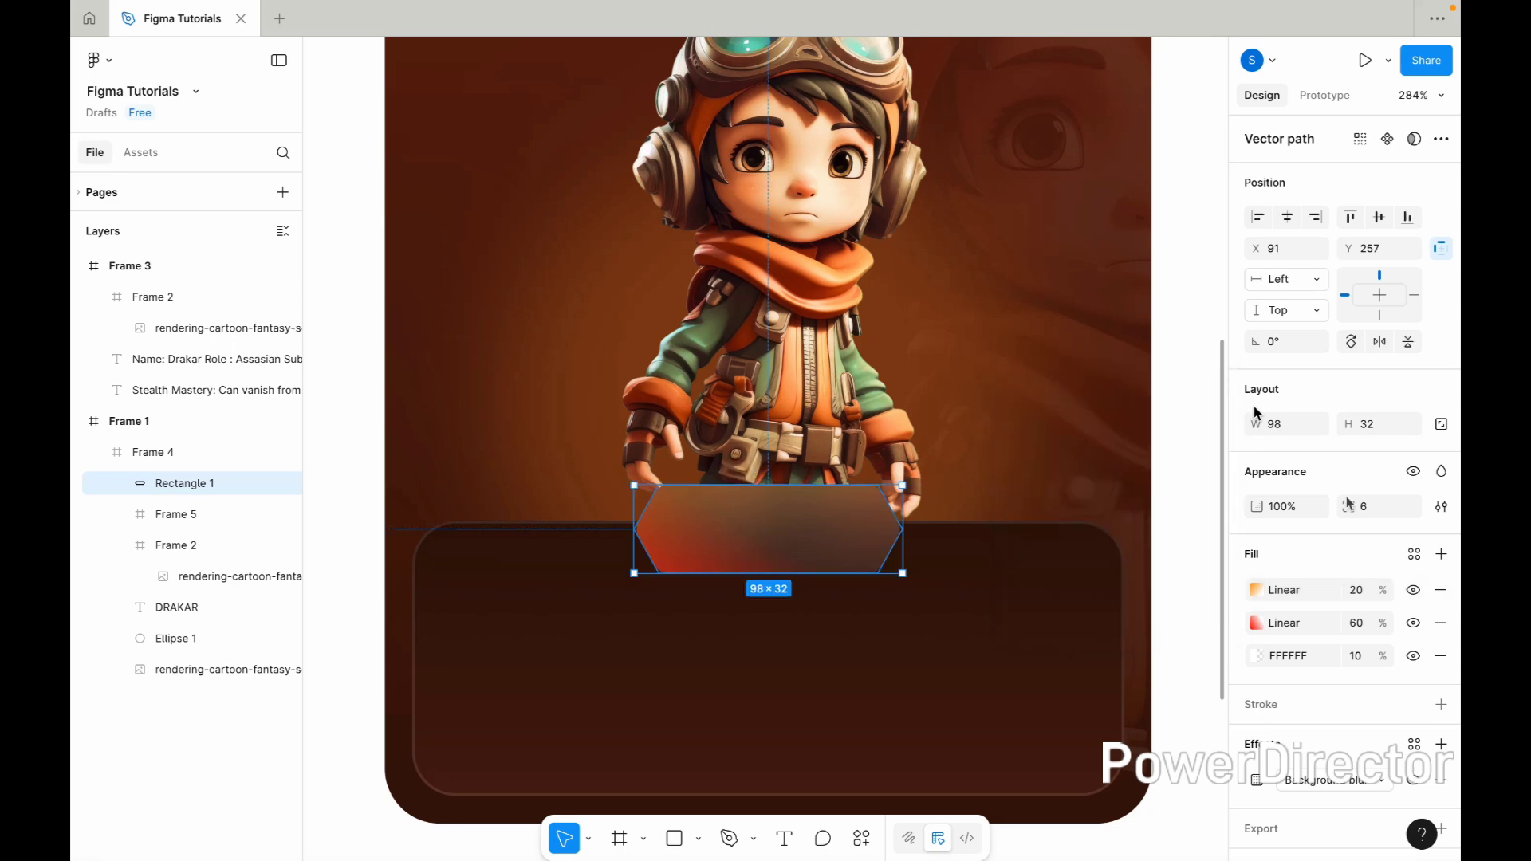
Set the opacity of the hexagon's orange gradient fill to 24%.
{"action": "left_click", "coordinate": [1358, 590]}
{"action": "type", "text": "60"}
{"action": "key", "text": "Return"}
{"action": "left_click", "coordinate": [1357, 594]}
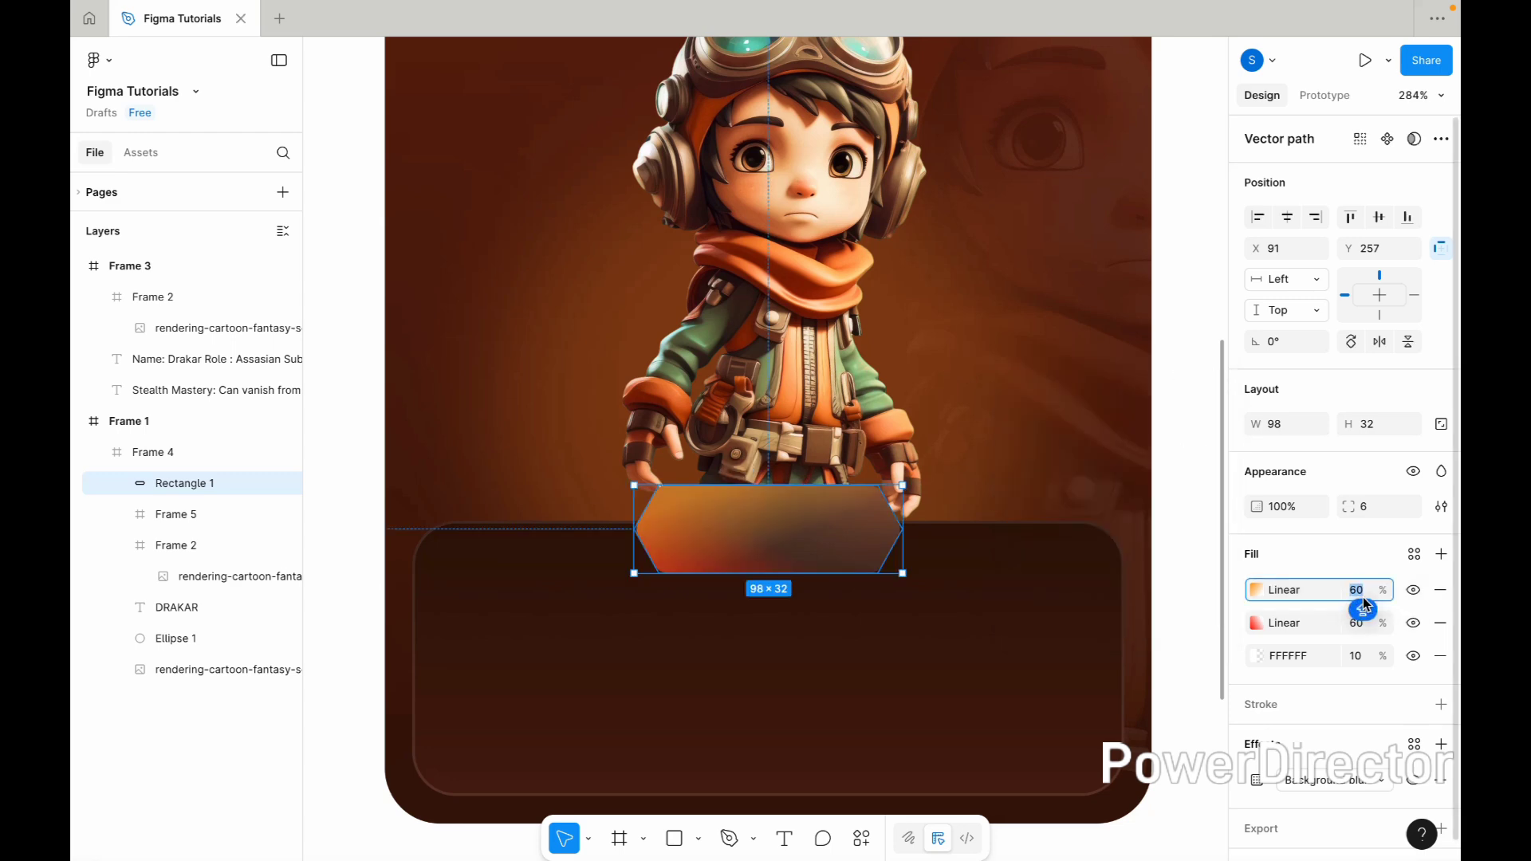
{"action": "type", "text": "40"}
{"action": "key", "text": "Return"}
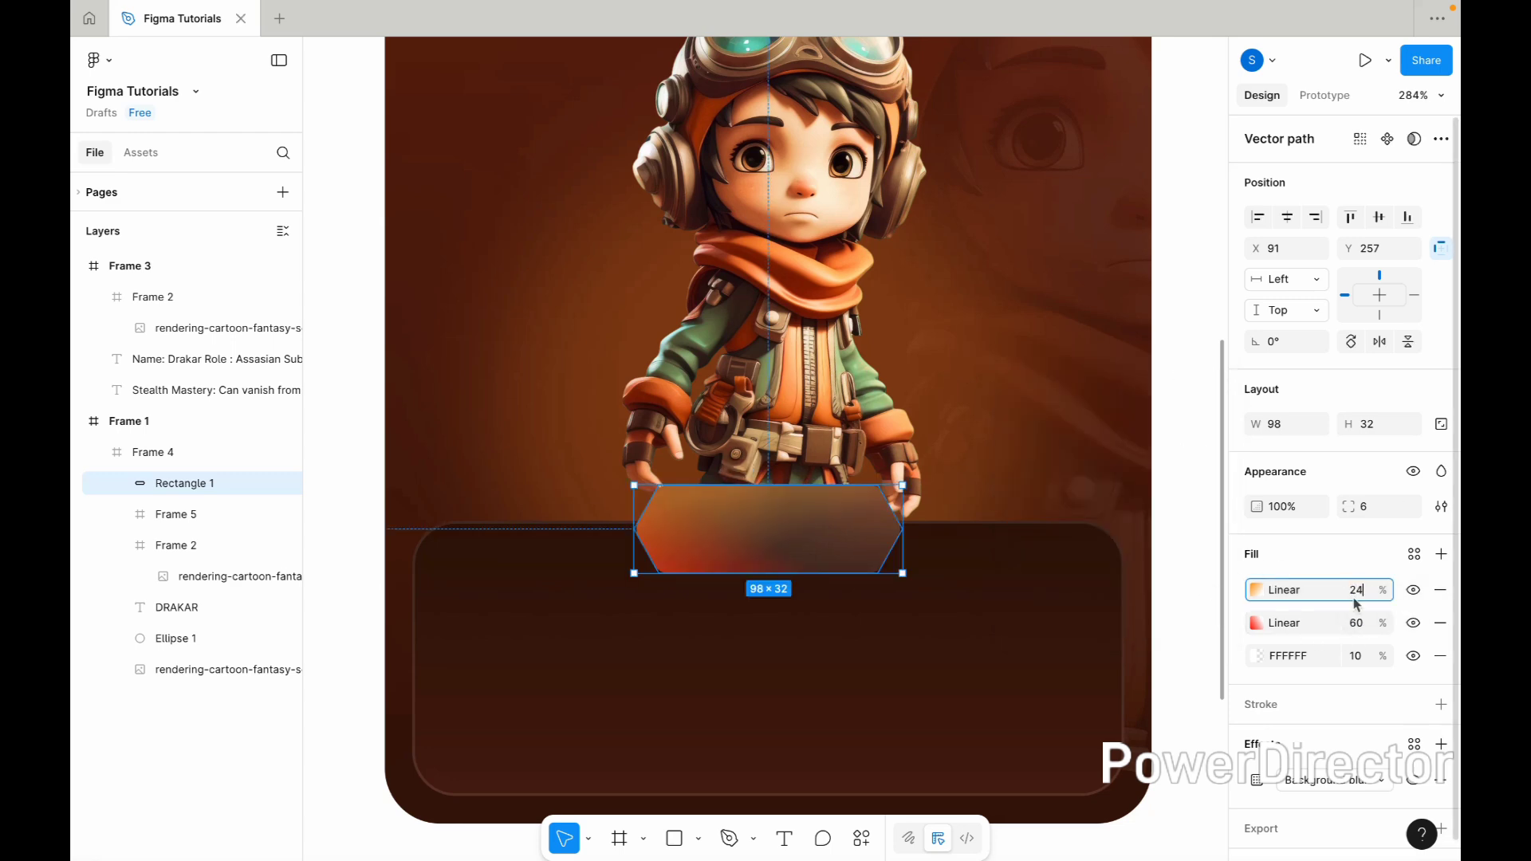
{"action": "key", "text": "Return"}
Shift both ends of the orange gradient slightly toward the hexagon's upper-left side.
{"action": "left_click", "coordinate": [1256, 590]}
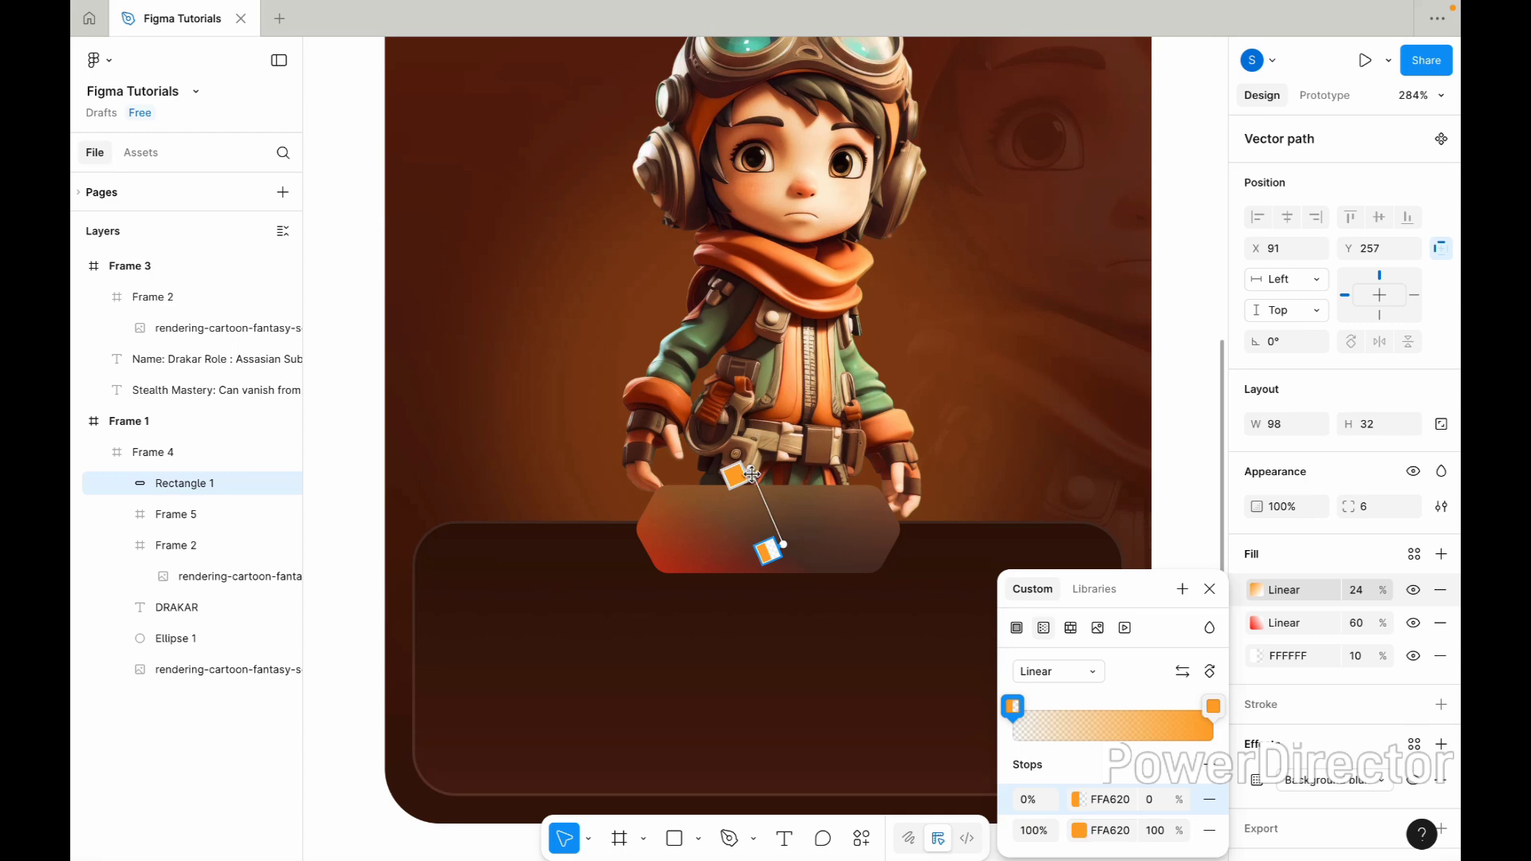
{"action": "left_click_drag", "start_coordinate": [752, 473], "coordinate": [731, 478]}
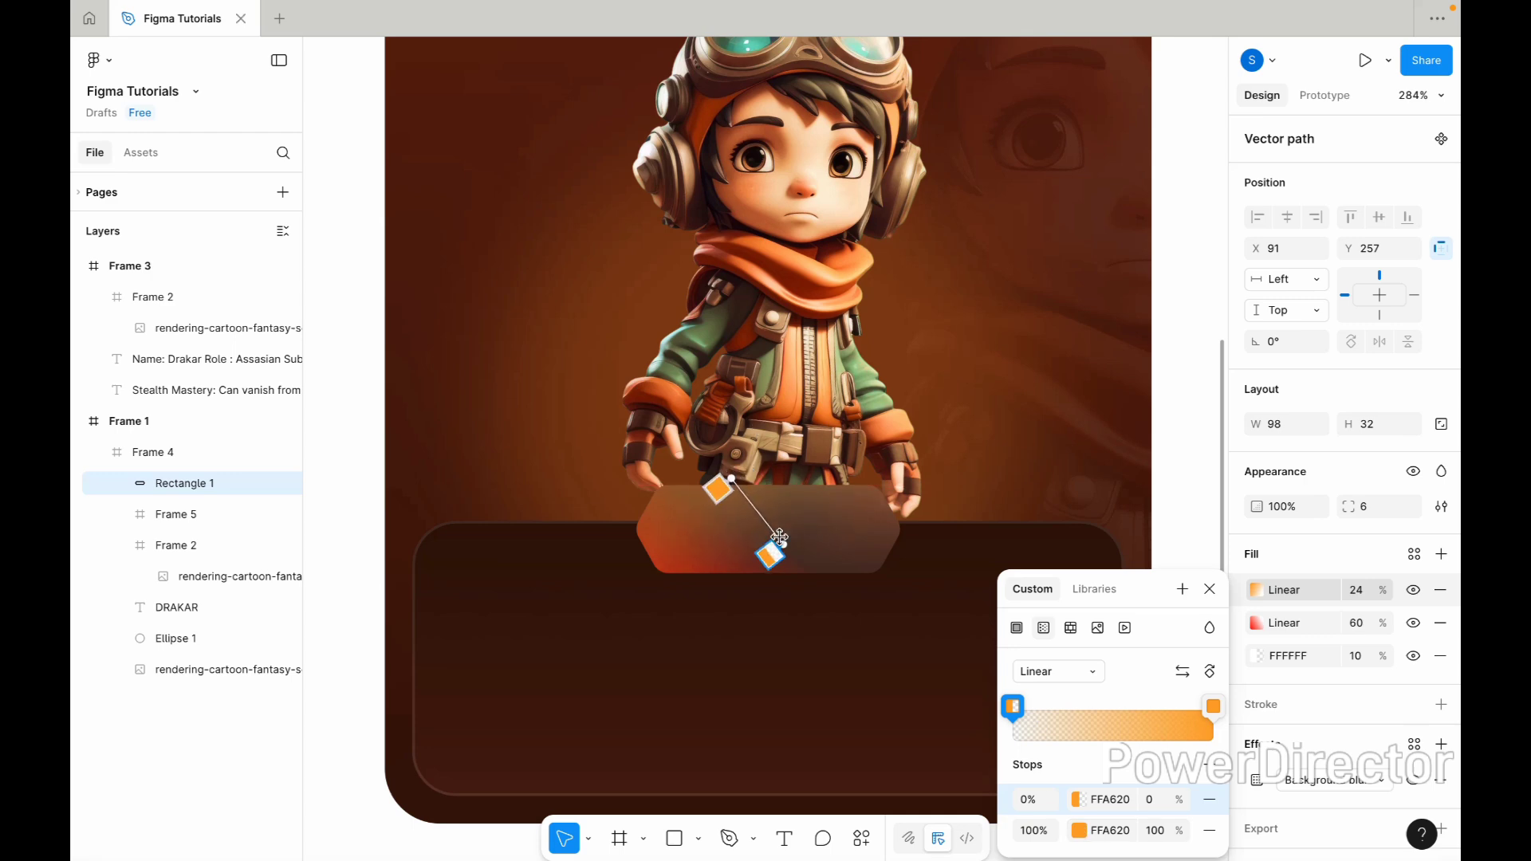
{"action": "mouse_move", "coordinate": [785, 547]}
{"action": "left_mouse_down"}
{"action": "mouse_move", "coordinate": [750, 522]}
{"action": "mouse_move", "coordinate": [745, 538]}
{"action": "mouse_move", "coordinate": [773, 536]}
{"action": "left_mouse_up"}
{"action": "left_click", "coordinate": [1209, 589]}
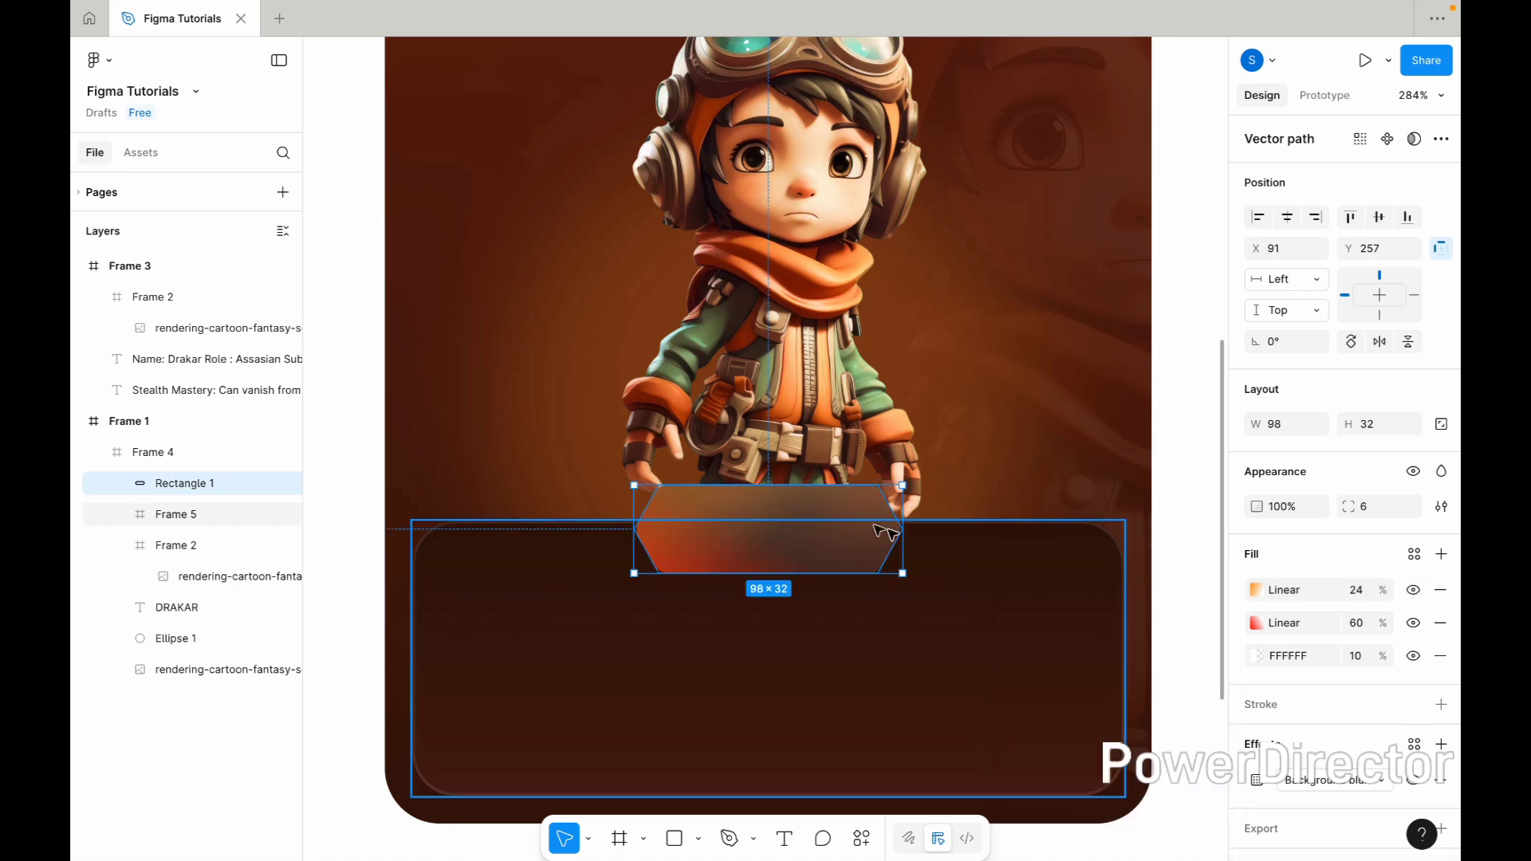
Add a white (FFFFFF) stroke at 20% opacity to the hexagon.
{"action": "scroll", "coordinate": [1323, 709], "scroll_direction": "down", "scroll_amount": 1}
{"action": "left_click", "coordinate": [1292, 692]}
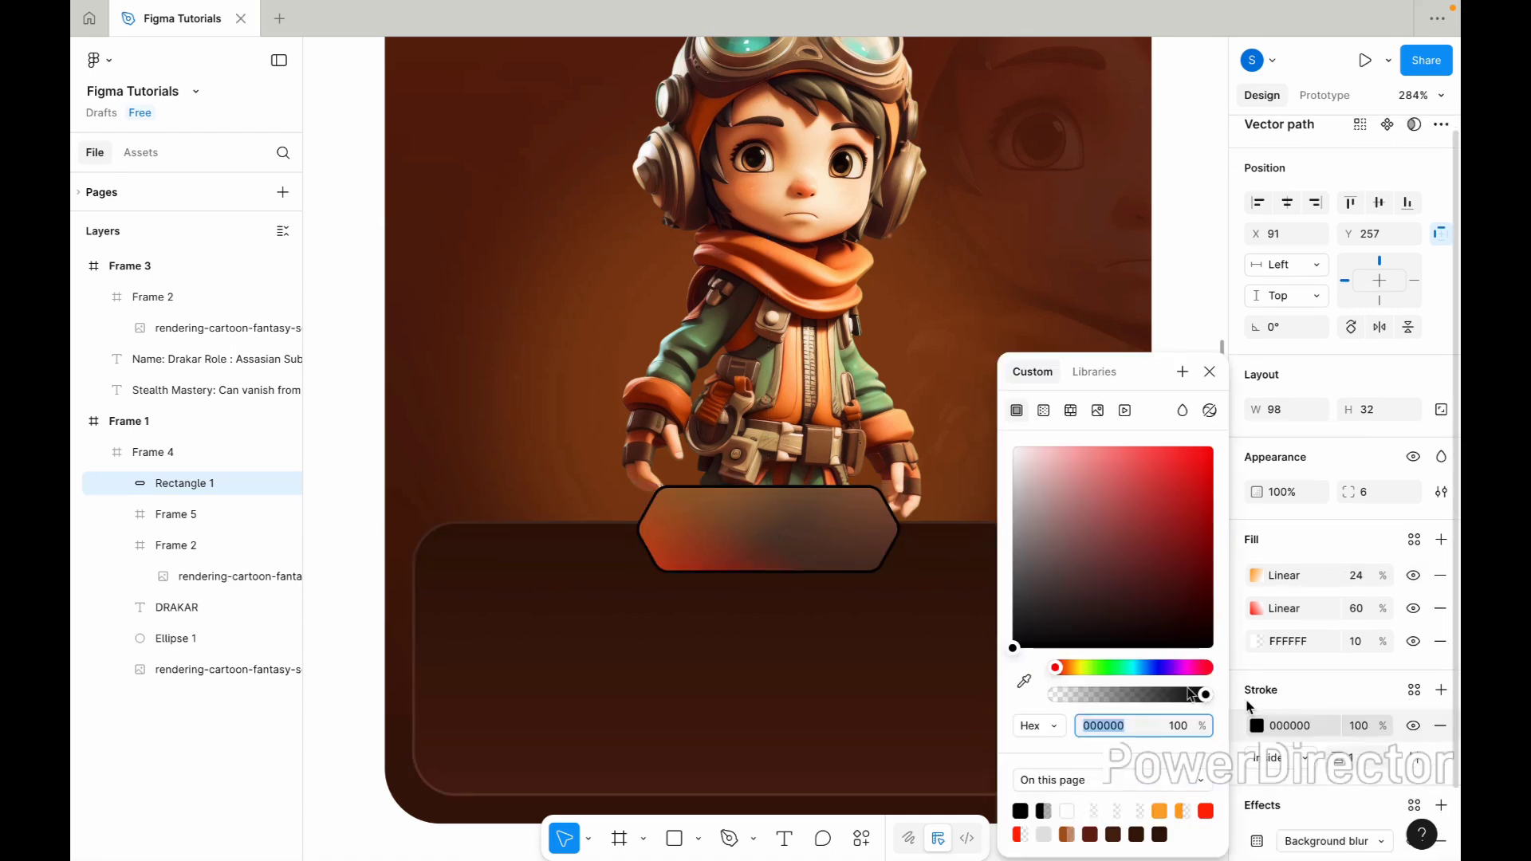
{"action": "type", "text": "FFFFFF"}
{"action": "key", "text": "Return"}
{"action": "left_click", "coordinate": [1354, 688]}
{"action": "left_click", "coordinate": [1359, 725]}
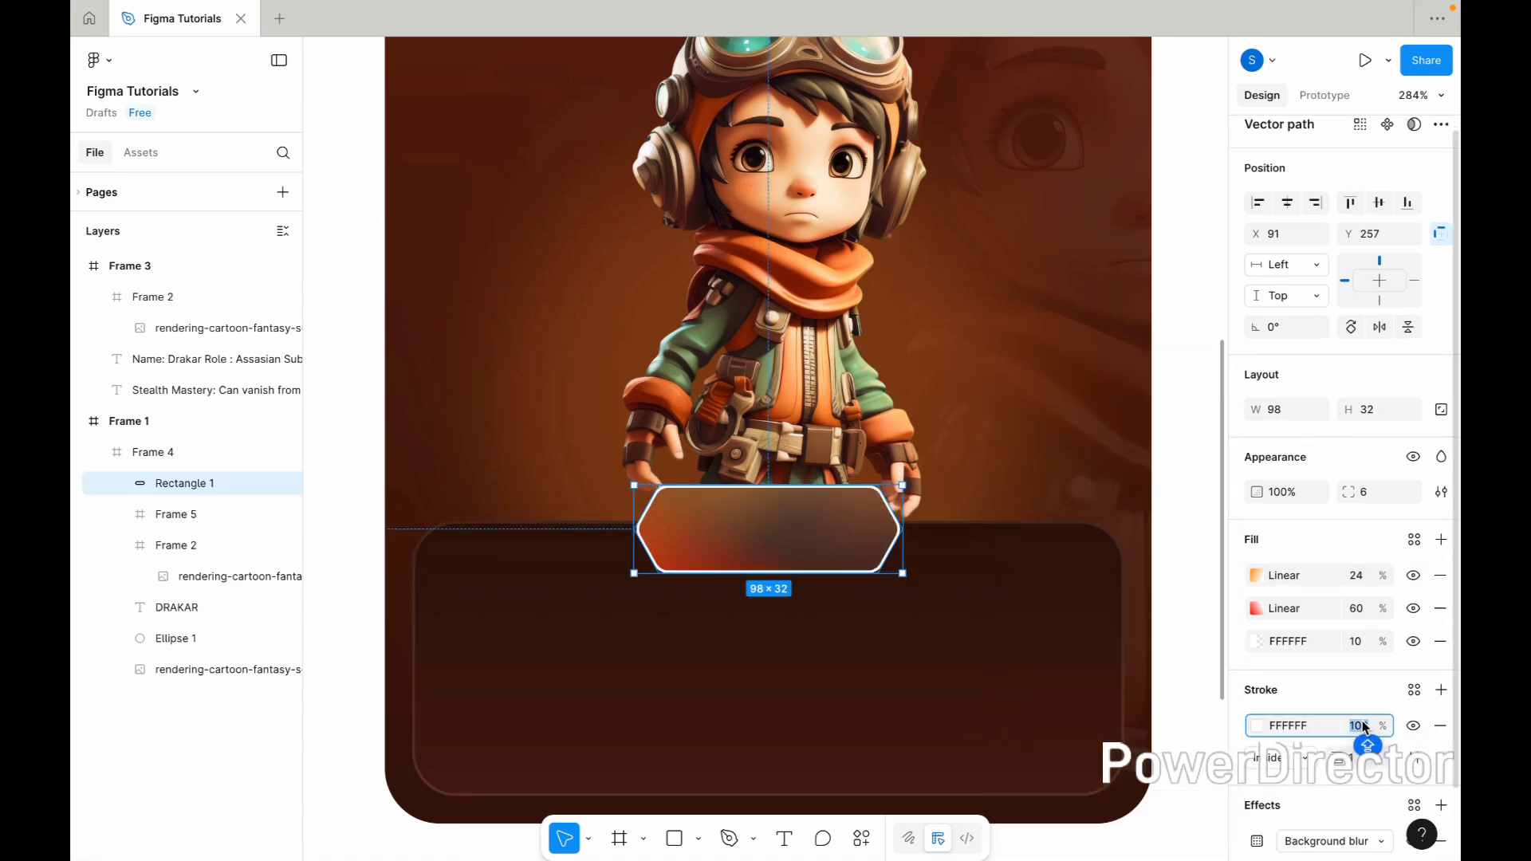
{"action": "type", "text": "20"}
{"action": "key", "text": "Return"}
Make the stroke a vertical linear gradient from FFFFFF at 100% on top to FFFFFF at 10% at the bottom.
{"action": "left_click", "coordinate": [1257, 726]}
{"action": "left_click", "coordinate": [1043, 409]}
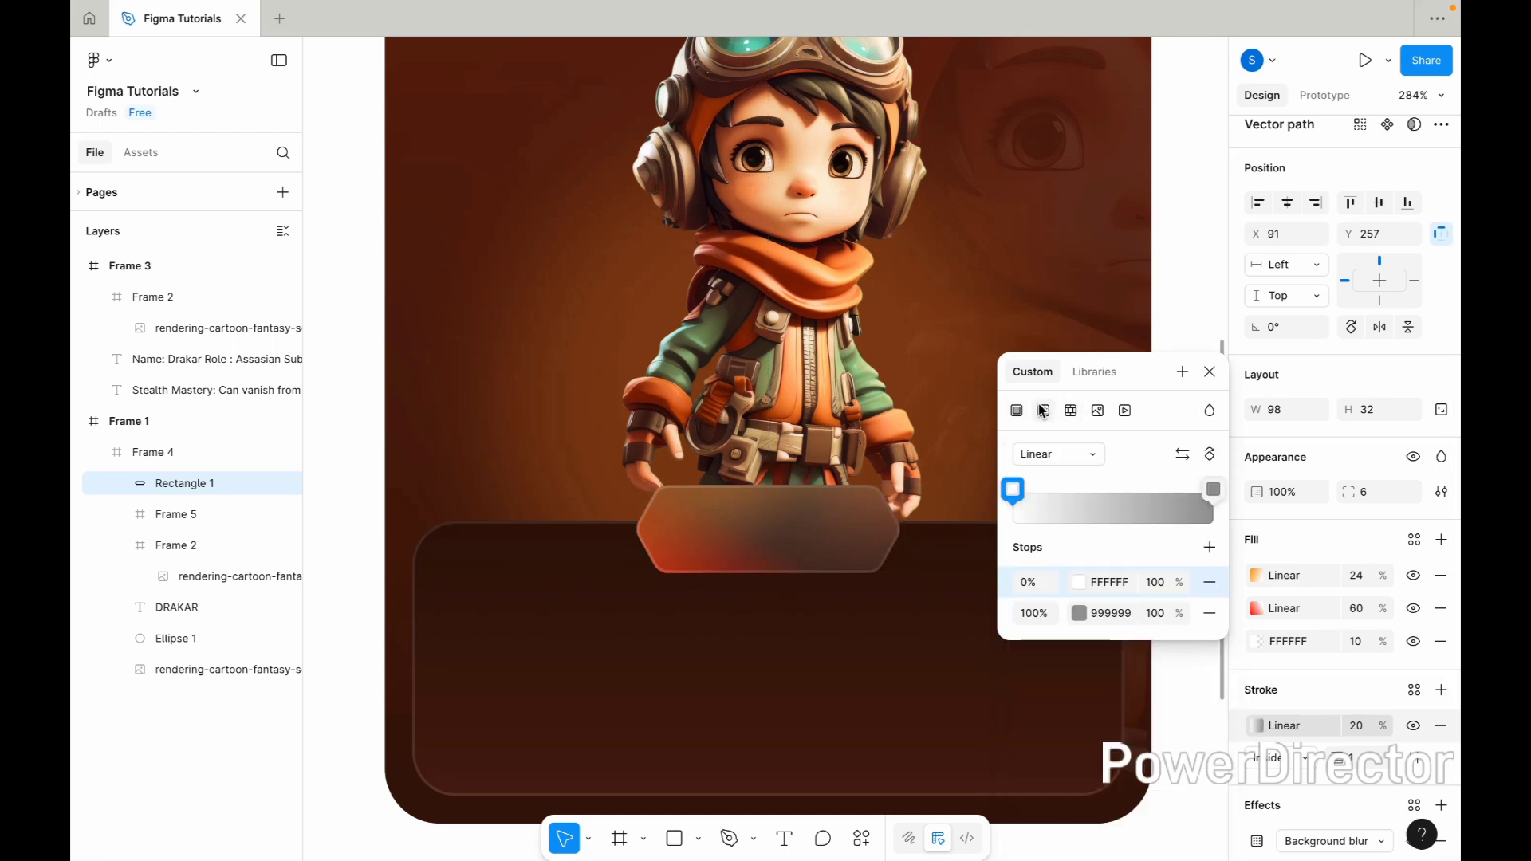
{"action": "left_click", "coordinate": [1210, 454]}
{"action": "left_click", "coordinate": [1213, 615]}
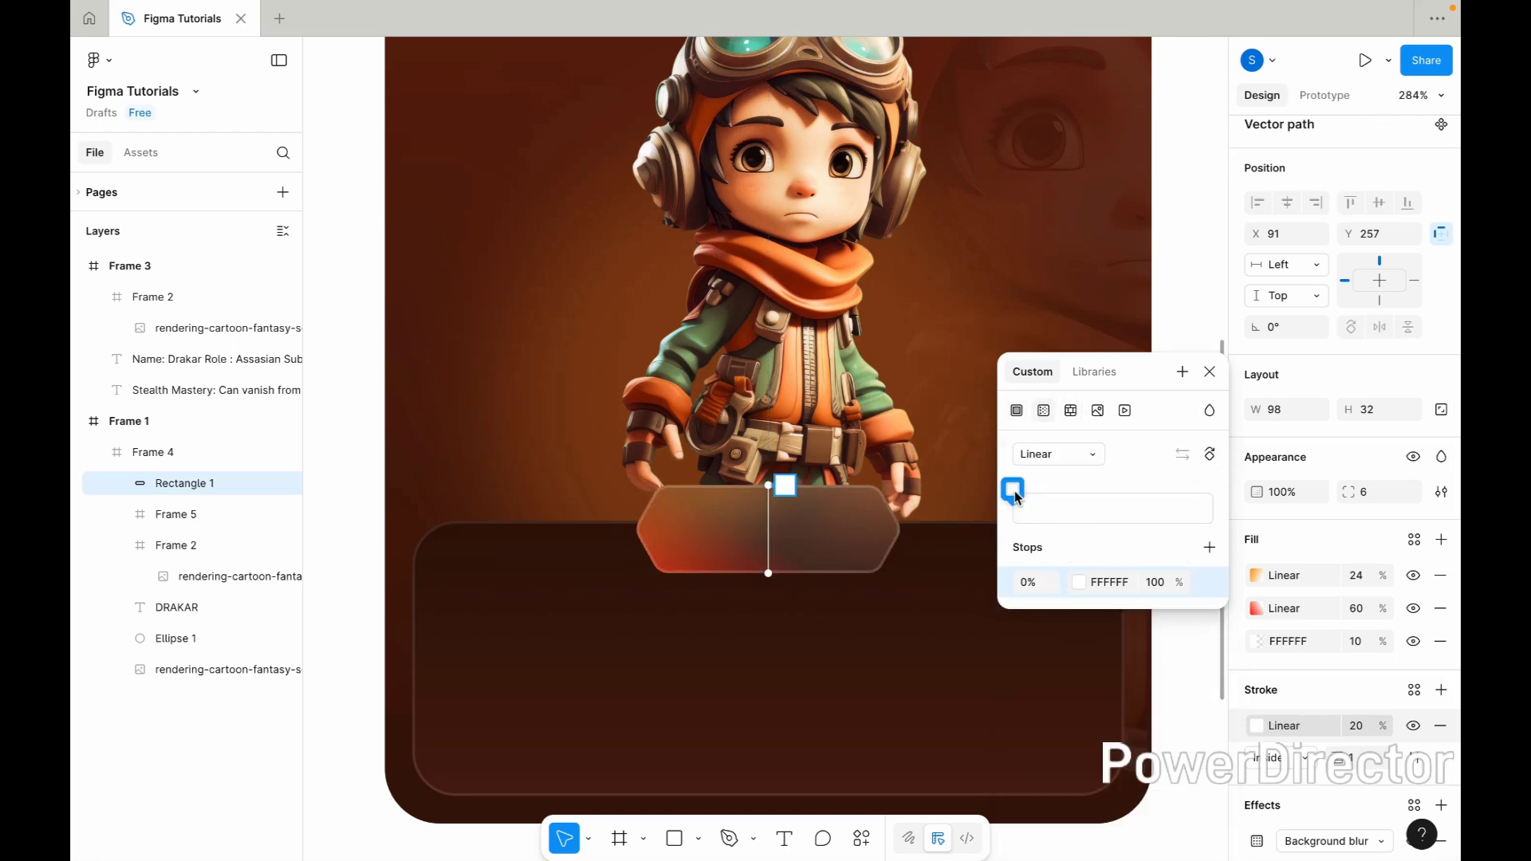
{"action": "left_click", "coordinate": [1210, 547]}
{"action": "left_click", "coordinate": [1160, 614]}
{"action": "type", "text": "100"}
{"action": "key", "text": "Return"}
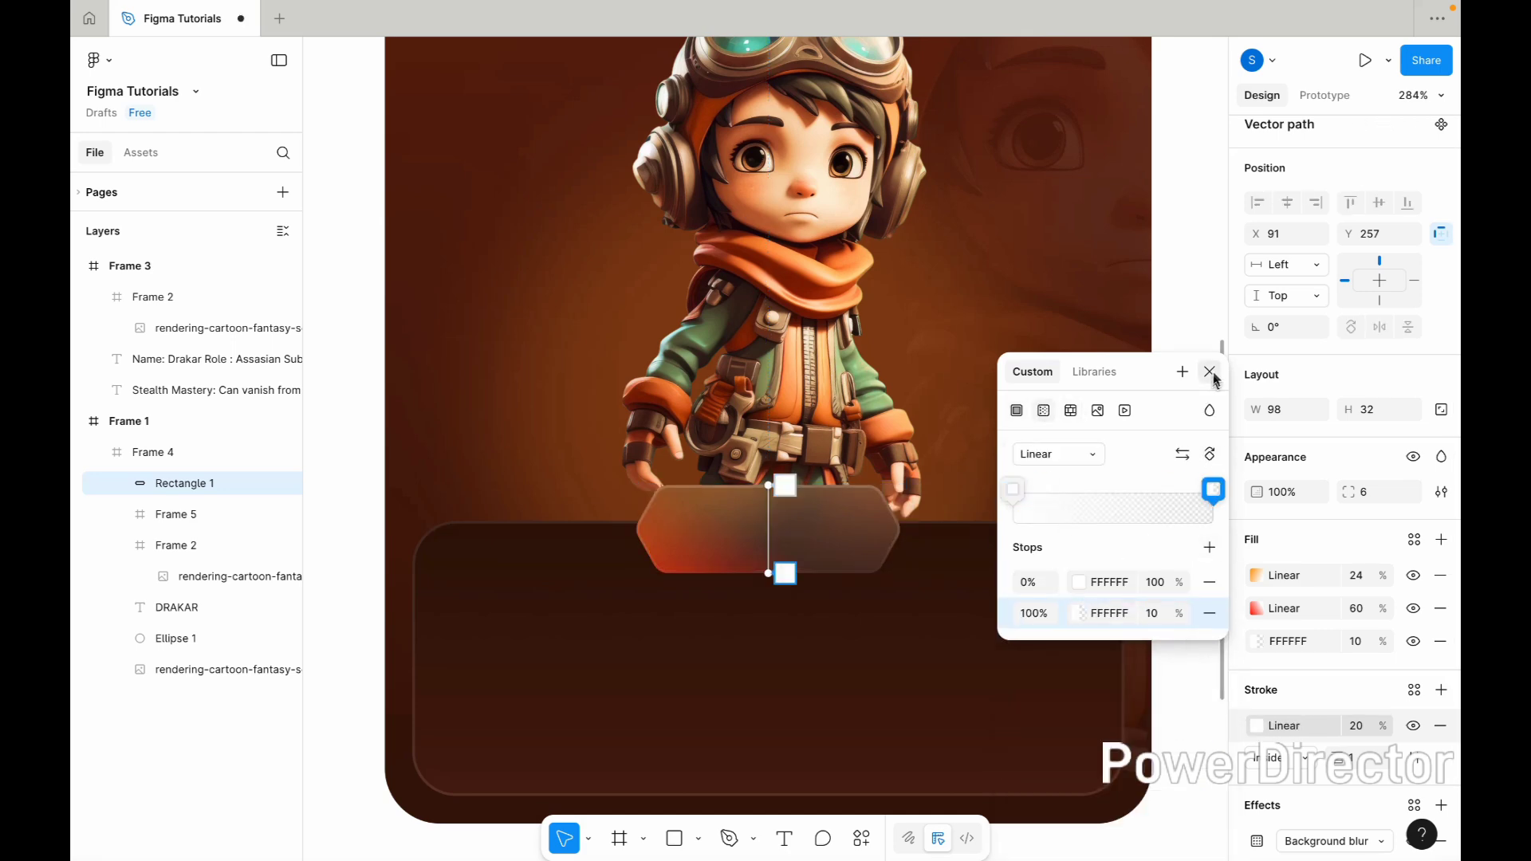
{"action": "left_click", "coordinate": [1210, 372]}
Add a drop shadow with blur 24 to the hexagon, using the dark brown sampled from the information panel.
{"action": "scroll", "coordinate": [1165, 571], "scroll_direction": "down", "scroll_amount": 2}
{"action": "scroll", "coordinate": [1320, 780], "scroll_direction": "down", "scroll_amount": 2}
{"action": "left_click", "coordinate": [1441, 720]}
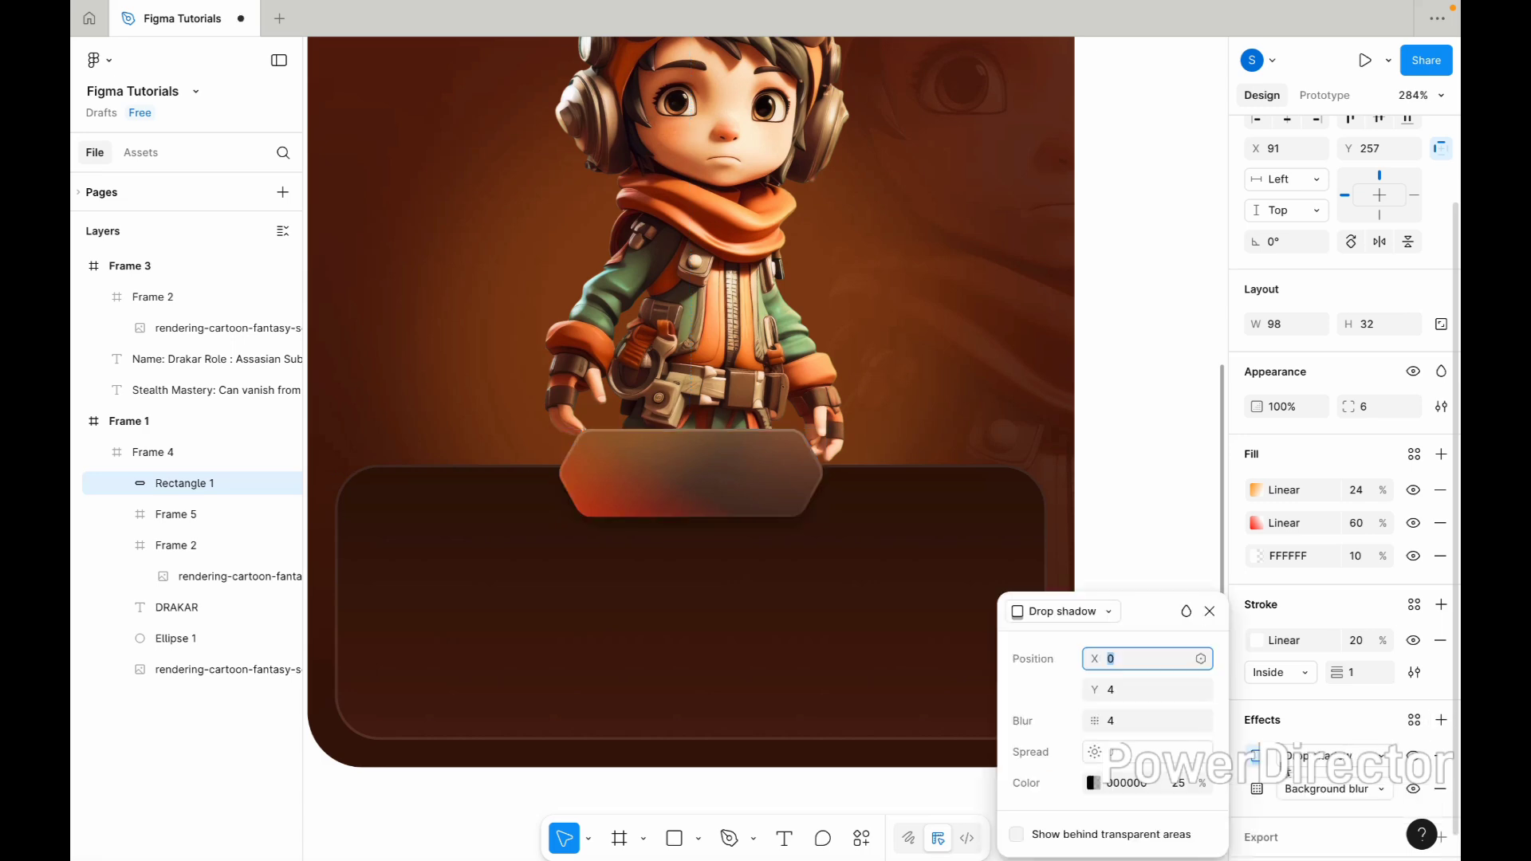
{"action": "left_click", "coordinate": [1093, 783]}
{"action": "left_click", "coordinate": [792, 680]}
{"action": "left_click", "coordinate": [553, 515]}
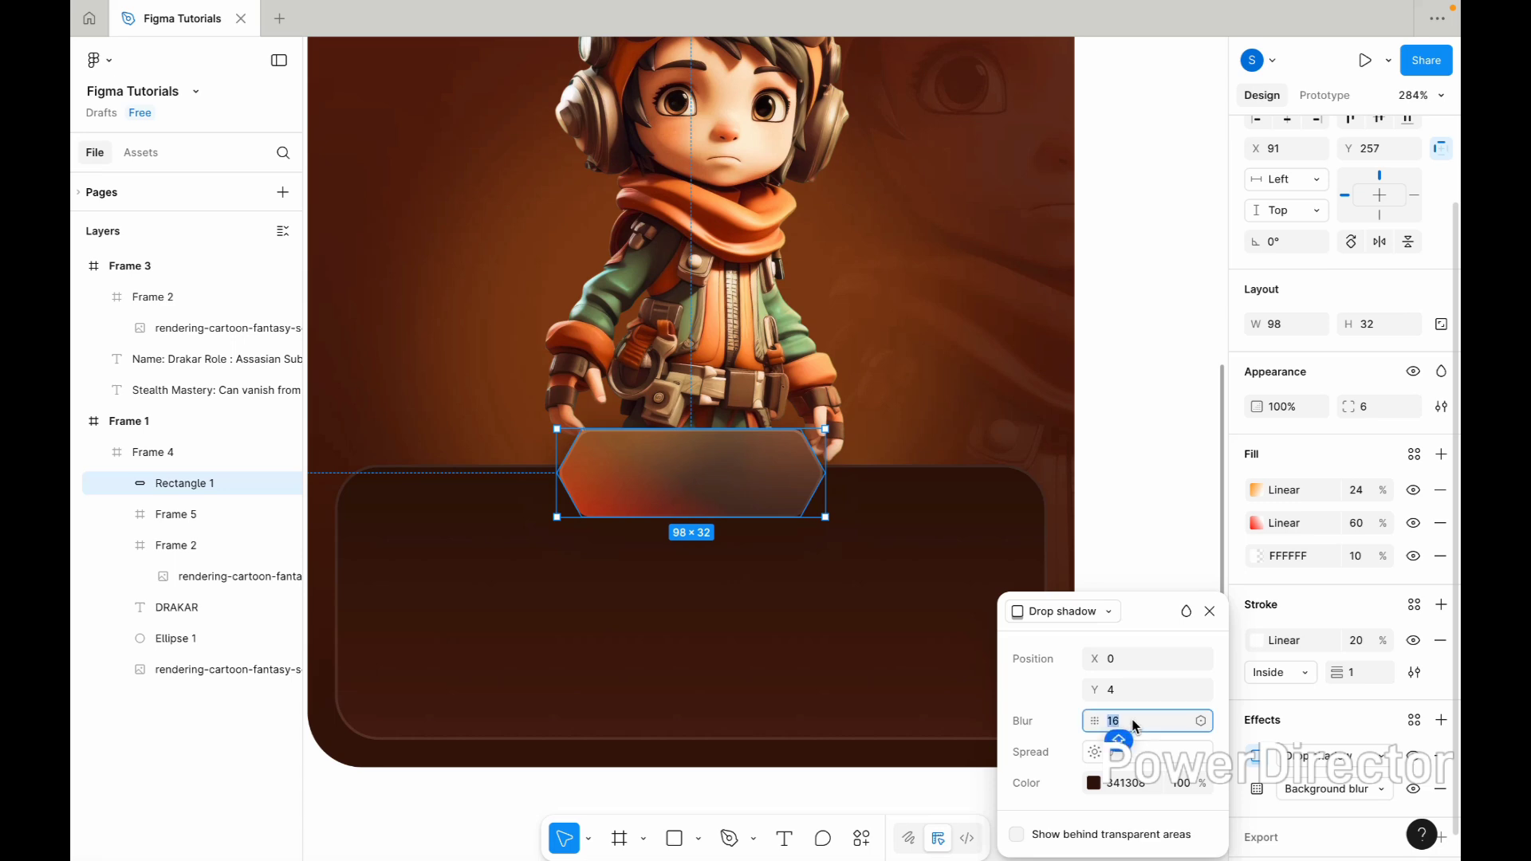
{"action": "type", "text": "24"}
{"action": "key", "text": "Return"}
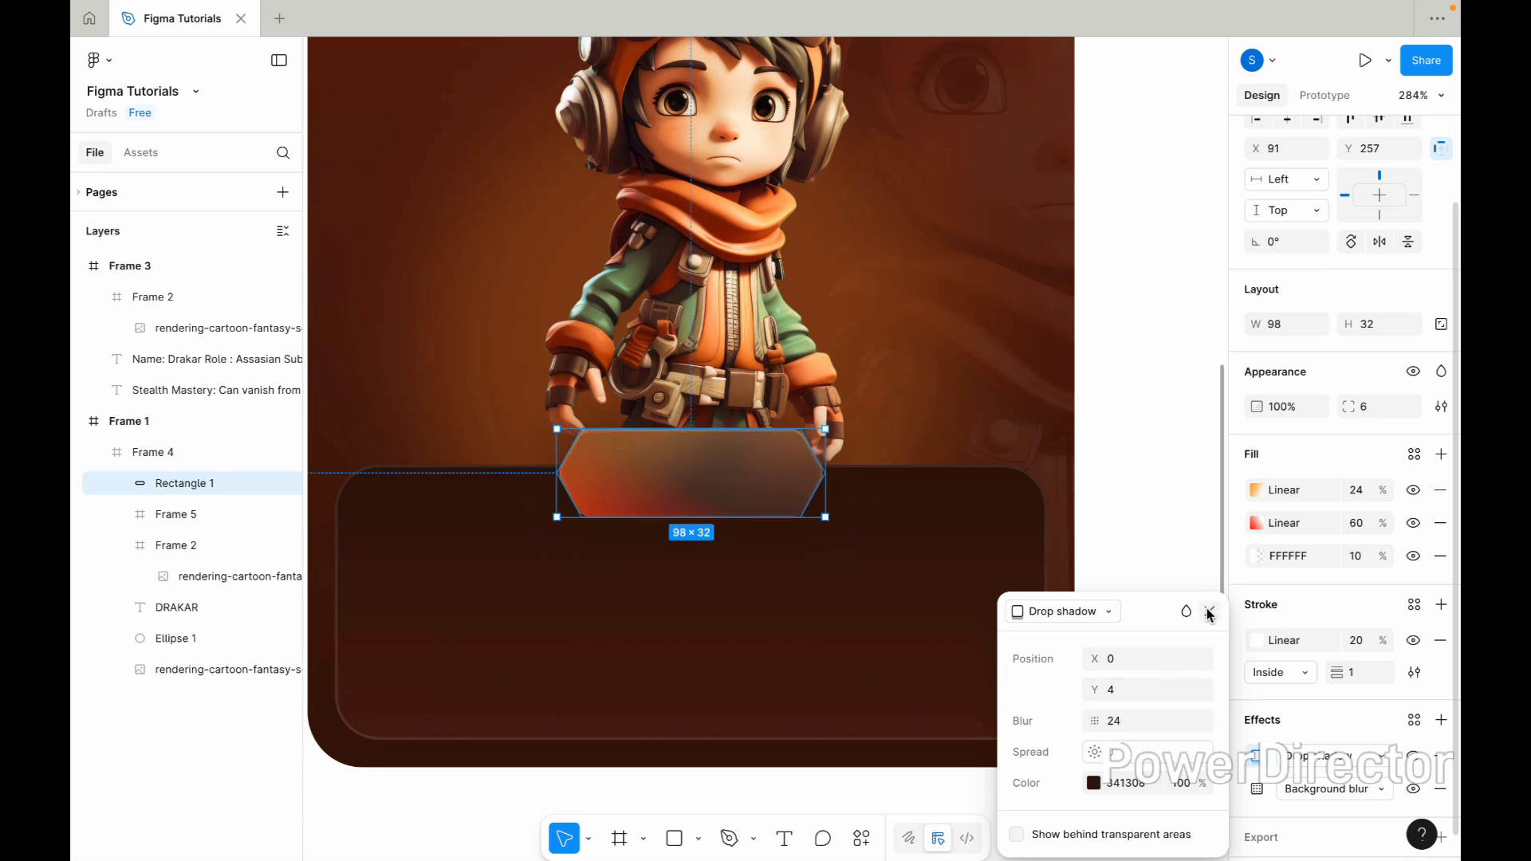
{"action": "left_click", "coordinate": [1209, 611]}
Add a second drop shadow to the hexagon, sampling its color from the hexagon and brightening it to a light orange.
{"action": "left_click", "coordinate": [1441, 720]}
{"action": "left_click", "coordinate": [1343, 756]}
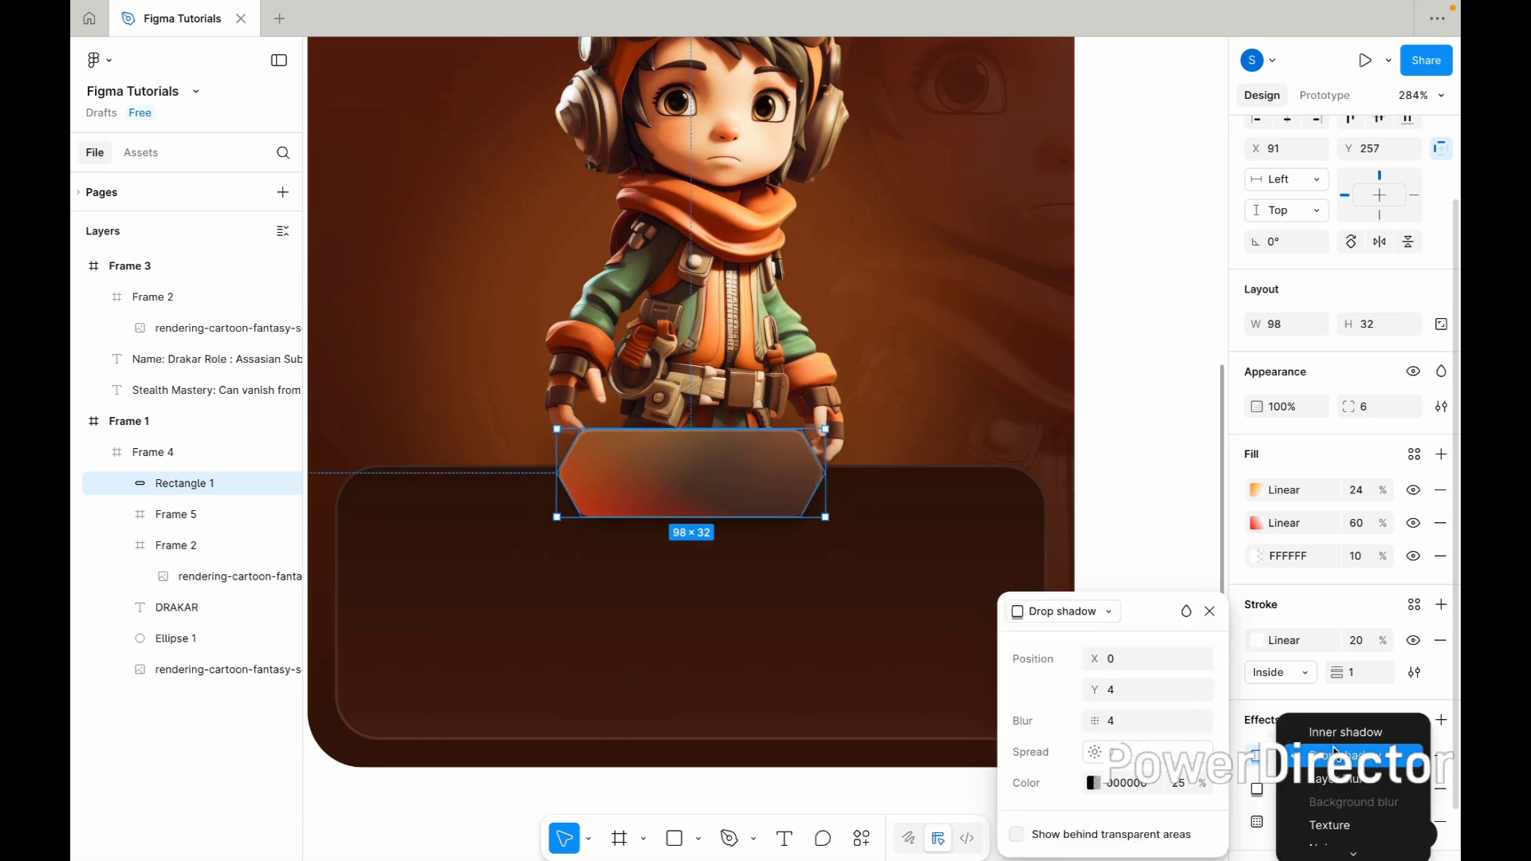
{"action": "left_click", "coordinate": [1334, 753]}
{"action": "left_click", "coordinate": [1093, 783]}
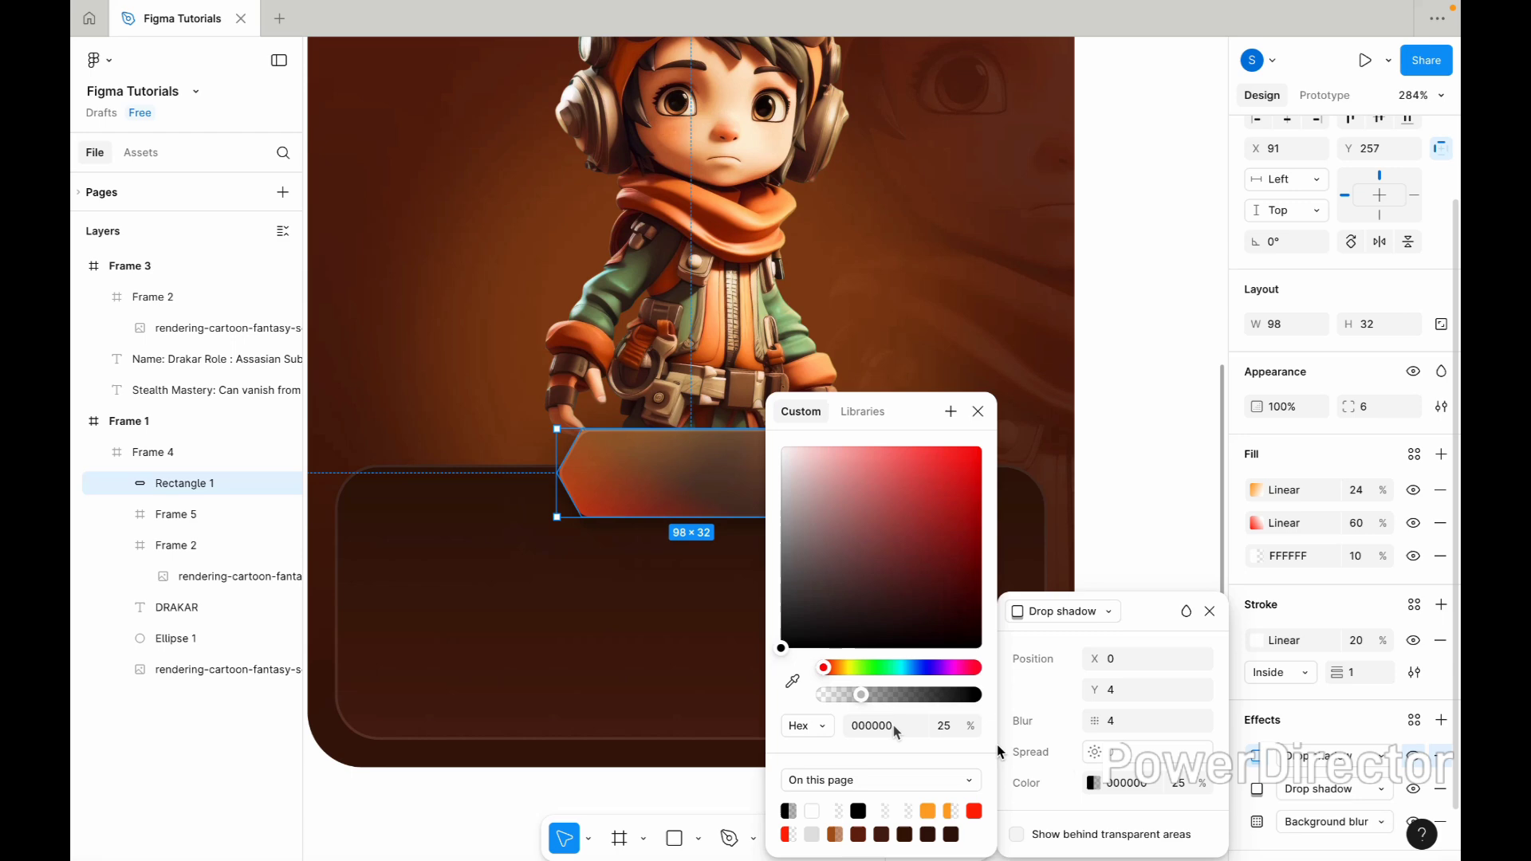
{"action": "left_click", "coordinate": [794, 682]}
{"action": "left_click", "coordinate": [642, 489]}
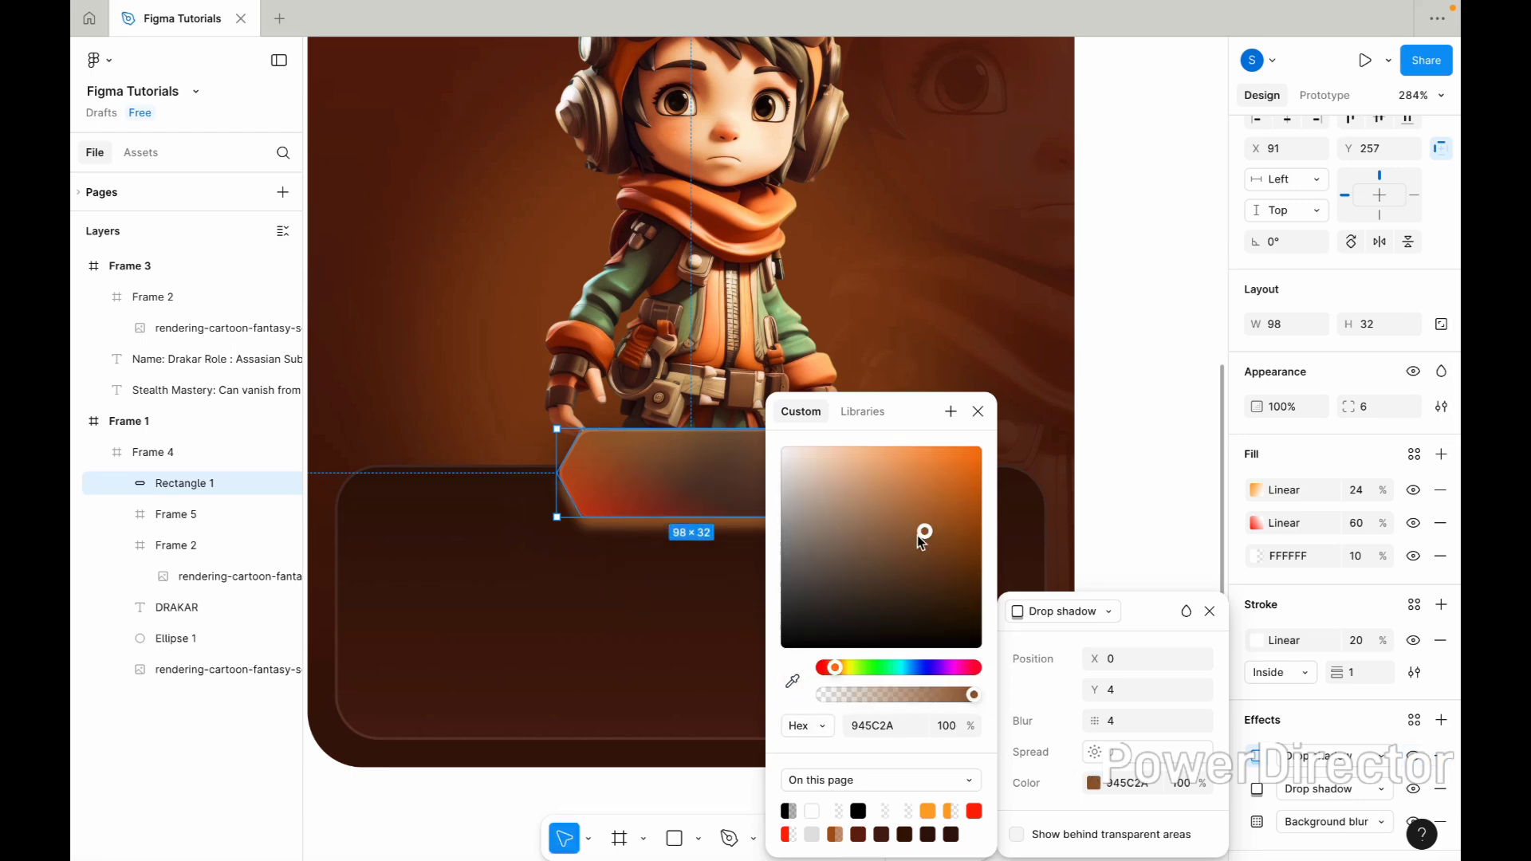
{"action": "left_click_drag", "start_coordinate": [929, 537], "coordinate": [937, 453]}
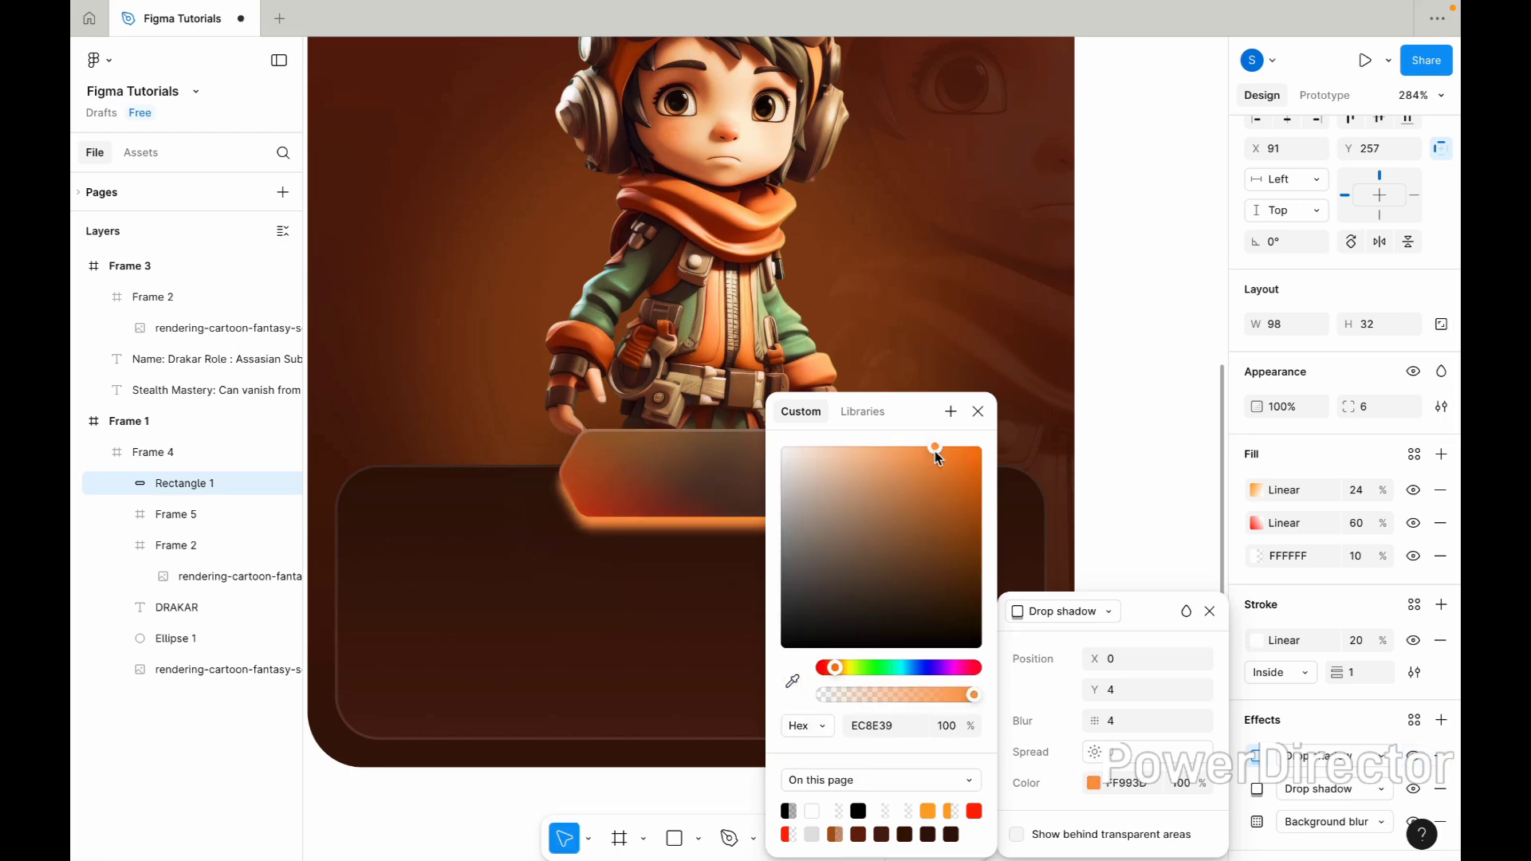
{"action": "left_click", "coordinate": [979, 412]}
Set the orange drop shadow to Y offset 0, blur 16 and 24% opacity.
{"action": "type", "text": "0"}
{"action": "key", "text": "Return"}
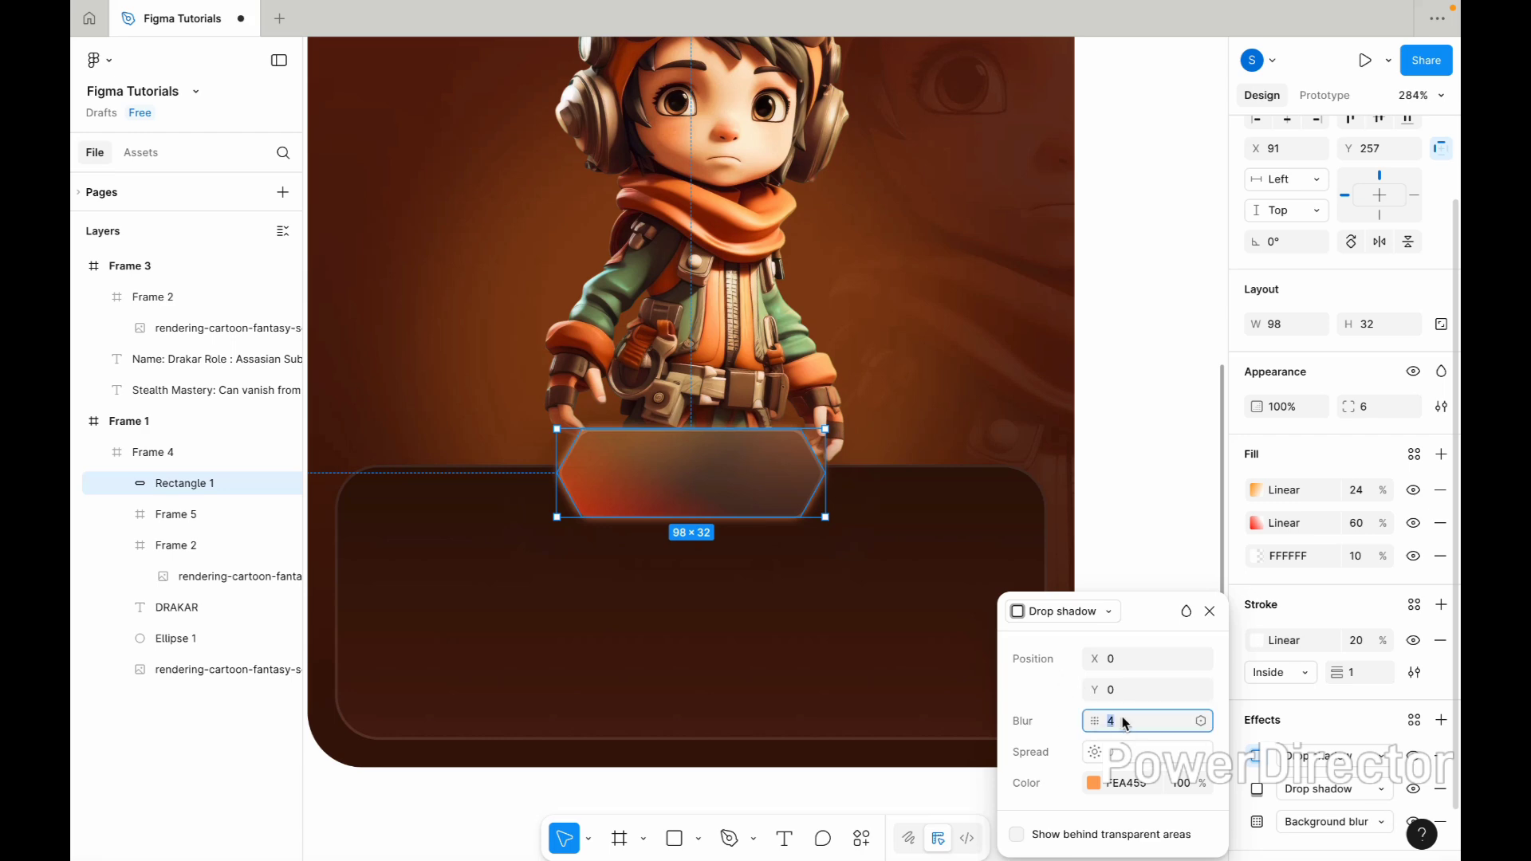
{"action": "key", "text": "Return"}
{"action": "type", "text": "24"}
{"action": "key", "text": "Return"}
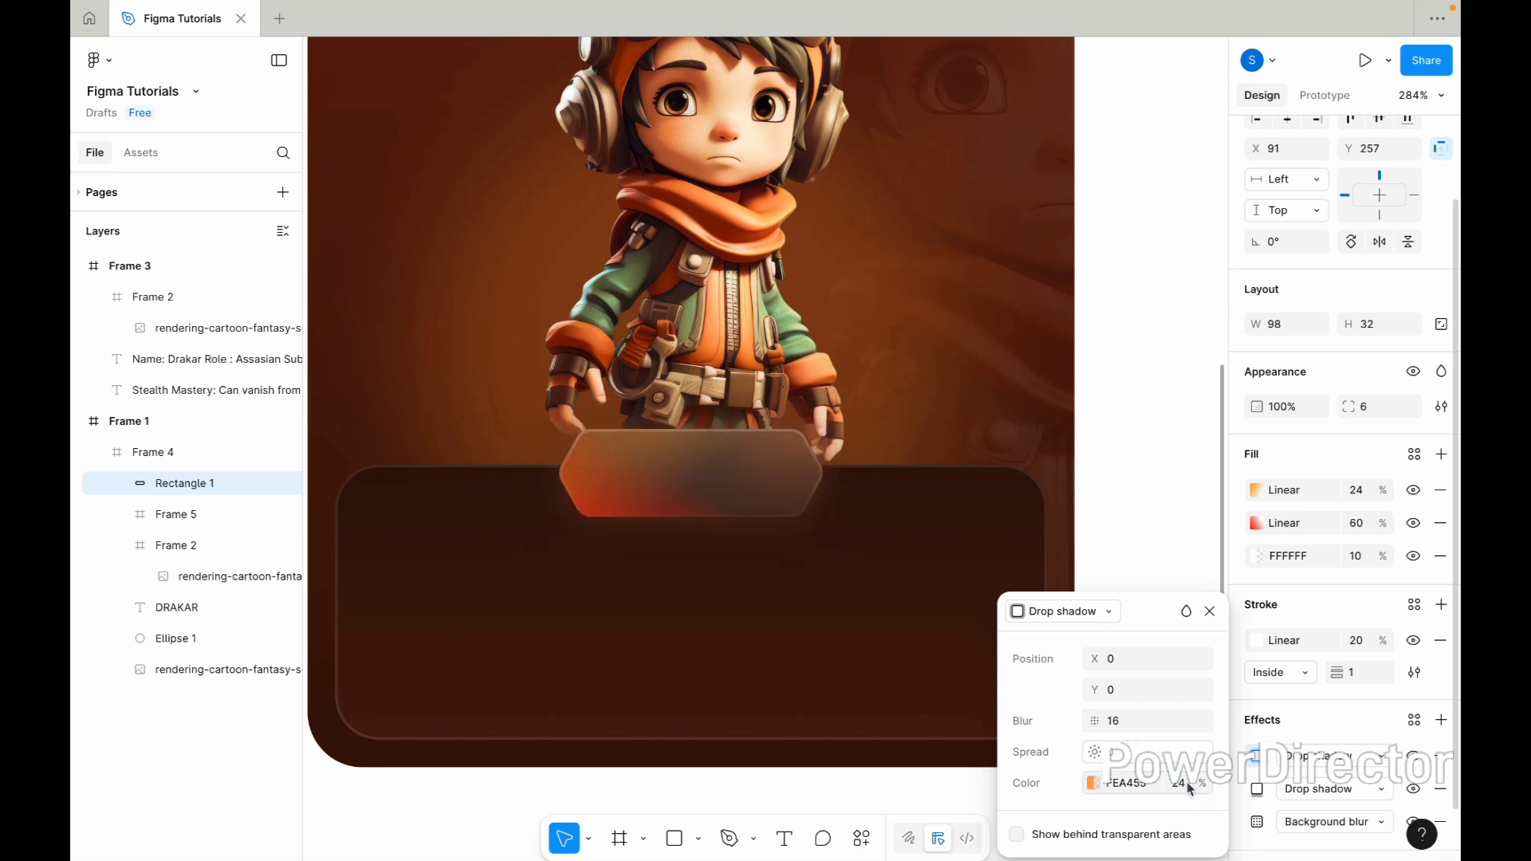
Check the glow with the hexagon deselected and readjust the orange drop shadow's opacity.
{"action": "left_click", "coordinate": [1146, 528]}
{"action": "scroll", "coordinate": [1146, 528], "scroll_direction": "down", "scroll_amount": 3}
{"action": "scroll", "coordinate": [1146, 528], "scroll_direction": "right", "scroll_amount": 1}
{"action": "scroll", "coordinate": [821, 556], "scroll_direction": "up", "scroll_amount": 3}
{"action": "double_click", "coordinate": [793, 466]}
{"action": "scroll", "coordinate": [1268, 738], "scroll_direction": "down", "scroll_amount": 1}
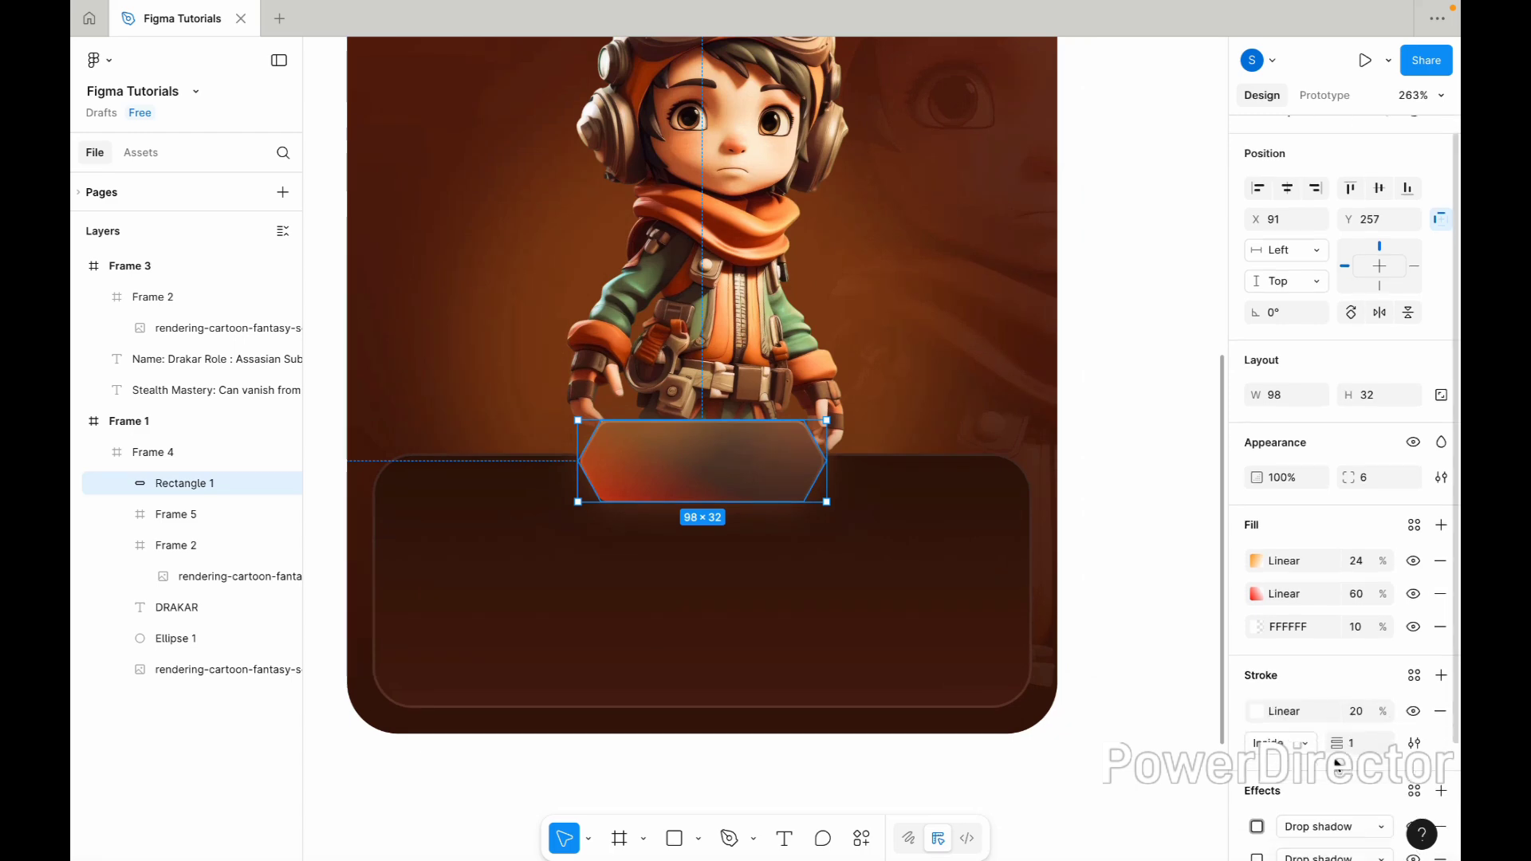
{"action": "left_click", "coordinate": [1255, 759]}
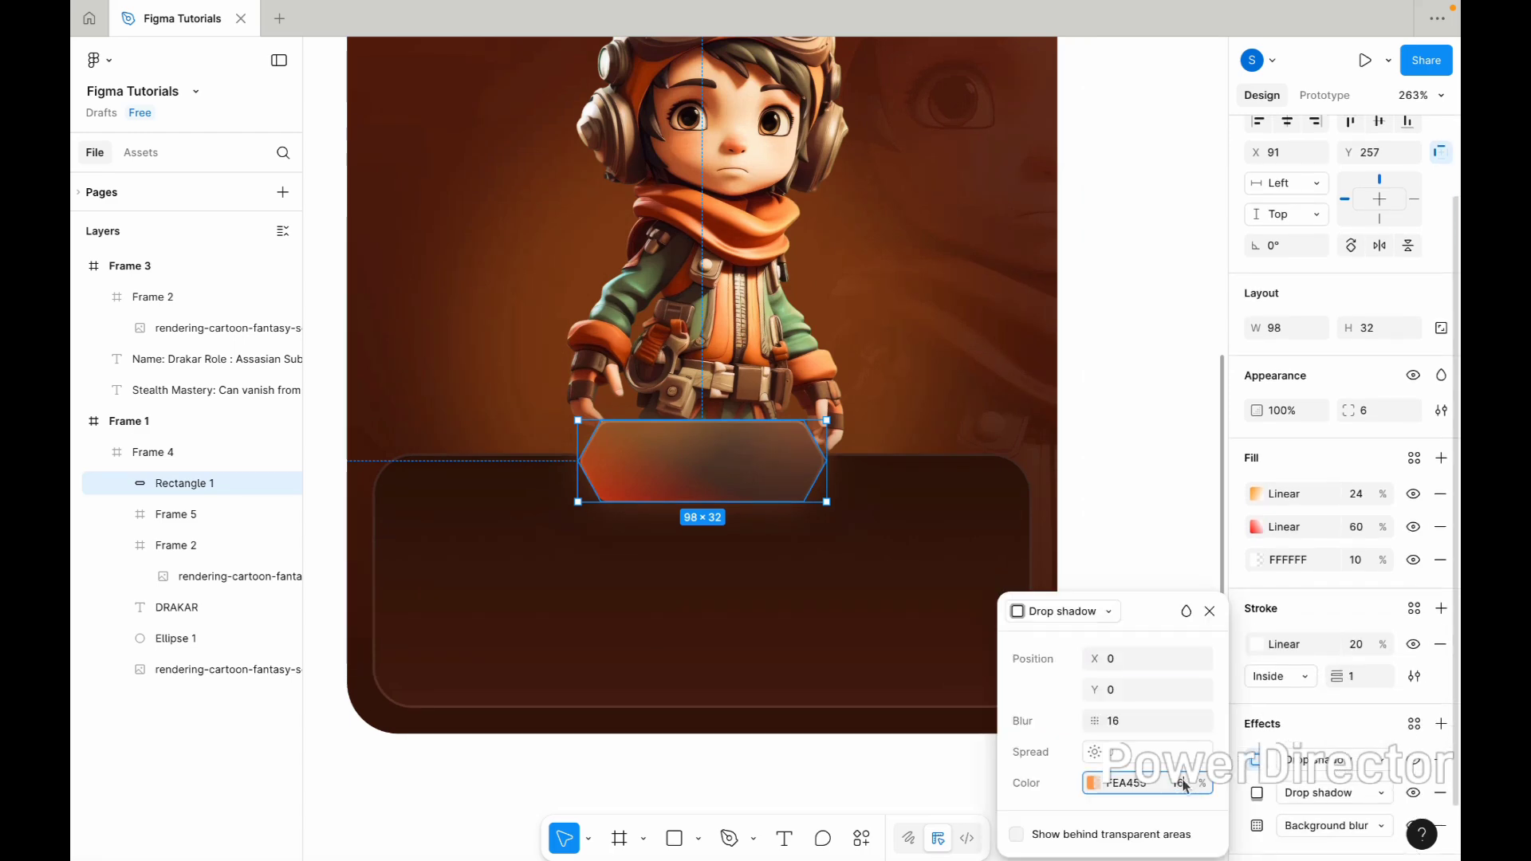
{"action": "key", "text": "Return"}
Set the Y offset of the hexagon's dark brown drop shadow to 12.
{"action": "left_click", "coordinate": [1148, 492]}
{"action": "scroll", "coordinate": [1148, 492], "scroll_direction": "down", "scroll_amount": 3}
{"action": "scroll", "coordinate": [1098, 471], "scroll_direction": "up", "scroll_amount": 3}
{"action": "double_click", "coordinate": [768, 468]}
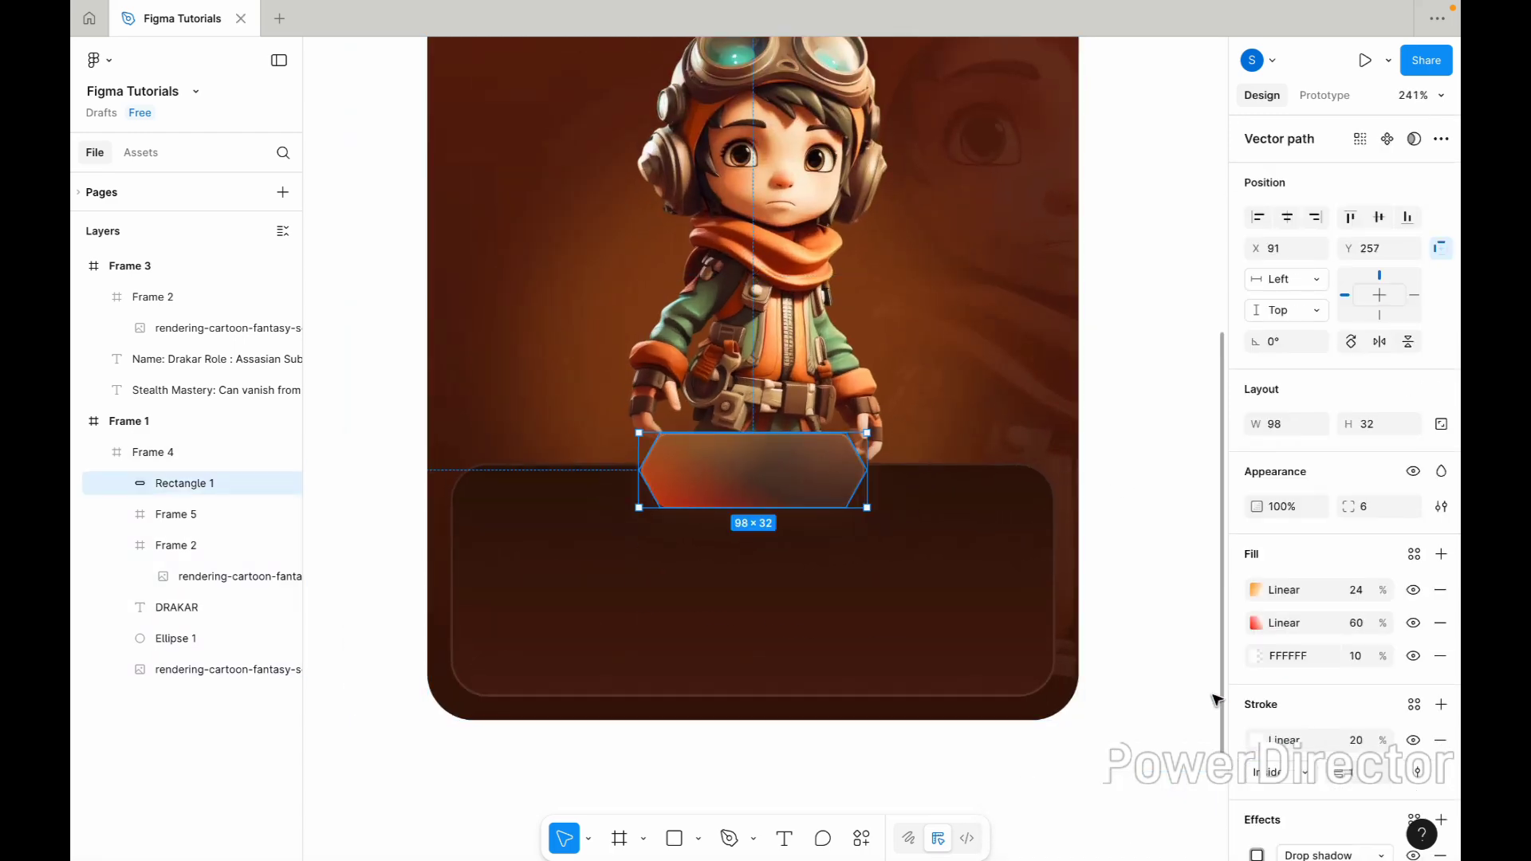
{"action": "scroll", "coordinate": [1215, 699], "scroll_direction": "down", "scroll_amount": 1}
{"action": "left_click", "coordinate": [1257, 796]}
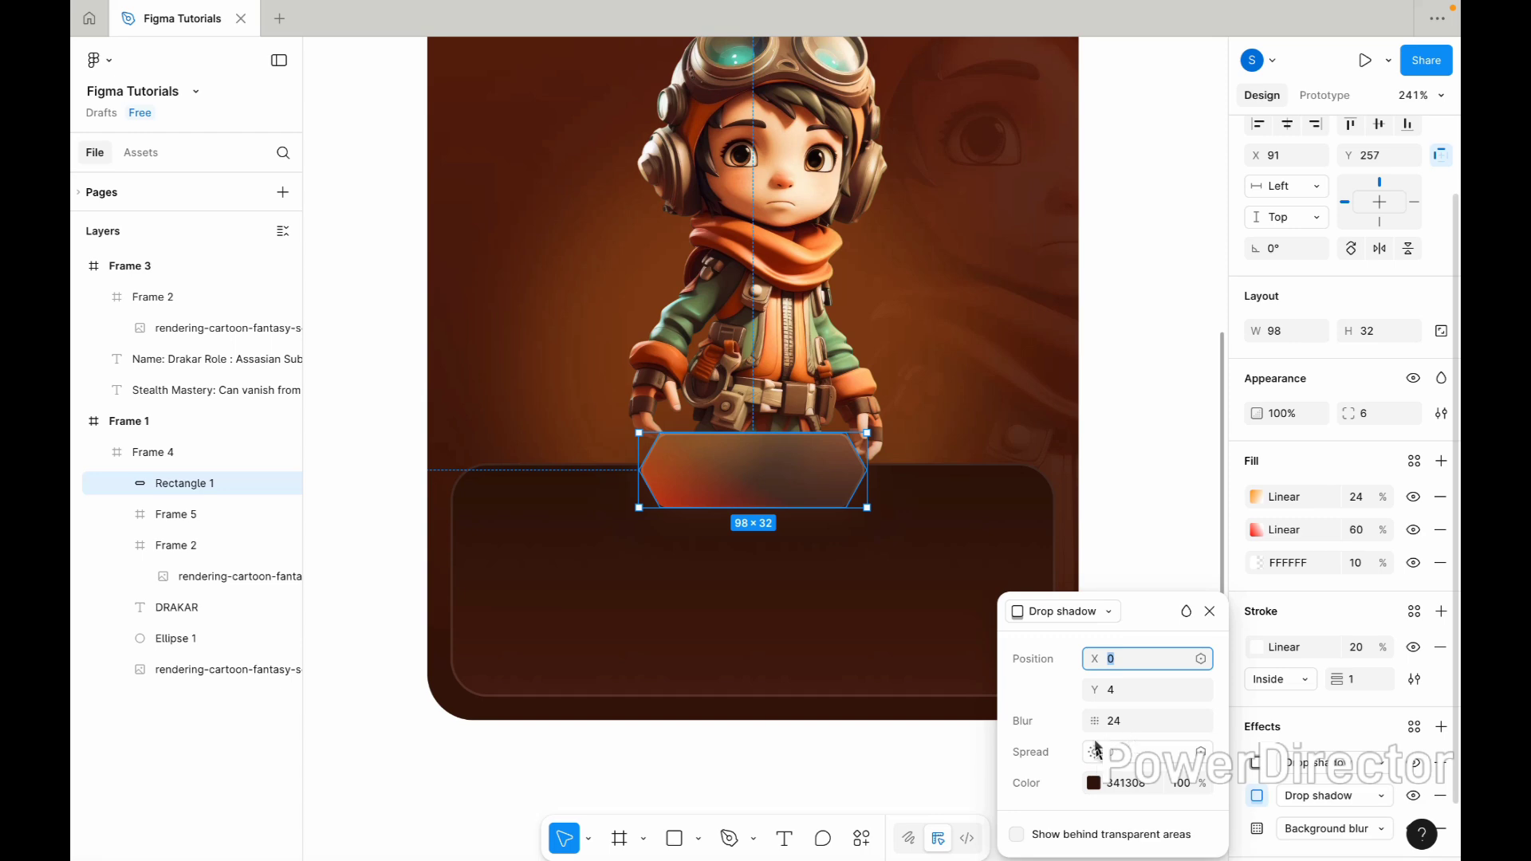
{"action": "left_click_drag", "start_coordinate": [1095, 691], "coordinate": [1104, 691]}
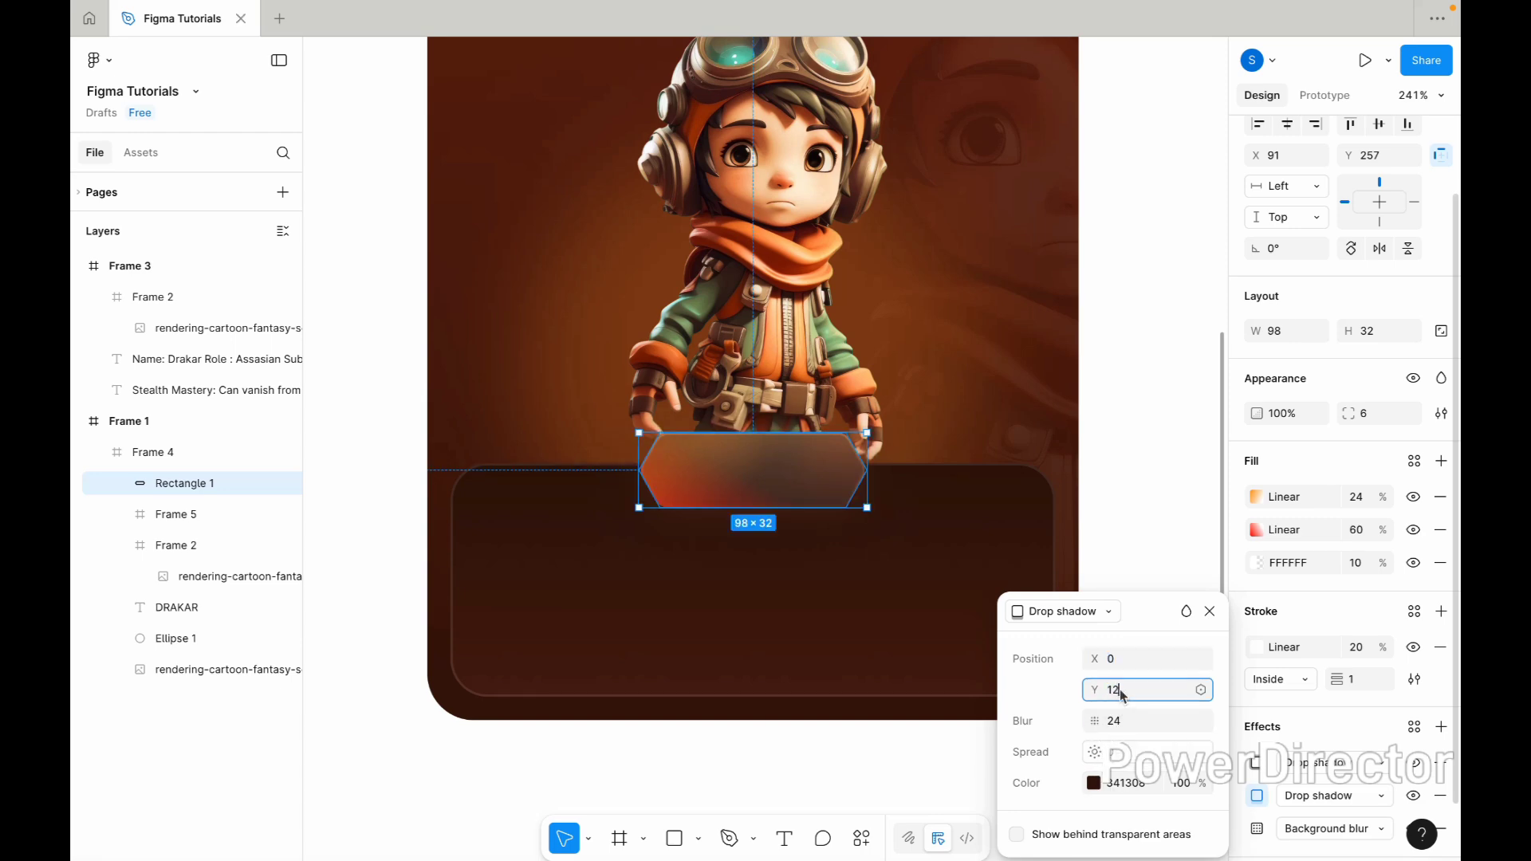
{"action": "left_click", "coordinate": [1209, 612]}
{"action": "left_click", "coordinate": [1124, 566]}
Replace the "Role" text beside the card with "Assasian" copied from the character notes in the other frame.
{"action": "scroll", "coordinate": [1111, 547], "scroll_direction": "down", "scroll_amount": 3}
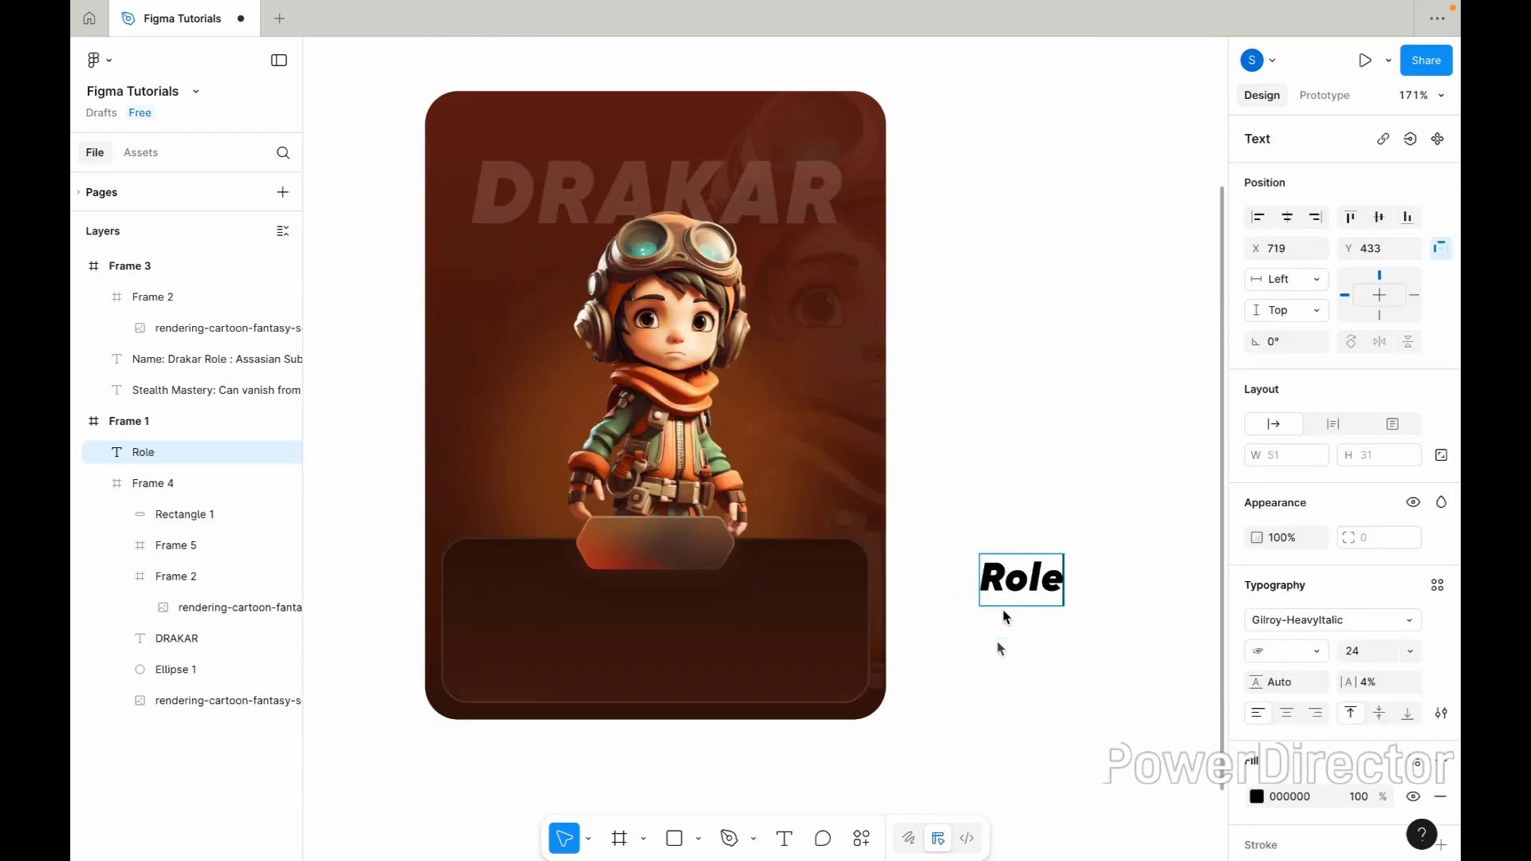
{"action": "scroll", "coordinate": [1003, 616], "scroll_direction": "down", "scroll_amount": 3}
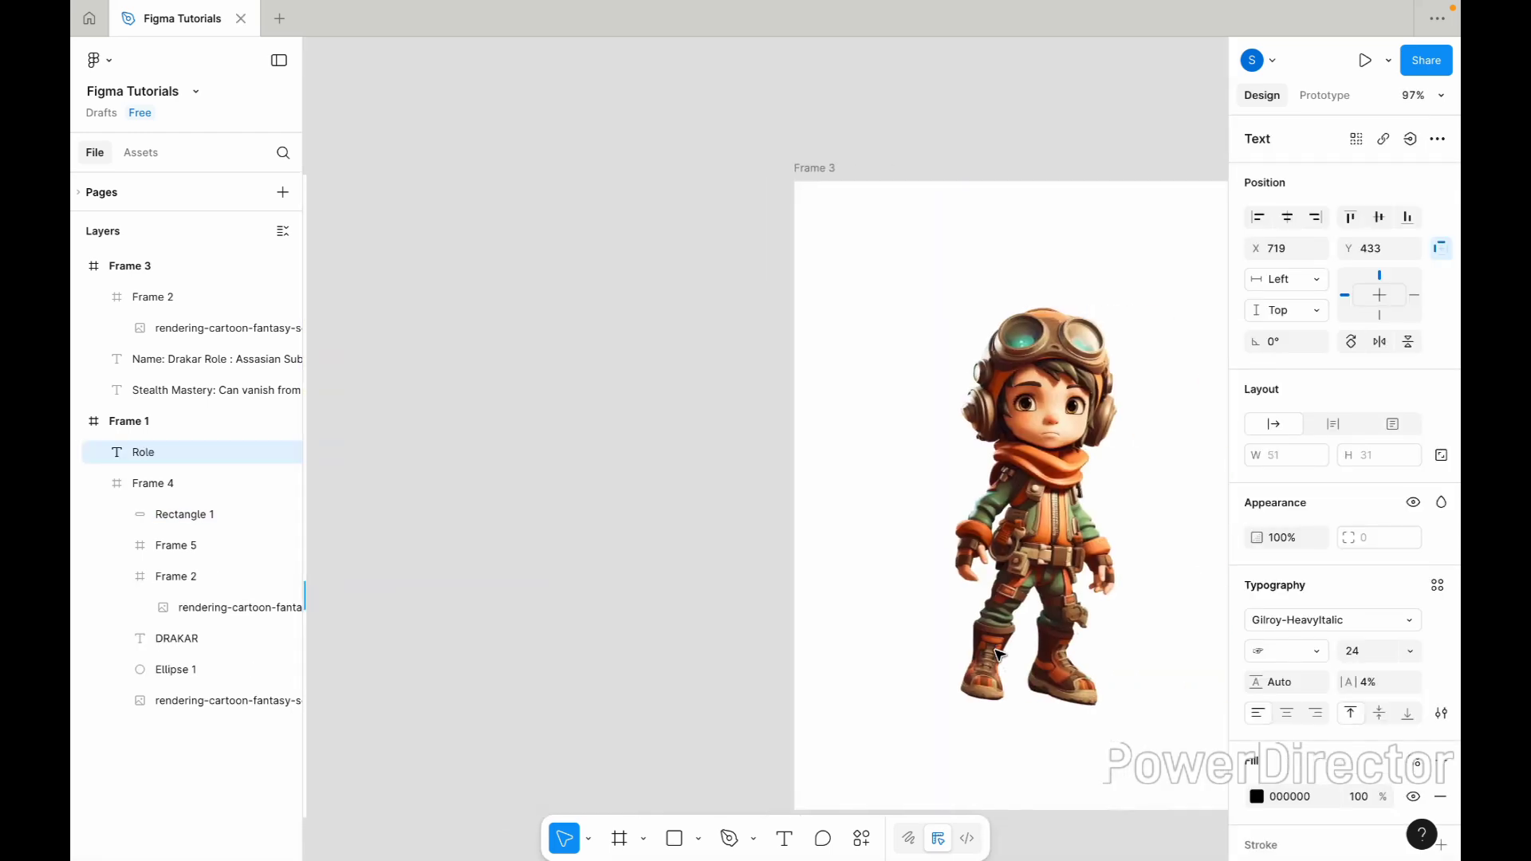
{"action": "scroll", "coordinate": [948, 442], "scroll_direction": "up", "scroll_amount": 3}
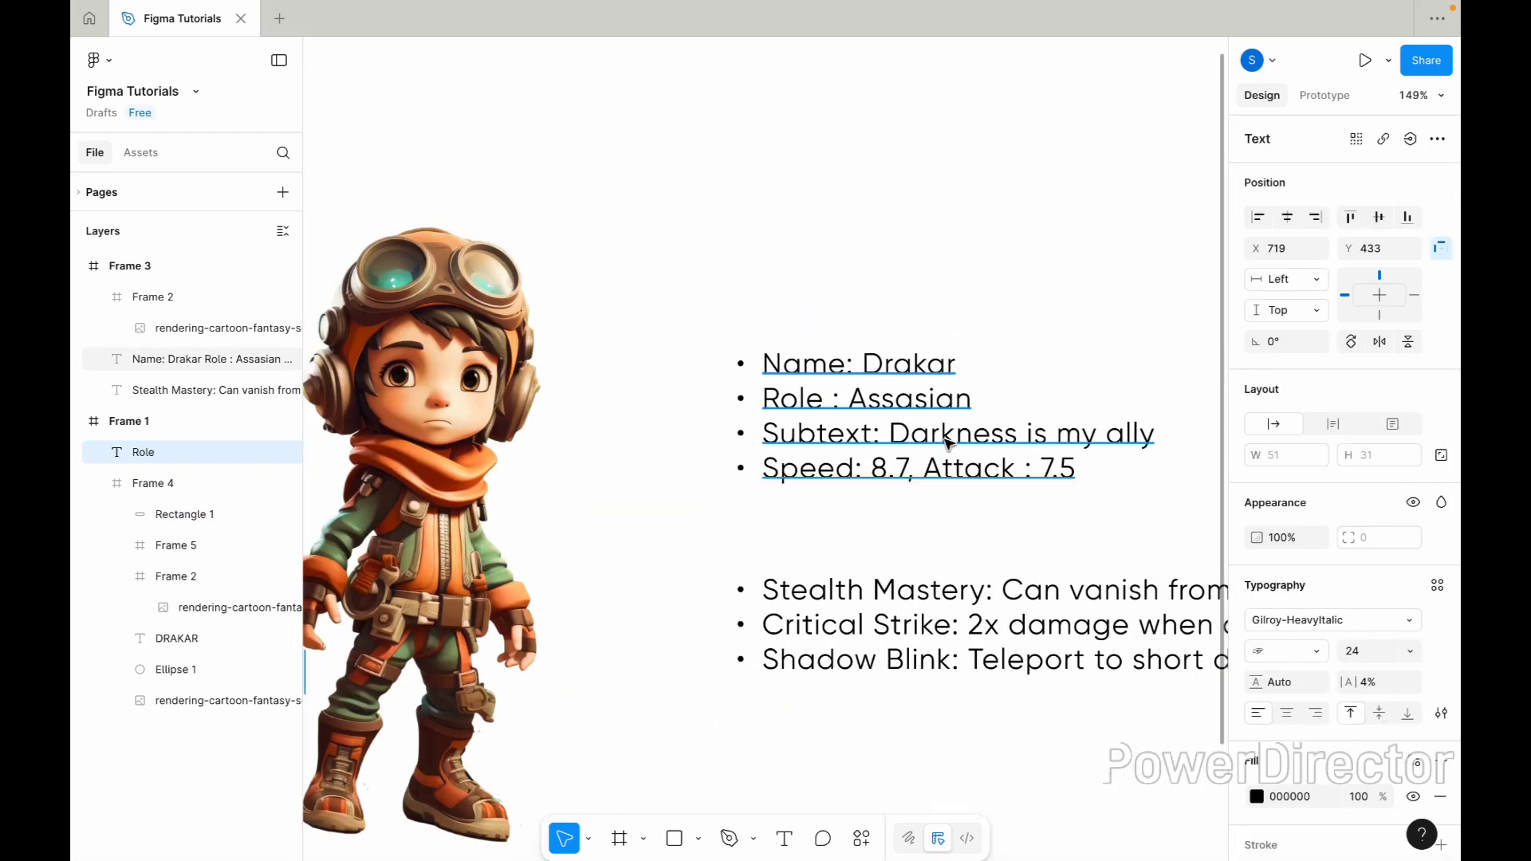
{"action": "left_click", "coordinate": [947, 443]}
{"action": "key", "text": "Return"}
{"action": "double_click", "coordinate": [901, 399]}
{"action": "key", "text": "super+c"}
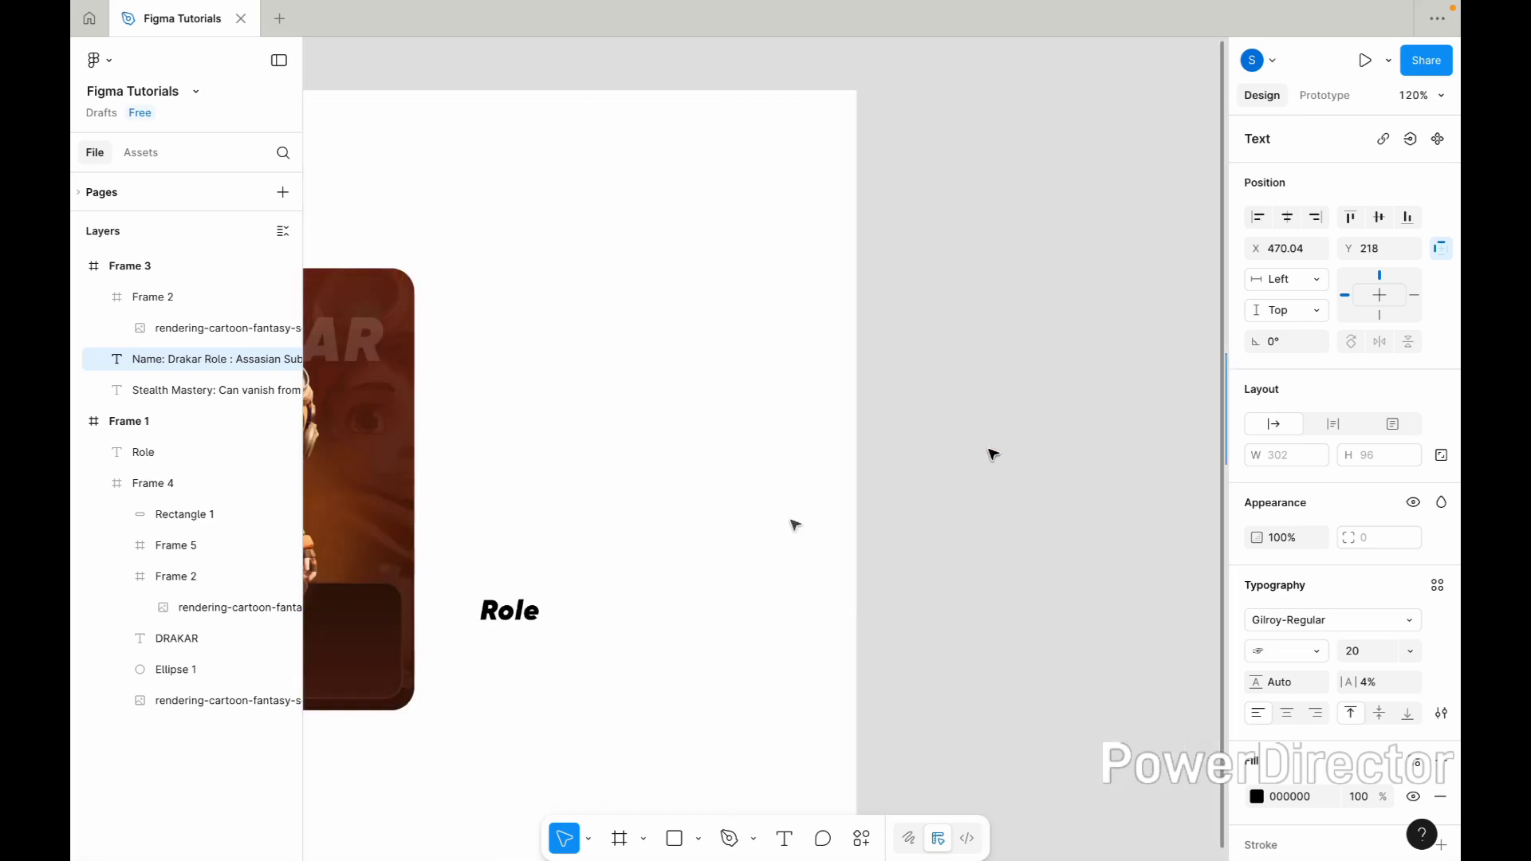
{"action": "double_click", "coordinate": [512, 608]}
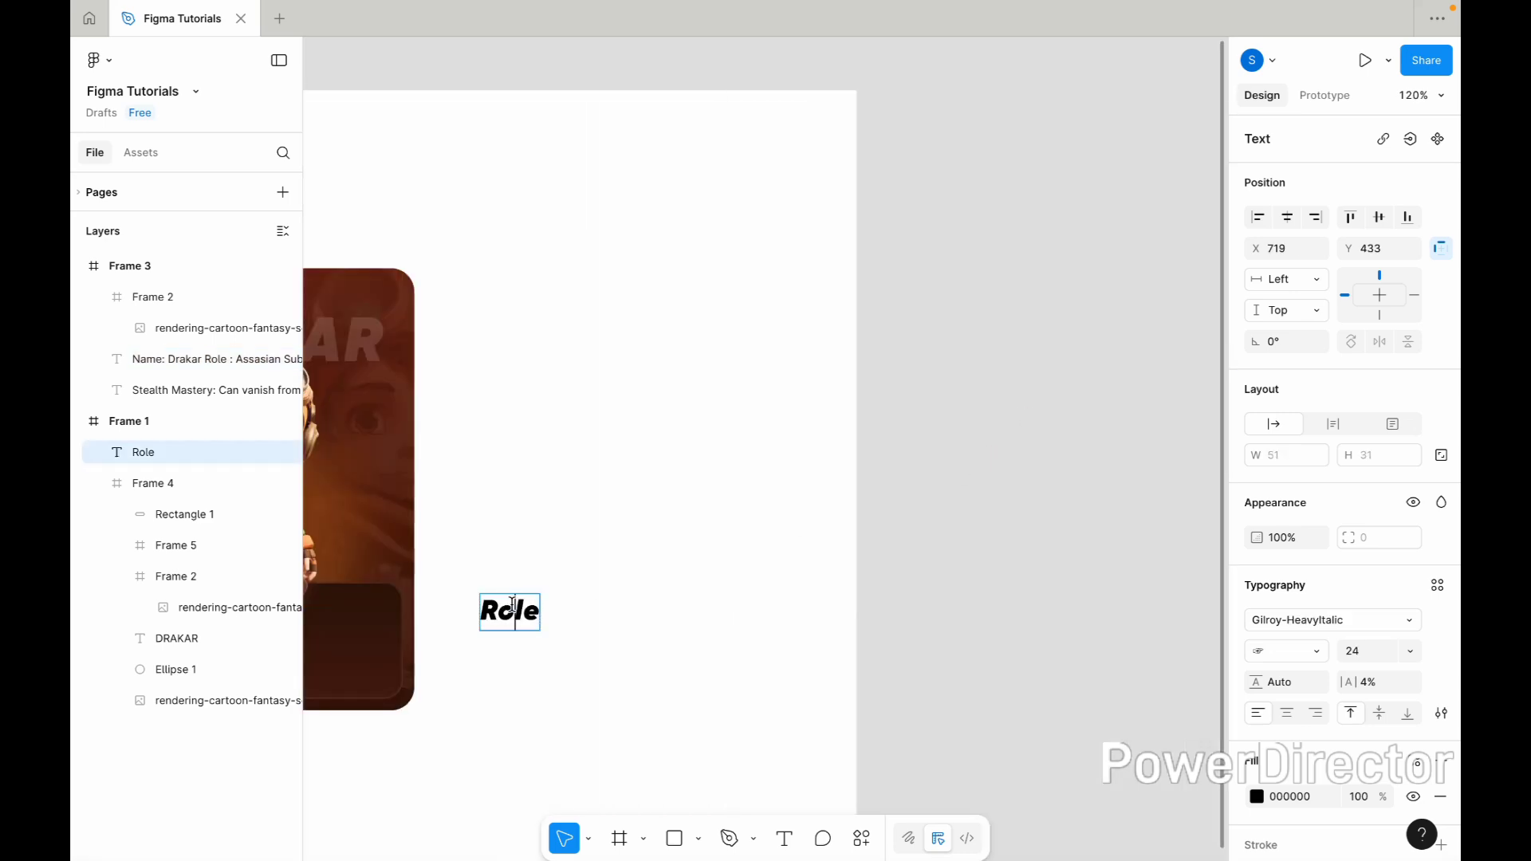
{"action": "key", "text": "super+v"}
{"action": "scroll", "coordinate": [513, 606], "scroll_direction": "left", "scroll_amount": 3}
{"action": "scroll", "coordinate": [514, 606], "scroll_direction": "up", "scroll_amount": 4}
Set the "Assasian" text to size 16 and place a copy of it inside the card over the hexagonal badge.
{"action": "left_click", "coordinate": [778, 669]}
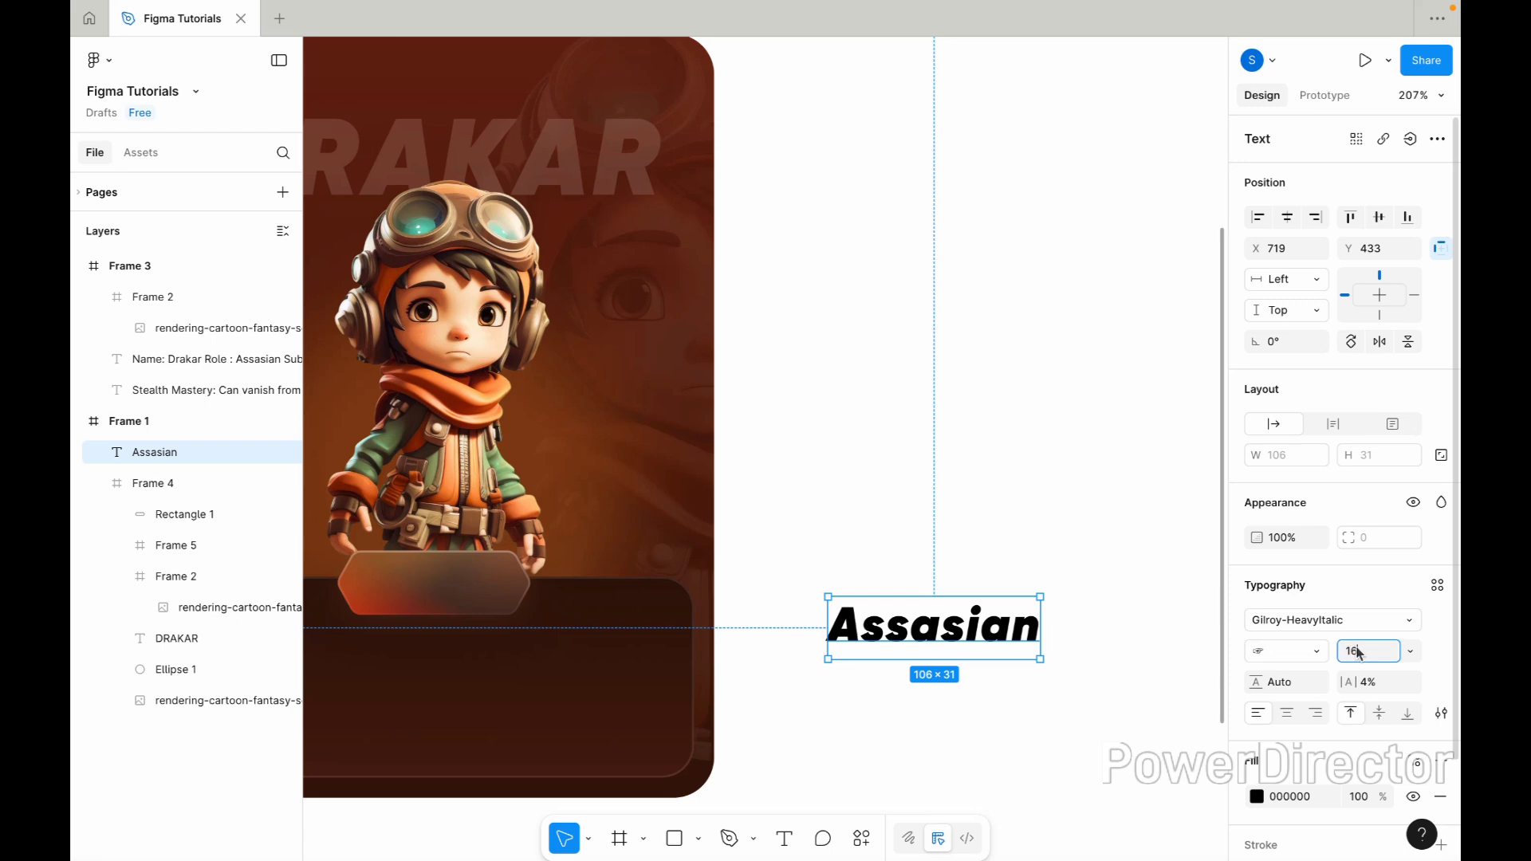
{"action": "key", "text": "Return"}
{"action": "scroll", "coordinate": [877, 590], "scroll_direction": "down", "scroll_amount": 3}
{"action": "left_click", "coordinate": [857, 490]}
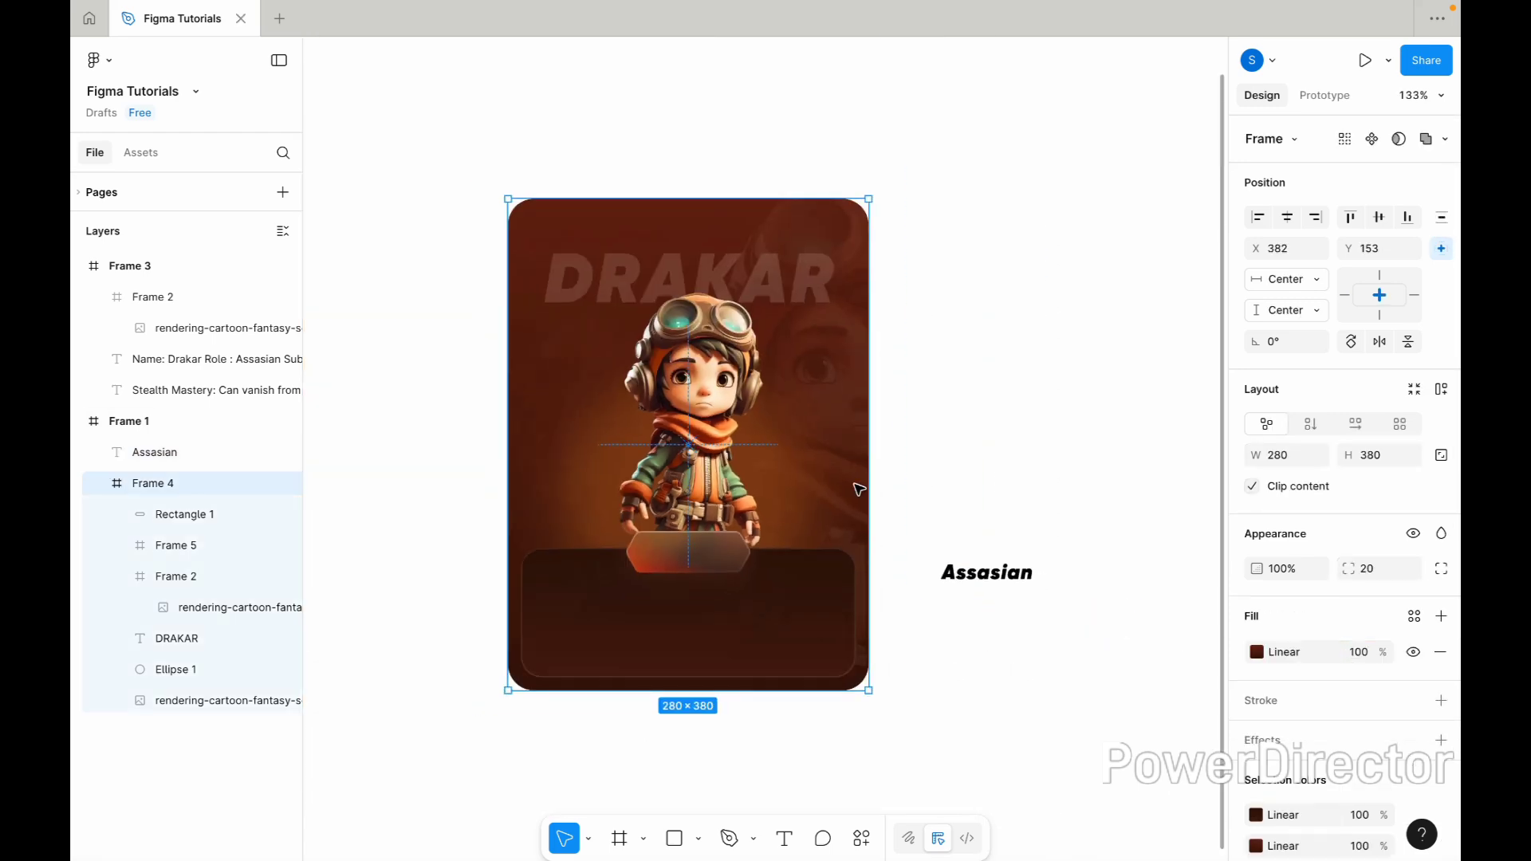
{"action": "key", "text": "super+v"}
{"action": "scroll", "coordinate": [739, 512], "scroll_direction": "up", "scroll_amount": 3}
{"action": "left_click_drag", "start_coordinate": [690, 418], "coordinate": [687, 553]}
{"action": "scroll", "coordinate": [669, 566], "scroll_direction": "up", "scroll_amount": 3}
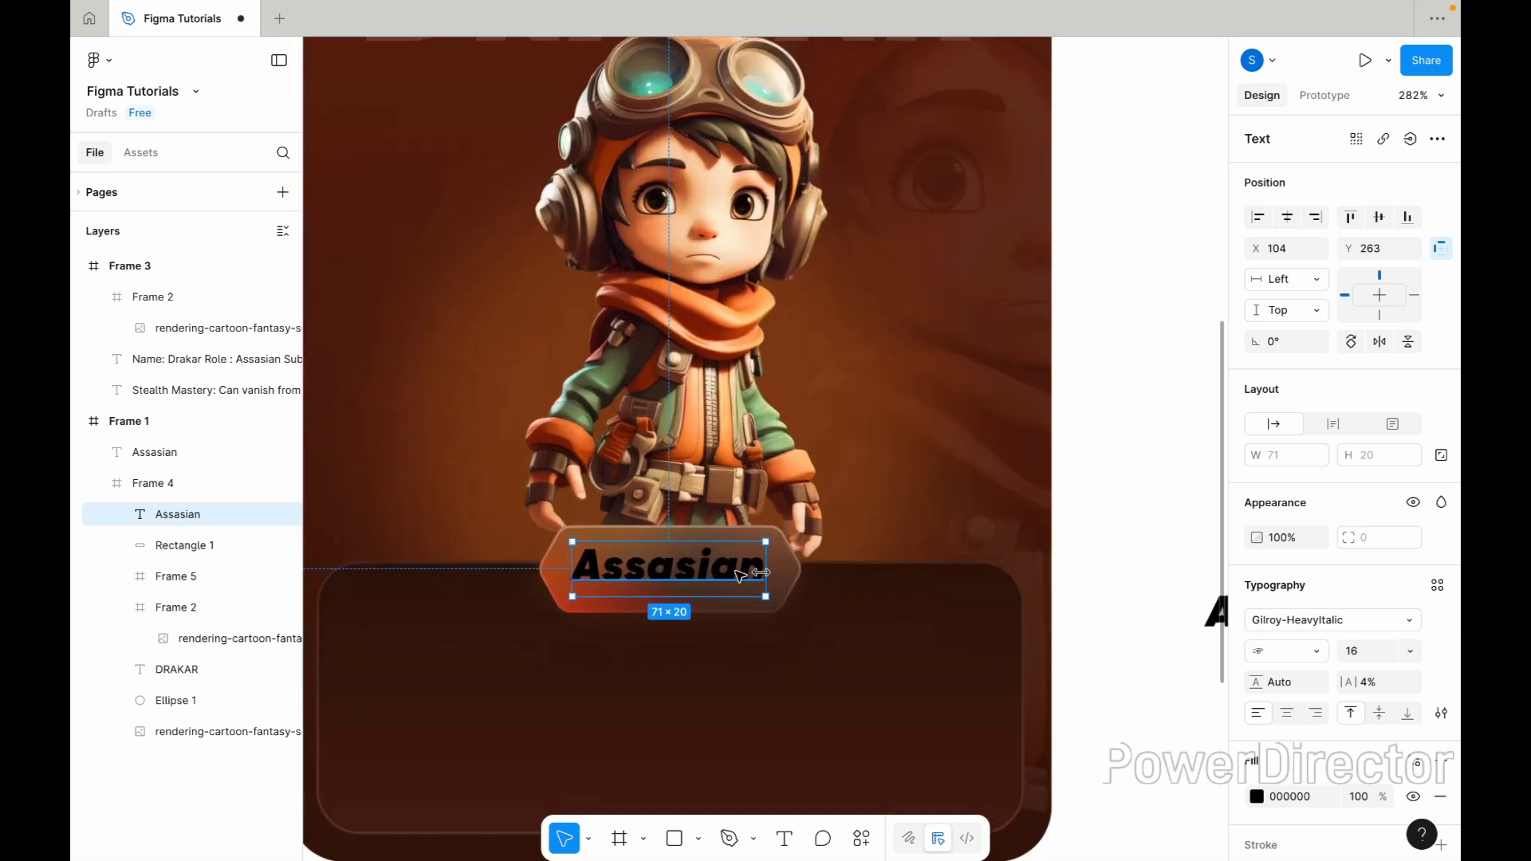
{"action": "left_click", "coordinate": [783, 573], "text": "shift"}
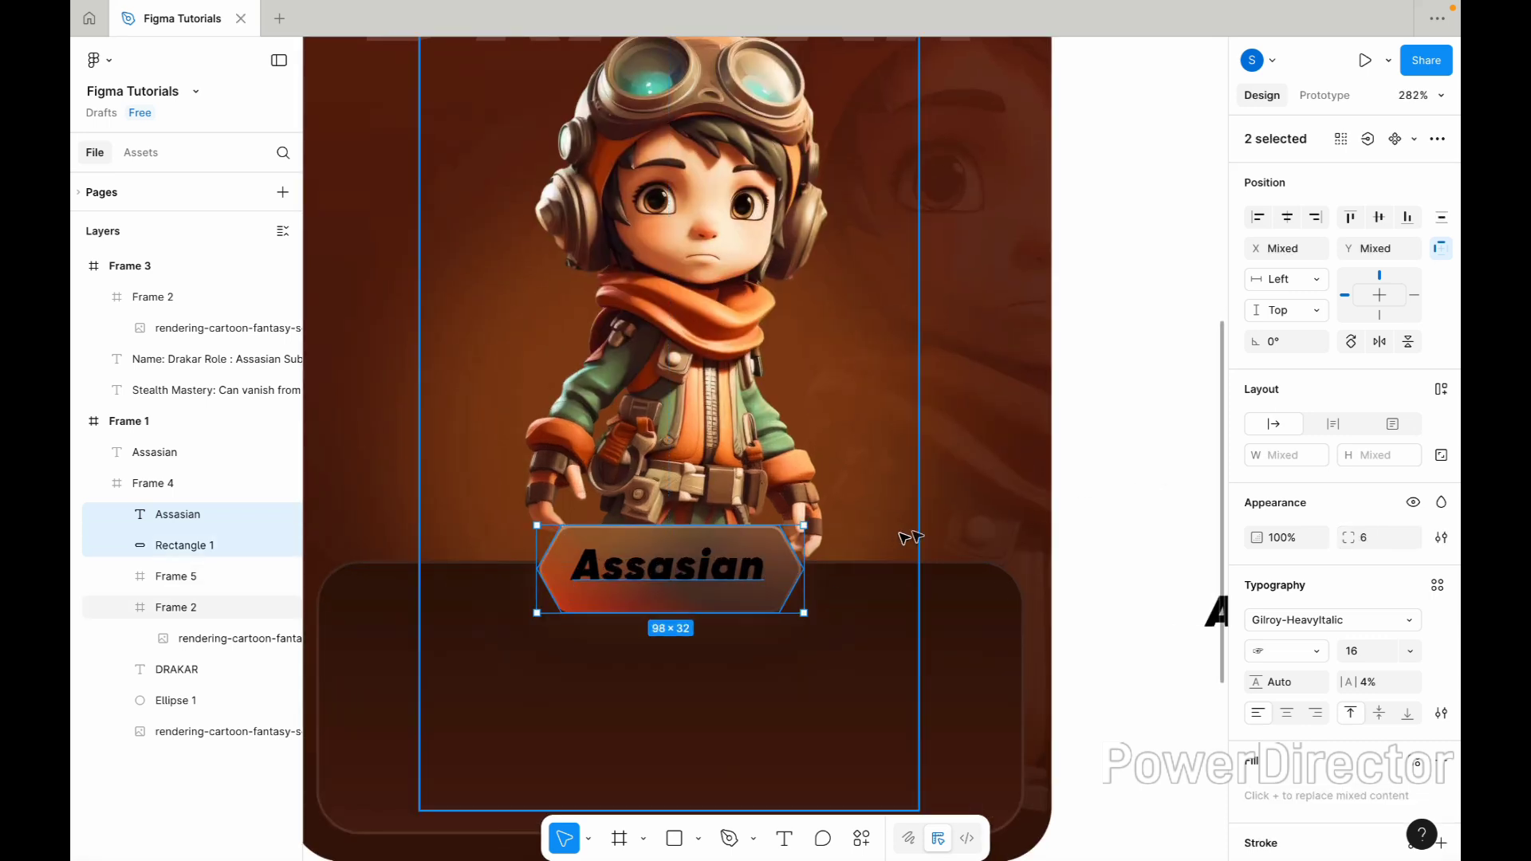
{"action": "key", "text": "shift+a"}
{"action": "key", "text": "super+z"}
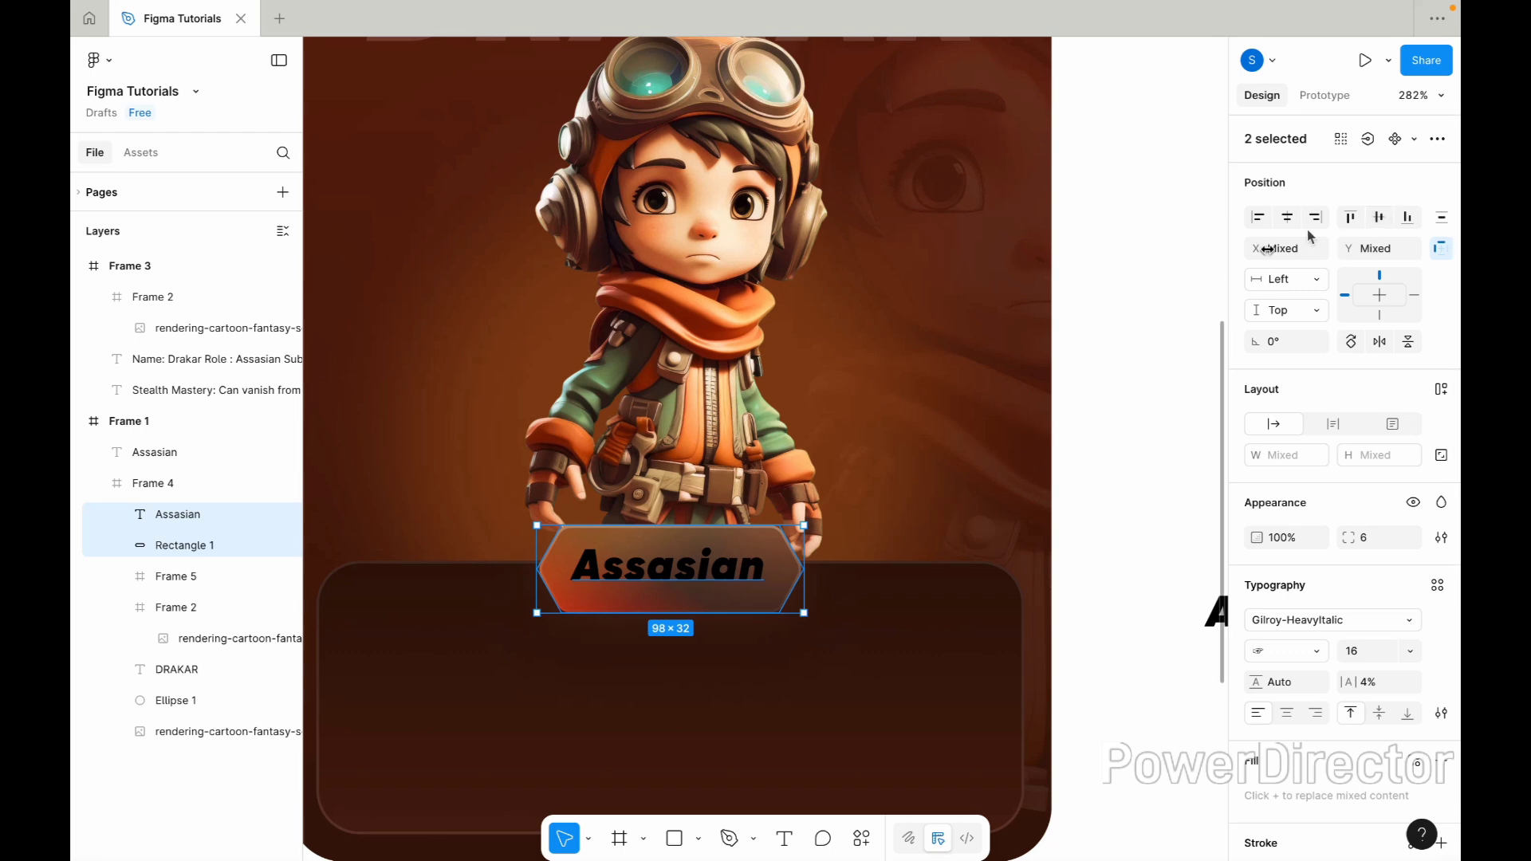
Set the badge's "Assasian" text to size 14 and center it horizontally on the card.
{"action": "left_click", "coordinate": [670, 581]}
{"action": "double_click", "coordinate": [670, 581]}
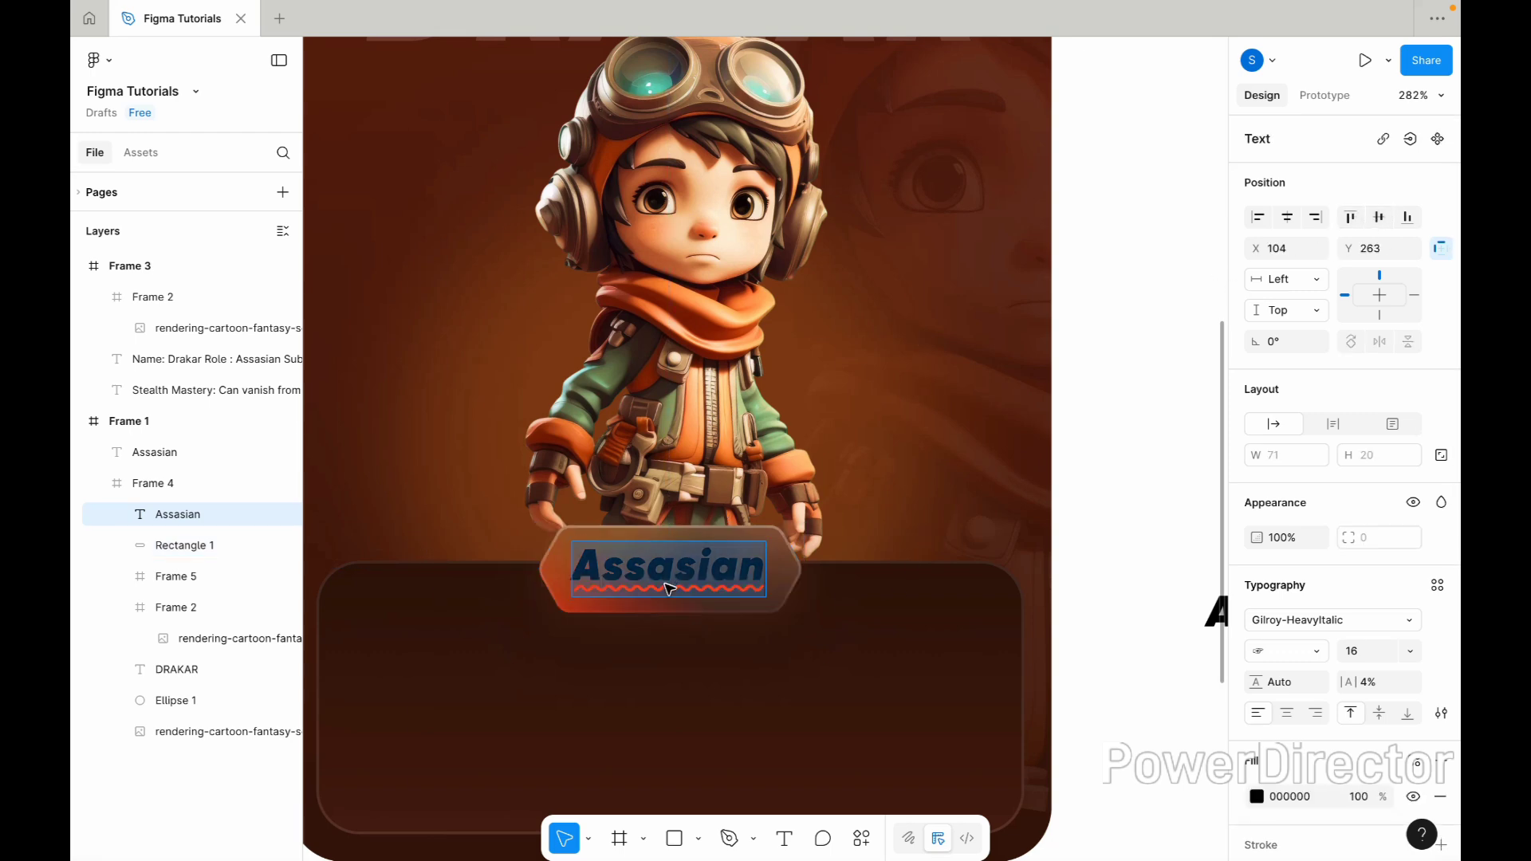
{"action": "key", "text": "Escape"}
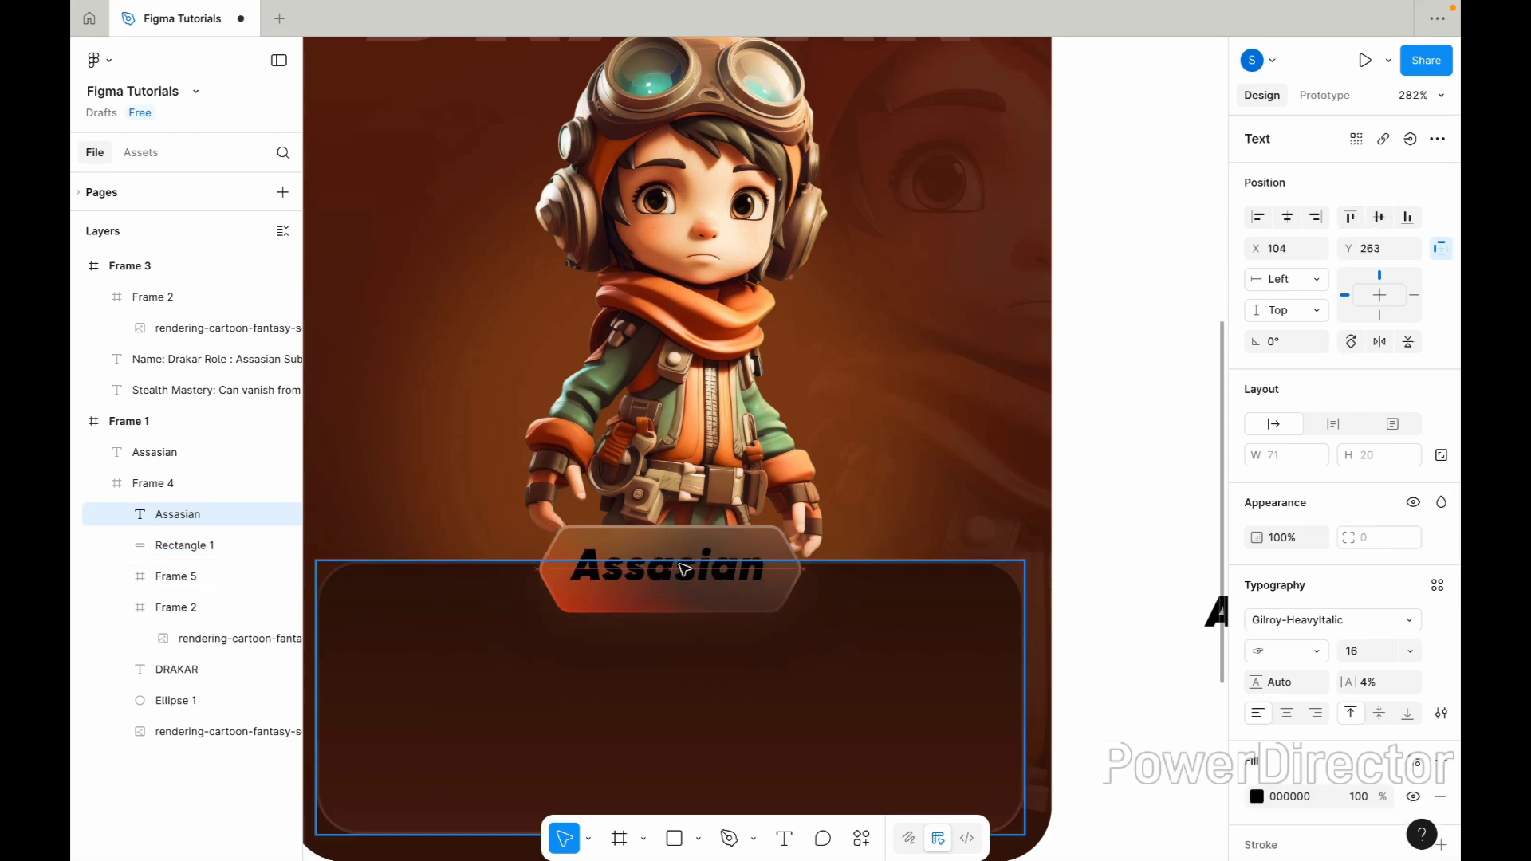
{"action": "scroll", "coordinate": [684, 572], "scroll_direction": "up", "scroll_amount": 3}
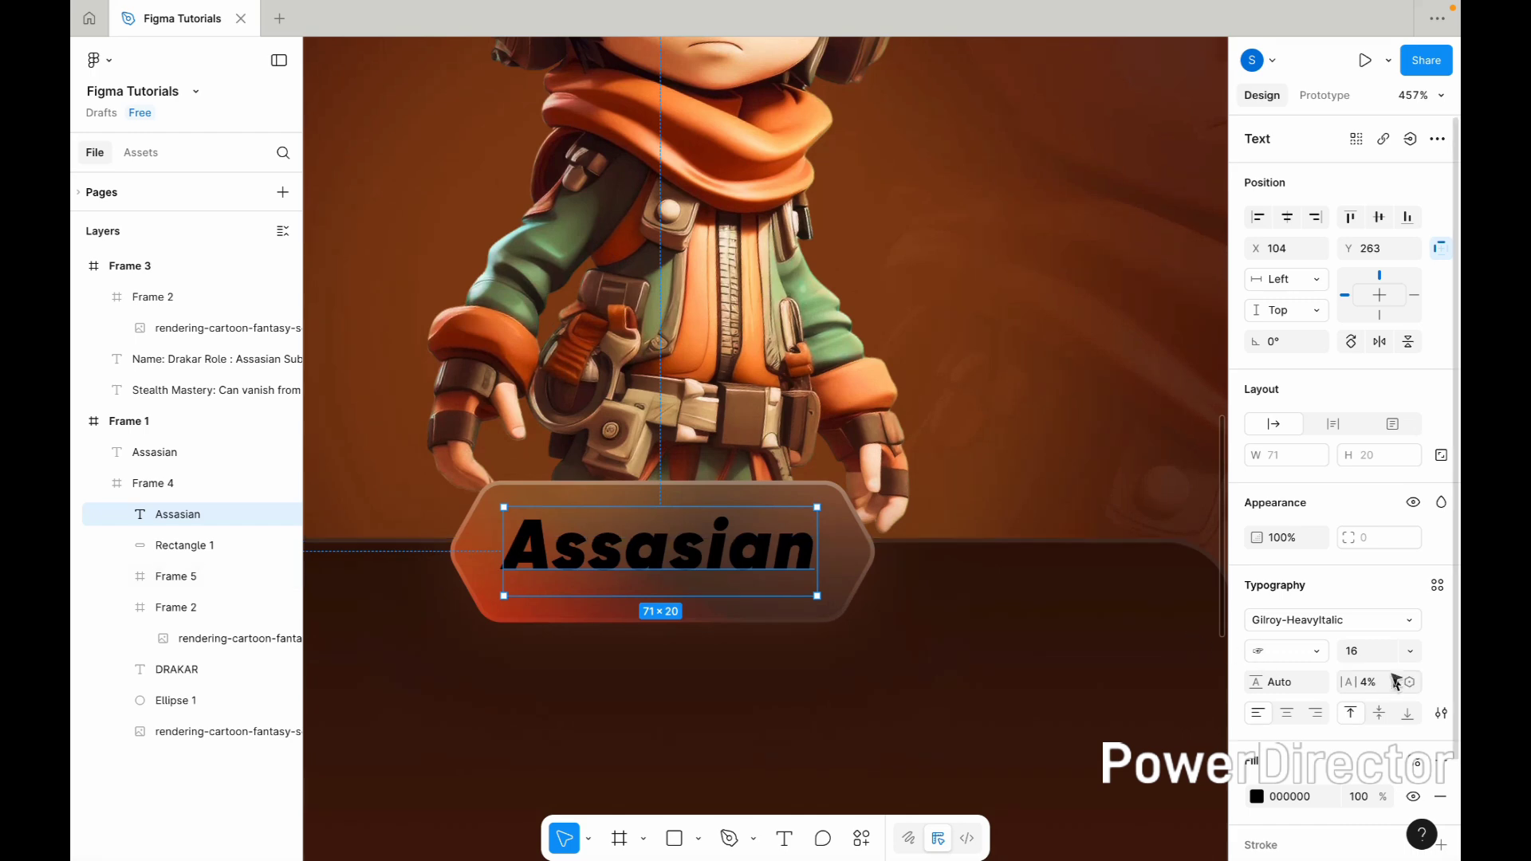
{"action": "left_click", "coordinate": [1369, 655]}
{"action": "type", "text": "14"}
{"action": "key", "text": "Return"}
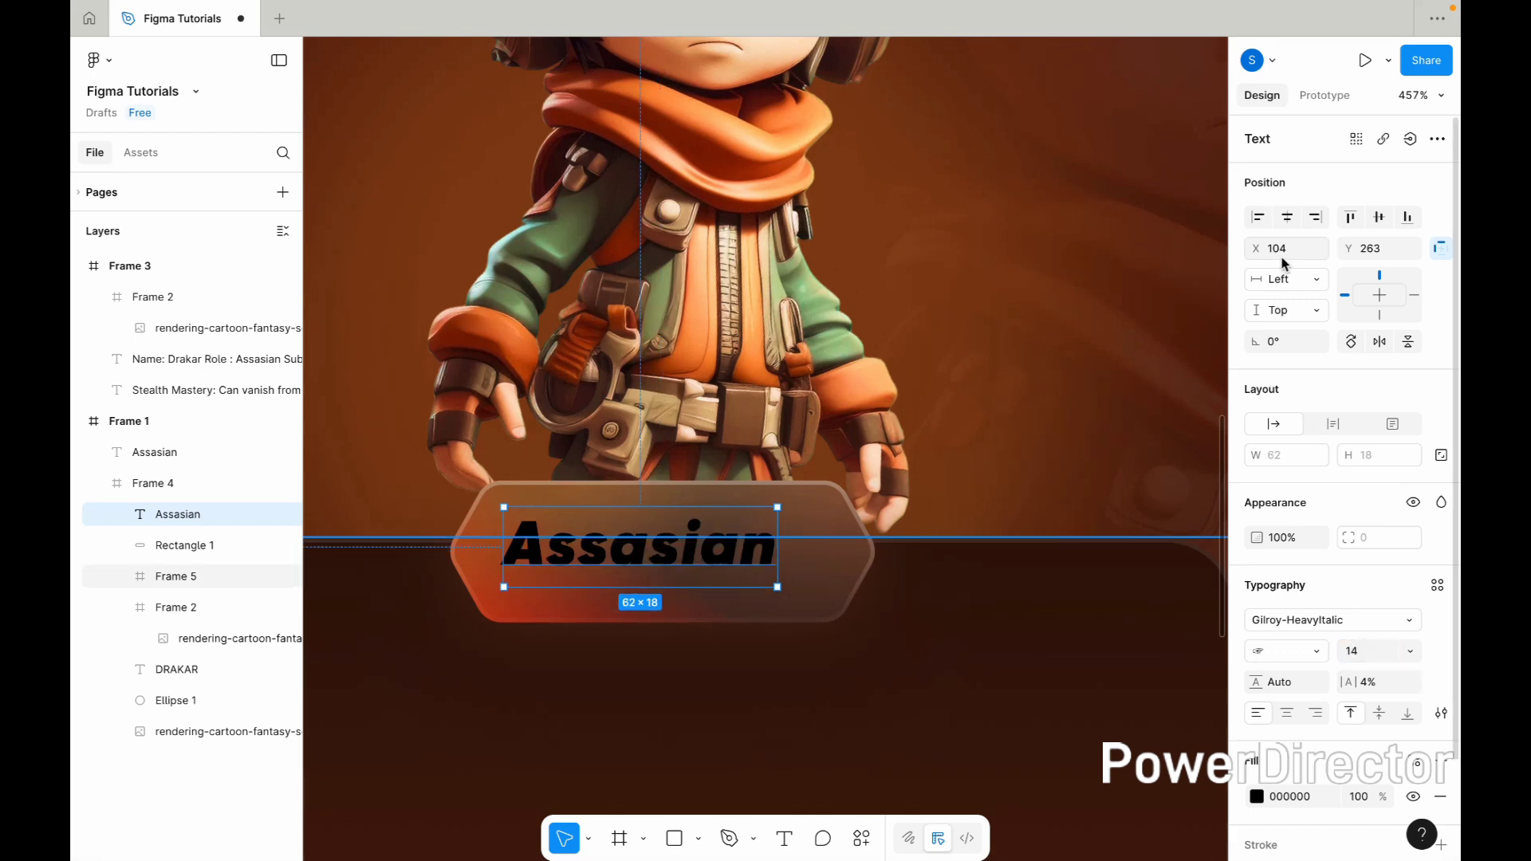
{"action": "left_click", "coordinate": [1287, 217]}
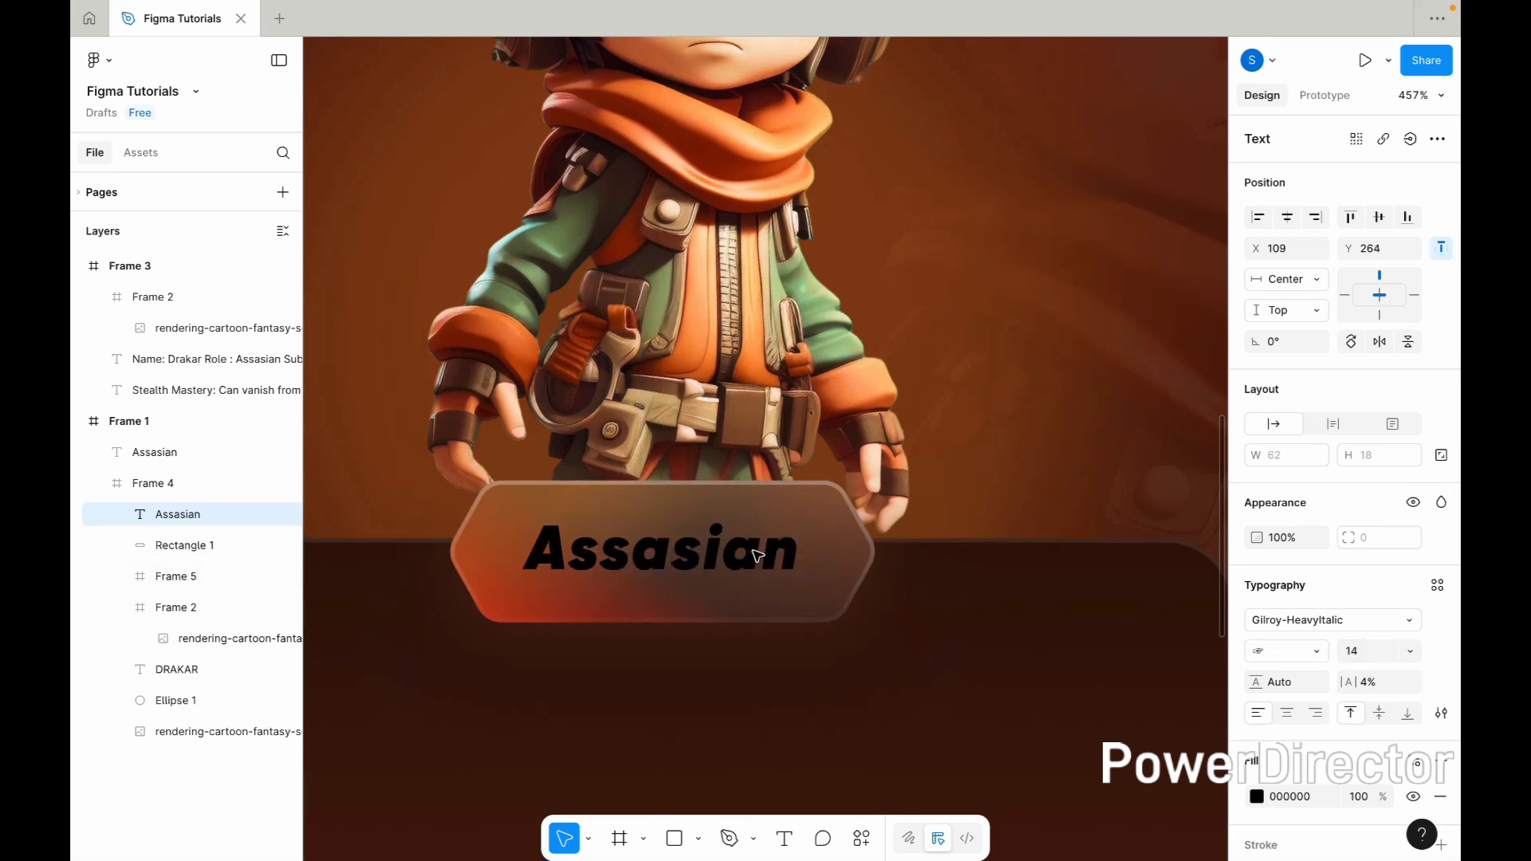
Fill the badge text with white (FFFFFF) and change its font to Gilroy-ExtraBoldItalic.
{"action": "left_click", "coordinate": [1257, 797]}
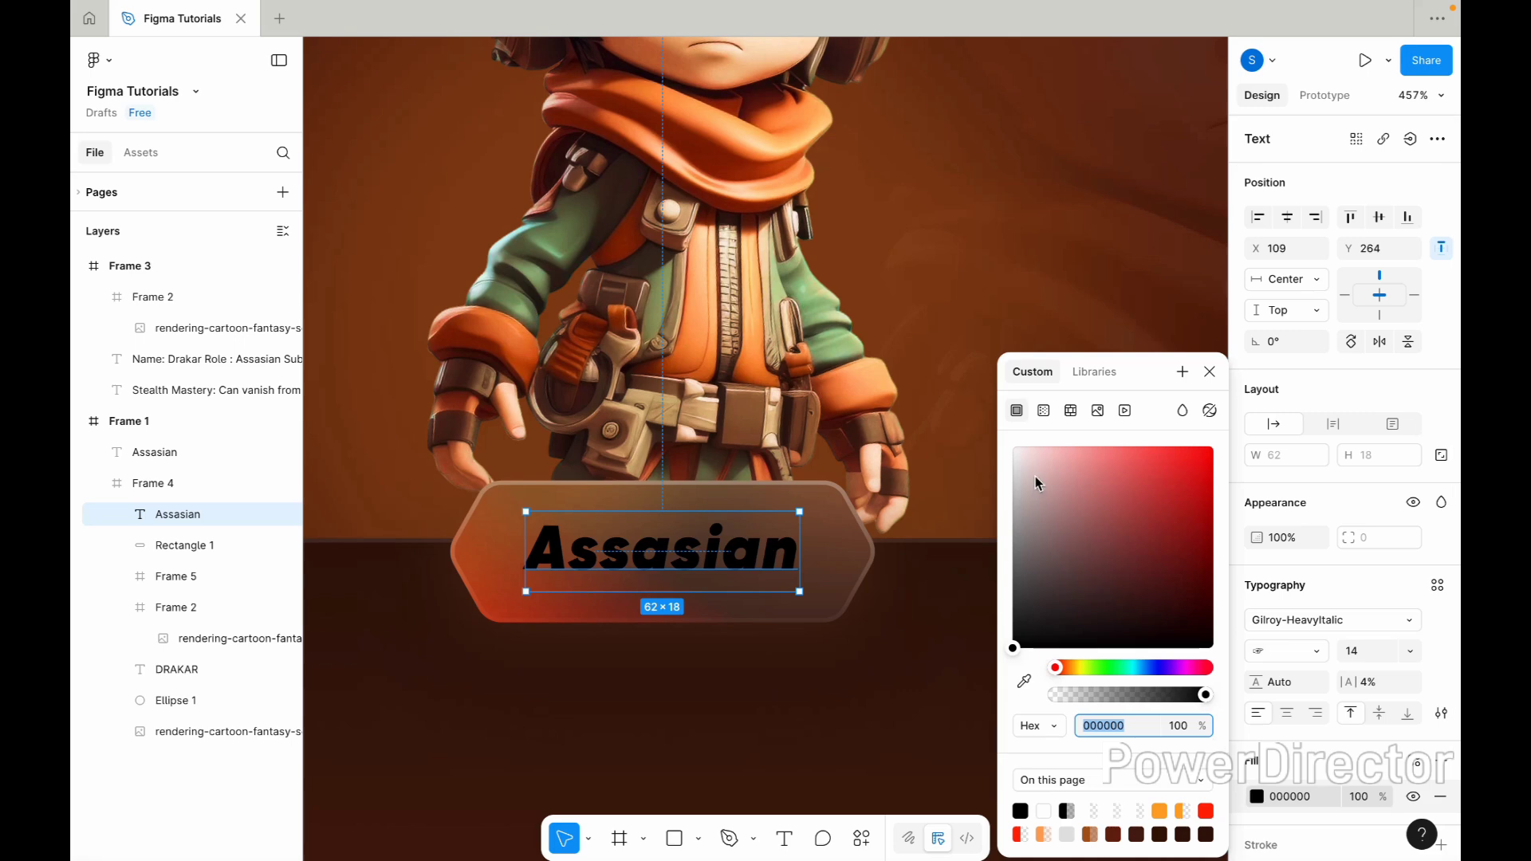
{"action": "left_click_drag", "start_coordinate": [1035, 476], "coordinate": [961, 379]}
{"action": "left_click", "coordinate": [1209, 371]}
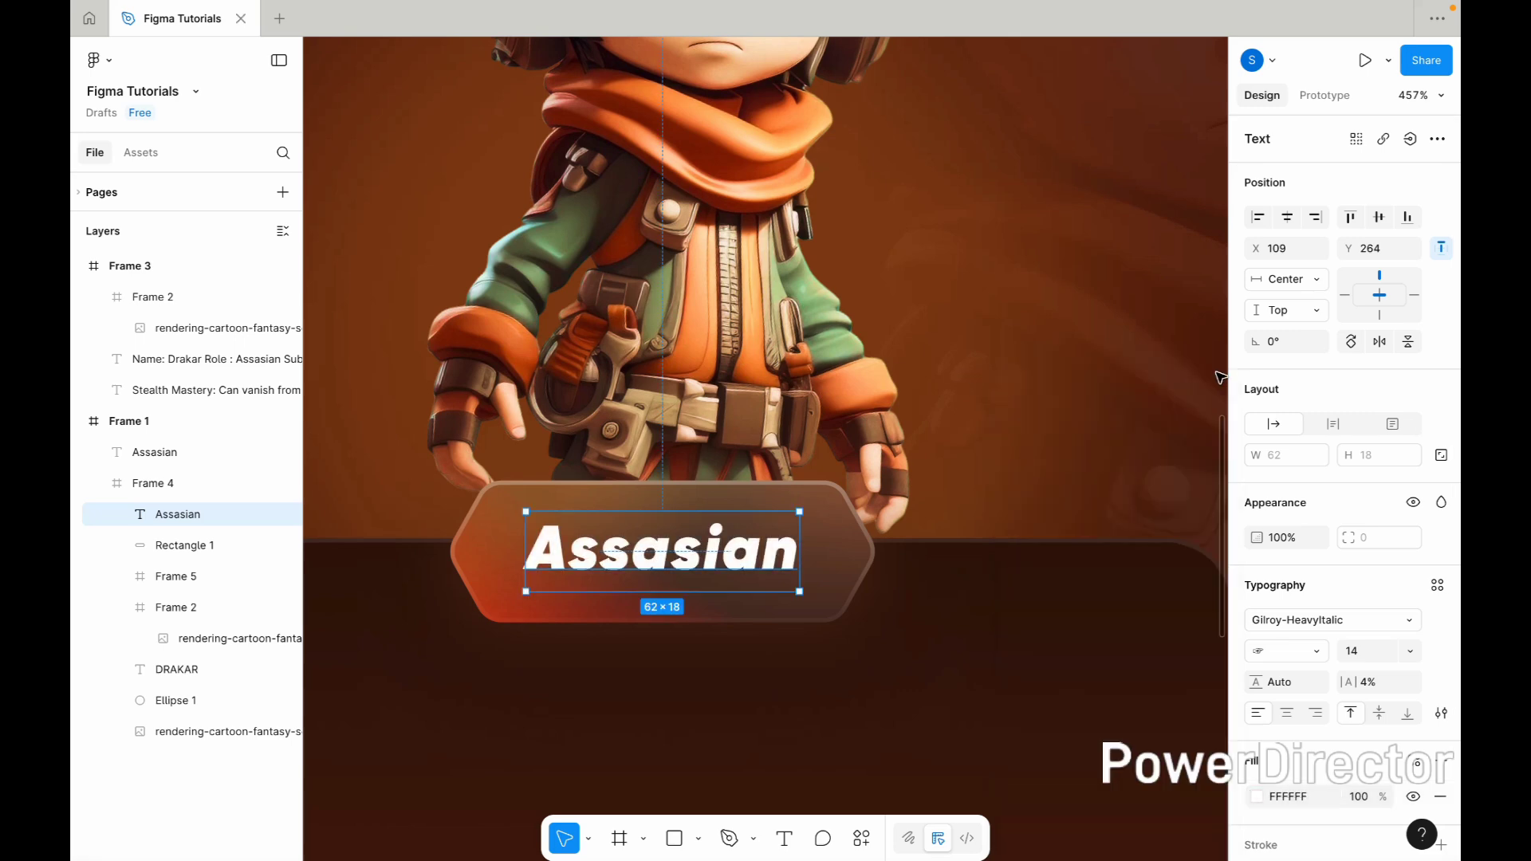
{"action": "left_click", "coordinate": [1325, 620]}
{"action": "left_click", "coordinate": [1118, 599]}
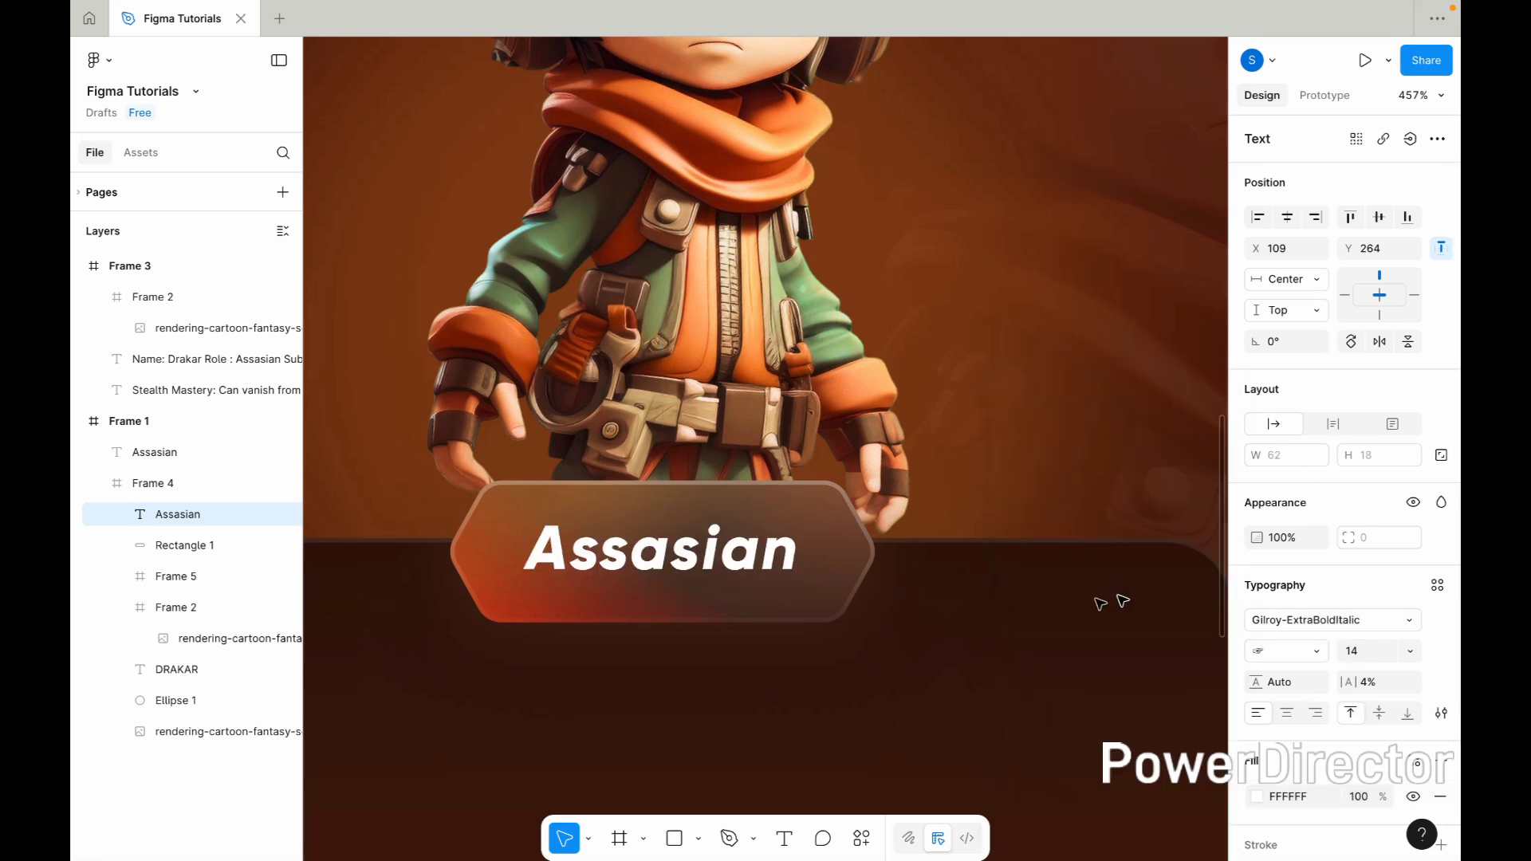
{"action": "left_click", "coordinate": [920, 631]}
{"action": "scroll", "coordinate": [921, 632], "scroll_direction": "down", "scroll_amount": 3}
{"action": "left_click", "coordinate": [1109, 650]}
{"action": "scroll", "coordinate": [1106, 648], "scroll_direction": "down", "scroll_amount": 3}
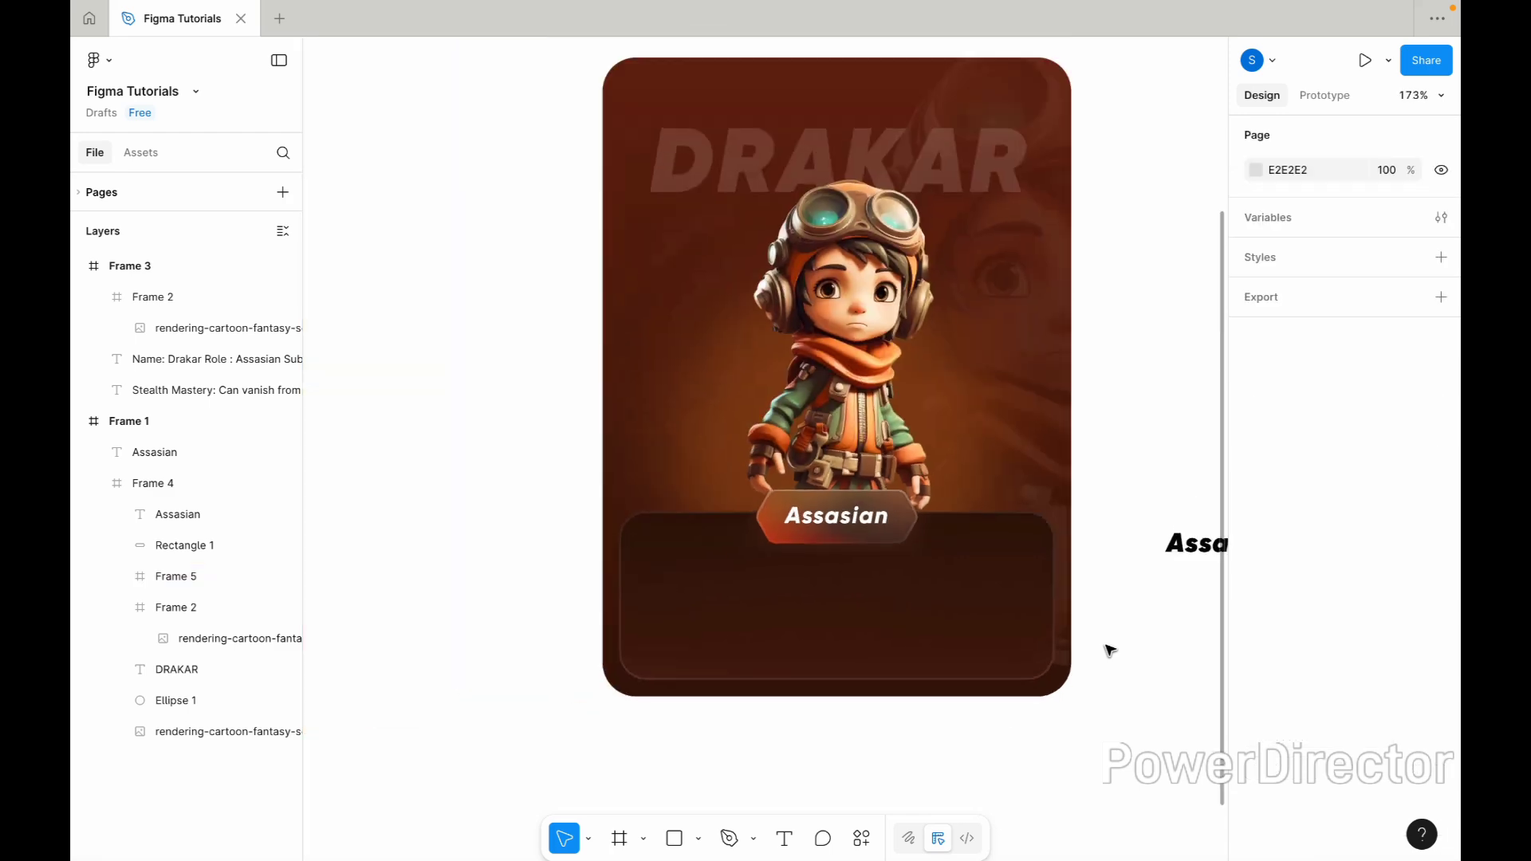
Duplicate the badge text straight down into the information panel at Y 299.
{"action": "scroll", "coordinate": [1099, 652], "scroll_direction": "right", "scroll_amount": 3}
{"action": "scroll", "coordinate": [647, 665], "scroll_direction": "up", "scroll_amount": 2}
{"action": "scroll", "coordinate": [648, 666], "scroll_direction": "left", "scroll_amount": 1}
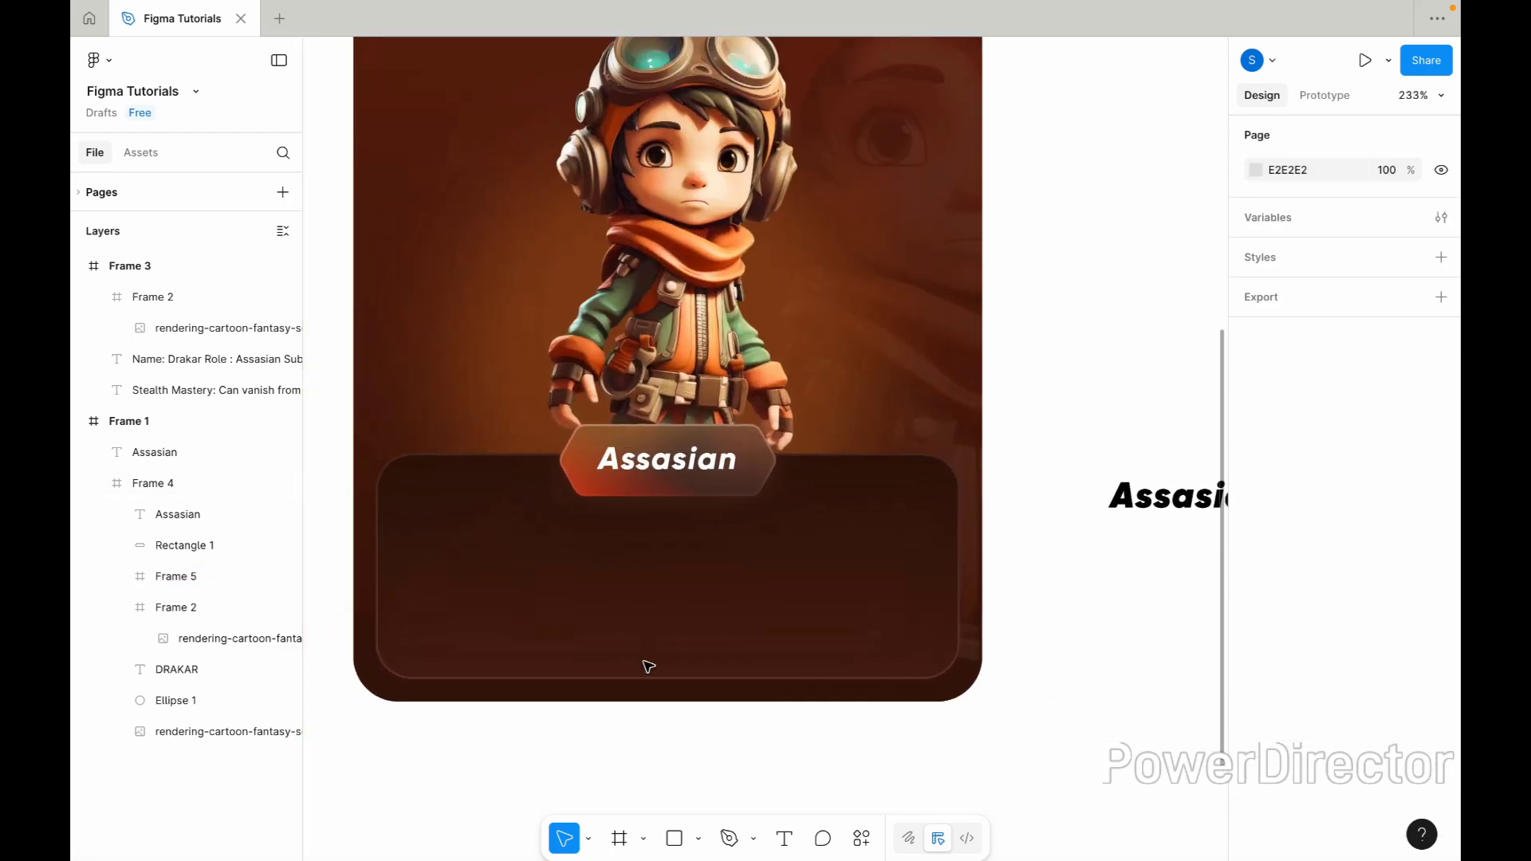
{"action": "scroll", "coordinate": [632, 618], "scroll_direction": "down", "scroll_amount": 1}
{"action": "left_click_drag", "start_coordinate": [662, 483], "coordinate": [646, 551]}
{"action": "scroll", "coordinate": [647, 550], "scroll_direction": "down", "scroll_amount": 4}
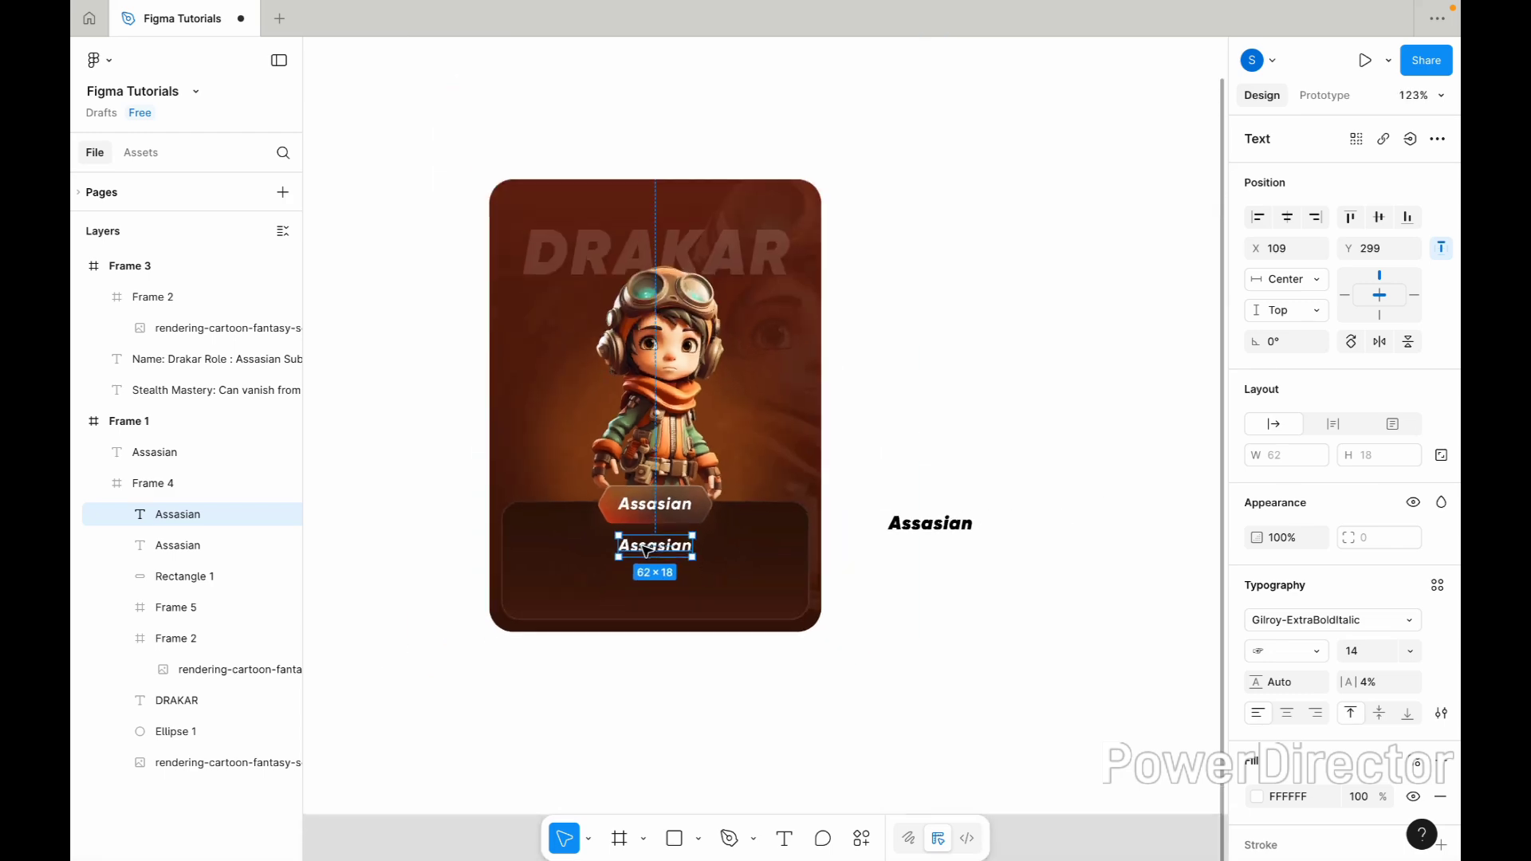
Copy the subtext "Darkness is my ally" from the character notes in the other frame.
{"action": "left_click", "coordinate": [820, 673]}
{"action": "scroll", "coordinate": [820, 673], "scroll_direction": "down", "scroll_amount": 1}
{"action": "scroll", "coordinate": [820, 672], "scroll_direction": "right", "scroll_amount": 10}
{"action": "scroll", "coordinate": [820, 673], "scroll_direction": "up", "scroll_amount": 2}
{"action": "scroll", "coordinate": [864, 523], "scroll_direction": "up", "scroll_amount": 4}
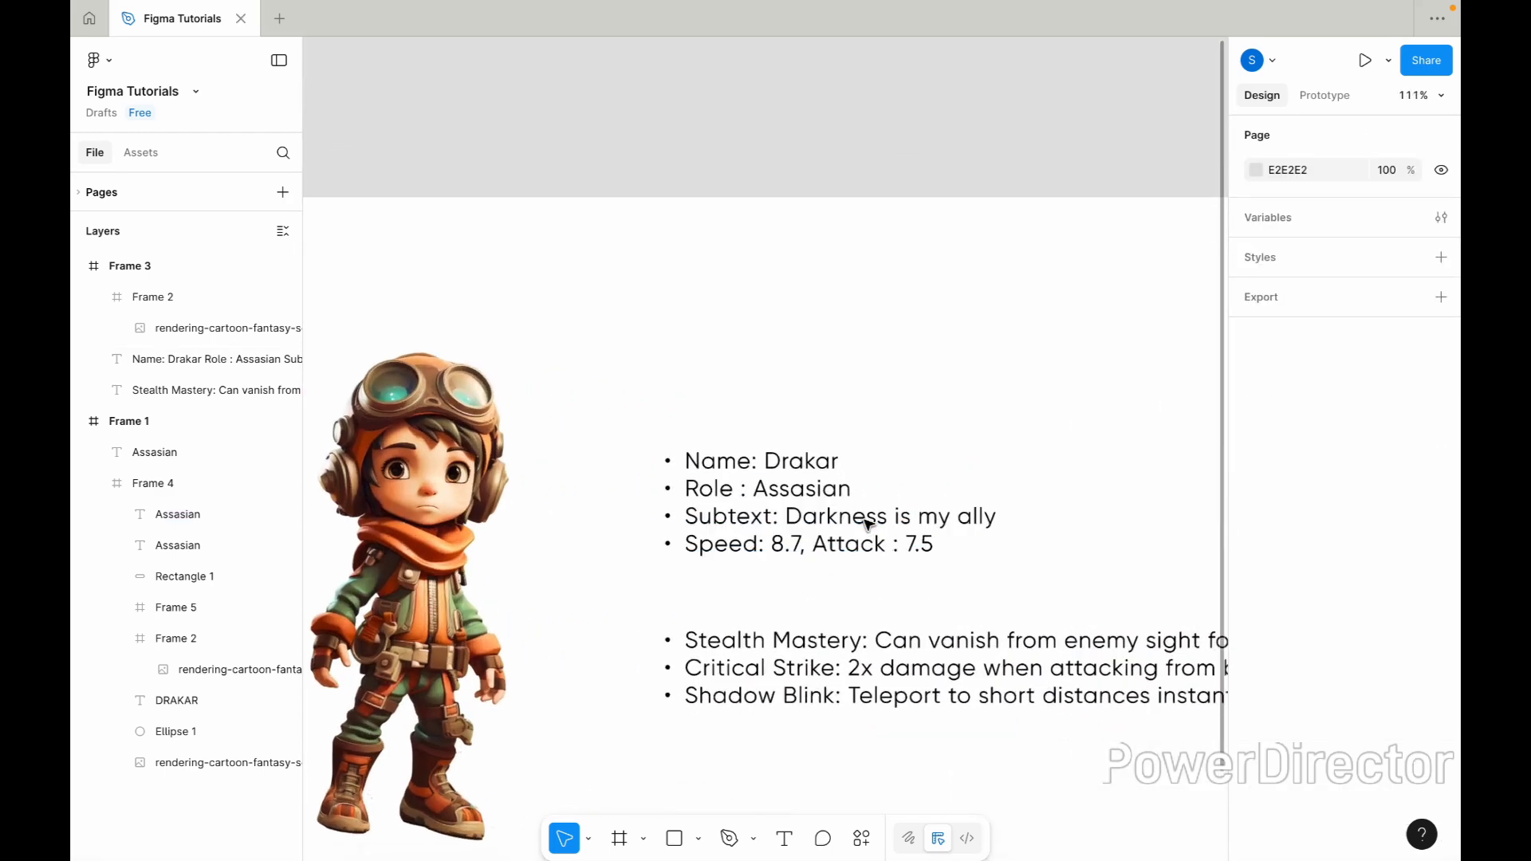
{"action": "left_click", "coordinate": [846, 516]}
{"action": "key", "text": "Return"}
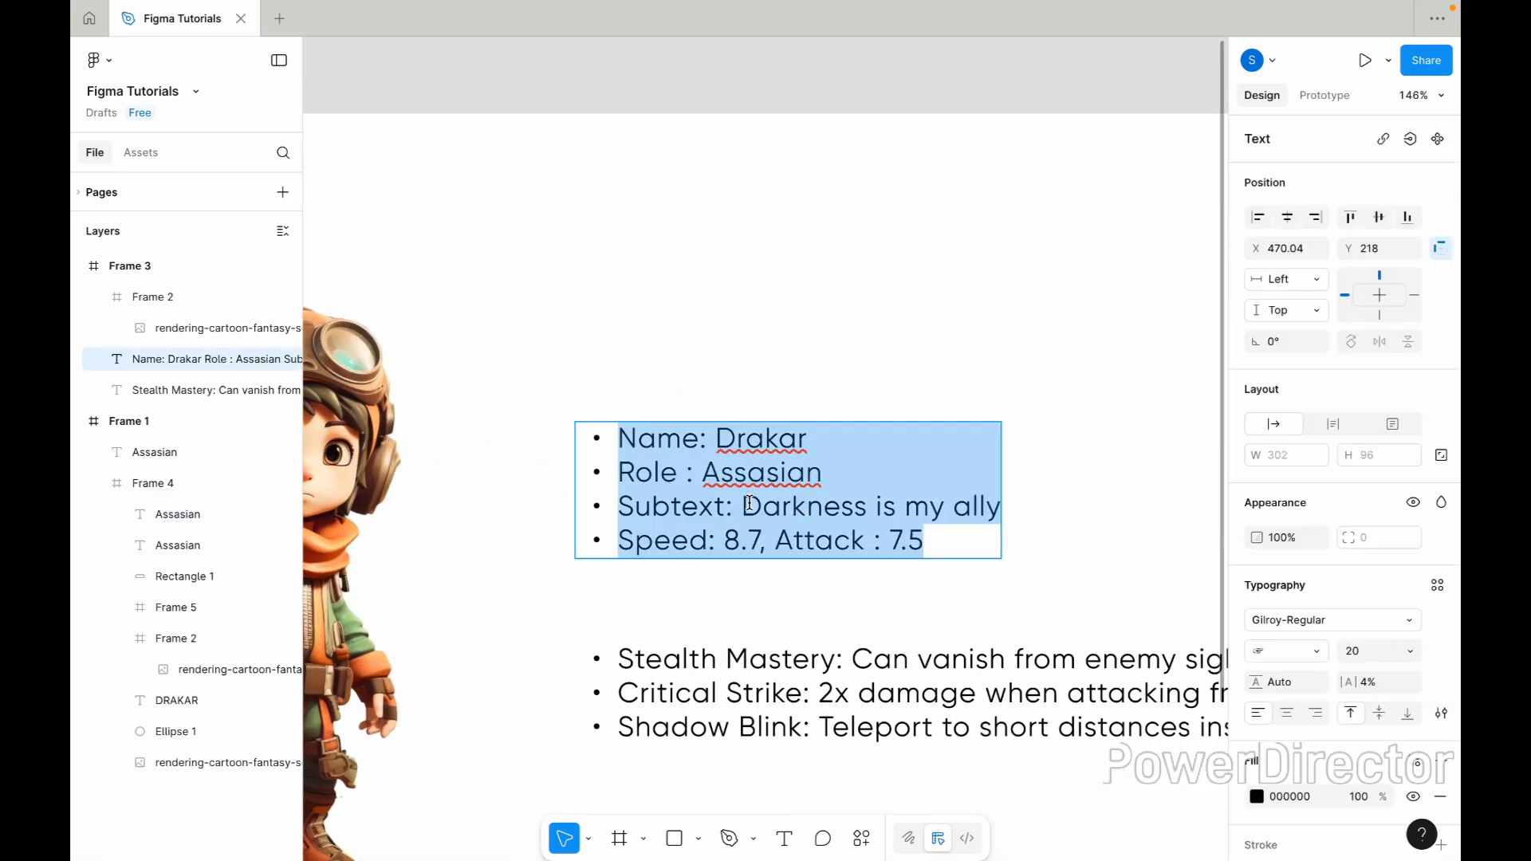
{"action": "left_click_drag", "start_coordinate": [741, 502], "coordinate": [954, 498]}
Replace the duplicated text in the information panel with "Darkness is my ally" and center it horizontally on the card.
{"action": "scroll", "coordinate": [1017, 512], "scroll_direction": "down", "scroll_amount": 4}
{"action": "scroll", "coordinate": [1017, 510], "scroll_direction": "left", "scroll_amount": 10}
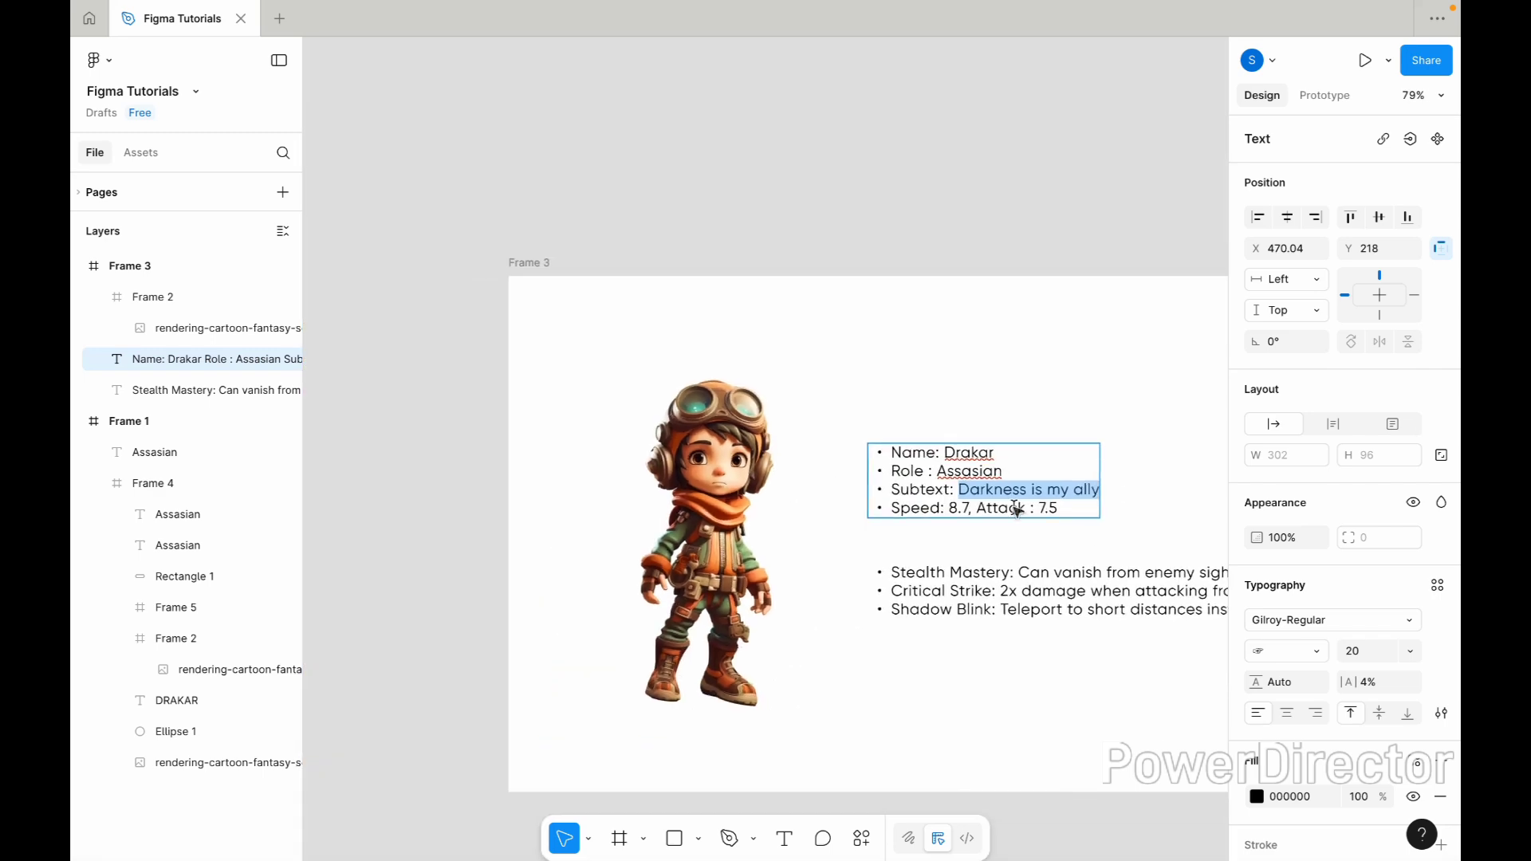
{"action": "scroll", "coordinate": [929, 556], "scroll_direction": "up", "scroll_amount": 6}
{"action": "scroll", "coordinate": [925, 558], "scroll_direction": "right", "scroll_amount": 2}
{"action": "double_click", "coordinate": [706, 581]}
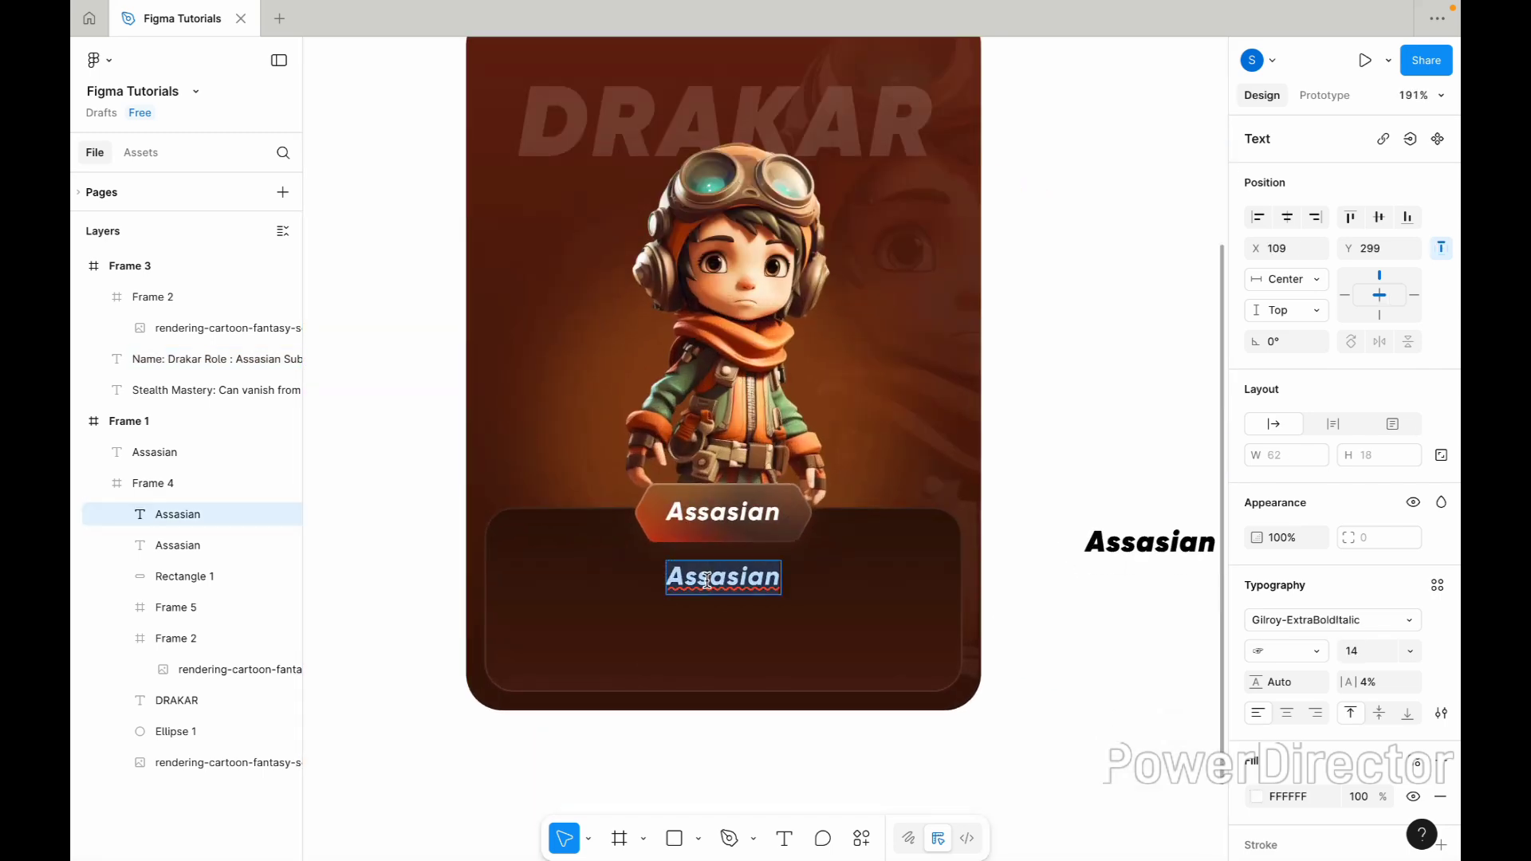
{"action": "type", "text": "Darkness is my ally"}
{"action": "key", "text": "Escape"}
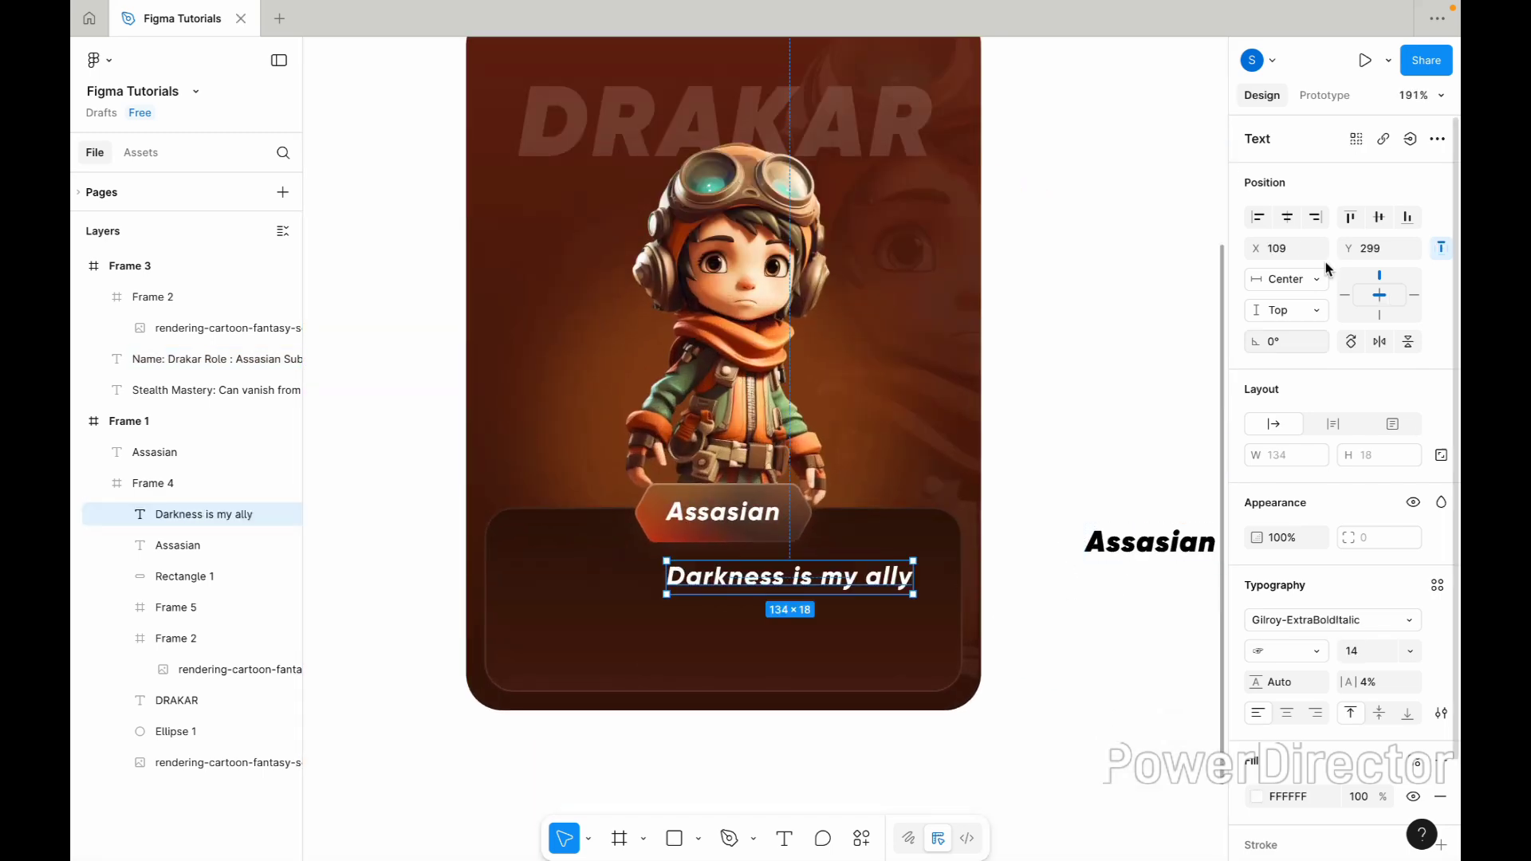
{"action": "left_click", "coordinate": [1292, 220]}
{"action": "left_click", "coordinate": [1079, 454]}
Reduce the fill opacity of the "Darkness is my ally" text to 40%.
{"action": "scroll", "coordinate": [1080, 453], "scroll_direction": "down", "scroll_amount": 1}
{"action": "scroll", "coordinate": [1079, 454], "scroll_direction": "up", "scroll_amount": 1}
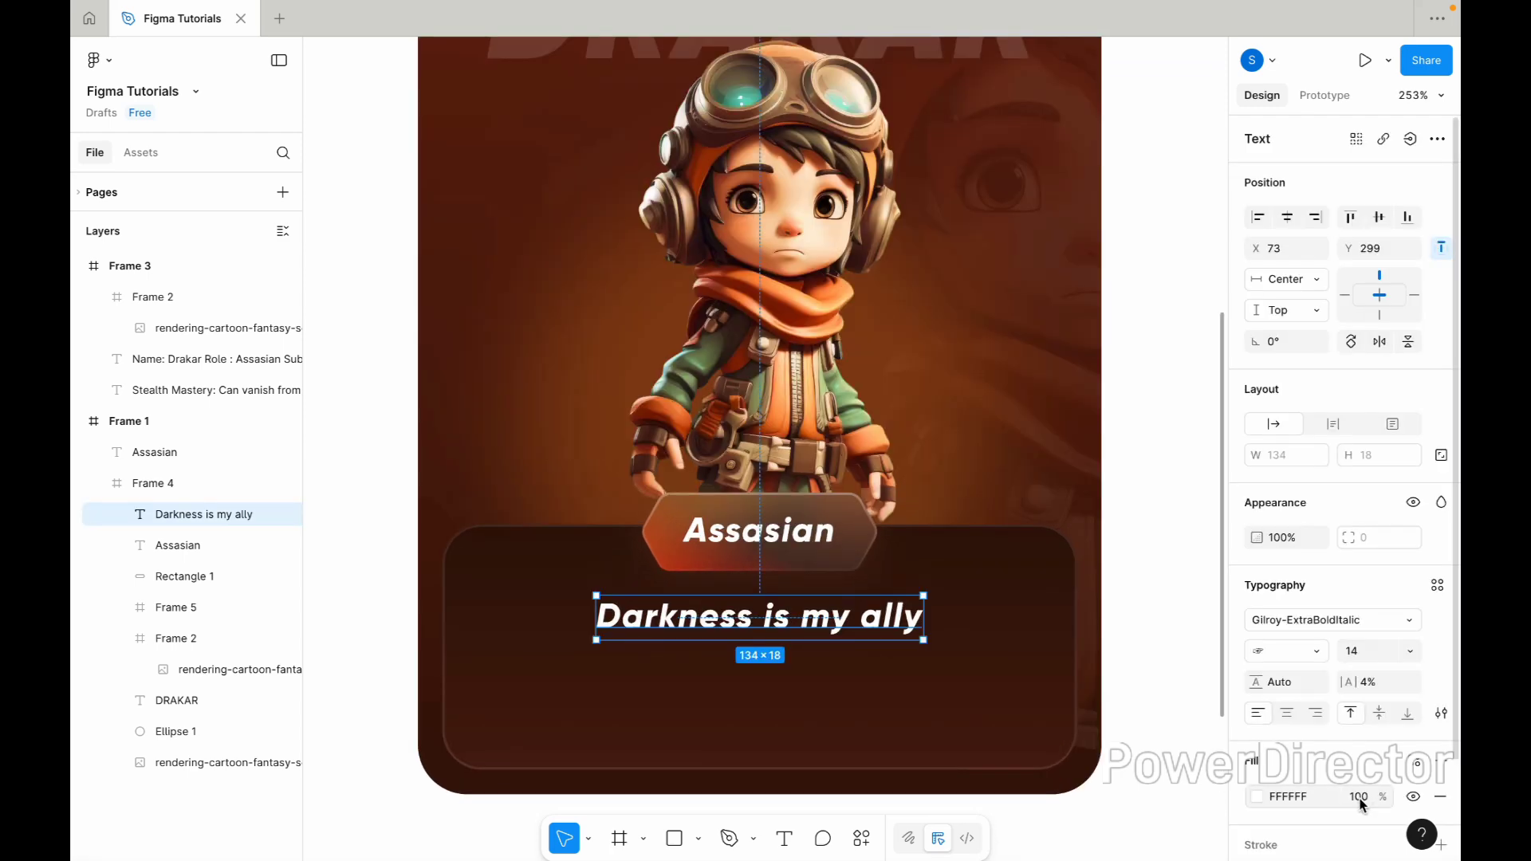
{"action": "left_click", "coordinate": [1355, 796]}
{"action": "type", "text": "40"}
{"action": "key", "text": "Return"}
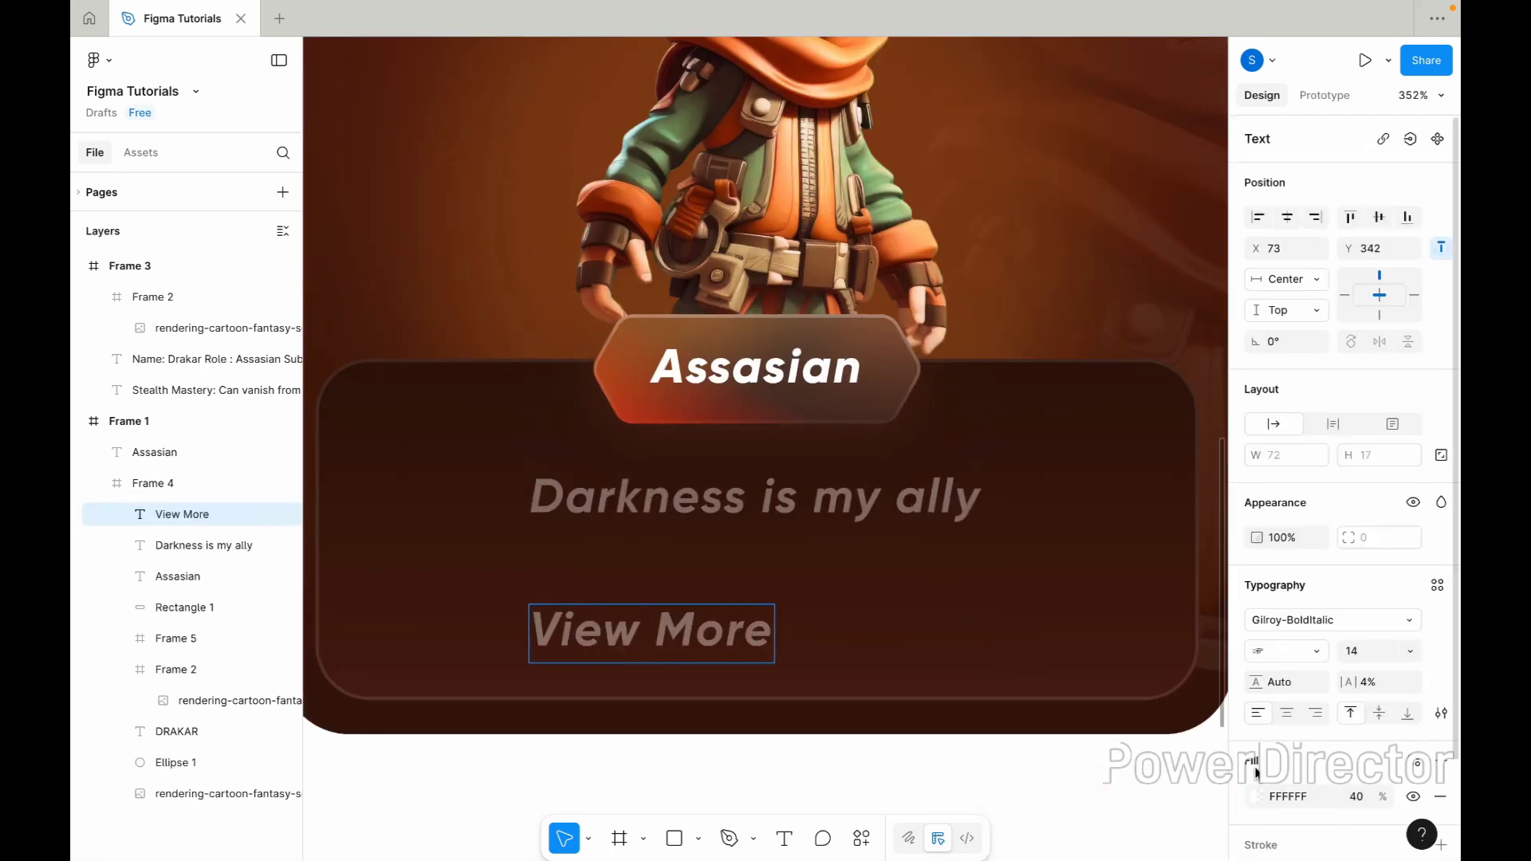
Change the "View More" text's font to Gilroy-RegularItalic and wrap the text in an auto layout frame.
{"action": "left_click", "coordinate": [1332, 619]}
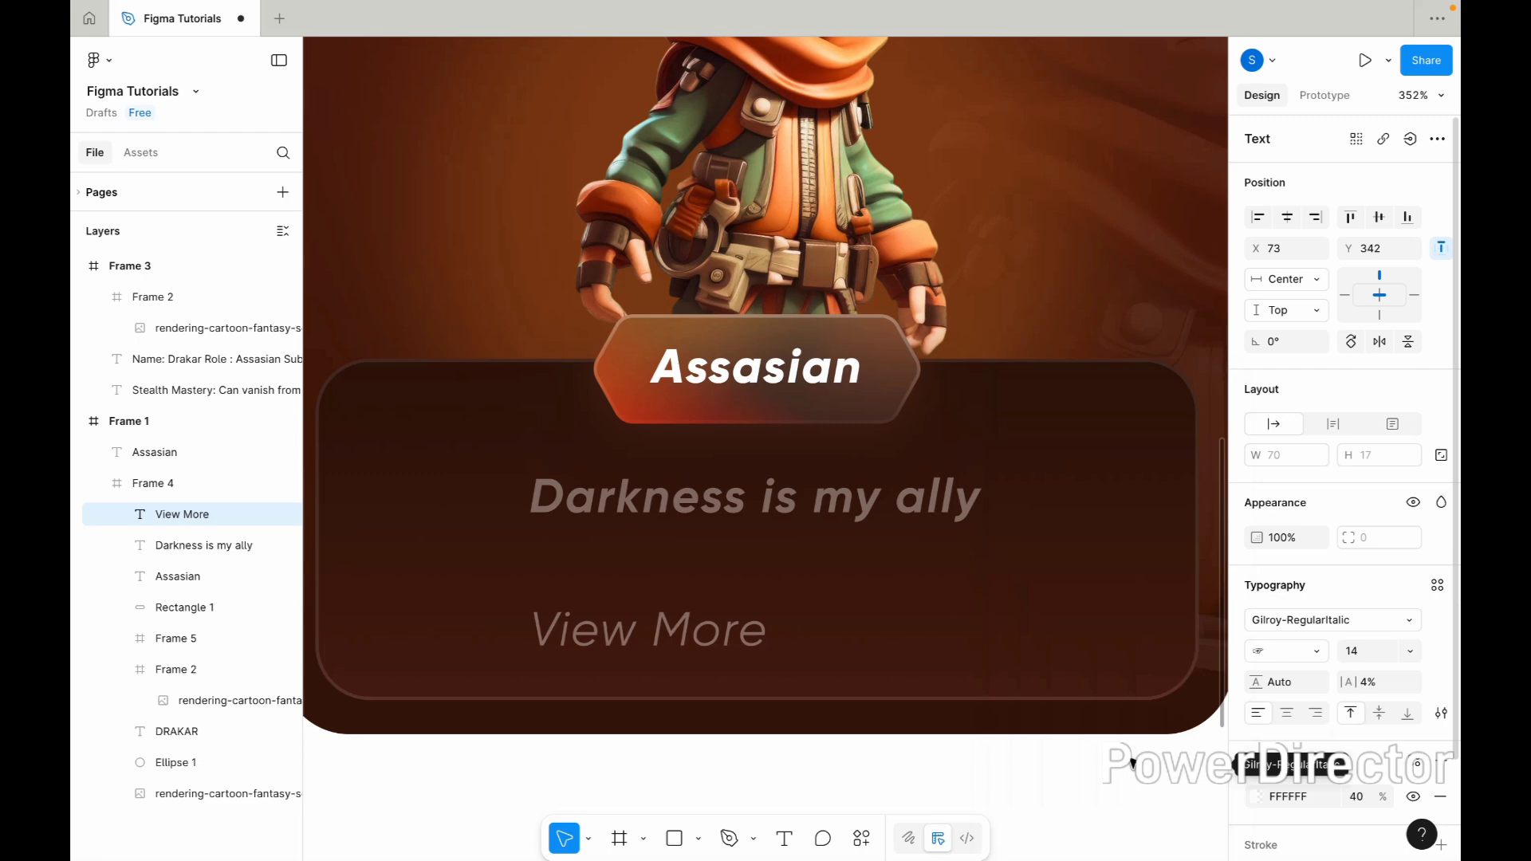
{"action": "key", "text": "shift+a"}
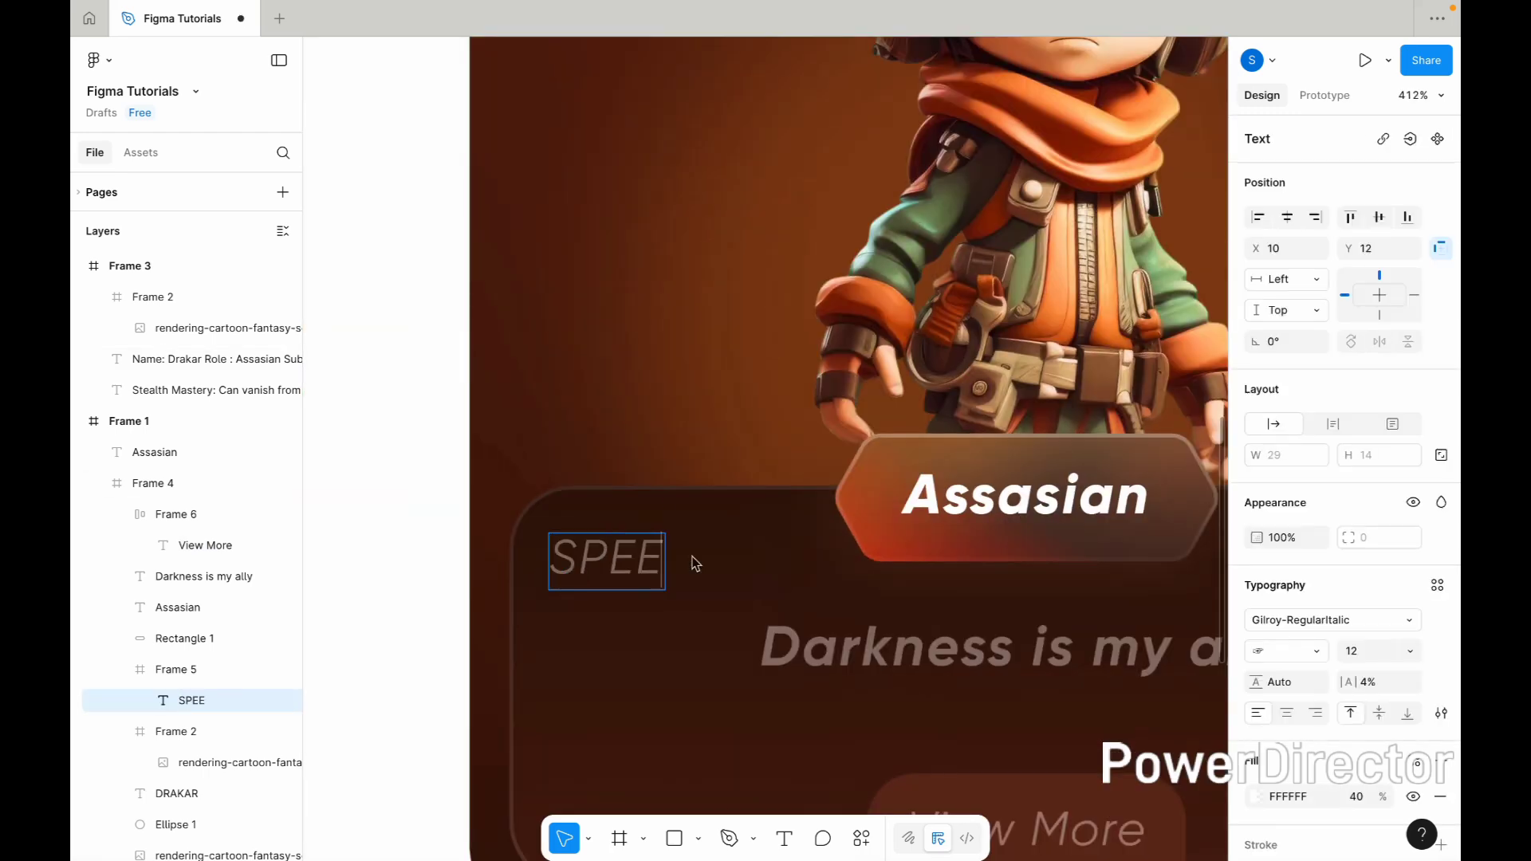
Finish the SPEED label in the information panel at size 10, duplicate it just below, and stack both labels with auto layout.
{"action": "type", "text": "D"}
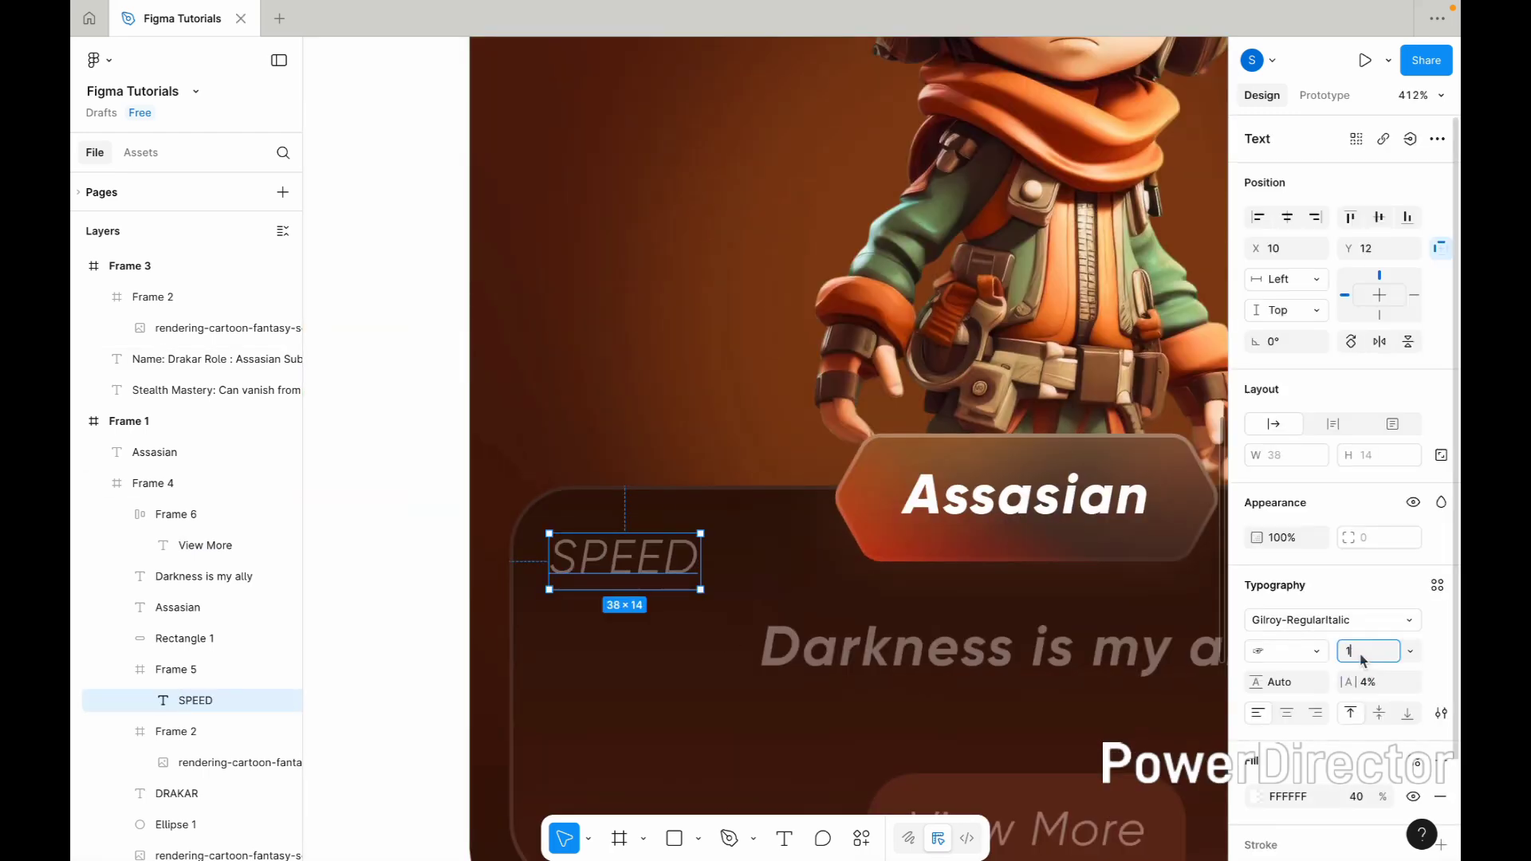
{"action": "left_click_drag", "start_coordinate": [614, 552], "coordinate": [614, 614], "text": "alt"}
{"action": "left_click", "coordinate": [613, 559], "text": "shift"}
{"action": "key", "text": "shift+a"}
Change the lower SPEED label to 8.7 in a bold italic Gilroy font and duplicate the stat at the information panel's right edge.
{"action": "double_click", "coordinate": [612, 614]}
{"action": "type", "text": "8.7"}
{"action": "key", "text": "Escape"}
{"action": "left_click", "coordinate": [1332, 558]}
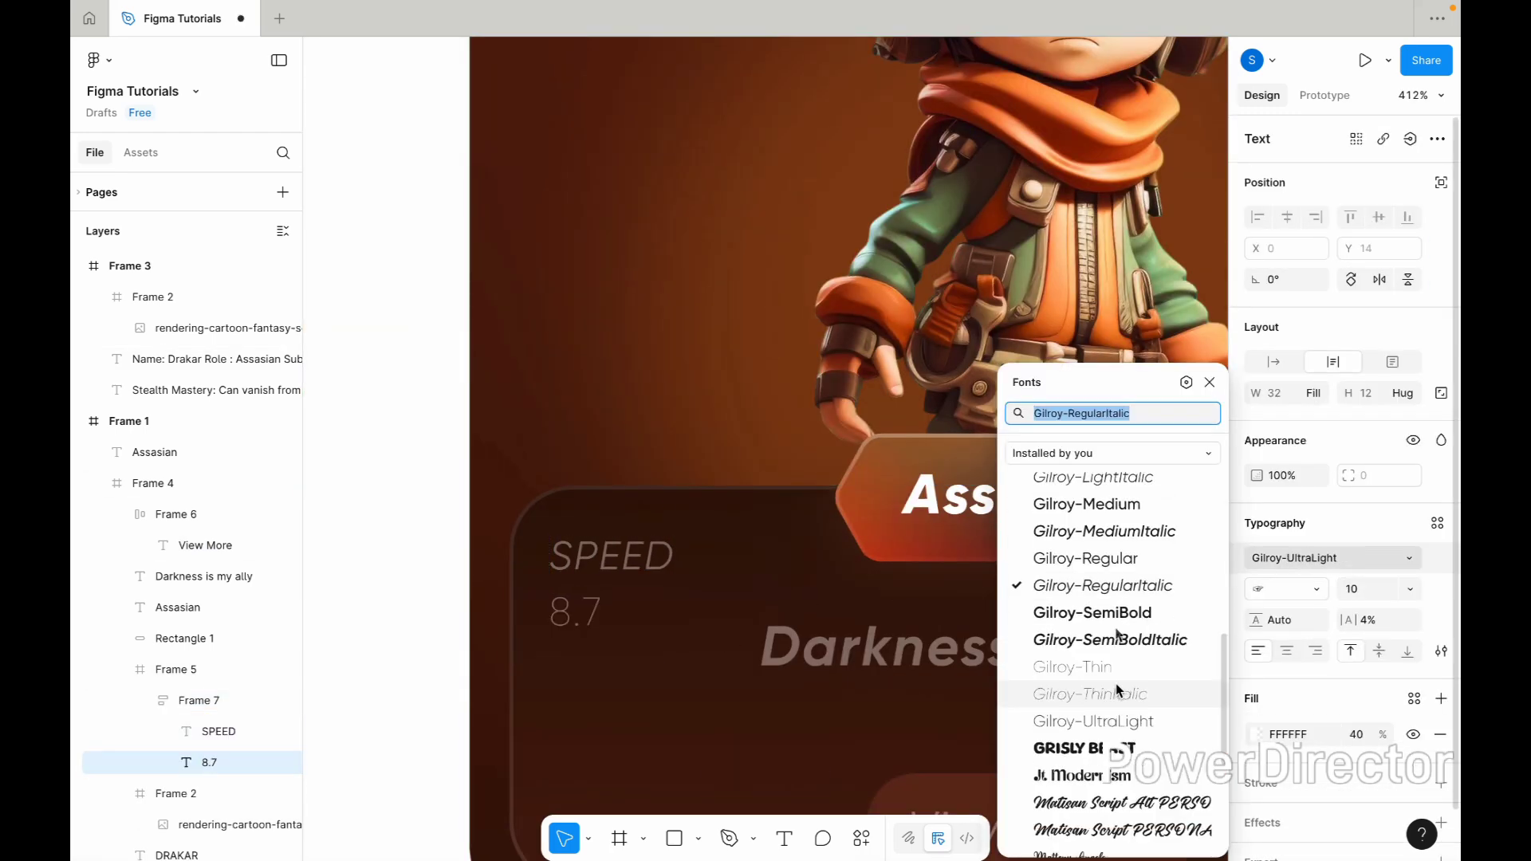
{"action": "scroll", "coordinate": [1113, 510], "scroll_direction": "up", "scroll_amount": 2}
{"action": "left_click", "coordinate": [1113, 494]}
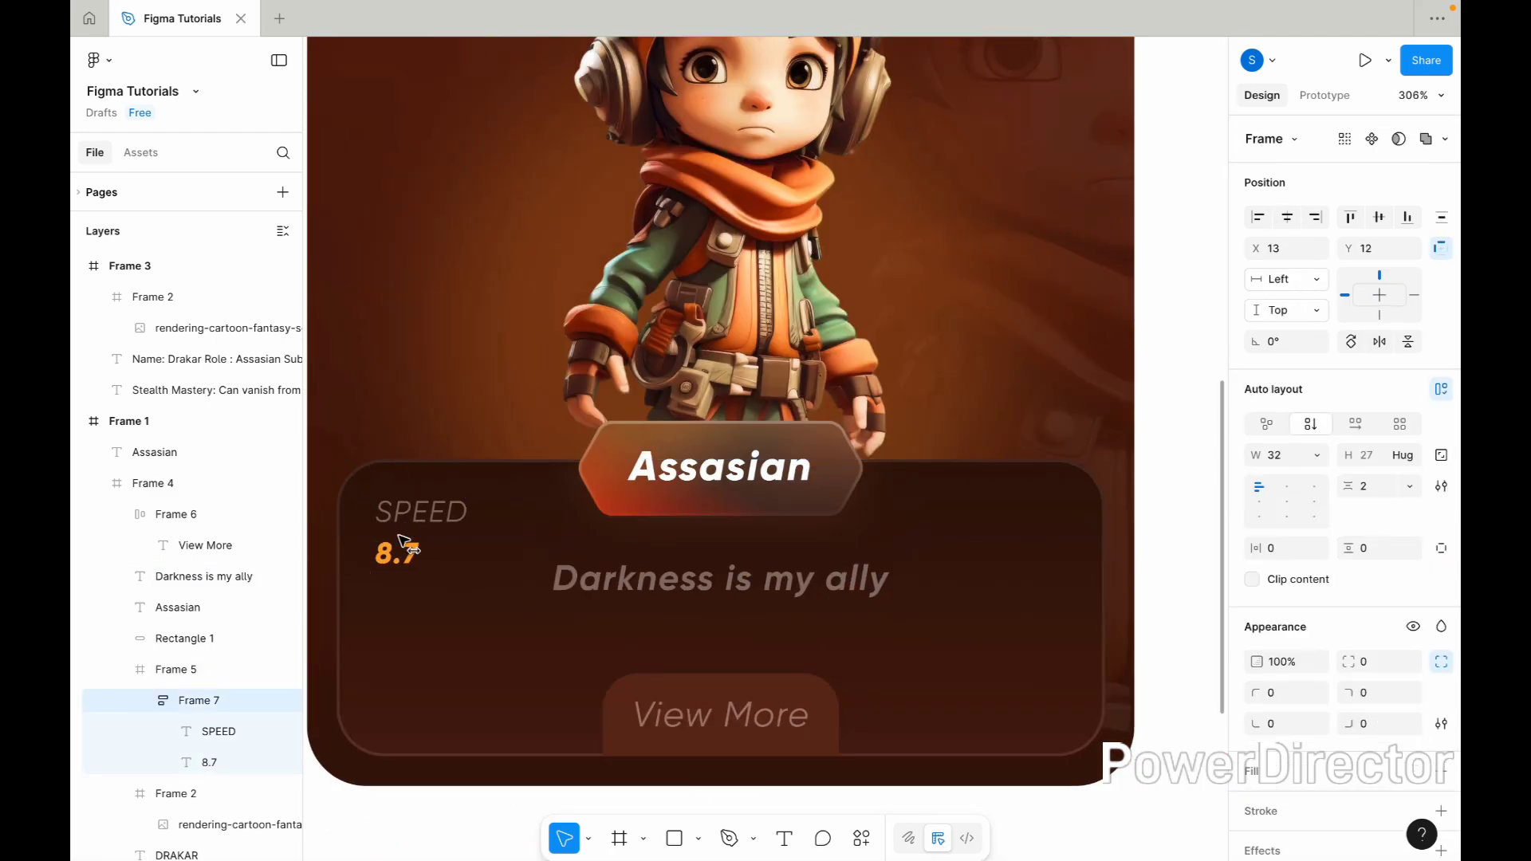
{"action": "left_click_drag", "start_coordinate": [438, 513], "coordinate": [1039, 512], "text": "alt"}
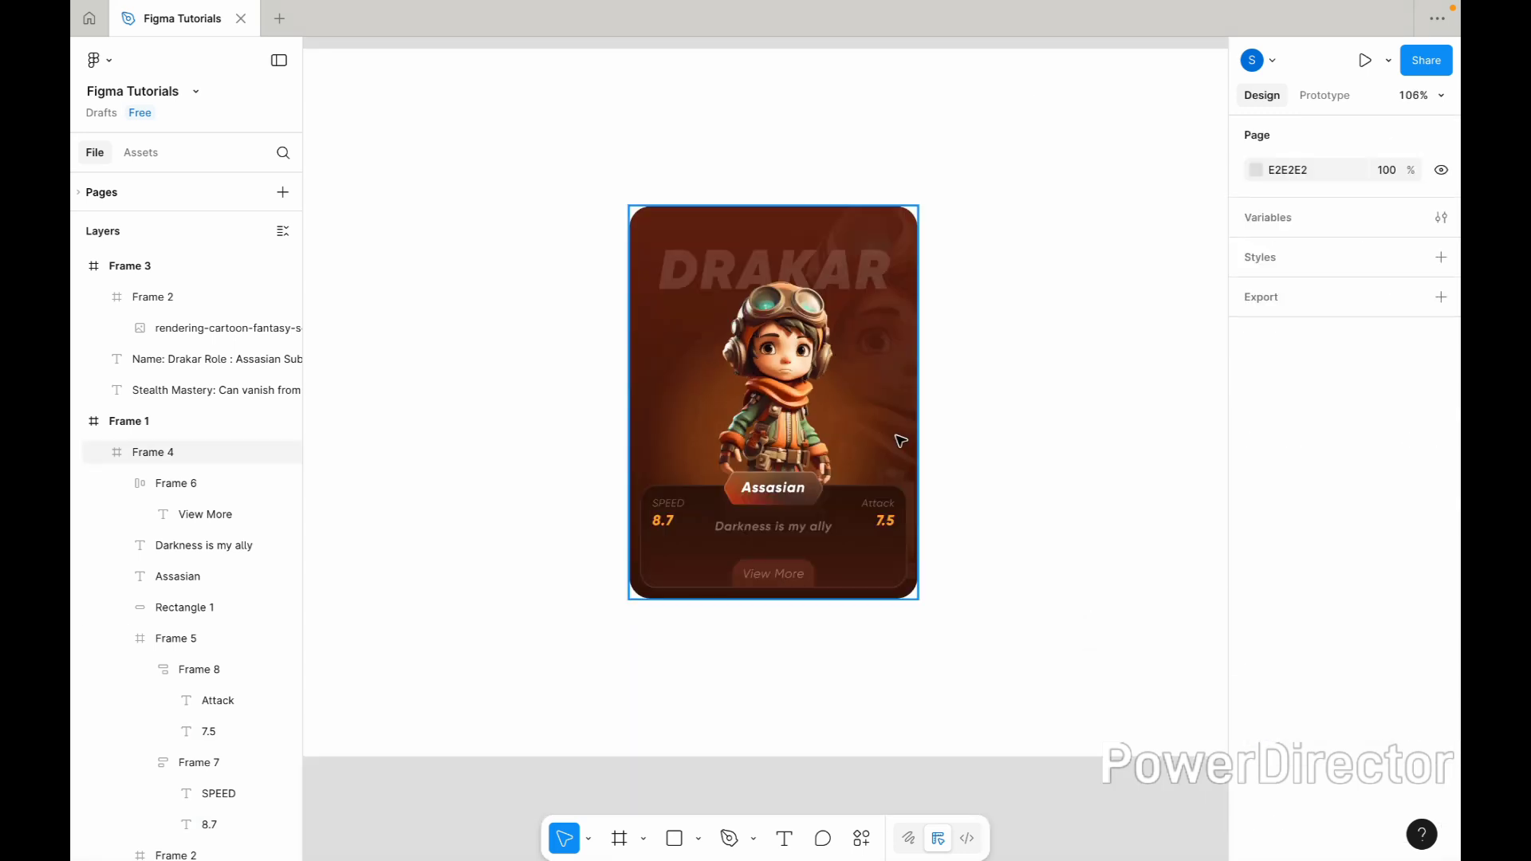
Duplicate the finished 280 × 380 card to the right of the original at the same height.
{"action": "left_click", "coordinate": [901, 440]}
{"action": "scroll", "coordinate": [900, 439], "scroll_direction": "left", "scroll_amount": 1}
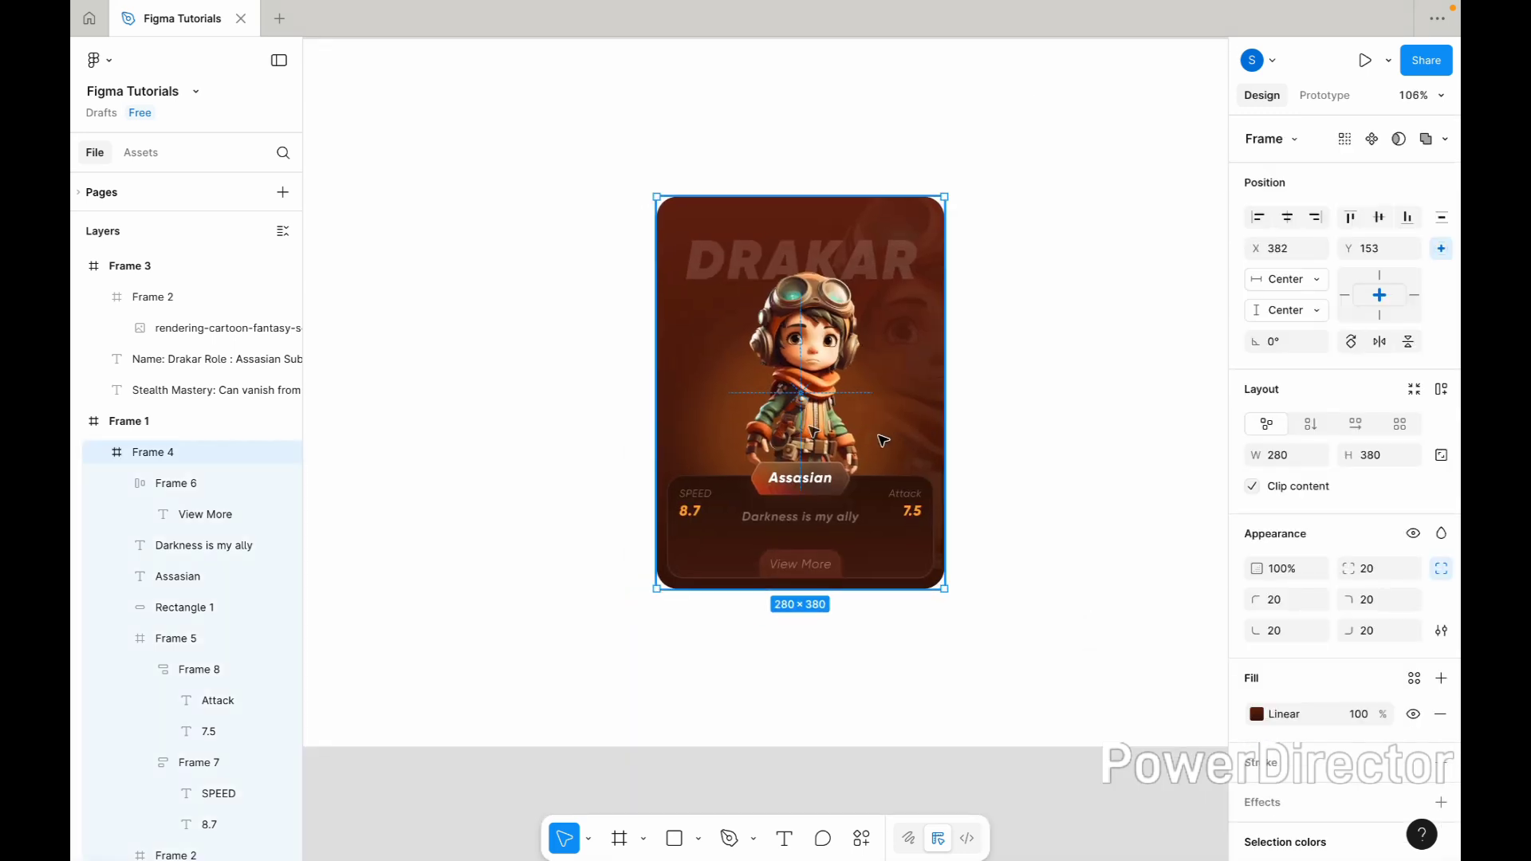
{"action": "left_click_drag", "start_coordinate": [882, 438], "coordinate": [985, 373], "text": "shift"}
{"action": "scroll", "coordinate": [985, 374], "scroll_direction": "right", "scroll_amount": 1}
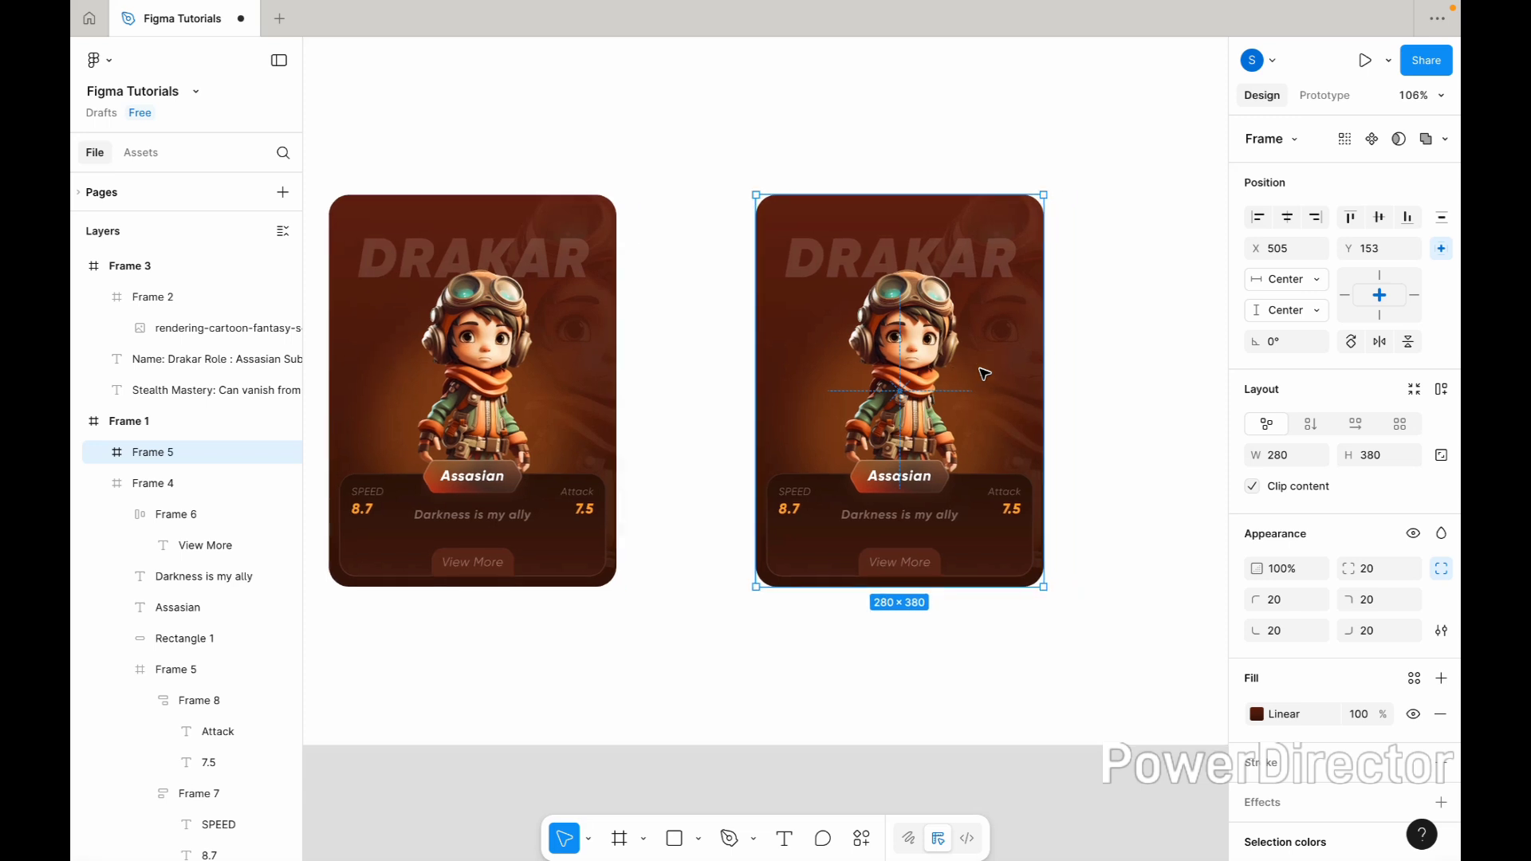
{"action": "scroll", "coordinate": [983, 373], "scroll_direction": "right", "scroll_amount": 1}
{"action": "scroll", "coordinate": [981, 372], "scroll_direction": "up", "scroll_amount": 1}
{"action": "left_click", "coordinate": [1084, 372]}
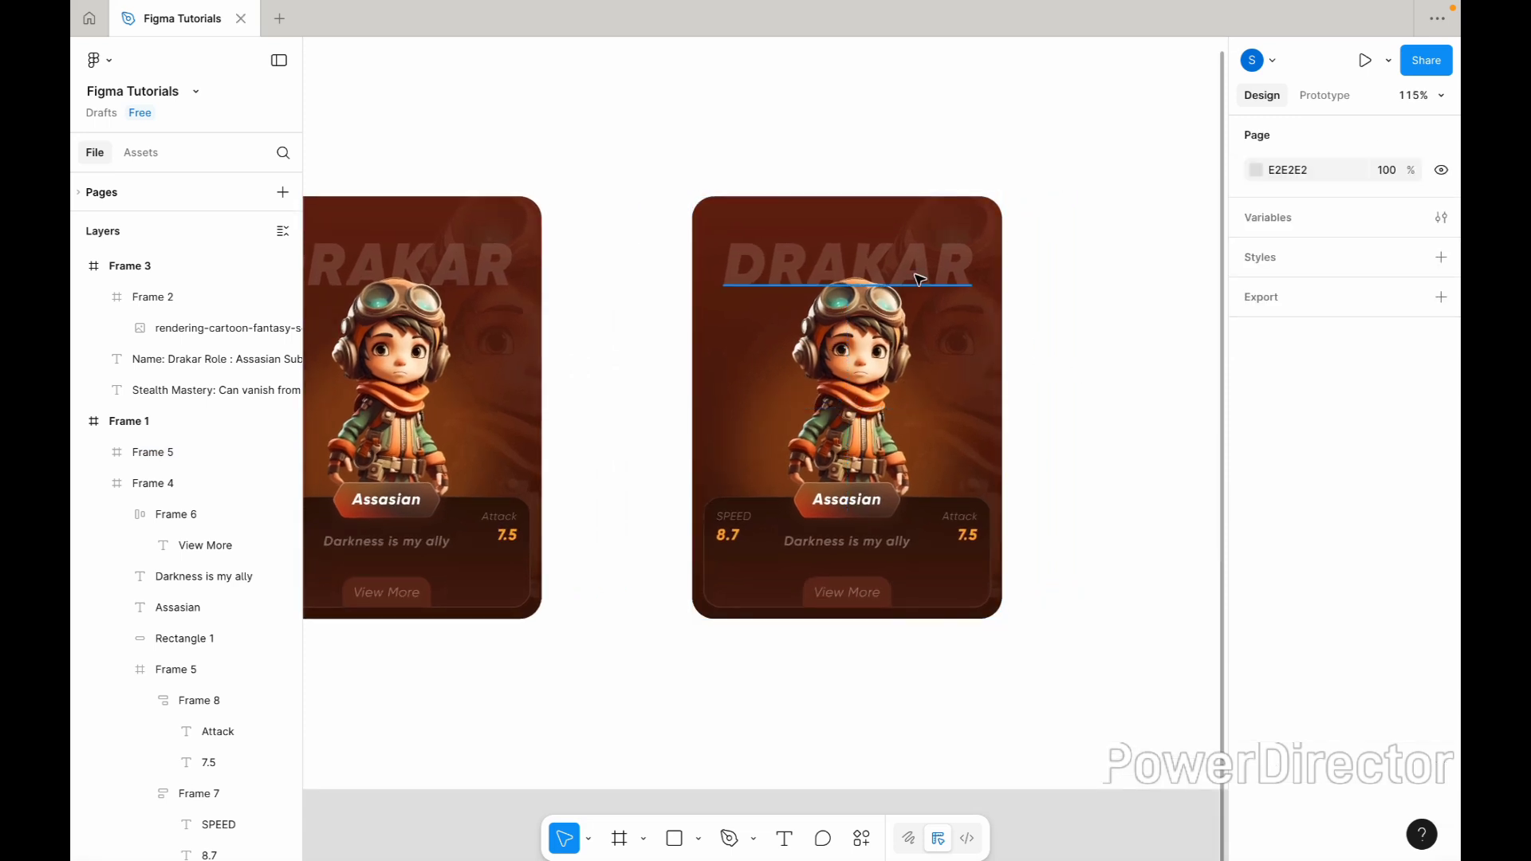
Delete the DRAKAR title, the character frame and the information panel with its stats from the duplicate card.
{"action": "double_click", "coordinate": [921, 280]}
{"action": "key", "text": "Delete"}
{"action": "left_click", "coordinate": [880, 373]}
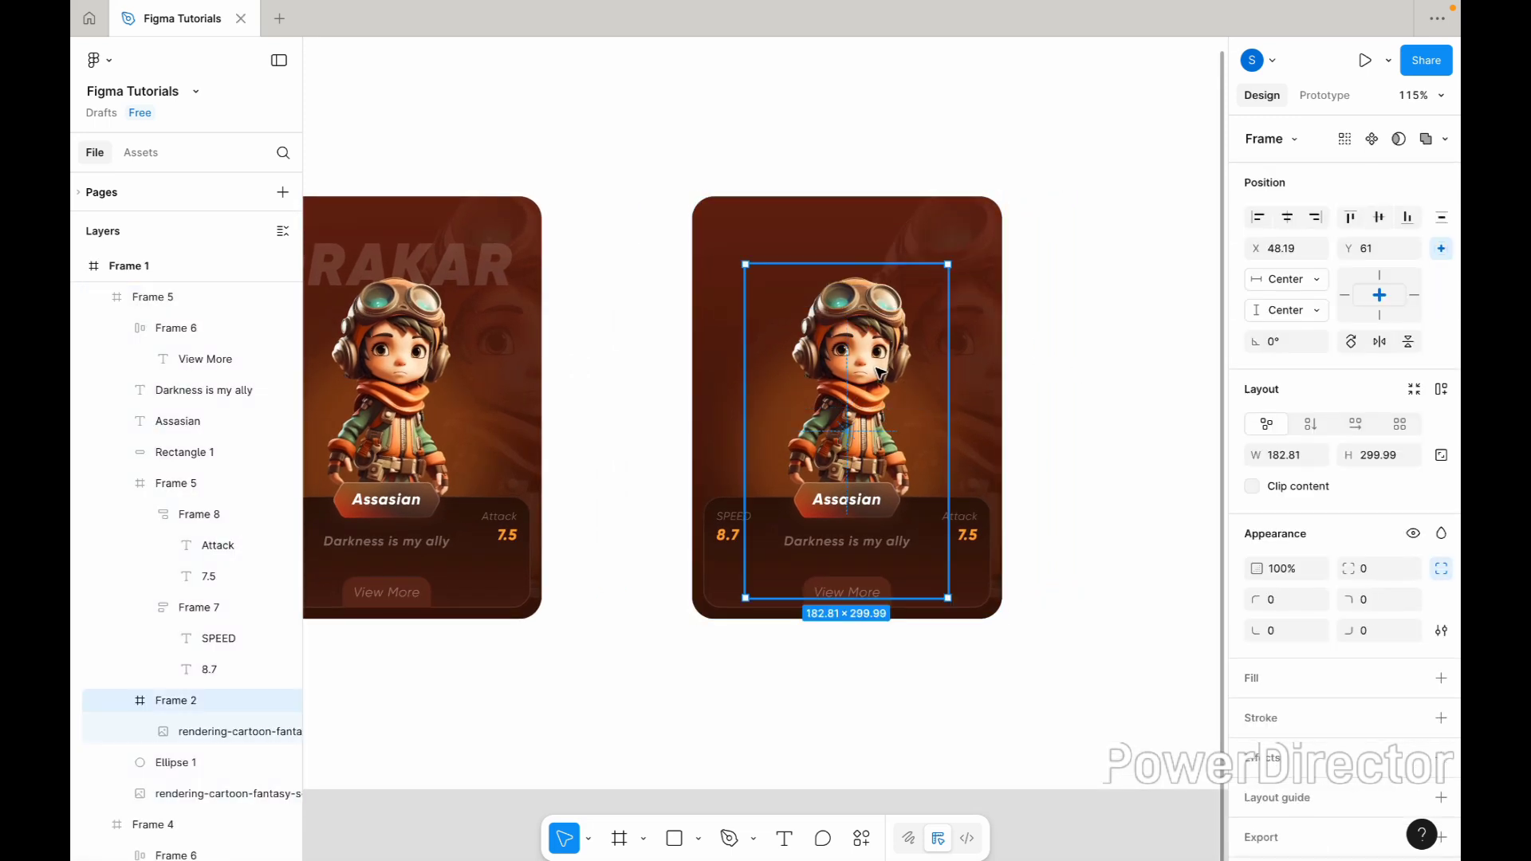
{"action": "left_click", "coordinate": [986, 584], "text": "shift"}
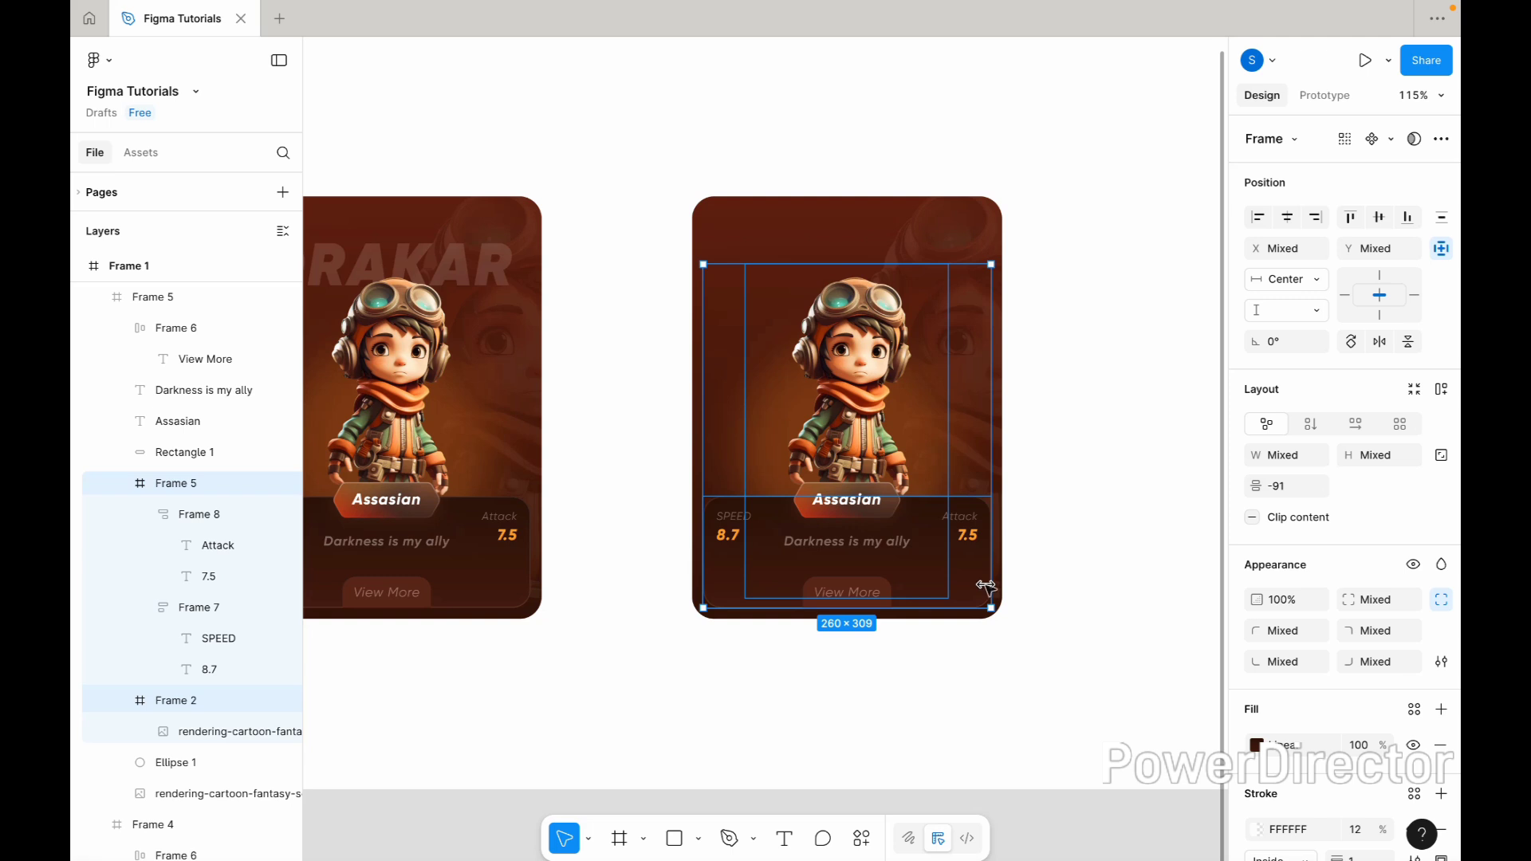
{"action": "key", "text": "Delete"}
Delete the "Assasian" text, the orange glow ellipse and the "View More" button from the duplicate card.
{"action": "left_click", "coordinate": [858, 508]}
{"action": "left_click", "coordinate": [859, 508]}
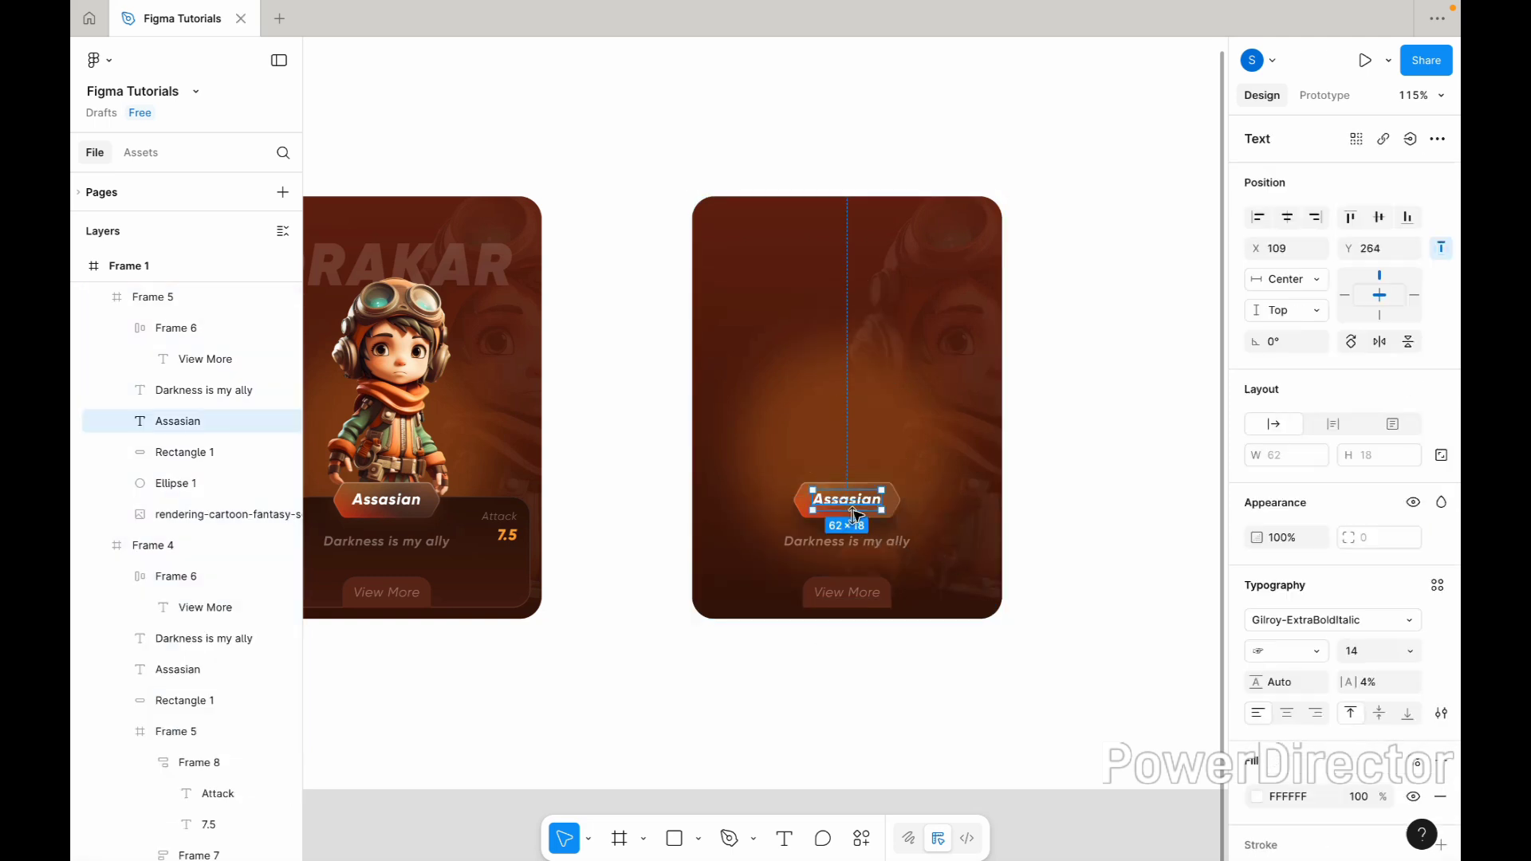
{"action": "scroll", "coordinate": [831, 547], "scroll_direction": "up", "scroll_amount": 3}
{"action": "left_click", "coordinate": [734, 434], "text": "shift"}
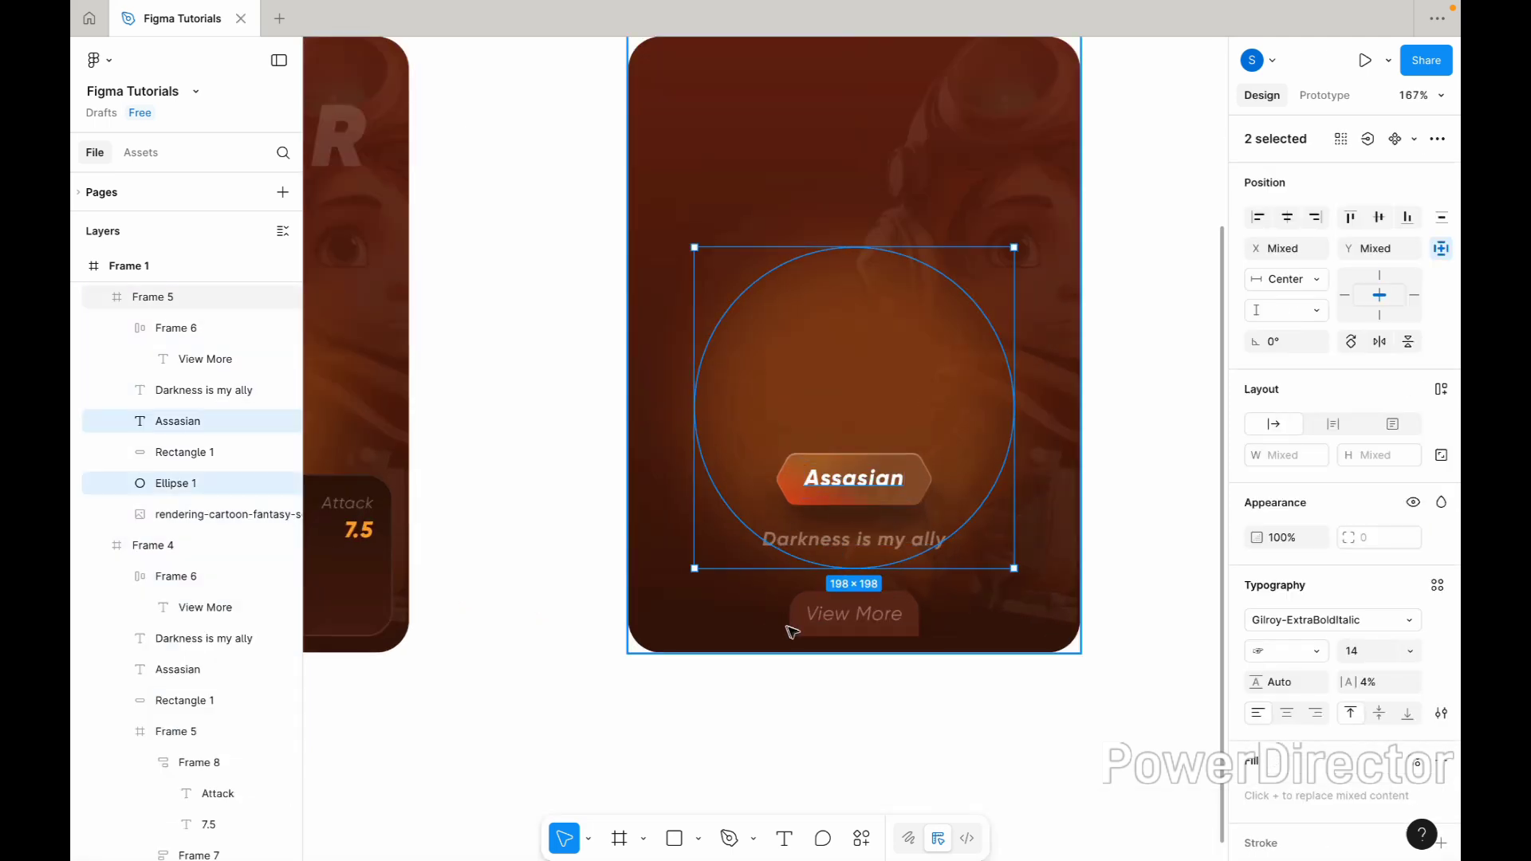
{"action": "left_click", "coordinate": [792, 632], "text": "shift"}
{"action": "key", "text": "Delete"}
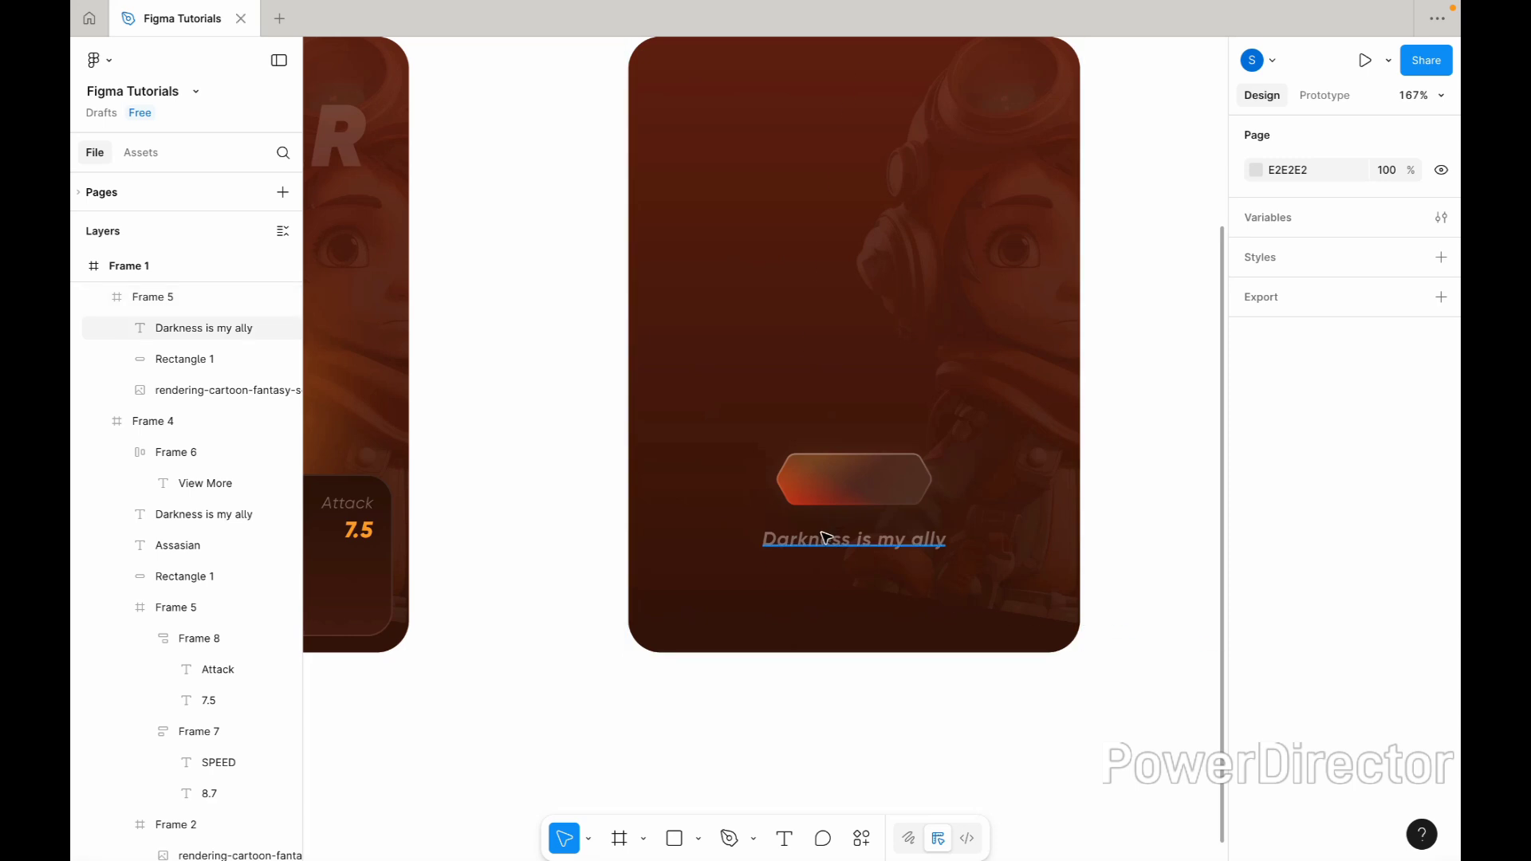
Delete the "Darkness is my ally" tagline and the hexagonal badge shape from the duplicate card.
{"action": "left_click", "coordinate": [828, 533]}
{"action": "key", "text": "Delete"}
{"action": "left_click", "coordinate": [831, 506]}
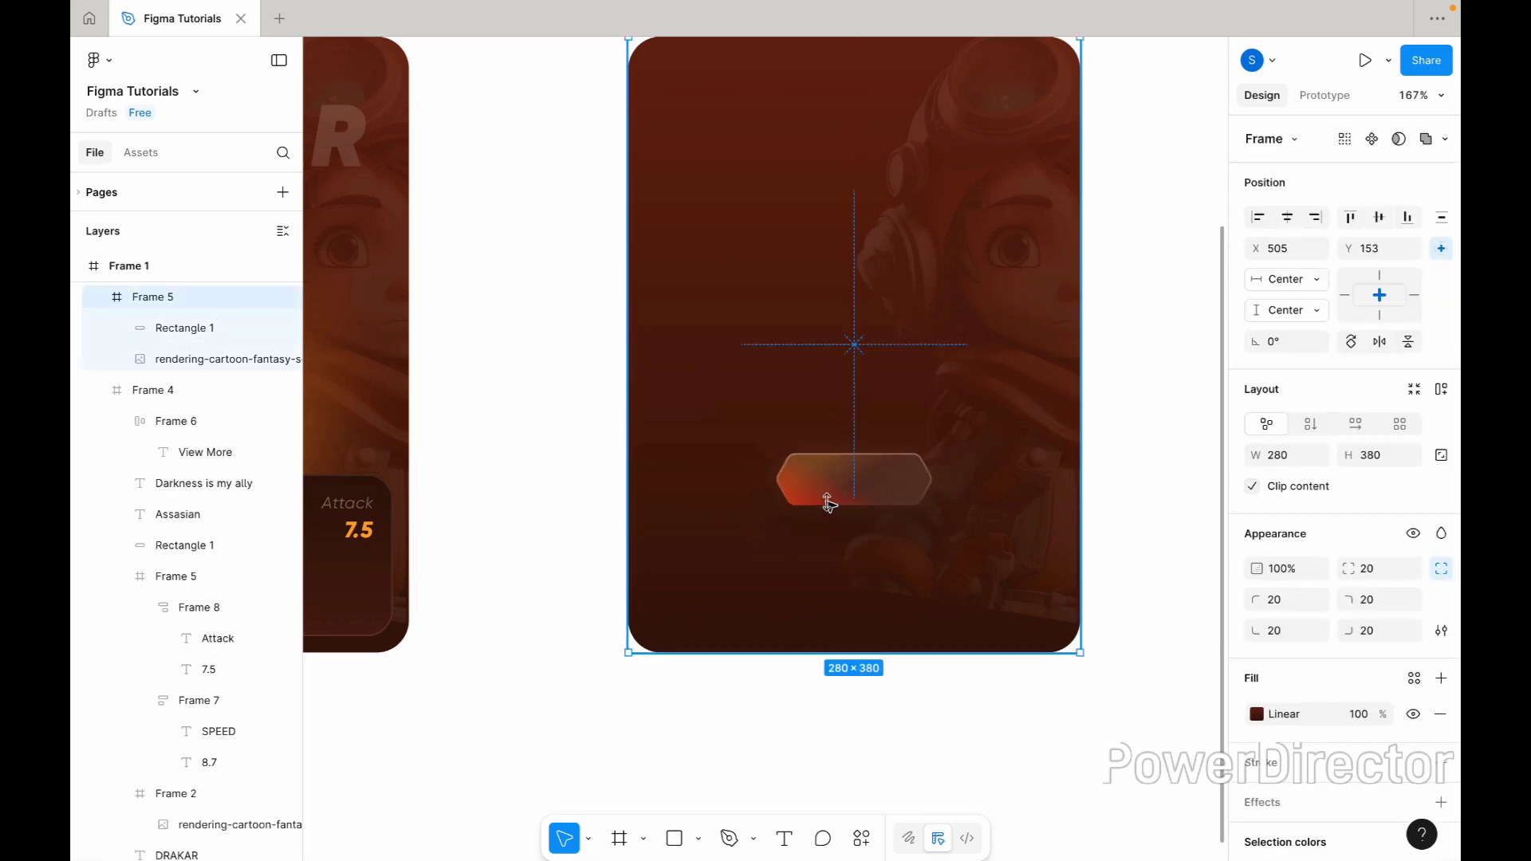
{"action": "left_click", "coordinate": [829, 504]}
{"action": "key", "text": "Delete"}
Center the faded background character image on the duplicate card, placing it at about X 30, Y 17.
{"action": "left_click", "coordinate": [990, 506]}
{"action": "scroll", "coordinate": [993, 501], "scroll_direction": "down", "scroll_amount": 1}
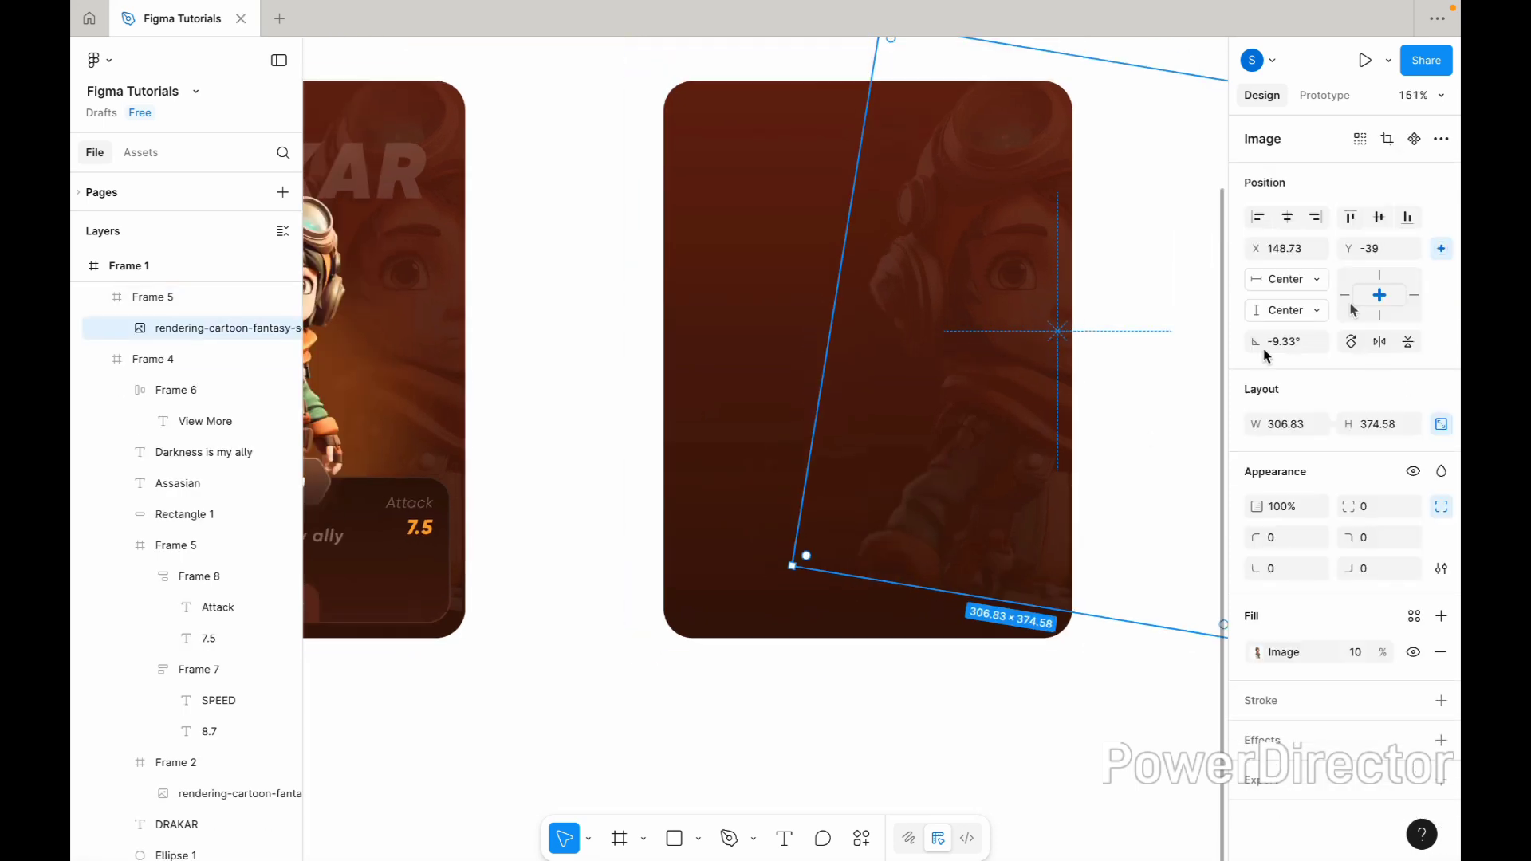
{"action": "left_click", "coordinate": [1292, 223]}
{"action": "left_click_drag", "start_coordinate": [921, 230], "coordinate": [933, 317]}
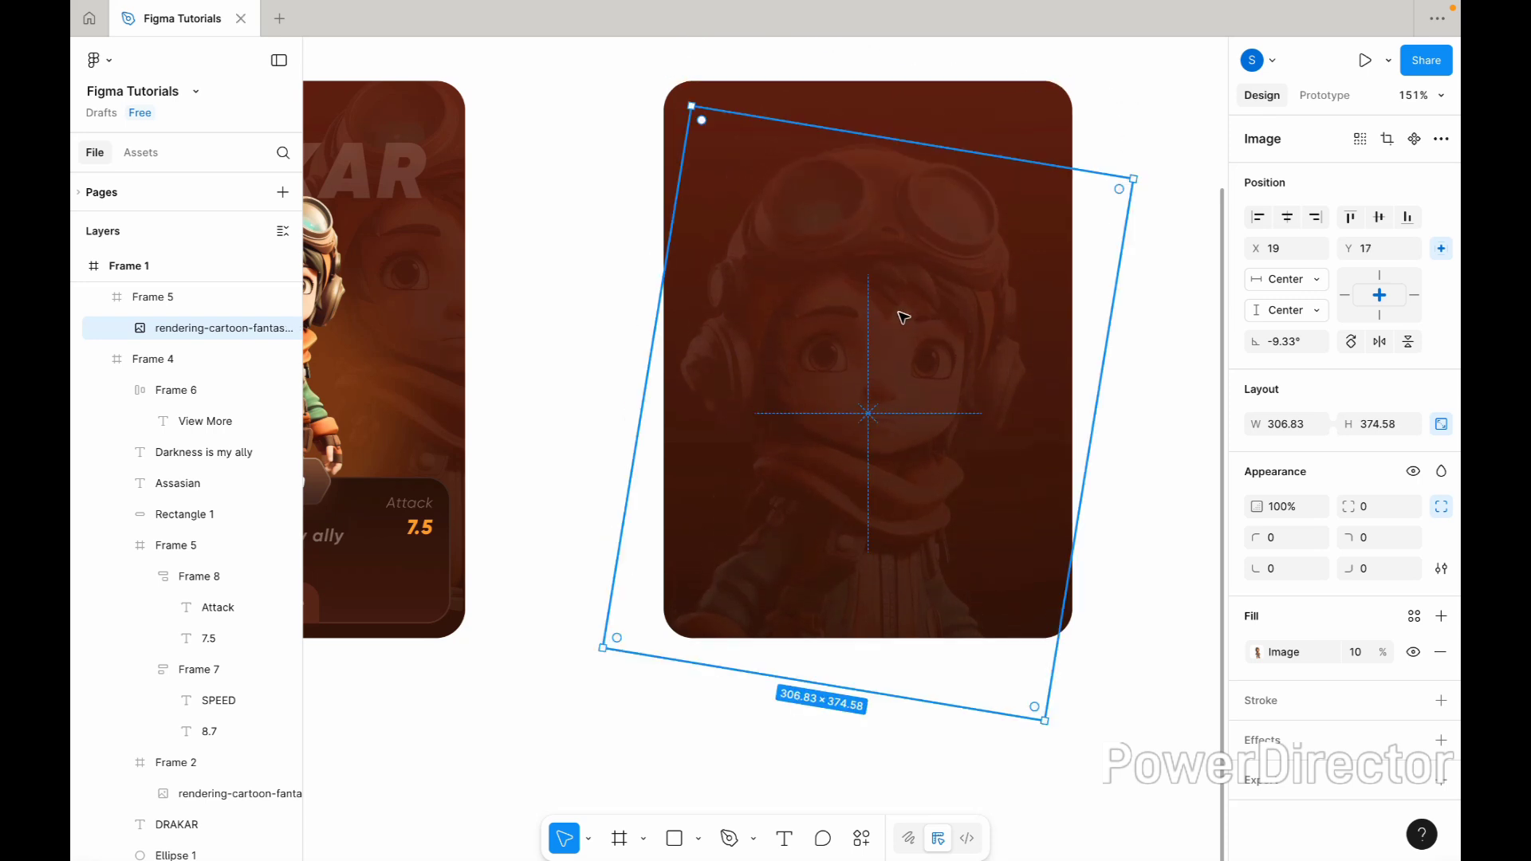
{"action": "right_click", "coordinate": [904, 317]}
{"action": "left_click", "coordinate": [865, 313]}
{"action": "left_click_drag", "start_coordinate": [840, 307], "coordinate": [856, 310]}
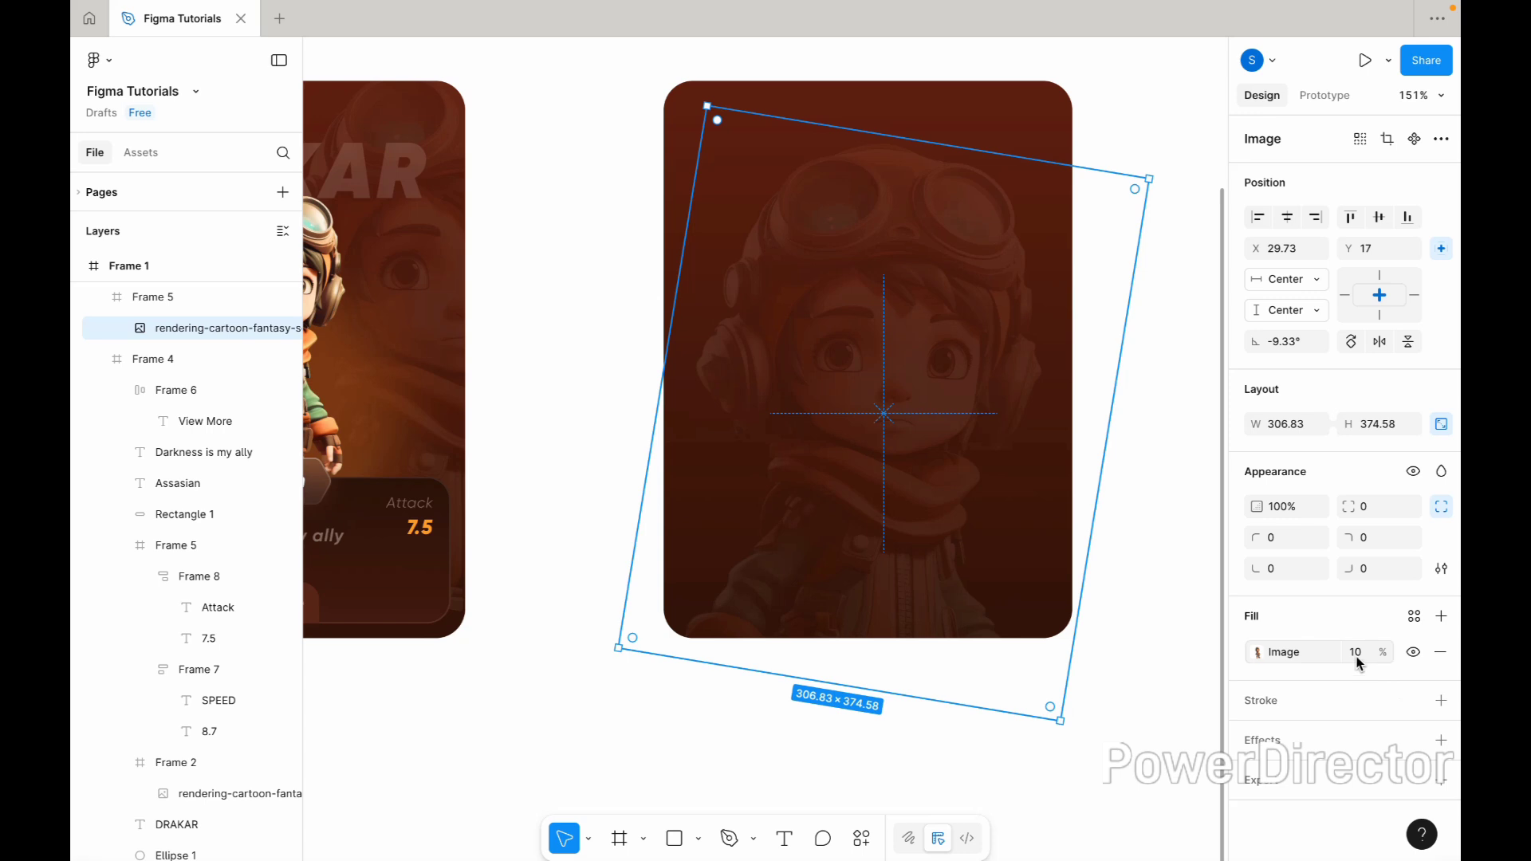
{"action": "left_click_drag", "start_coordinate": [1357, 662], "coordinate": [1132, 482]}
{"action": "left_click", "coordinate": [1132, 482]}
Copy the "Assasian" text from the original card into the duplicate and place it near the top edge at Y 17.
{"action": "scroll", "coordinate": [1132, 481], "scroll_direction": "down", "scroll_amount": 3}
{"action": "scroll", "coordinate": [1133, 481], "scroll_direction": "left", "scroll_amount": 2}
{"action": "scroll", "coordinate": [606, 488], "scroll_direction": "up", "scroll_amount": 2}
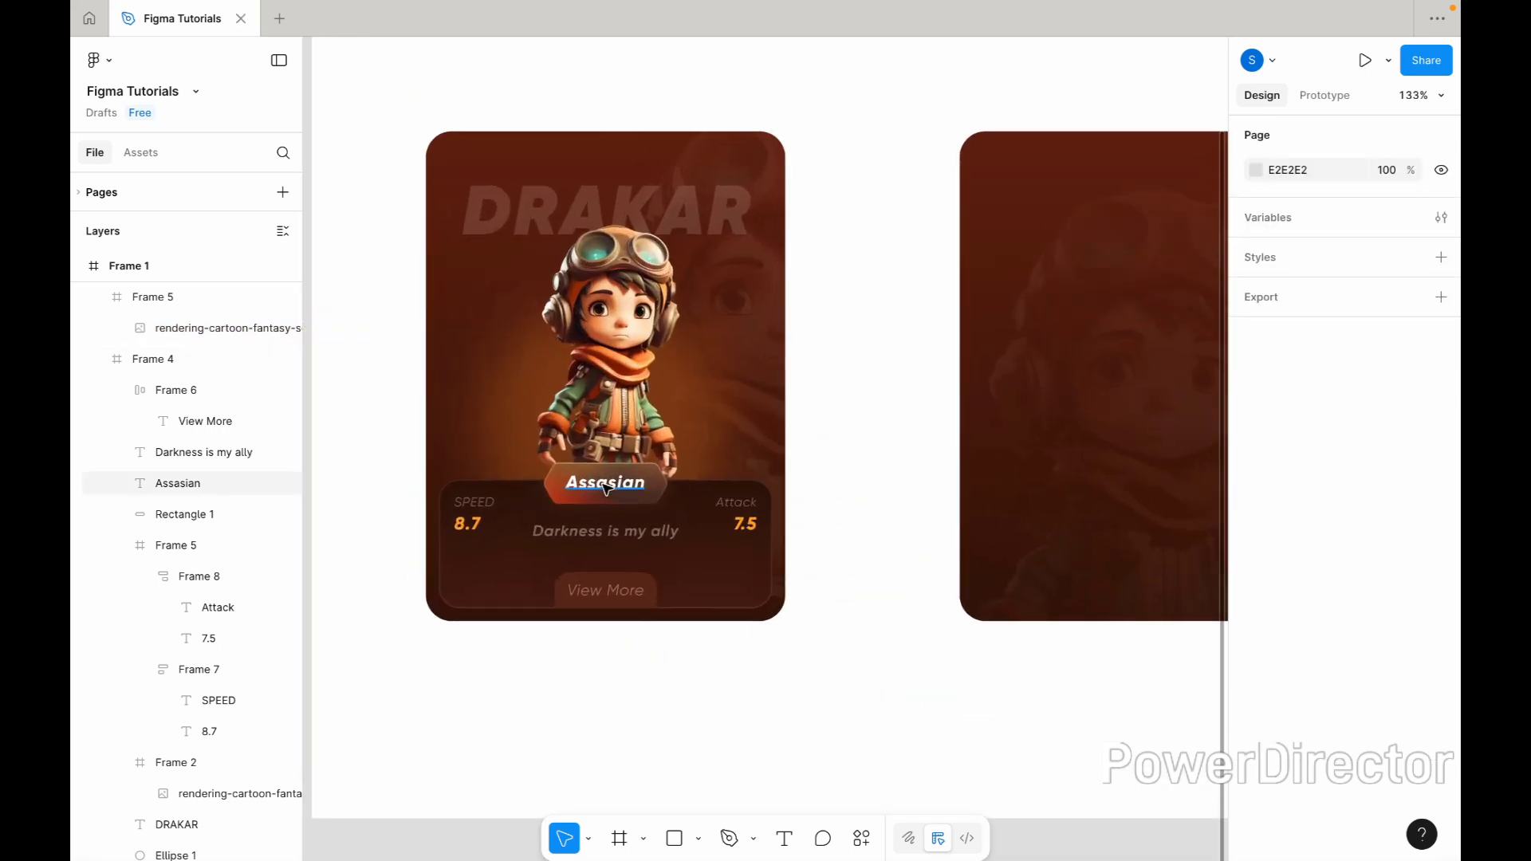
{"action": "left_click", "coordinate": [606, 488]}
{"action": "scroll", "coordinate": [786, 500], "scroll_direction": "right", "scroll_amount": 5}
{"action": "left_click", "coordinate": [702, 316]}
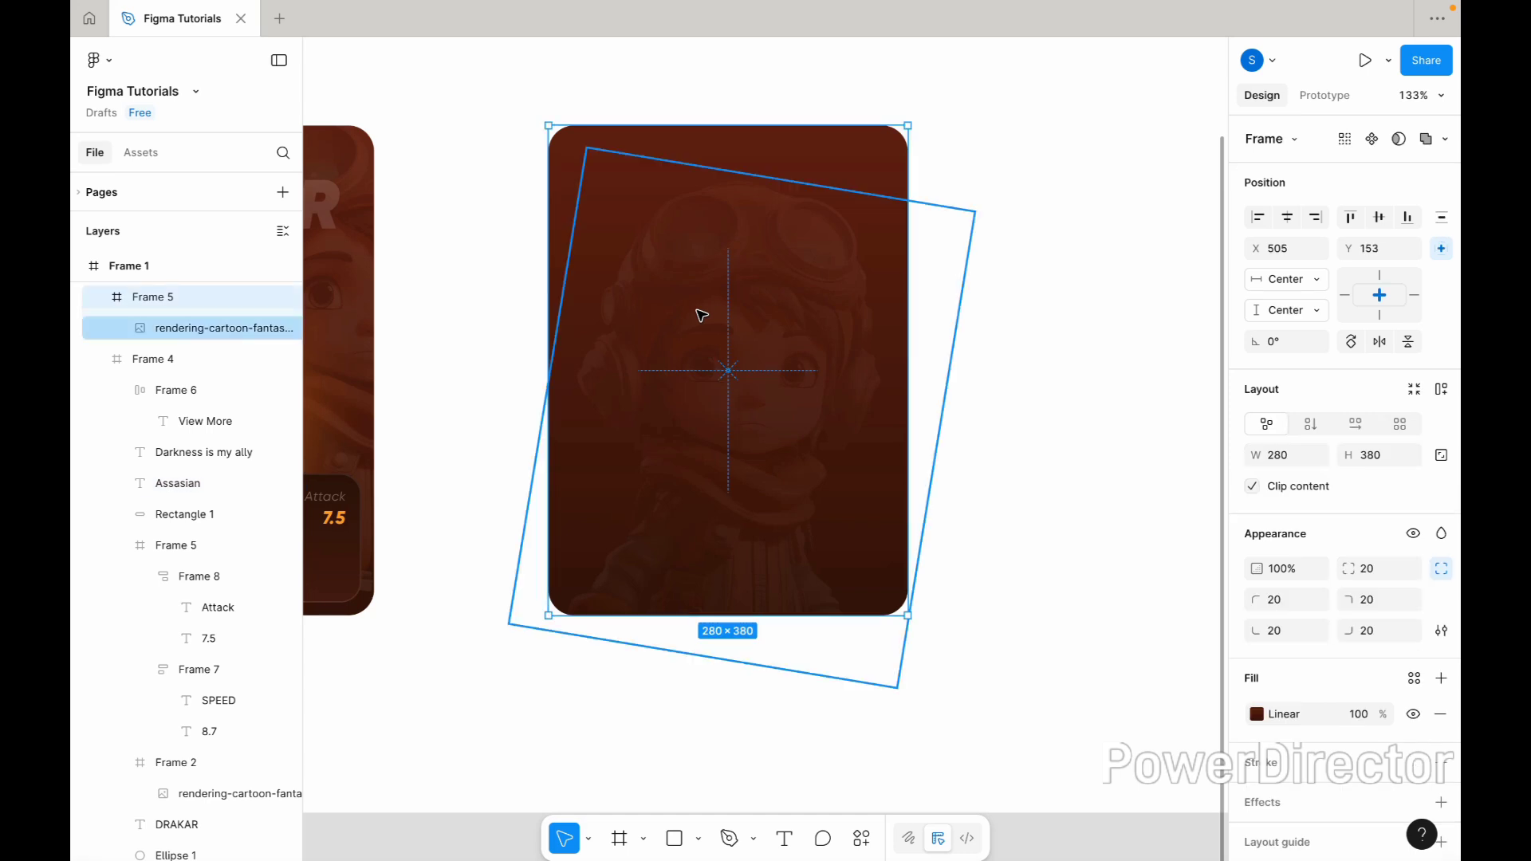
{"action": "key", "text": "ctrl+v"}
{"action": "left_click", "coordinate": [1350, 217]}
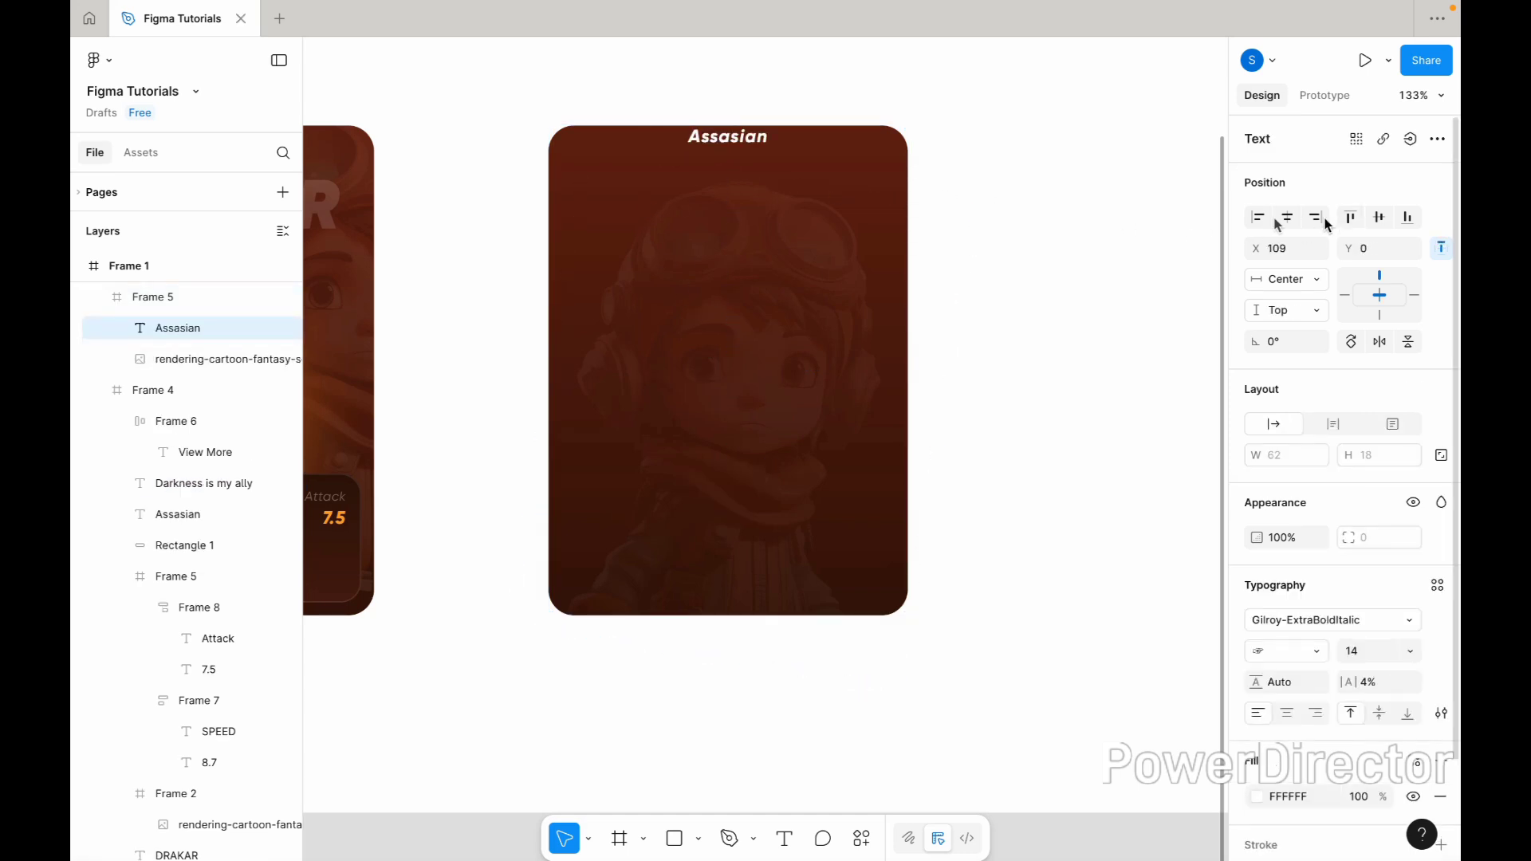
{"action": "scroll", "coordinate": [742, 119], "scroll_direction": "up", "scroll_amount": 3}
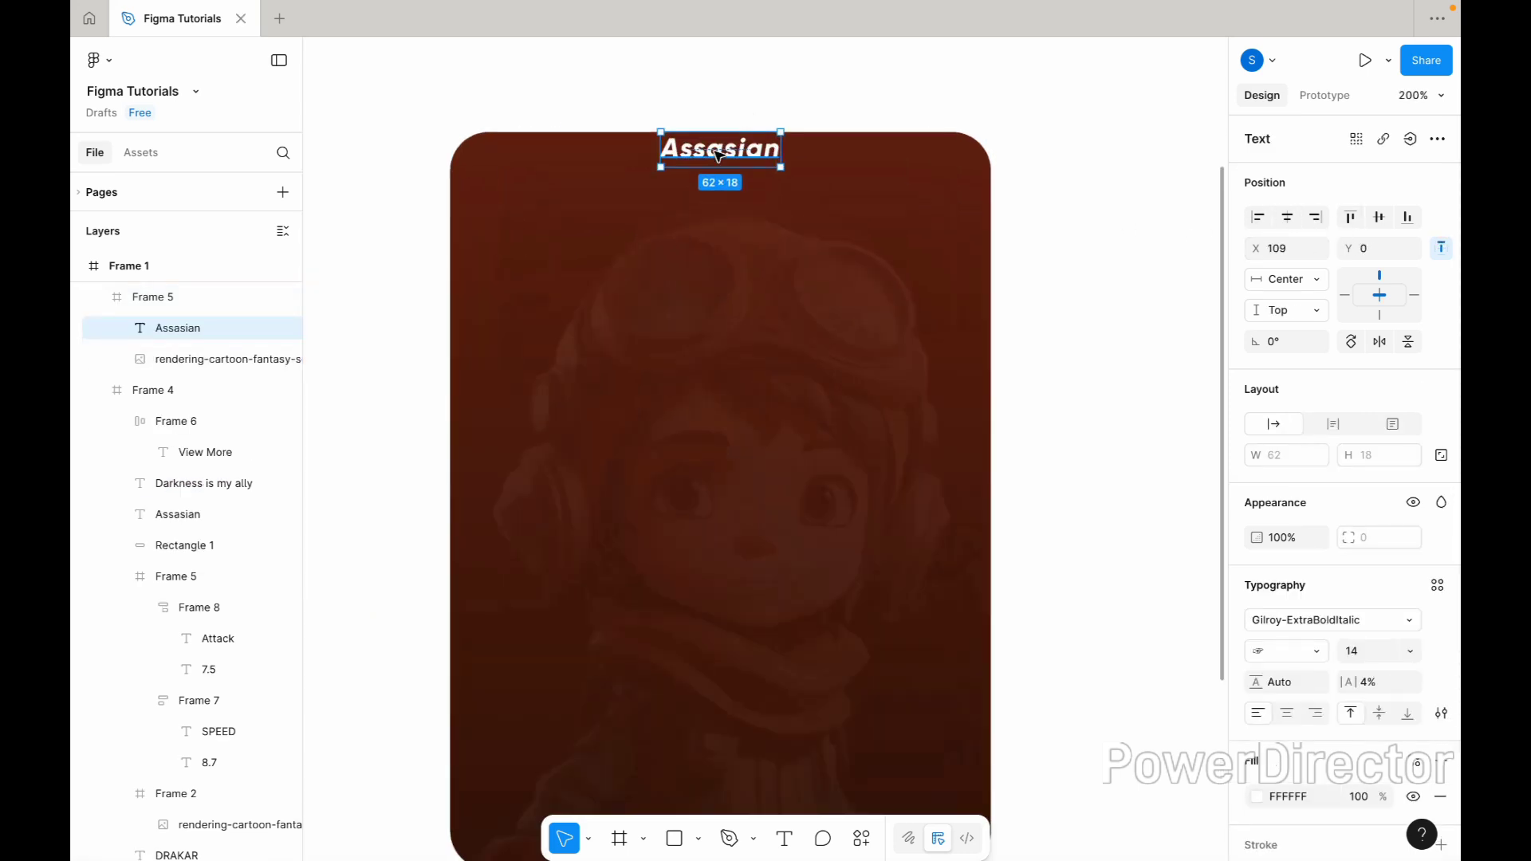
{"action": "left_click_drag", "start_coordinate": [716, 150], "coordinate": [716, 190]}
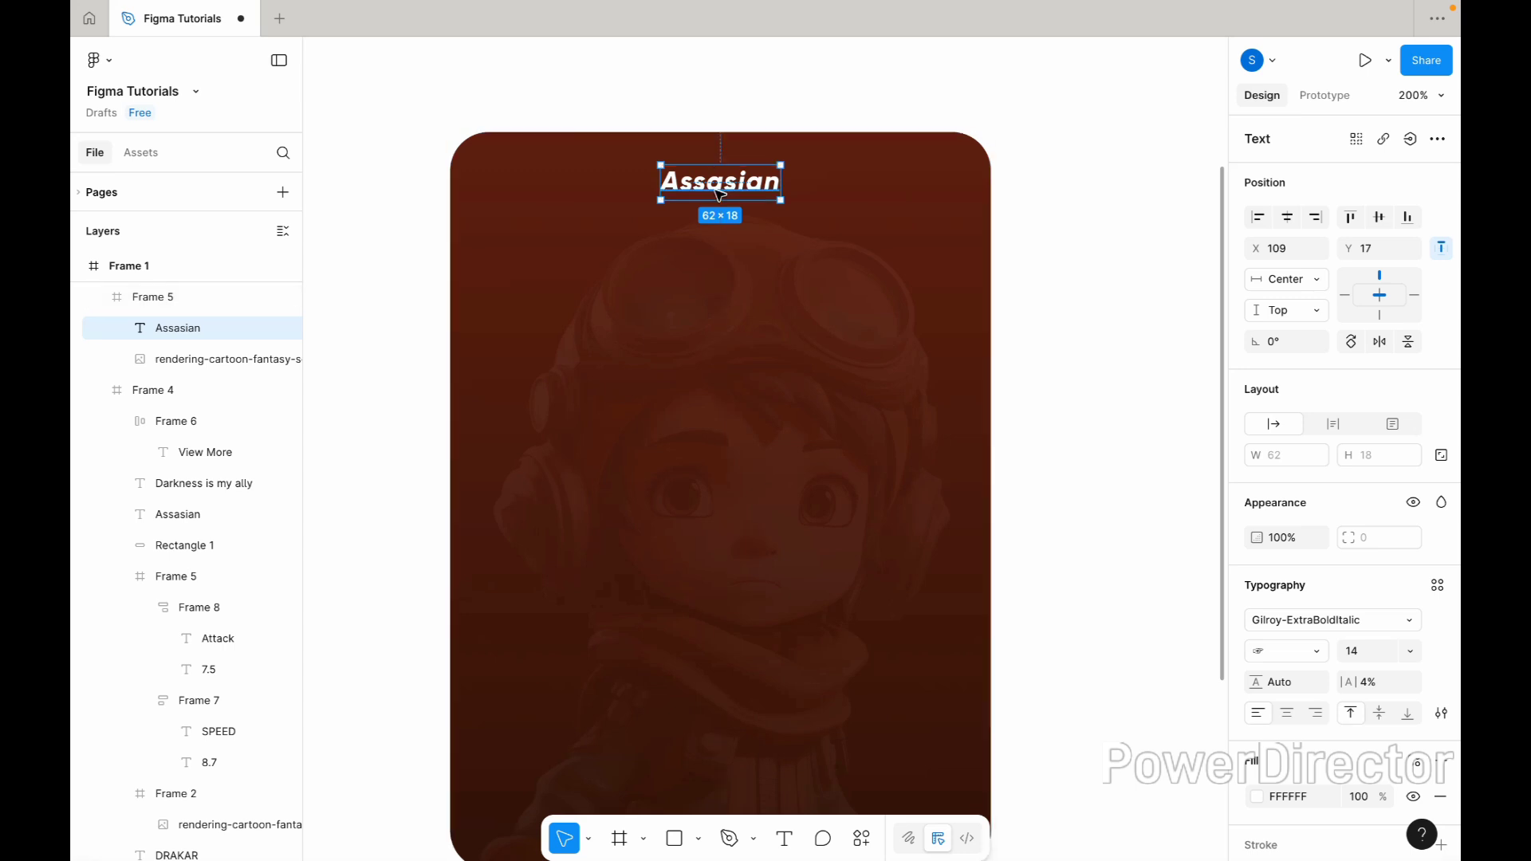
Change the copied text to "Strength" and center it horizontally on the card.
{"action": "double_click", "coordinate": [716, 189]}
{"action": "type", "text": "Strenghts"}
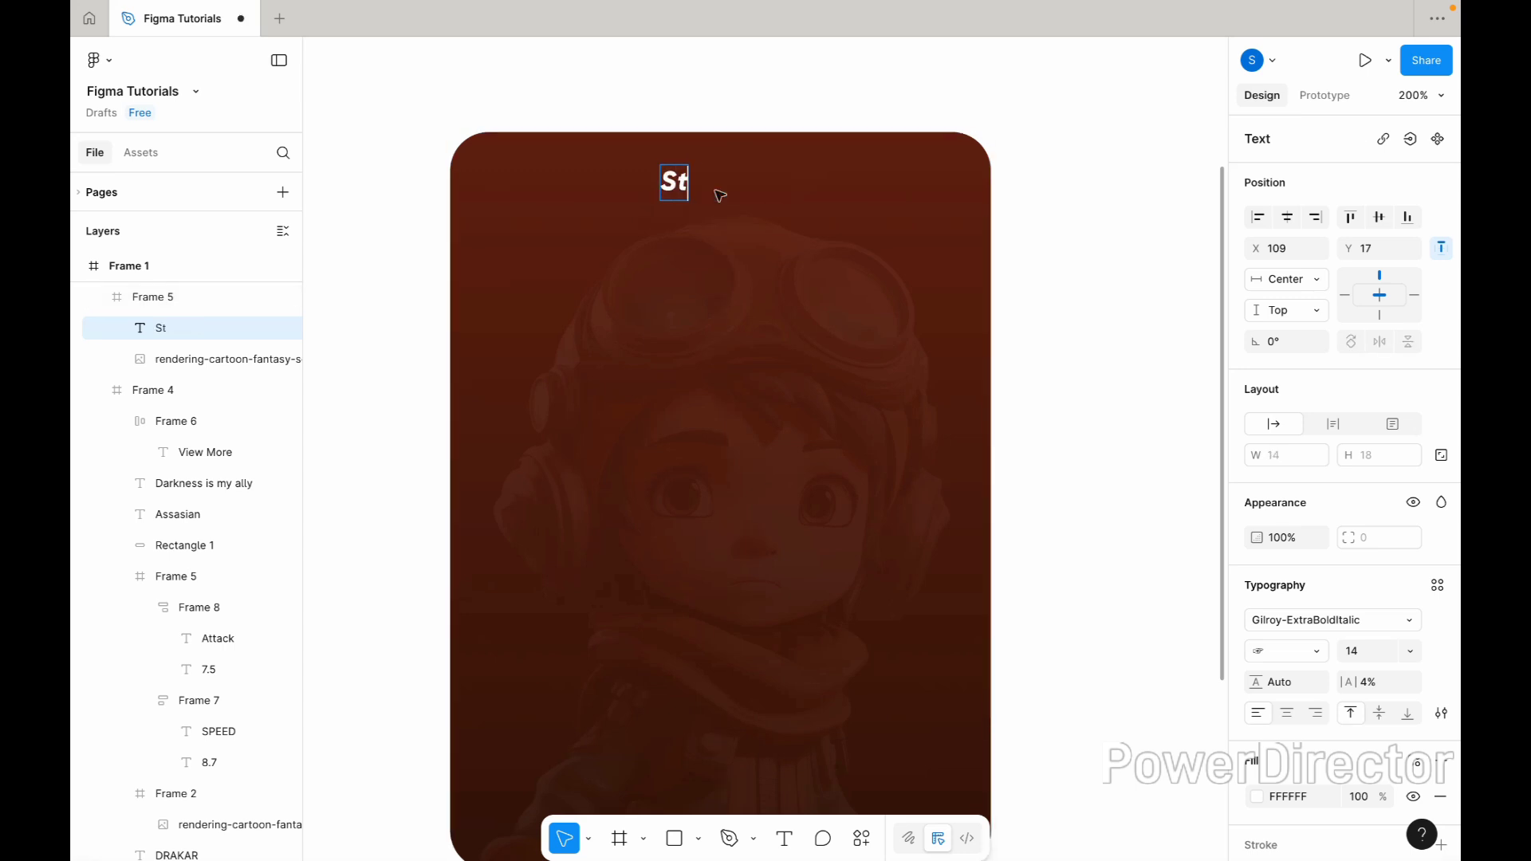
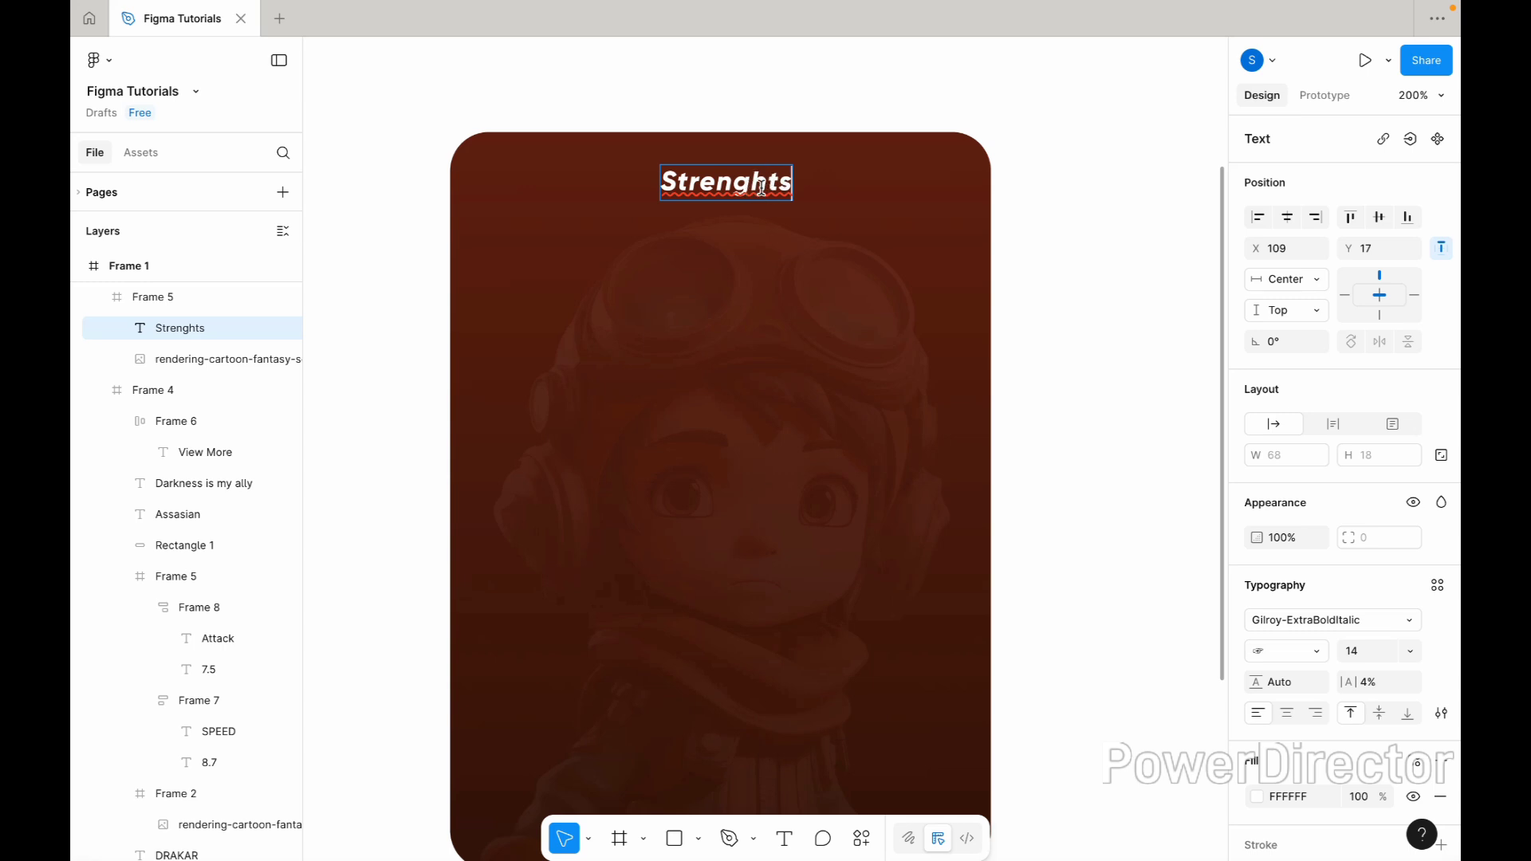
{"action": "scroll", "coordinate": [754, 186], "scroll_direction": "down", "scroll_amount": 2}
{"action": "scroll", "coordinate": [753, 187], "scroll_direction": "left", "scroll_amount": 2}
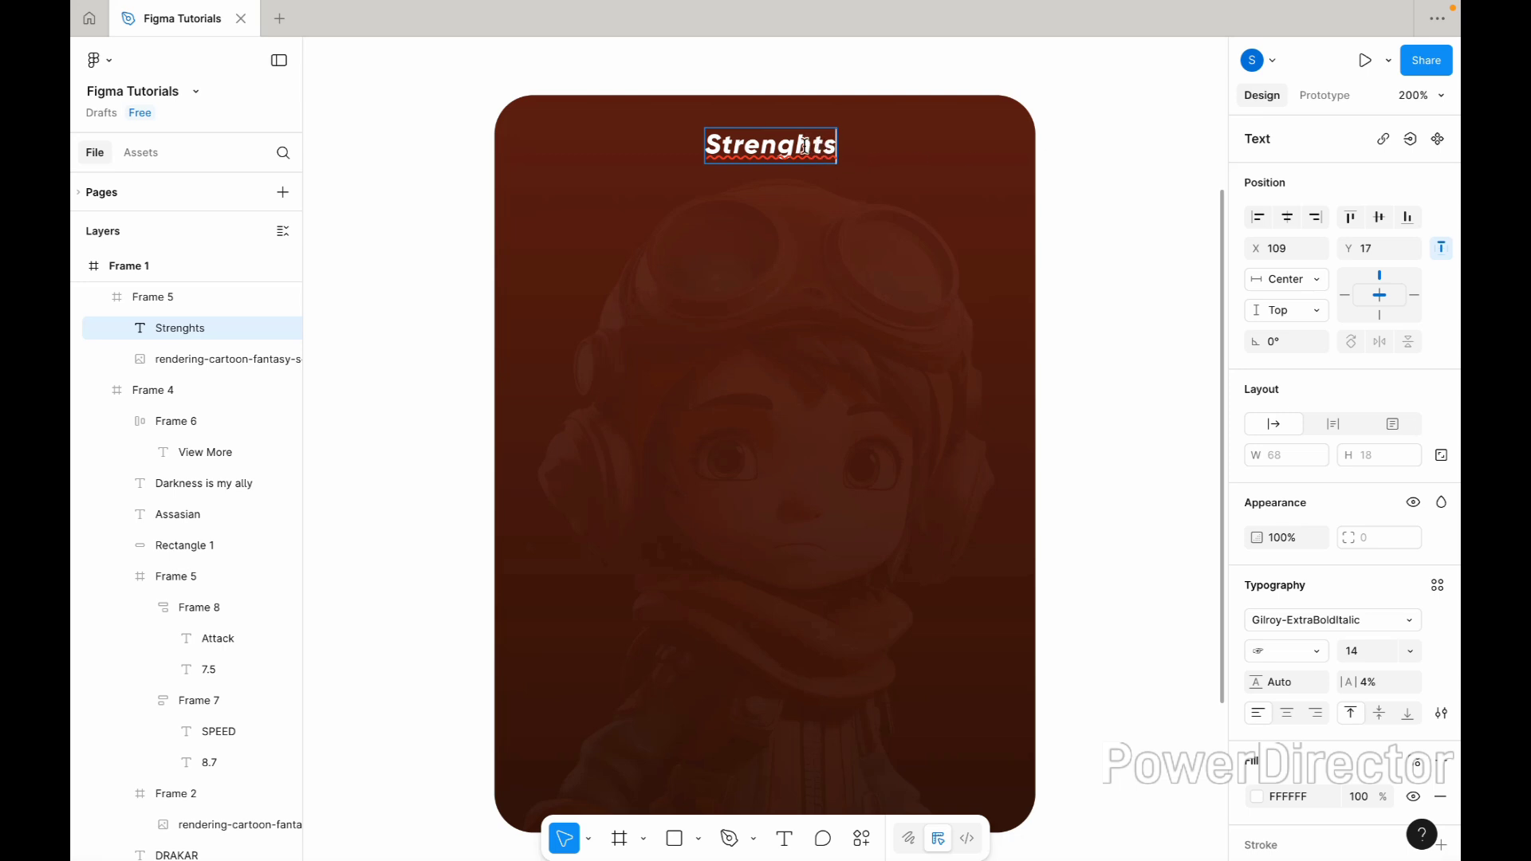
{"action": "right_click", "coordinate": [804, 146]}
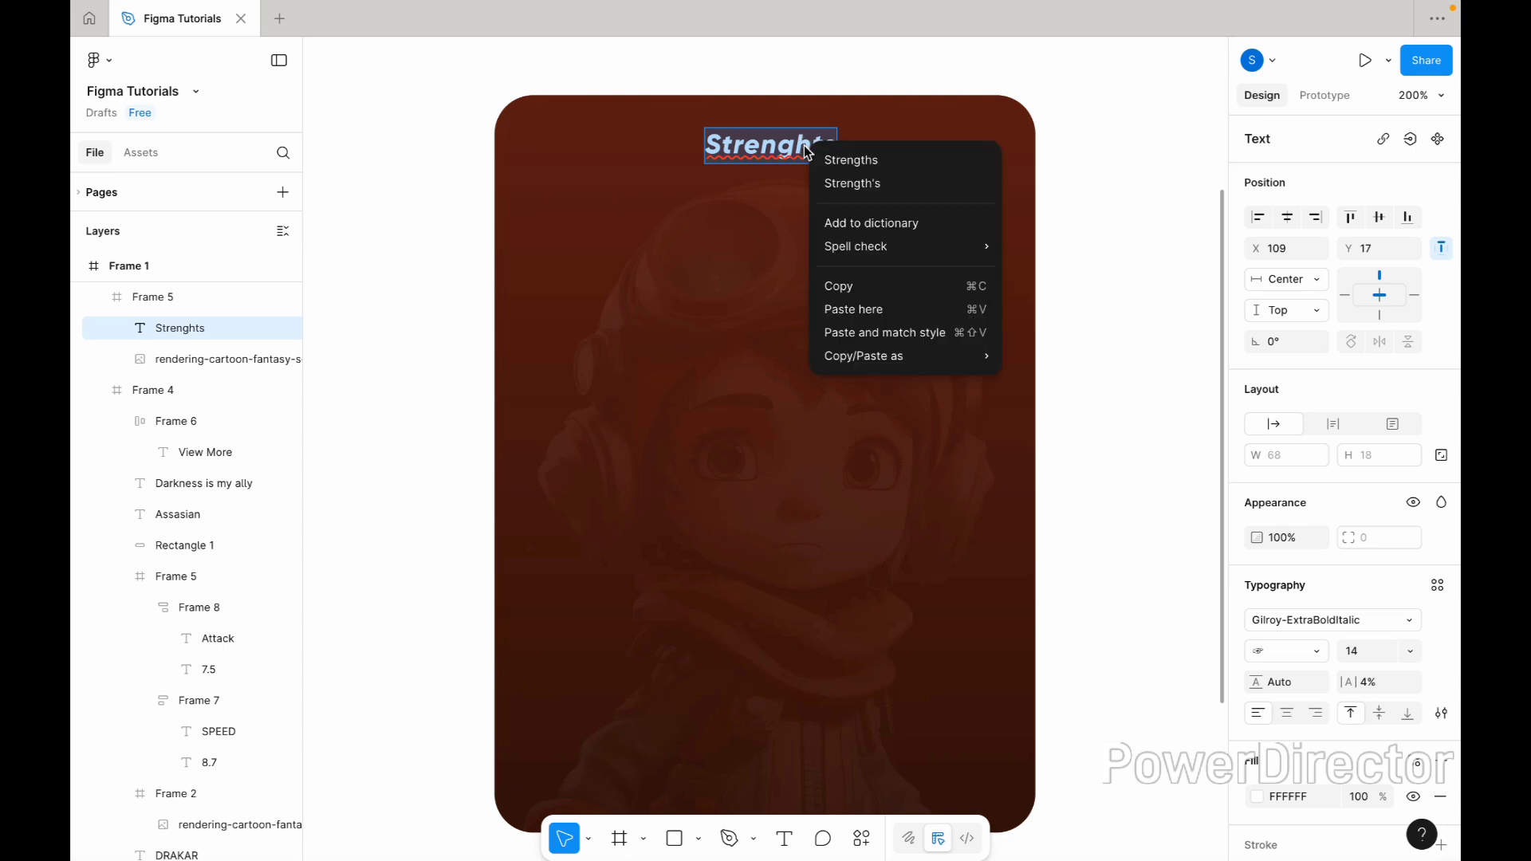
{"action": "left_click", "coordinate": [847, 160]}
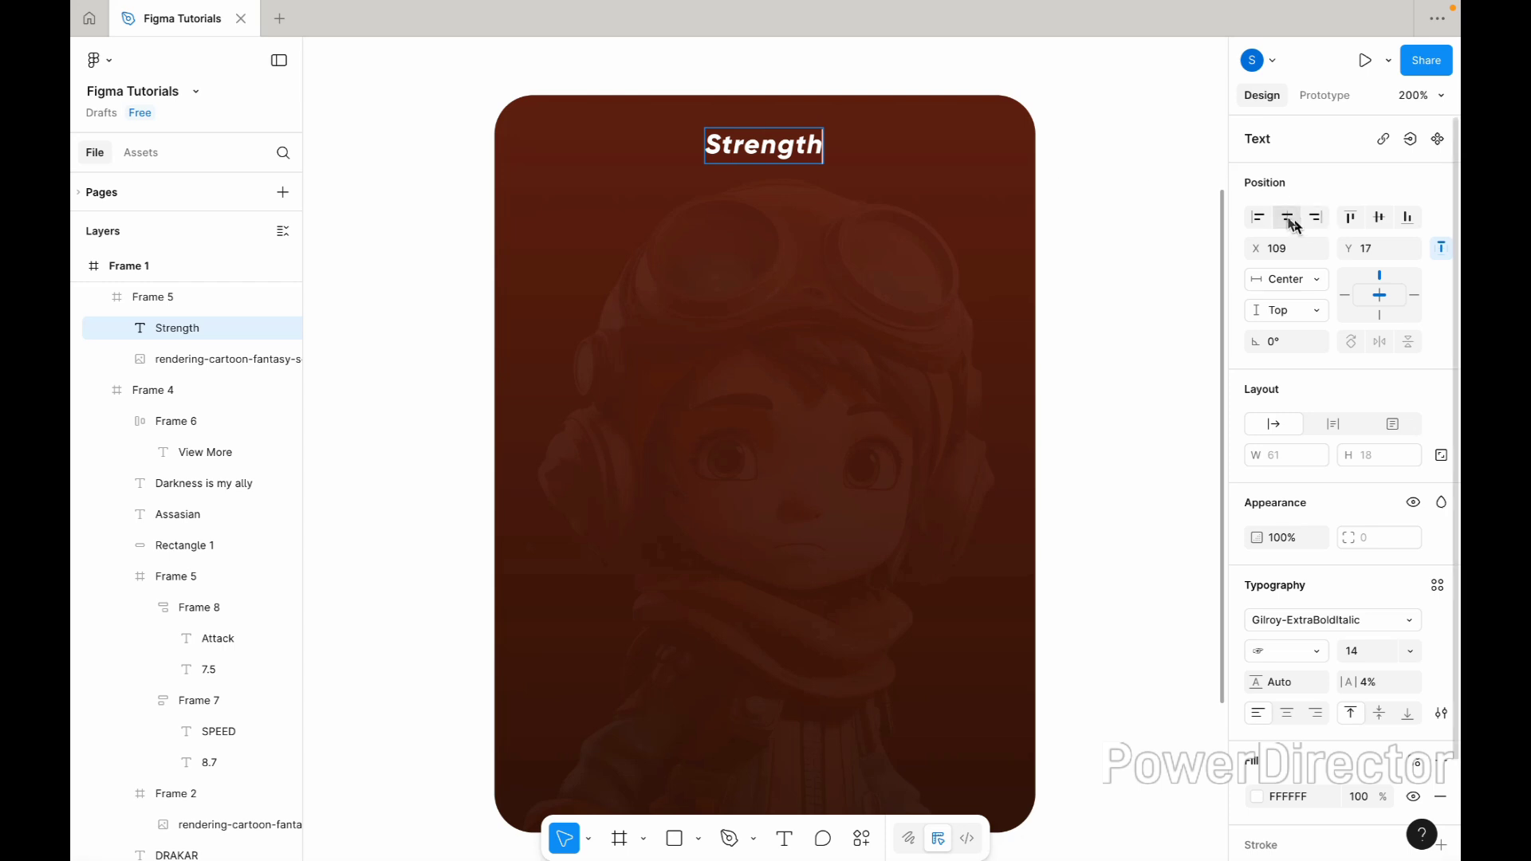
{"action": "key", "text": "Escape"}
Color the "Strength" heading orange FFA620 by sampling the 7.5 Attack value on the first card.
{"action": "scroll", "coordinate": [1128, 224], "scroll_direction": "down", "scroll_amount": 3}
{"action": "scroll", "coordinate": [1128, 223], "scroll_direction": "left", "scroll_amount": 4}
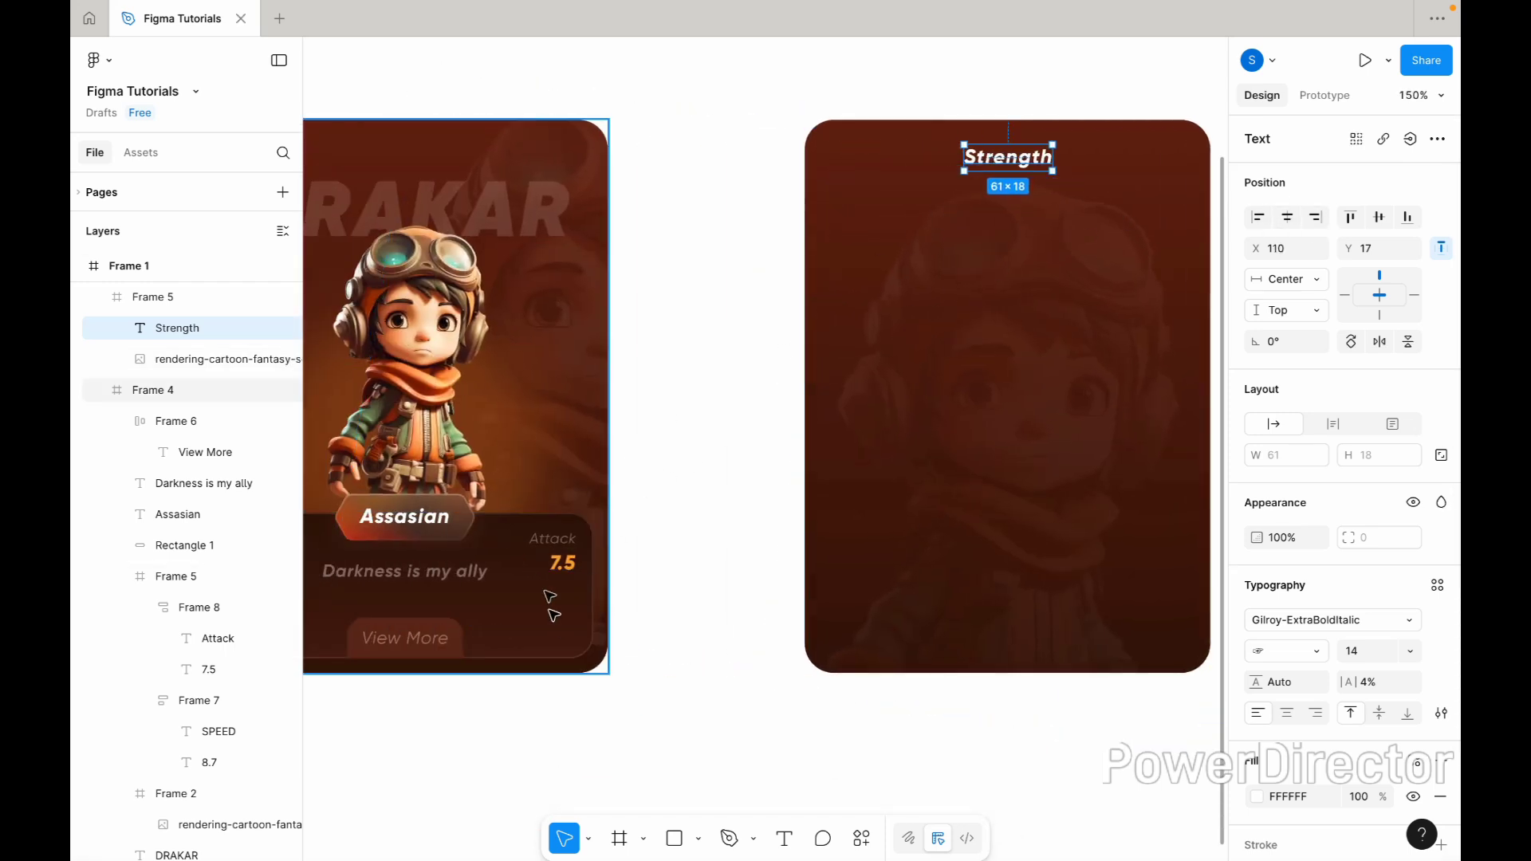
{"action": "scroll", "coordinate": [546, 592], "scroll_direction": "up", "scroll_amount": 5}
{"action": "key", "text": "i"}
{"action": "left_click", "coordinate": [603, 520]}
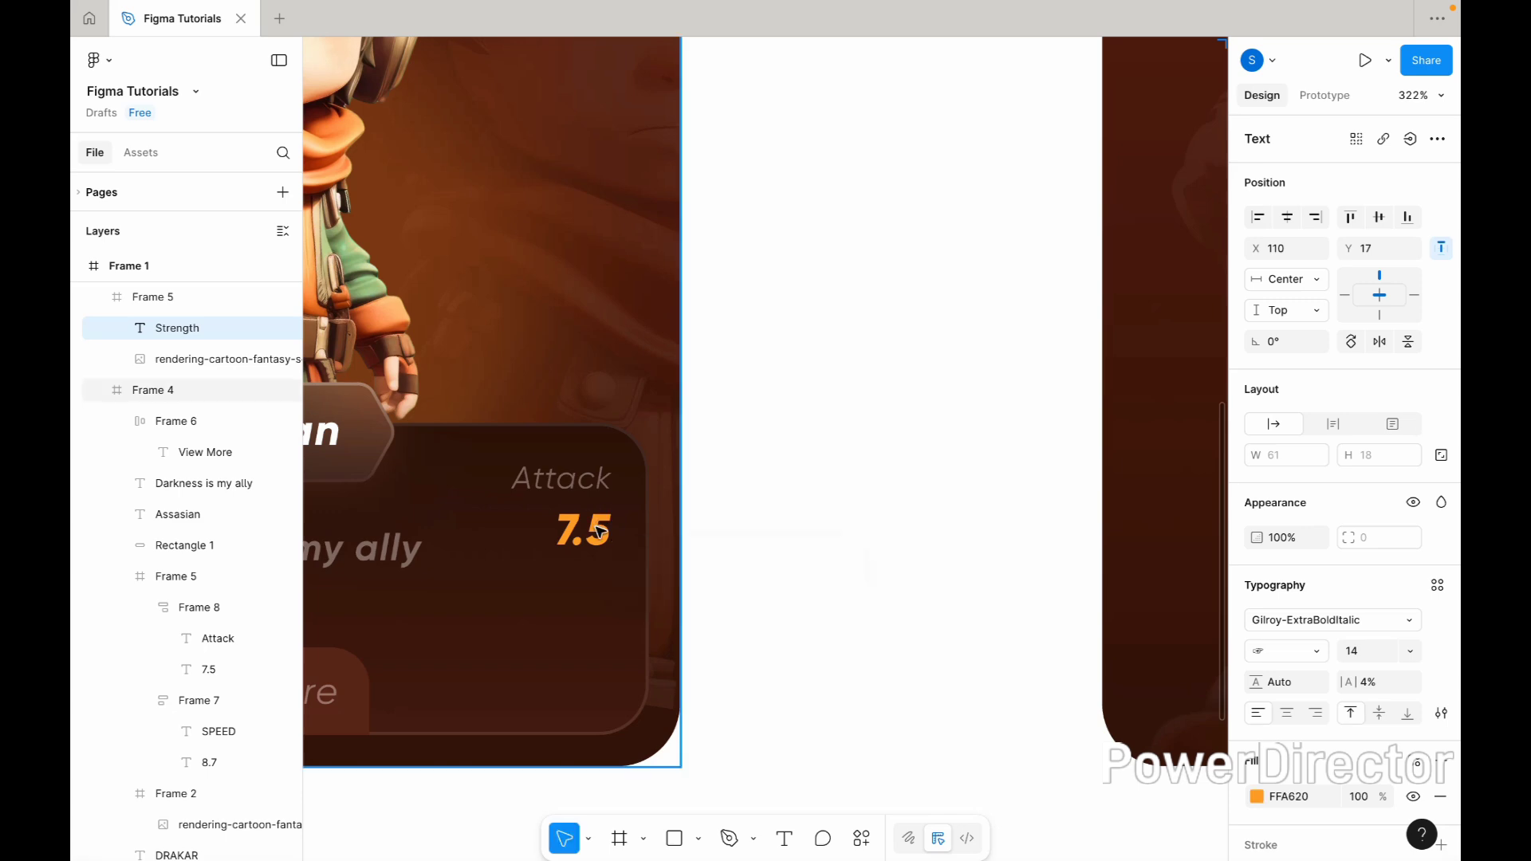
{"action": "scroll", "coordinate": [598, 530], "scroll_direction": "down", "scroll_amount": 5}
{"action": "scroll", "coordinate": [598, 530], "scroll_direction": "right", "scroll_amount": 5}
{"action": "left_click", "coordinate": [986, 471]}
{"action": "scroll", "coordinate": [986, 470], "scroll_direction": "left", "scroll_amount": 3}
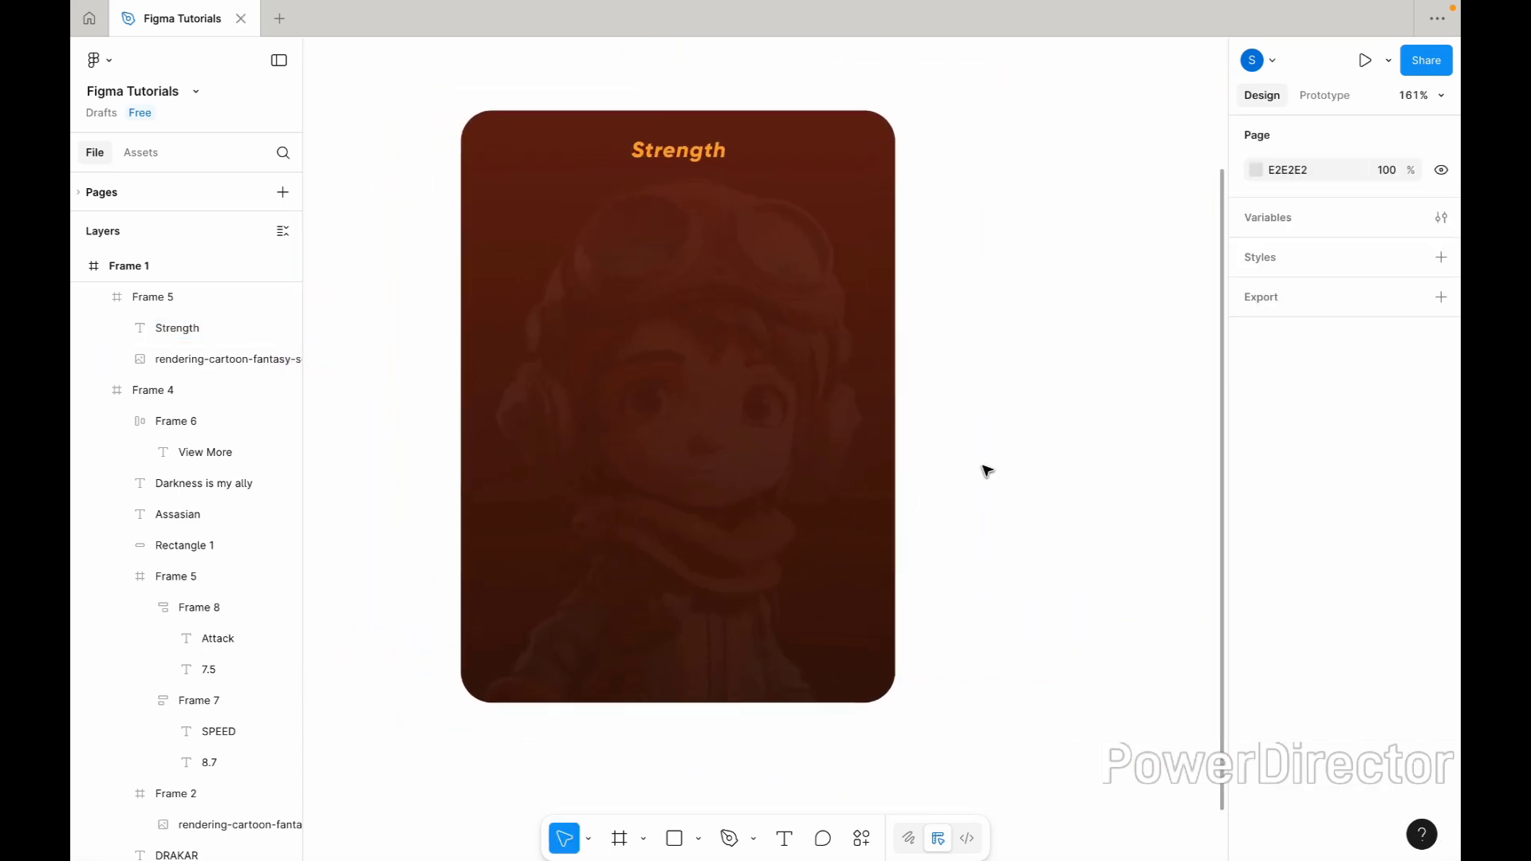
Copy the three-line ability text covering Stealth Mastery, Critical Strike and Shadow Blink from the reference frame.
{"action": "scroll", "coordinate": [987, 471], "scroll_direction": "down", "scroll_amount": 2}
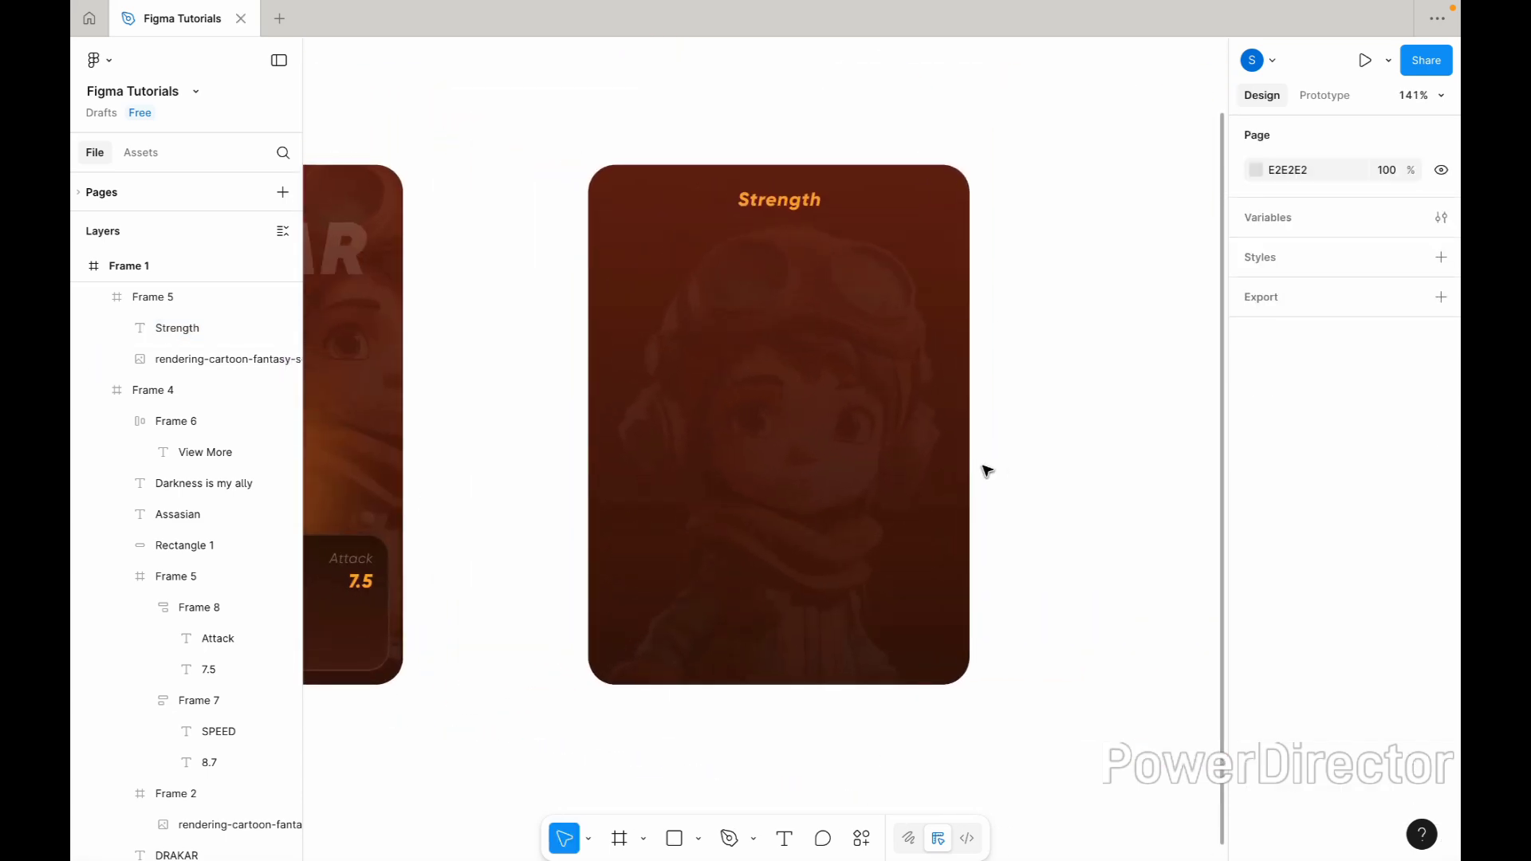
{"action": "scroll", "coordinate": [986, 471], "scroll_direction": "right", "scroll_amount": 15}
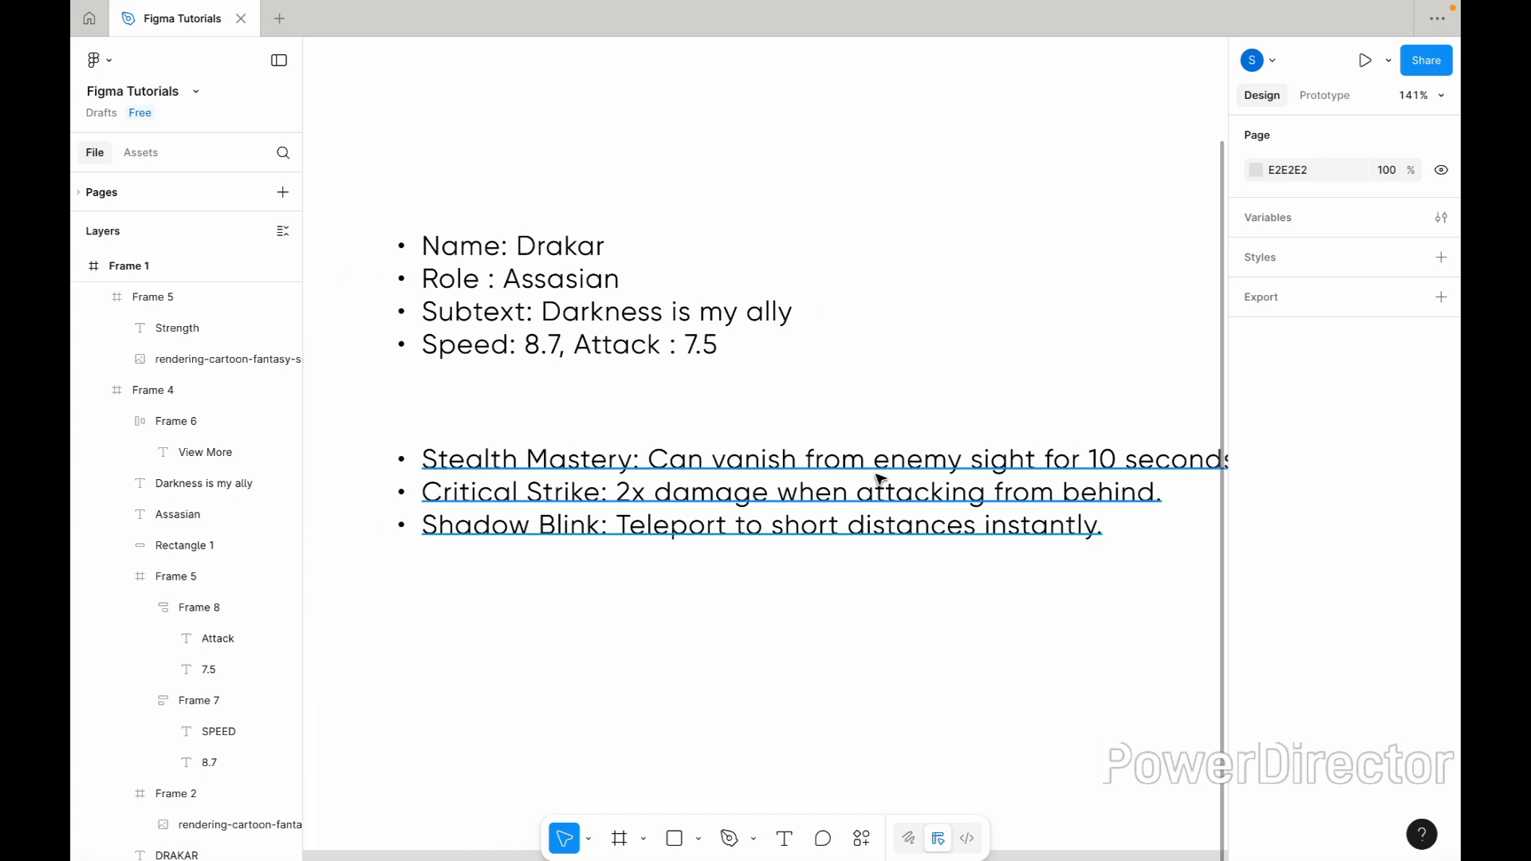
{"action": "double_click", "coordinate": [881, 479]}
{"action": "scroll", "coordinate": [877, 475], "scroll_direction": "down", "scroll_amount": 5}
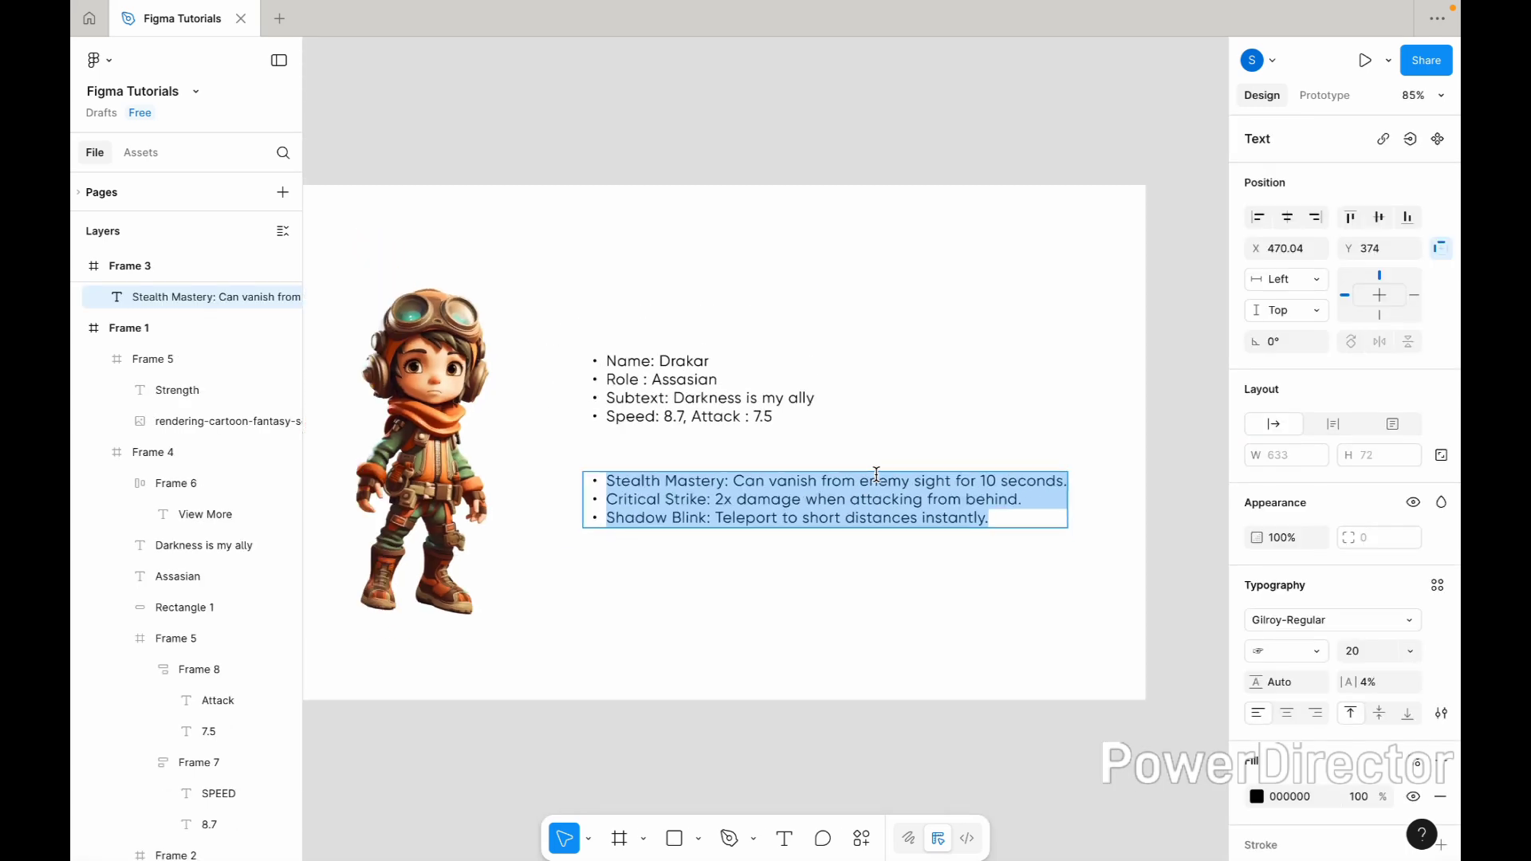
{"action": "scroll", "coordinate": [877, 476], "scroll_direction": "down", "scroll_amount": 3}
{"action": "scroll", "coordinate": [879, 478], "scroll_direction": "left", "scroll_amount": 12}
{"action": "scroll", "coordinate": [878, 478], "scroll_direction": "right", "scroll_amount": 1}
{"action": "scroll", "coordinate": [879, 479], "scroll_direction": "up", "scroll_amount": 6}
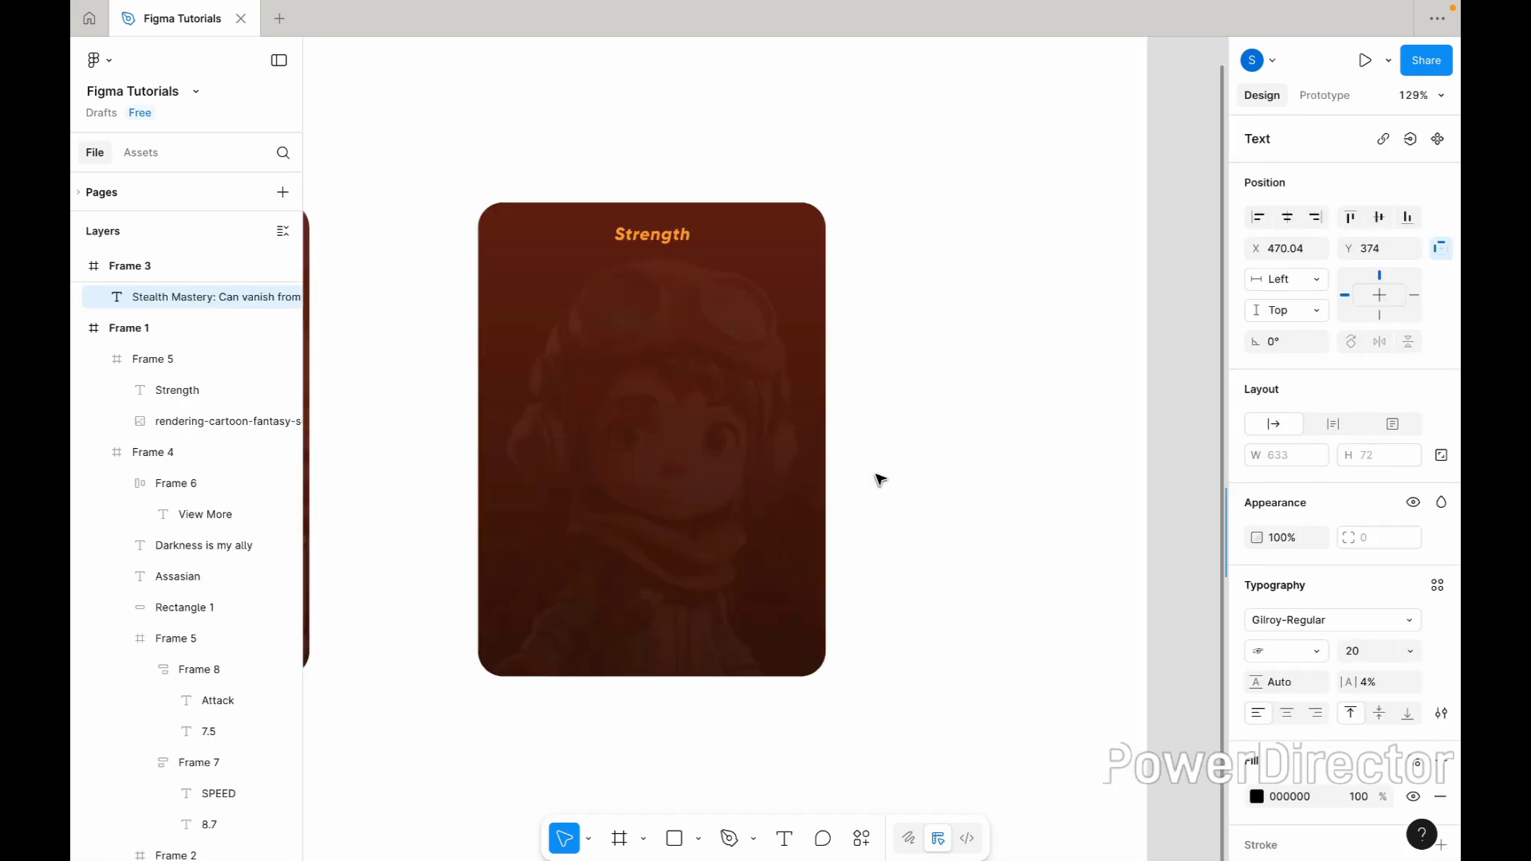
Paste the ability text into the second card and move it below the "Strength" heading, at about Y 64.
{"action": "scroll", "coordinate": [877, 475], "scroll_direction": "left", "scroll_amount": 3}
{"action": "scroll", "coordinate": [878, 475], "scroll_direction": "down", "scroll_amount": 1}
{"action": "left_click", "coordinate": [1005, 356]}
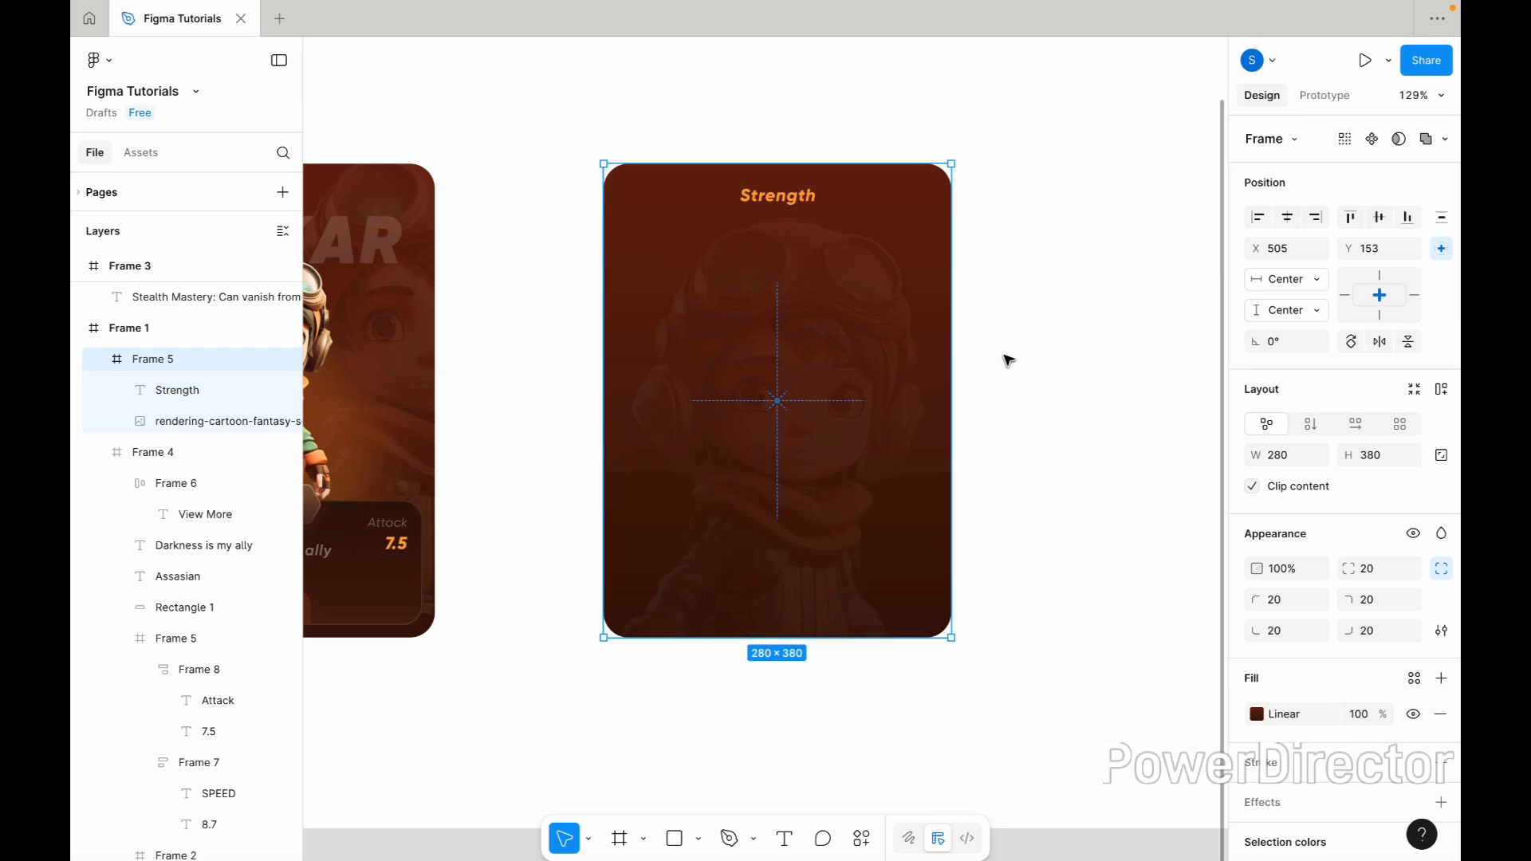
{"action": "left_click", "coordinate": [895, 356]}
{"action": "key", "text": "ctrl+v"}
{"action": "scroll", "coordinate": [900, 359], "scroll_direction": "up", "scroll_amount": 1}
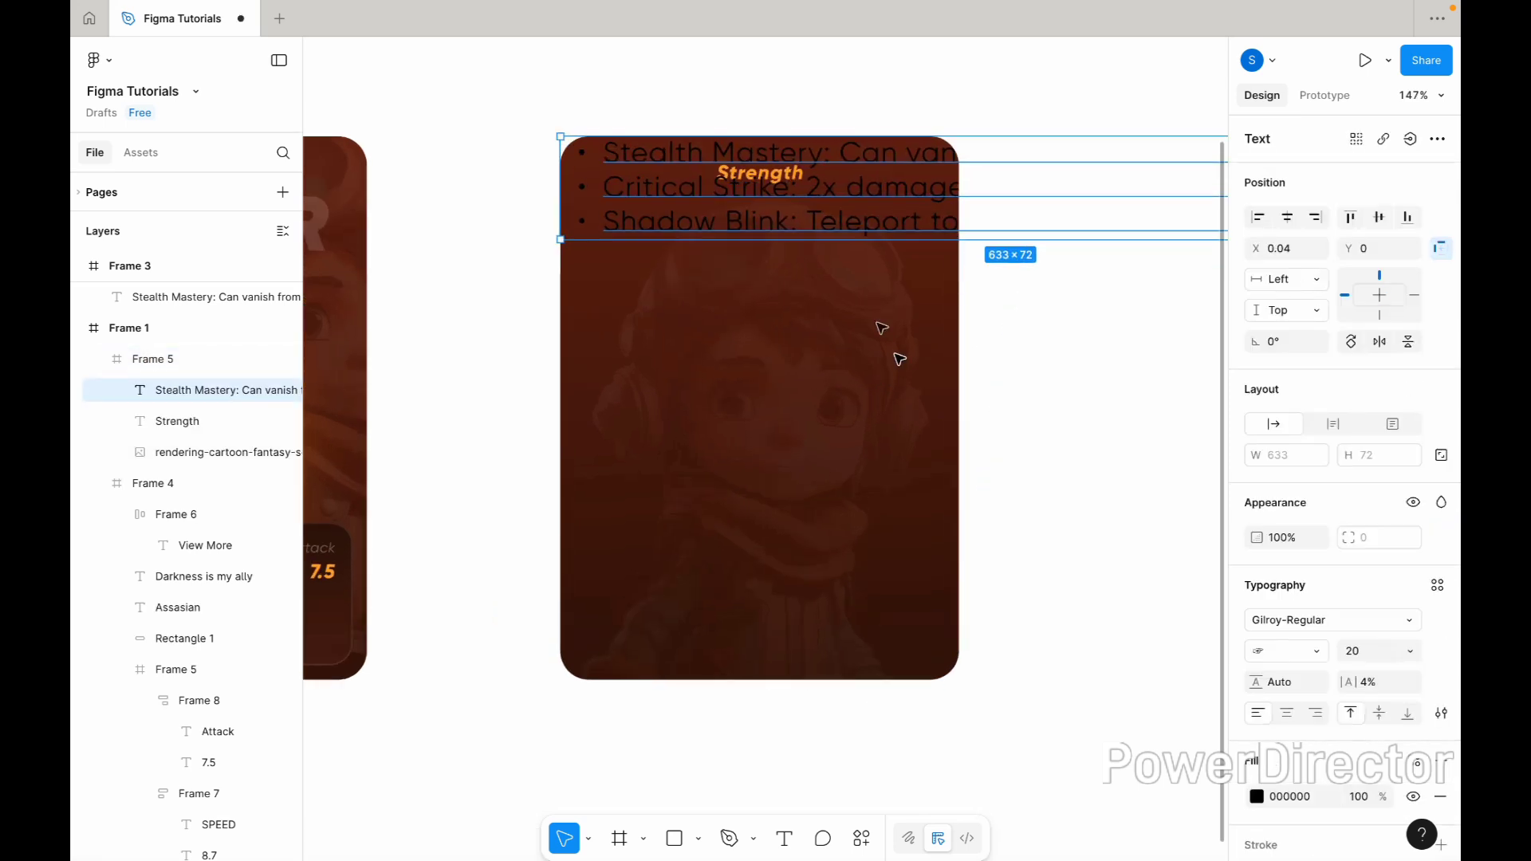
{"action": "left_click_drag", "start_coordinate": [825, 204], "coordinate": [825, 279]}
{"action": "scroll", "coordinate": [826, 275], "scroll_direction": "down", "scroll_amount": 1}
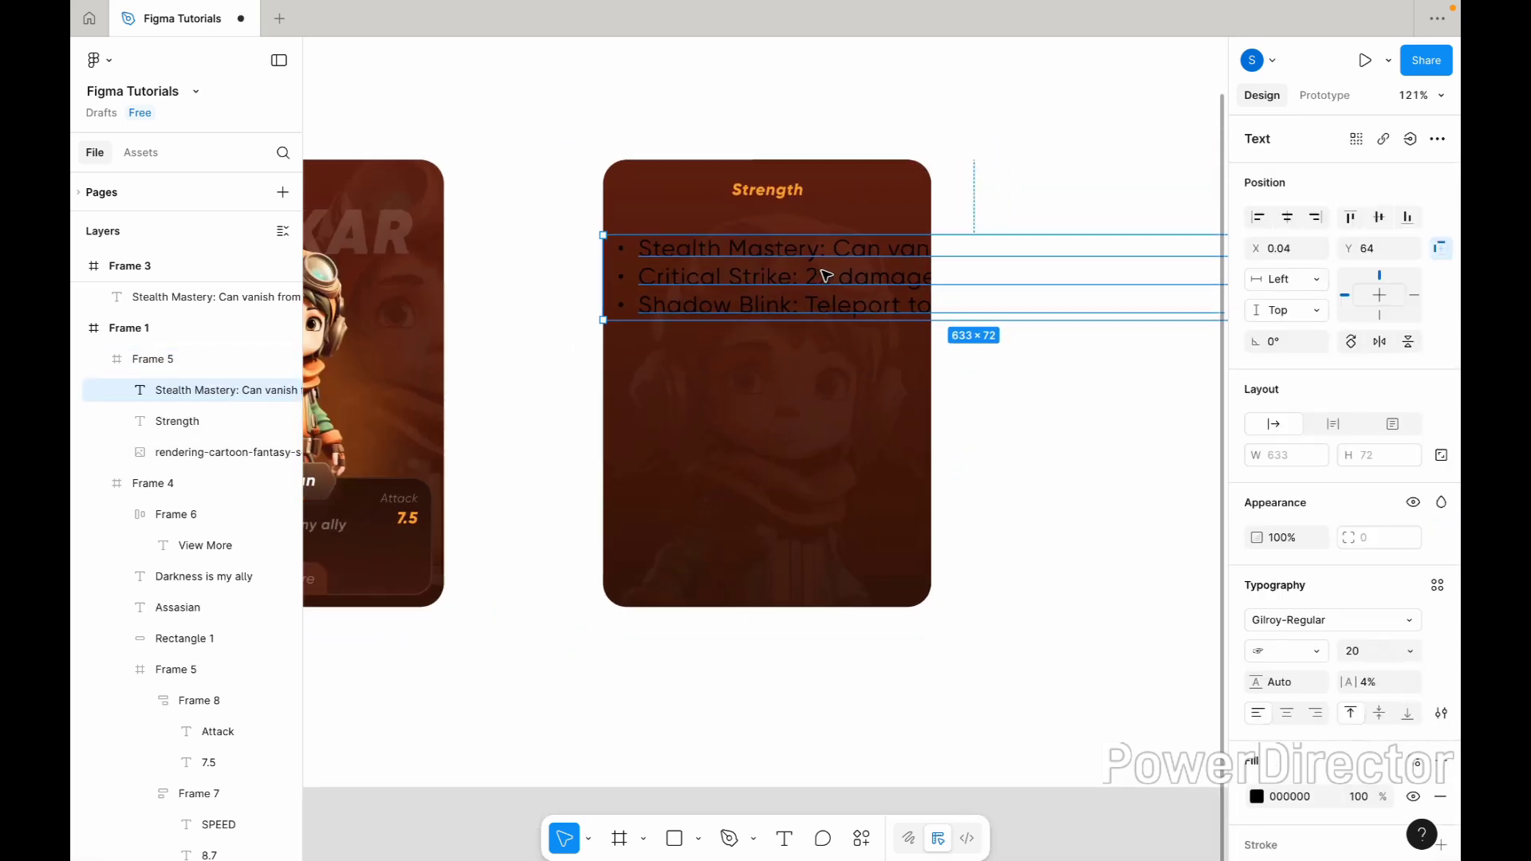
Narrow the pasted ability text box to about 256 wide and style its text as white FFFFFF Gilroy-Medium.
{"action": "scroll", "coordinate": [877, 272], "scroll_direction": "right", "scroll_amount": 3}
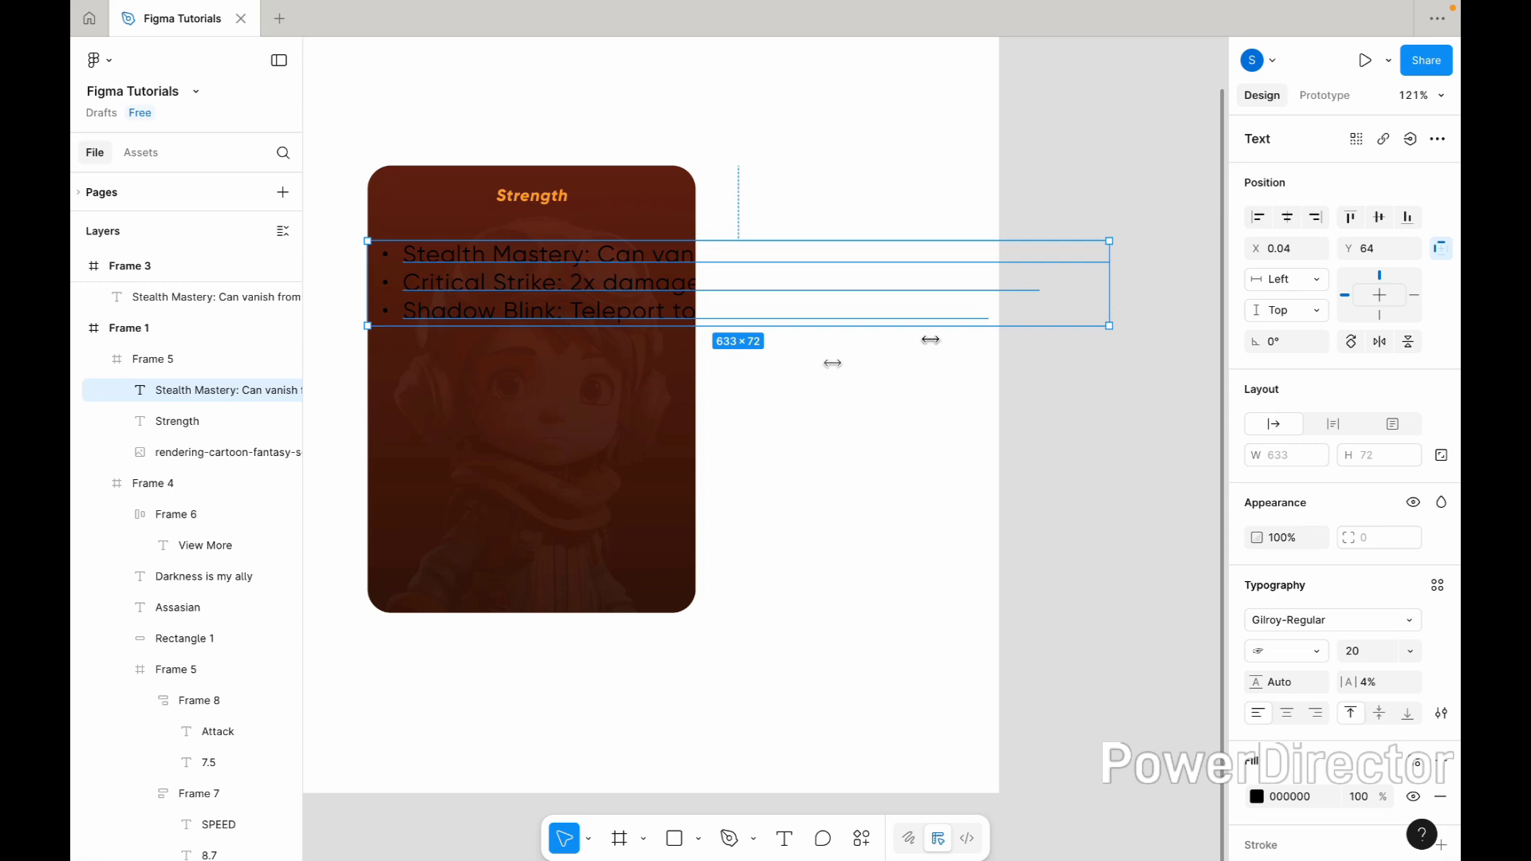
{"action": "left_click_drag", "start_coordinate": [833, 363], "coordinate": [668, 403]}
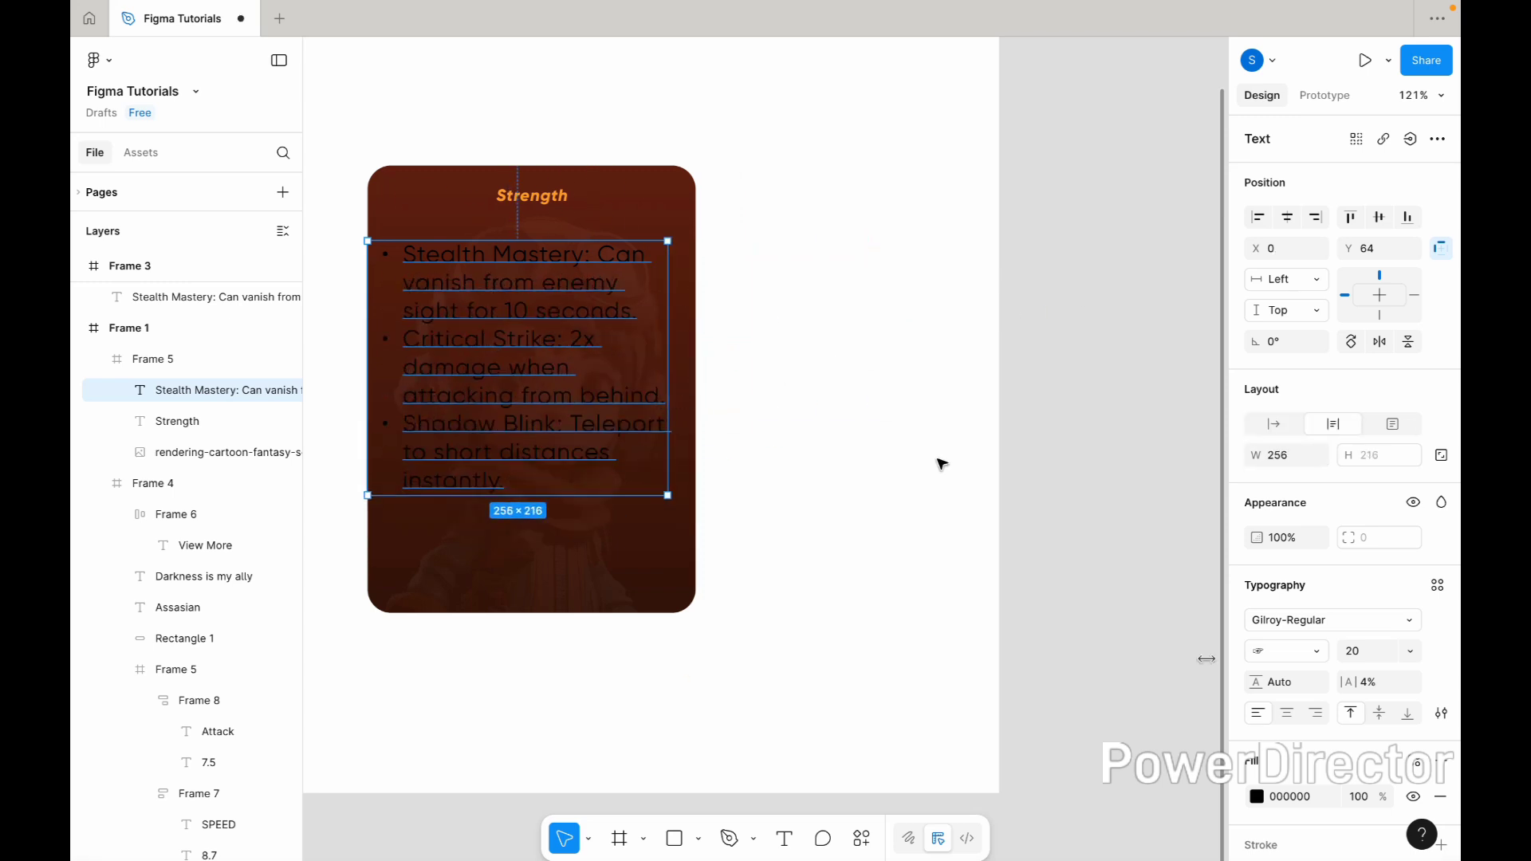
{"action": "left_click", "coordinate": [1283, 622]}
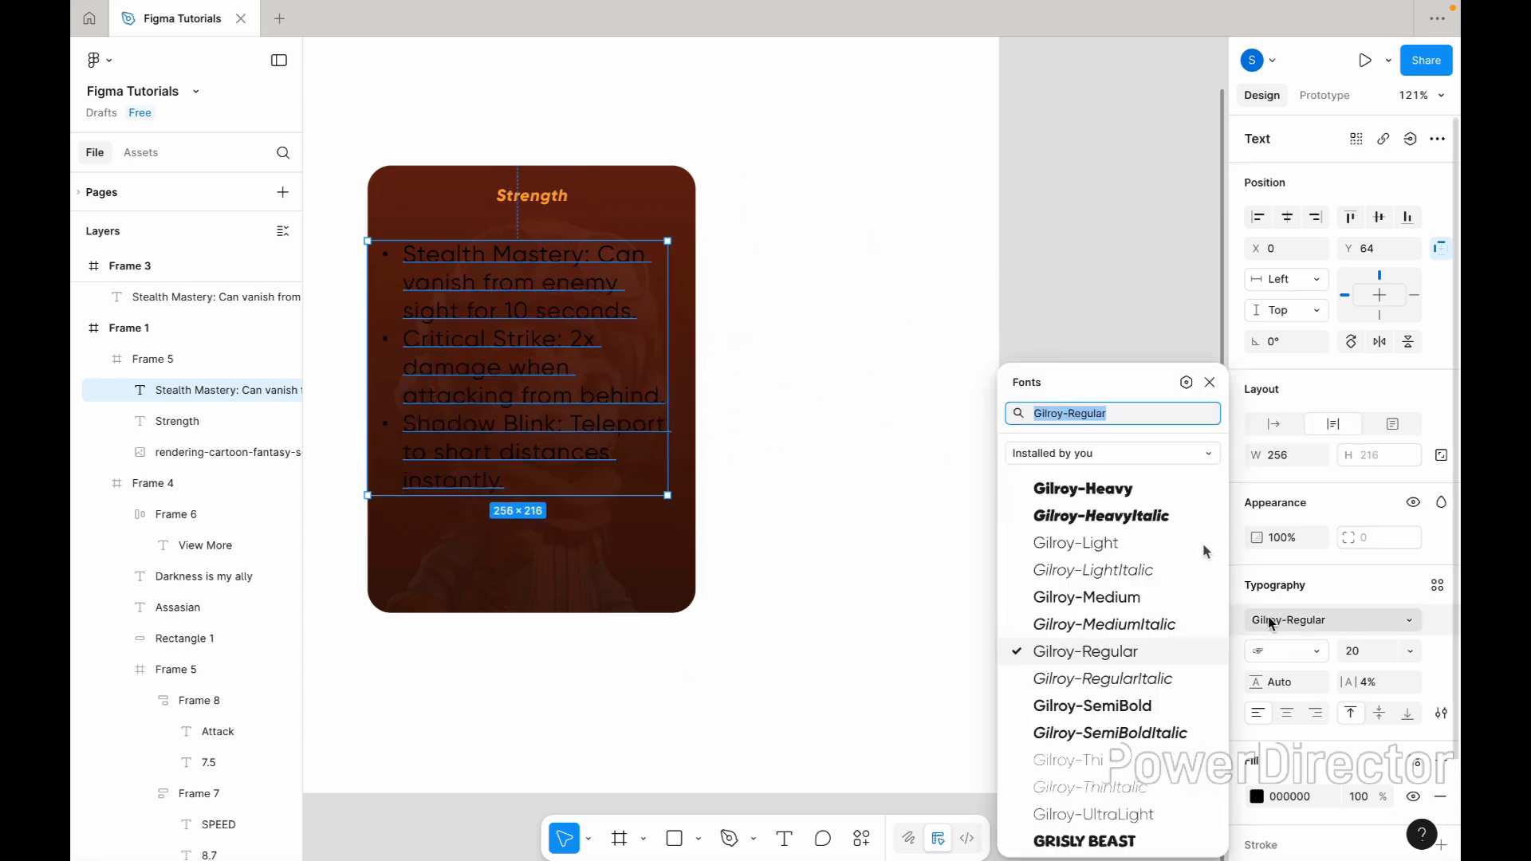
{"action": "left_click", "coordinate": [1132, 597]}
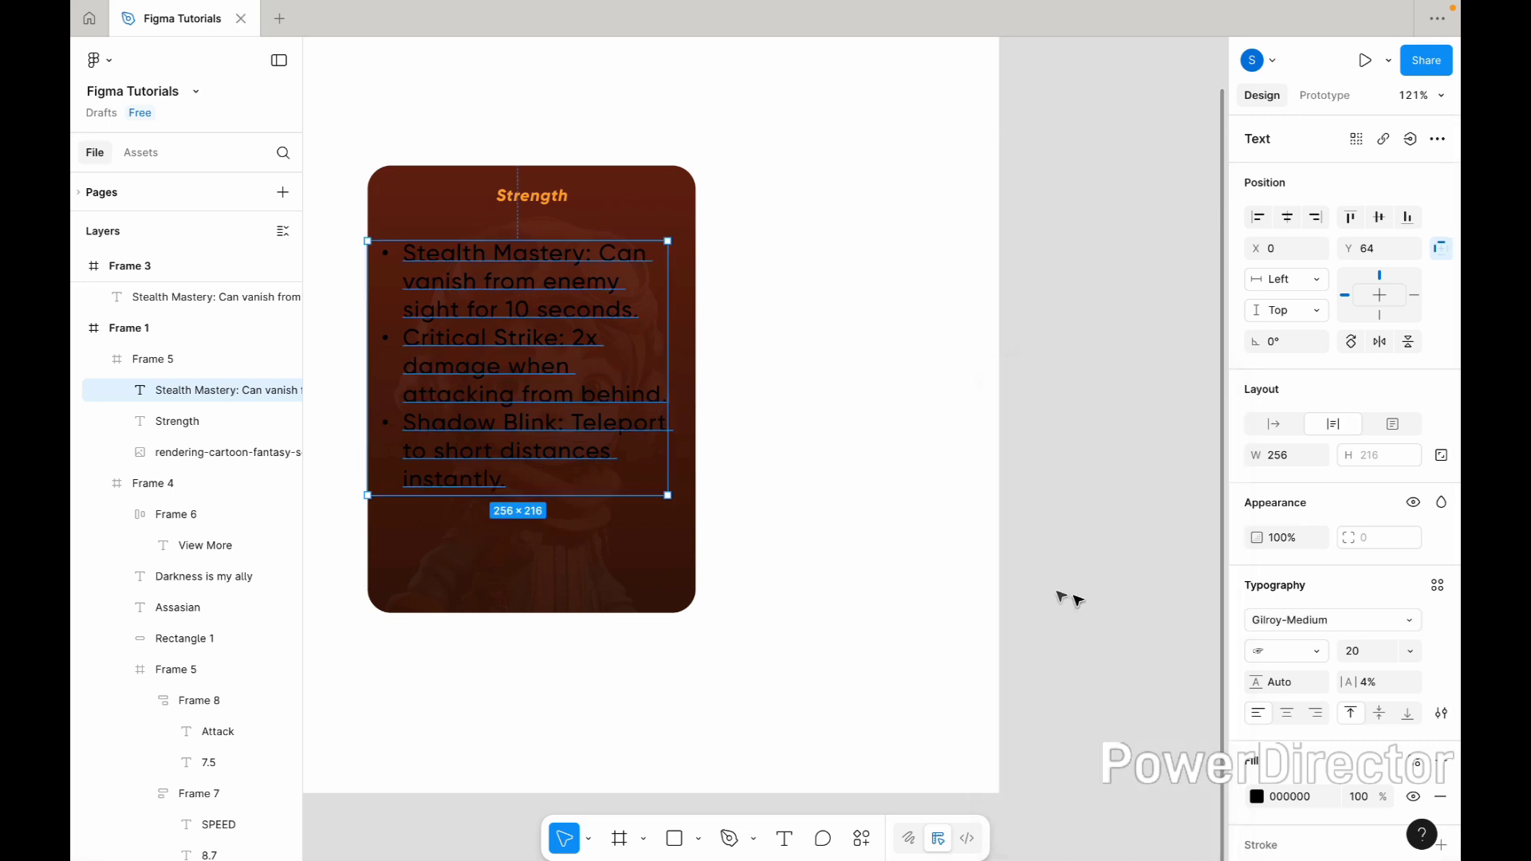
{"action": "scroll", "coordinate": [984, 564], "scroll_direction": "left", "scroll_amount": 5}
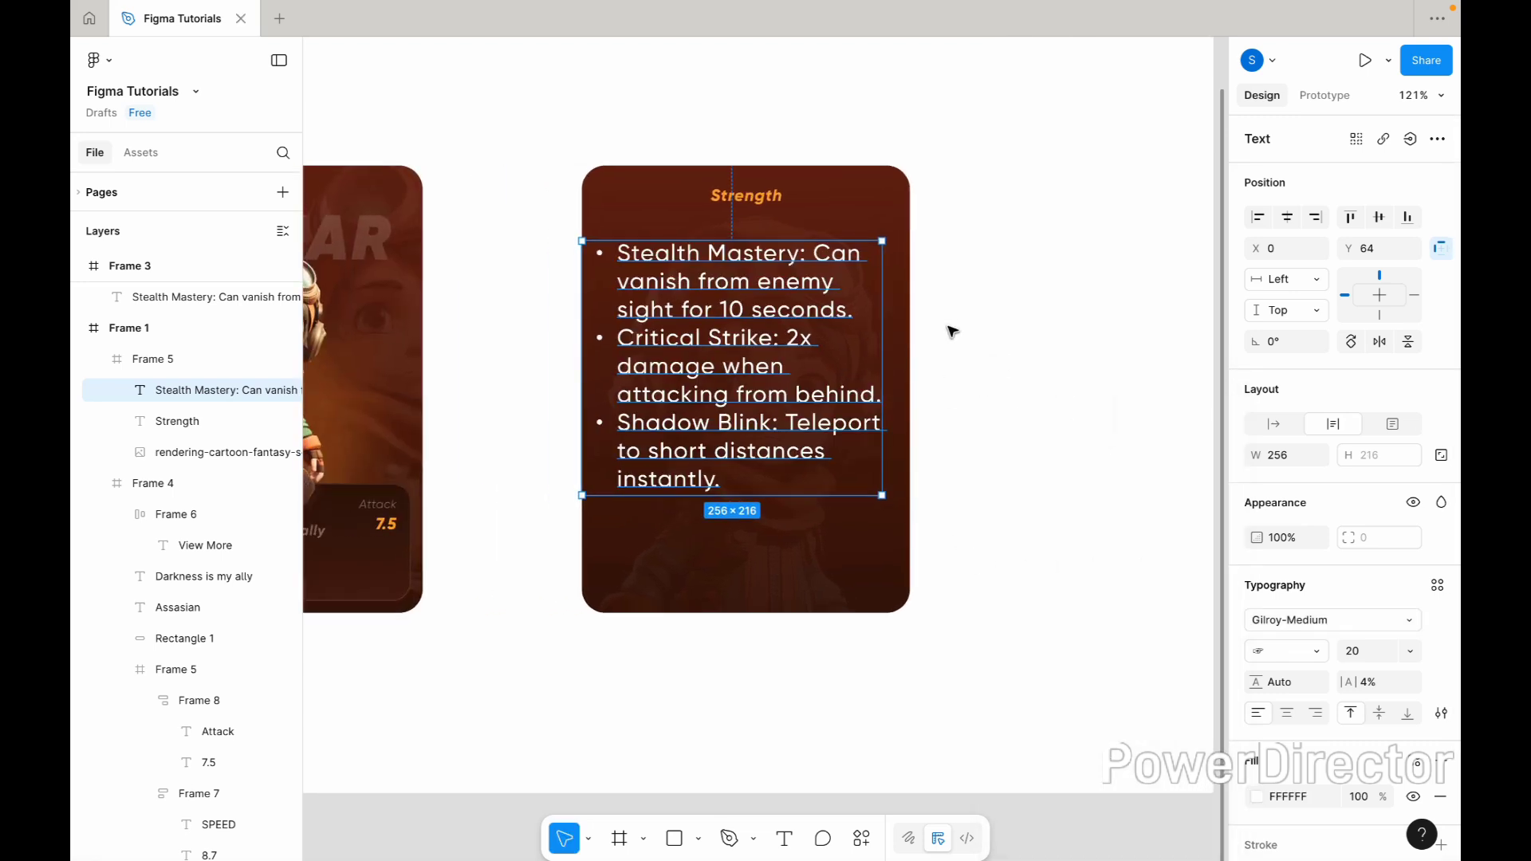
{"action": "scroll", "coordinate": [950, 331], "scroll_direction": "left", "scroll_amount": 2}
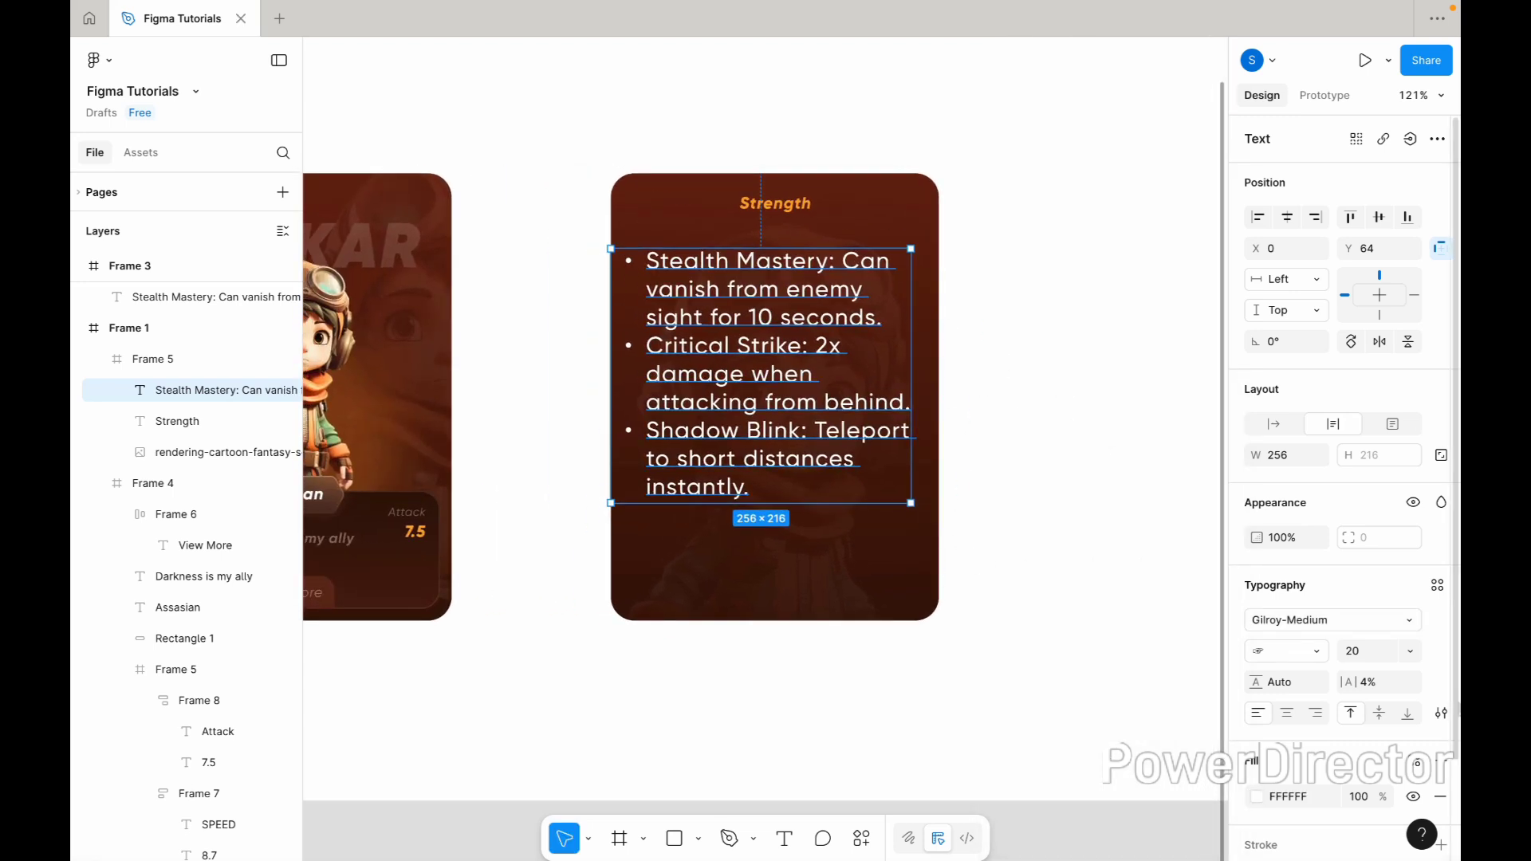
Remove the bullets from the ability text and move the block to about X 17 on the second card.
{"action": "left_click", "coordinate": [1441, 712]}
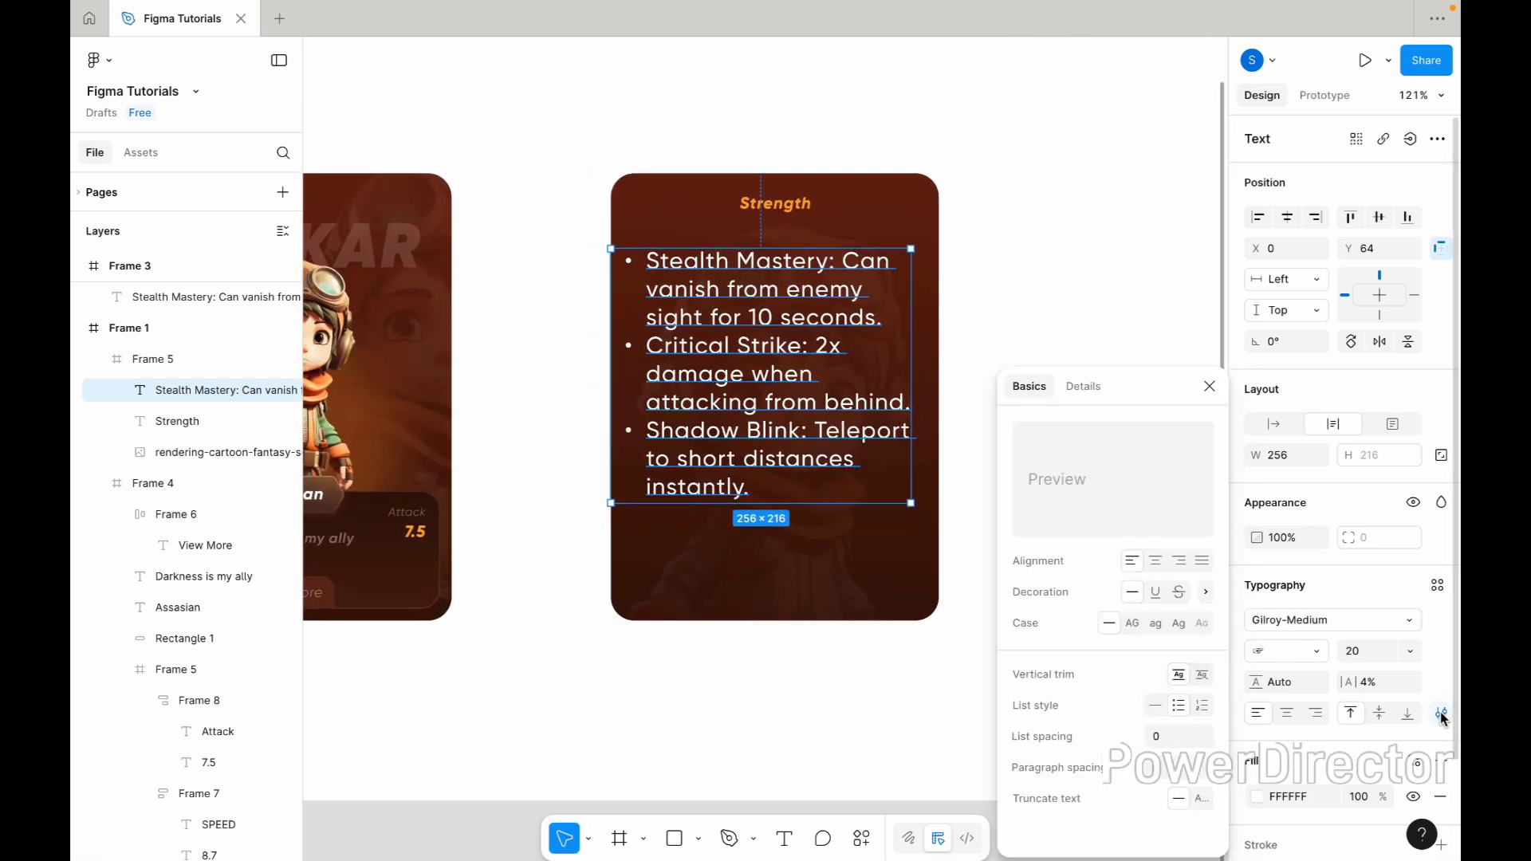
{"action": "left_click", "coordinate": [1155, 704]}
{"action": "left_click_drag", "start_coordinate": [734, 342], "coordinate": [755, 341]}
Set the ability text's font size to 16 and narrow its box to about 244 wide.
{"action": "left_click", "coordinate": [1365, 651]}
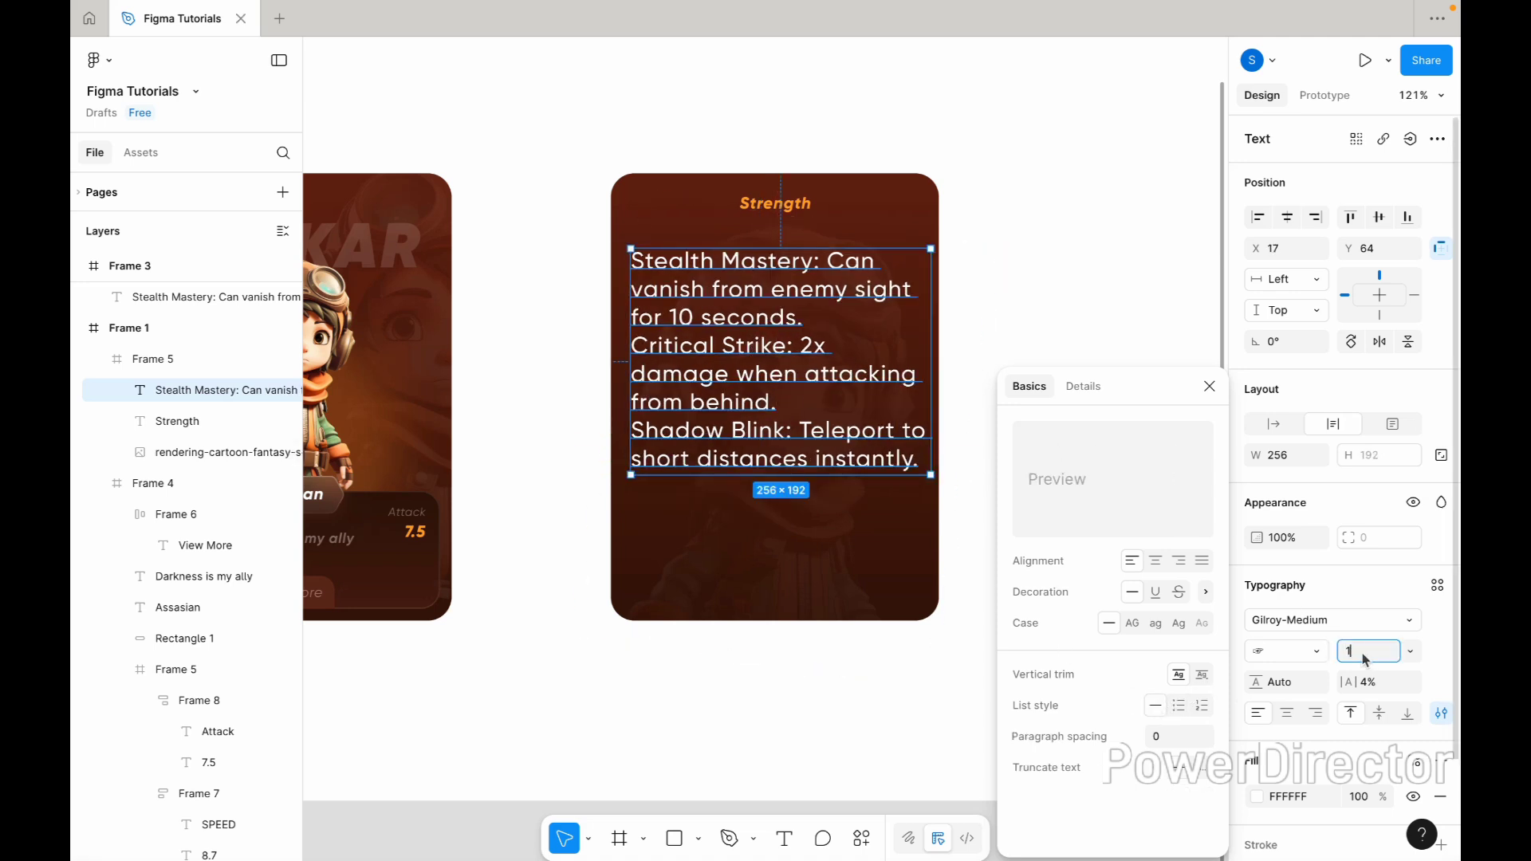
{"action": "key", "text": "Return"}
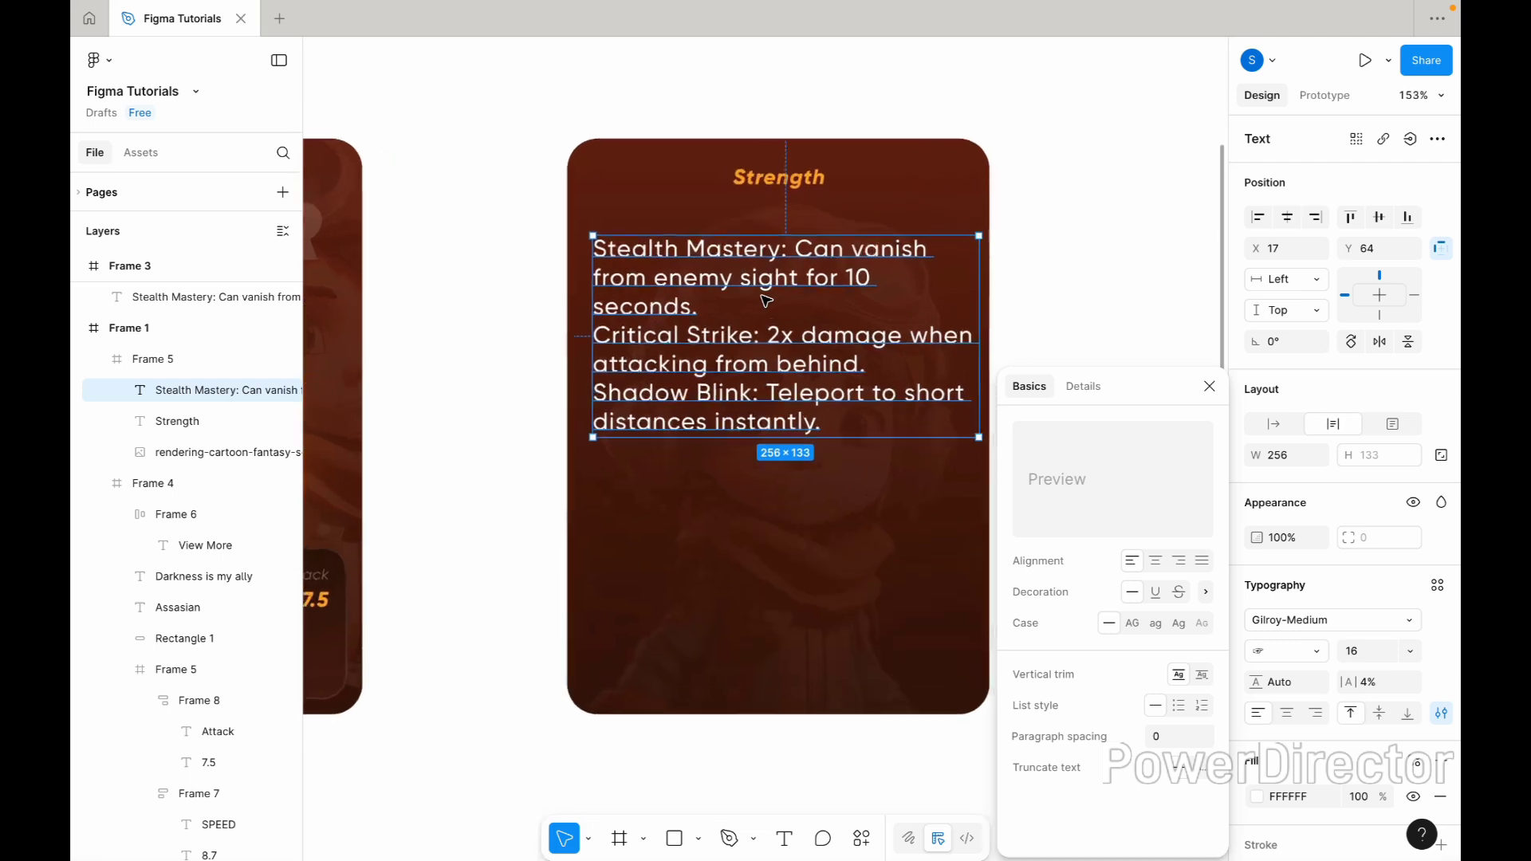
{"action": "scroll", "coordinate": [763, 295], "scroll_direction": "up", "scroll_amount": 2}
{"action": "left_click_drag", "start_coordinate": [980, 322], "coordinate": [963, 321]}
{"action": "left_click", "coordinate": [1042, 318]}
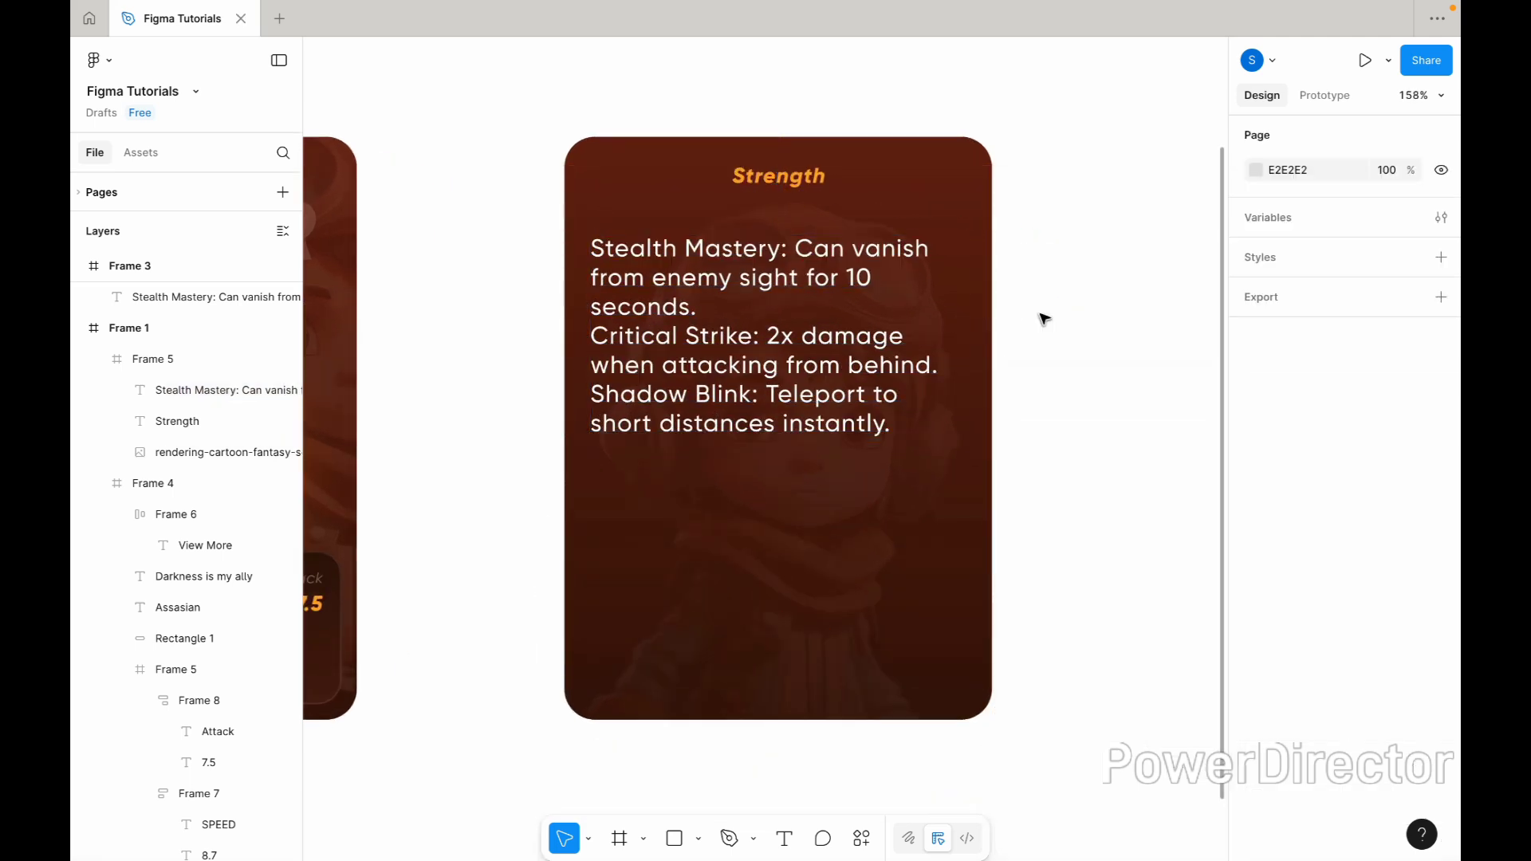
Separate the three abilities with blank lines and set the ability text's fill opacity to 60%.
{"action": "double_click", "coordinate": [768, 281]}
{"action": "left_click", "coordinate": [722, 311]}
{"action": "key", "text": "Return"}
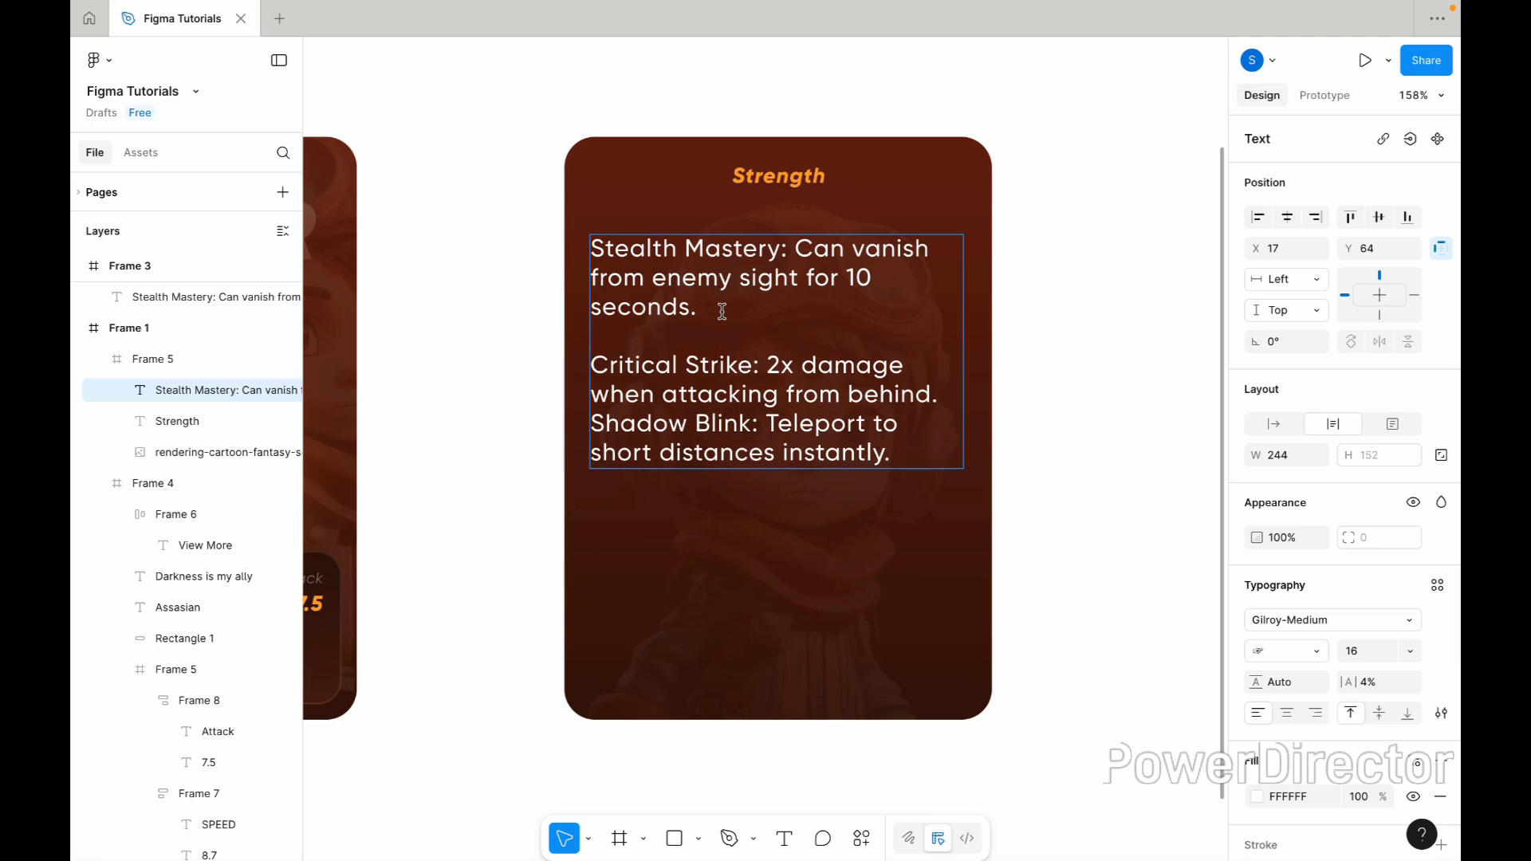
{"action": "key", "text": "Return"}
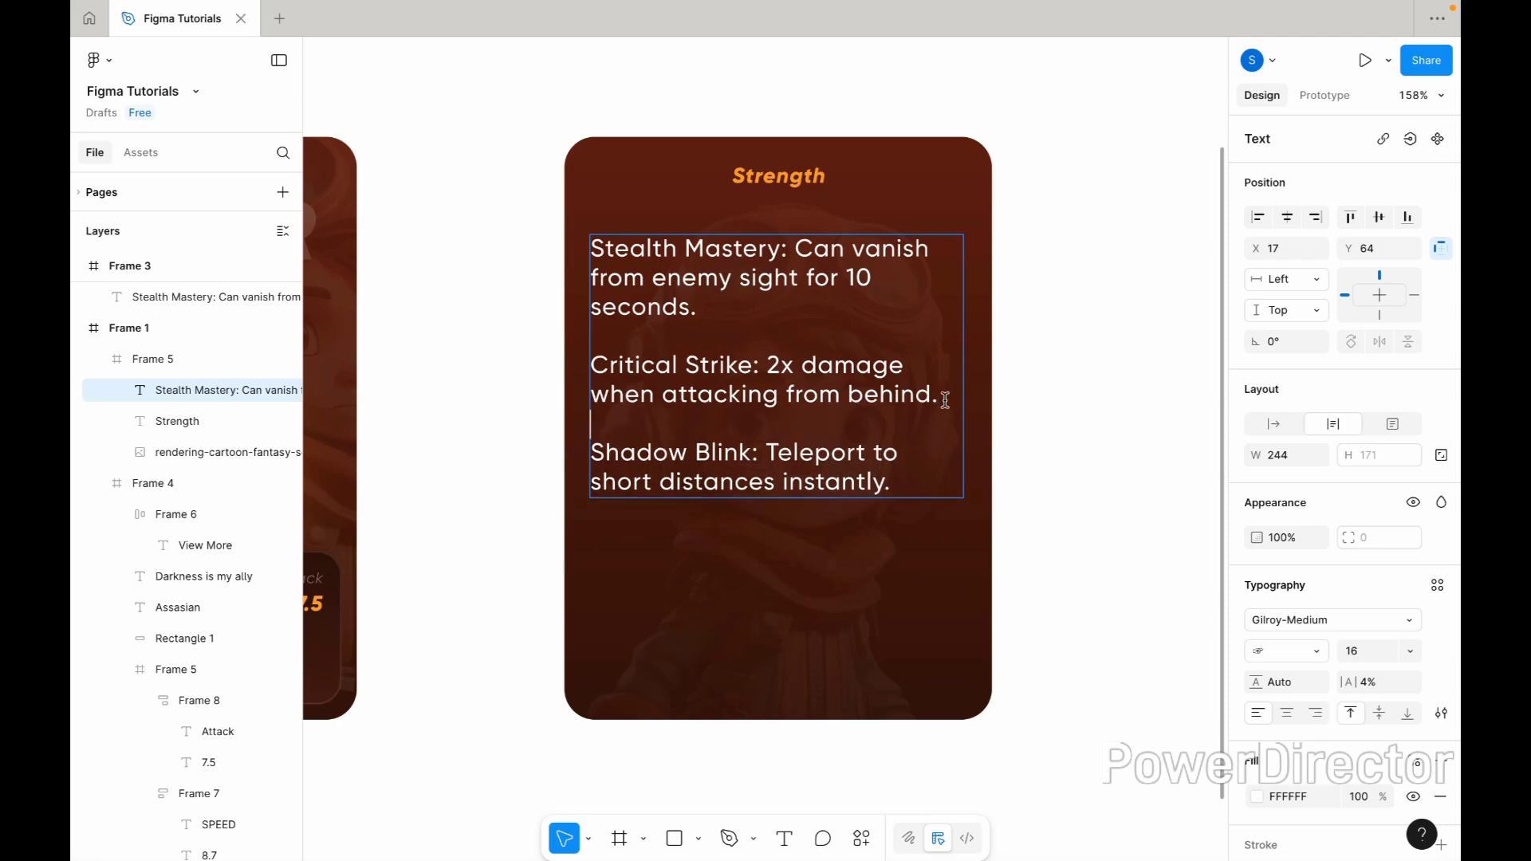
{"action": "key", "text": "Escape"}
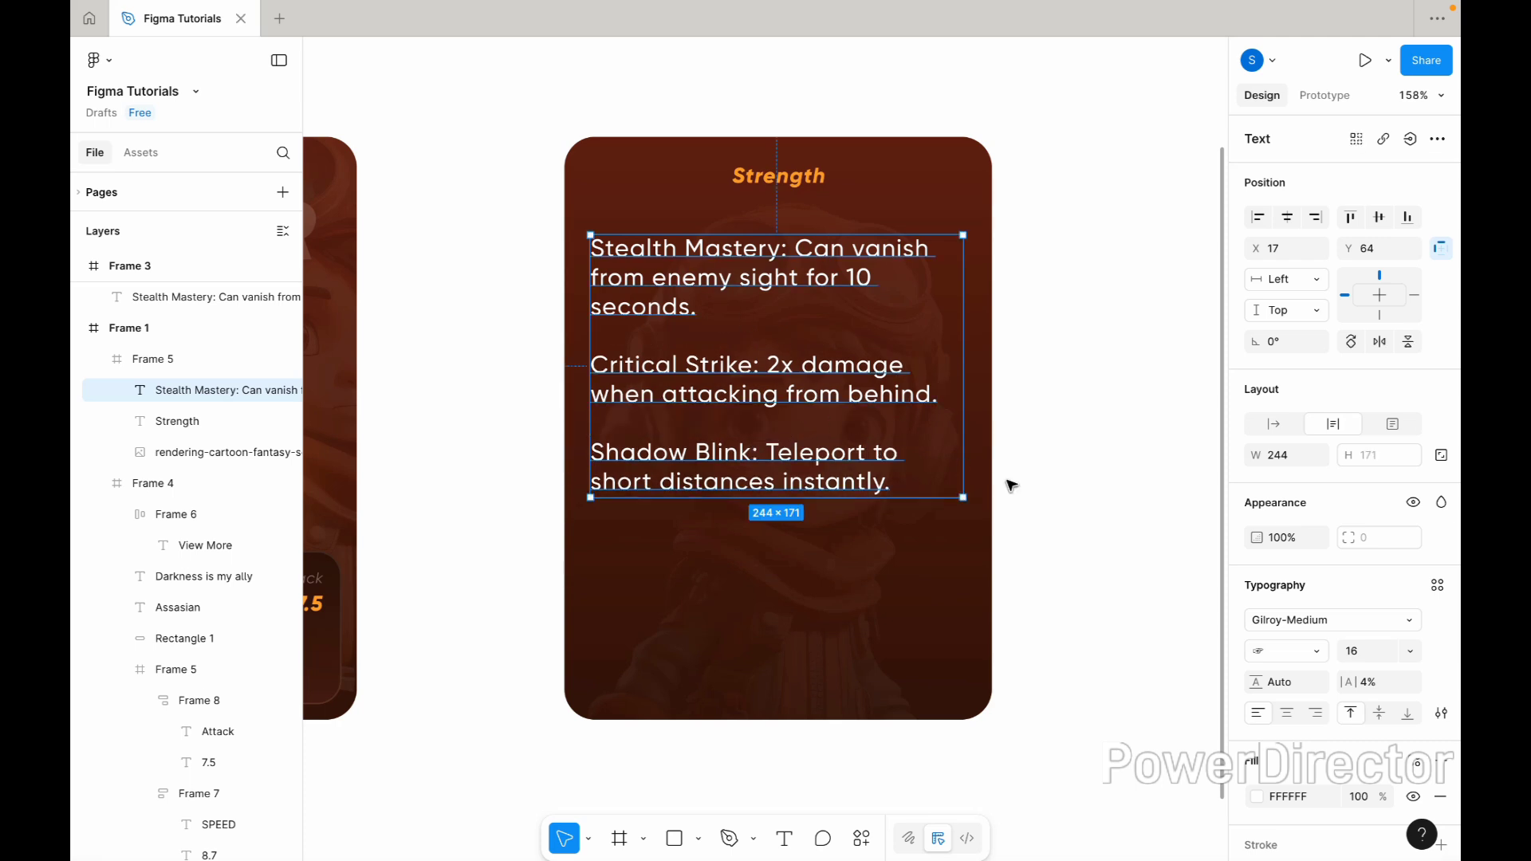
{"action": "left_click", "coordinate": [1362, 793]}
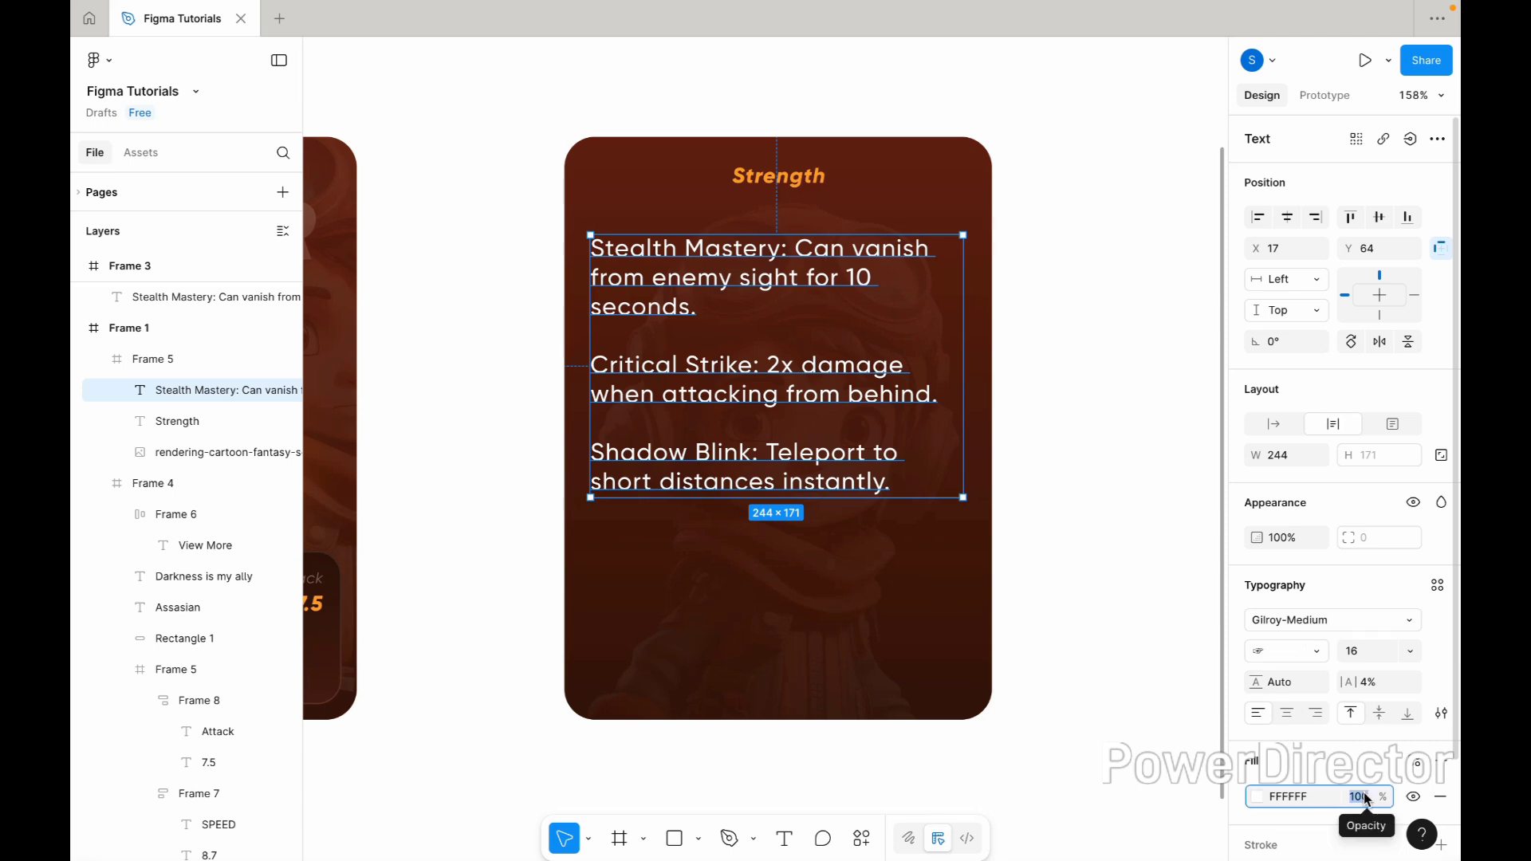
{"action": "left_click", "coordinate": [1099, 575]}
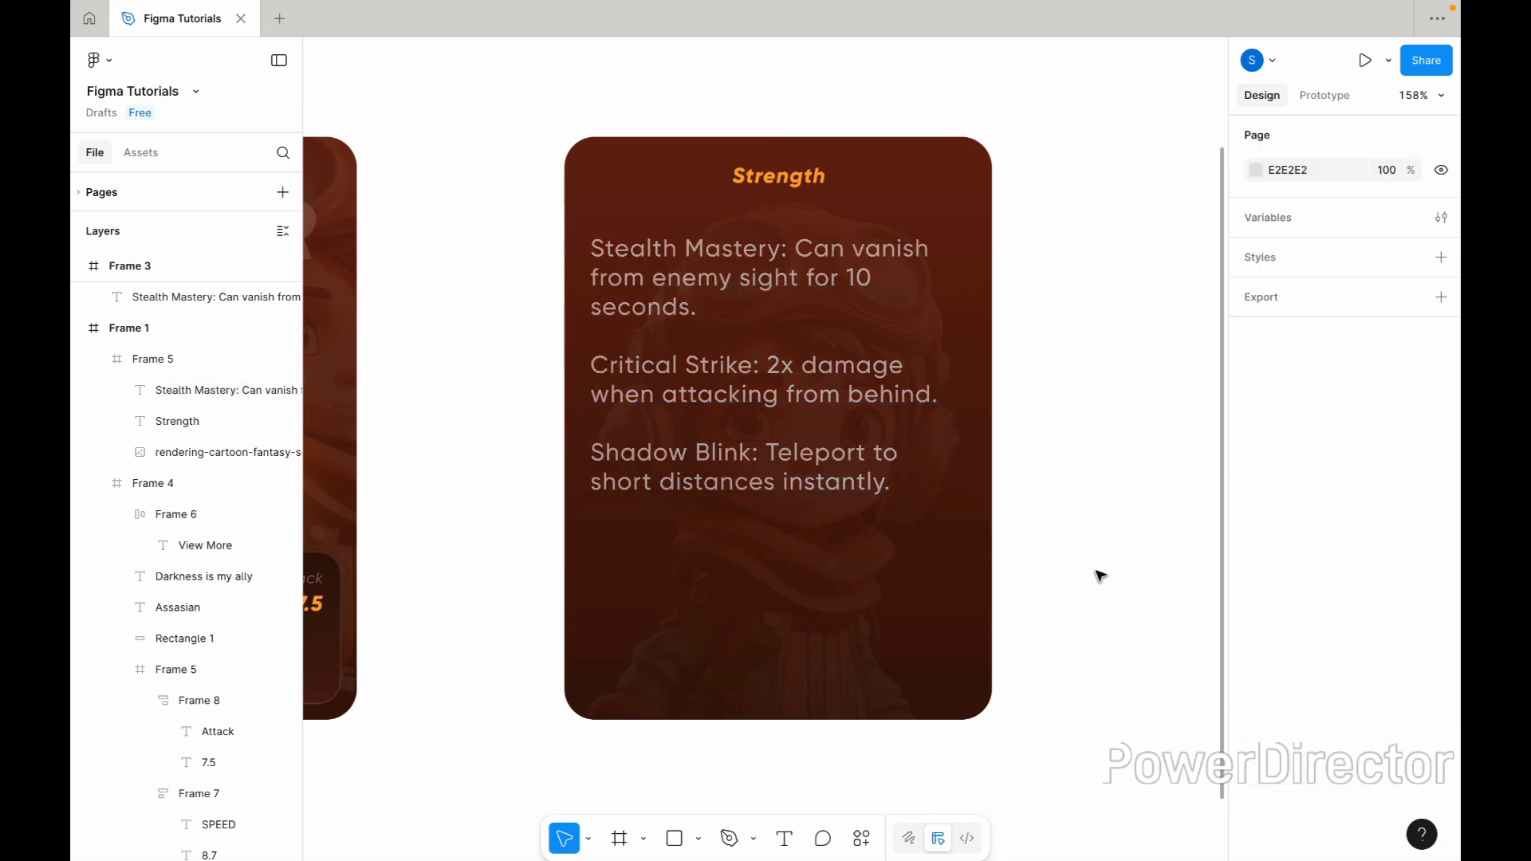
Set the "Stealth Mastery:" label in the ability text to Gilroy-ExtraBoldItalic.
{"action": "double_click", "coordinate": [666, 275]}
{"action": "scroll", "coordinate": [662, 273], "scroll_direction": "up", "scroll_amount": 3}
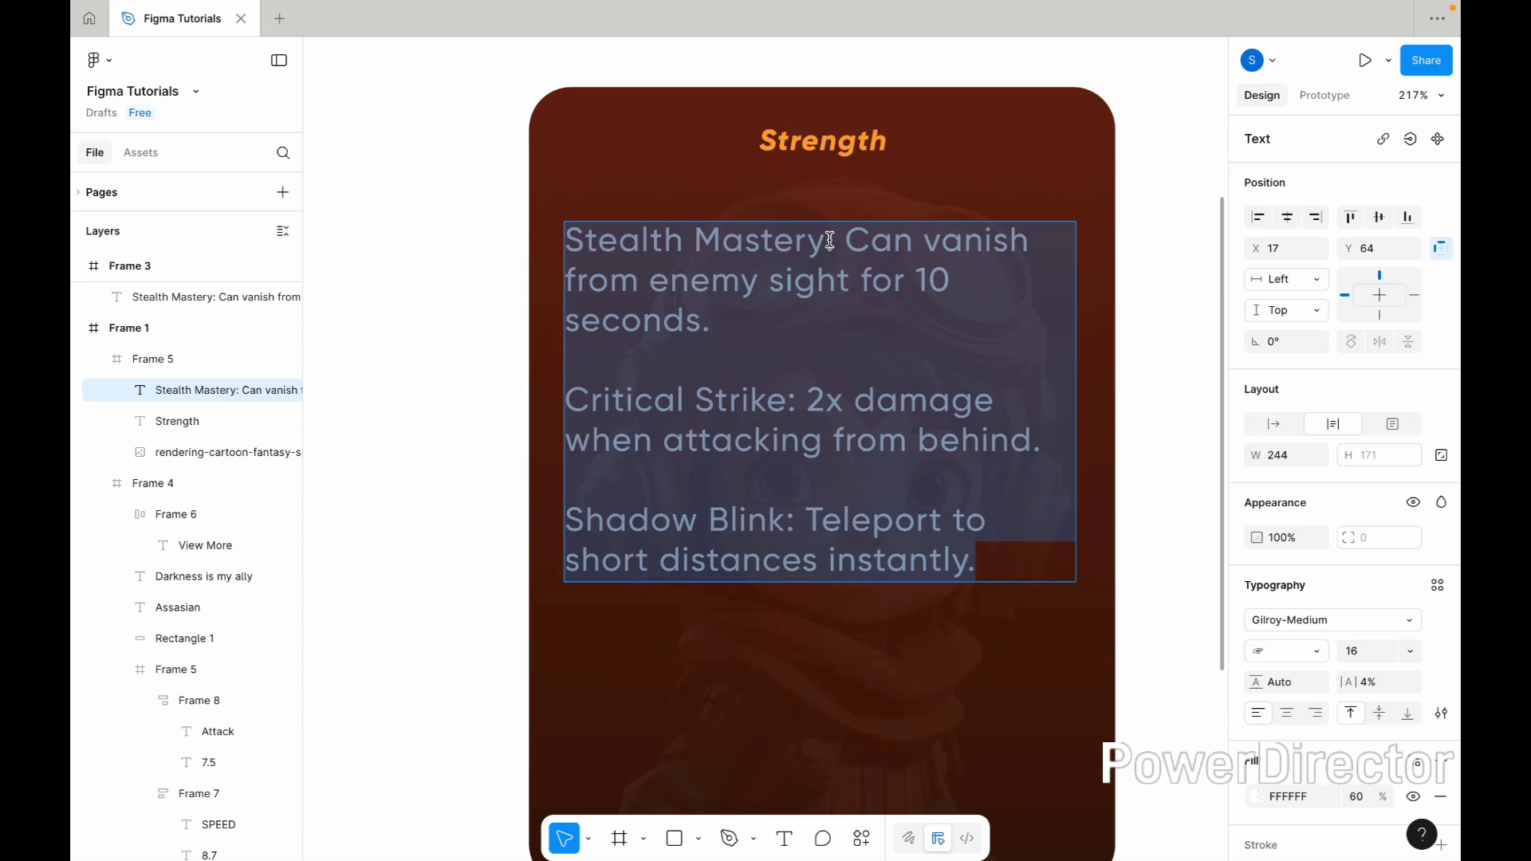
{"action": "left_click_drag", "start_coordinate": [833, 241], "coordinate": [531, 252]}
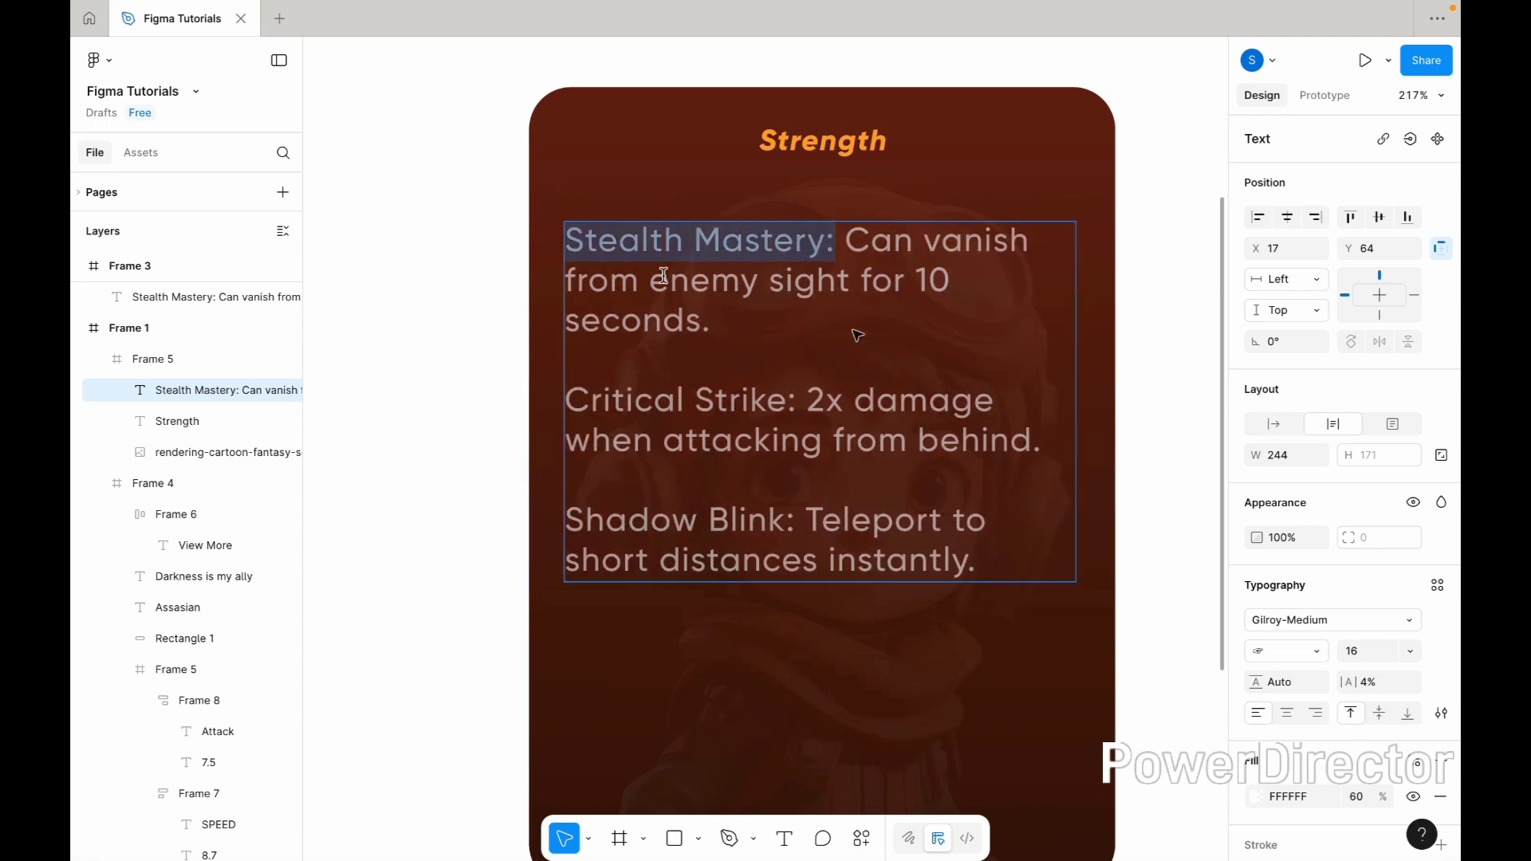
{"action": "left_click", "coordinate": [1298, 622]}
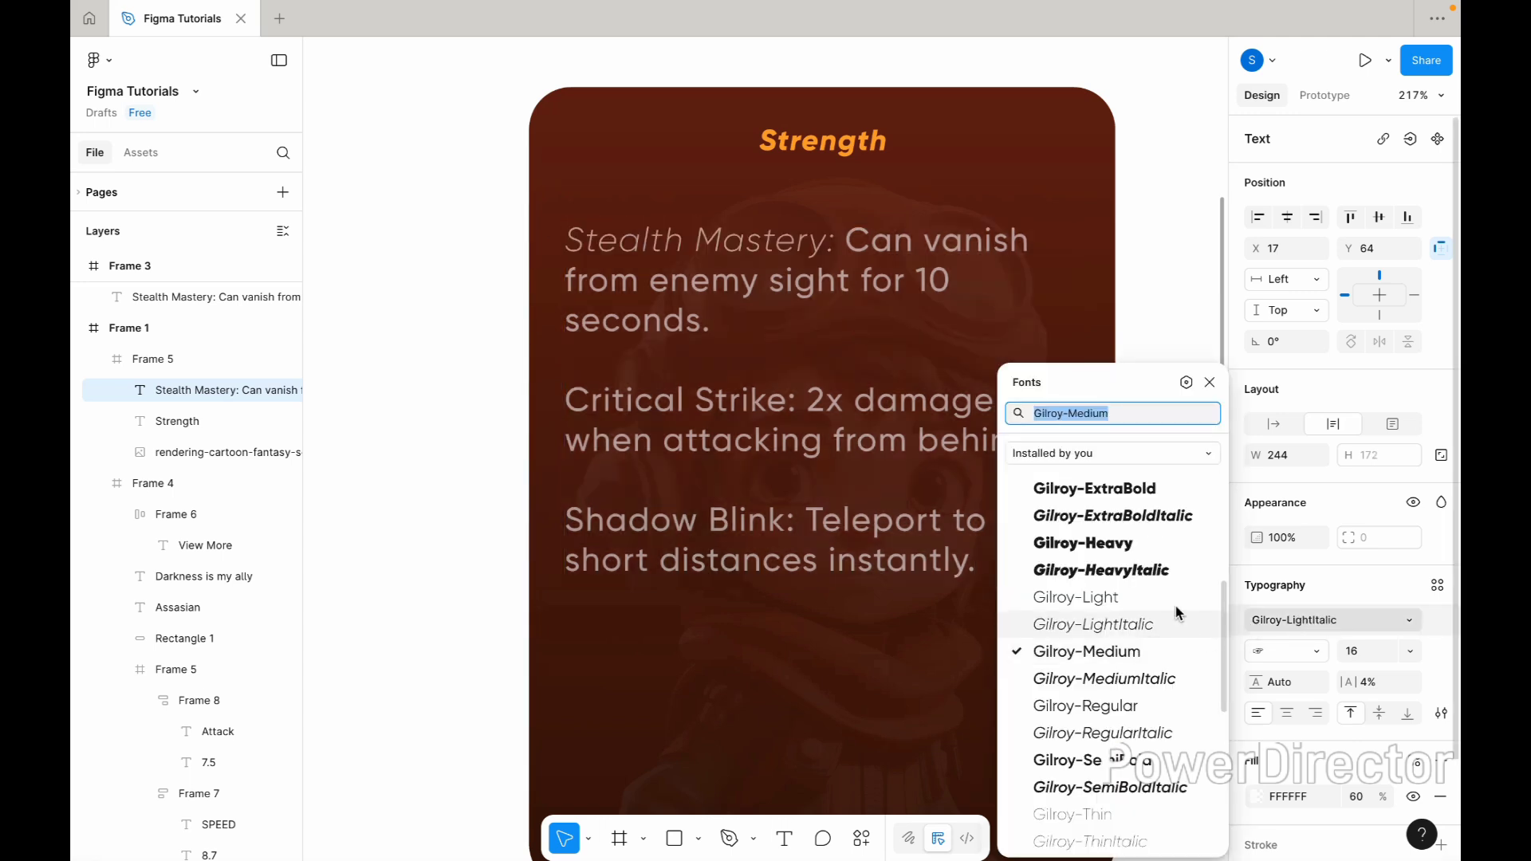
{"action": "scroll", "coordinate": [1175, 608], "scroll_direction": "up", "scroll_amount": 1}
{"action": "scroll", "coordinate": [1143, 531], "scroll_direction": "up", "scroll_amount": 3}
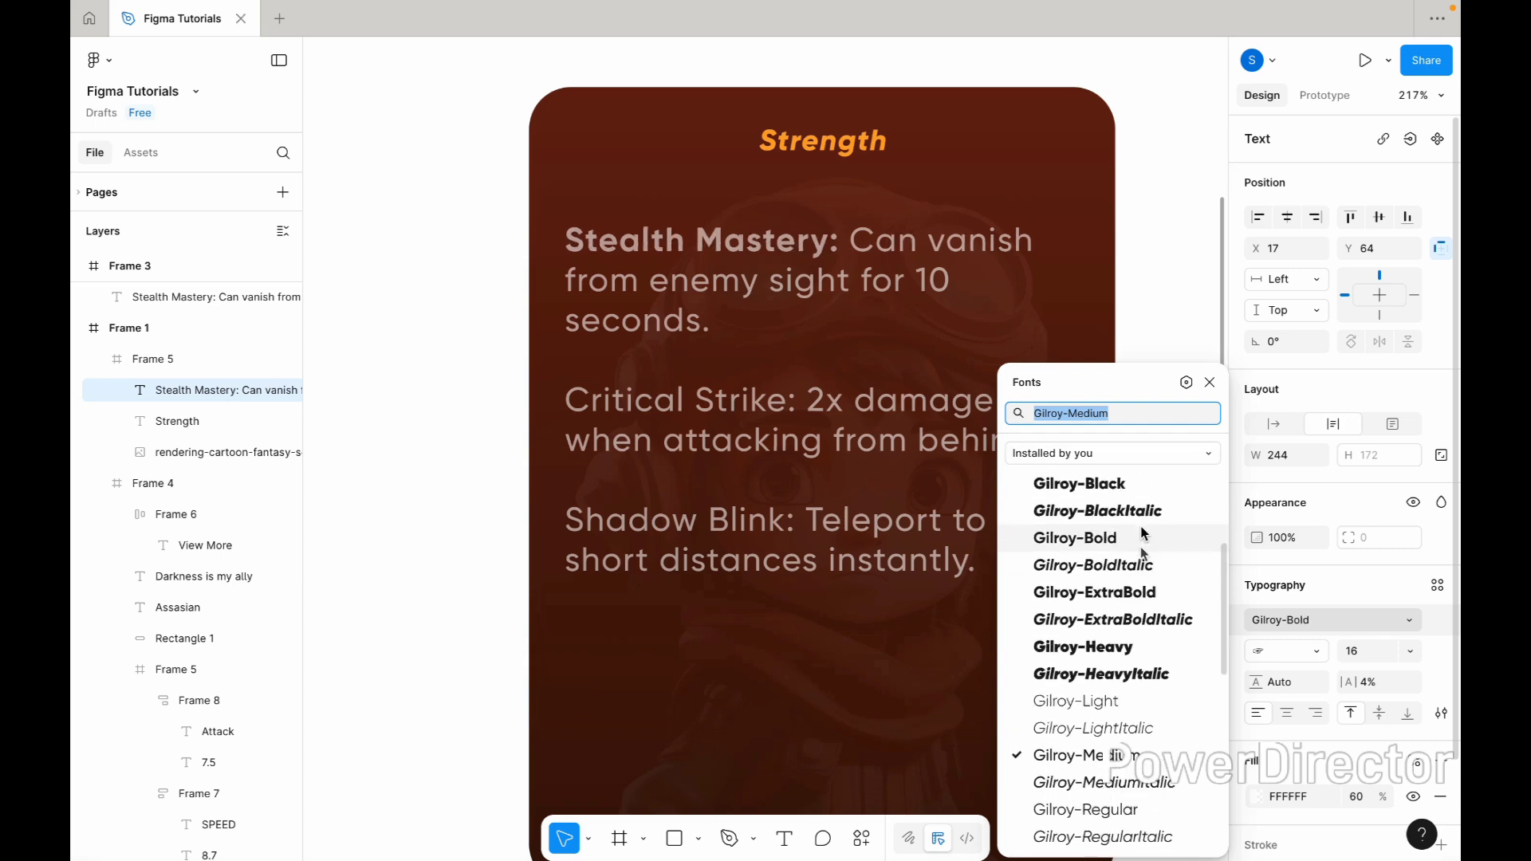
{"action": "left_click", "coordinate": [1137, 621]}
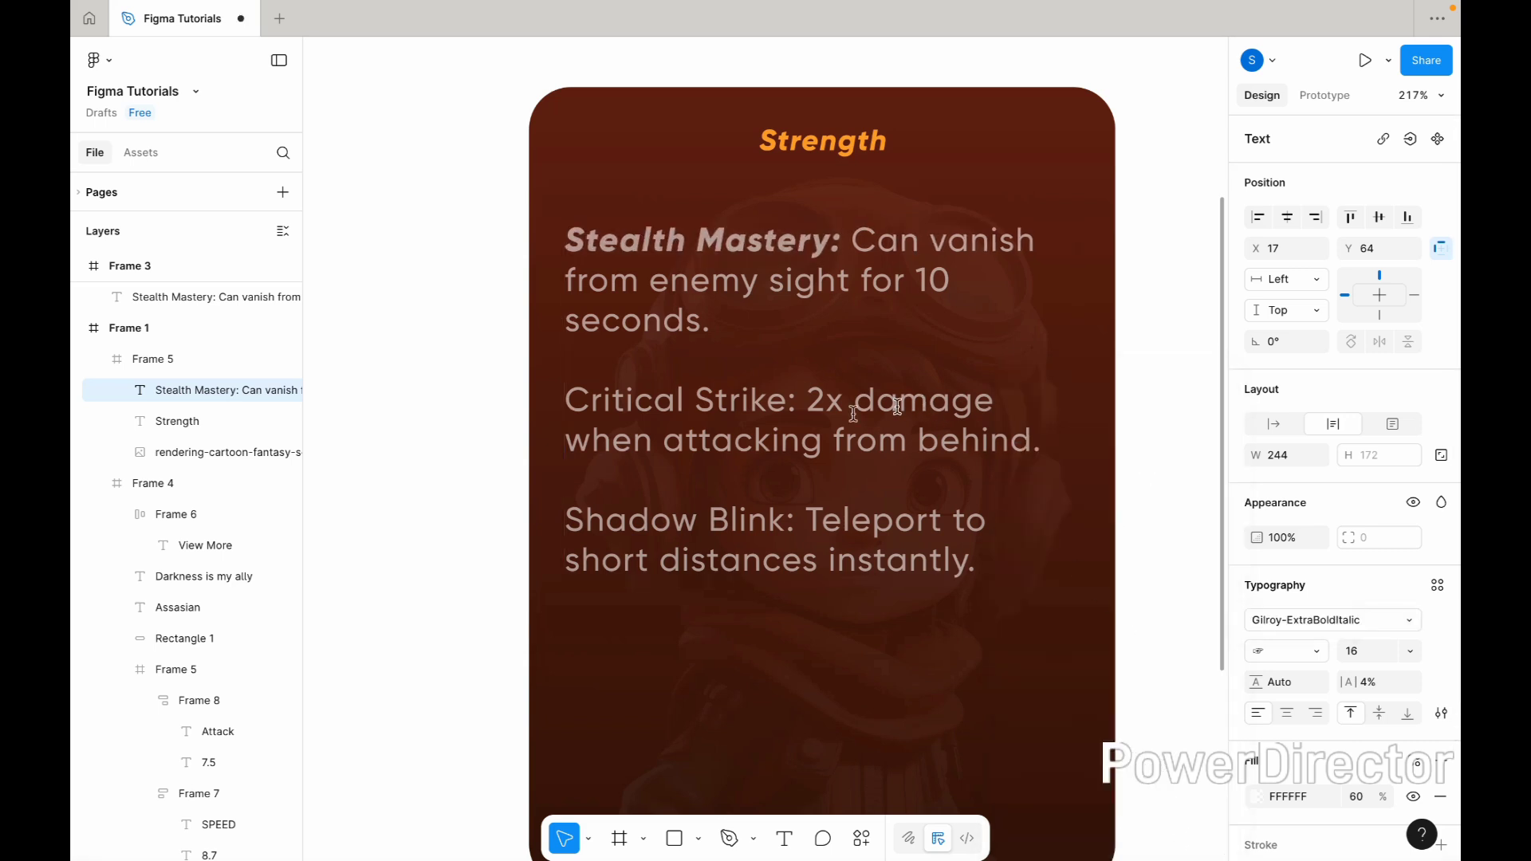
Set the "Critical Strike:" and "Shadow Blink:" labels in the ability text to Gilroy-ExtraBoldItalic.
{"action": "left_click", "coordinate": [781, 399]}
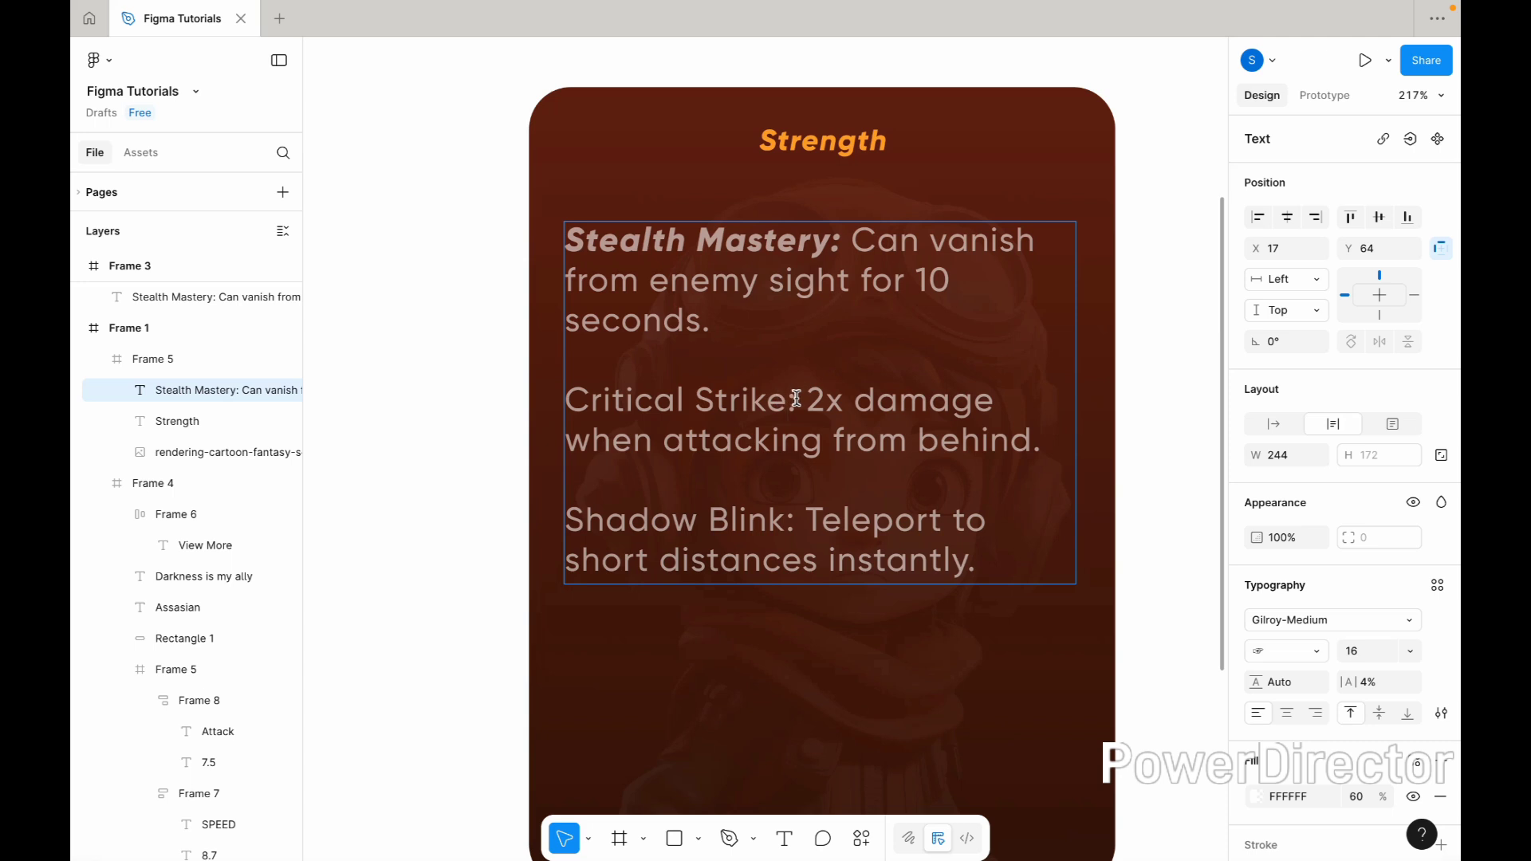
{"action": "left_click_drag", "start_coordinate": [784, 398], "coordinate": [565, 408]}
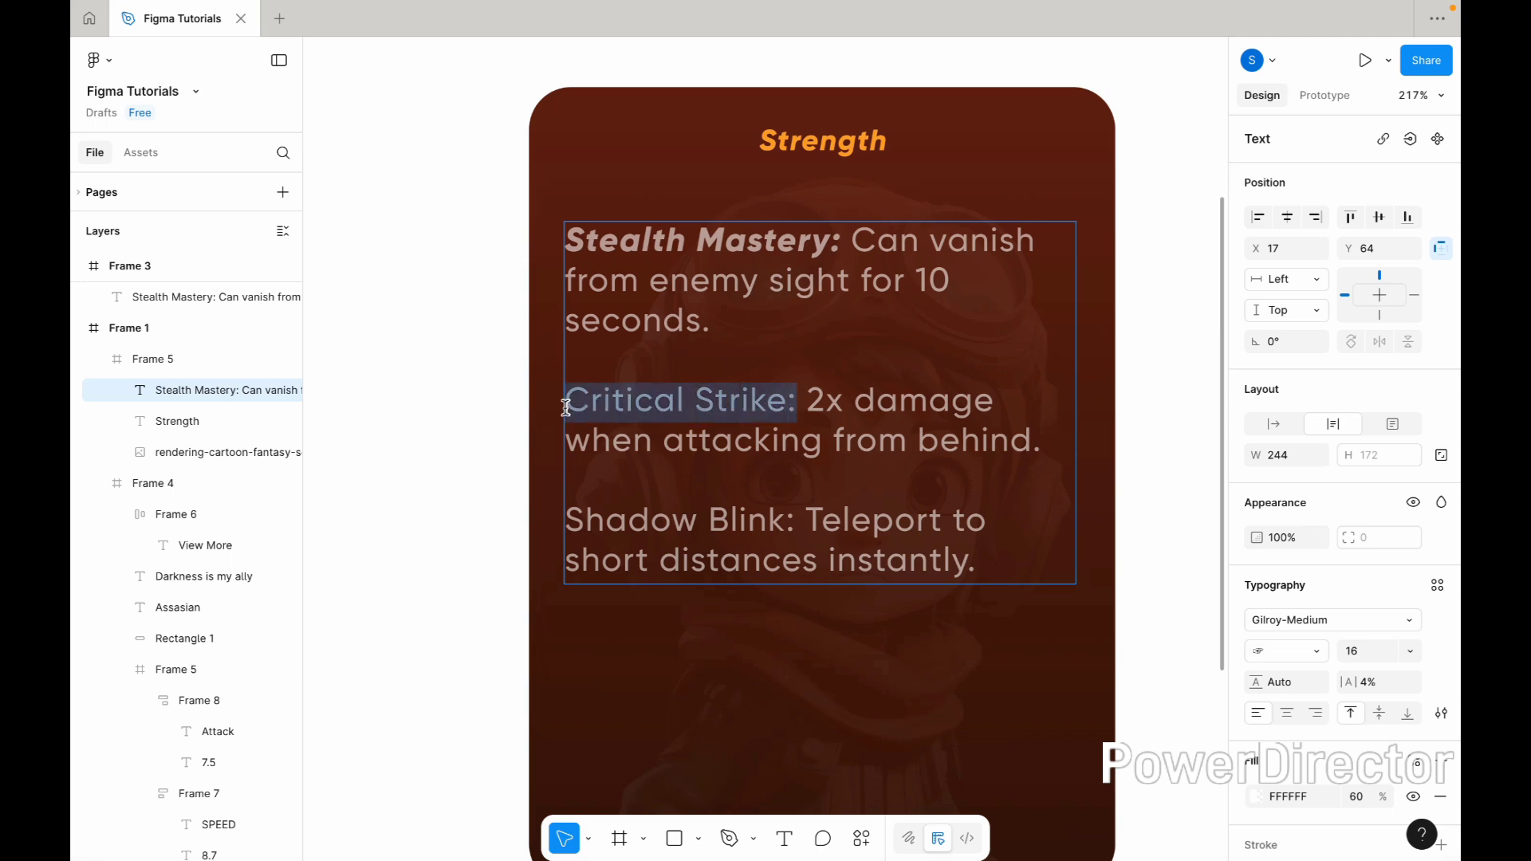
{"action": "left_click", "coordinate": [1314, 620]}
{"action": "left_click", "coordinate": [1164, 553]}
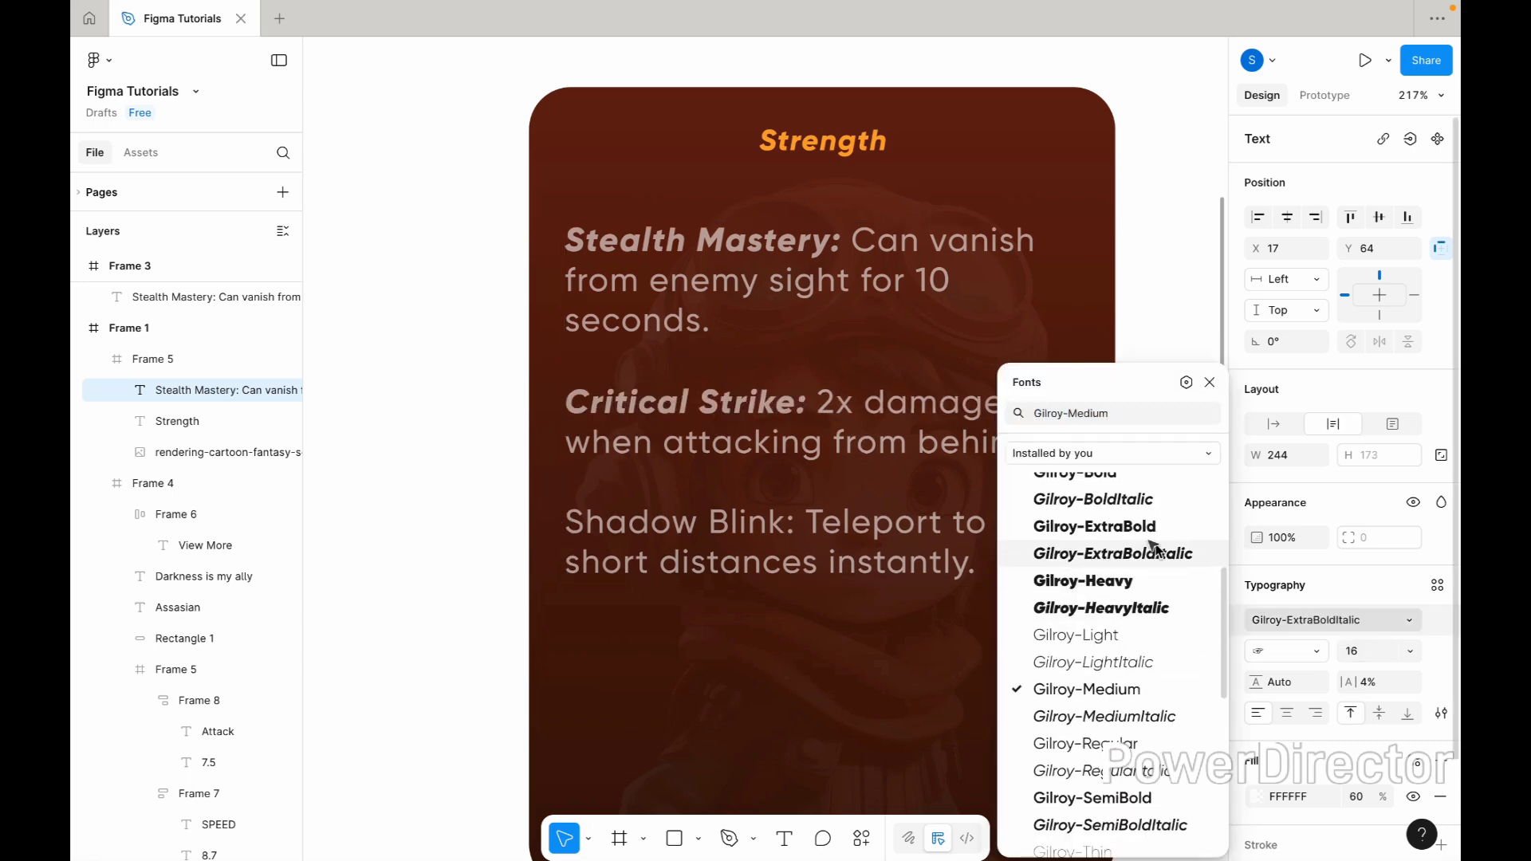
{"action": "left_click_drag", "start_coordinate": [796, 522], "coordinate": [478, 536]}
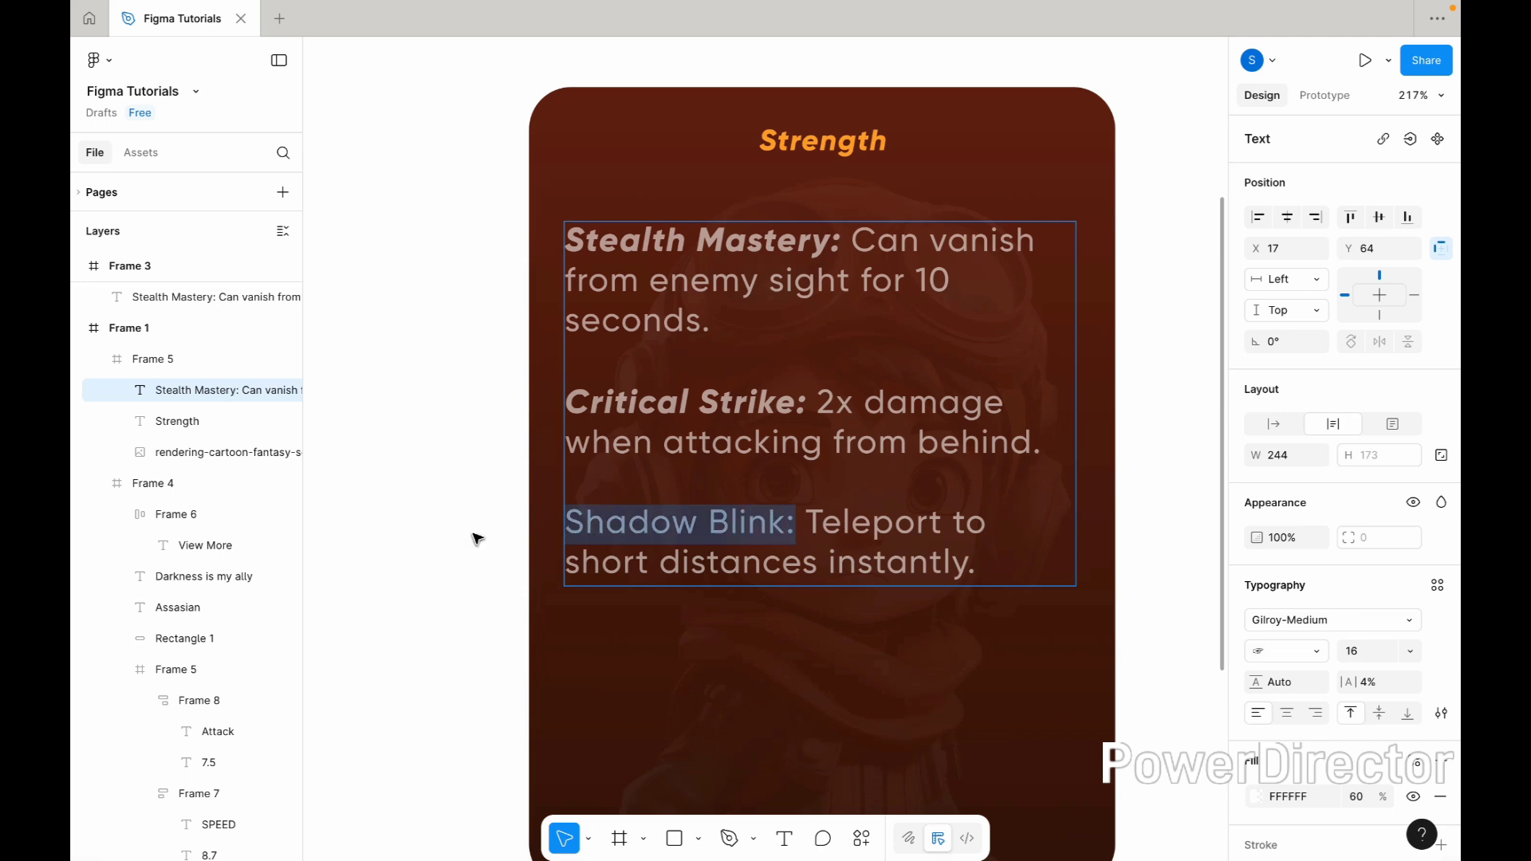
{"action": "left_click", "coordinate": [1273, 629]}
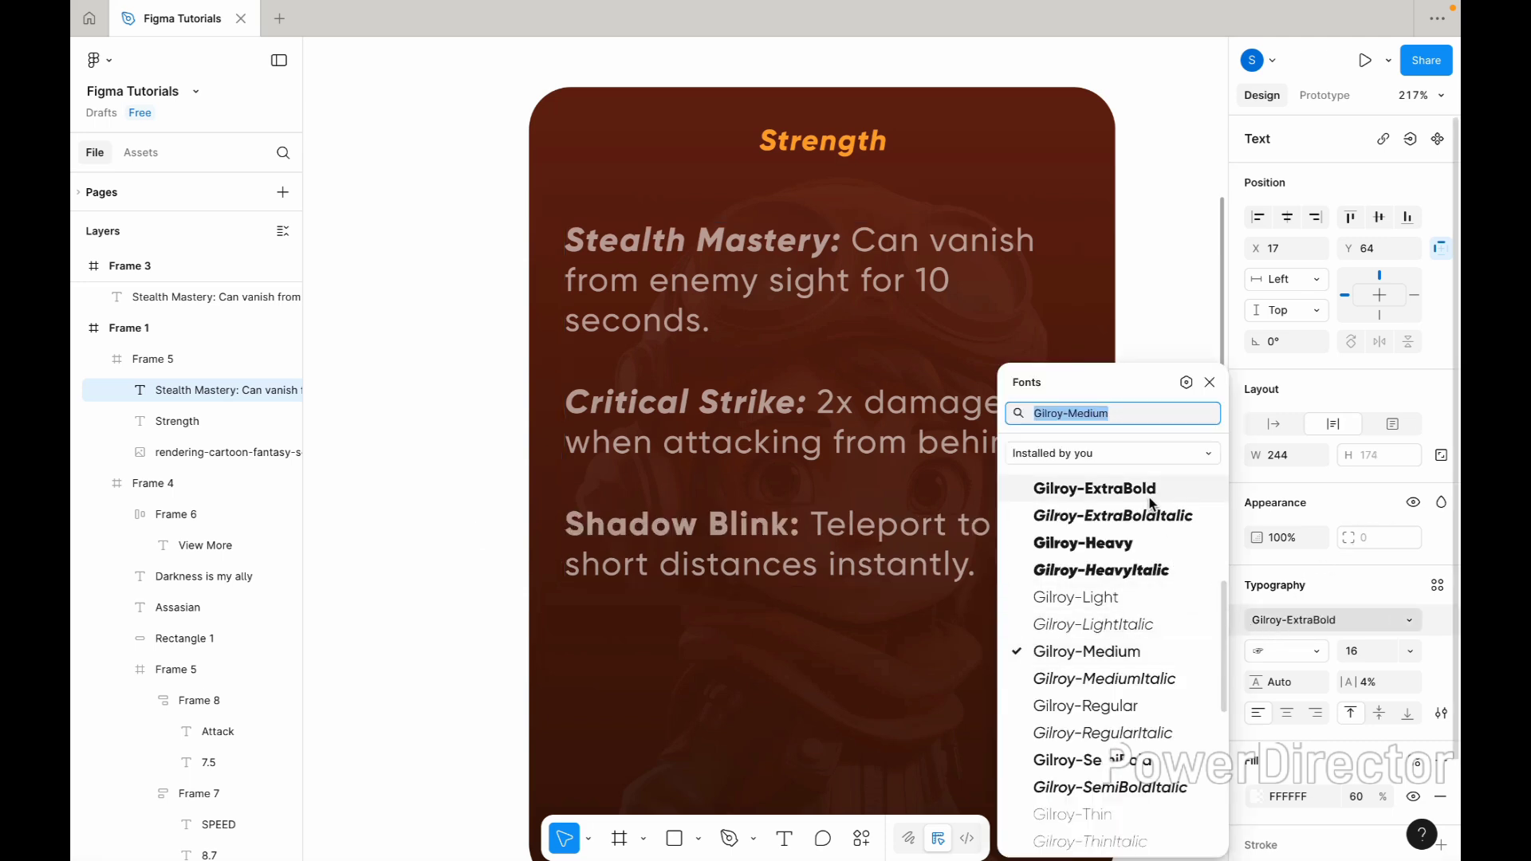
{"action": "left_click", "coordinate": [1133, 518]}
{"action": "key", "text": "Escape"}
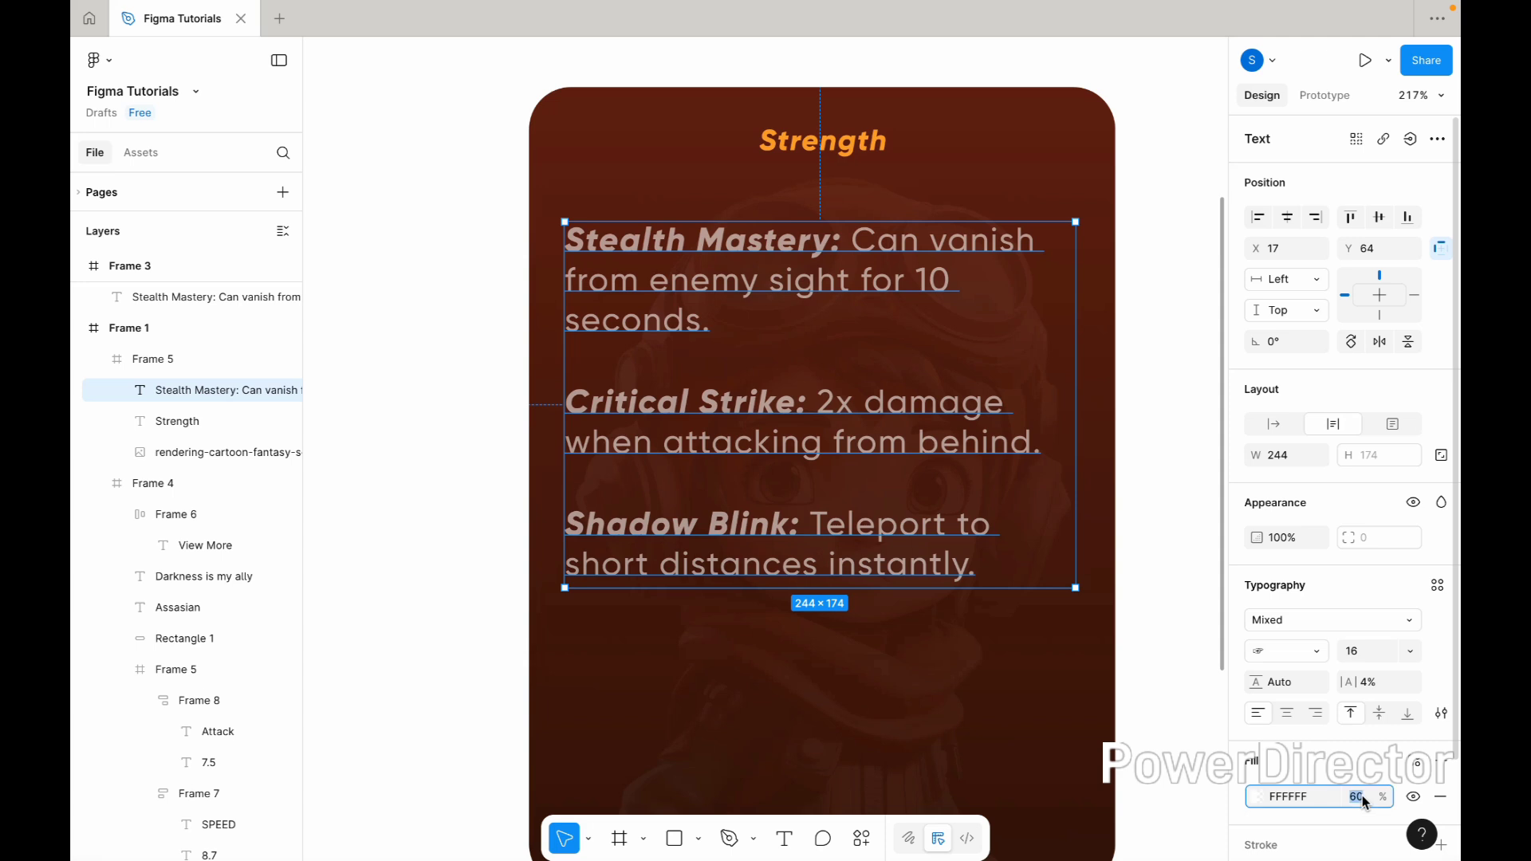
Set the fill opacity of the whole ability text to 80%.
{"action": "type", "text": "80"}
{"action": "key", "text": "Return"}
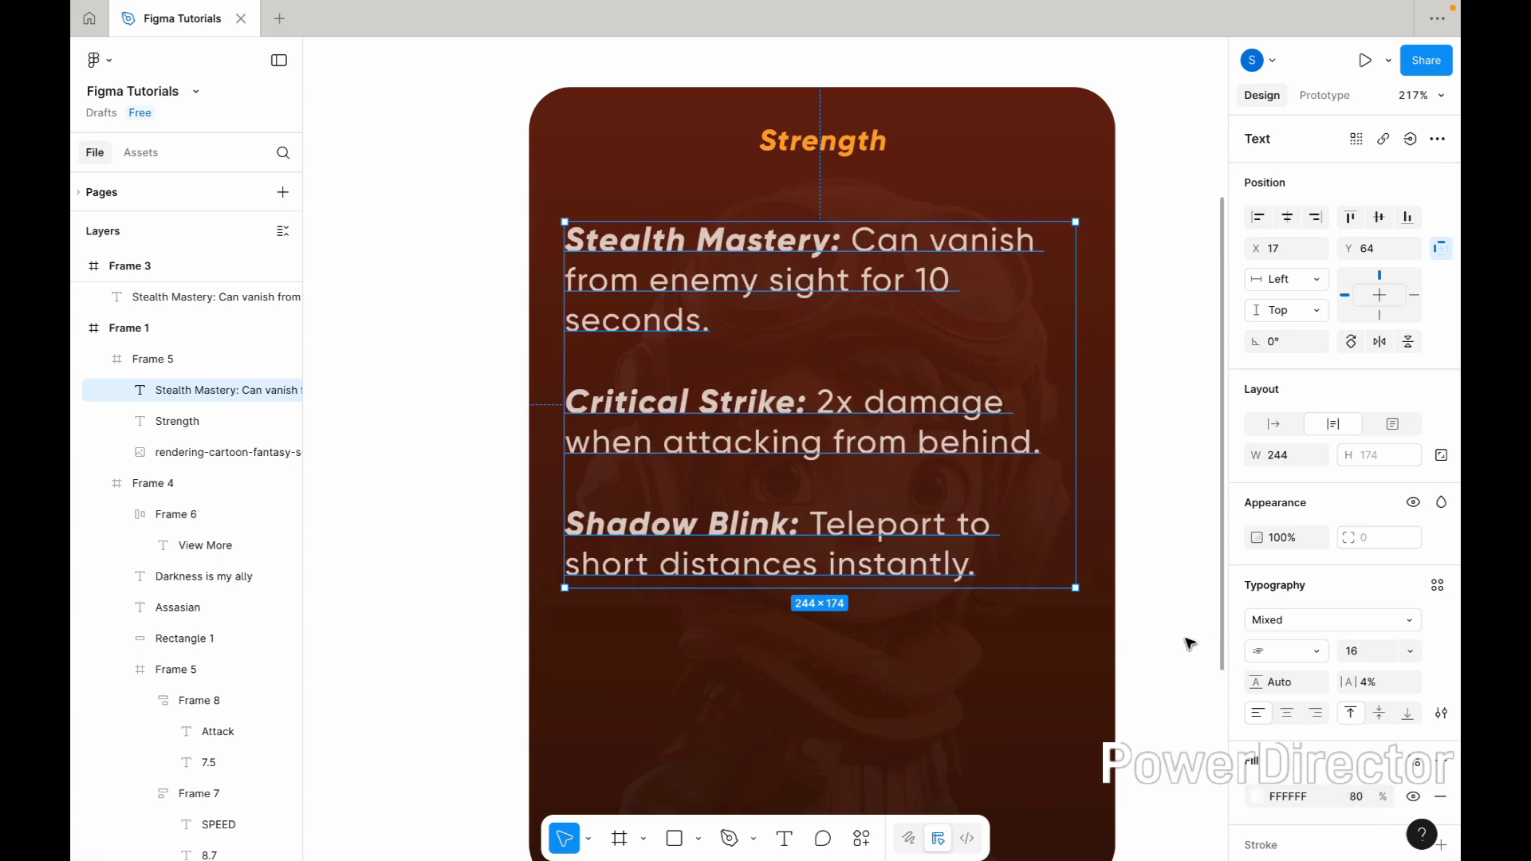
{"action": "left_click", "coordinate": [1188, 644]}
{"action": "scroll", "coordinate": [1189, 644], "scroll_direction": "down", "scroll_amount": 3}
{"action": "scroll", "coordinate": [1189, 643], "scroll_direction": "right", "scroll_amount": 2}
{"action": "scroll", "coordinate": [1189, 644], "scroll_direction": "left", "scroll_amount": 1}
{"action": "scroll", "coordinate": [1189, 643], "scroll_direction": "down", "scroll_amount": 1}
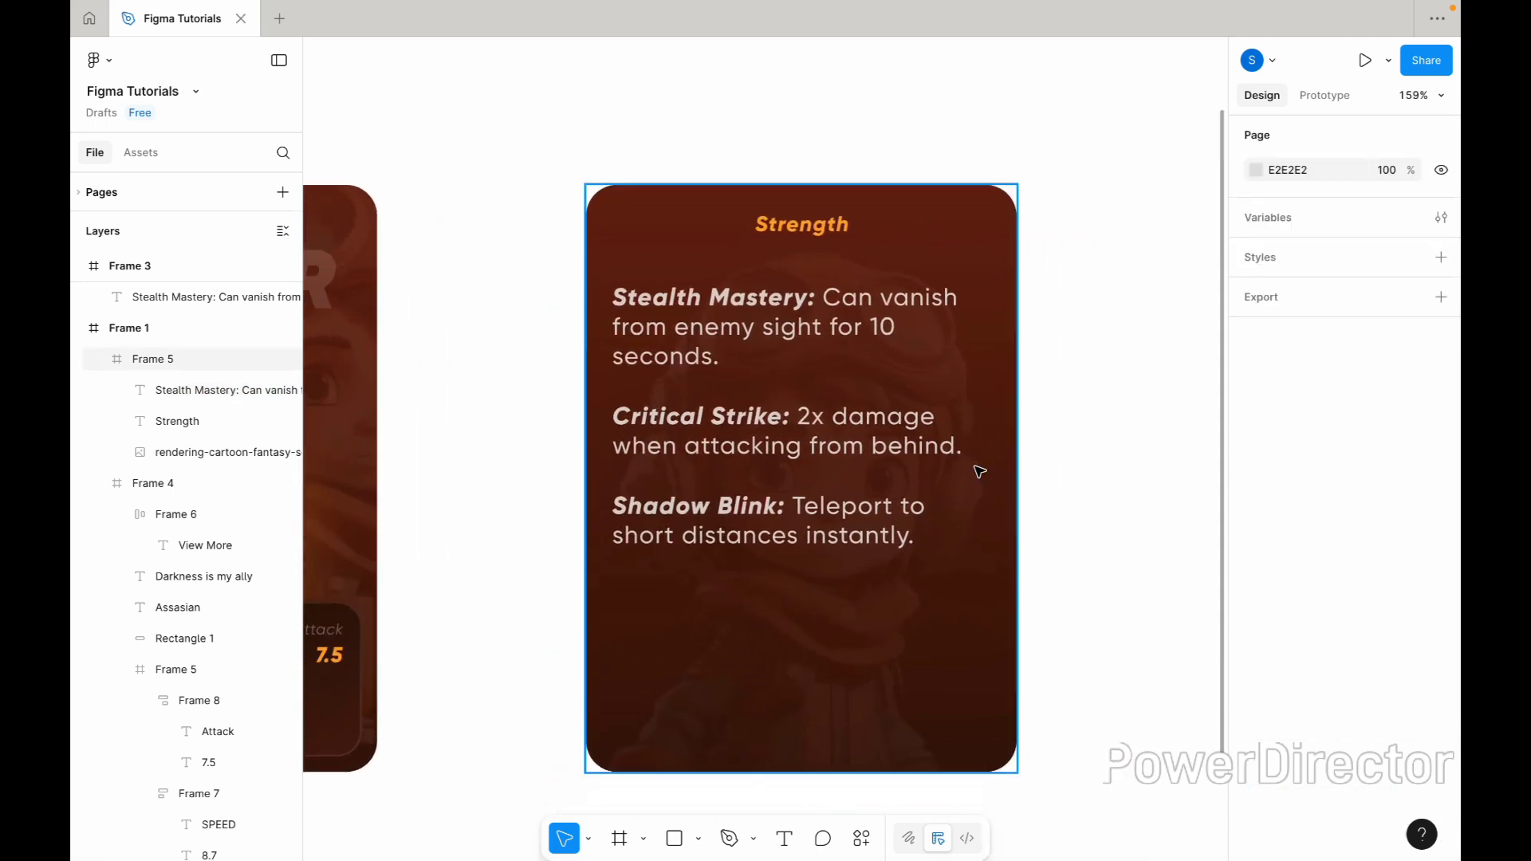
Enlarge the "Strength" heading to font size 20 and recenter it horizontally on the second card.
{"action": "double_click", "coordinate": [898, 465]}
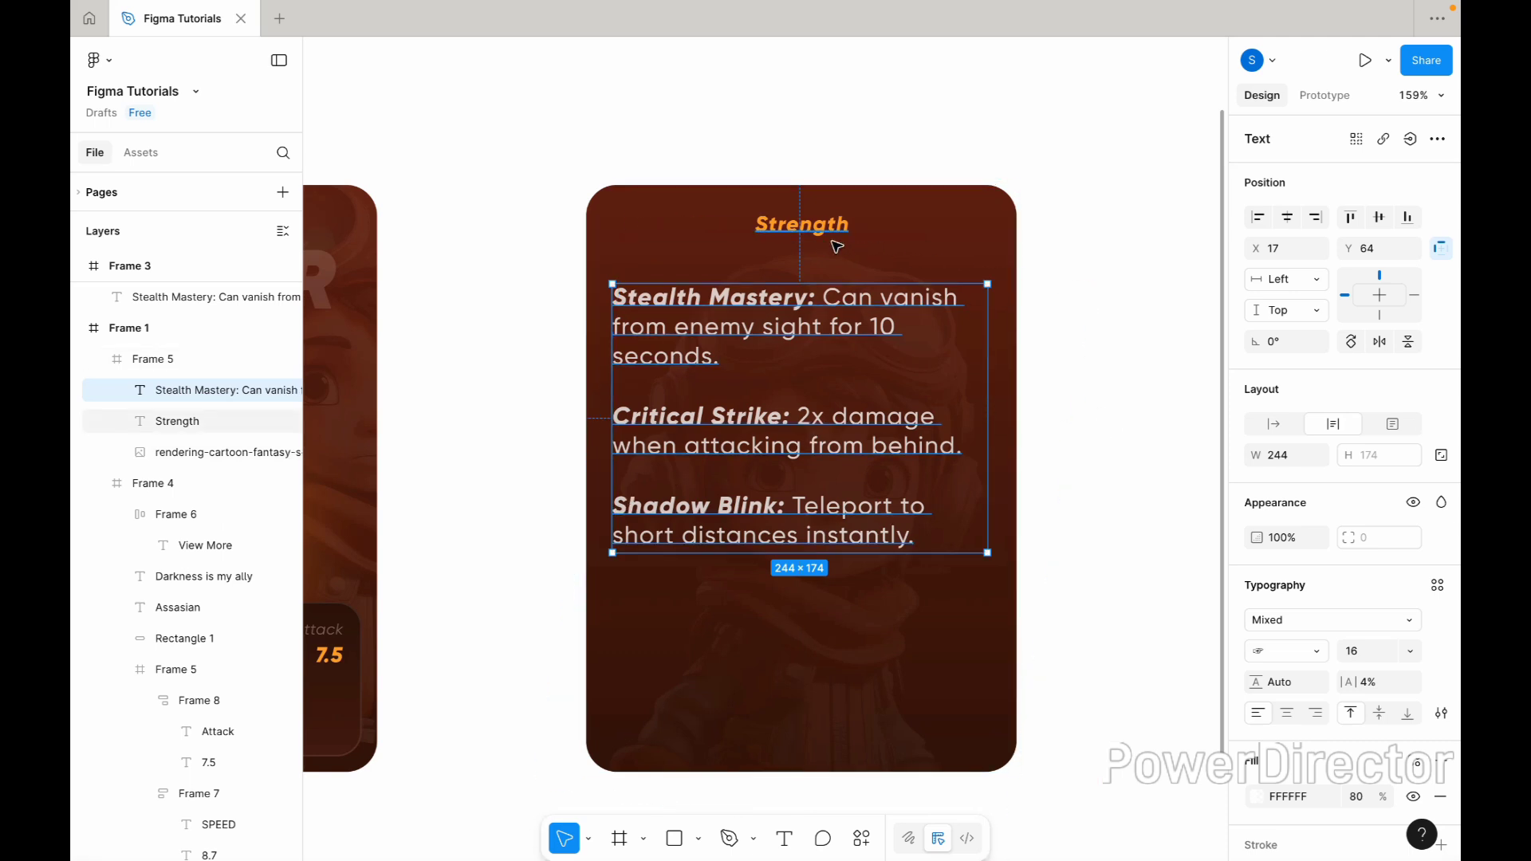
{"action": "key", "text": "Tab"}
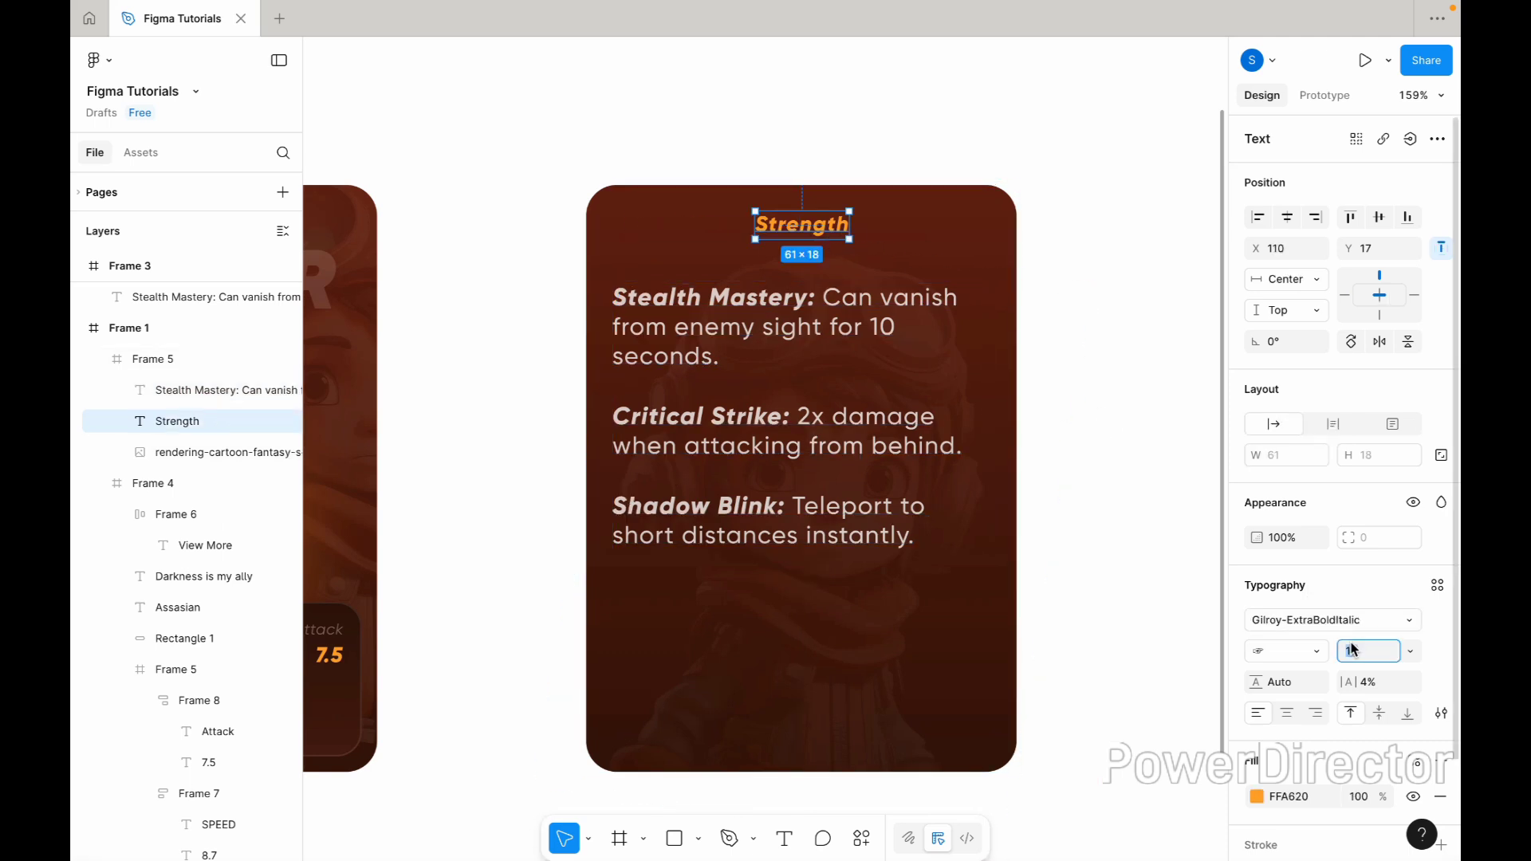
{"action": "left_click", "coordinate": [1353, 649]}
{"action": "type", "text": "20"}
{"action": "key", "text": "Return"}
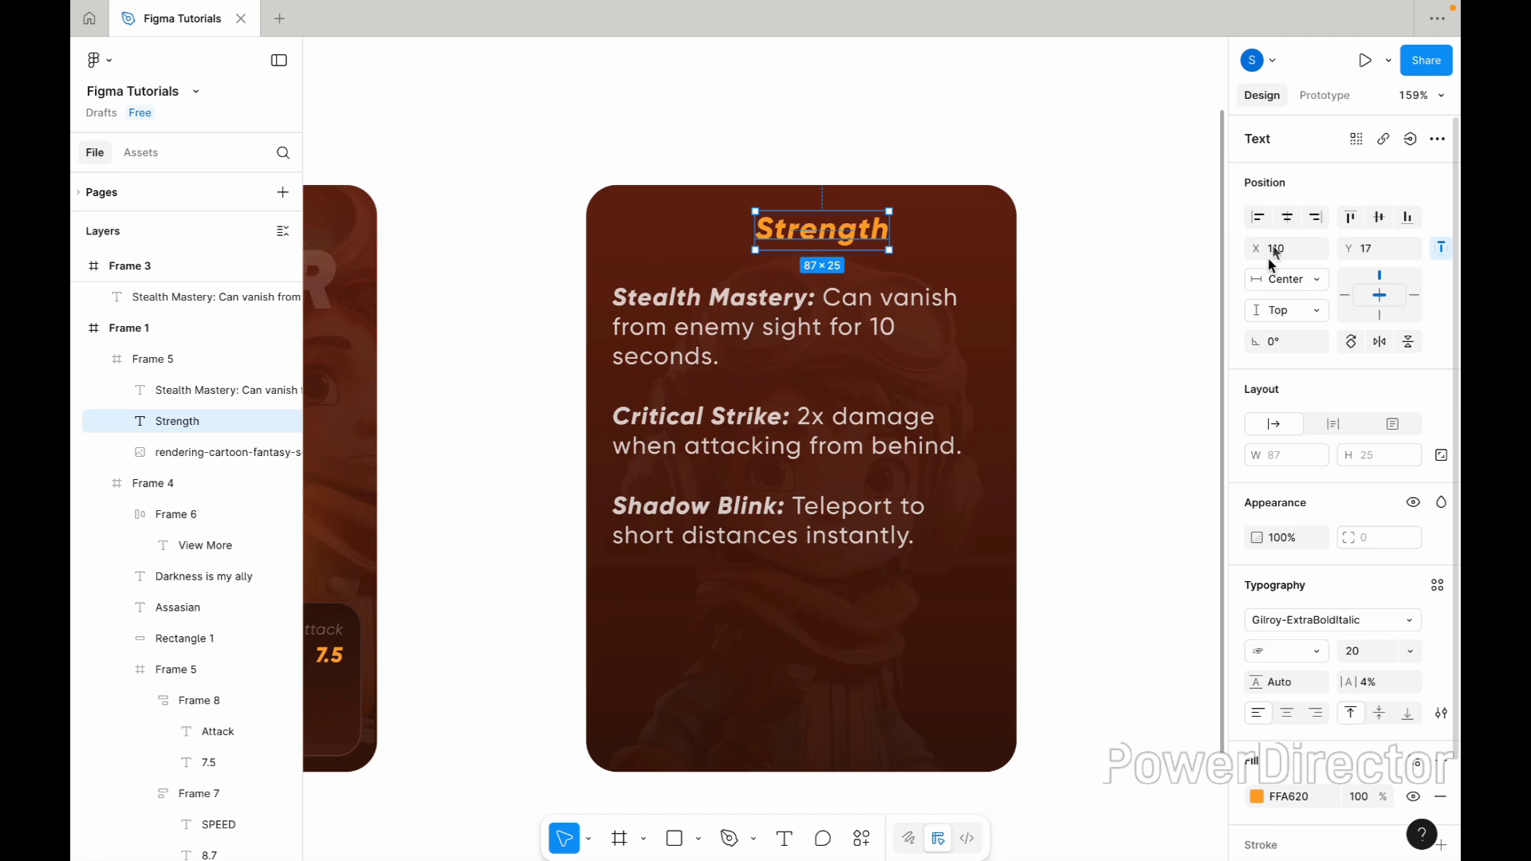
{"action": "left_click", "coordinate": [1049, 314]}
Flip the entire "Strength" card horizontally so its contents are mirrored.
{"action": "scroll", "coordinate": [1051, 314], "scroll_direction": "down", "scroll_amount": 3}
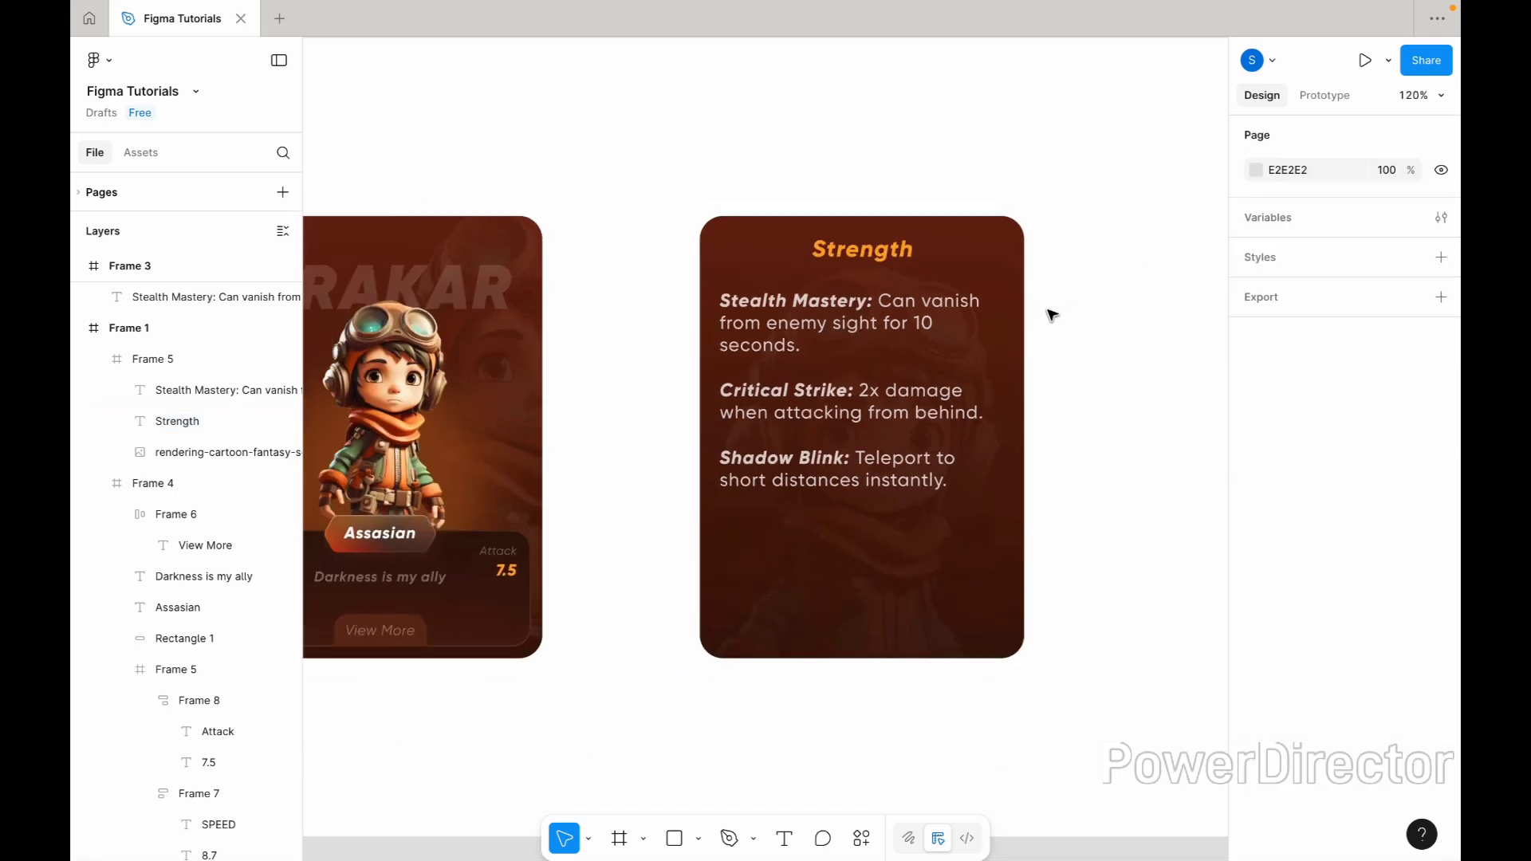
{"action": "scroll", "coordinate": [1051, 314], "scroll_direction": "left", "scroll_amount": 3}
{"action": "scroll", "coordinate": [867, 372], "scroll_direction": "down", "scroll_amount": 1}
{"action": "scroll", "coordinate": [867, 372], "scroll_direction": "right", "scroll_amount": 1}
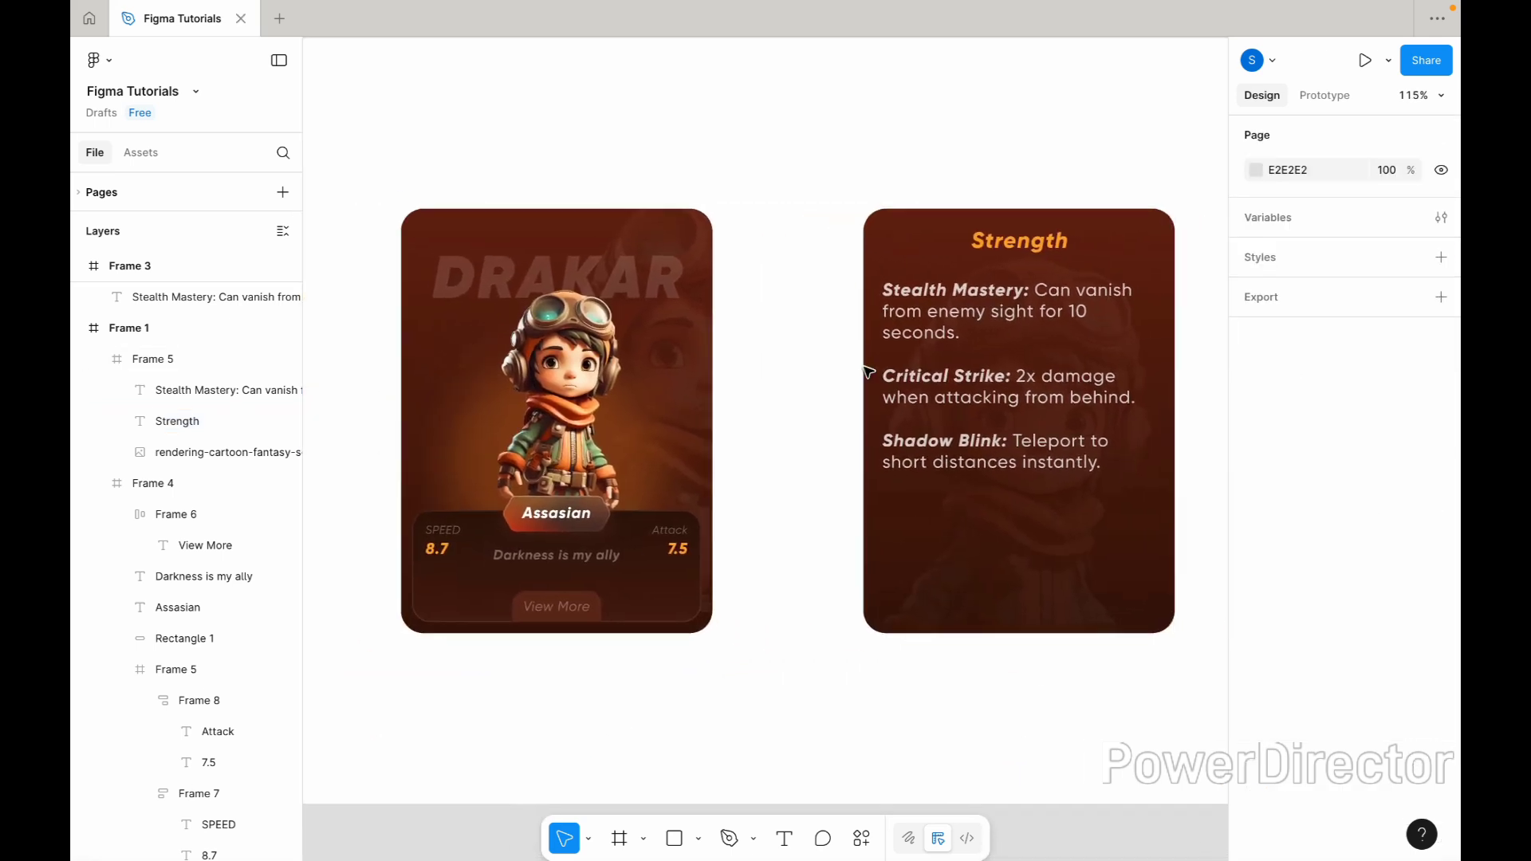
{"action": "scroll", "coordinate": [867, 372], "scroll_direction": "down", "scroll_amount": 4}
{"action": "left_click", "coordinate": [928, 476]}
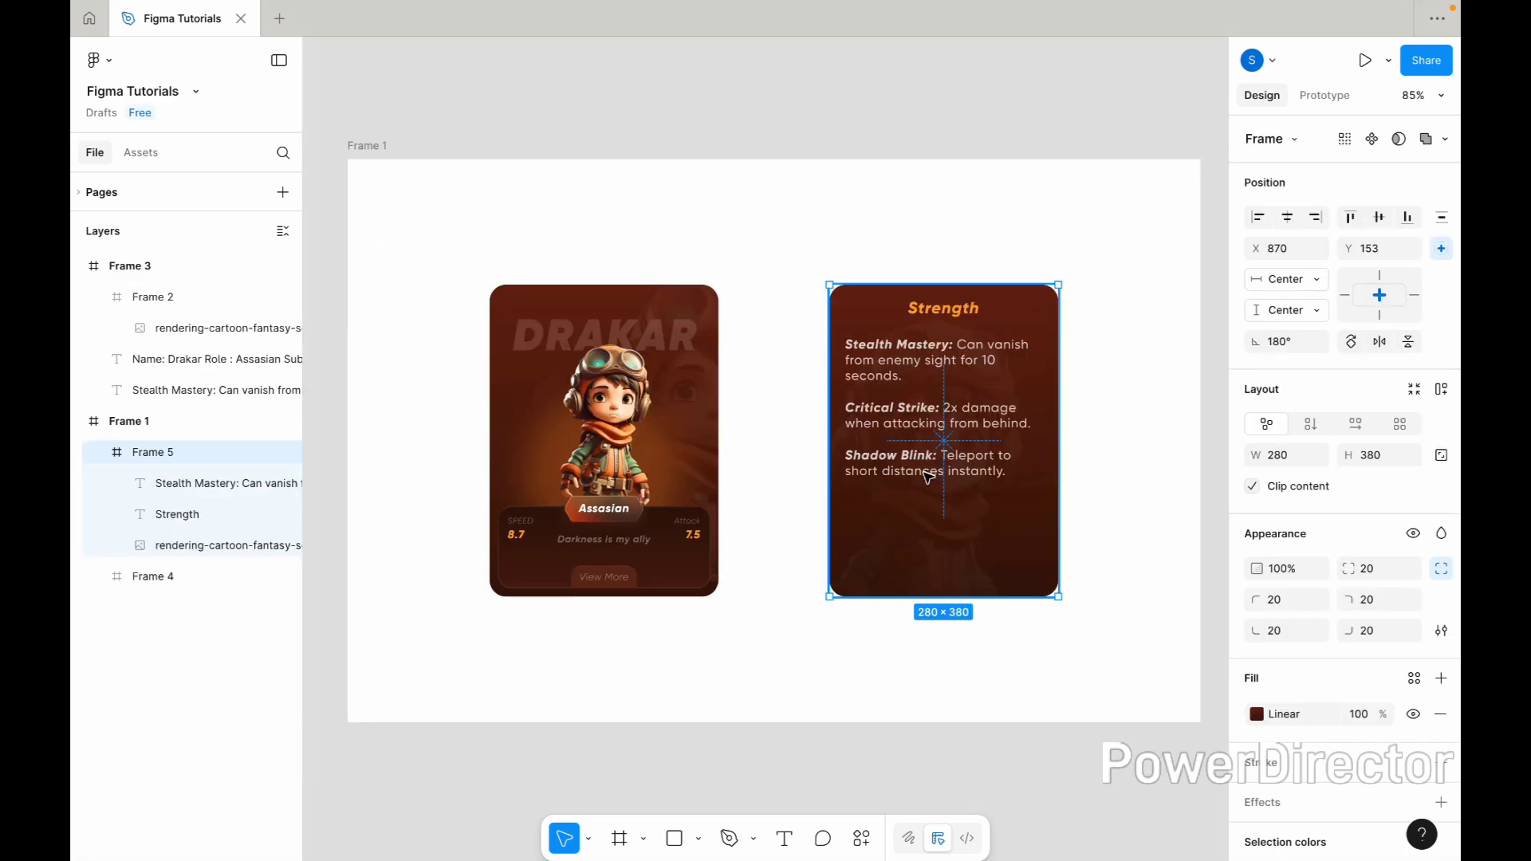
{"action": "right_click", "coordinate": [927, 479]}
{"action": "left_click", "coordinate": [1004, 770]}
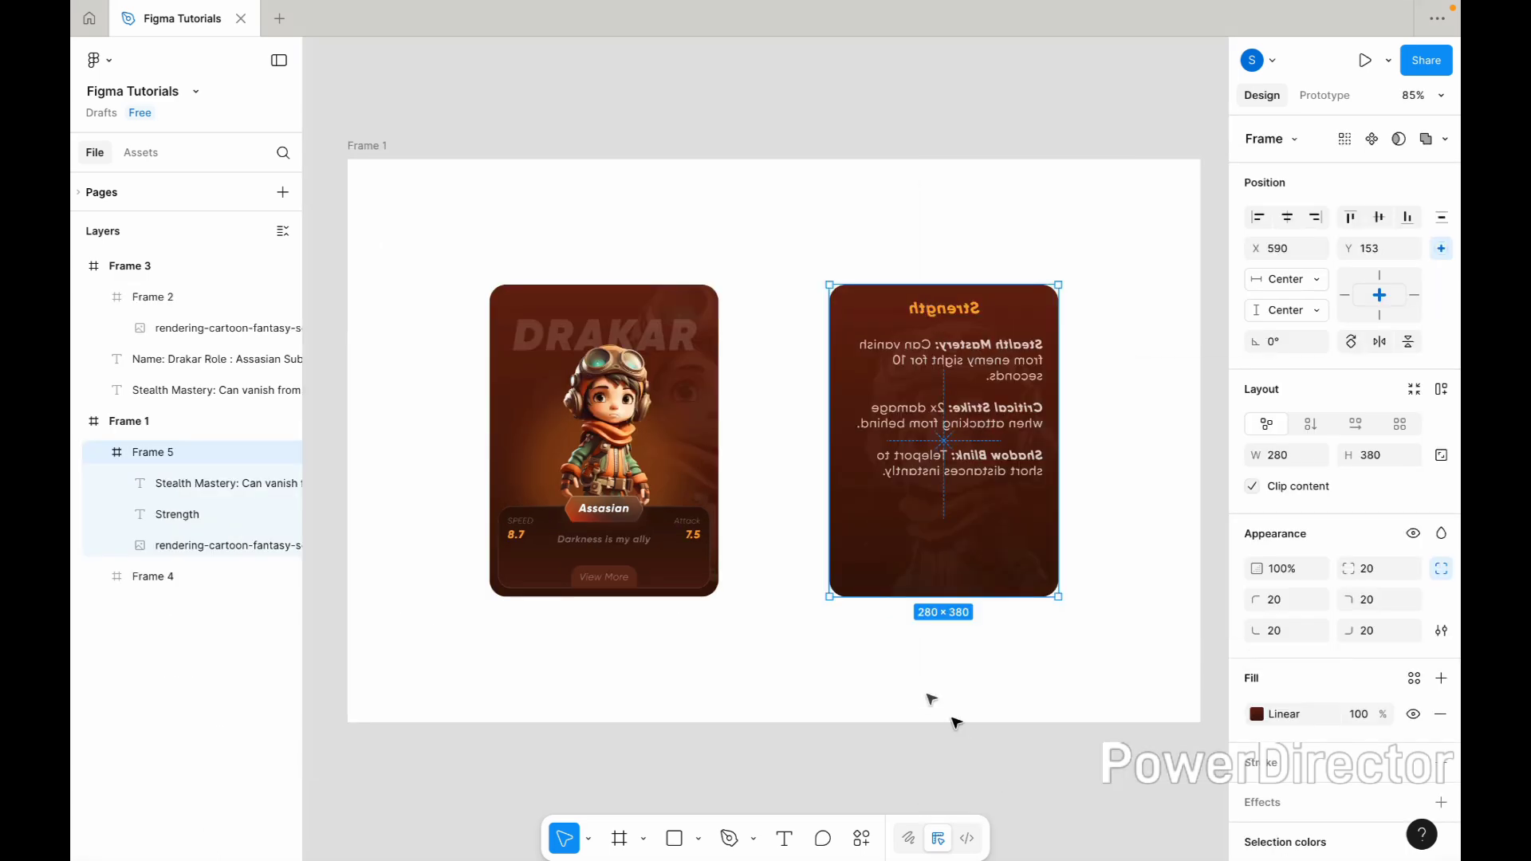
Align the DRAKAR and Strength cards to a common horizontal center, and place Frame 4 above Frame 5 in the layer order.
{"action": "left_click", "coordinate": [1287, 216]}
{"action": "left_click_drag", "start_coordinate": [821, 430], "coordinate": [717, 429]}
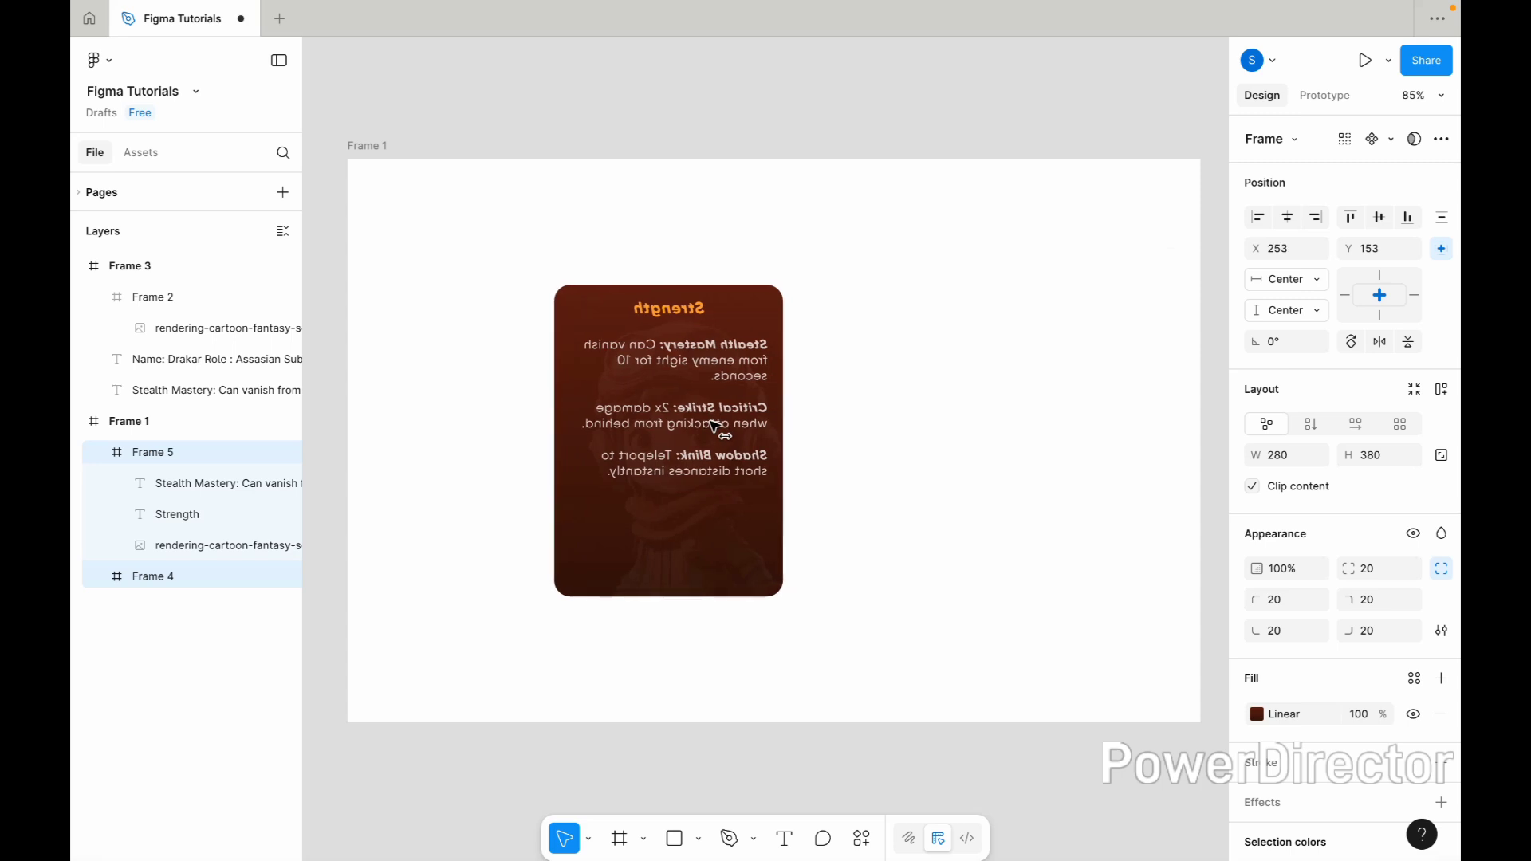
{"action": "left_click", "coordinate": [887, 428]}
{"action": "left_click", "coordinate": [159, 452]}
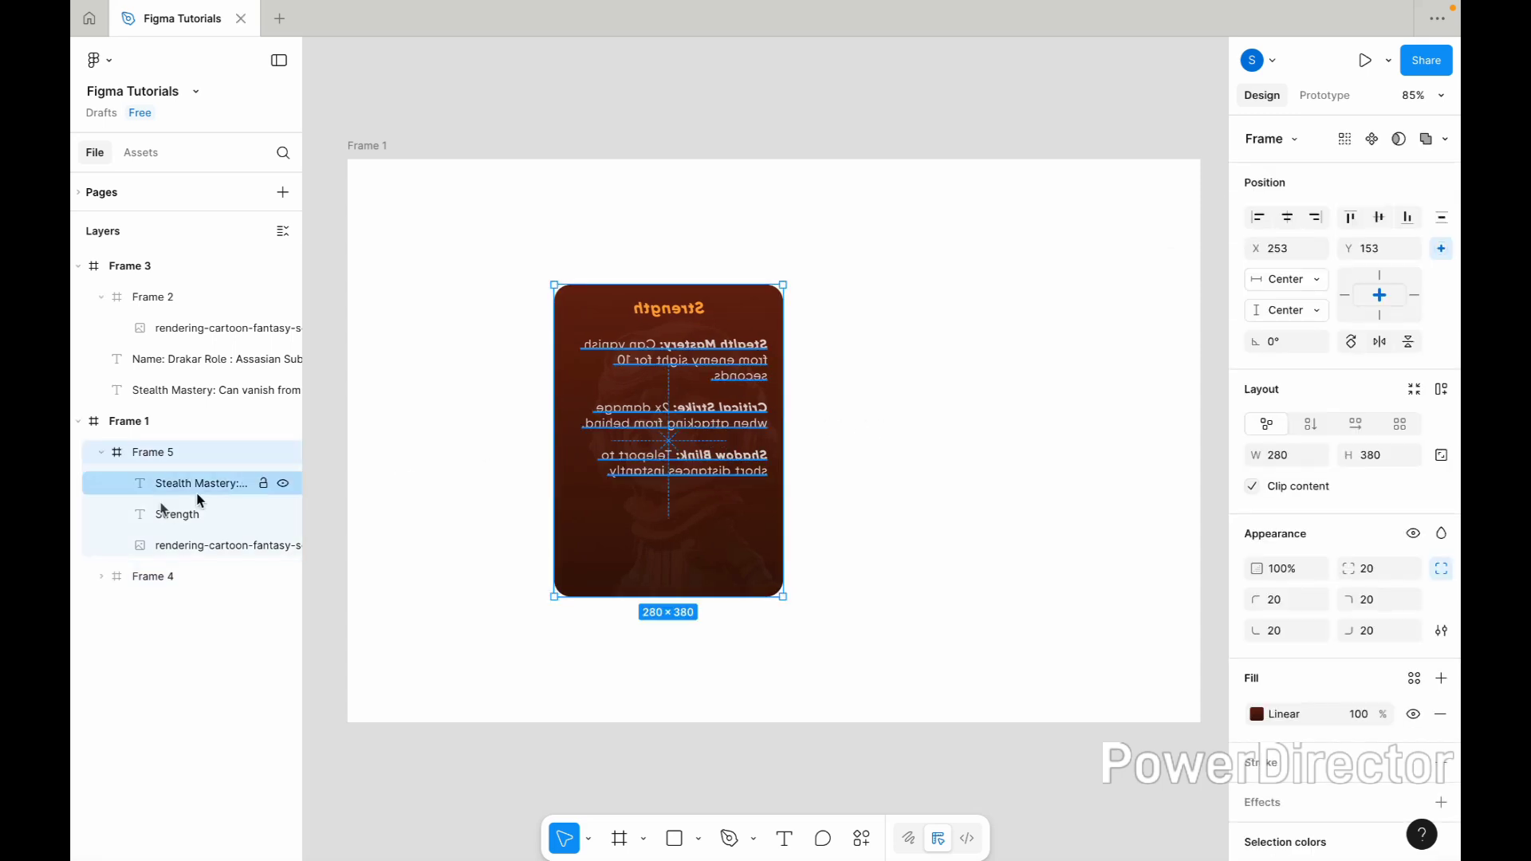
{"action": "left_click", "coordinate": [101, 452]}
{"action": "left_click_drag", "start_coordinate": [152, 449], "coordinate": [150, 500]}
Wrap the two stacked cards in a new frame and duplicate that frame beside the original at X 616.
{"action": "left_click_drag", "start_coordinate": [529, 263], "coordinate": [825, 646]}
{"action": "right_click", "coordinate": [727, 460]}
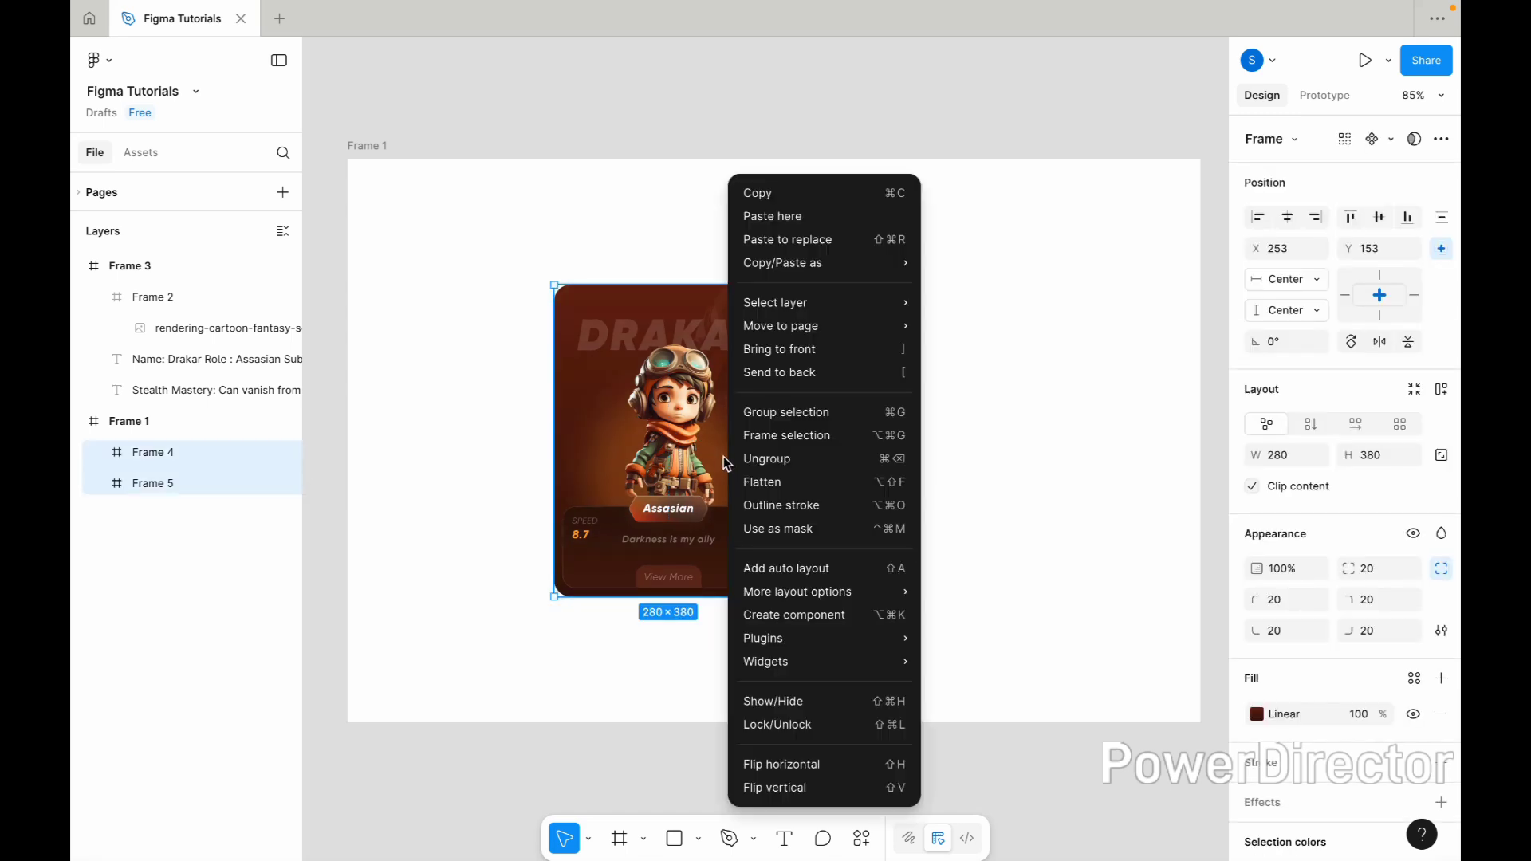
{"action": "left_click", "coordinate": [792, 435]}
{"action": "left_click_drag", "start_coordinate": [646, 396], "coordinate": [942, 396]}
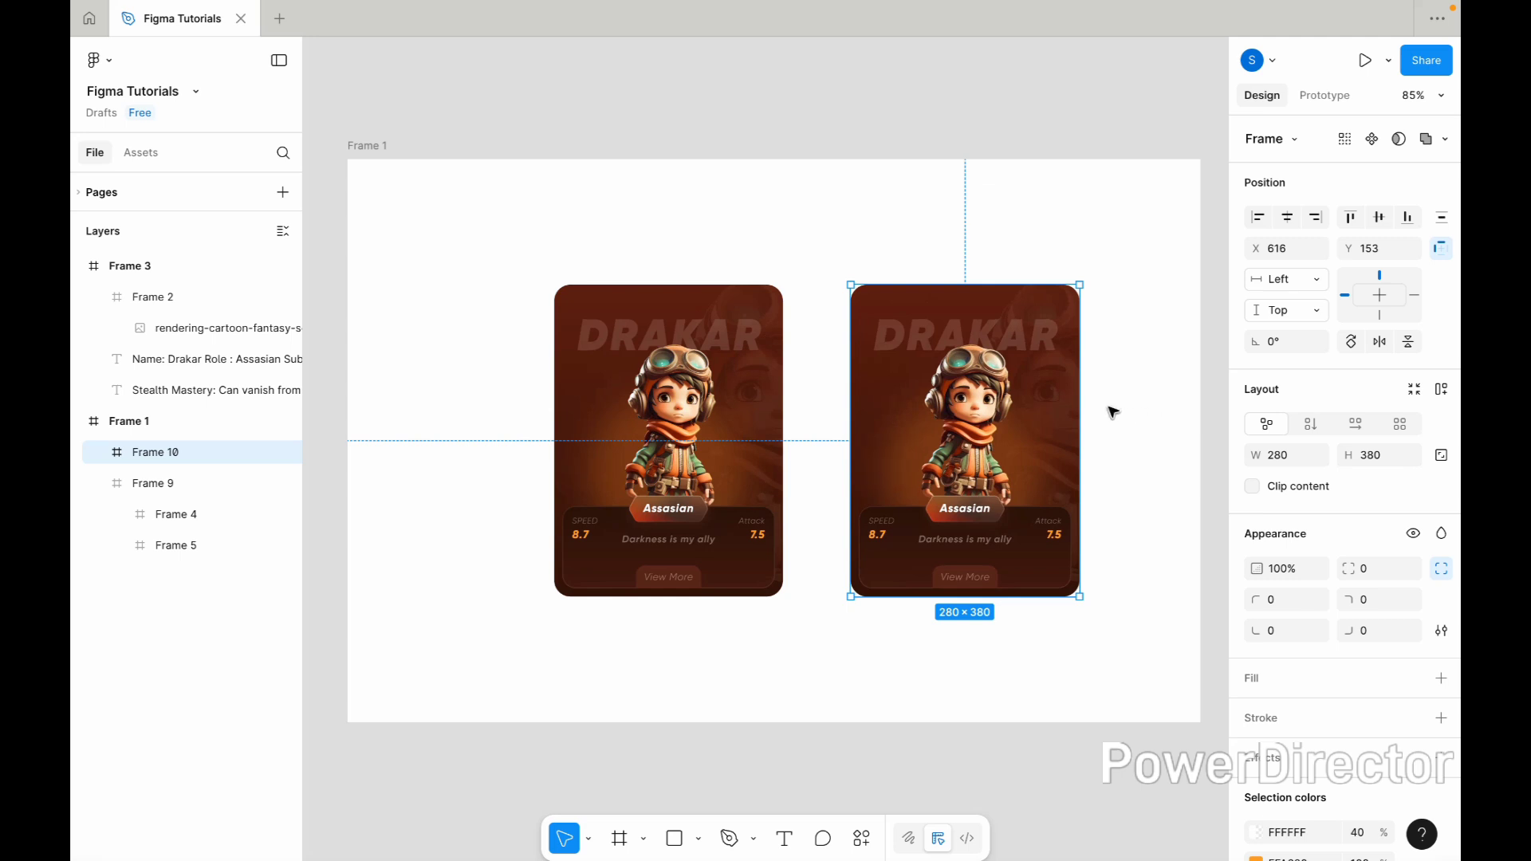
Hide the DRAKAR card (Frame 4) in the duplicated frame and select its Strength card (Frame 5).
{"action": "left_click", "coordinate": [101, 452]}
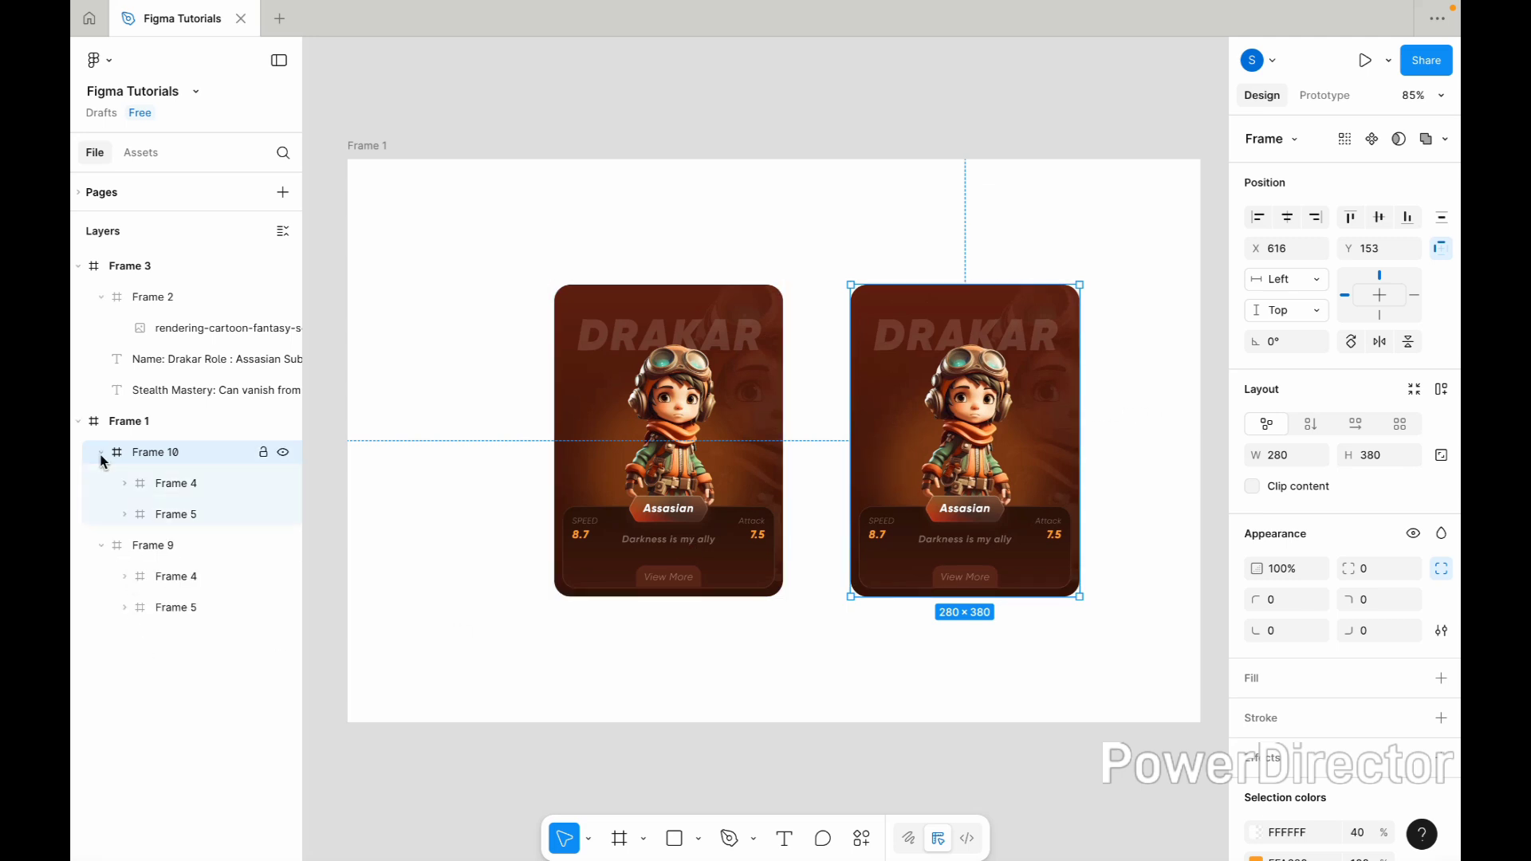
{"action": "left_click", "coordinate": [170, 484]}
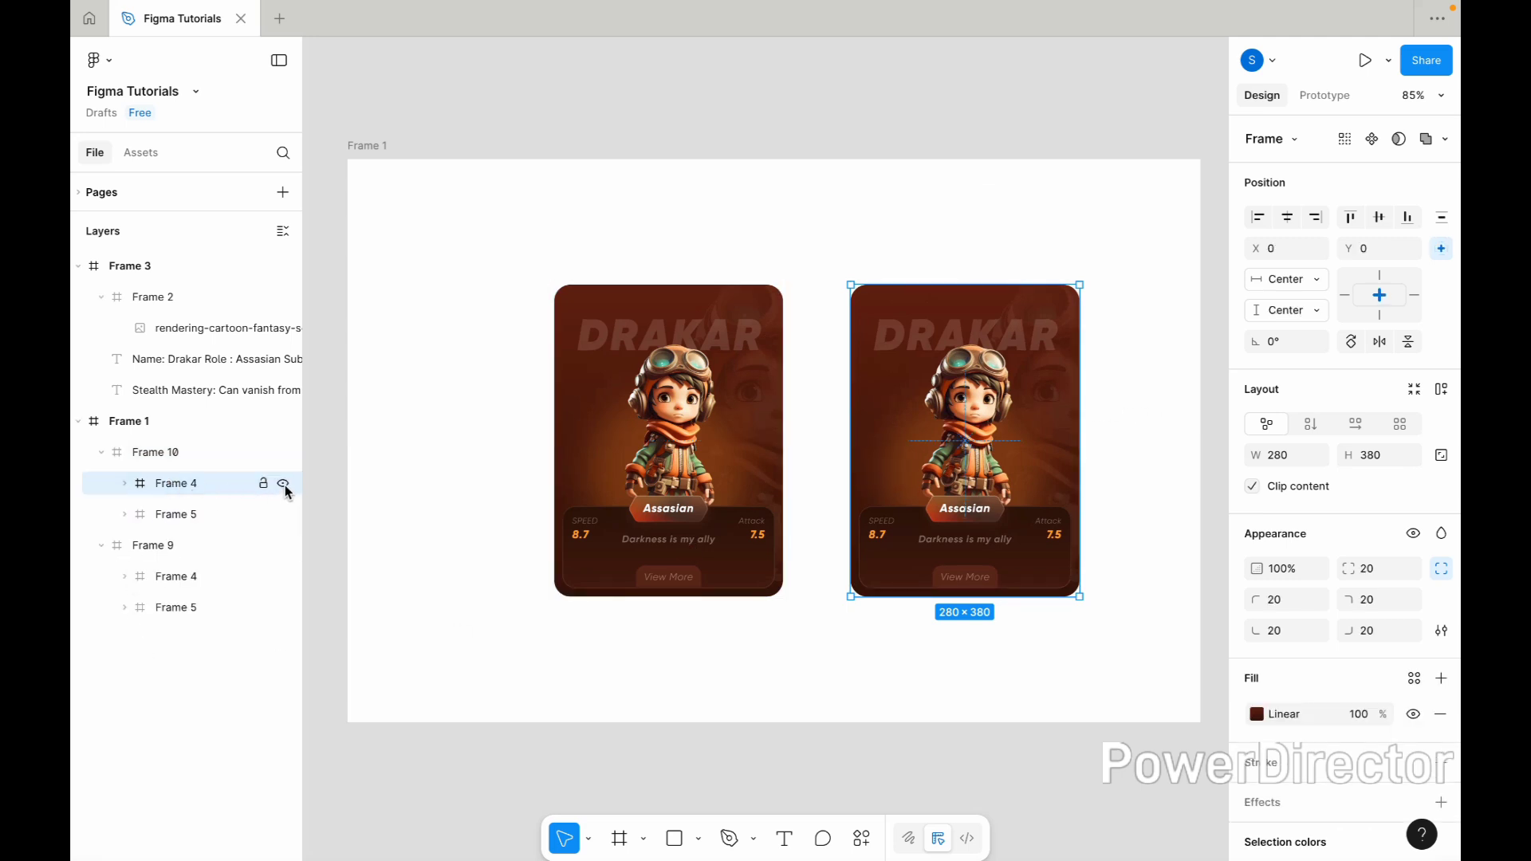
{"action": "left_click", "coordinate": [283, 484]}
{"action": "left_click", "coordinate": [260, 504]}
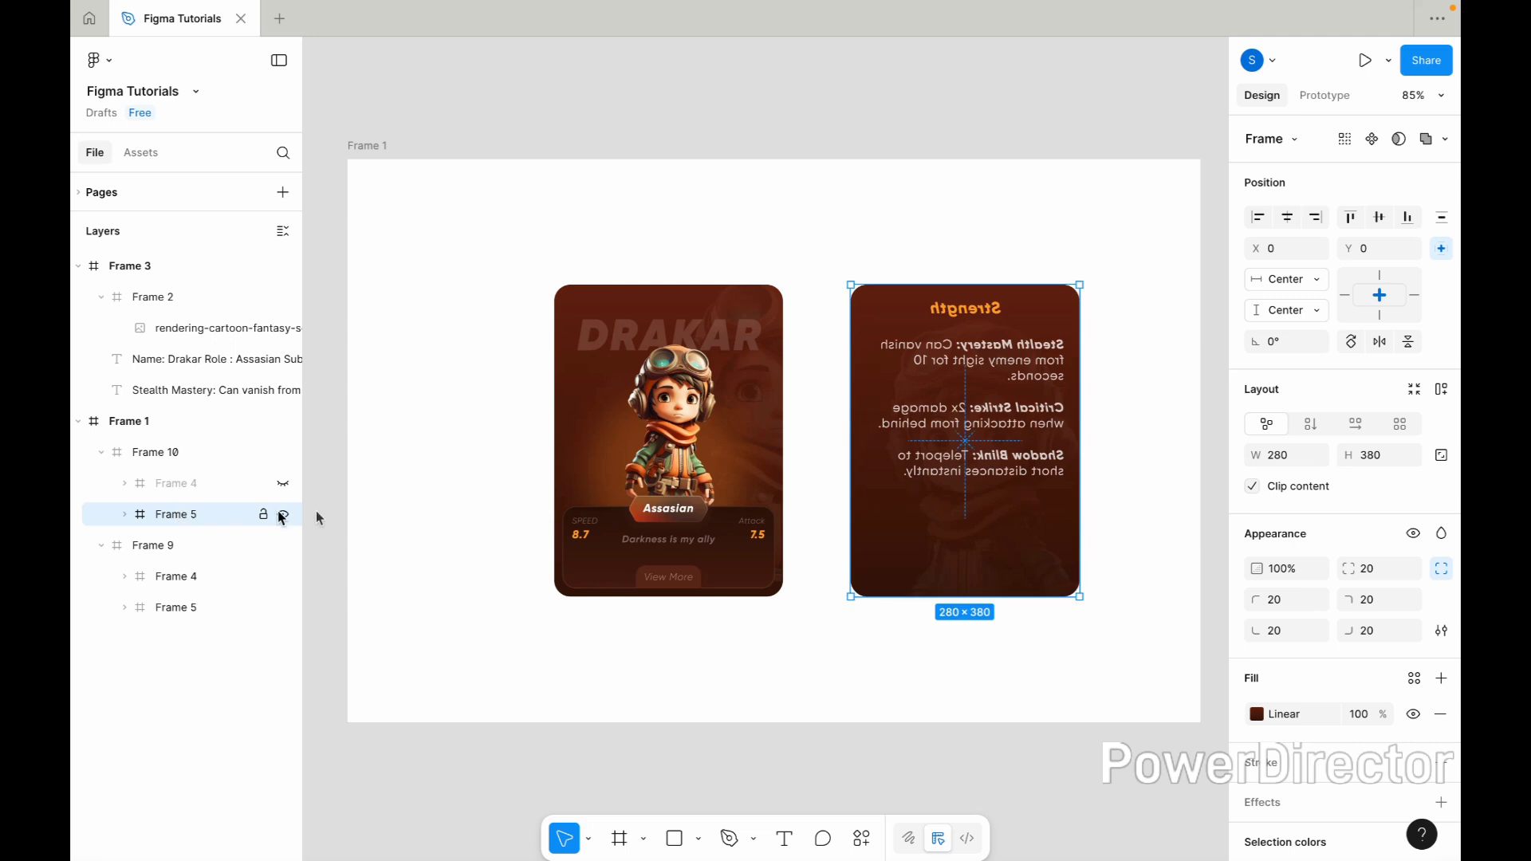
Flip the duplicated frame's Strength card horizontally so its text reads normally.
{"action": "right_click", "coordinate": [963, 474]}
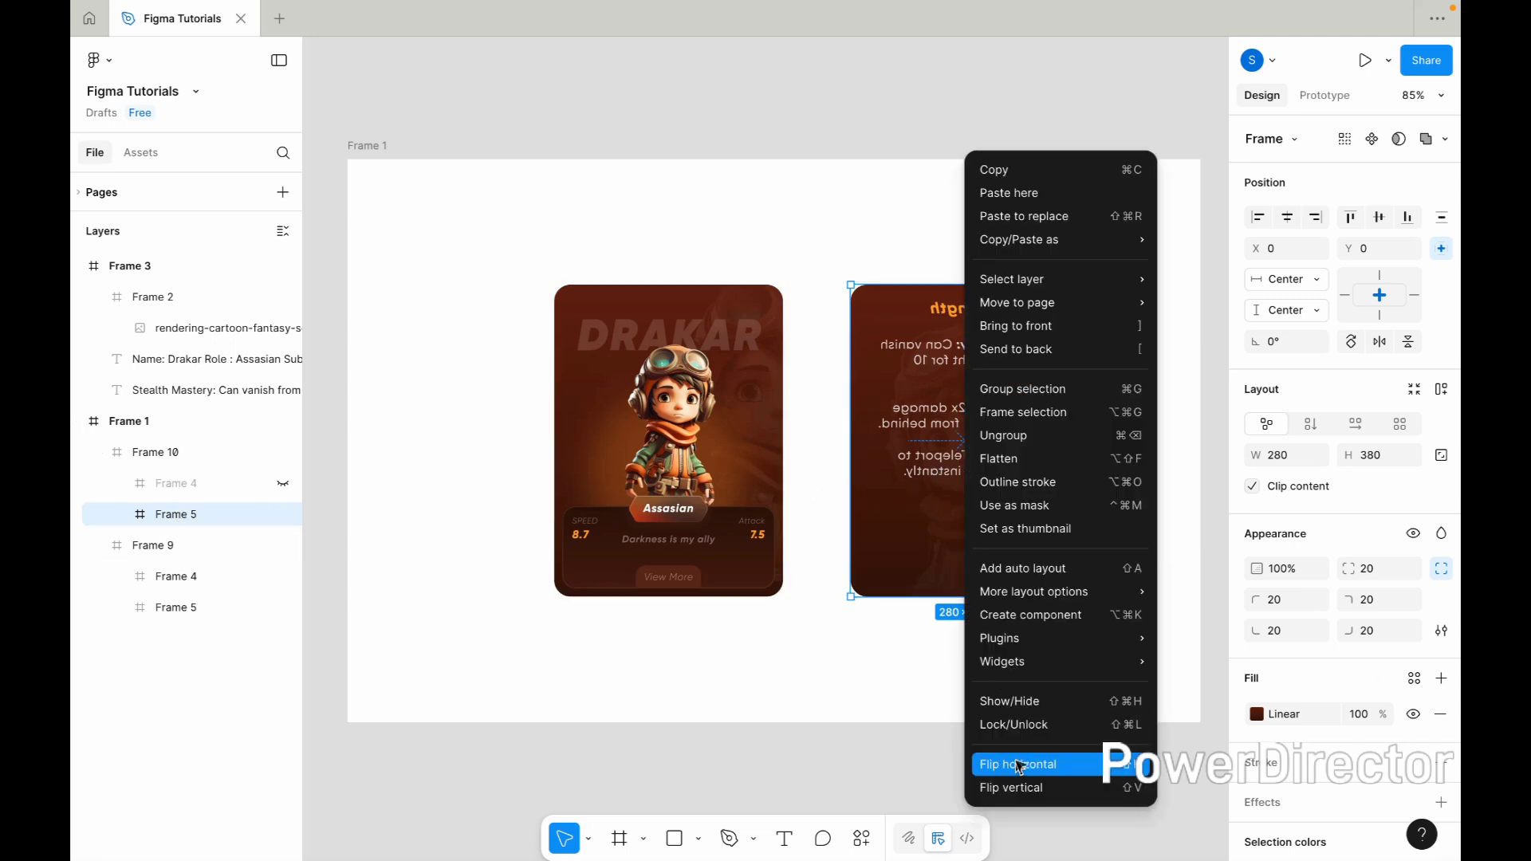
{"action": "left_click", "coordinate": [1019, 765]}
{"action": "left_click", "coordinate": [998, 753]}
Create a component set from the DRAKAR frame and the Strength frame, making them two variants.
{"action": "scroll", "coordinate": [998, 753], "scroll_direction": "right", "scroll_amount": 2}
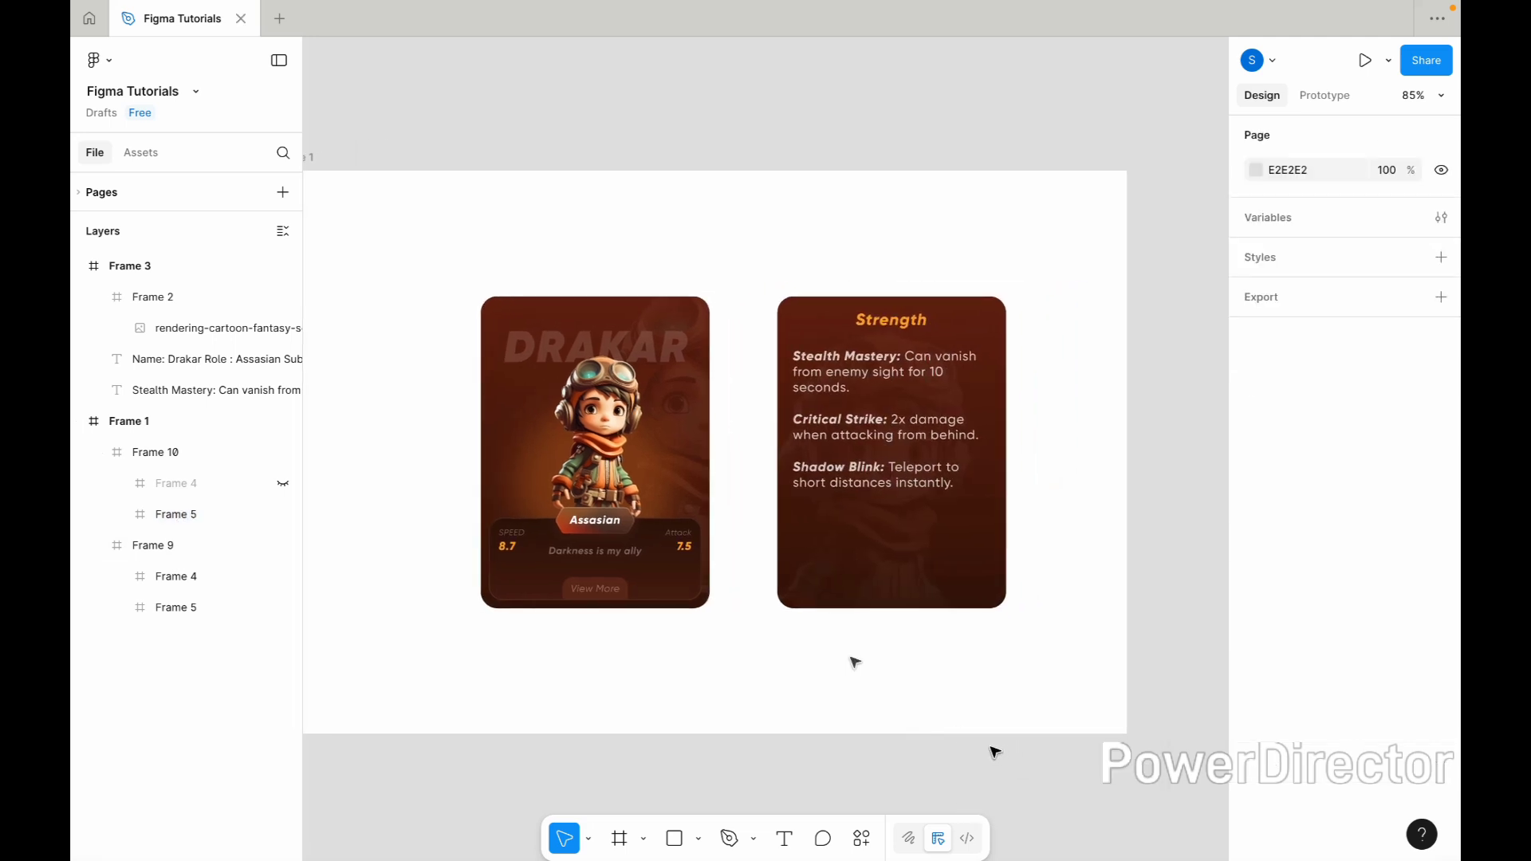
{"action": "left_click", "coordinate": [642, 527]}
{"action": "left_click", "coordinate": [894, 542], "text": "shift"}
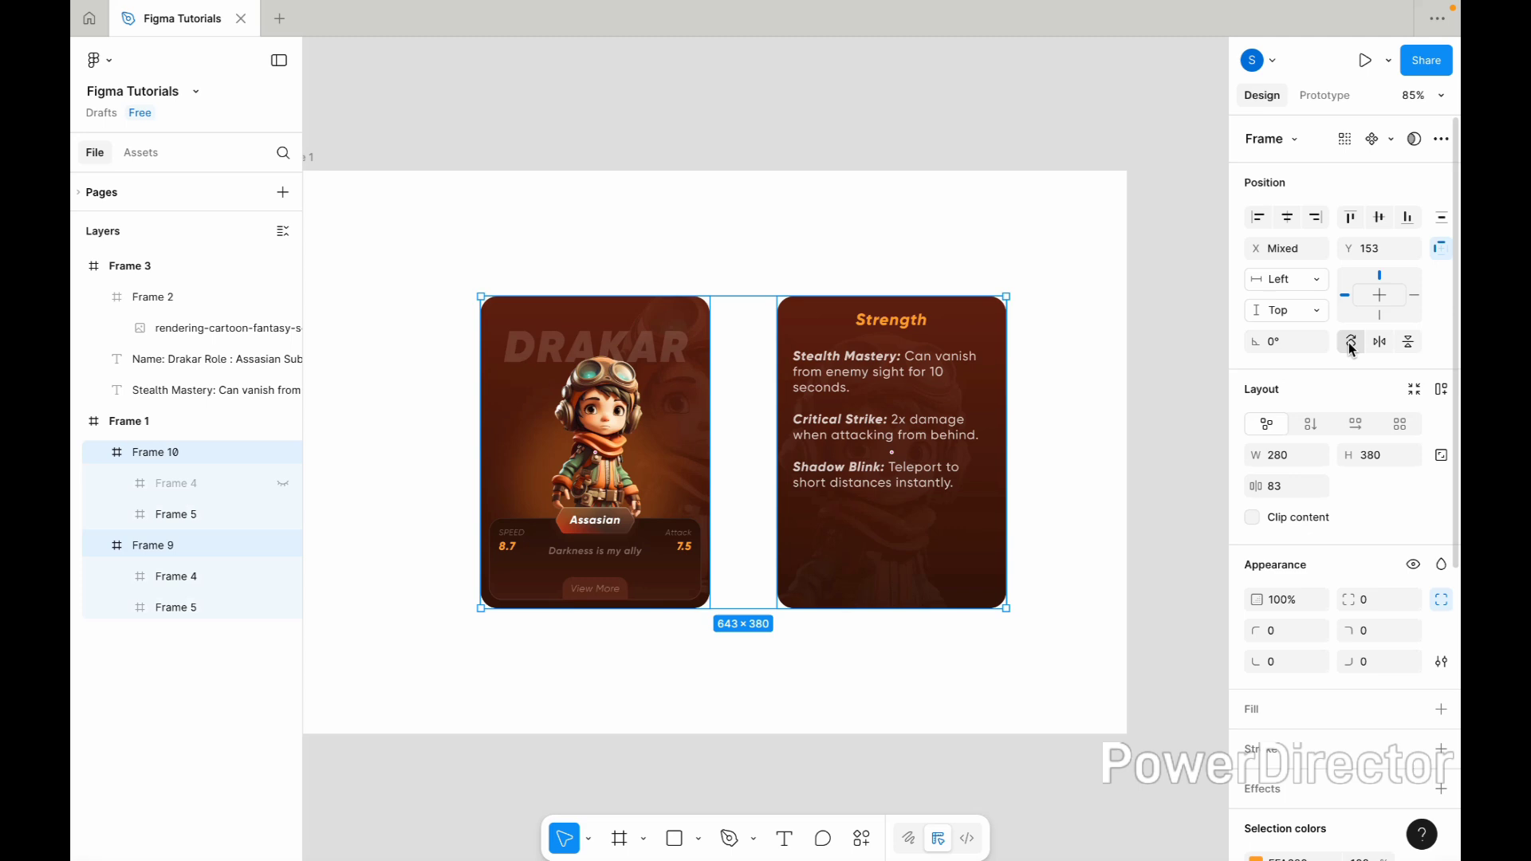
{"action": "left_click", "coordinate": [1390, 140]}
{"action": "left_click", "coordinate": [1355, 224]}
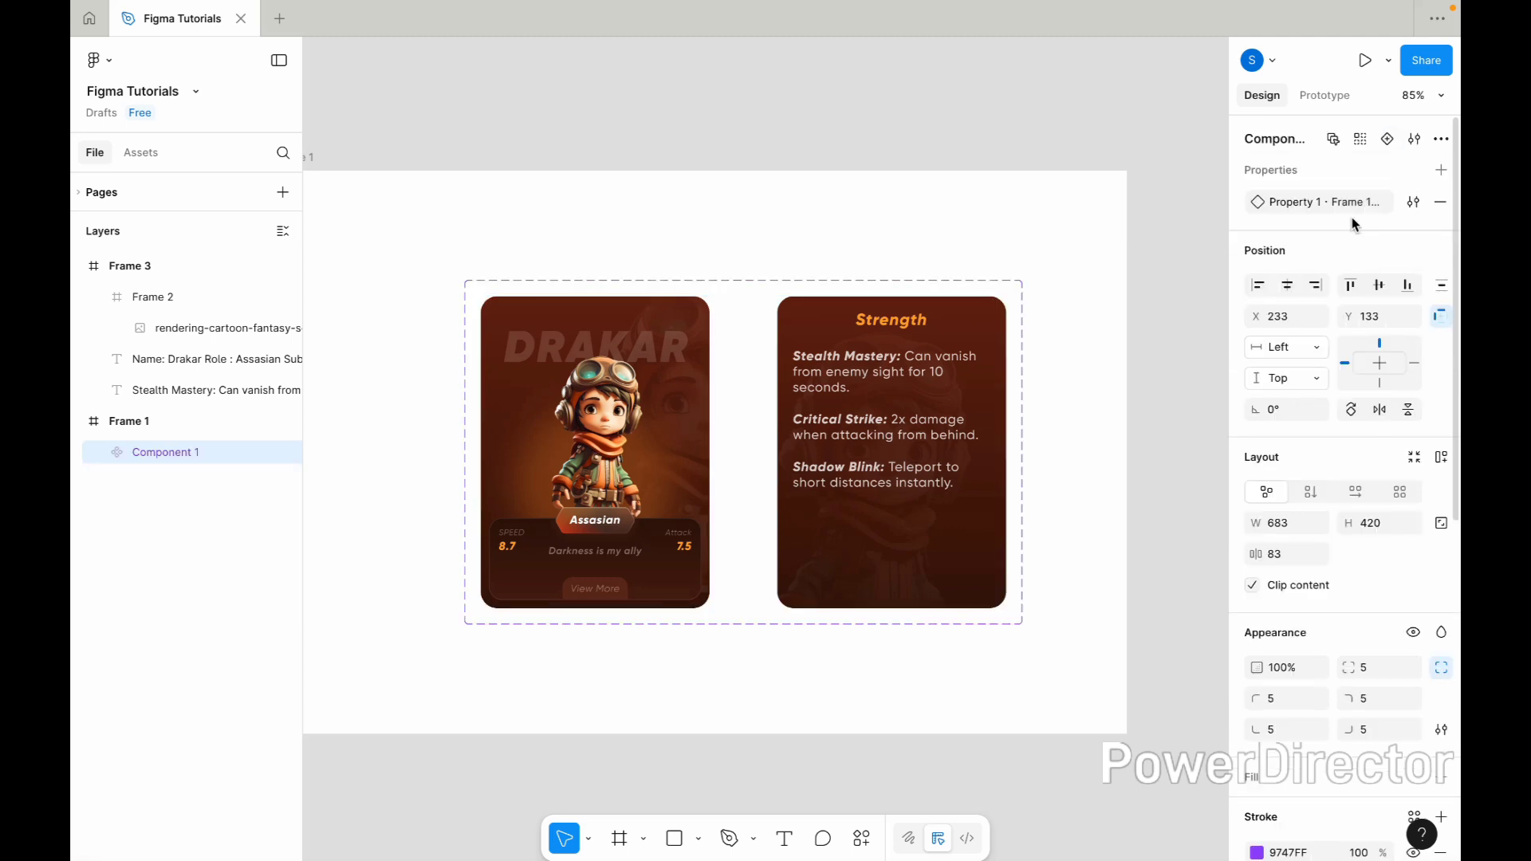
Add a While hovering interaction from the DRAKAR variant that changes to Frame 10 with Smart animate, Ease out, 300ms.
{"action": "left_click", "coordinate": [687, 352]}
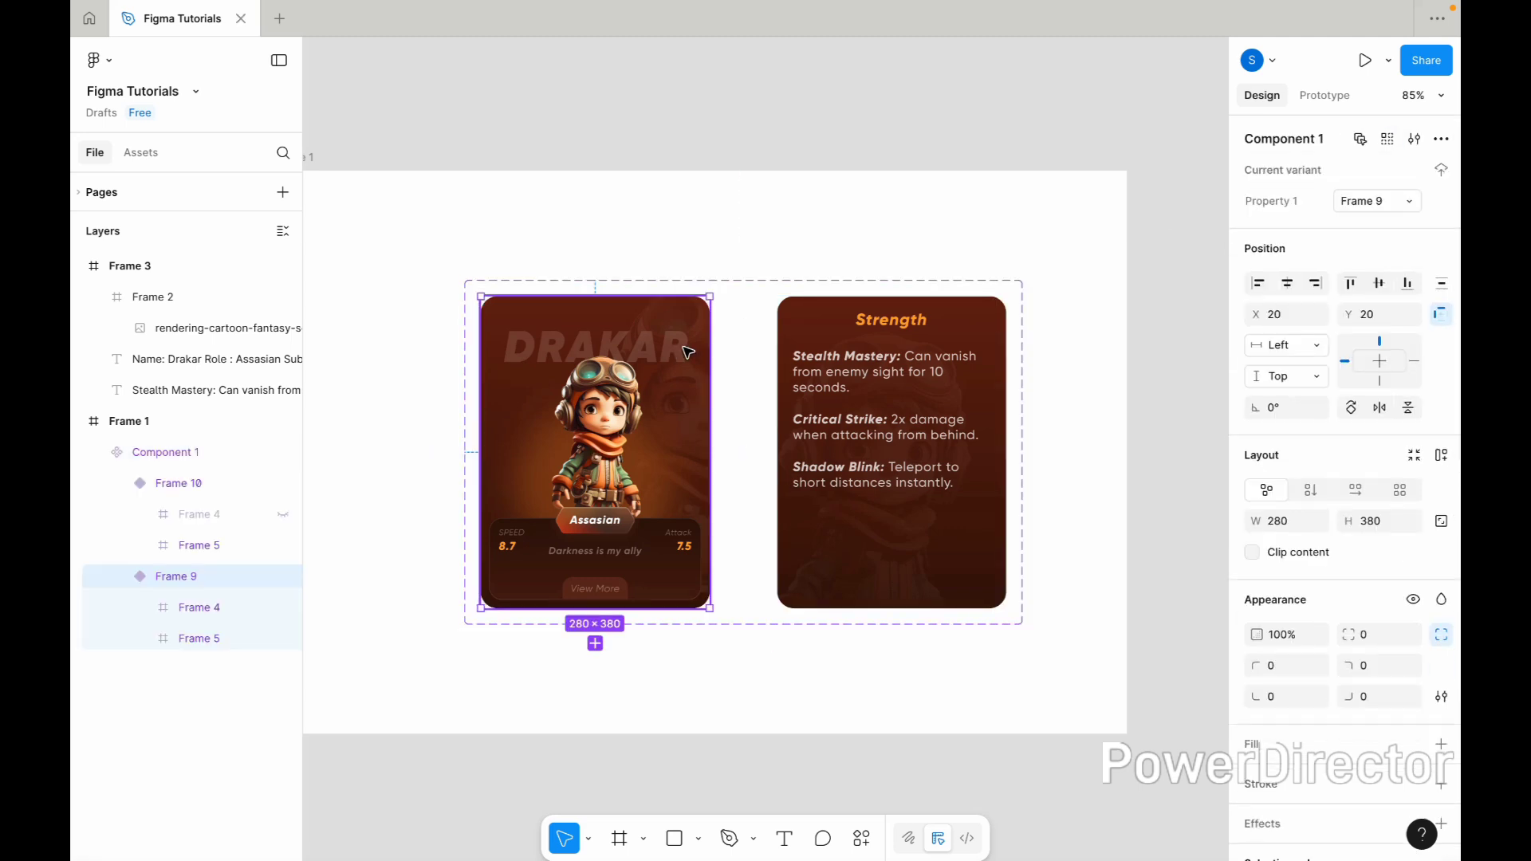
{"action": "left_click", "coordinate": [1305, 96]}
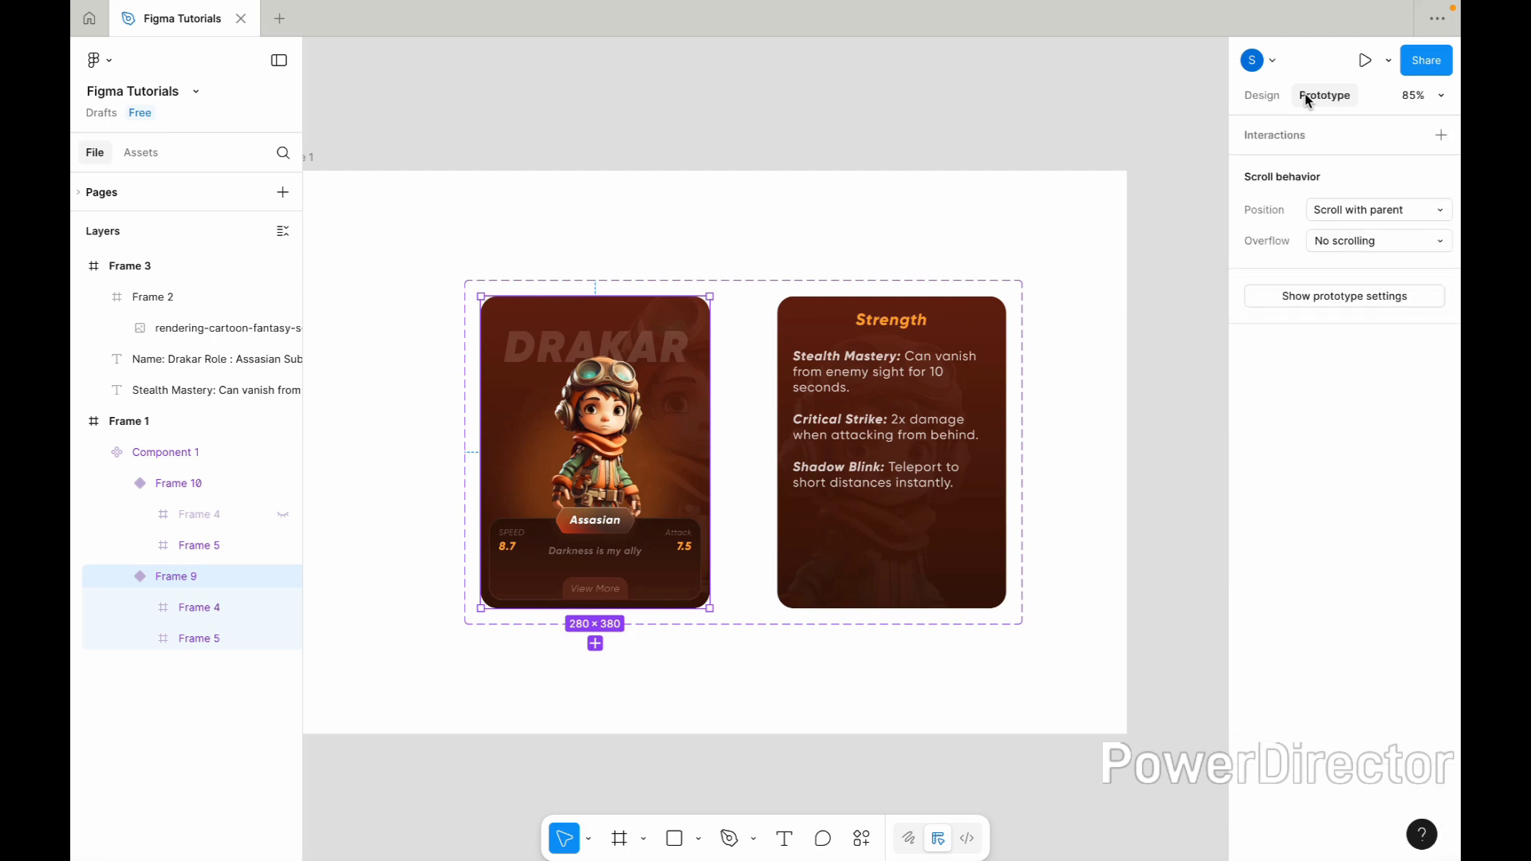
{"action": "left_click_drag", "start_coordinate": [710, 453], "coordinate": [819, 472]}
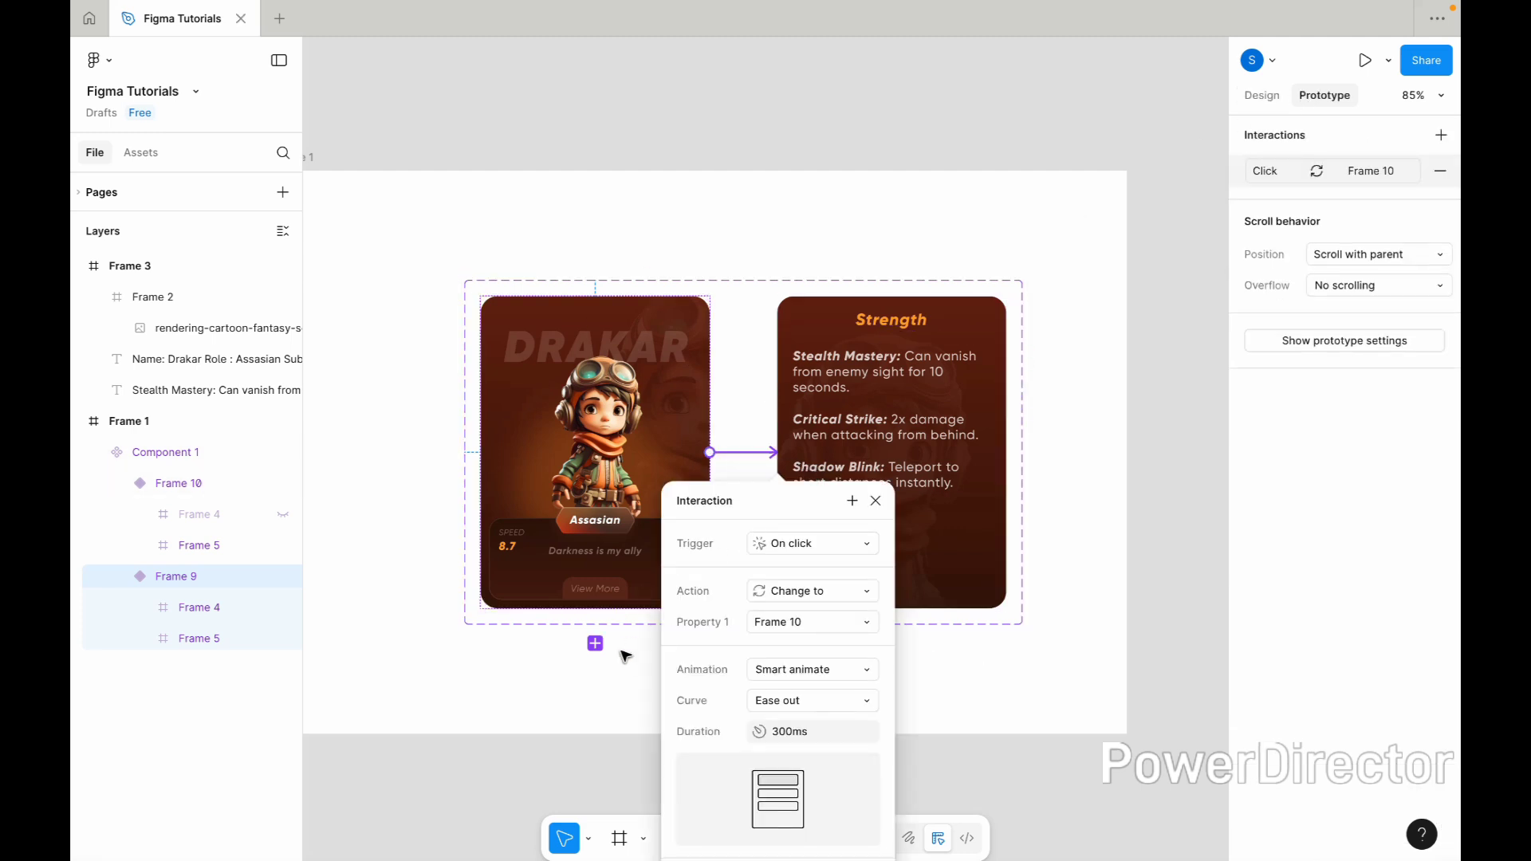
{"action": "scroll", "coordinate": [625, 656], "scroll_direction": "down", "scroll_amount": 1}
{"action": "left_click", "coordinate": [807, 531]}
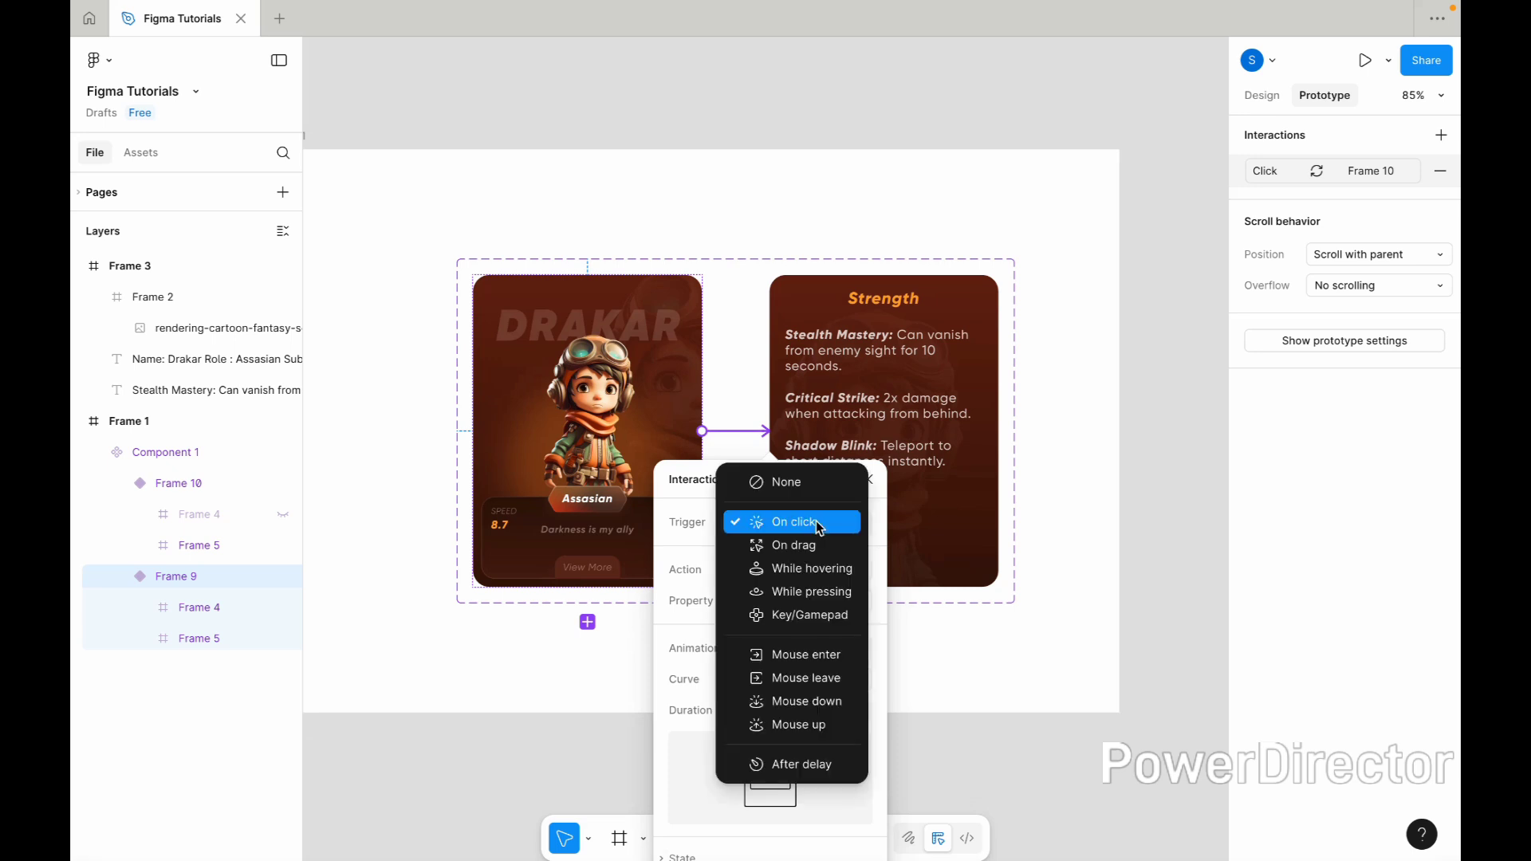
{"action": "left_click", "coordinate": [827, 567]}
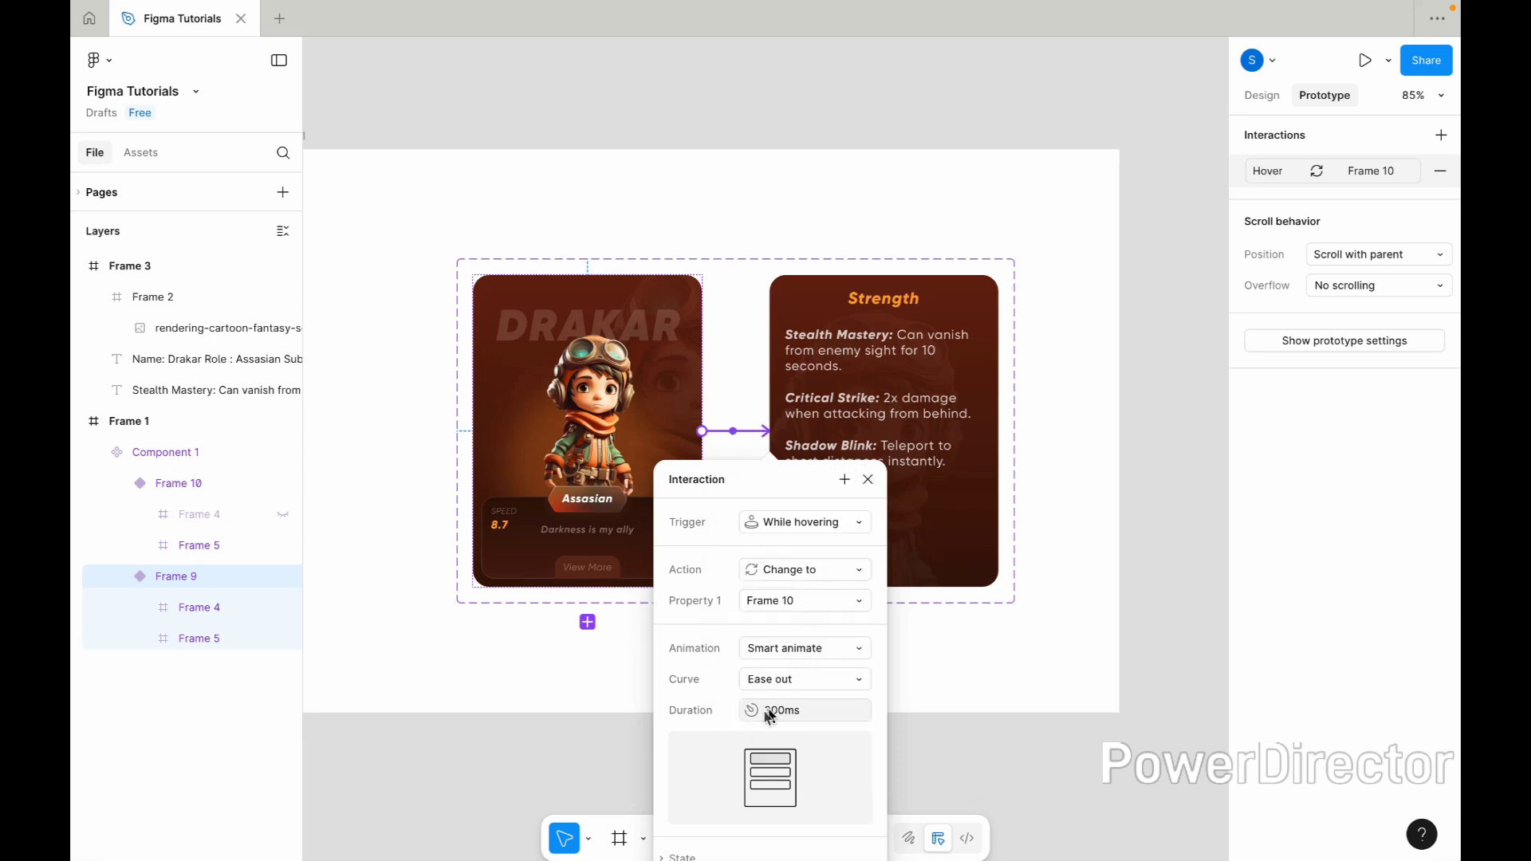
{"action": "left_click", "coordinate": [934, 718]}
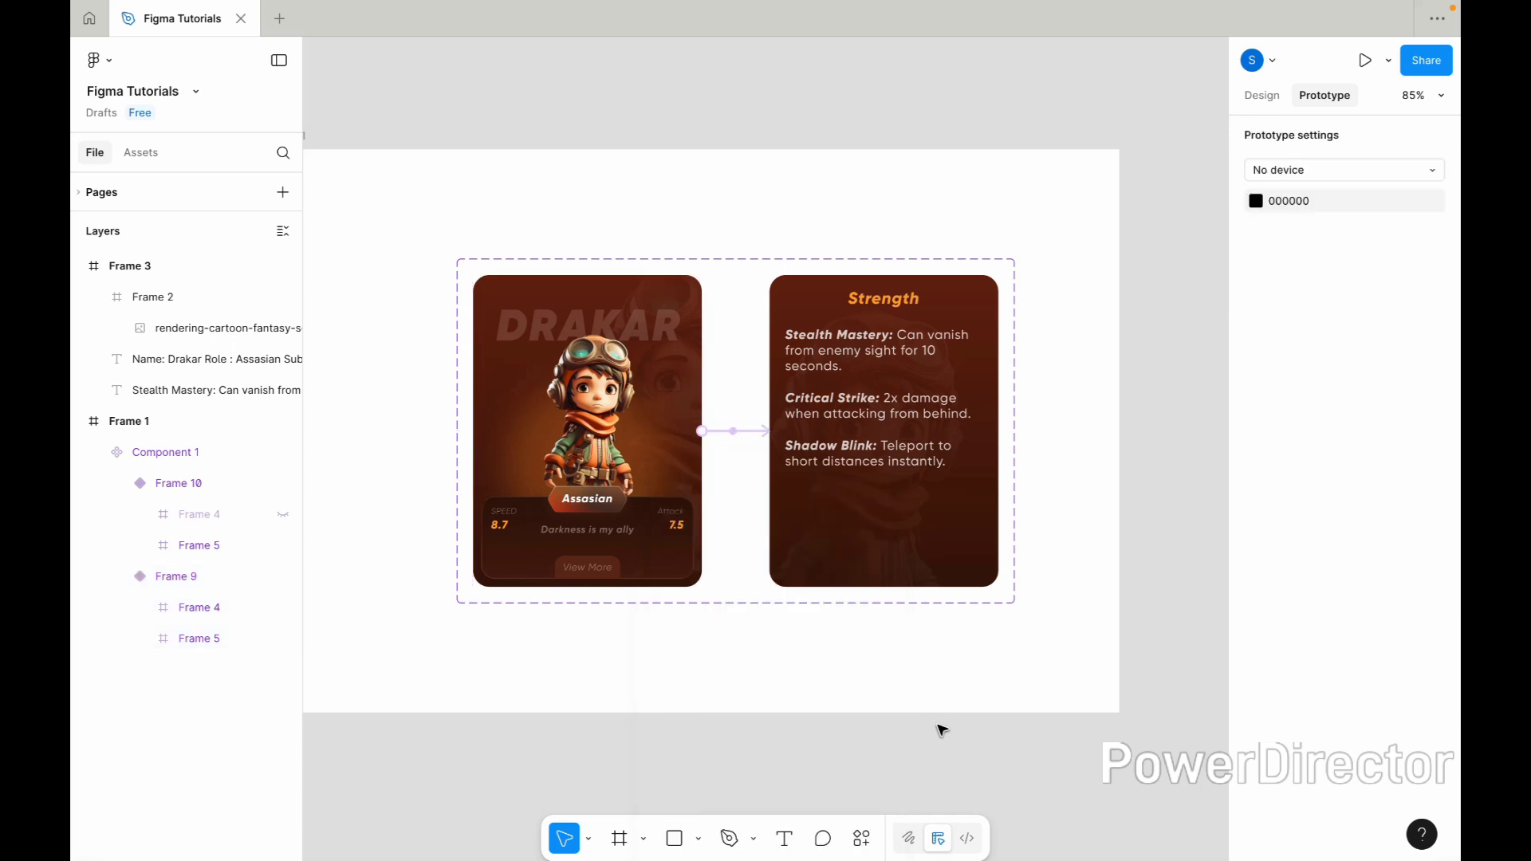
Draw a new frame of about 584 × 635 on the canvas below Frame 1.
{"action": "scroll", "coordinate": [934, 717], "scroll_direction": "down", "scroll_amount": 2}
{"action": "scroll", "coordinate": [940, 726], "scroll_direction": "down", "scroll_amount": 3}
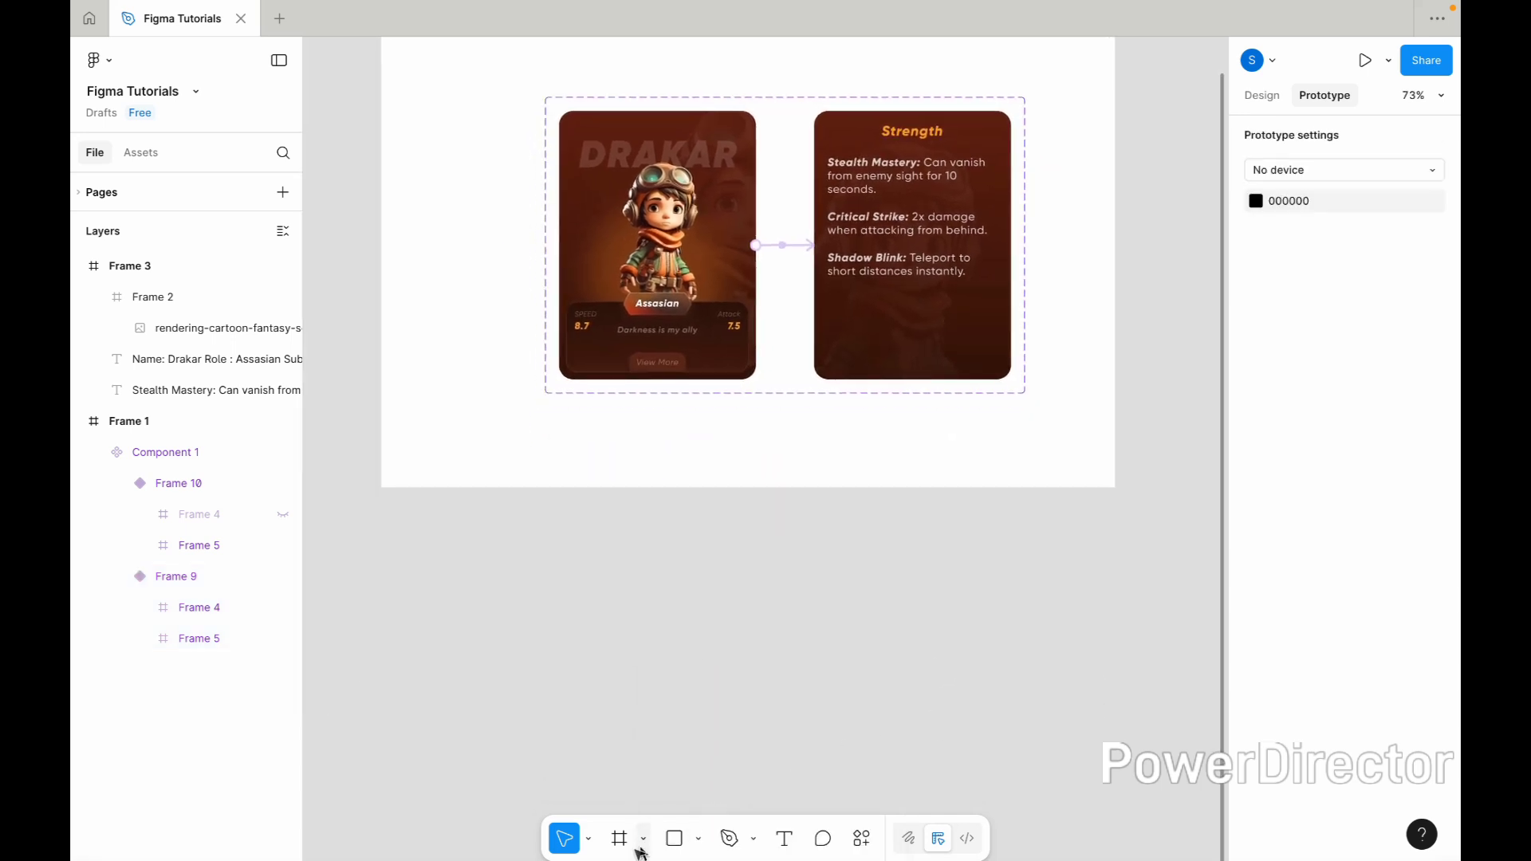
{"action": "left_click", "coordinate": [619, 837]}
{"action": "scroll", "coordinate": [758, 711], "scroll_direction": "down", "scroll_amount": 3}
{"action": "scroll", "coordinate": [758, 712], "scroll_direction": "down", "scroll_amount": 2}
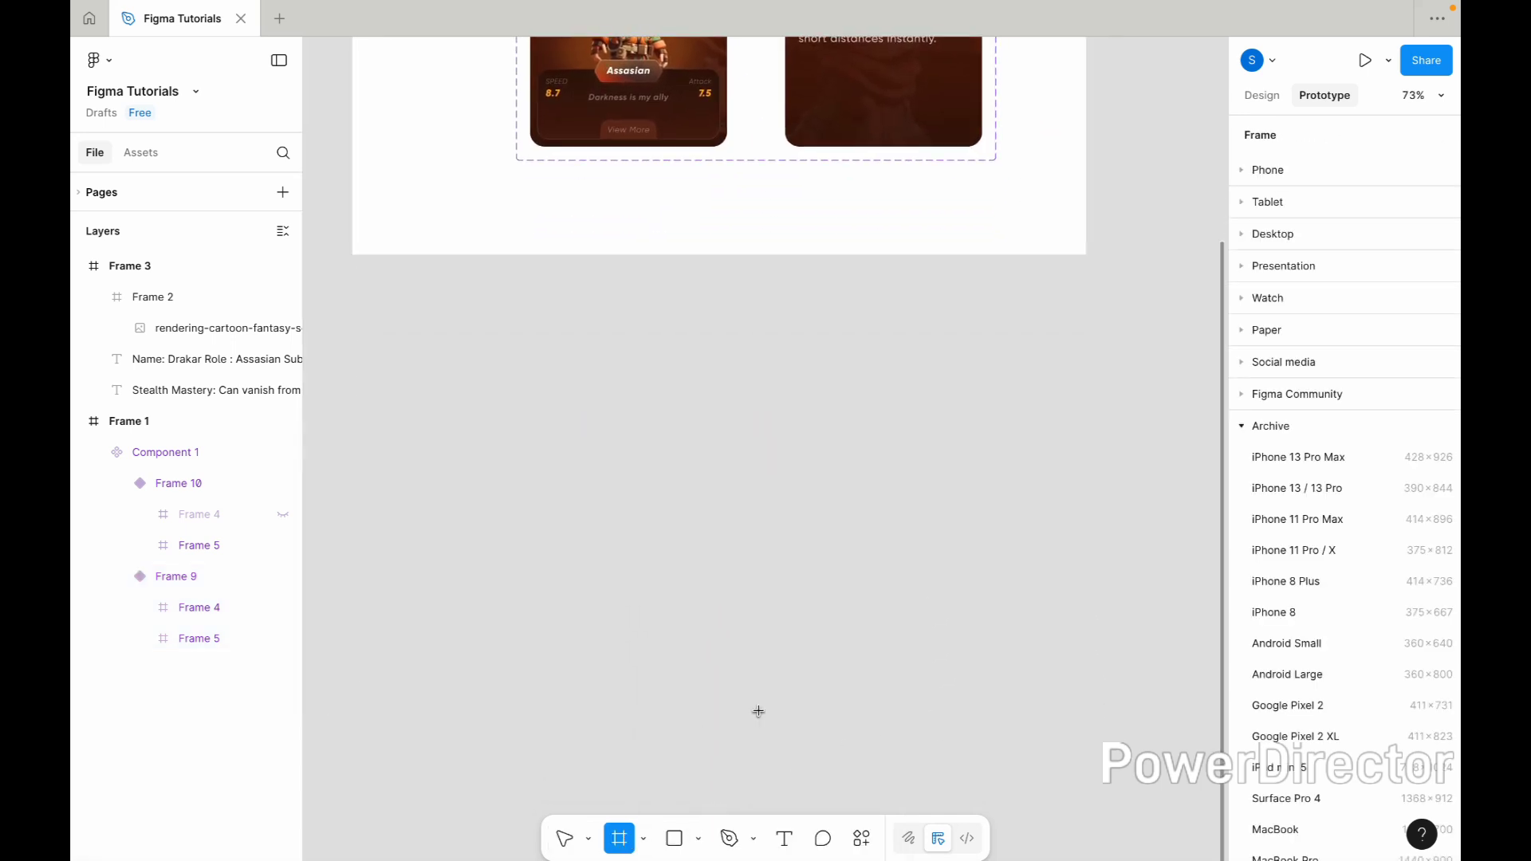
{"action": "left_click_drag", "start_coordinate": [564, 327], "coordinate": [975, 774]}
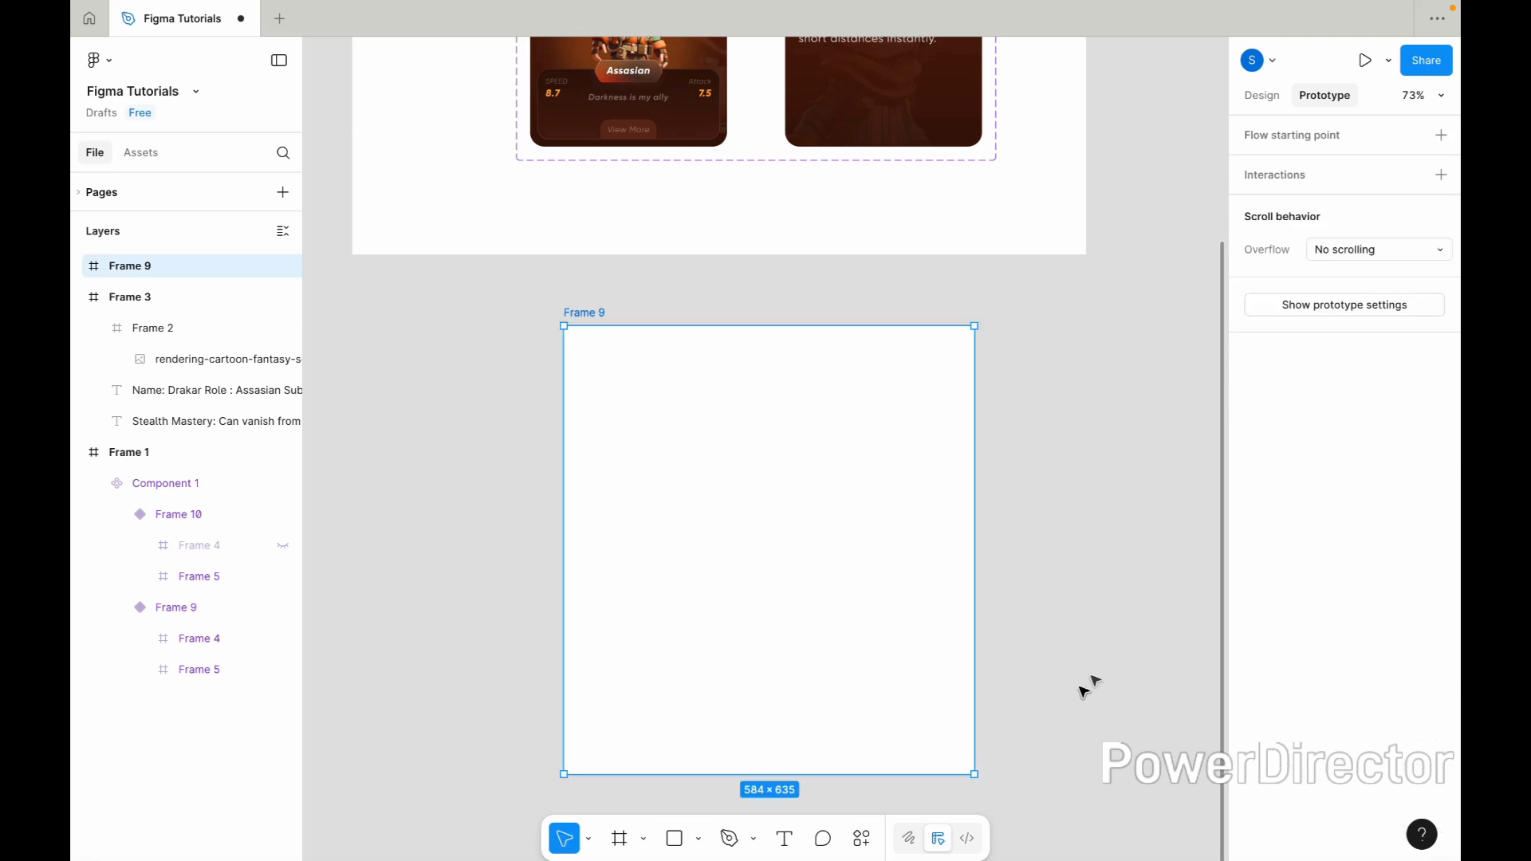
{"action": "left_click", "coordinate": [1094, 680]}
Copy the DRAKAR variant from the component set and paste it as an instance into the new frame.
{"action": "scroll", "coordinate": [1093, 678], "scroll_direction": "up", "scroll_amount": 7}
{"action": "left_click", "coordinate": [659, 329]}
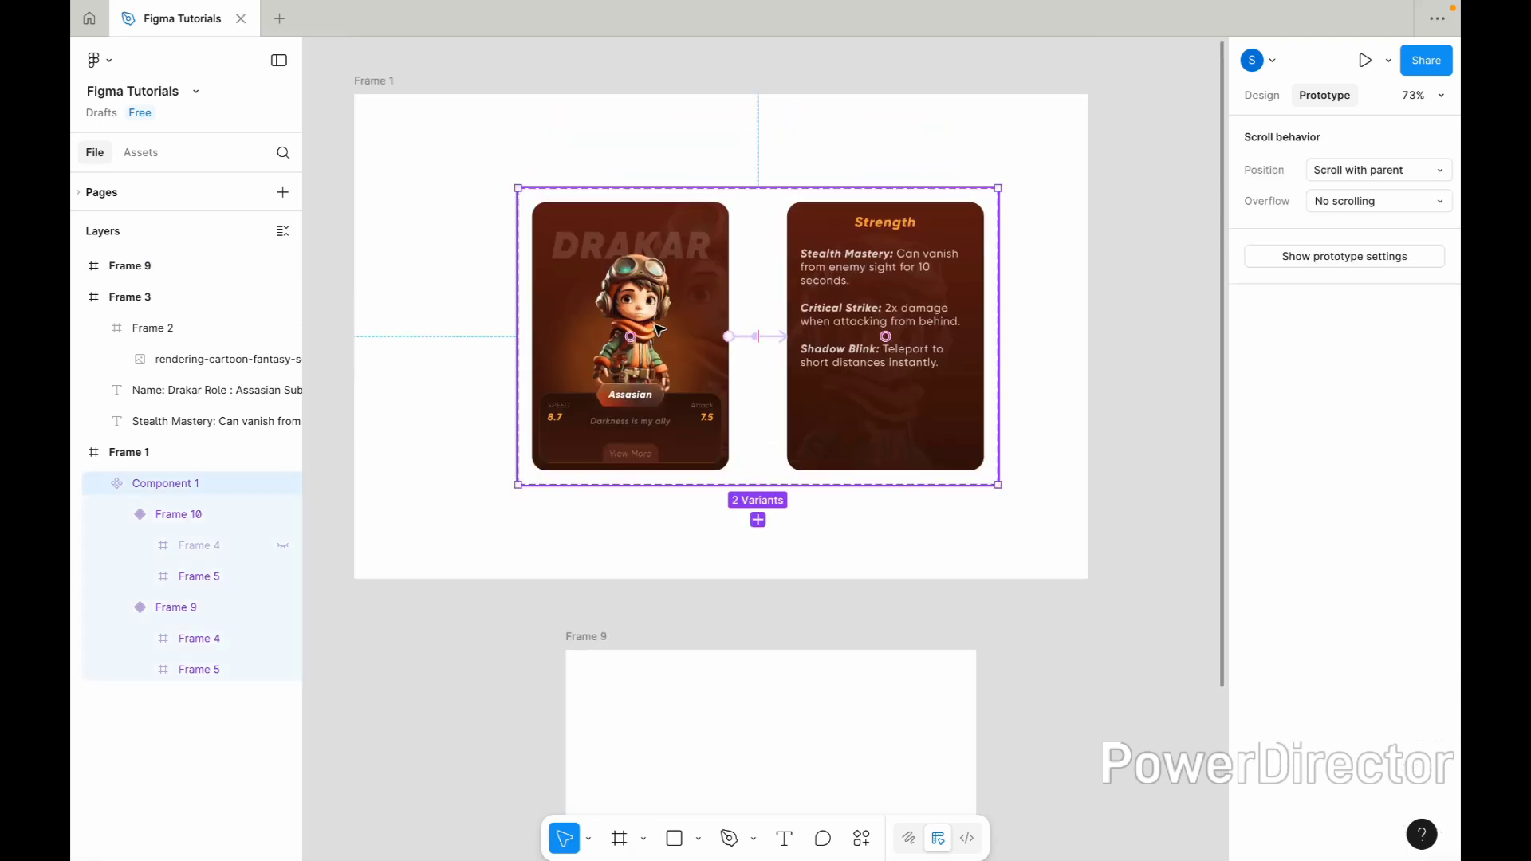
{"action": "double_click", "coordinate": [658, 329]}
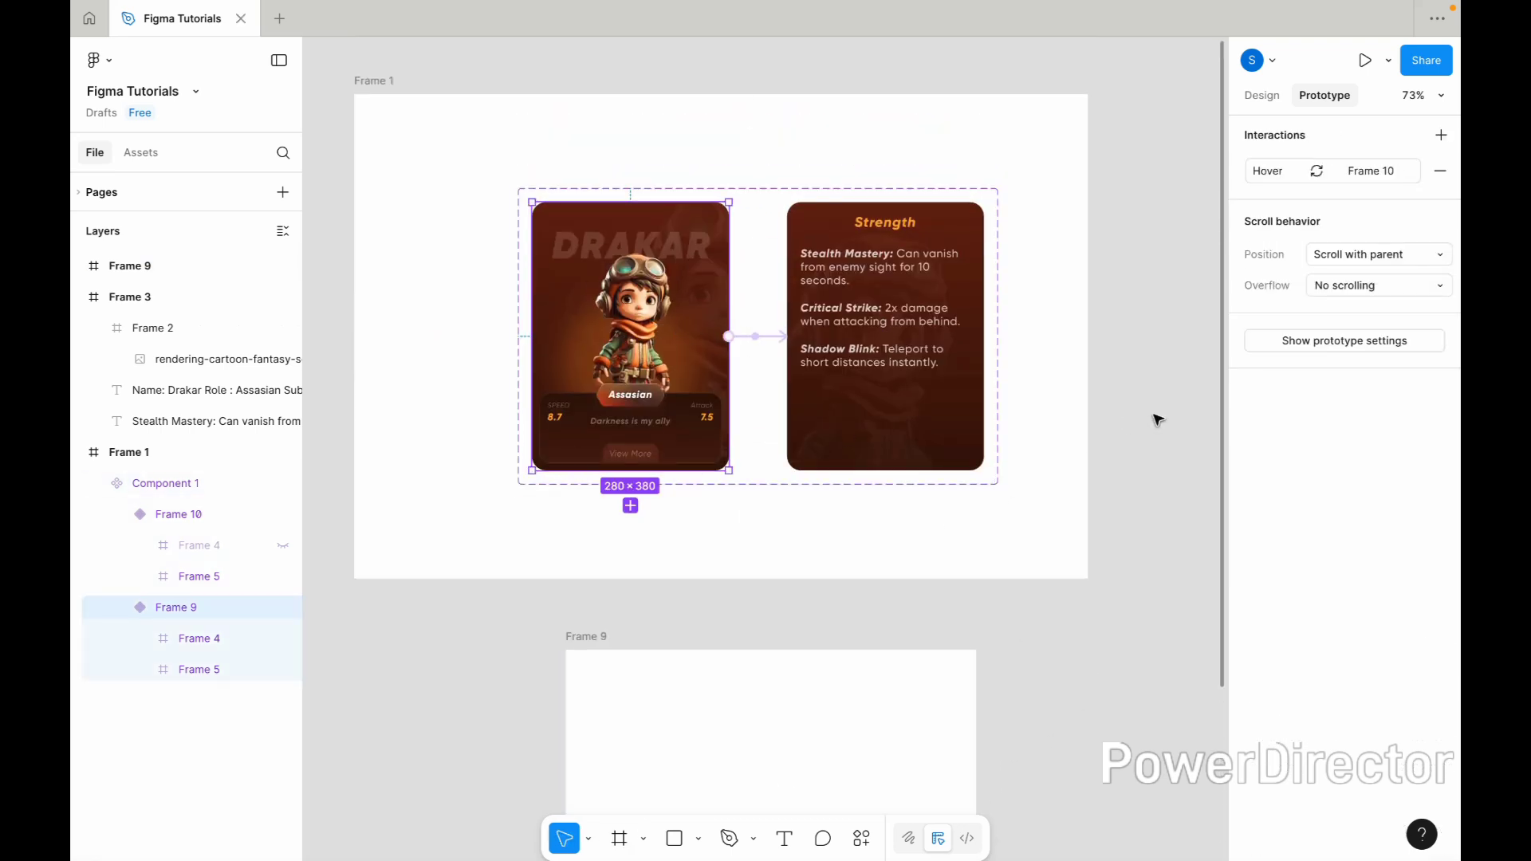
{"action": "scroll", "coordinate": [1159, 418], "scroll_direction": "down", "scroll_amount": 9}
{"action": "left_click", "coordinate": [604, 168]}
{"action": "key", "text": "ctrl+v"}
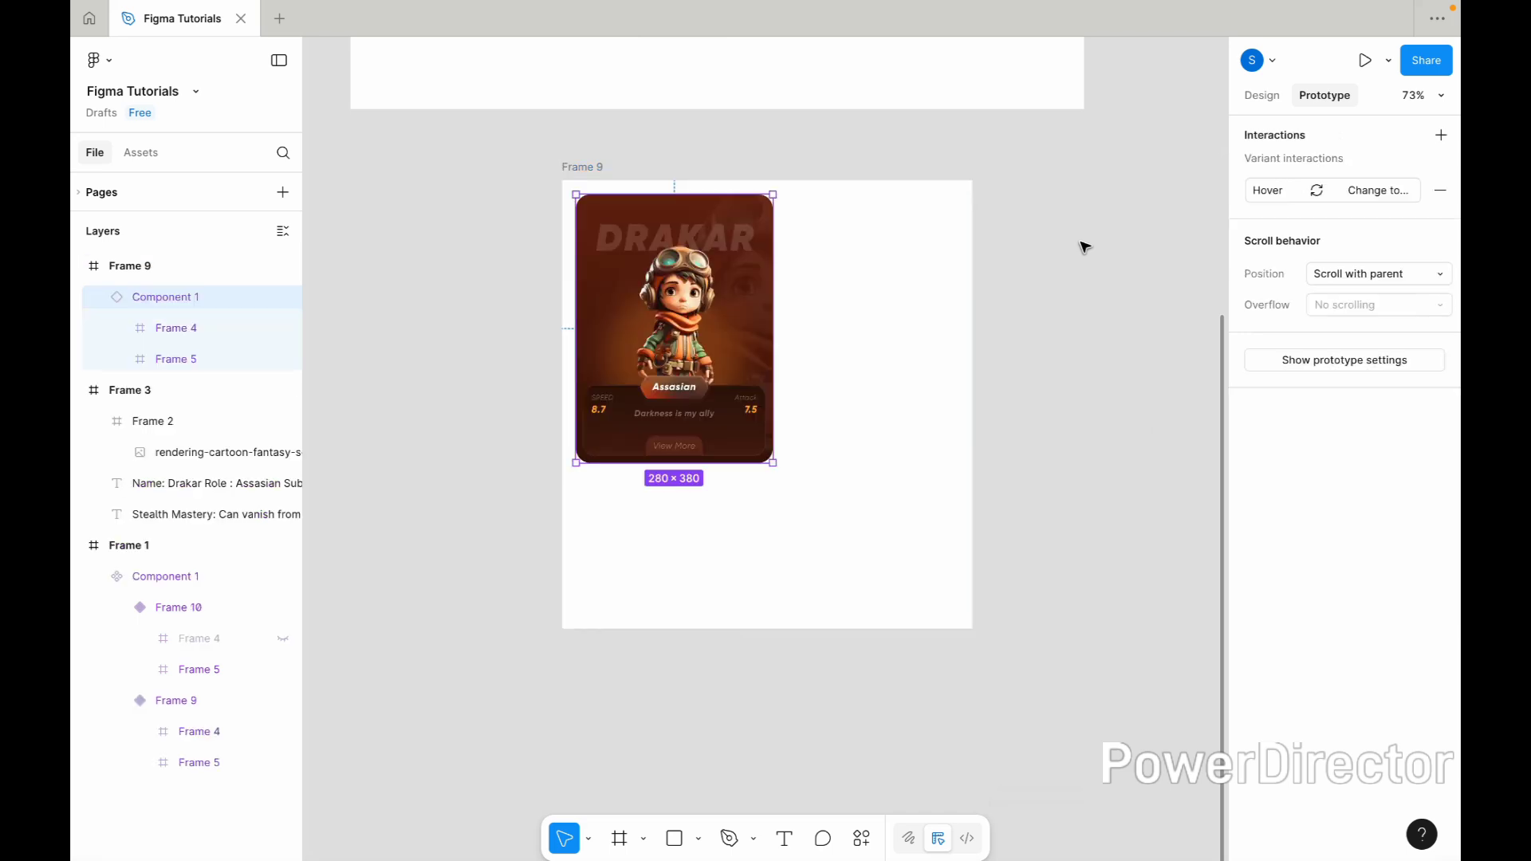
Center the DRAKAR card instance horizontally and vertically within the new frame.
{"action": "left_click", "coordinate": [1262, 95]}
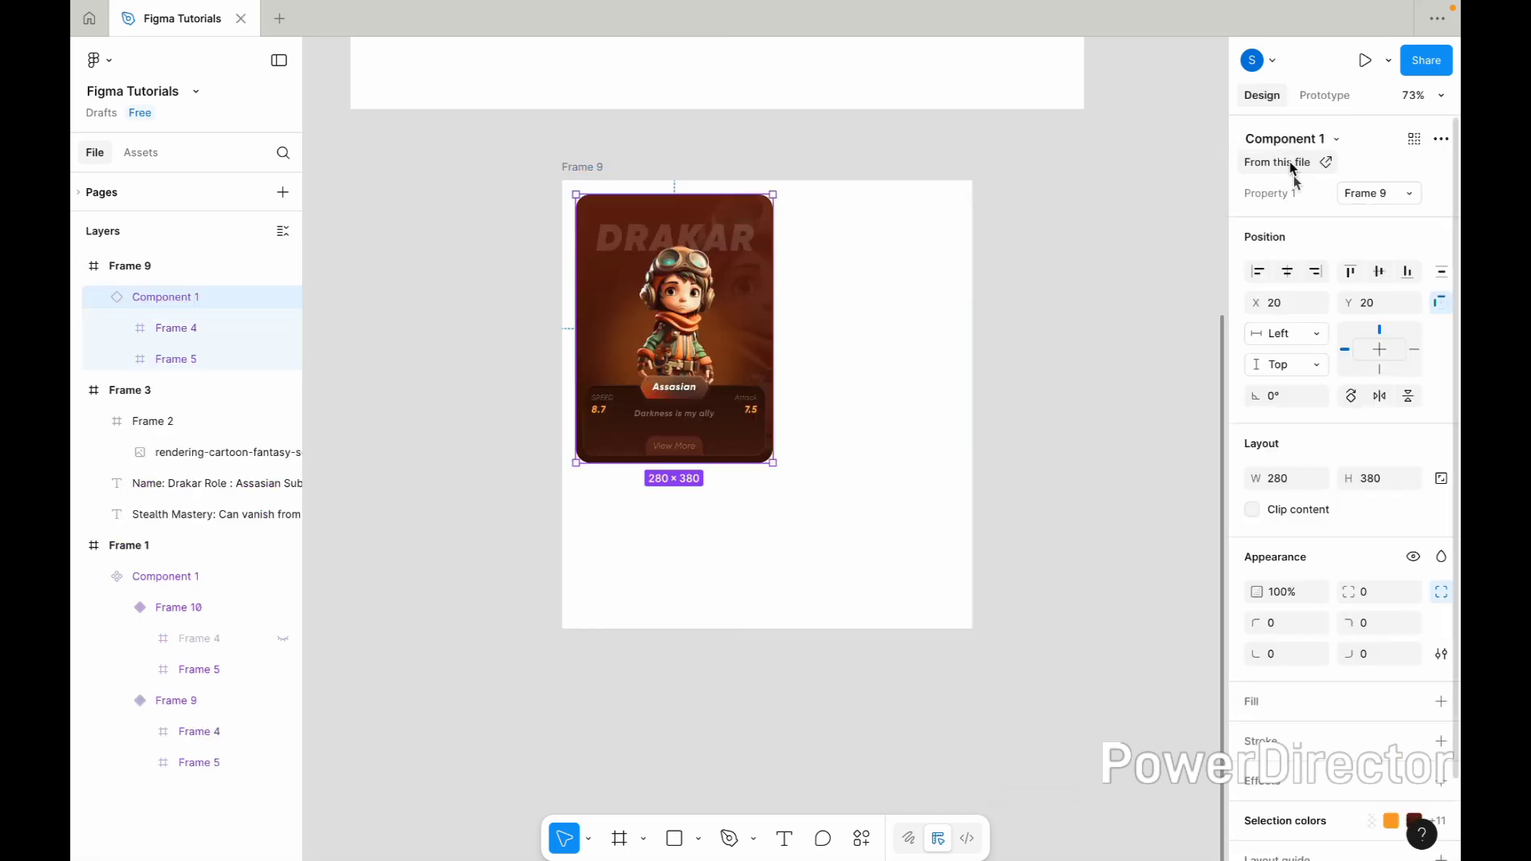
{"action": "left_click", "coordinate": [1287, 271]}
{"action": "left_click", "coordinate": [1379, 273]}
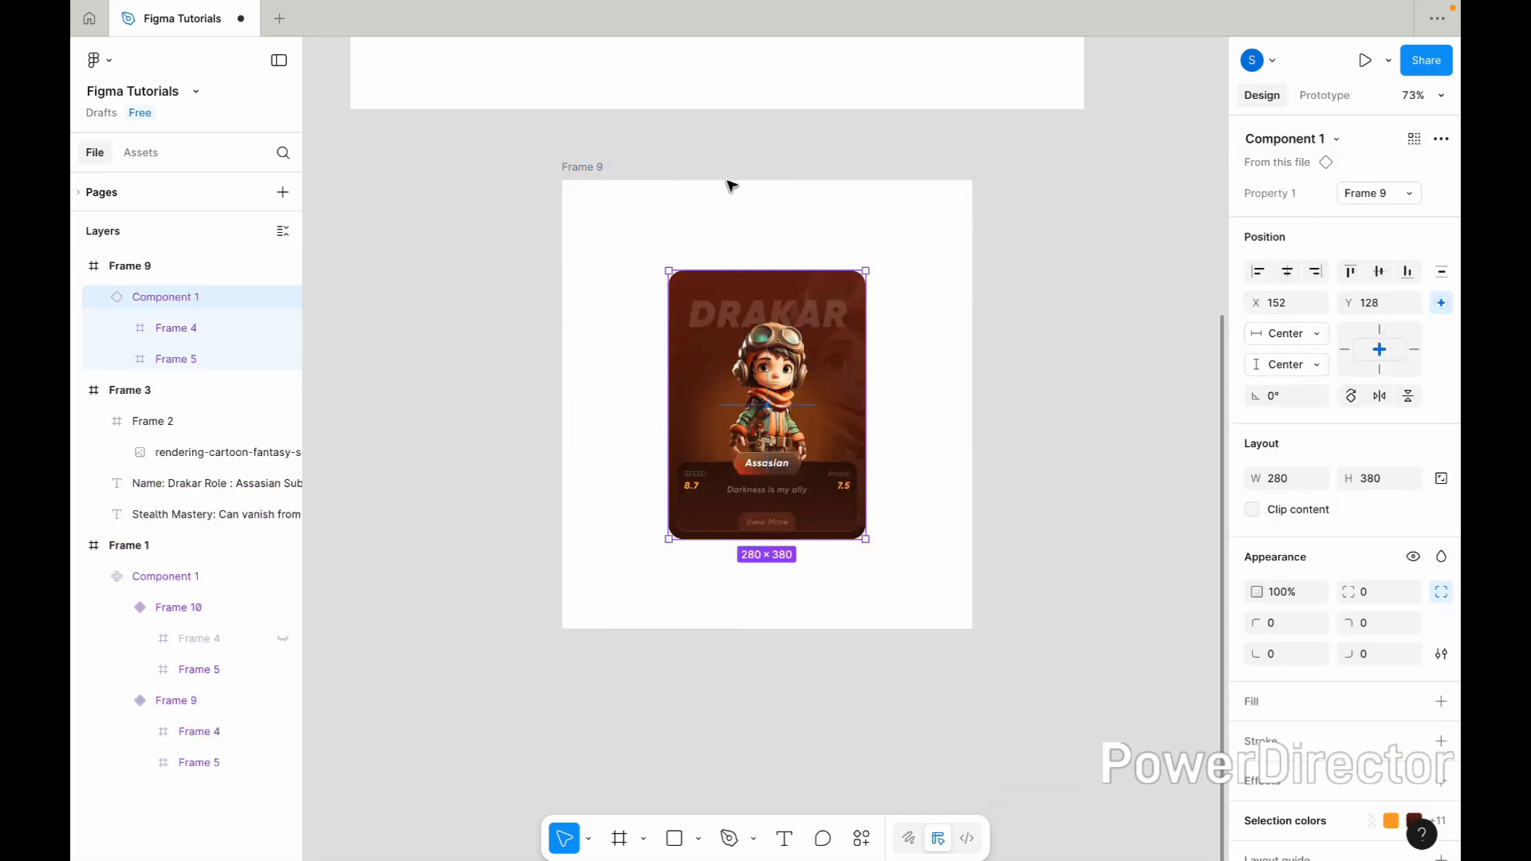
Widen the frame around the DRAKAR card instance to about 1018 × 635.
{"action": "left_click", "coordinate": [587, 169]}
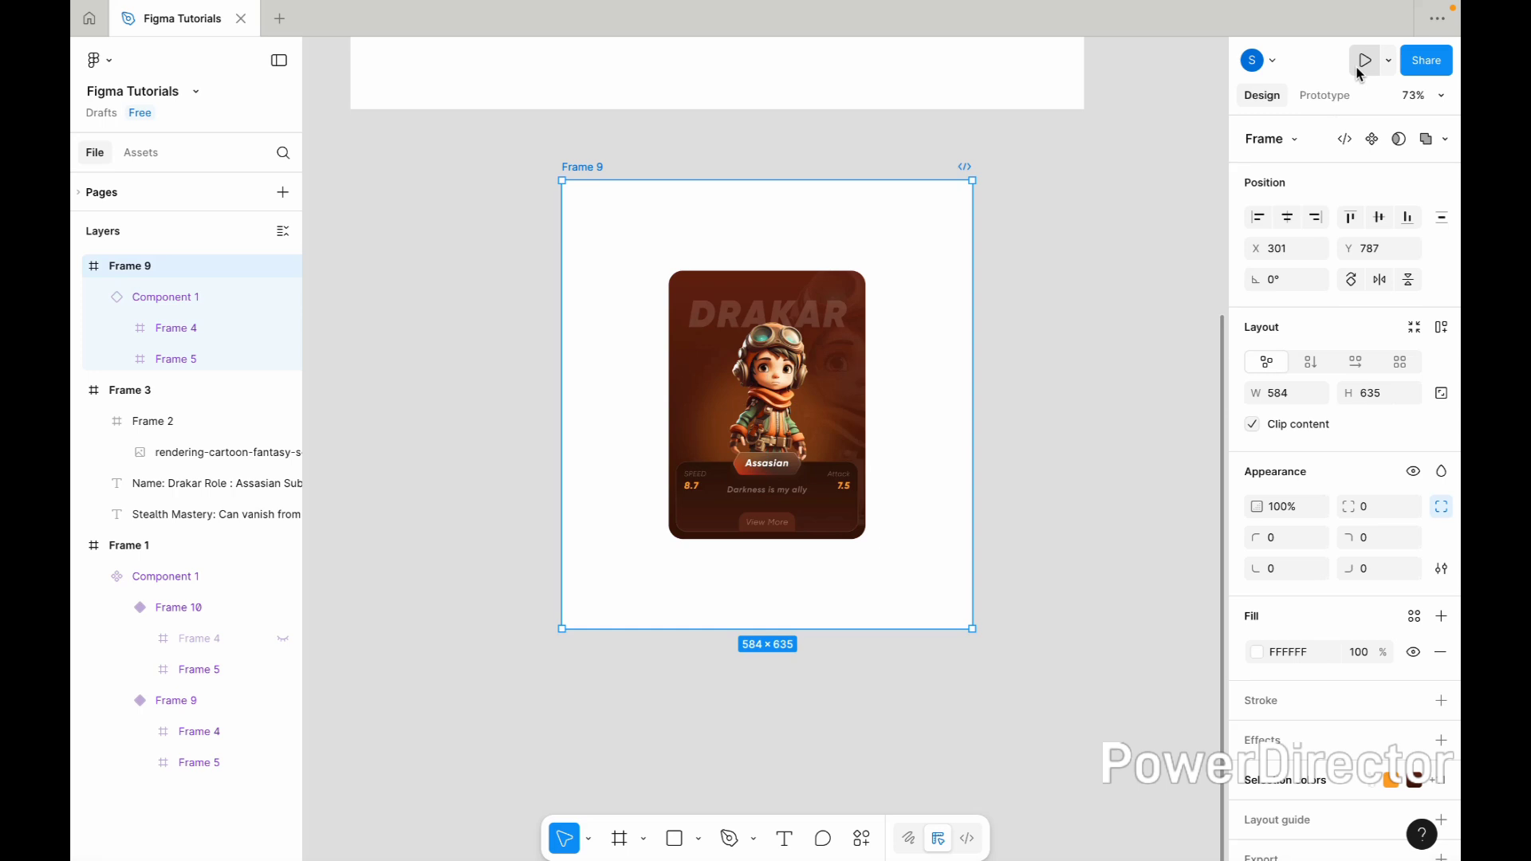
{"action": "scroll", "coordinate": [993, 259], "scroll_direction": "down", "scroll_amount": 3}
{"action": "left_click", "coordinate": [993, 259]}
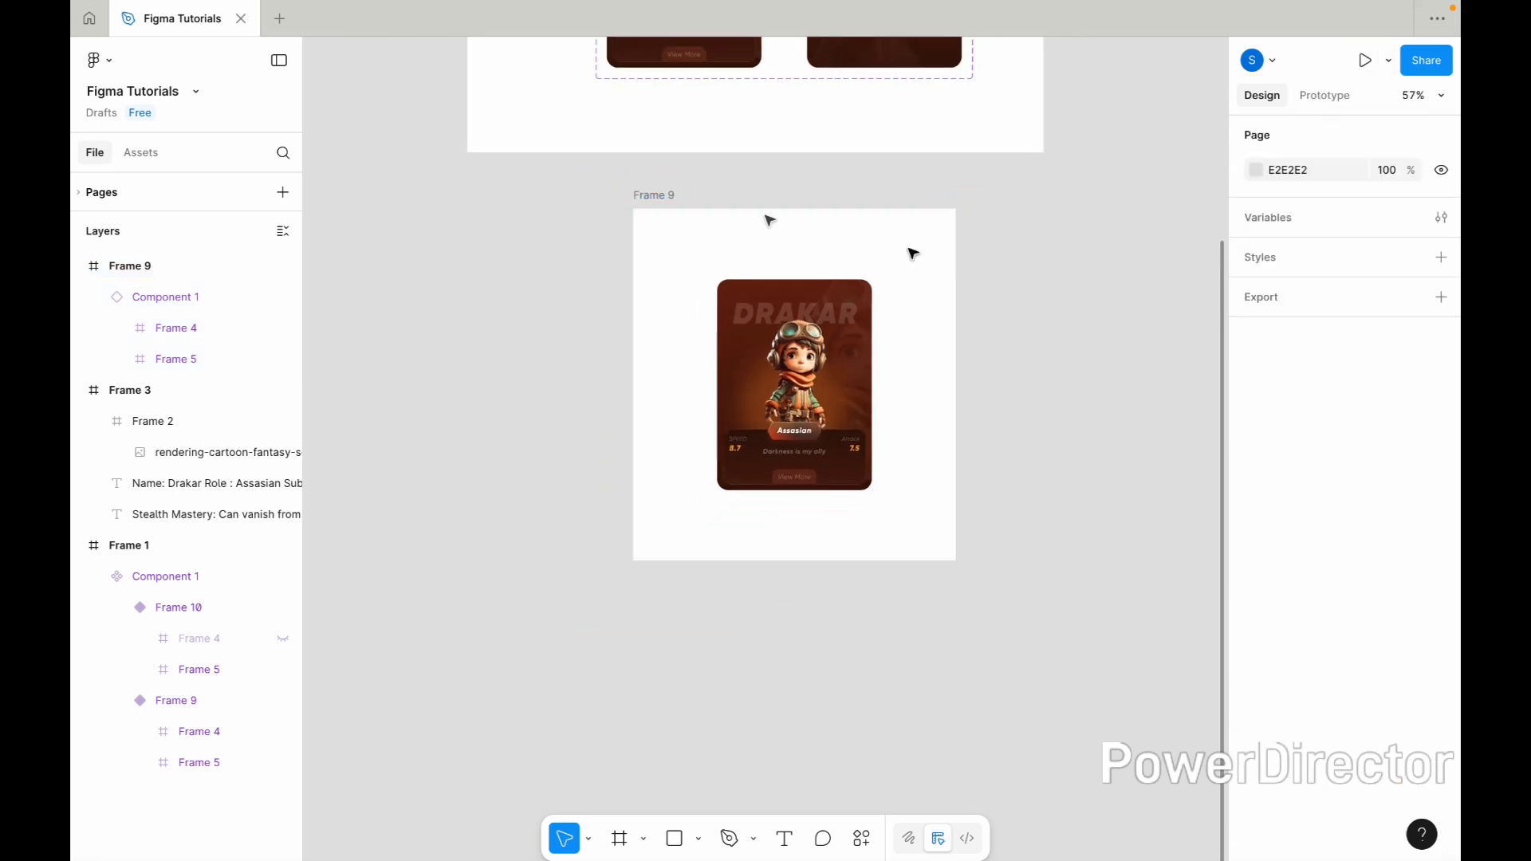
{"action": "left_click", "coordinate": [667, 213]}
{"action": "left_click_drag", "start_coordinate": [957, 314], "coordinate": [1195, 341]}
{"action": "scroll", "coordinate": [1198, 341], "scroll_direction": "right", "scroll_amount": 2}
{"action": "scroll", "coordinate": [1198, 341], "scroll_direction": "up", "scroll_amount": 1}
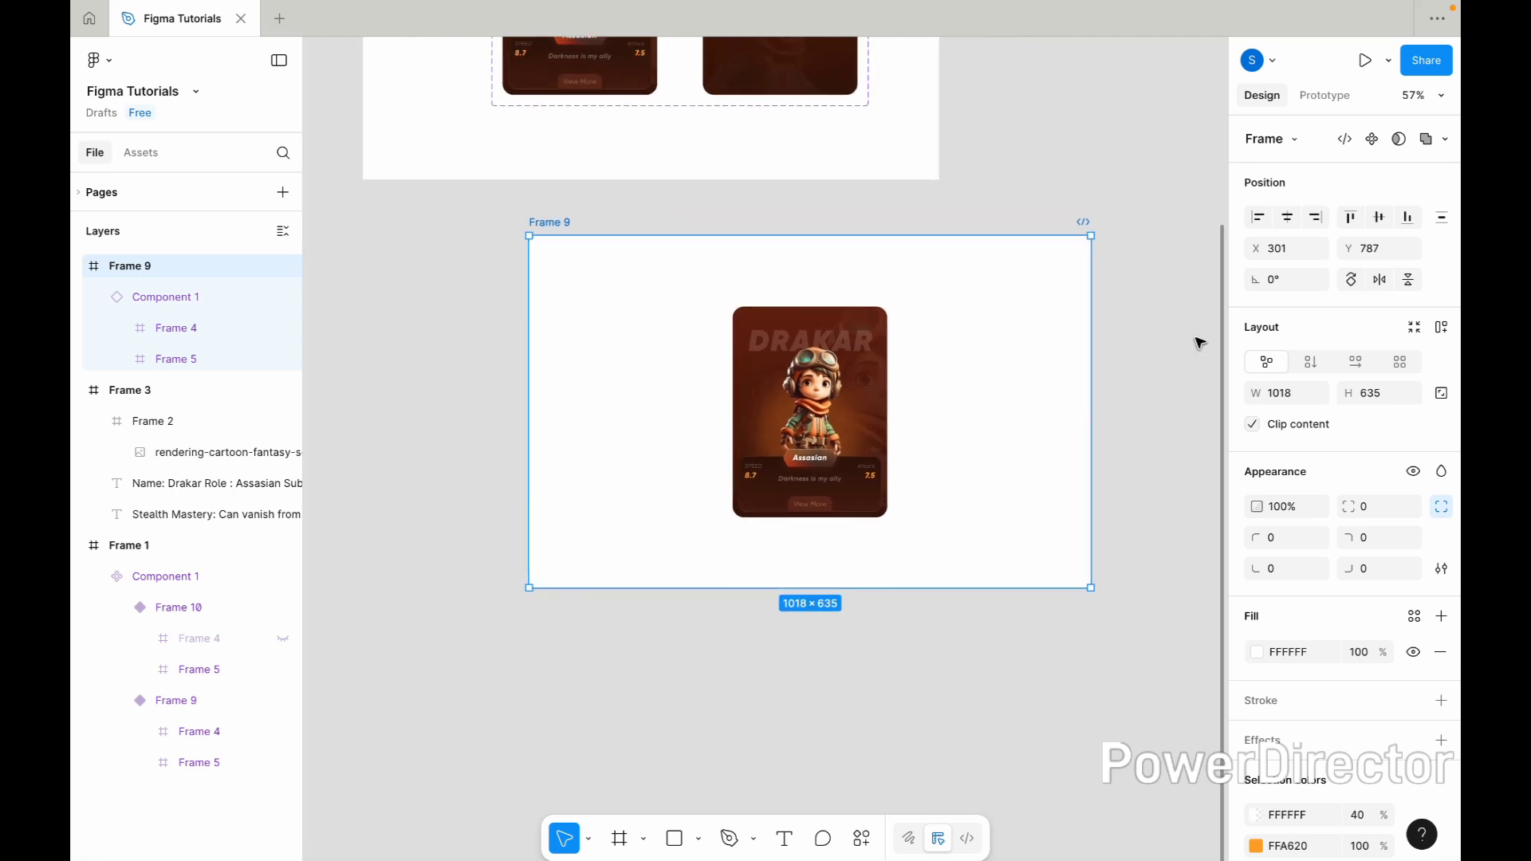
Present the widened frame as a prototype, preview the card enlarged with the interface hidden, and return to the design file.
{"action": "left_click", "coordinate": [1364, 61]}
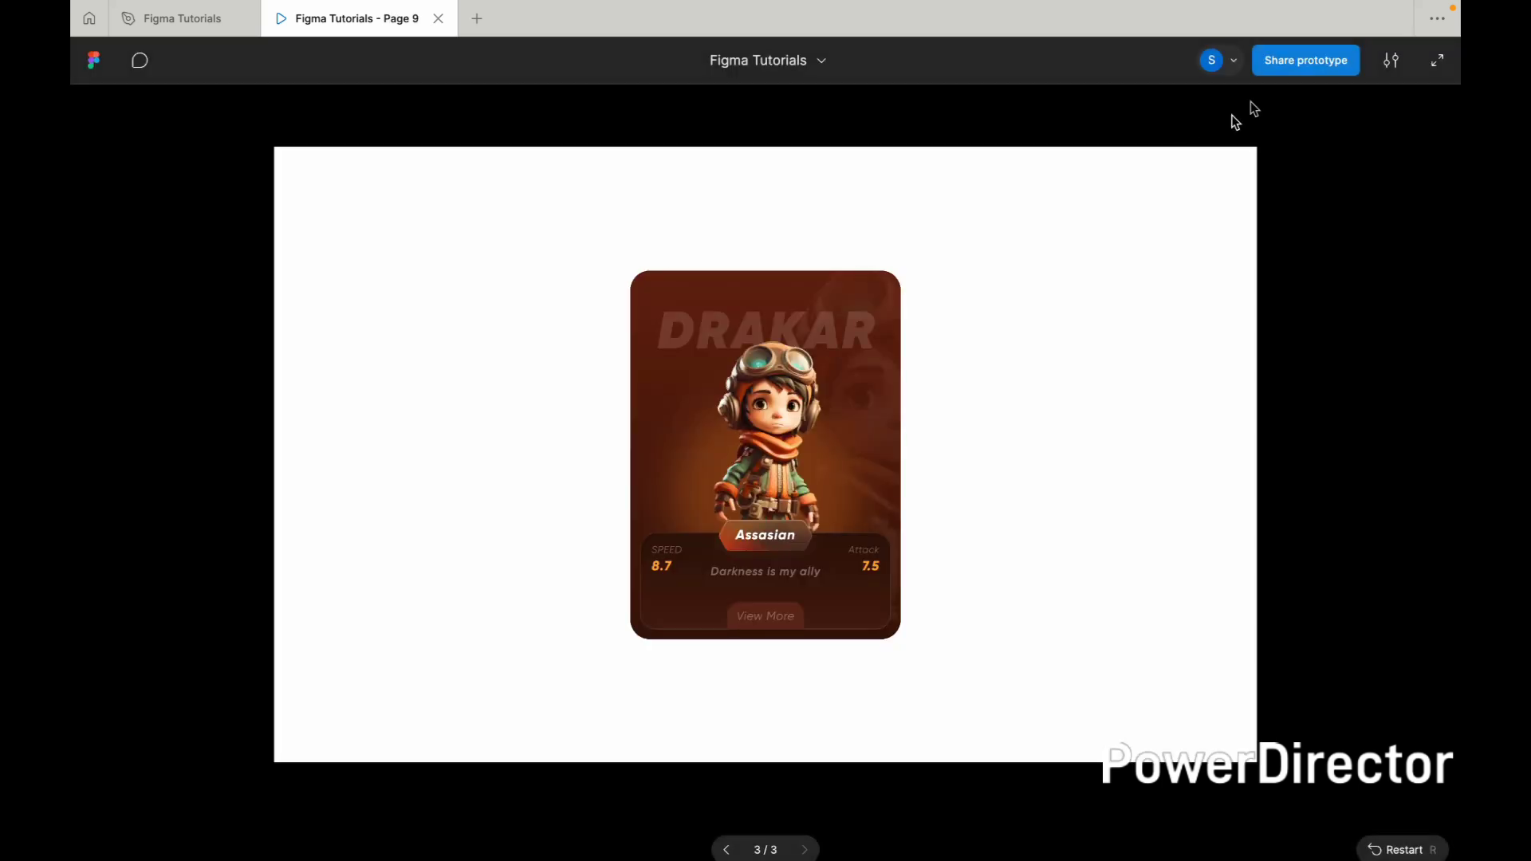
{"action": "left_click", "coordinate": [1373, 67]}
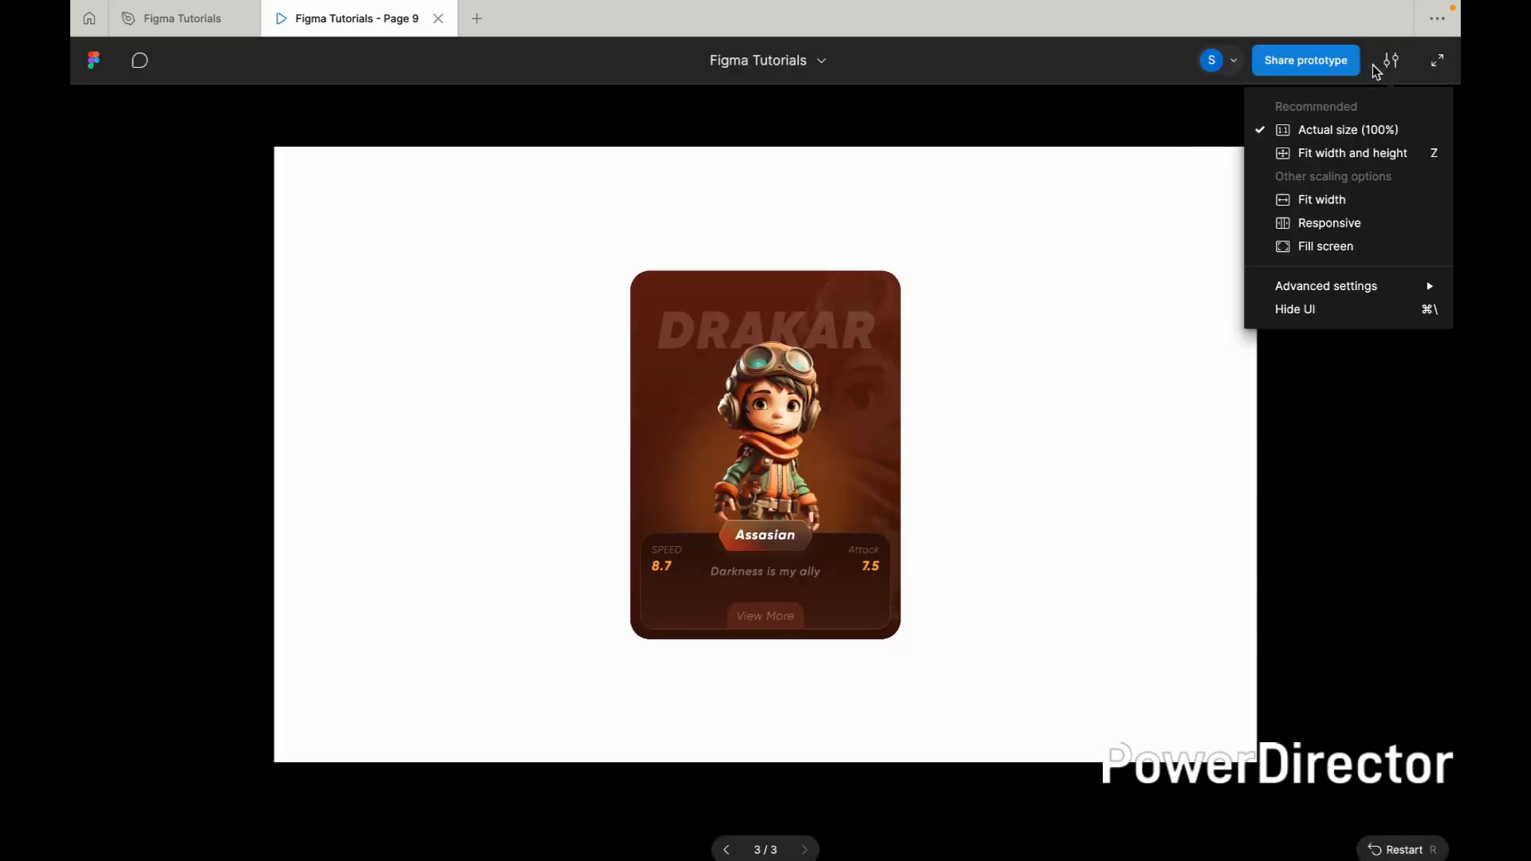
{"action": "left_click", "coordinate": [1353, 249]}
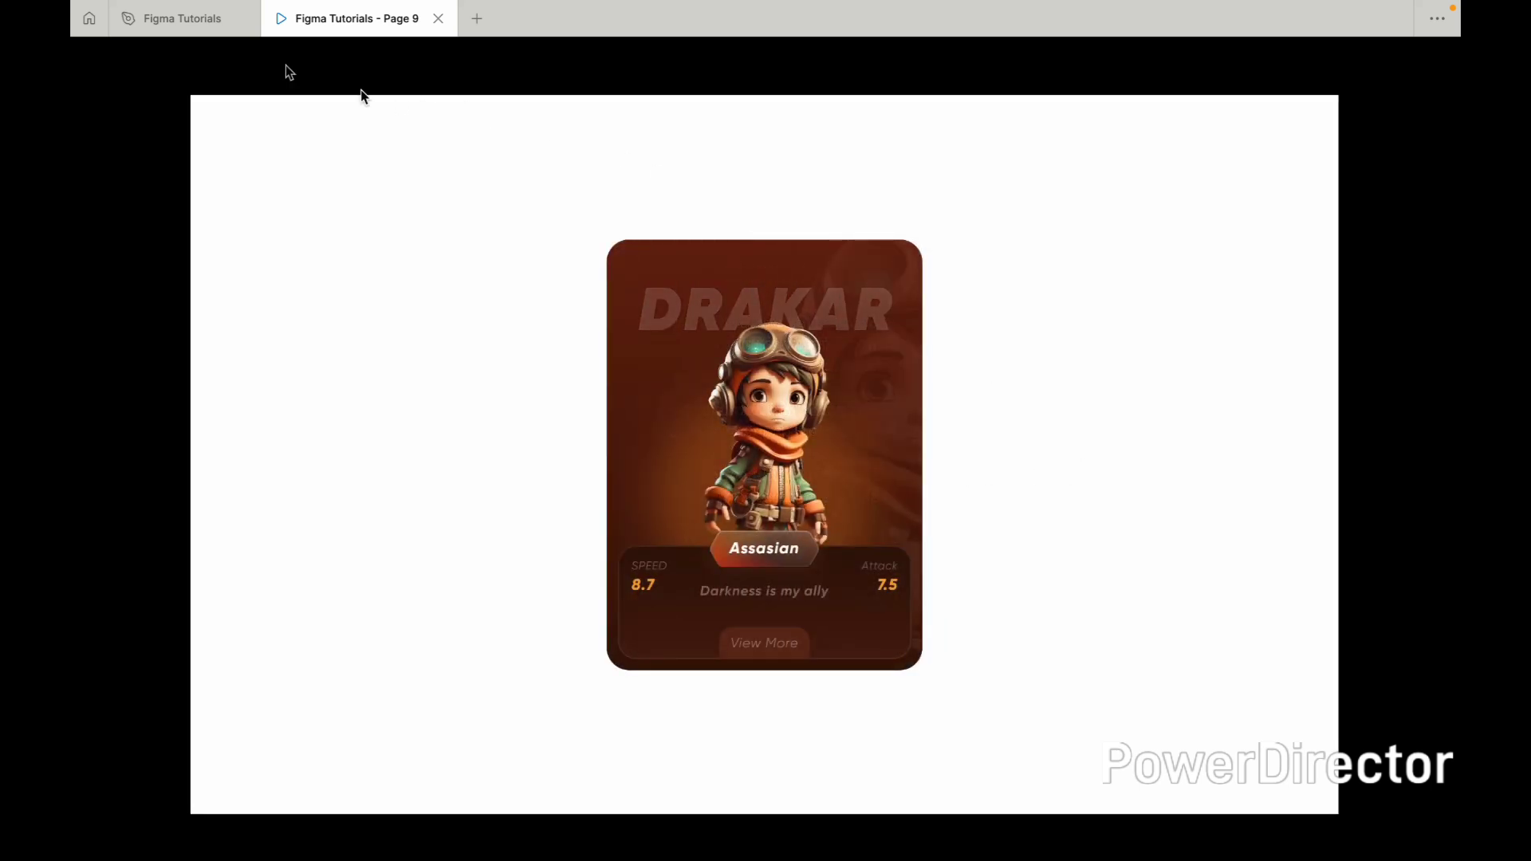
{"action": "left_click", "coordinate": [219, 27]}
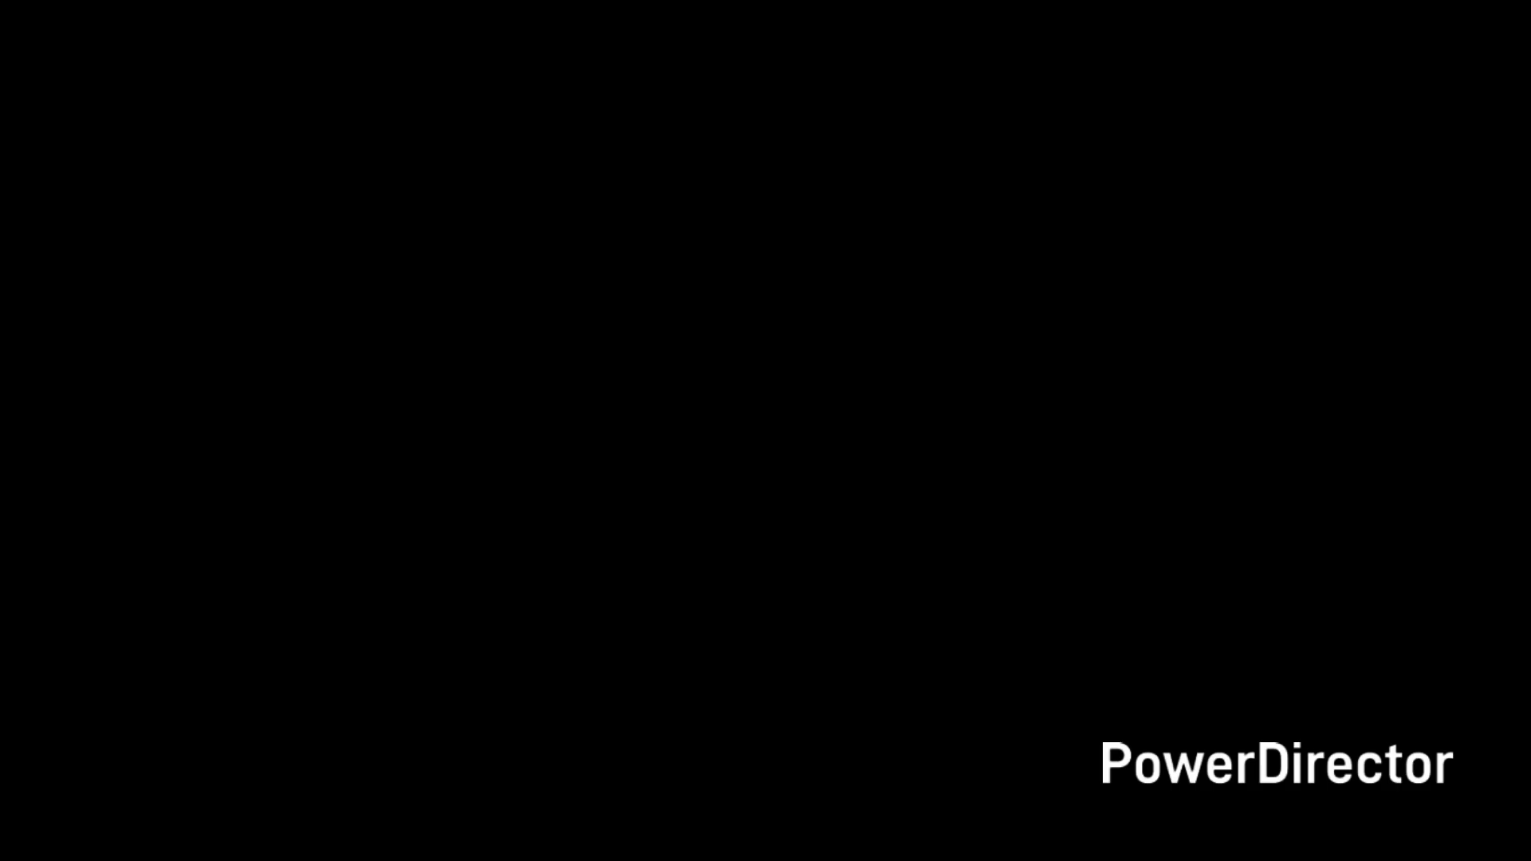